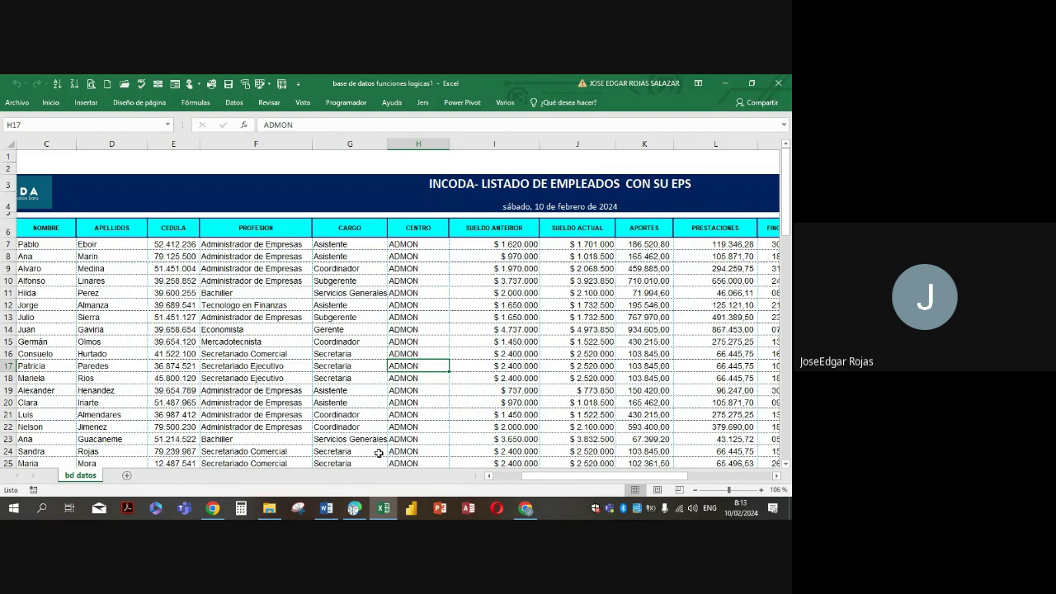
Insert a new blank sheet, Hoja1, next to the bd datos tab
{"action": "mouse_move", "coordinate": [362, 506]}
{"action": "left_click", "coordinate": [127, 475]}
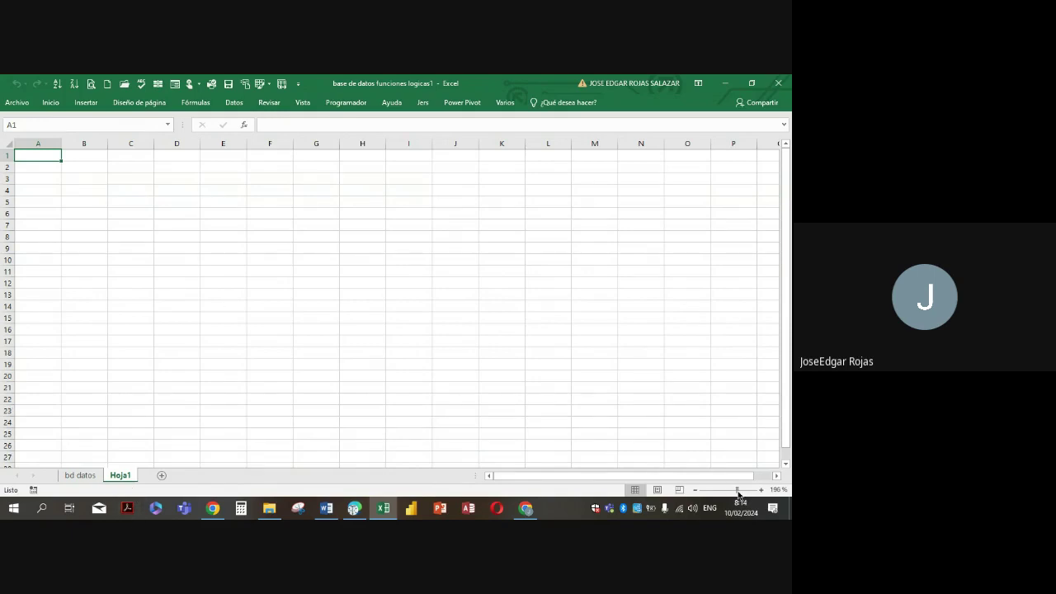
Zoom the sheet to about 196% and enter CONDICION LOGICA SENCILLA in B2
{"action": "left_click_drag", "start_coordinate": [729, 490], "coordinate": [737, 490]}
{"action": "left_click", "coordinate": [177, 202]}
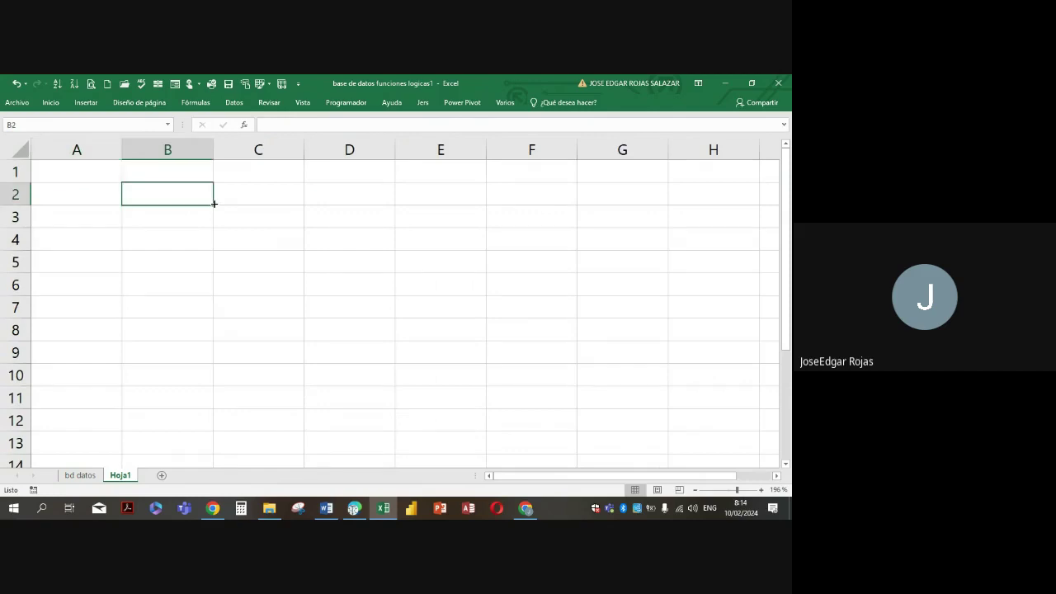
{"action": "type", "text": "COND"}
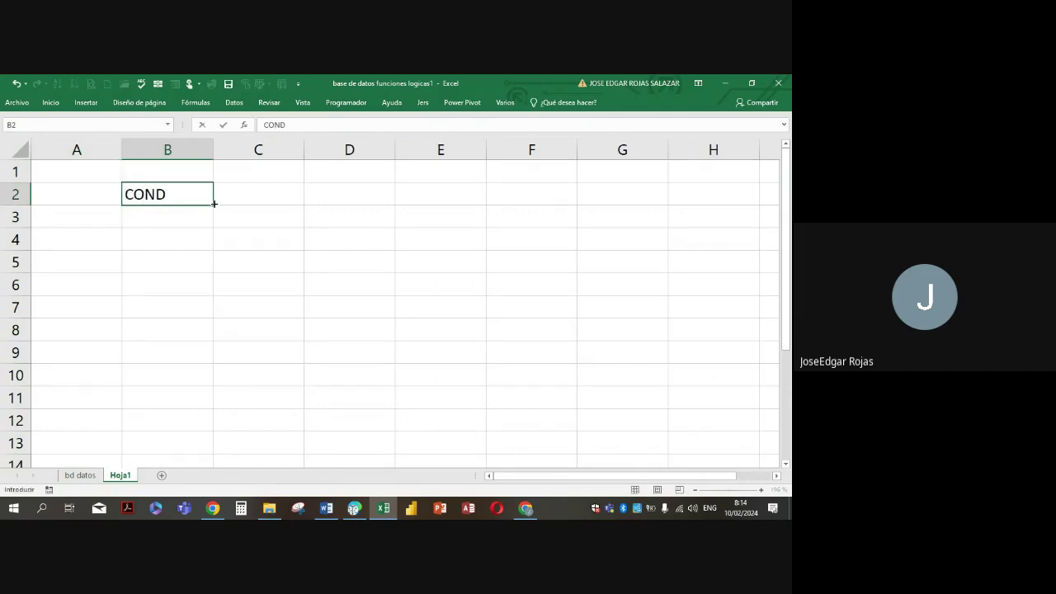
{"action": "type", "text": "ICION LOGIC"}
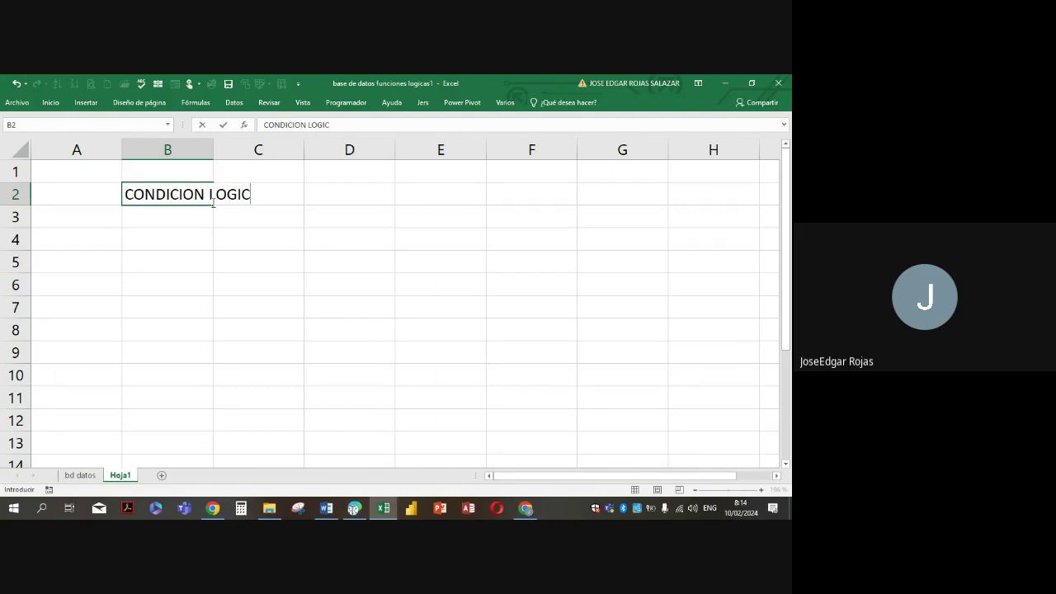
{"action": "type", "text": "A SENCILLA"}
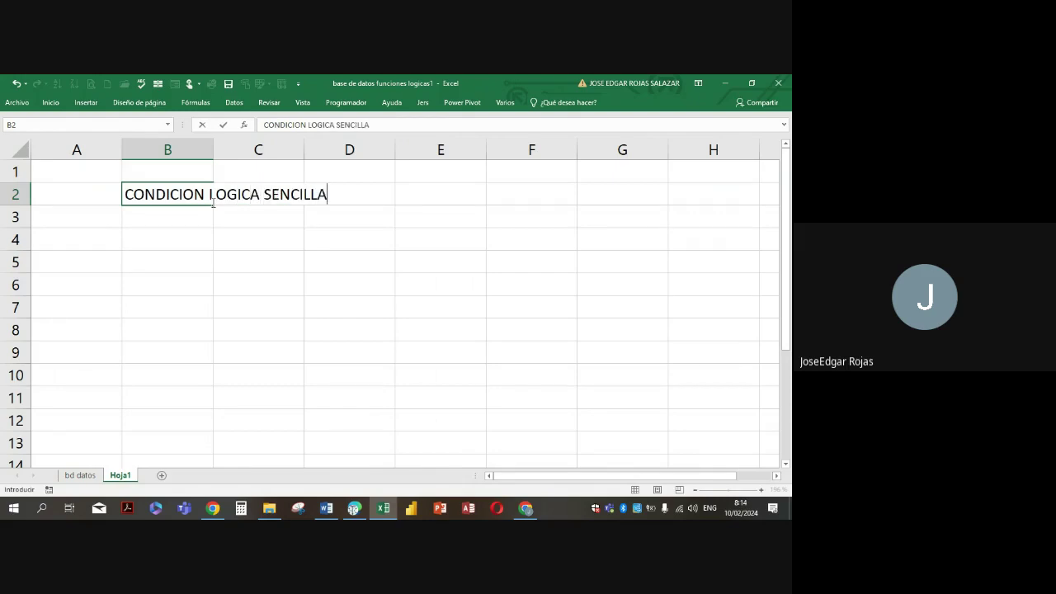
{"action": "key", "text": "Return"}
{"action": "key", "text": "Return"}
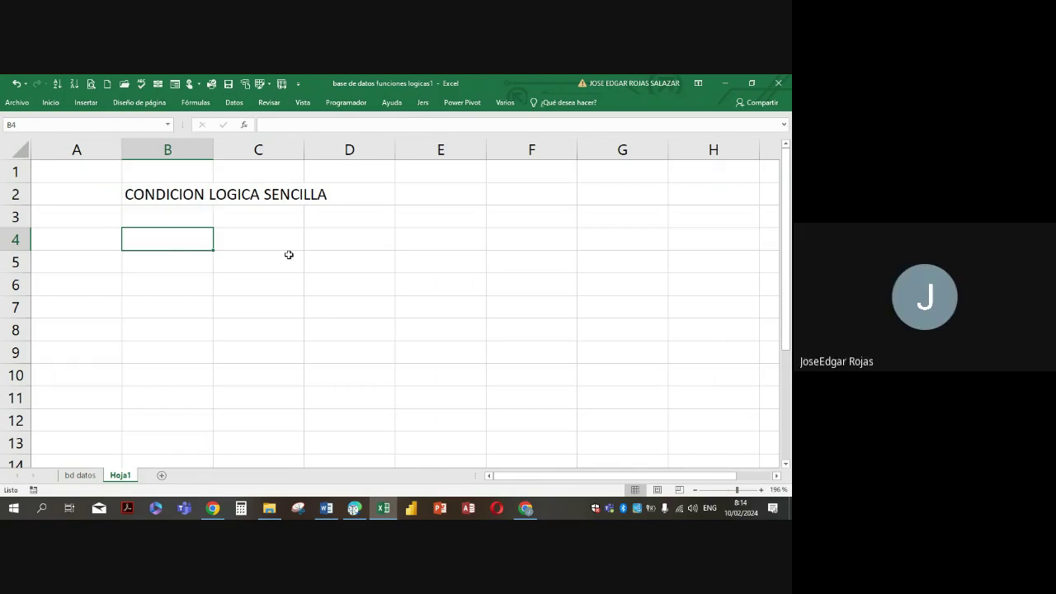
Enter SI(PREGUNTA;RPTAV;RPTAF) in B4, switching to the Español (Colombia) keyboard layout
{"action": "type", "text": "SI"}
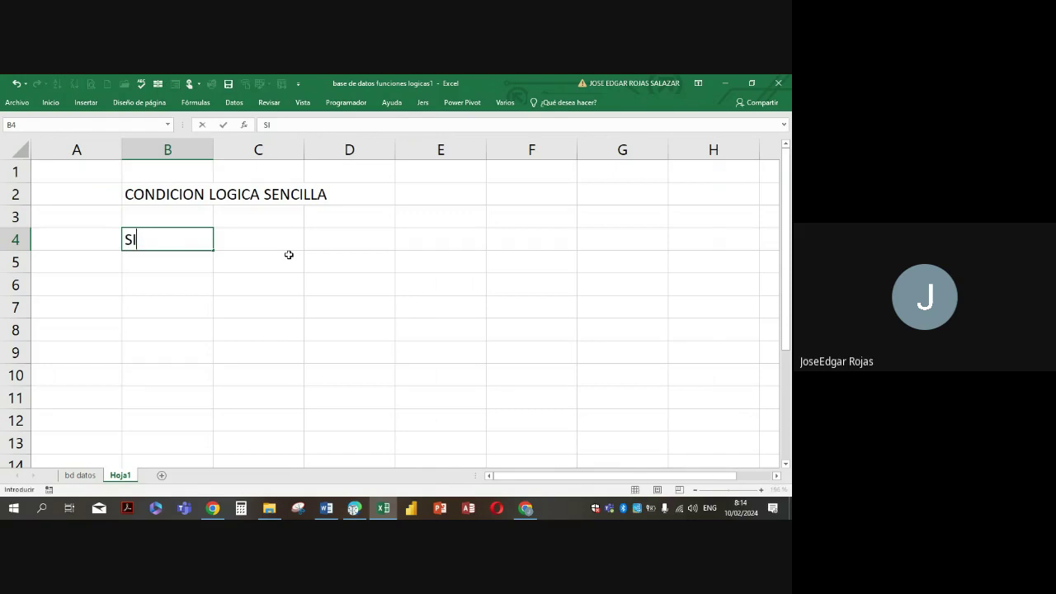
{"action": "type", "text": "*"}
{"action": "key", "text": "BackSpace"}
{"action": "left_click", "coordinate": [710, 508]}
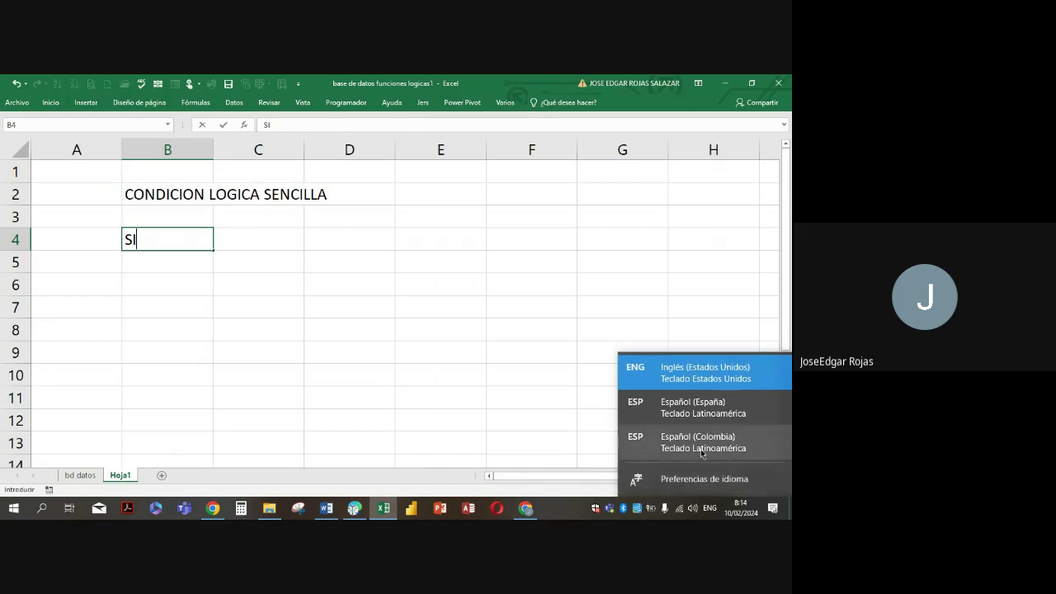
{"action": "left_click", "coordinate": [701, 450]}
{"action": "type", "text": "("}
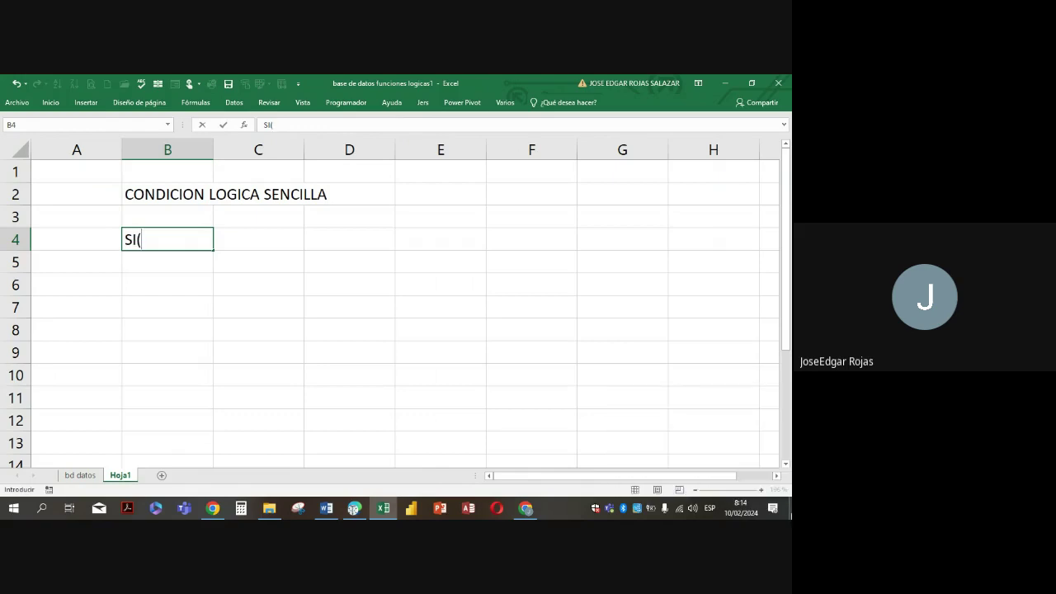
{"action": "type", "text": "PREGUNT"}
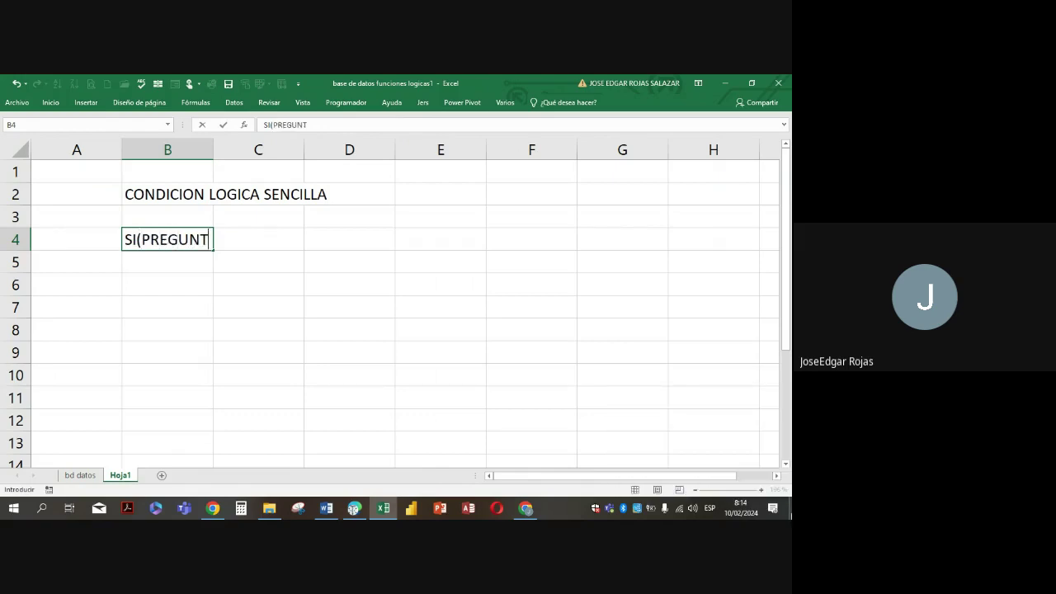
{"action": "type", "text": "A"}
{"action": "type", "text": ";"}
{"action": "type", "text": "RPTAV"}
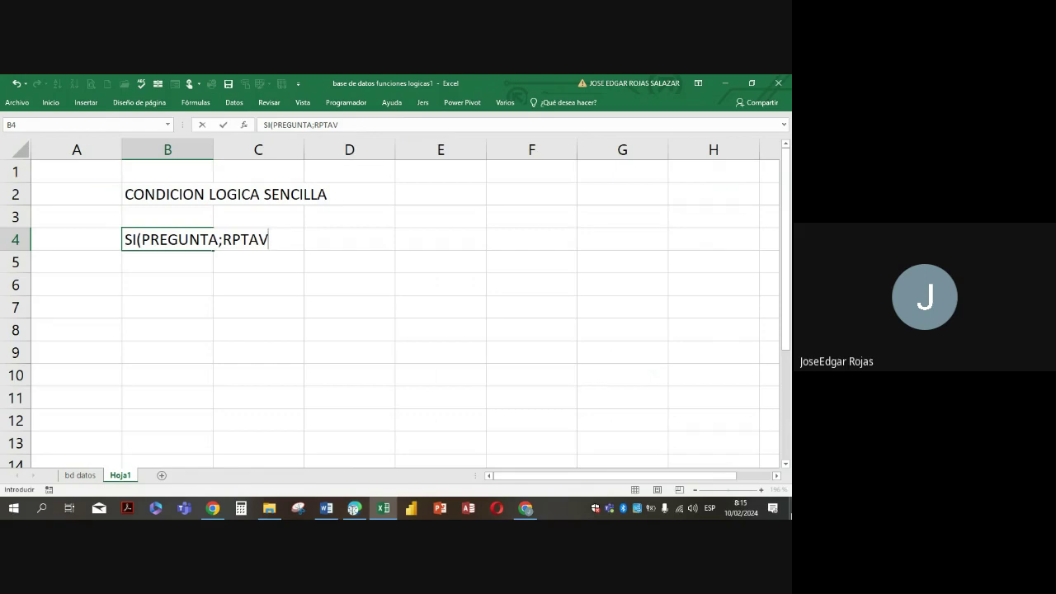
{"action": "type", "text": ";RPTAF)"}
{"action": "key", "text": "Return"}
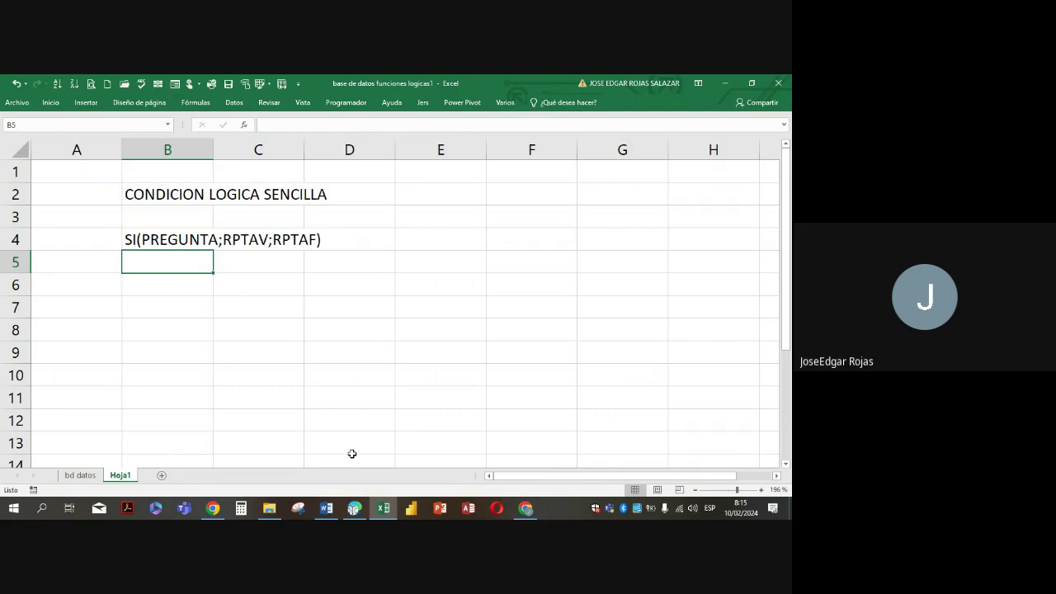
{"action": "double_click", "coordinate": [150, 239]}
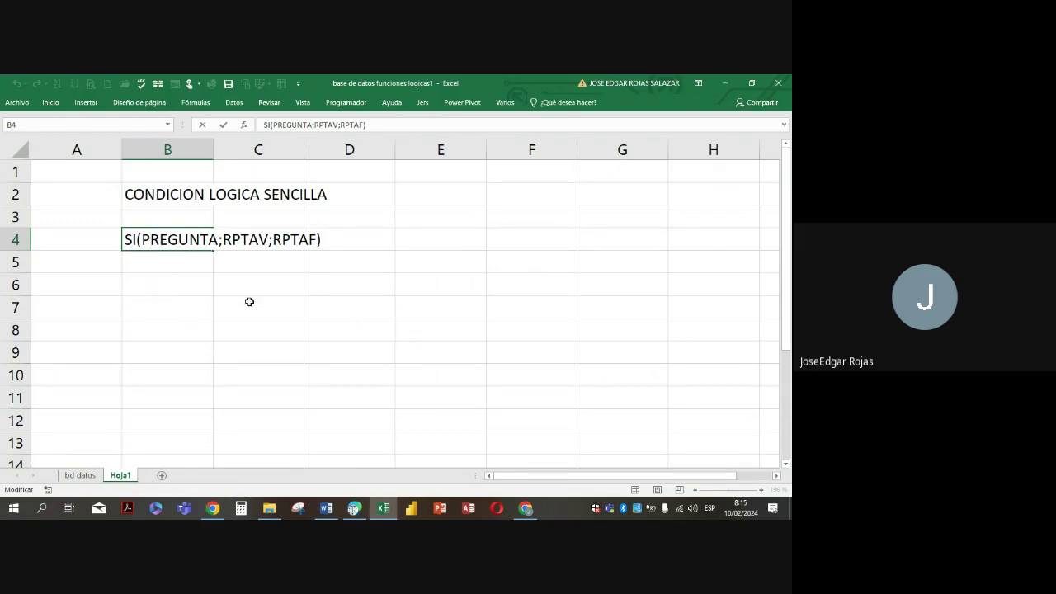
Enter the label PREGUNTA in cell B6
{"action": "left_click", "coordinate": [173, 286]}
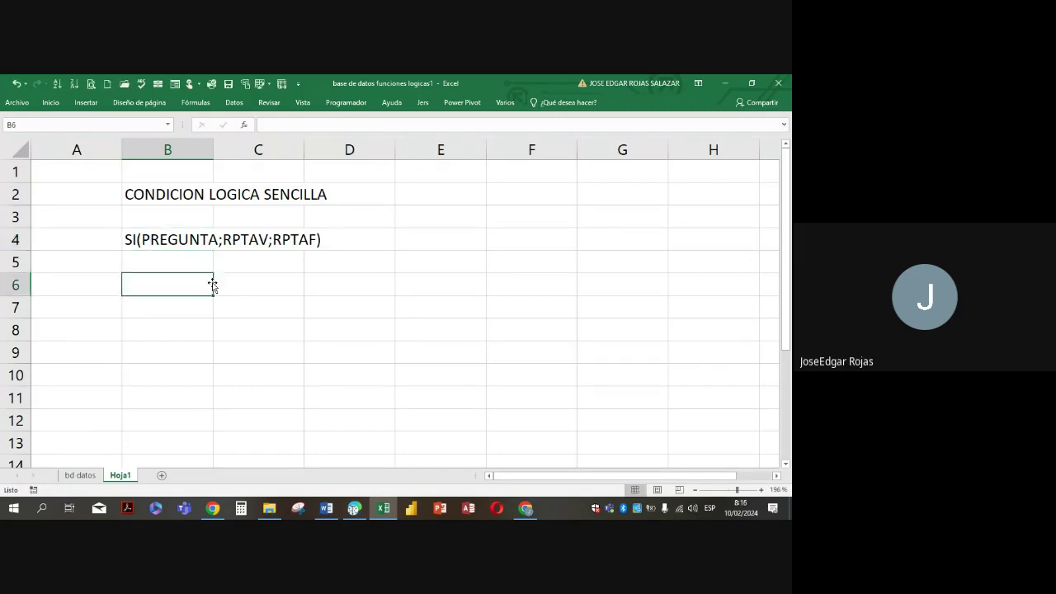
{"action": "type", "text": "PRG"}
{"action": "key", "text": "BackSpace"}
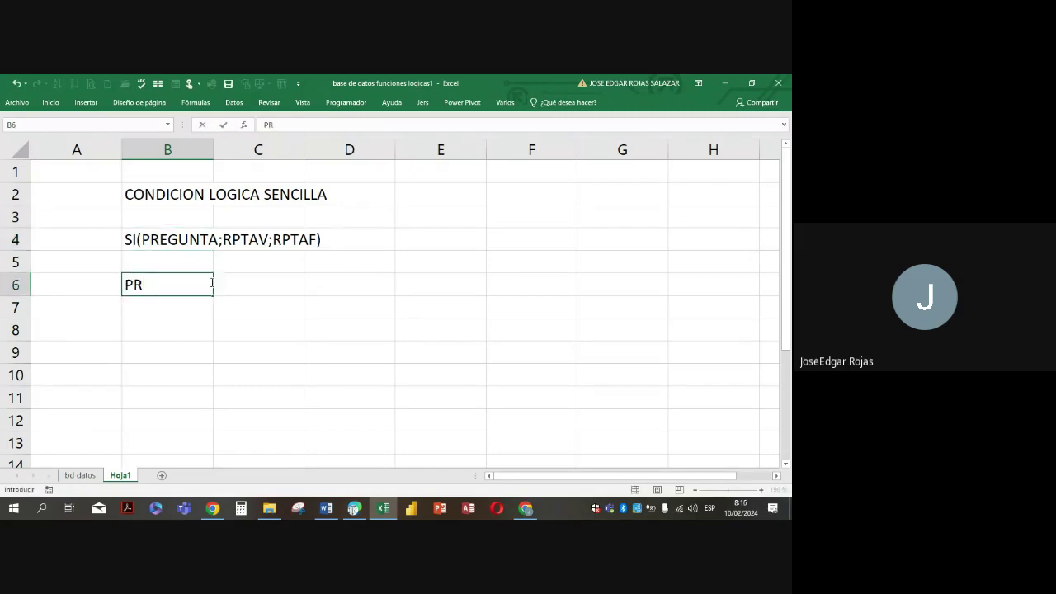
{"action": "type", "text": "EGUNTA"}
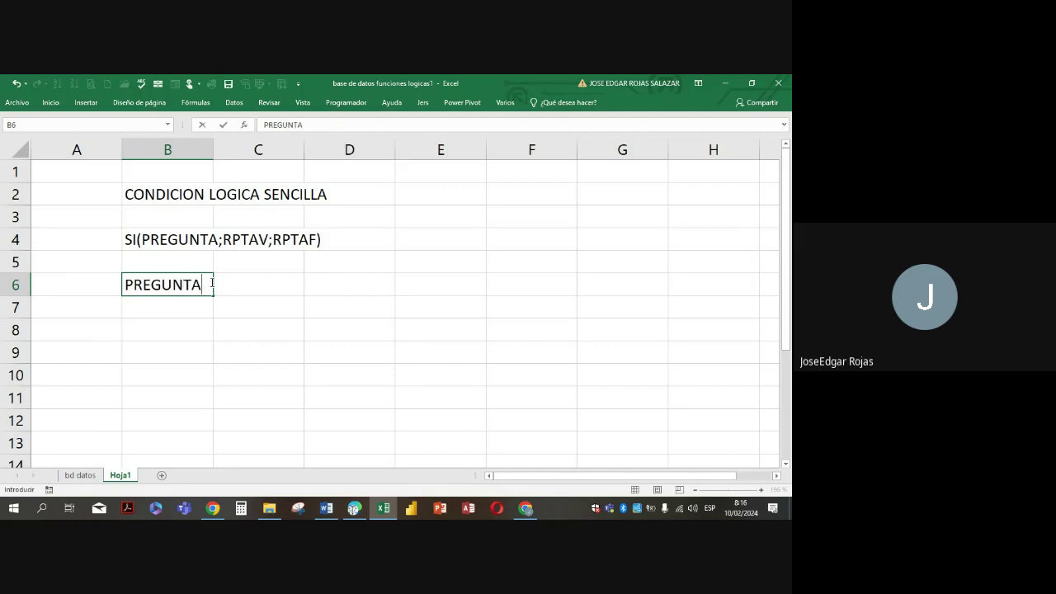
{"action": "key", "text": "Return"}
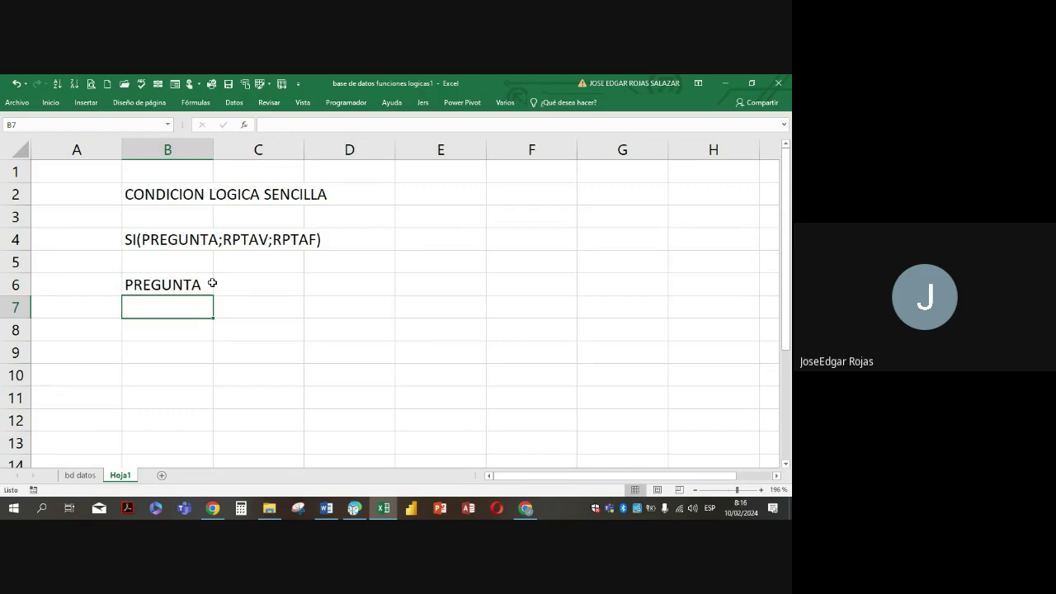
Type A5 in B7, trying and removing the ==, > and <> operators
{"action": "type", "text": "A5"}
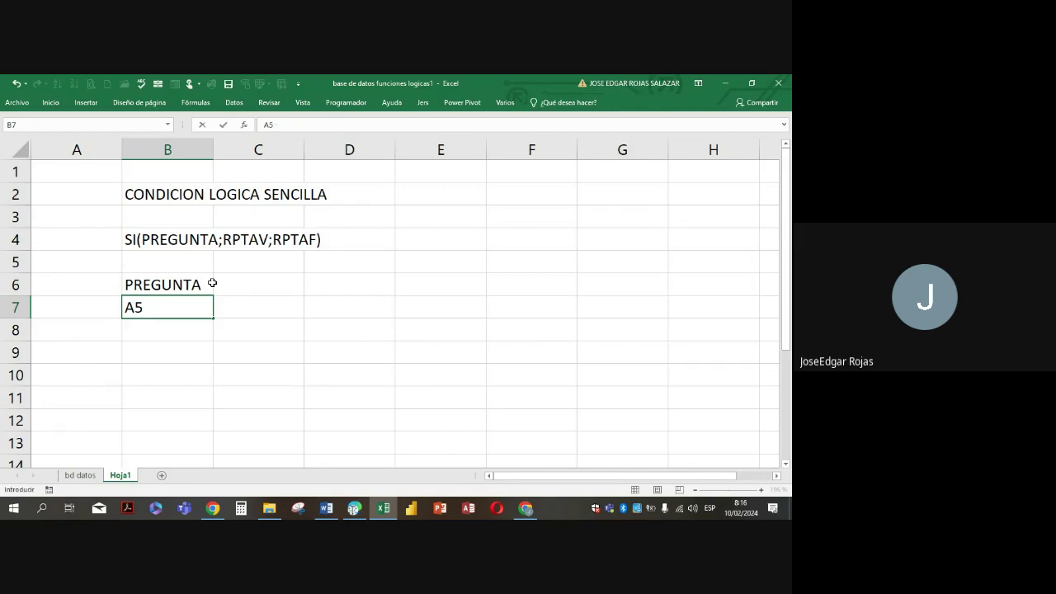
{"action": "type", "text": "0"}
{"action": "key", "text": "BackSpace"}
{"action": "type", "text": "=="}
{"action": "key", "text": "BackSpace"}
{"action": "key", "text": "BackSpace"}
{"action": "key", "text": "BackSpace"}
{"action": "type", "text": ">"}
{"action": "key", "text": "BackSpace"}
{"action": "type", "text": "<>"}
{"action": "key", "text": "BackSpace"}
{"action": "key", "text": "BackSpace"}
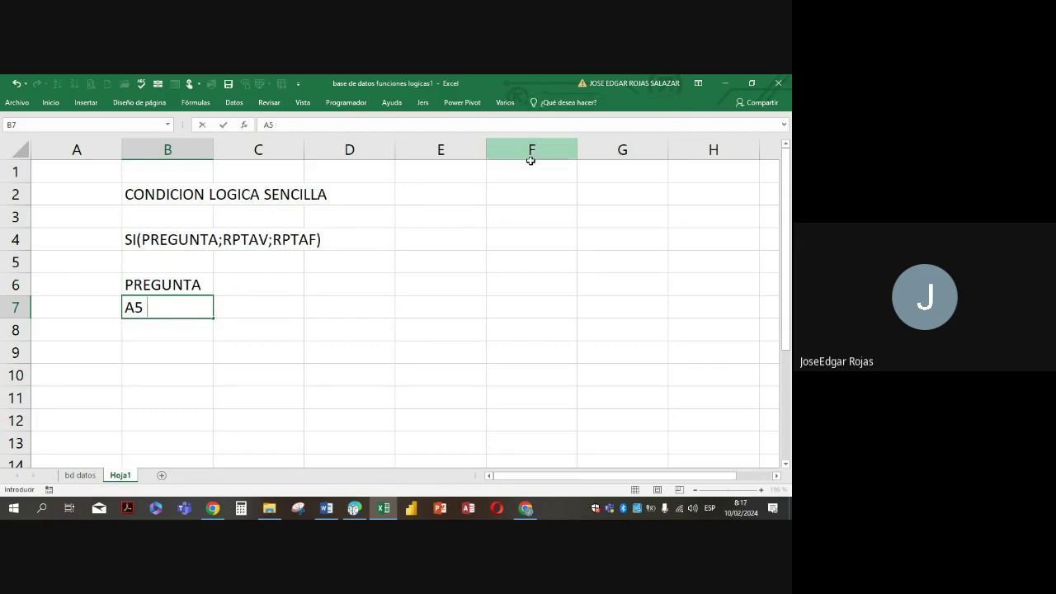
Enter OPERADOR LOGICA in F2, then > MAYOR and < MENOR in F3 and F4
{"action": "left_click", "coordinate": [524, 193]}
{"action": "type", "text": "OPE"}
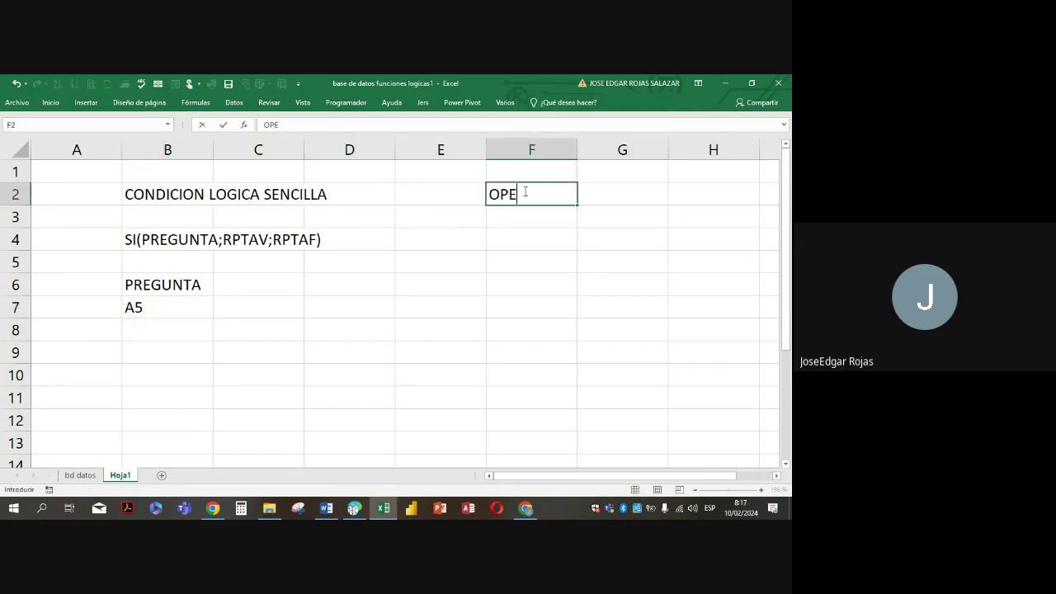
{"action": "type", "text": "RADOR LOG"}
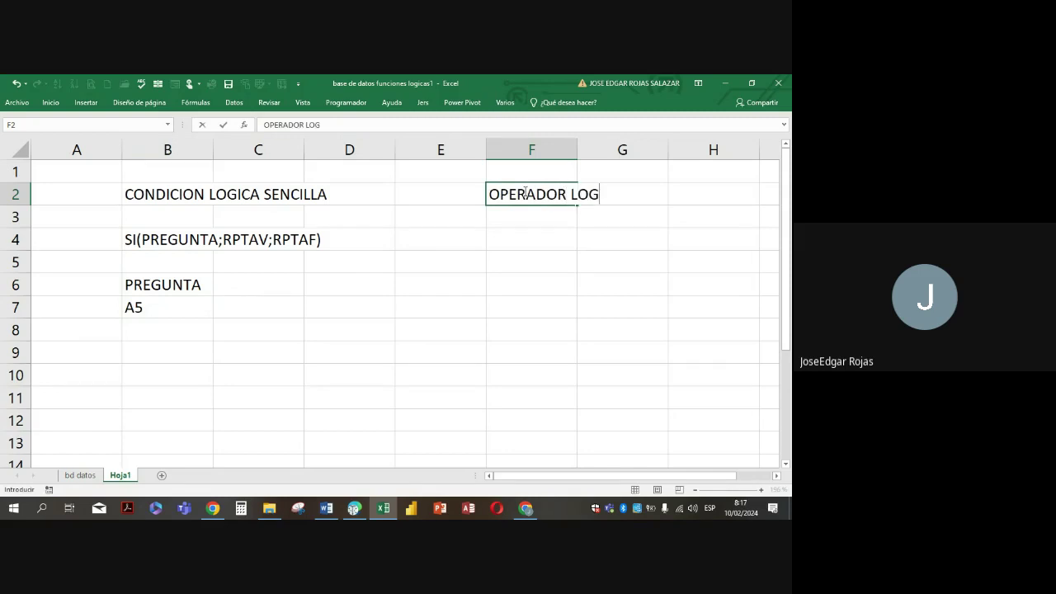
{"action": "type", "text": "ICA"}
{"action": "key", "text": "Return"}
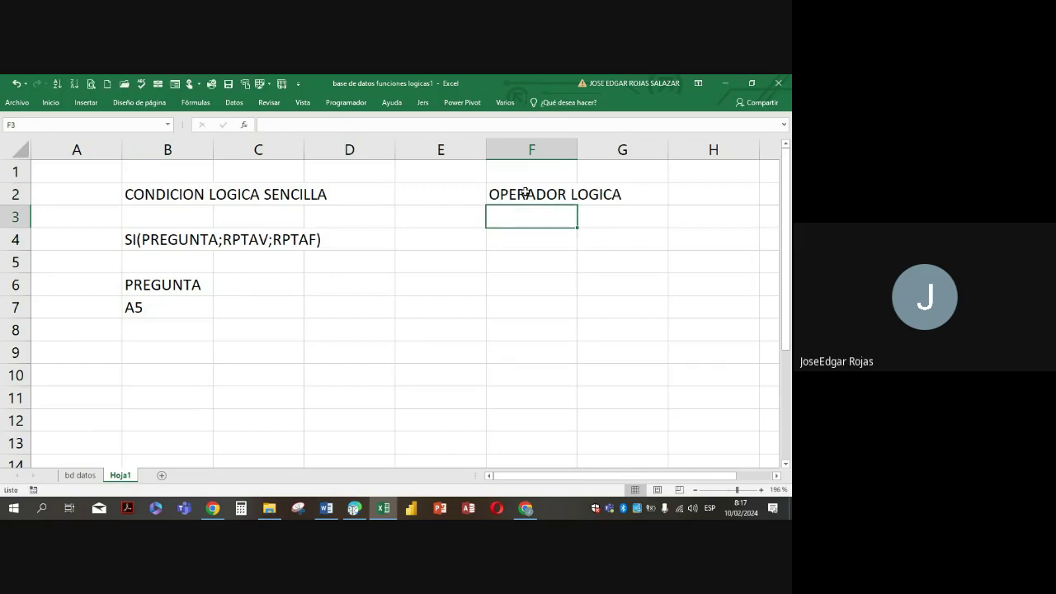
{"action": "type", "text": "> M"}
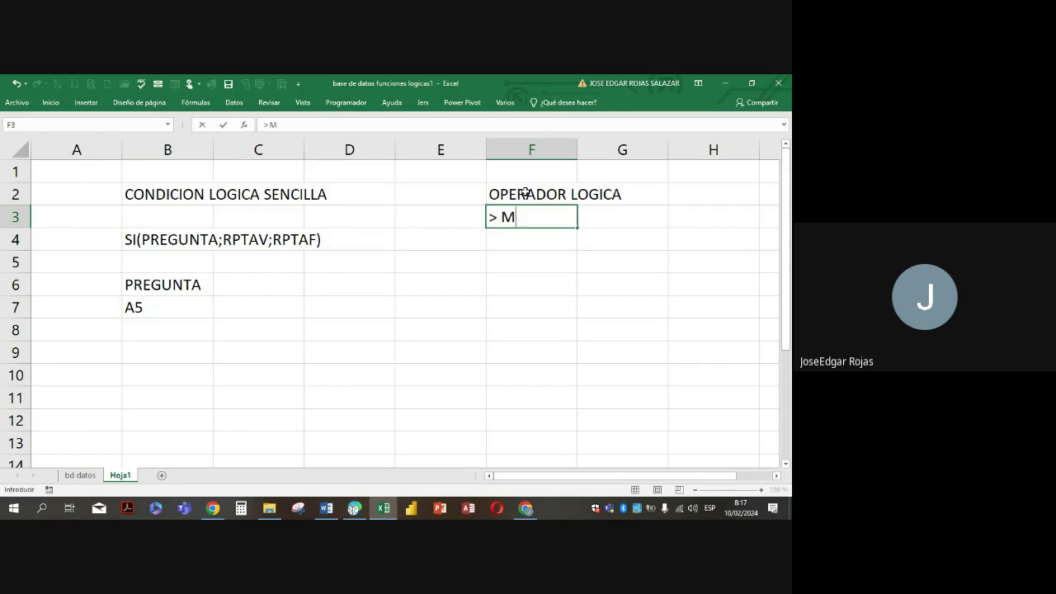
{"action": "type", "text": "AYOR"}
{"action": "key", "text": "Return"}
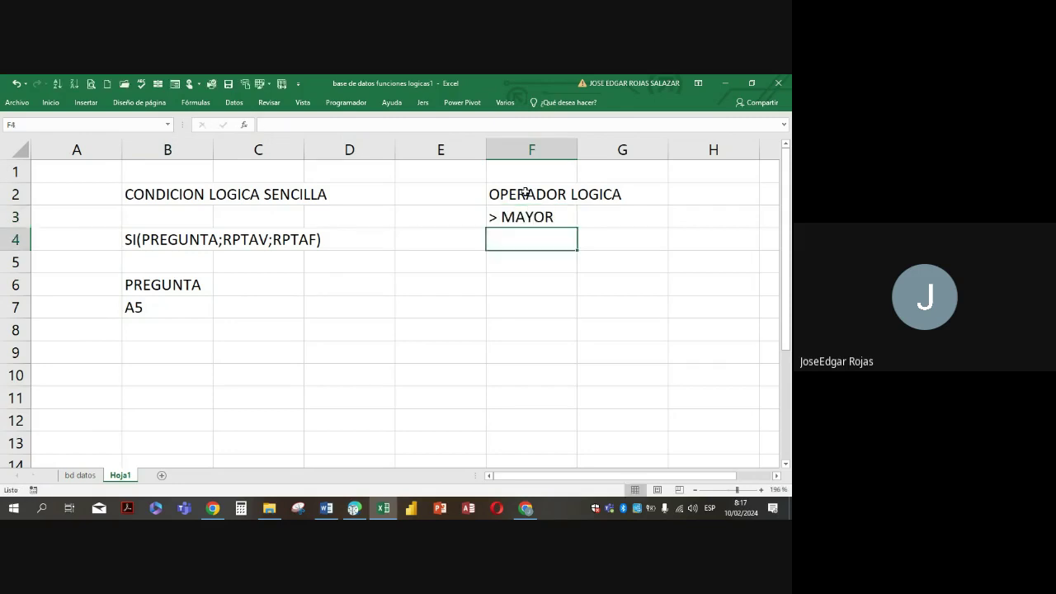
{"action": "type", "text": "< "}
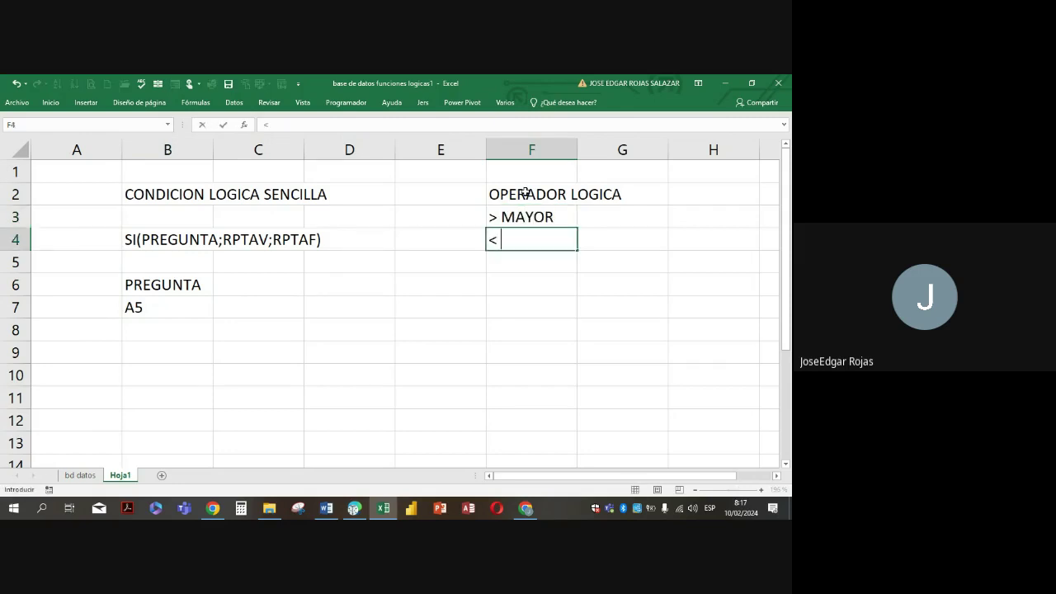
{"action": "type", "text": "MENIR"}
{"action": "key", "text": "BackSpace"}
{"action": "key", "text": "BackSpace"}
{"action": "type", "text": "OR"}
{"action": "key", "text": "Return"}
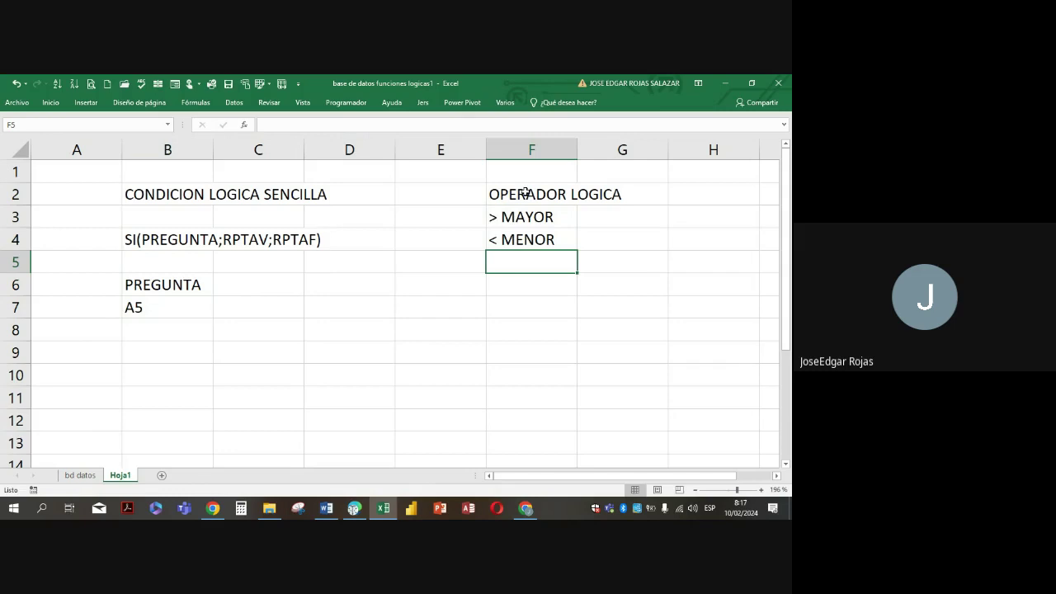
Enter = IGUAL in F5 and fix its error so it shows as text
{"action": "type", "text": "0"}
{"action": "key", "text": "BackSpace"}
{"action": "type", "text": "="}
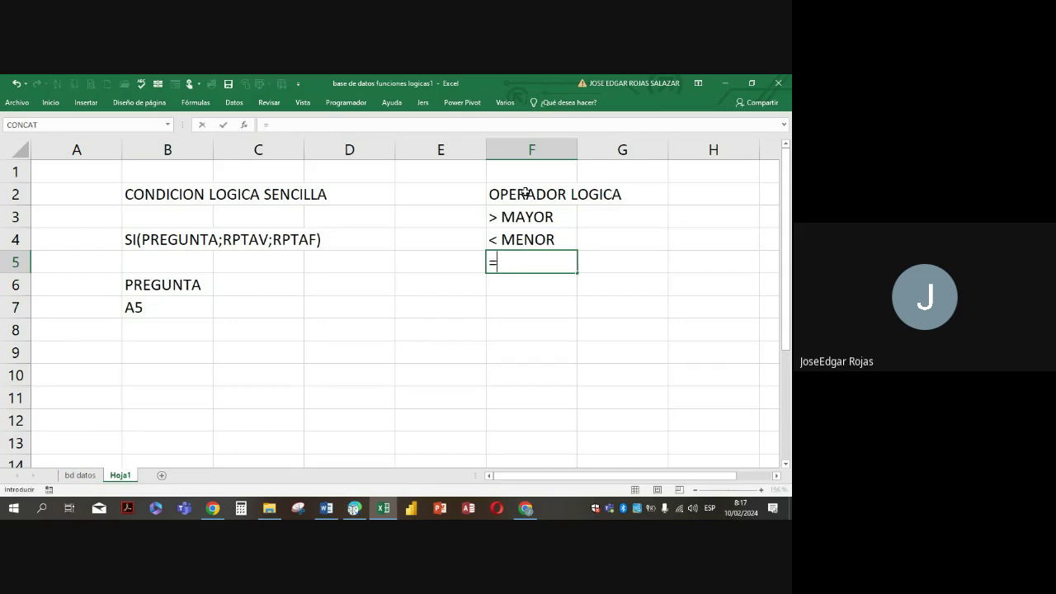
{"action": "type", "text": " IGUA"}
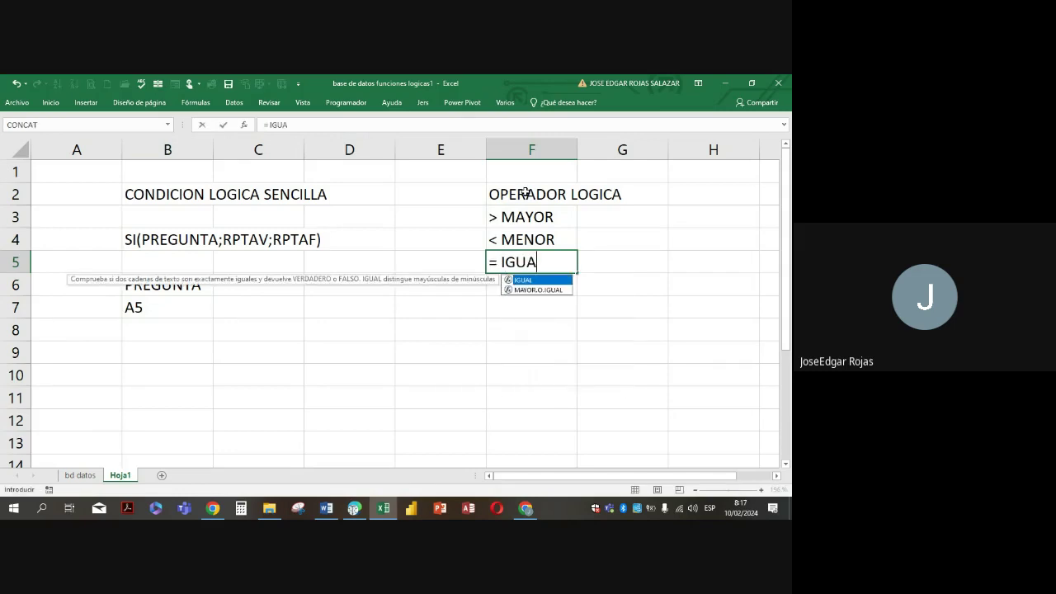
{"action": "type", "text": "L"}
{"action": "key", "text": "Return"}
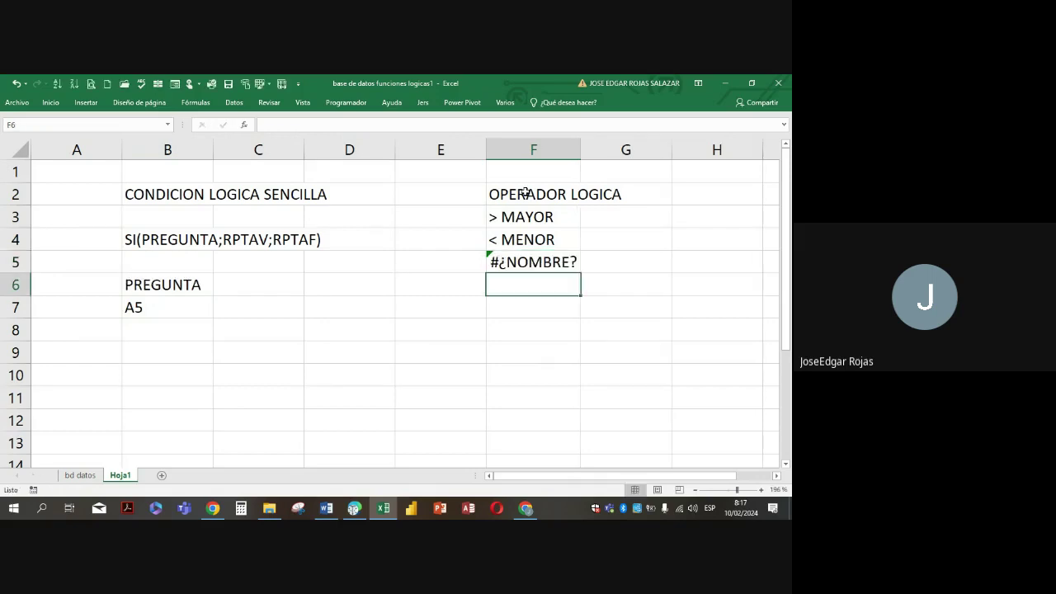
{"action": "key", "text": "Up"}
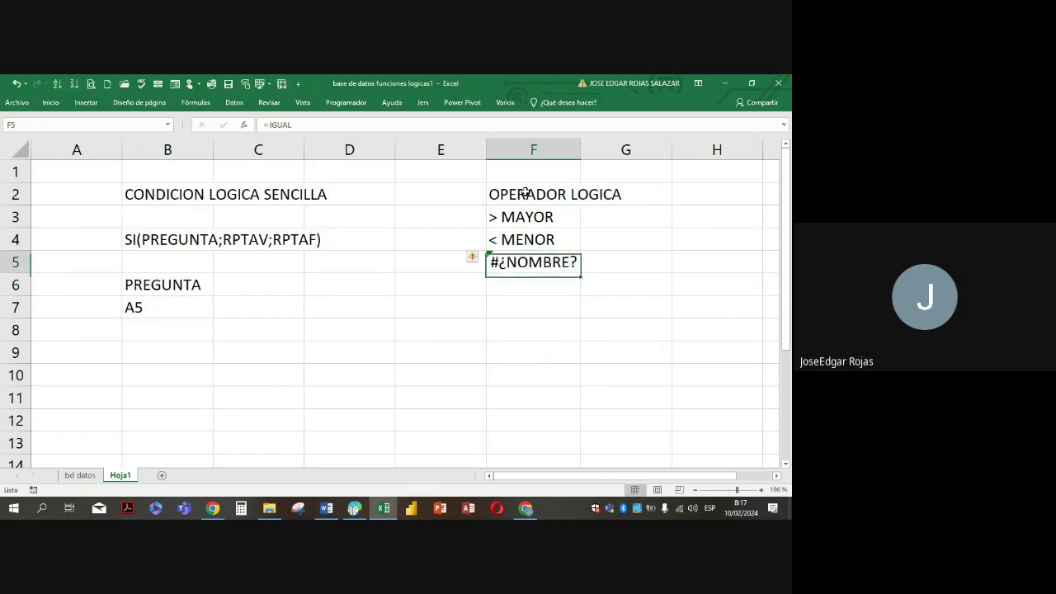
{"action": "double_click", "coordinate": [502, 275]}
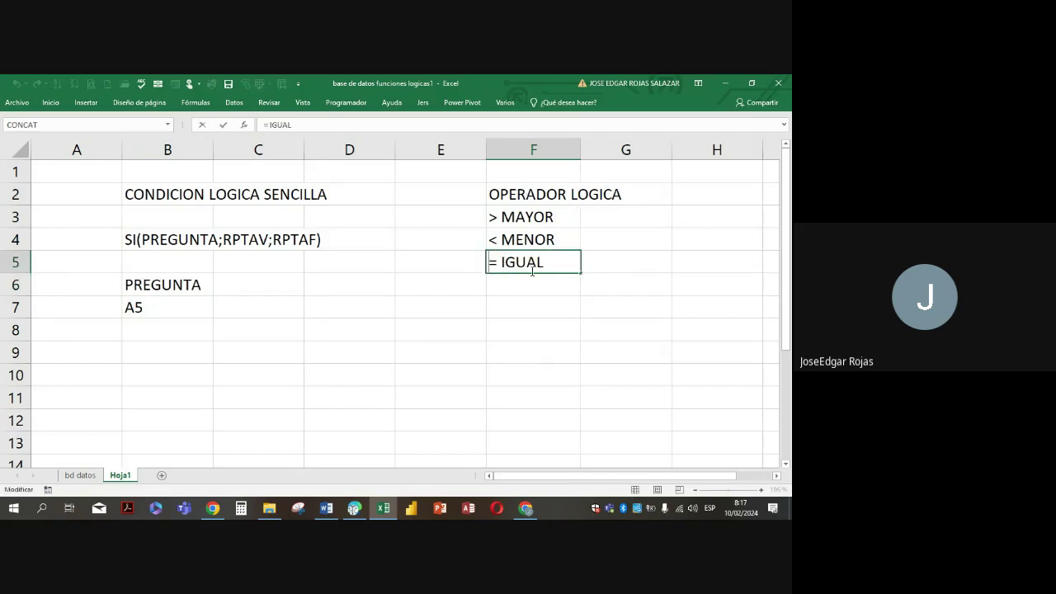
{"action": "key", "text": "Return"}
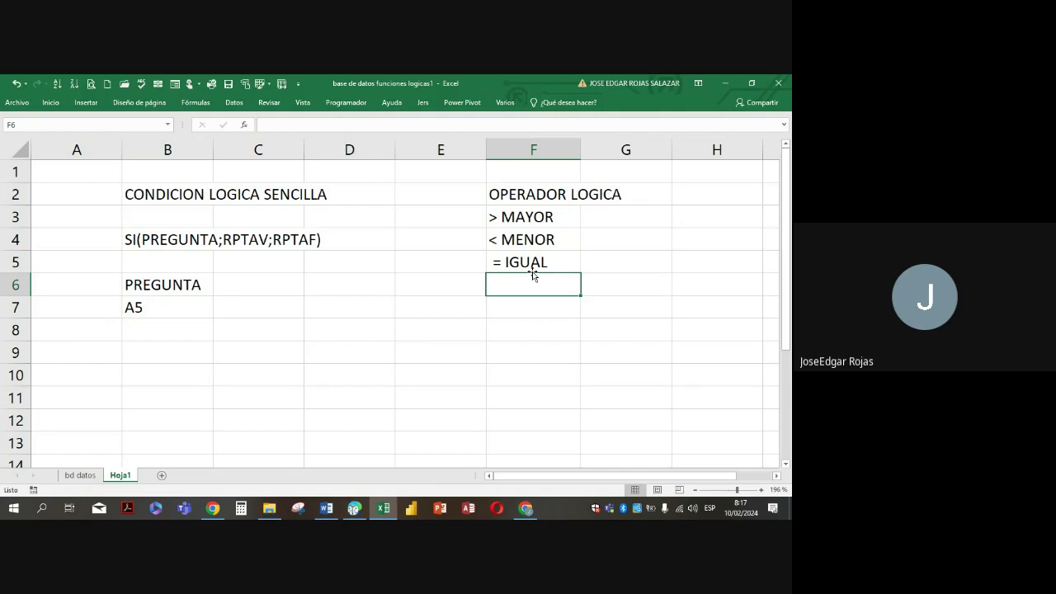
List the operators >=, <= and <> in F6 to F8
{"action": "type", "text": ">0"}
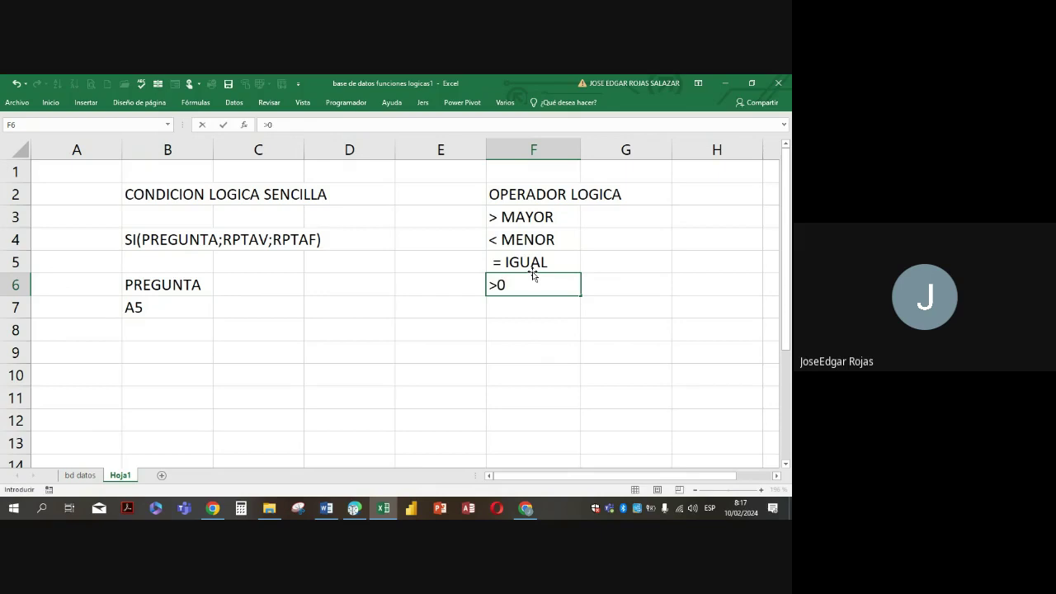
{"action": "key", "text": "BackSpace"}
{"action": "type", "text": "="}
{"action": "key", "text": "Return"}
{"action": "type", "text": "<="}
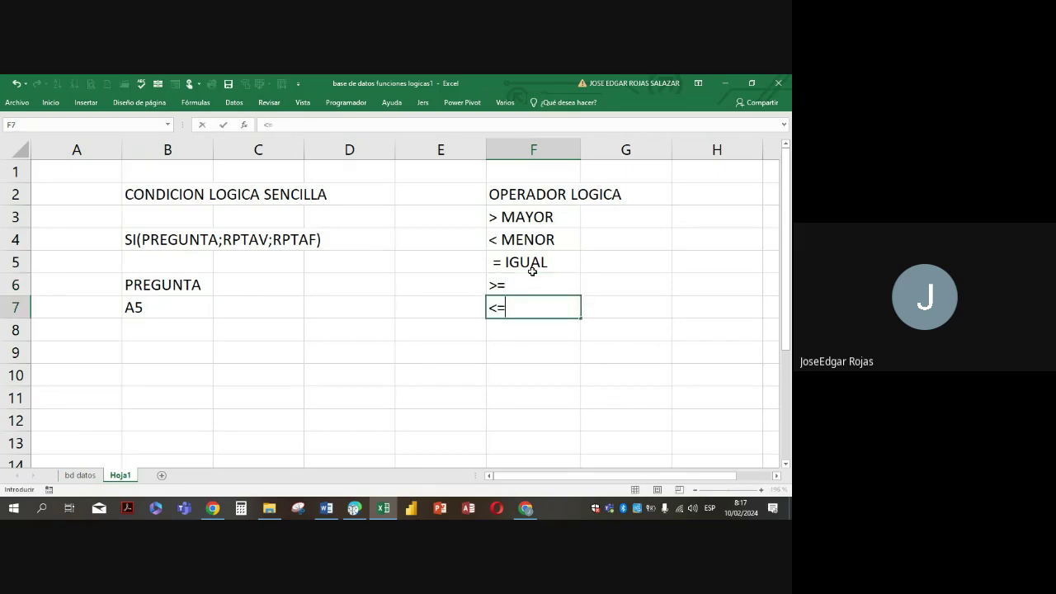
{"action": "key", "text": "Return"}
{"action": "type", "text": "<>"}
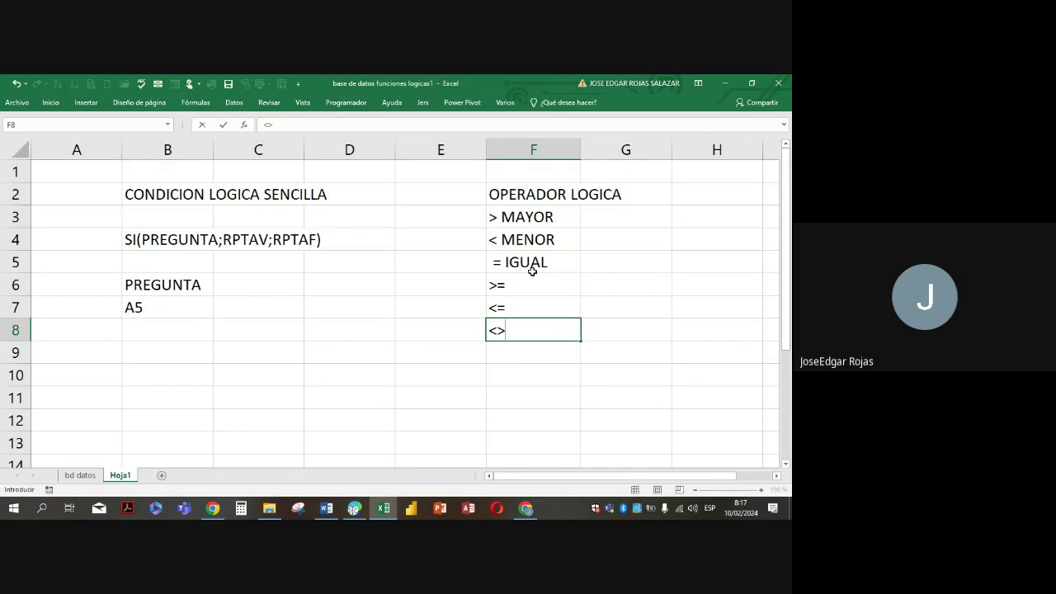
Extend the B7 condition to read A5 > 5000000
{"action": "left_click", "coordinate": [156, 311]}
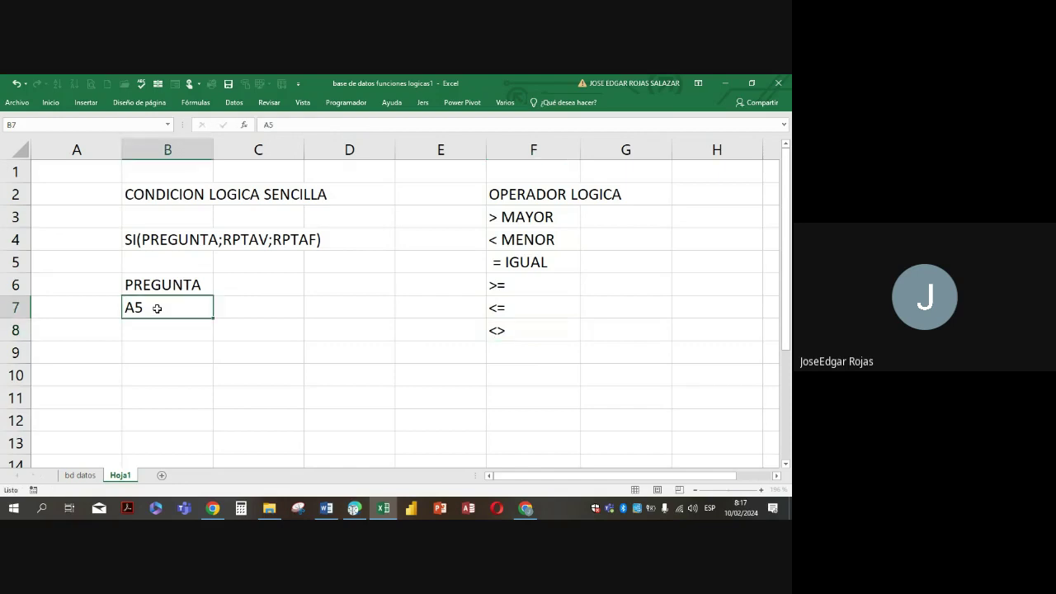
{"action": "key", "text": "F2"}
{"action": "type", "text": ">"}
{"action": "type", "text": "500"}
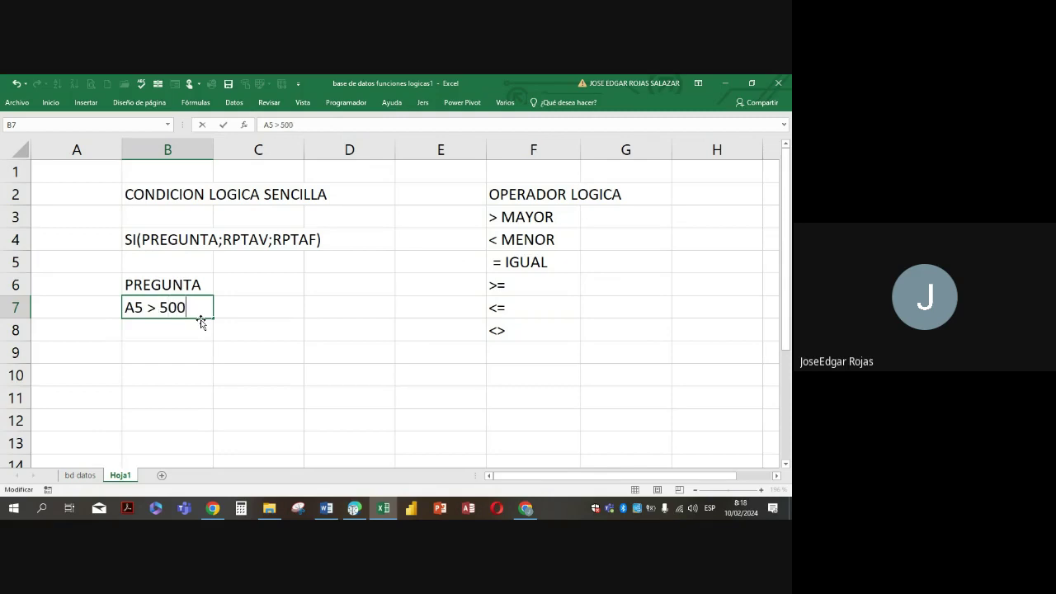
{"action": "type", "text": "0000"}
{"action": "key", "text": "Return"}
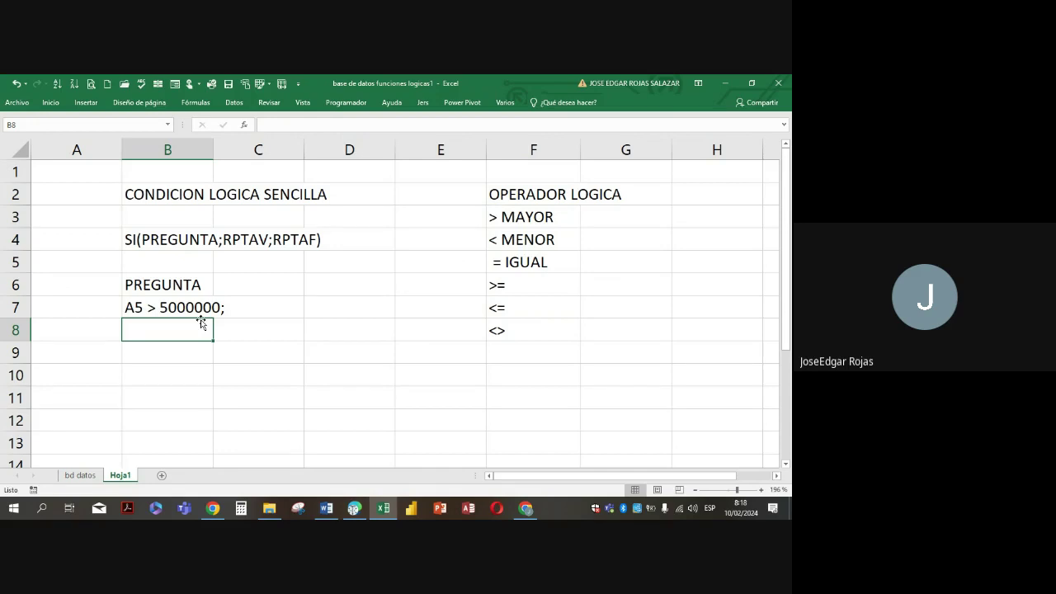
Enter the text comparison A5 = "TEXTO" in B8
{"action": "type", "text": "A"}
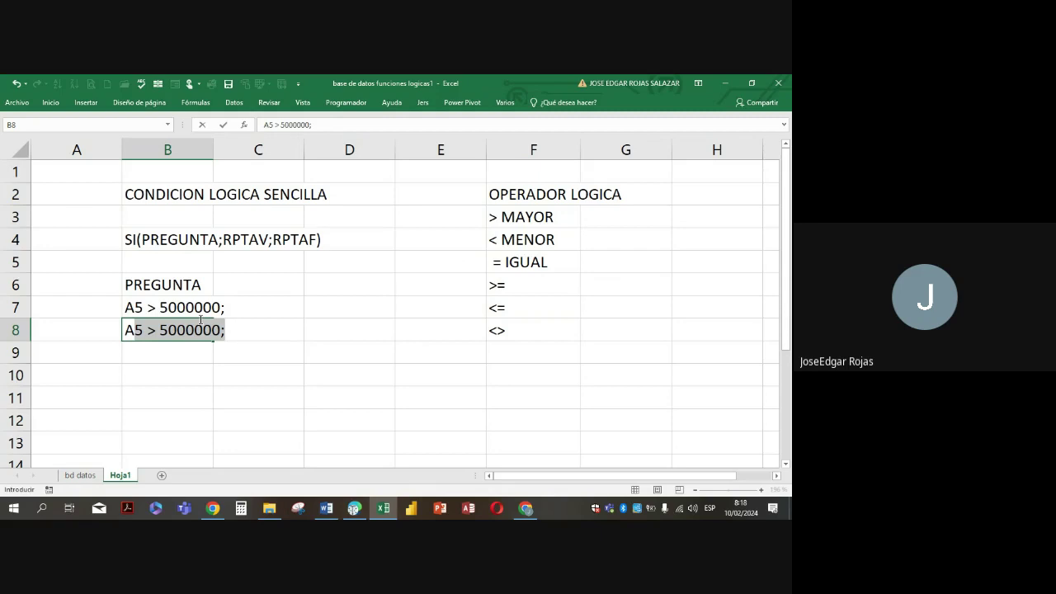
{"action": "type", "text": "5 ="}
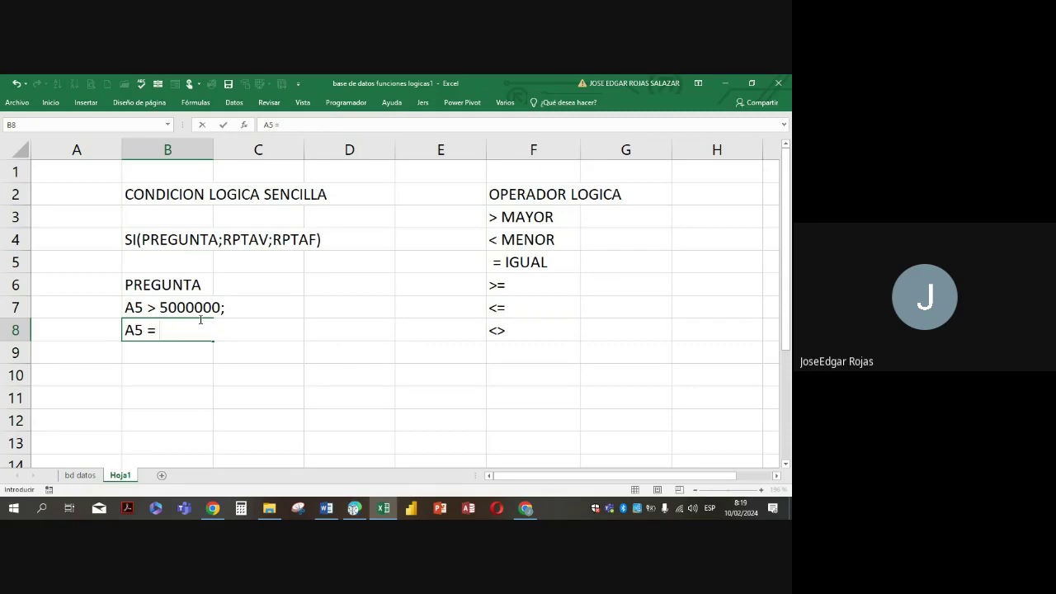
{"action": "type", "text": "\""}
{"action": "type", "text": "\""}
{"action": "left_click", "coordinate": [167, 330]}
{"action": "type", "text": "TECH"}
{"action": "key", "text": "BackSpace"}
{"action": "key", "text": "BackSpace"}
{"action": "type", "text": "XTO"}
{"action": "key", "text": "Return"}
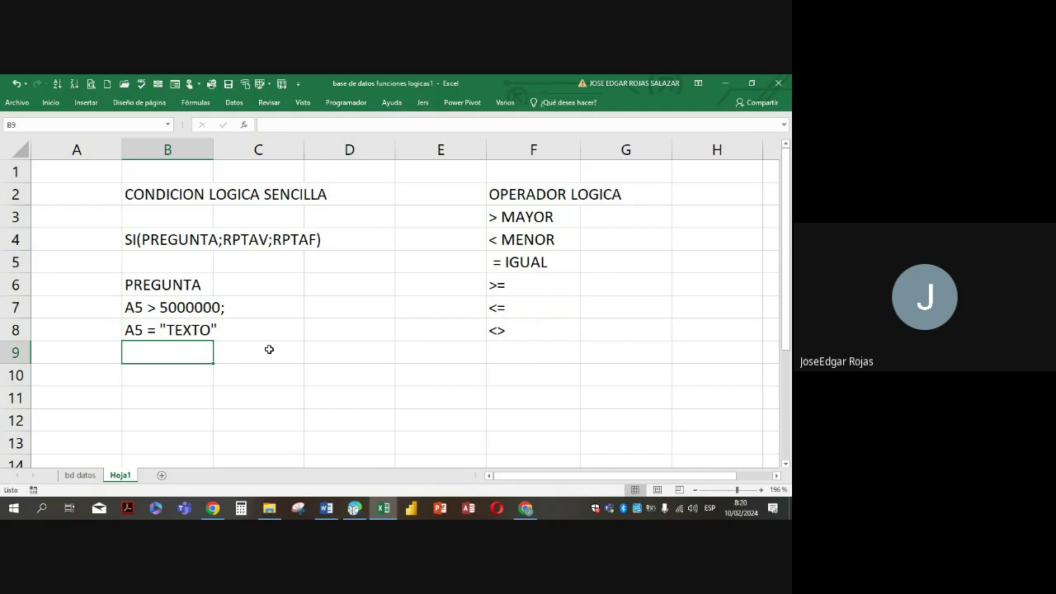
Enter RPTAV, A5*5%, 3000000 and "MENSAJE" down B10 to B13
{"action": "key", "text": "Down"}
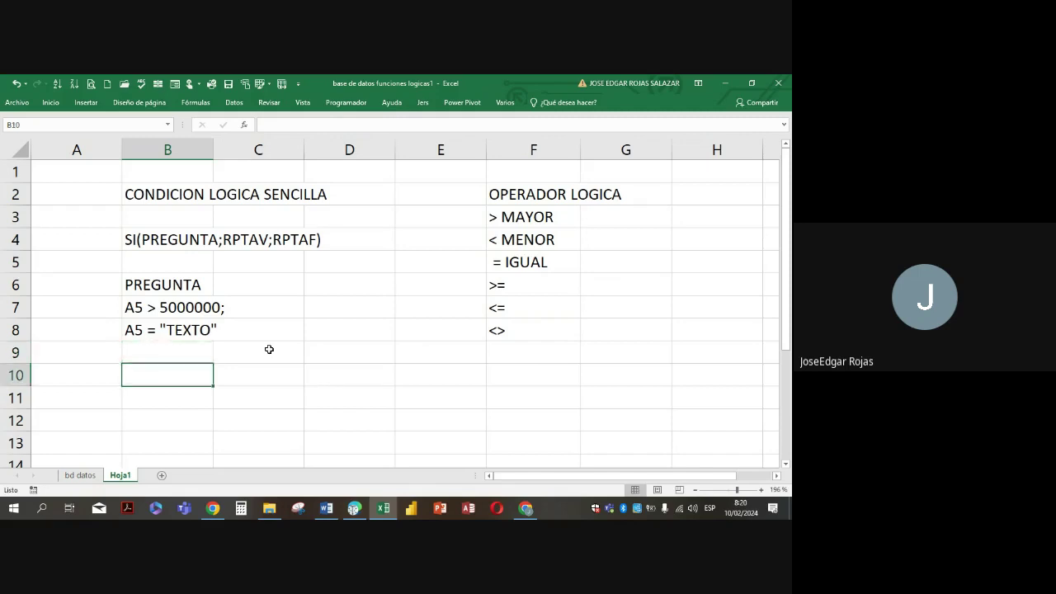
{"action": "type", "text": "RPTAV"}
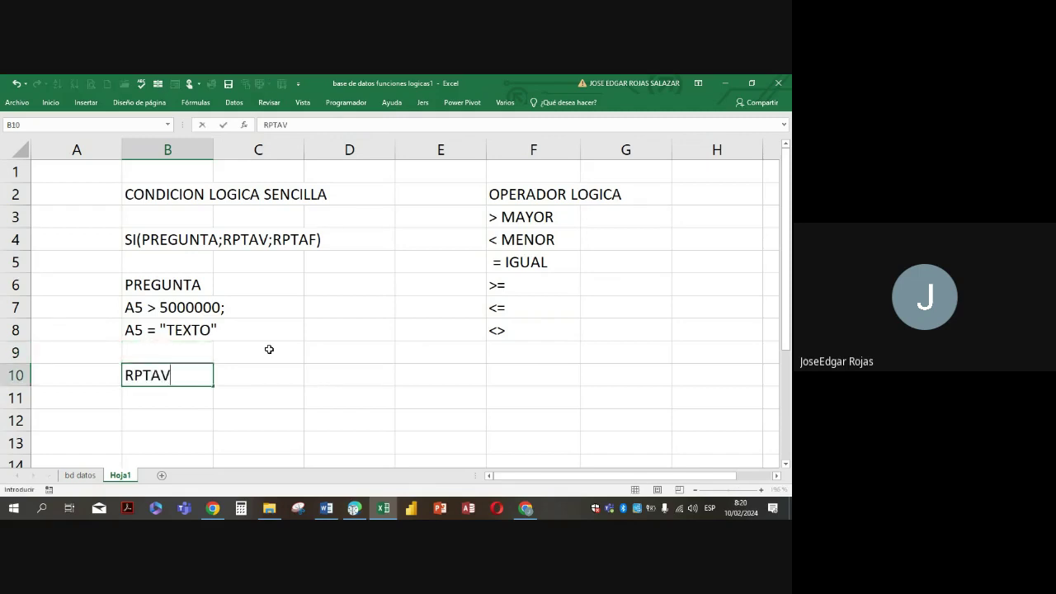
{"action": "key", "text": "Return"}
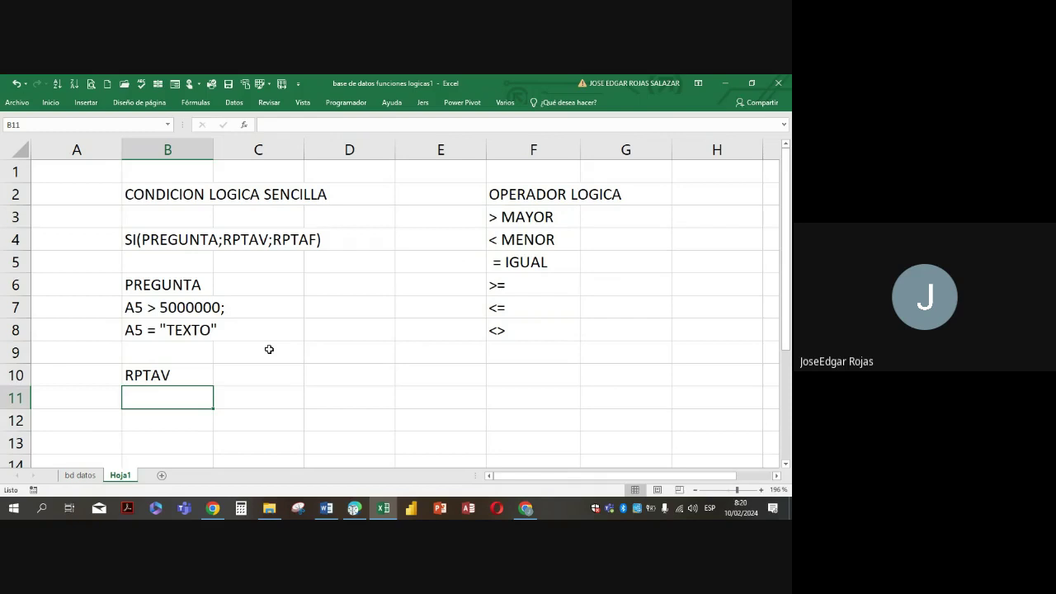
{"action": "type", "text": "A5"}
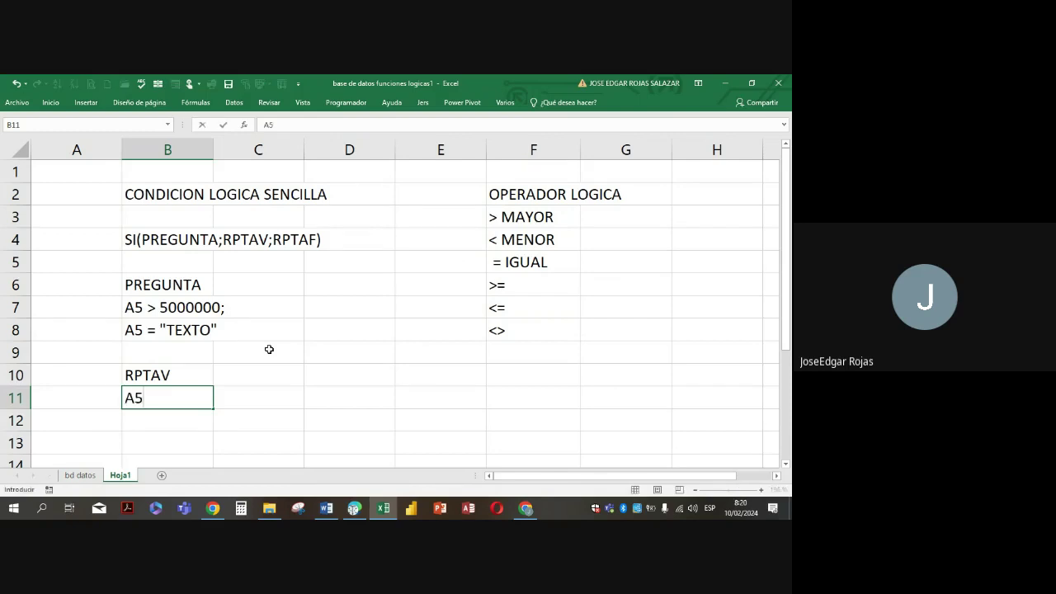
{"action": "type", "text": "*5%"}
{"action": "key", "text": "Return"}
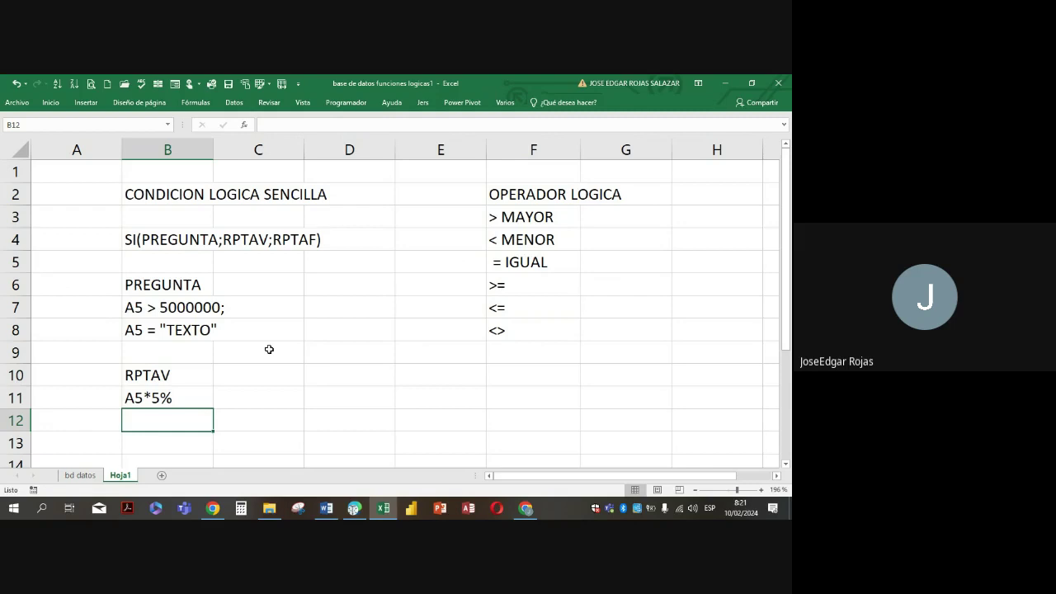
{"action": "type", "text": "3"}
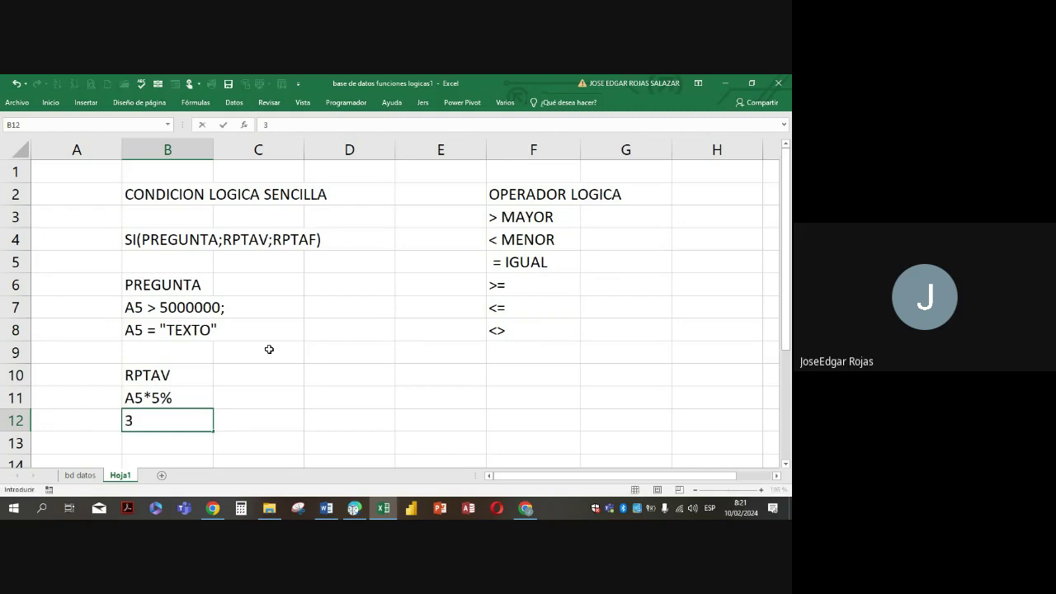
{"action": "type", "text": "000000"}
{"action": "key", "text": "Return"}
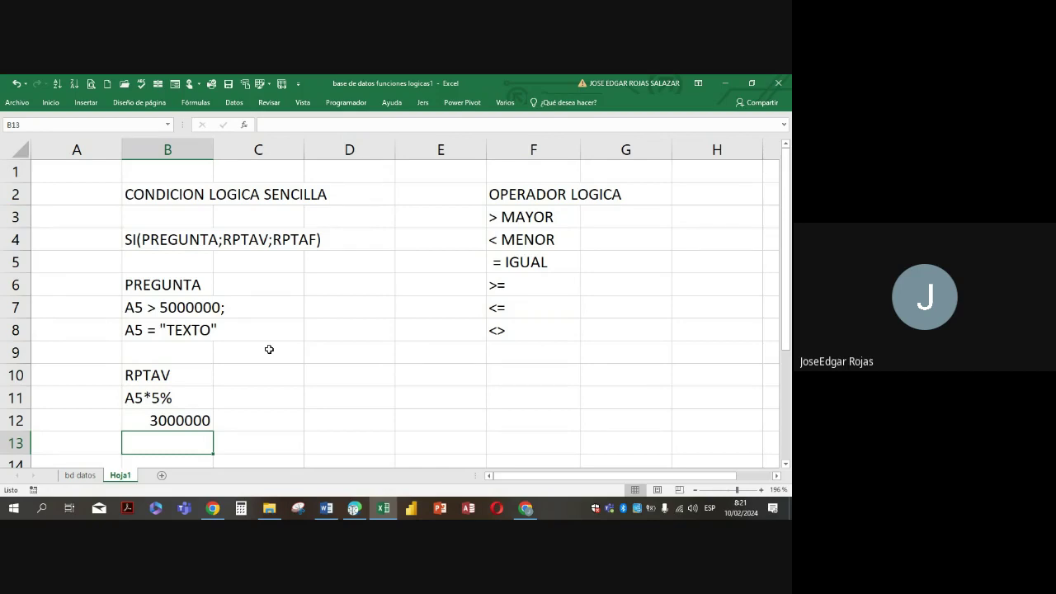
{"action": "type", "text": "\""}
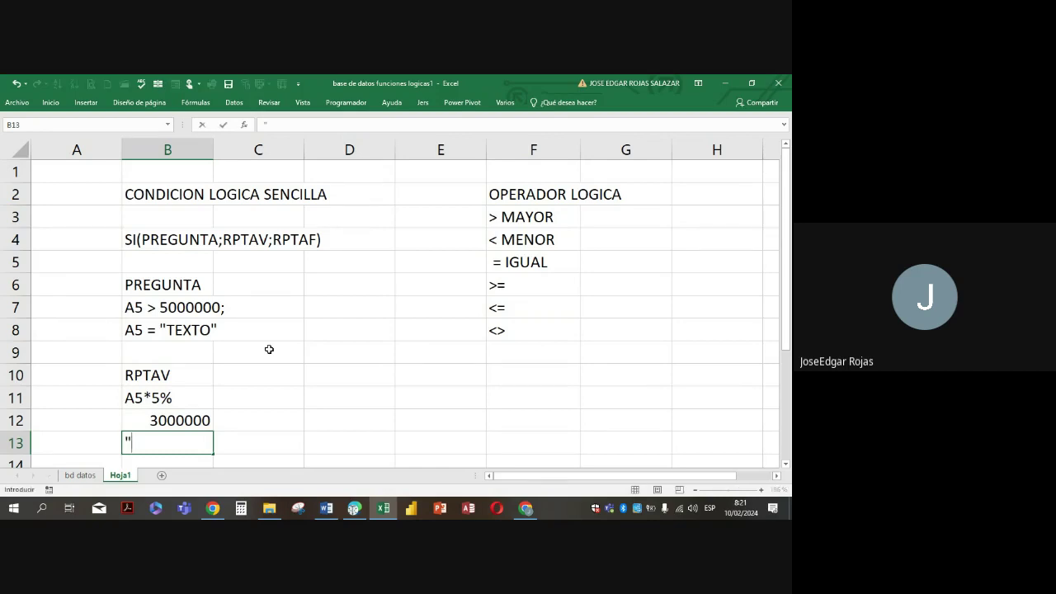
{"action": "type", "text": "MENSAJE"}
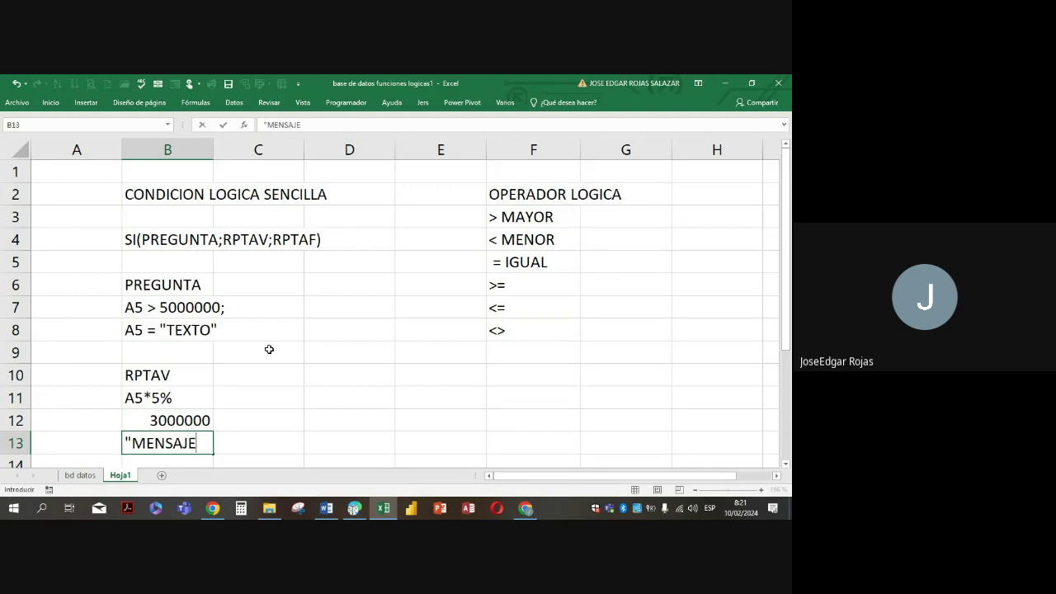
{"action": "type", "text": "\""}
Copy the B10:B13 RPTAV notes and paste them starting at B15
{"action": "left_click", "coordinate": [252, 444]}
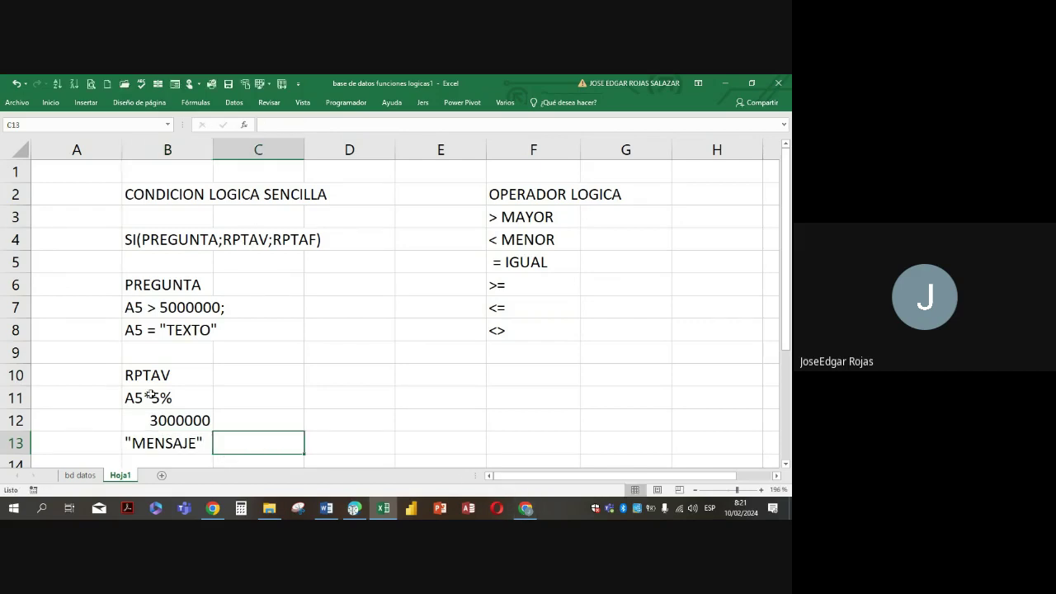
{"action": "left_click_drag", "start_coordinate": [159, 376], "coordinate": [166, 440]}
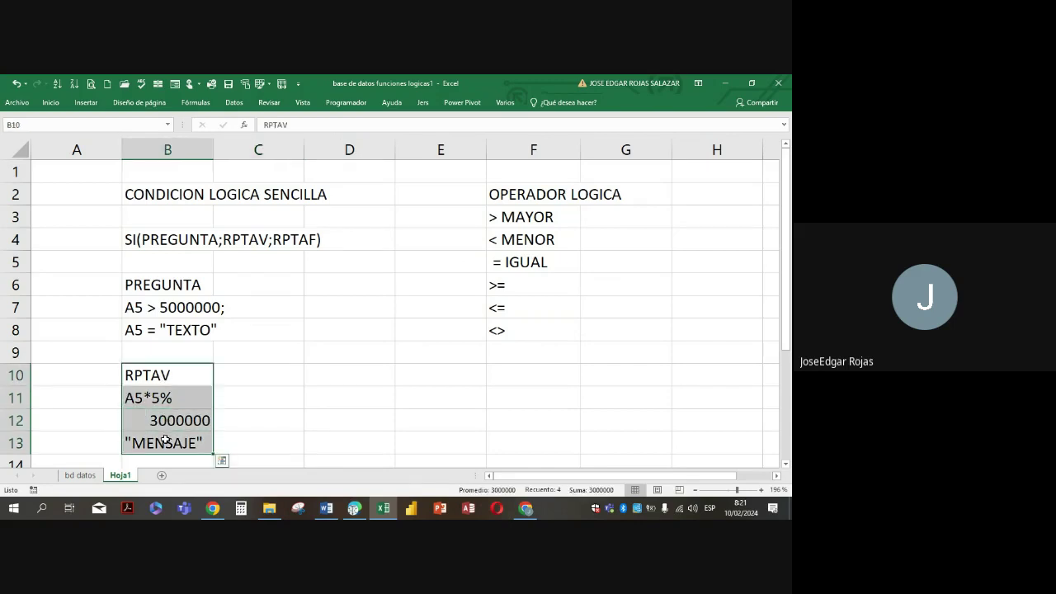
{"action": "key", "text": "ctrl+c"}
{"action": "scroll", "coordinate": [165, 437], "scroll_direction": "down", "scroll_amount": 1}
{"action": "left_click", "coordinate": [160, 421]}
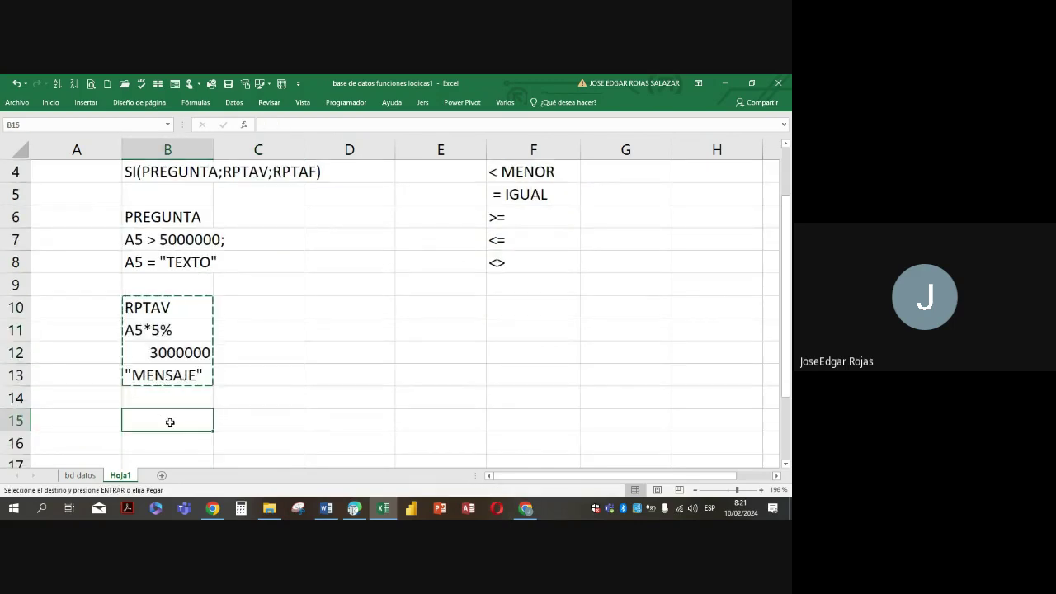
{"action": "key", "text": "ctrl+v"}
Change the pasted label in B15 from RPTAV to RPTAF
{"action": "left_click", "coordinate": [171, 422]}
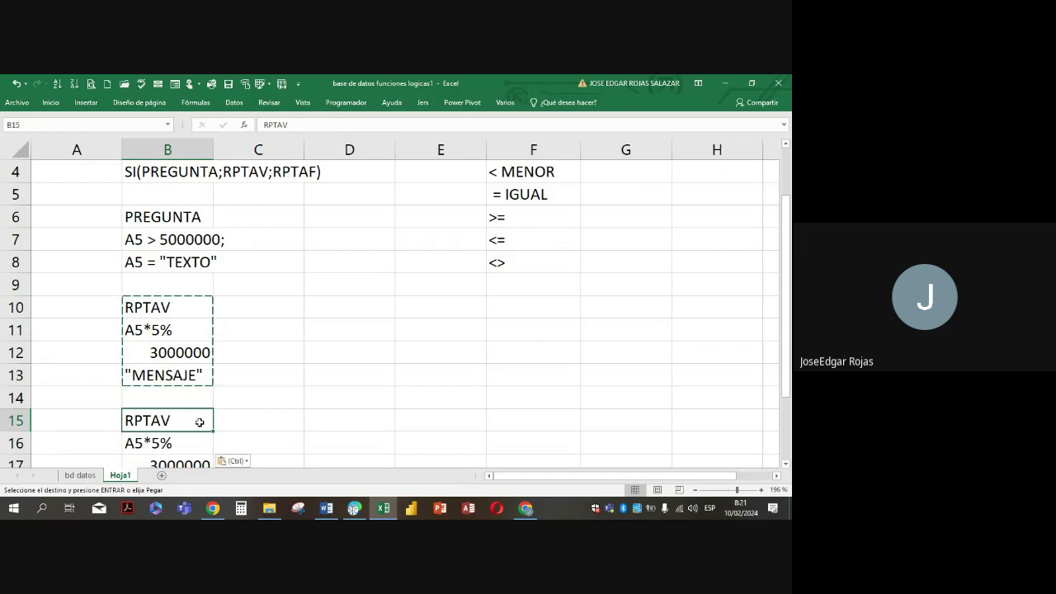
{"action": "double_click", "coordinate": [189, 421]}
{"action": "key", "text": "BackSpace"}
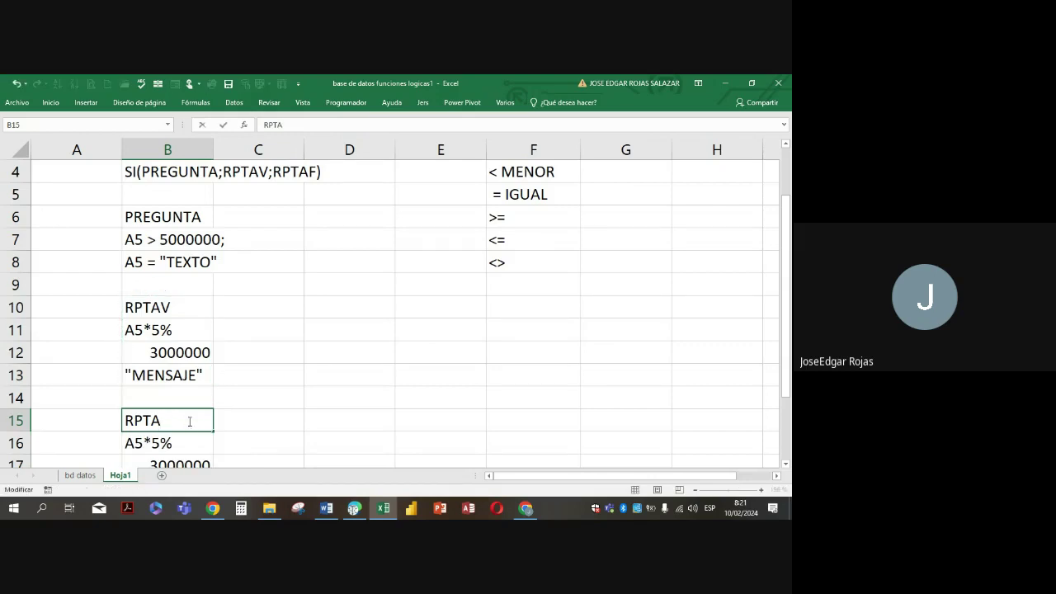
{"action": "type", "text": "F"}
{"action": "key", "text": "Return"}
Start an empty-quotes "" entry in B19 below "MENSAJE"
{"action": "key", "text": "Down"}
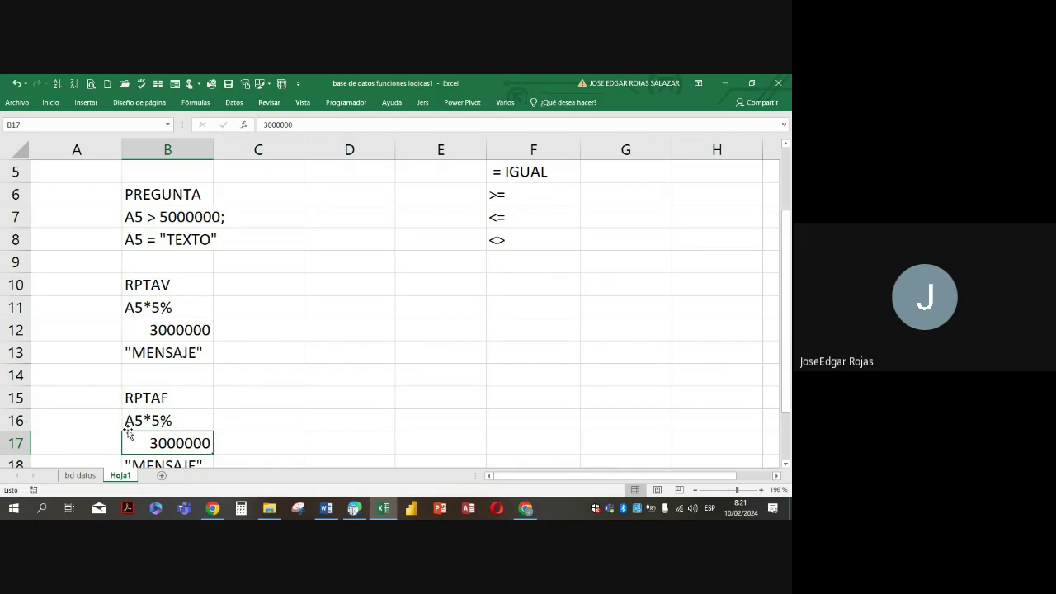
{"action": "scroll", "coordinate": [158, 443], "scroll_direction": "down", "scroll_amount": 2}
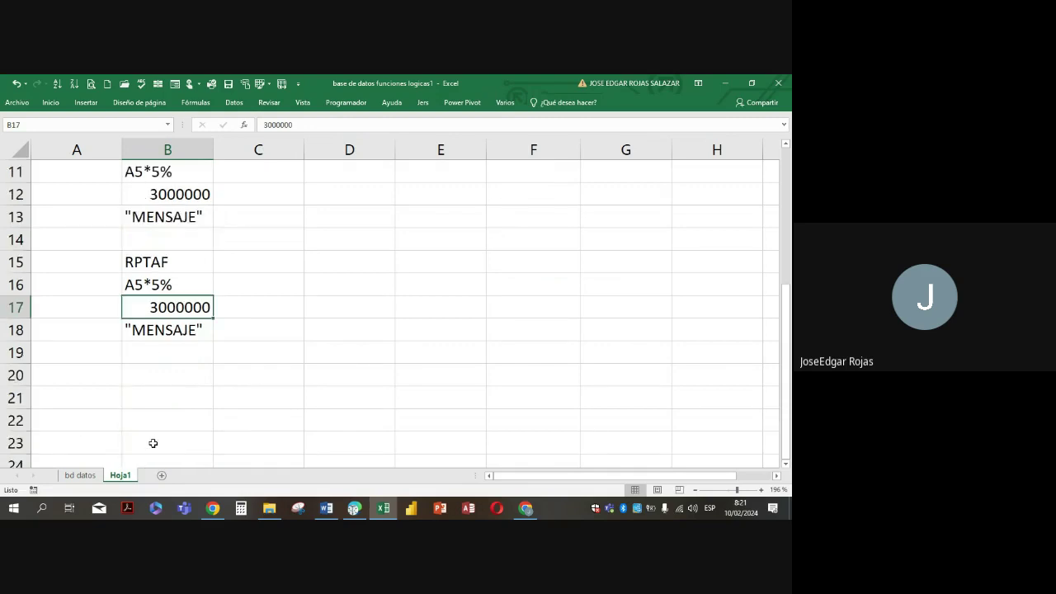
{"action": "left_click", "coordinate": [163, 330]}
{"action": "left_click", "coordinate": [155, 361]}
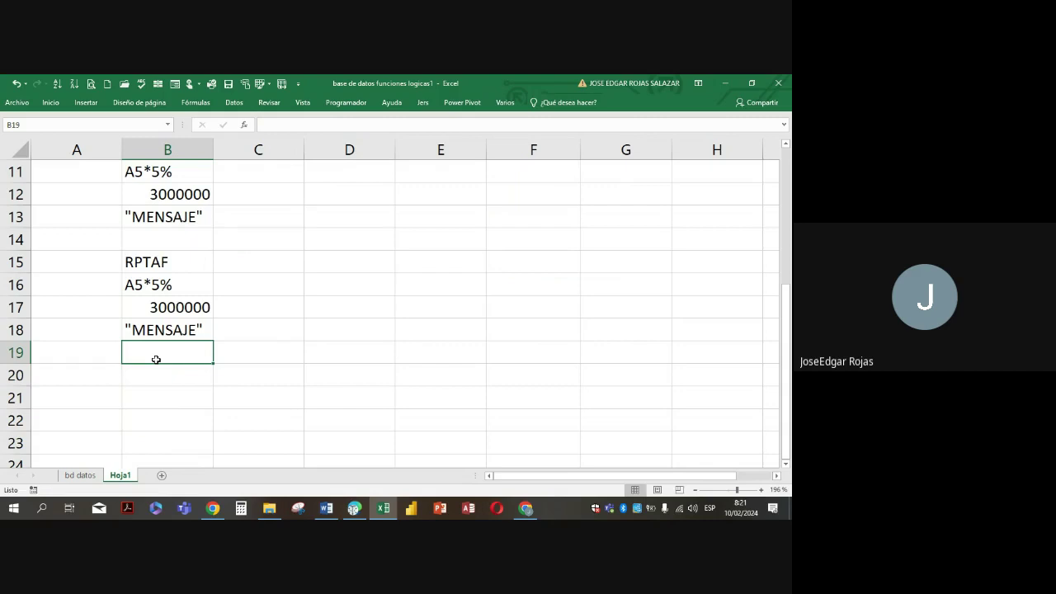
{"action": "type", "text": "0"}
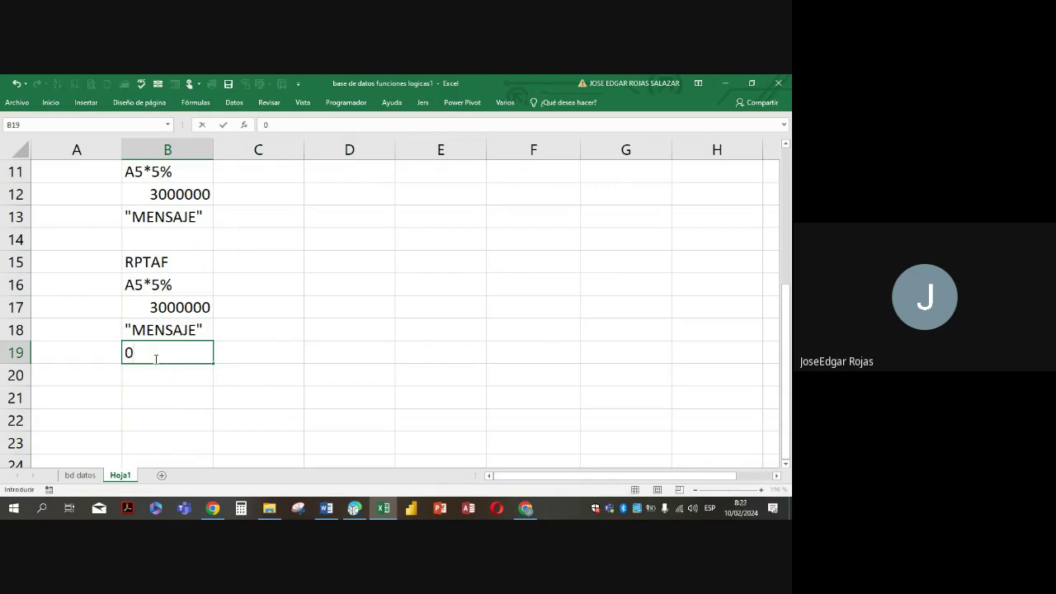
{"action": "key", "text": "BackSpace"}
{"action": "type", "text": "\"\""}
Commit the "" entry in B19 to complete the RPTAF block
{"action": "left_click", "coordinate": [180, 376]}
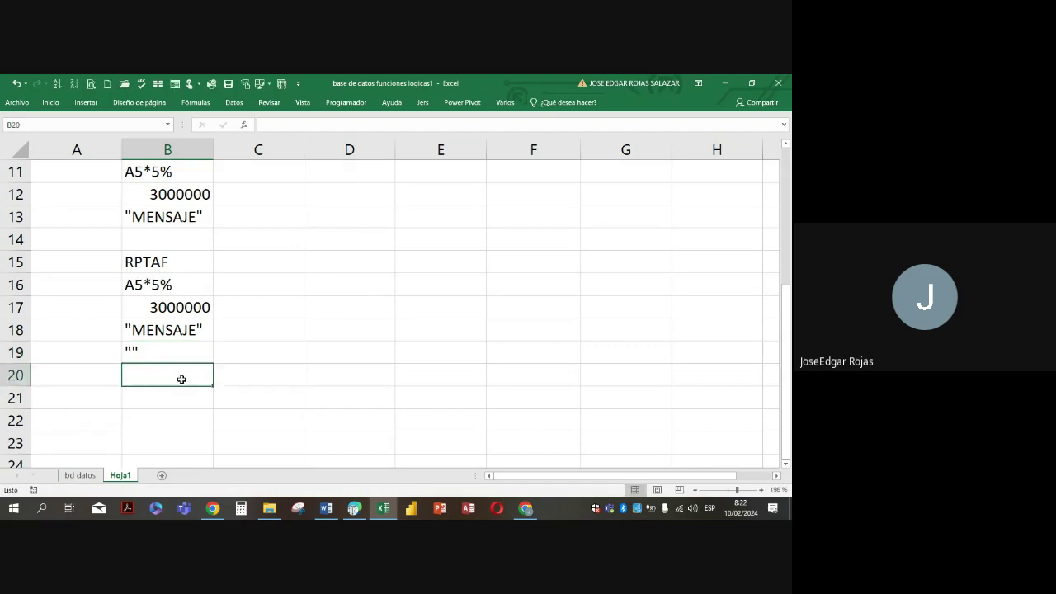
Enter the CIUDAD heading in A22 with CALI beneath it
{"action": "scroll", "coordinate": [180, 379], "scroll_direction": "up", "scroll_amount": 2}
{"action": "scroll", "coordinate": [177, 372], "scroll_direction": "down", "scroll_amount": 5}
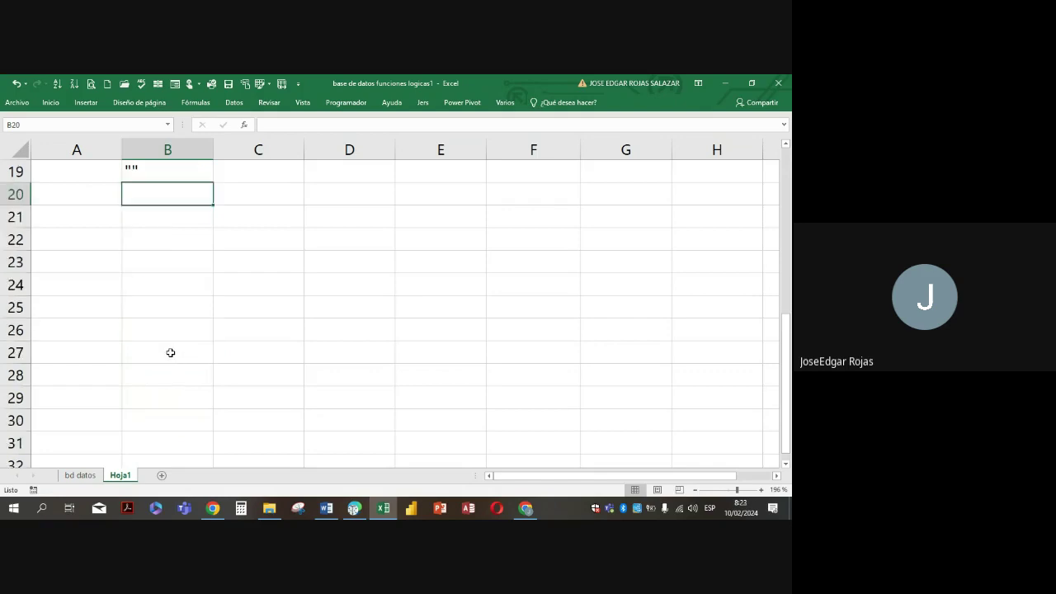
{"action": "left_click", "coordinate": [71, 240]}
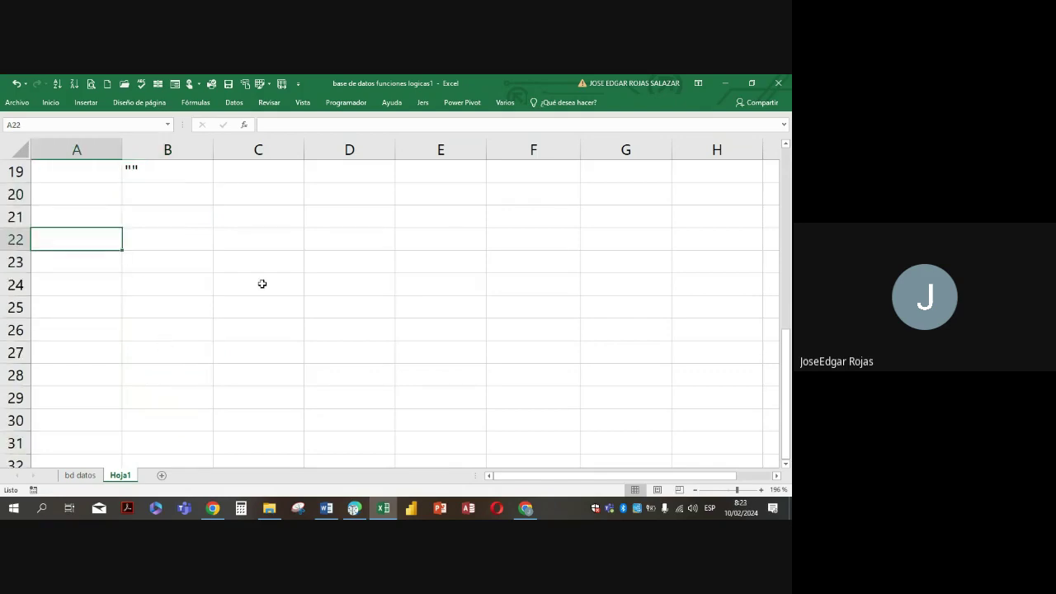
{"action": "type", "text": "CIUDAD"}
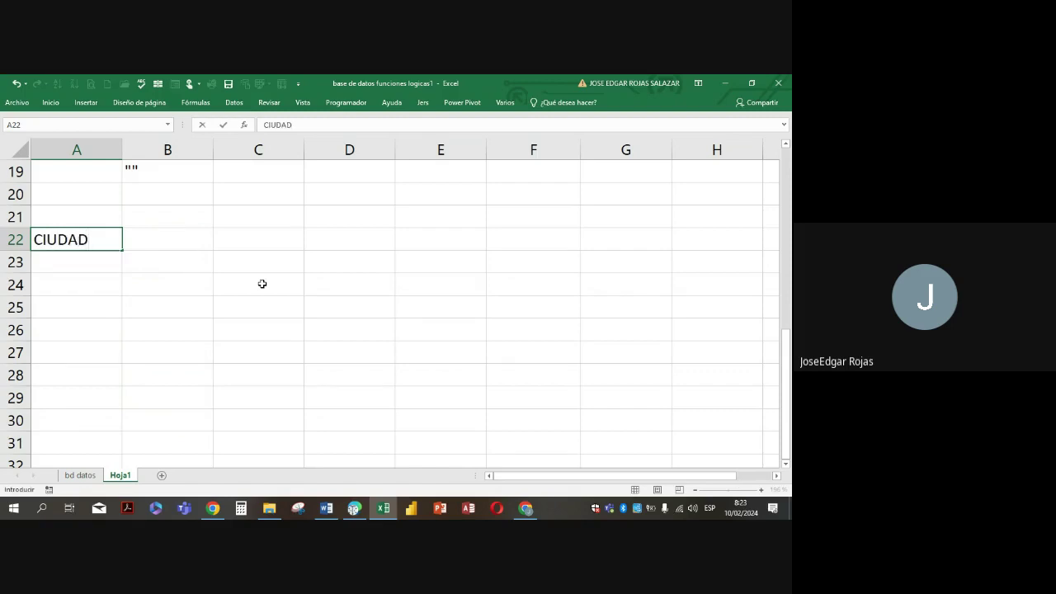
{"action": "key", "text": "Return"}
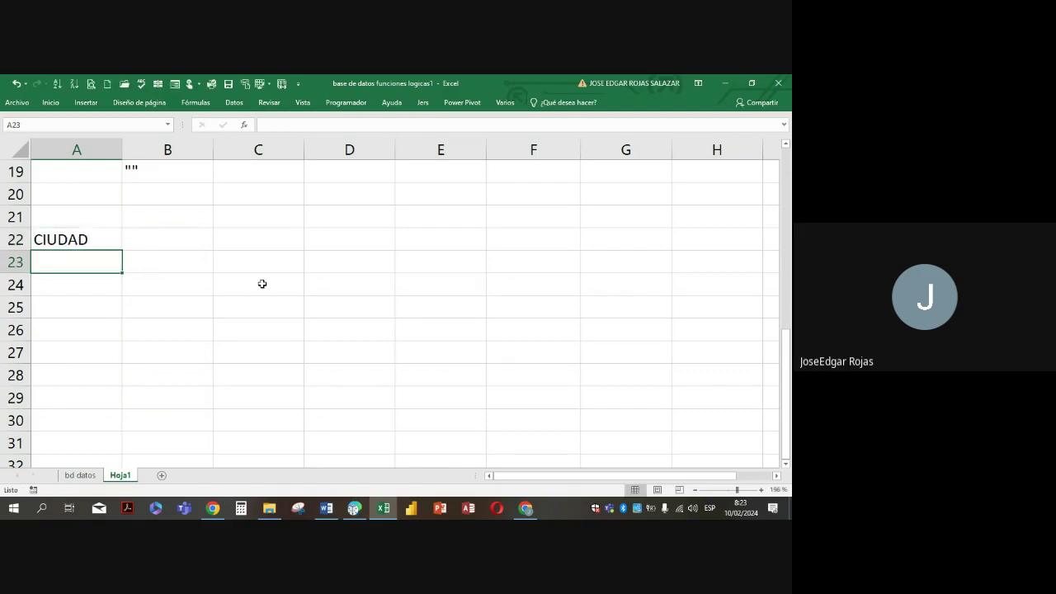
{"action": "type", "text": "CALI"}
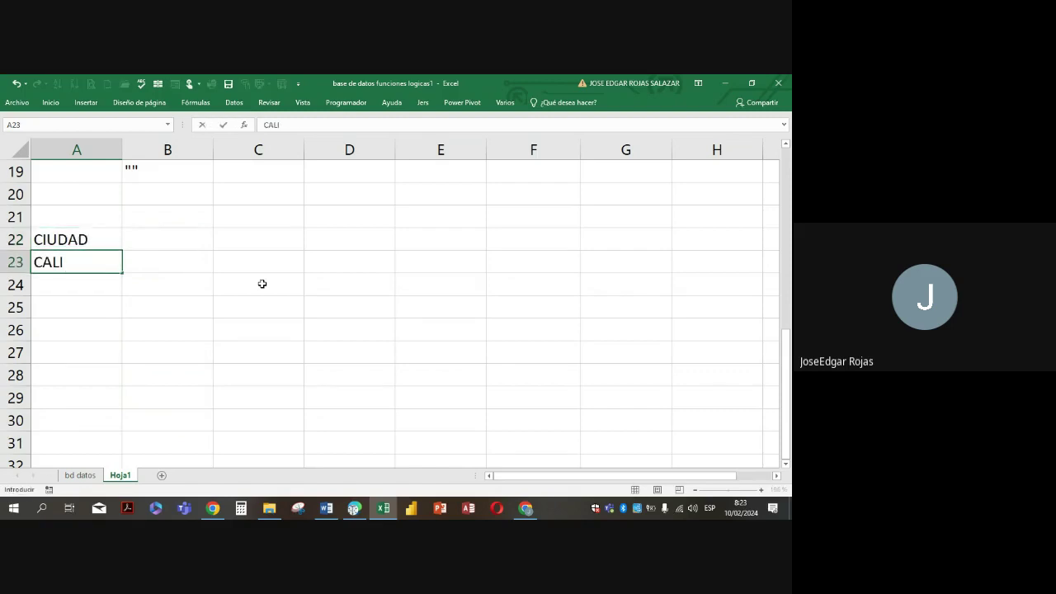
{"action": "key", "text": "Return"}
Add BOGOTA, TANGAMANDAPIO, CALI and MEDELLIN in A24 to A27
{"action": "type", "text": "BO"}
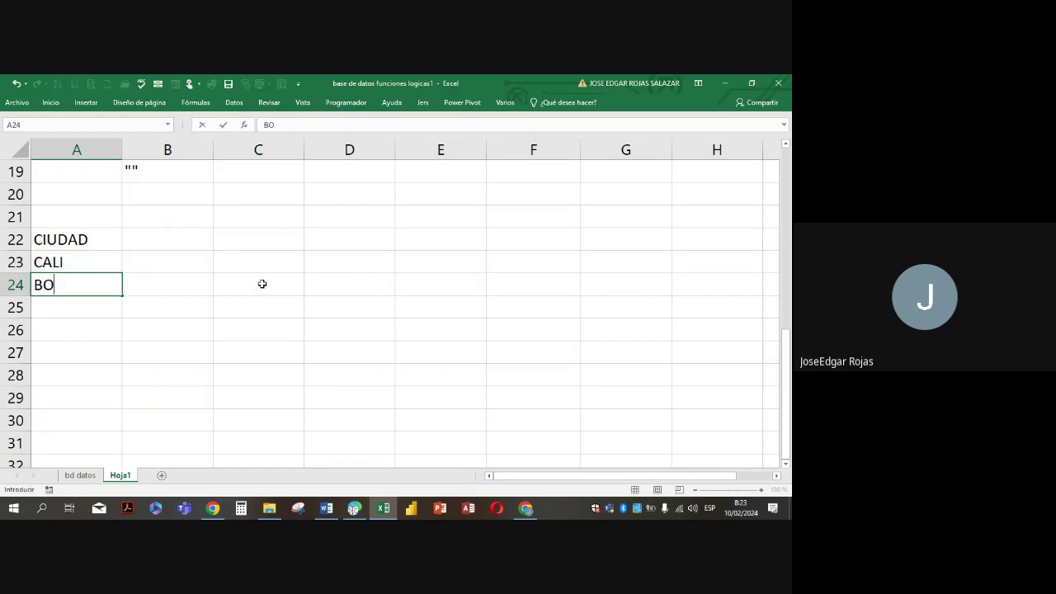
{"action": "type", "text": "GOTA"}
{"action": "key", "text": "Return"}
{"action": "type", "text": "TANG"}
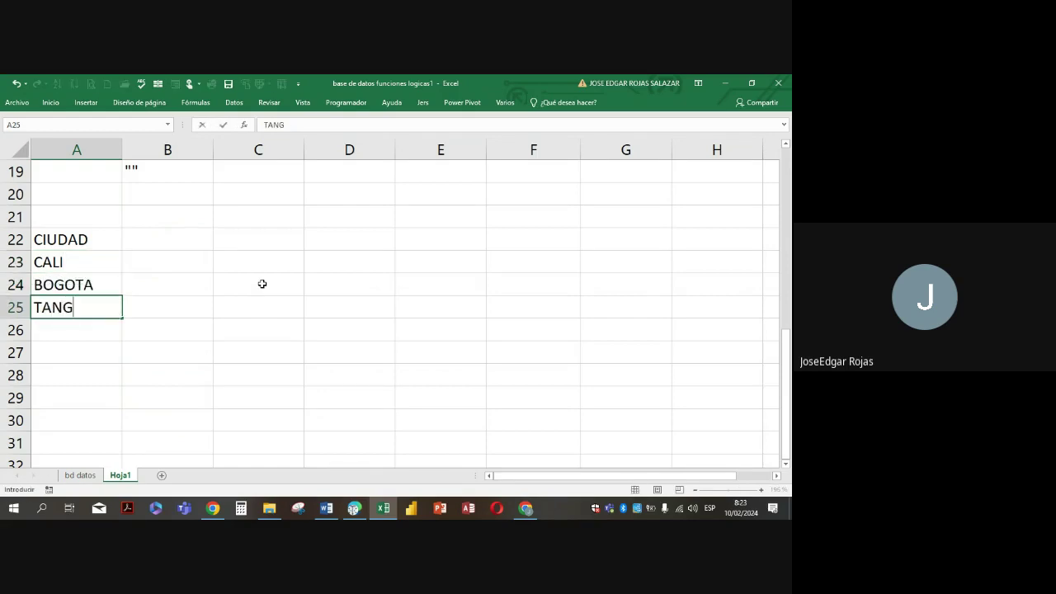
{"action": "type", "text": "AMAND"}
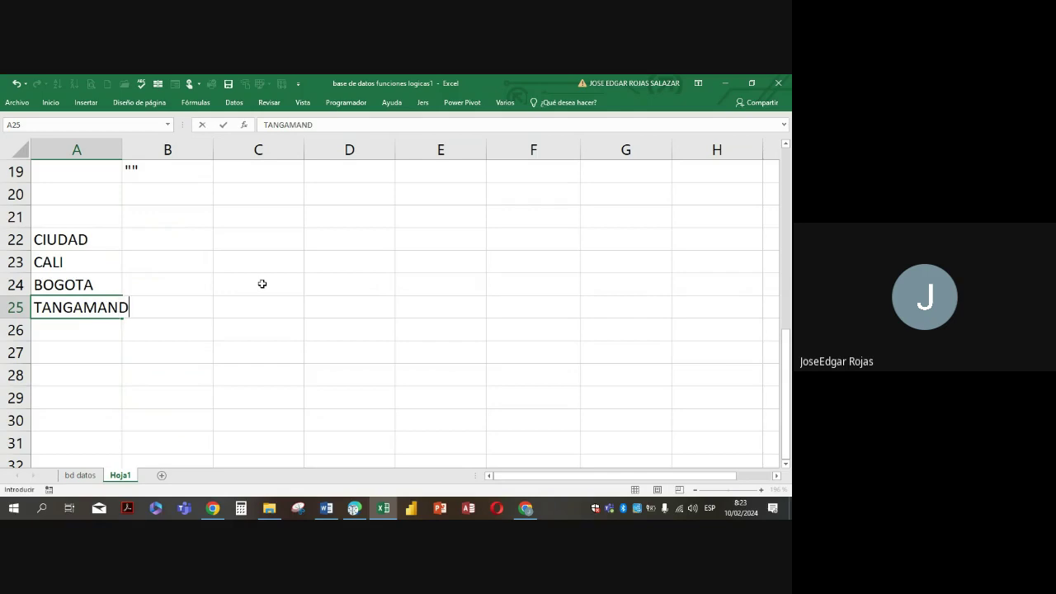
{"action": "key", "text": "BackSpace"}
{"action": "type", "text": "DAPIO"}
{"action": "key", "text": "Return"}
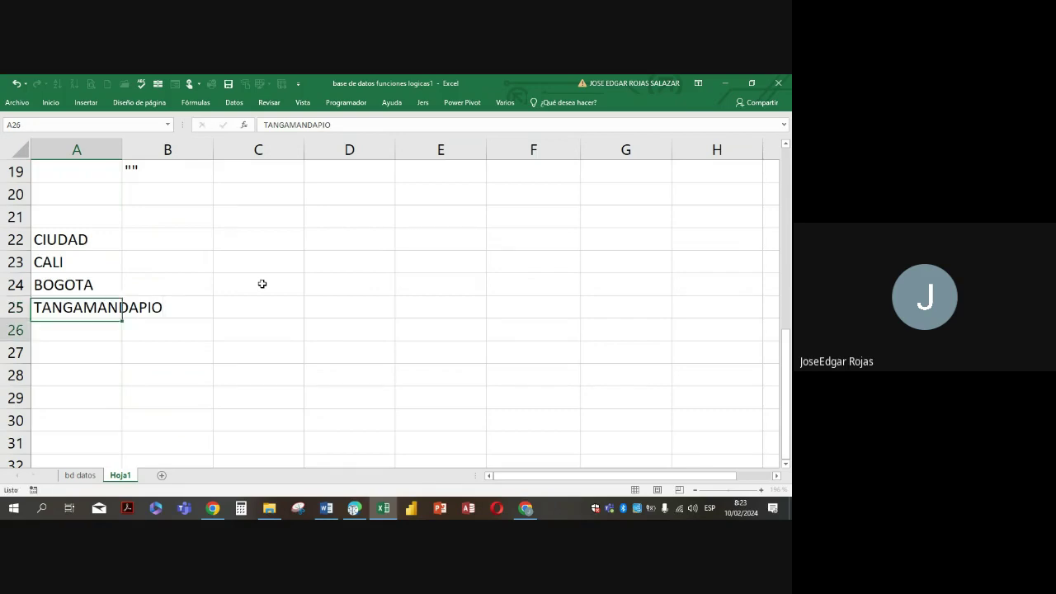
{"action": "type", "text": "CALI"}
{"action": "key", "text": "Return"}
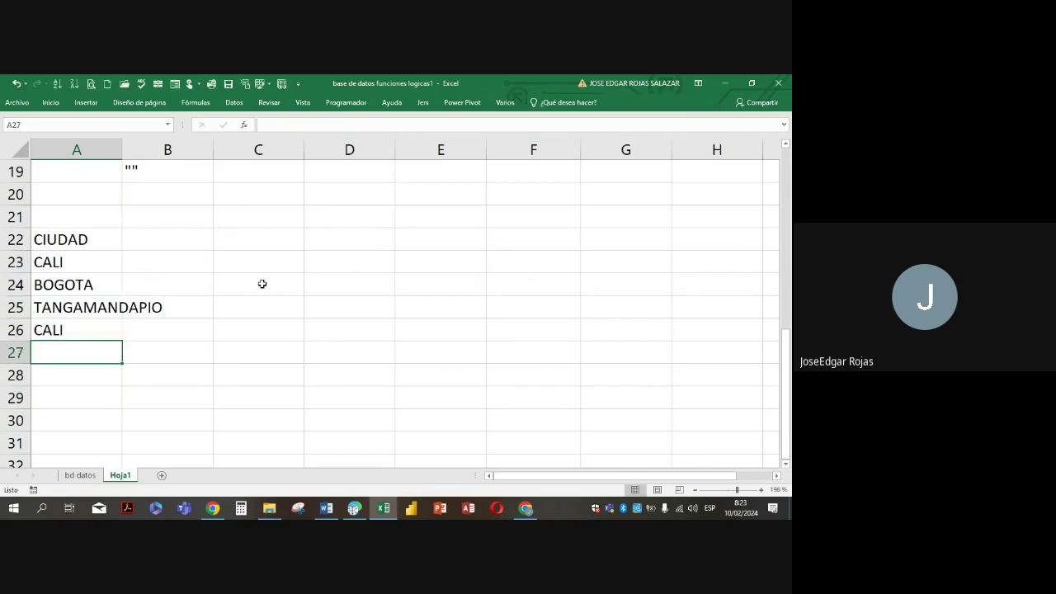
{"action": "type", "text": "MEDE"}
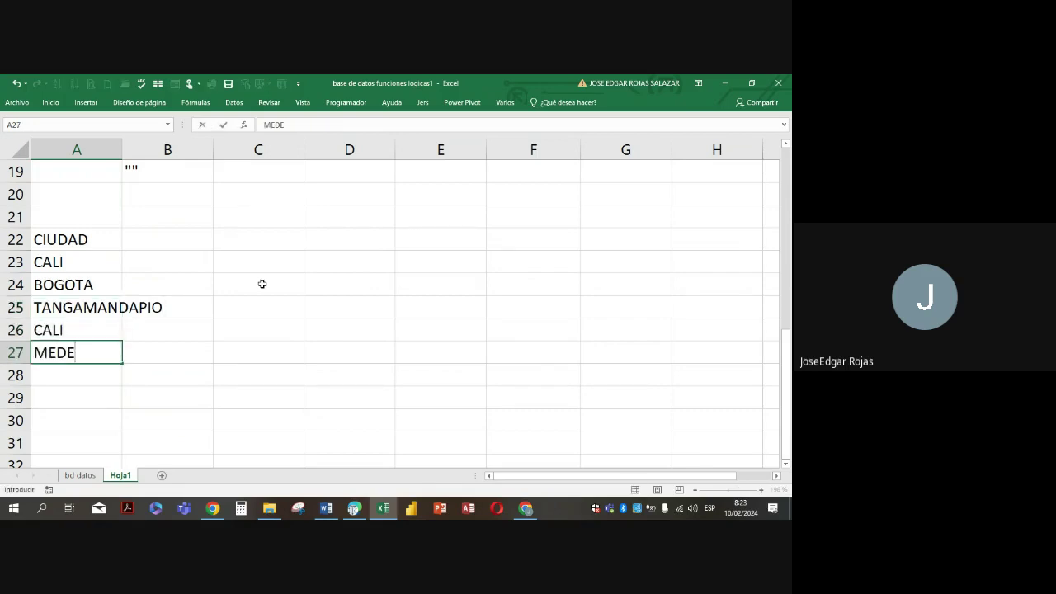
{"action": "type", "text": "LLIN"}
Confirm MEDELLIN in A27, widen column A to fit TANGAMANDAPIO, and move to B22
{"action": "left_click", "coordinate": [130, 163]}
{"action": "left_click", "coordinate": [146, 150], "text": "shift"}
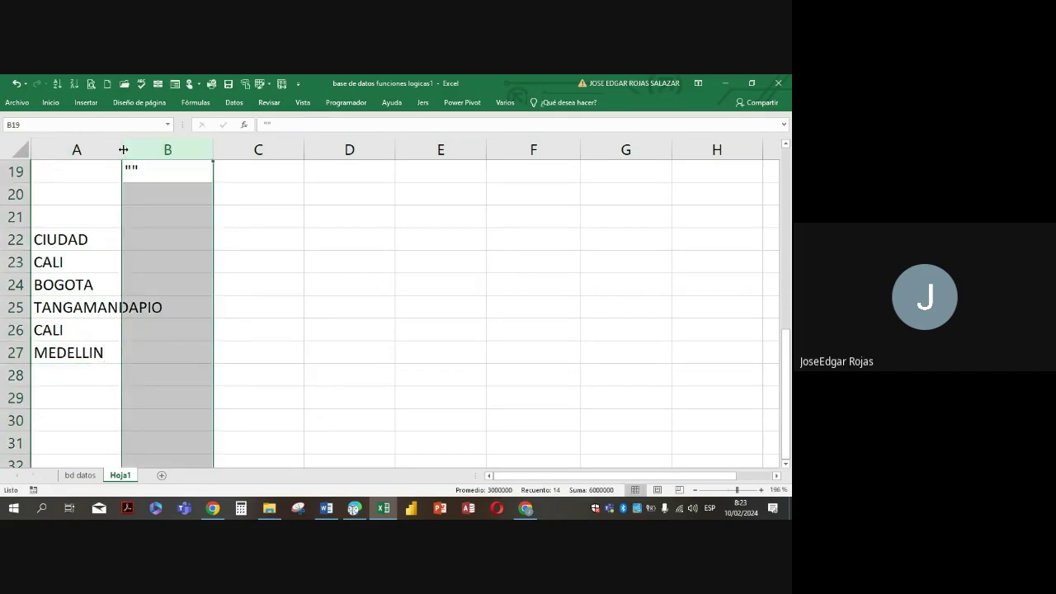
{"action": "left_click_drag", "start_coordinate": [123, 150], "coordinate": [181, 149]}
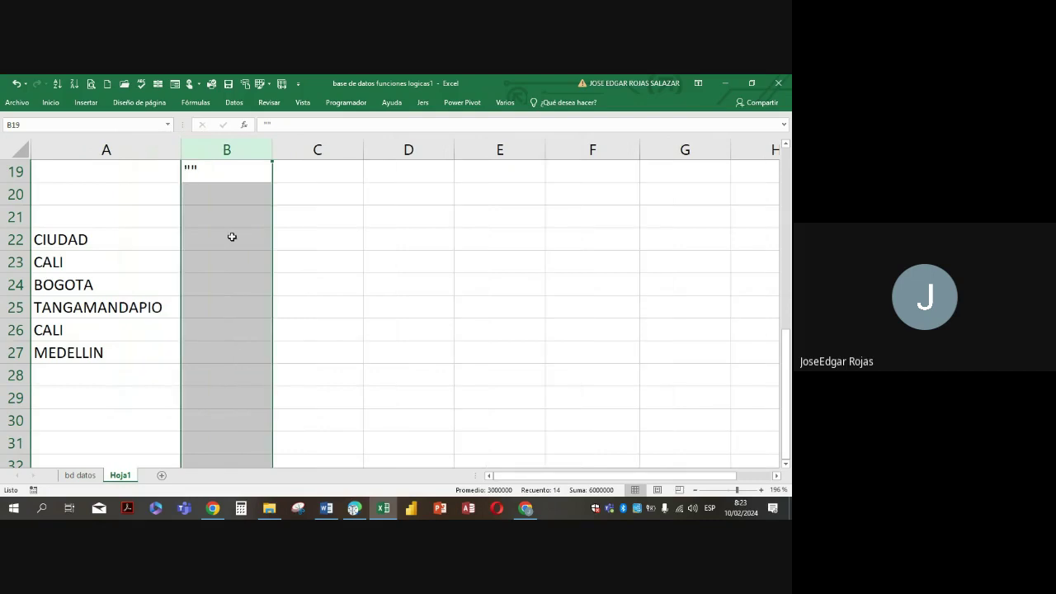
{"action": "left_click", "coordinate": [222, 311]}
{"action": "left_click", "coordinate": [225, 285]}
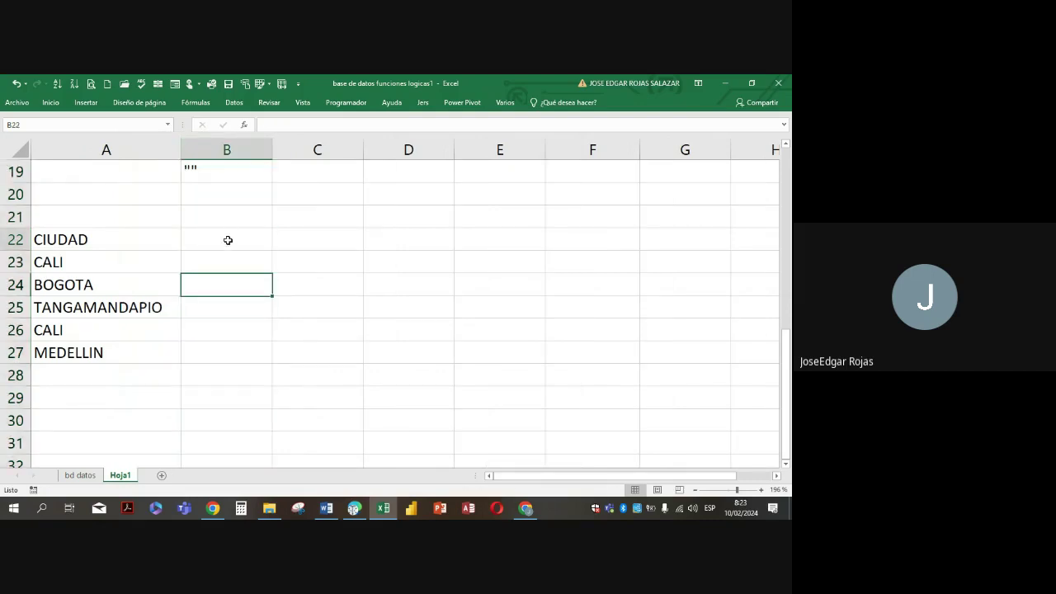
{"action": "left_click", "coordinate": [228, 241]}
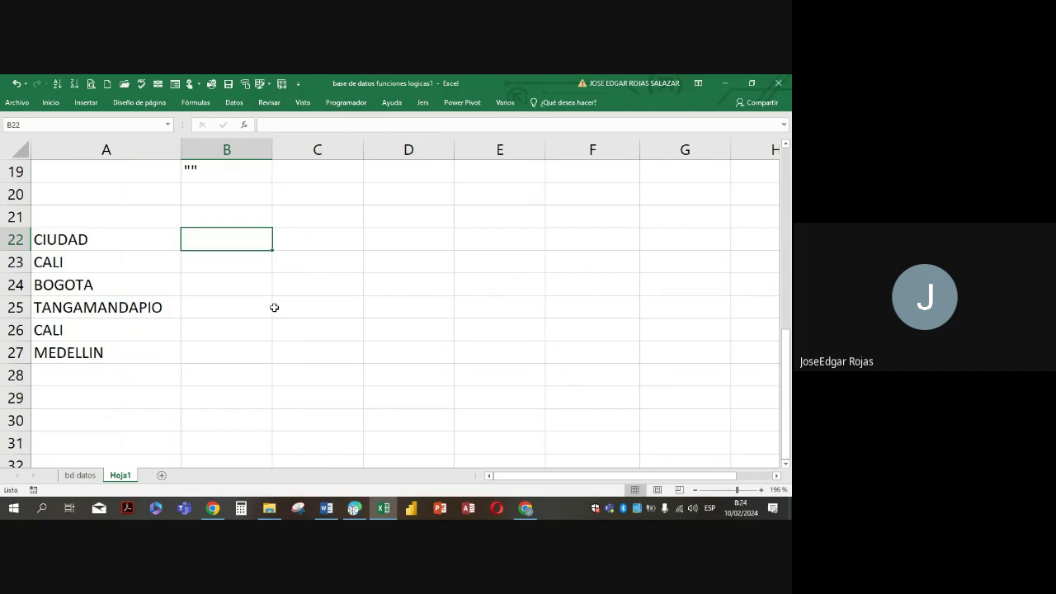
Enter CURSO as the heading in B22 beside CIUDAD
{"action": "type", "text": "CURSO"}
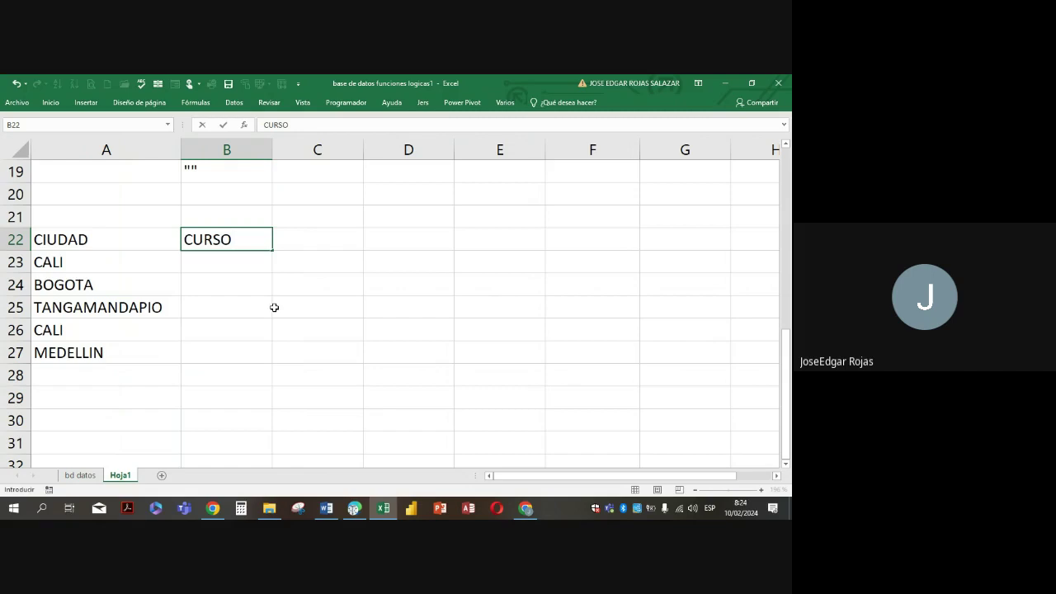
{"action": "key", "text": "Return"}
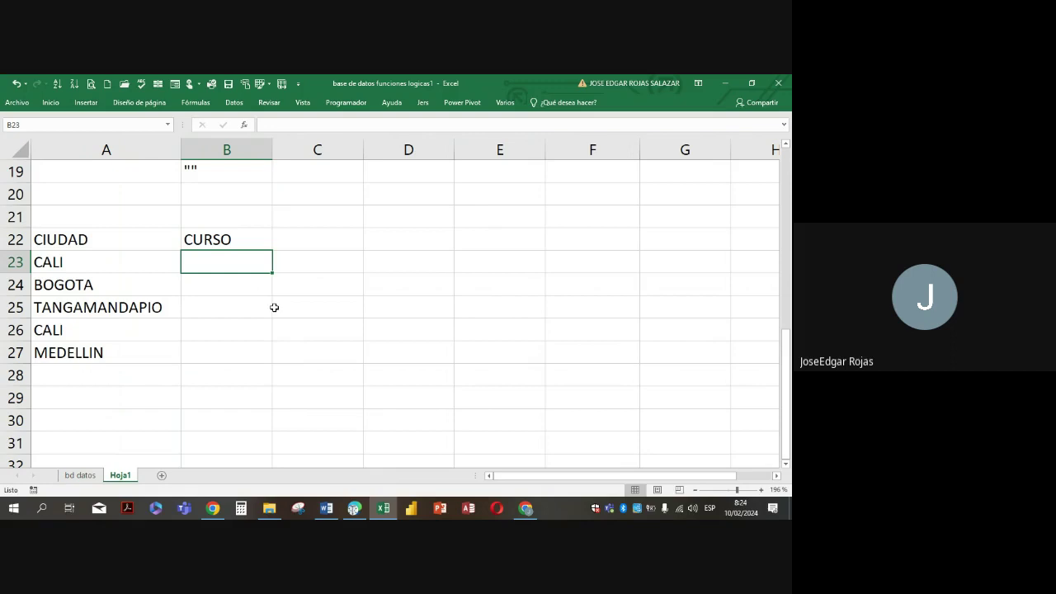
{"action": "left_click", "coordinate": [64, 263]}
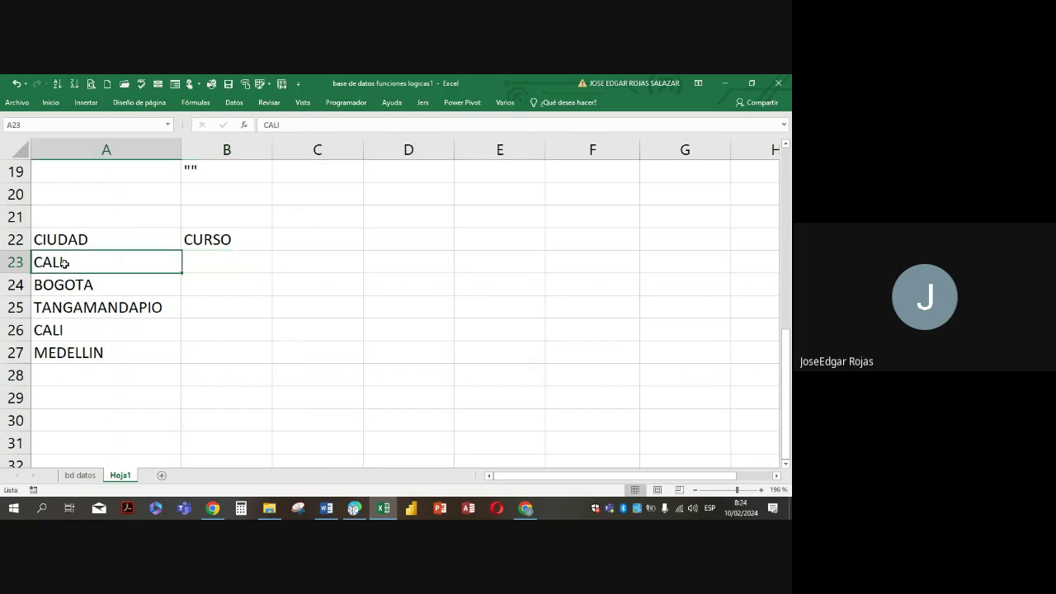
Go through the cells beside each city from CALI to MEDELLIN, then select B23 for the formula
{"action": "left_click", "coordinate": [217, 265]}
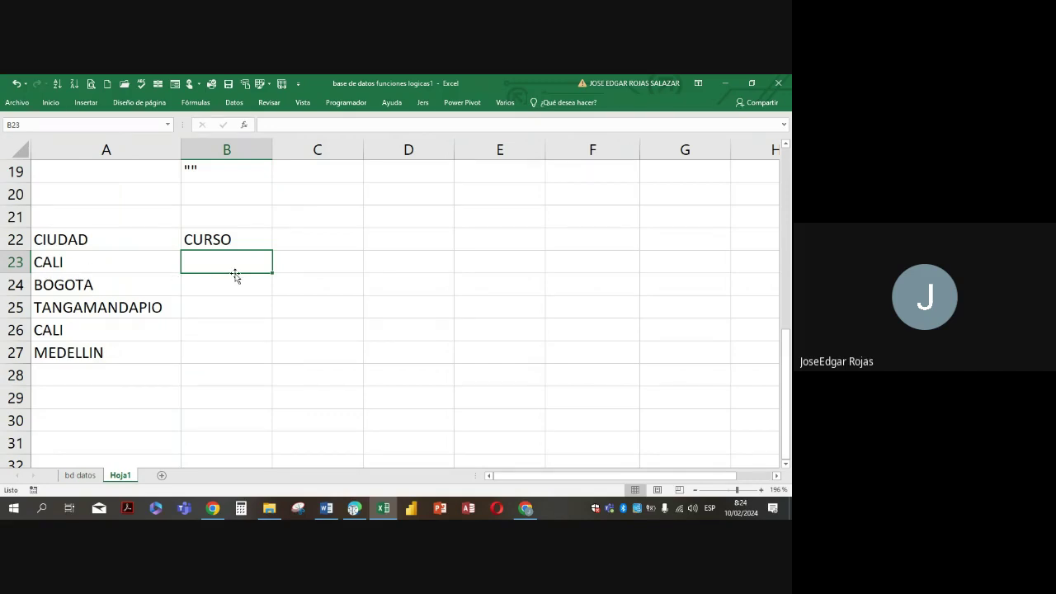
{"action": "left_click", "coordinate": [226, 286]}
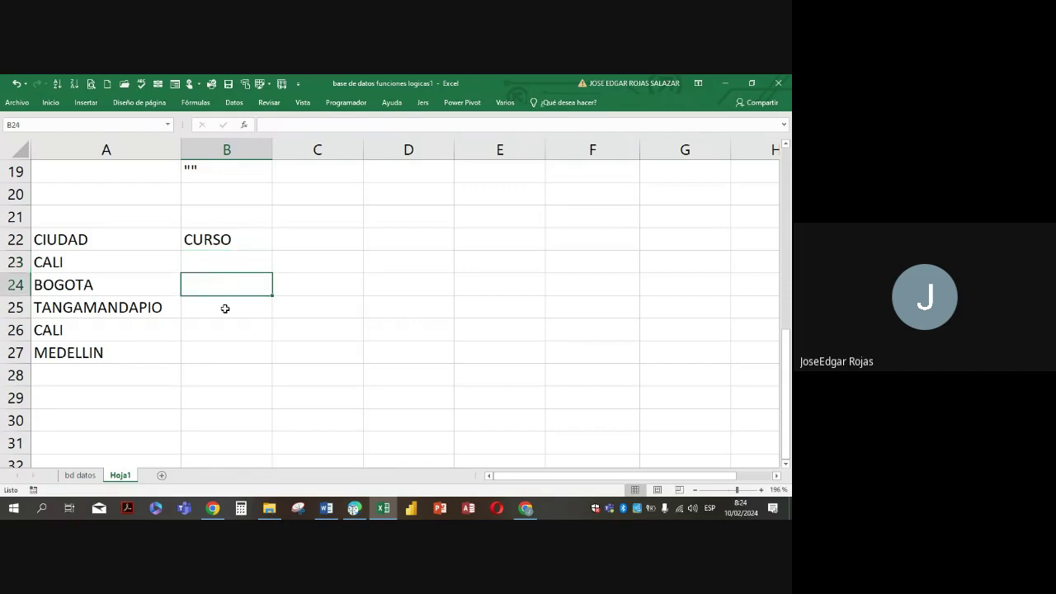
{"action": "left_click", "coordinate": [225, 307]}
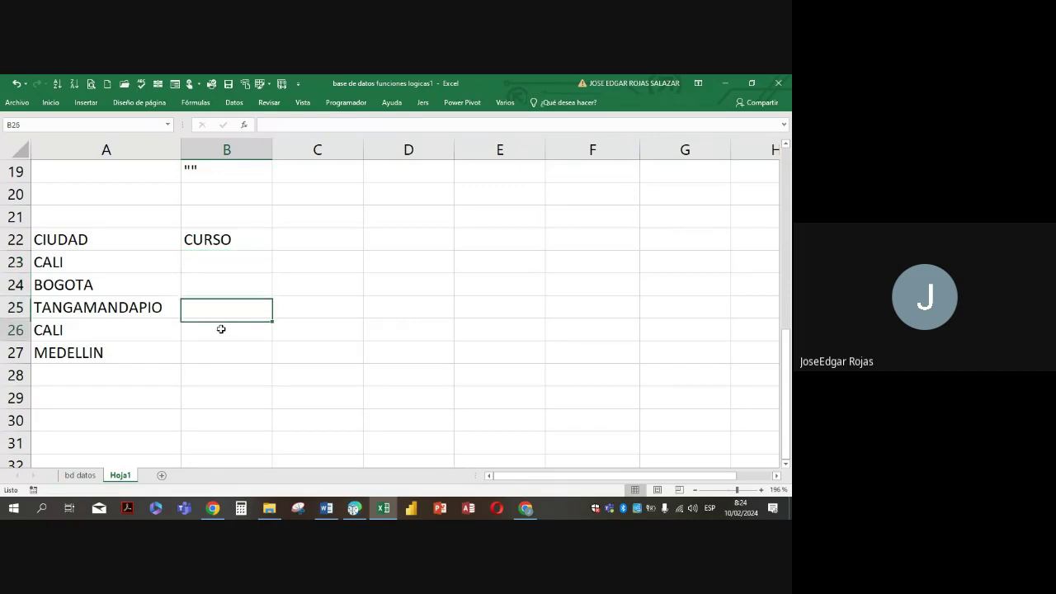
{"action": "left_click", "coordinate": [221, 329]}
{"action": "left_click", "coordinate": [221, 352]}
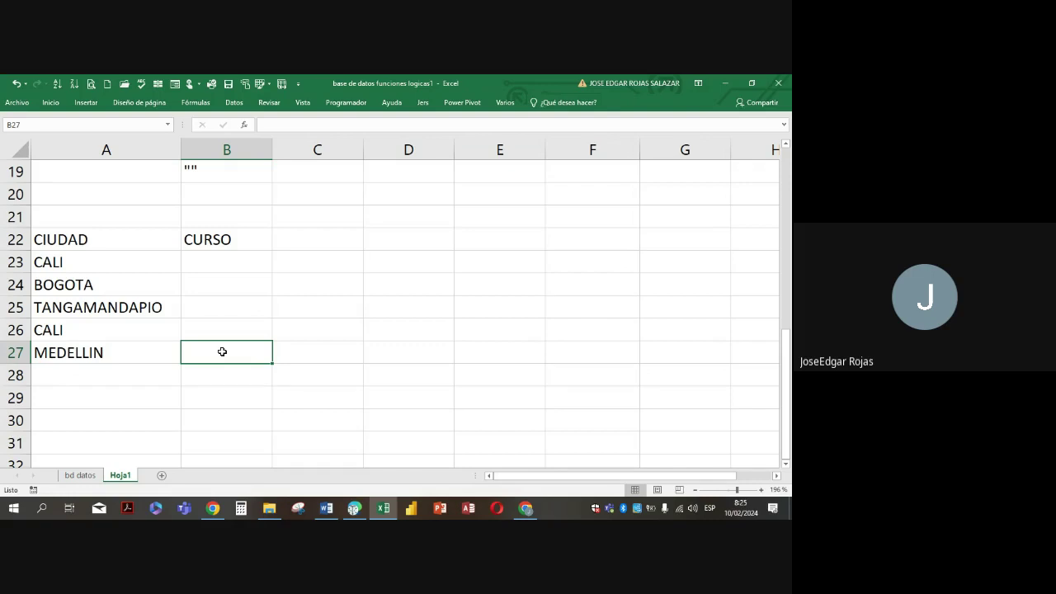
{"action": "left_click", "coordinate": [221, 265]}
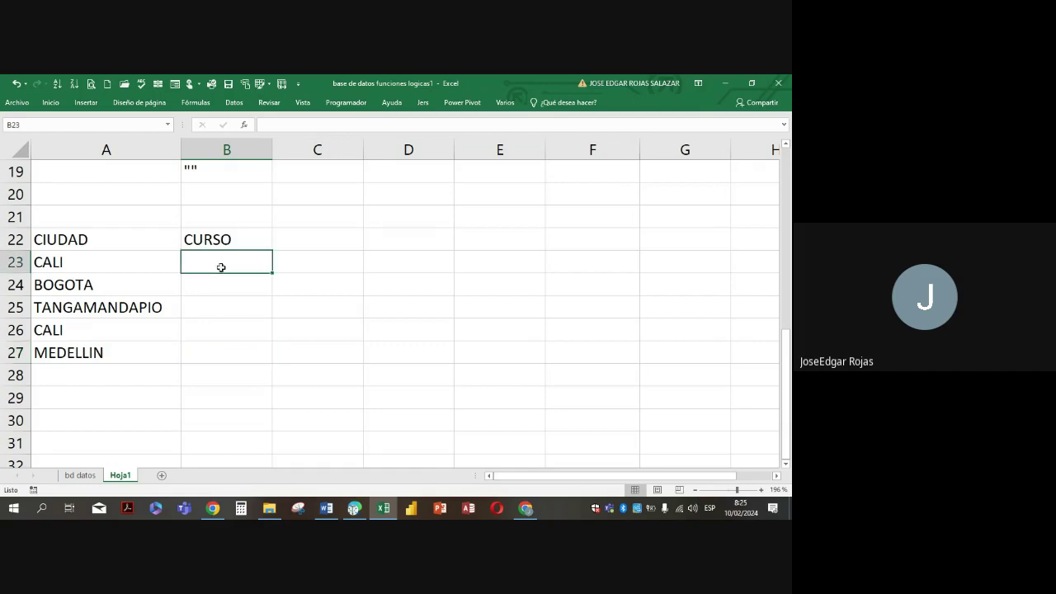
{"action": "left_click", "coordinate": [51, 261]}
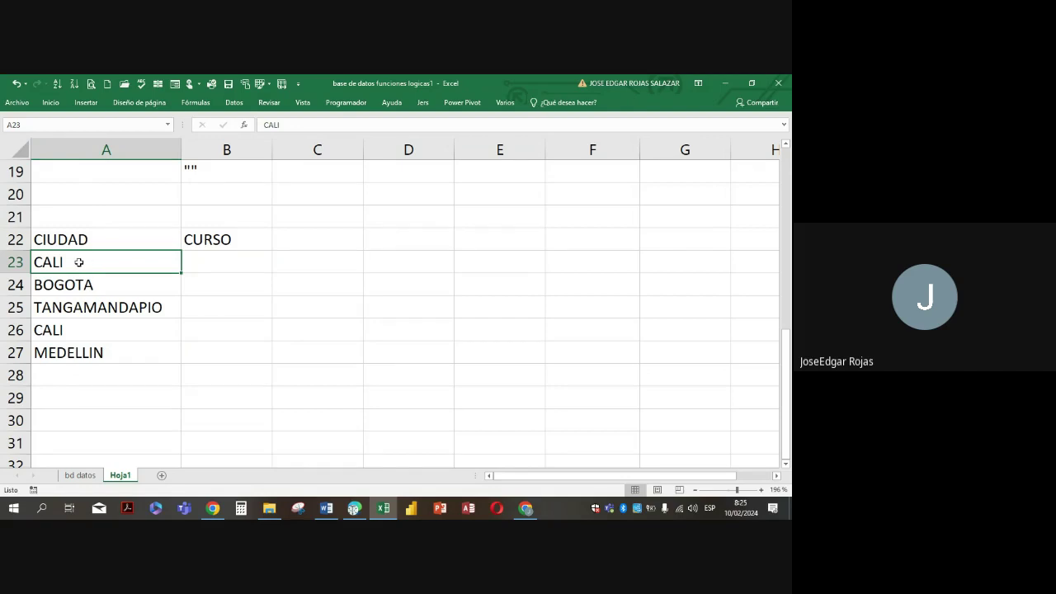
{"action": "left_click", "coordinate": [215, 261]}
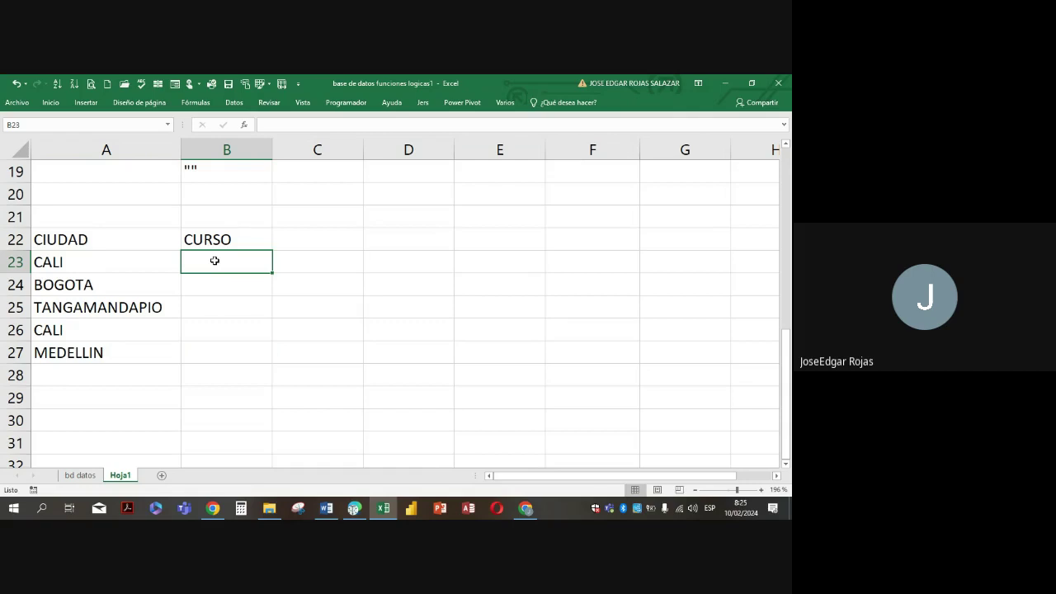
Start the IF formula in B23 with the condition A23="CALI"
{"action": "type", "text": "=SI"}
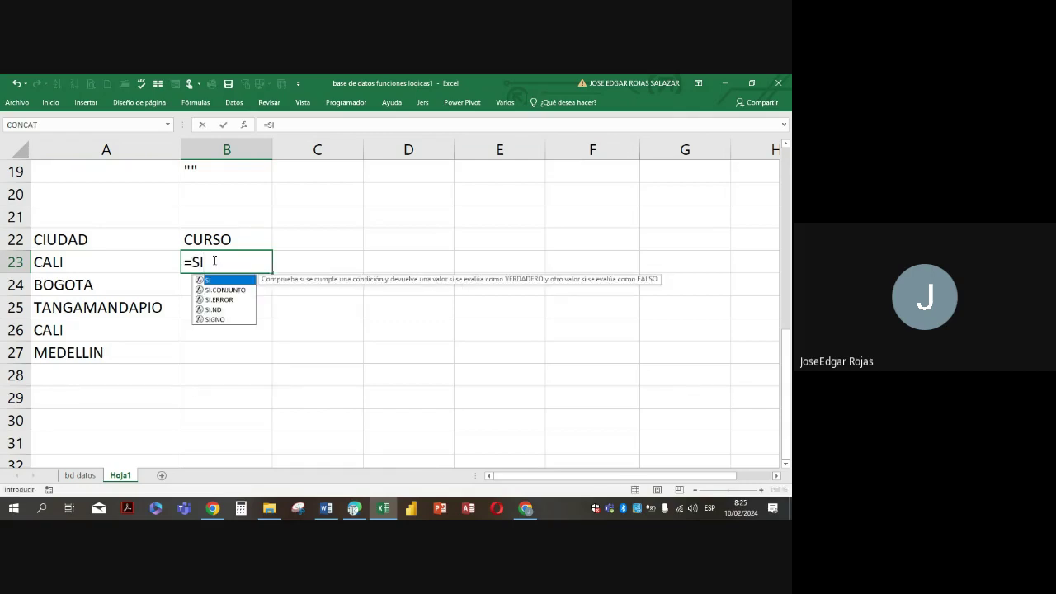
{"action": "type", "text": "("}
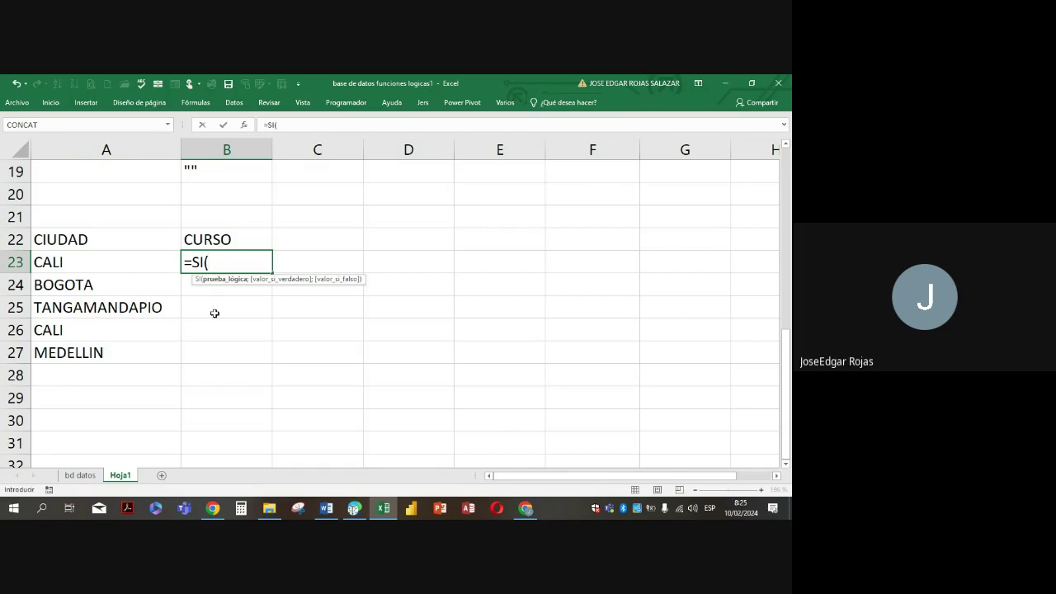
{"action": "left_click", "coordinate": [82, 260]}
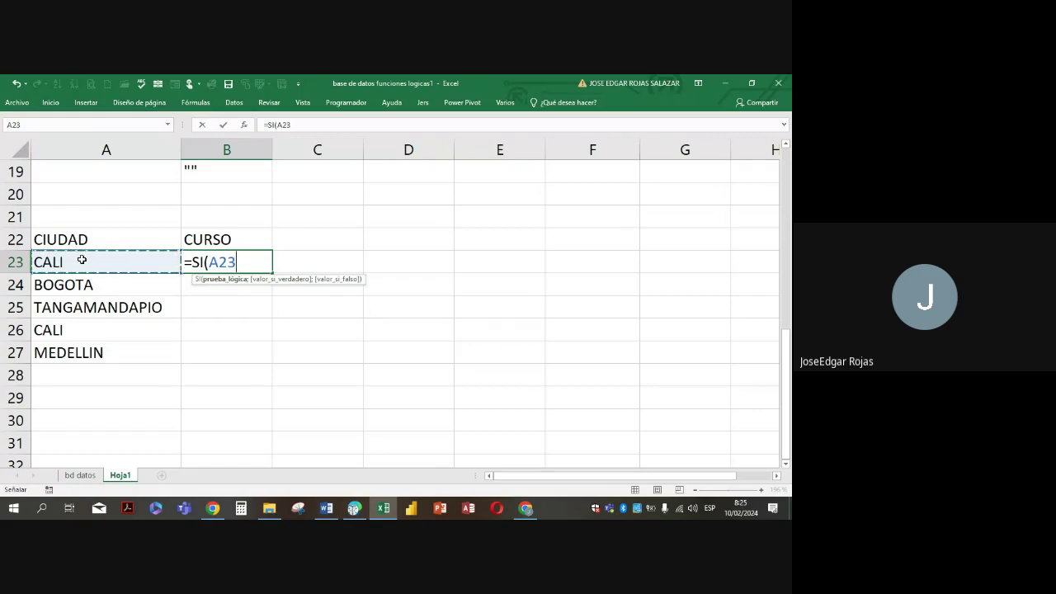
{"action": "type", "text": "="}
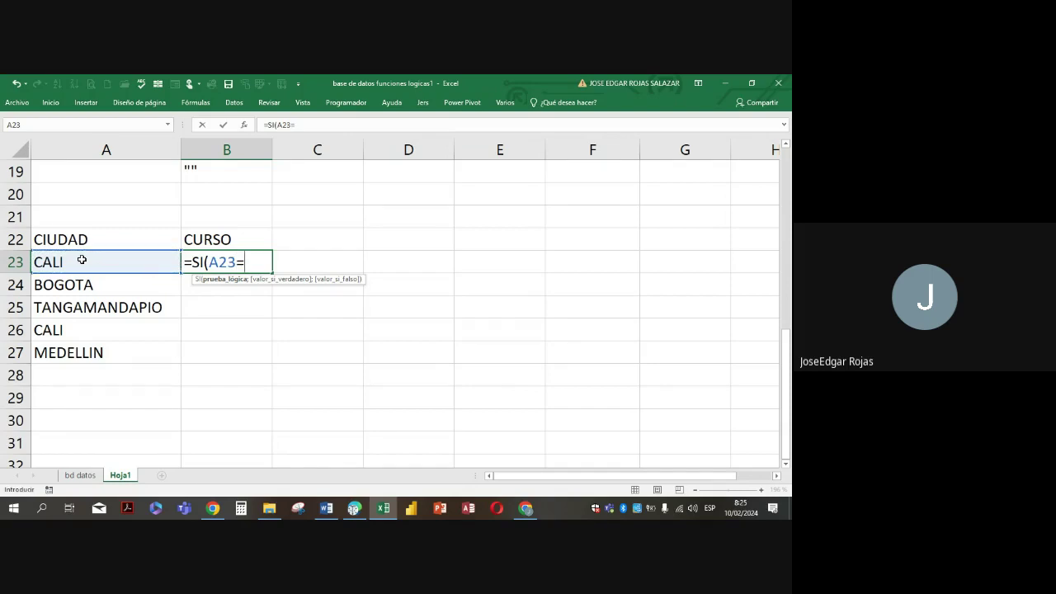
{"action": "type", "text": "\"\""}
{"action": "left_click", "coordinate": [252, 261]}
{"action": "type", "text": "CALI"}
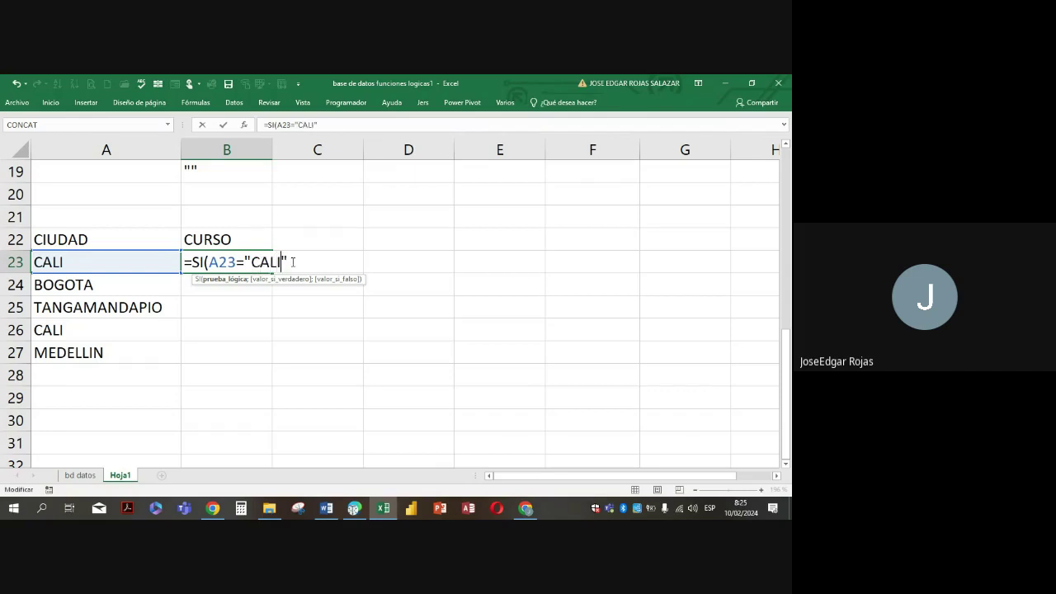
{"action": "key", "text": "Right"}
{"action": "type", "text": ";"}
Add "CURSO PB" as the true value and "CURSO EXCEL" as the false value, closing the formula
{"action": "type", "text": "\"\""}
{"action": "key", "text": "Left"}
{"action": "type", "text": "CUR"}
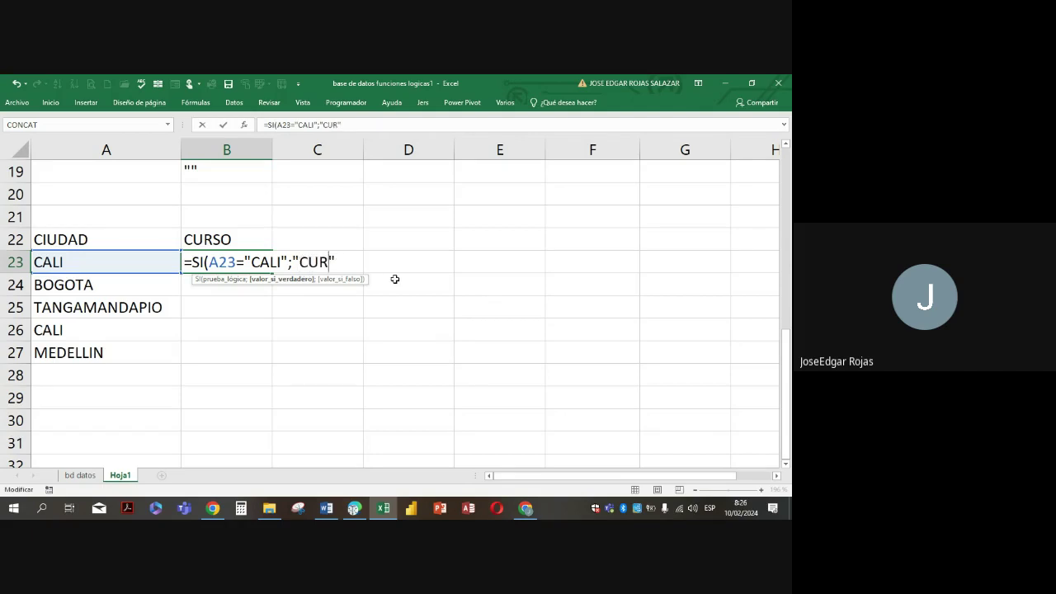
{"action": "type", "text": "SO PB"}
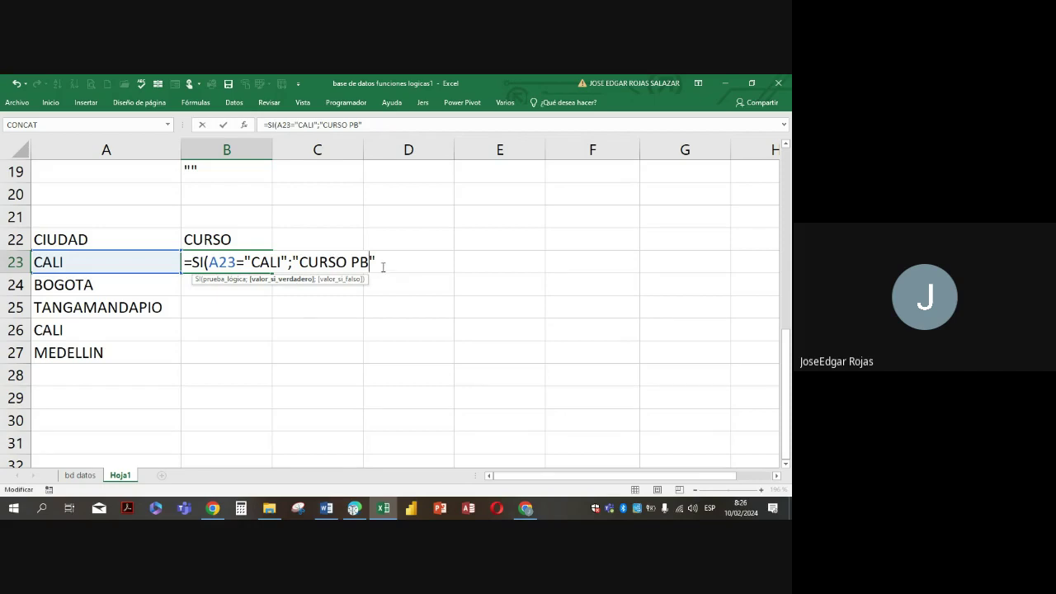
{"action": "key", "text": "Right"}
{"action": "type", "text": ";"}
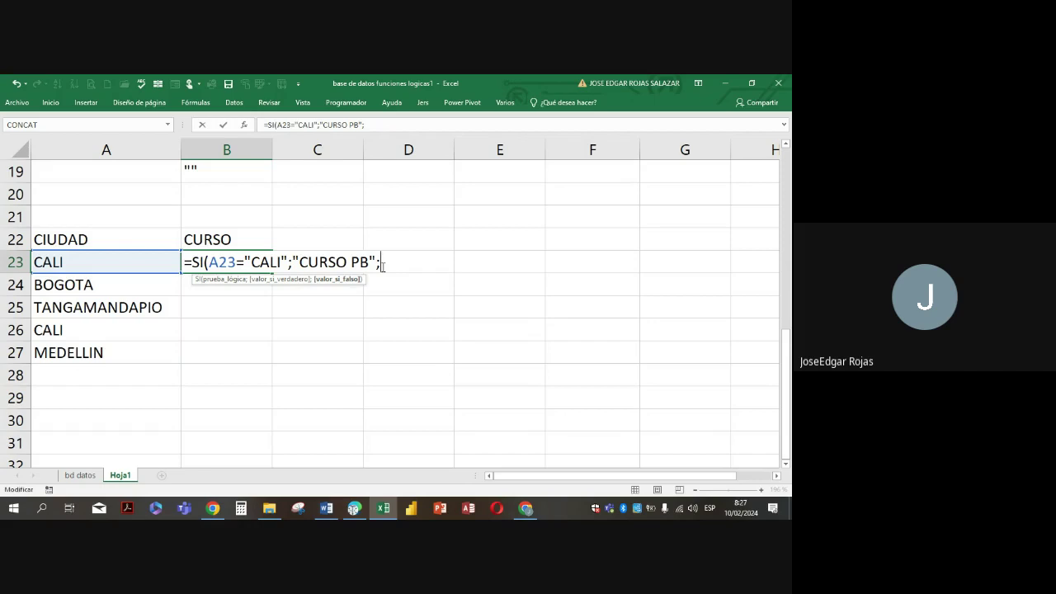
{"action": "type", "text": "\";\"CURSO EXCEL\""}
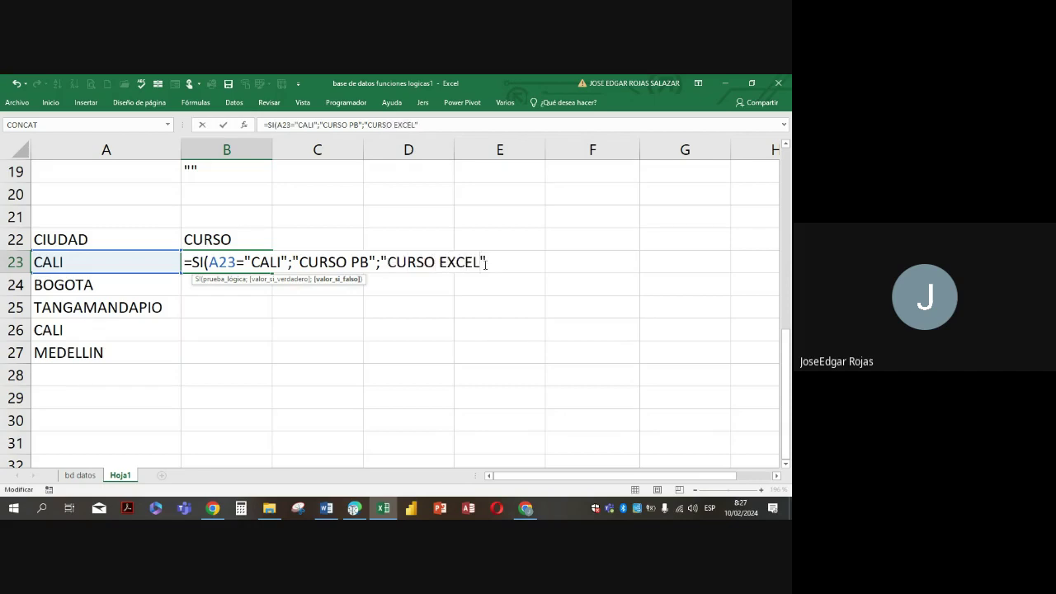
{"action": "type", "text": ")"}
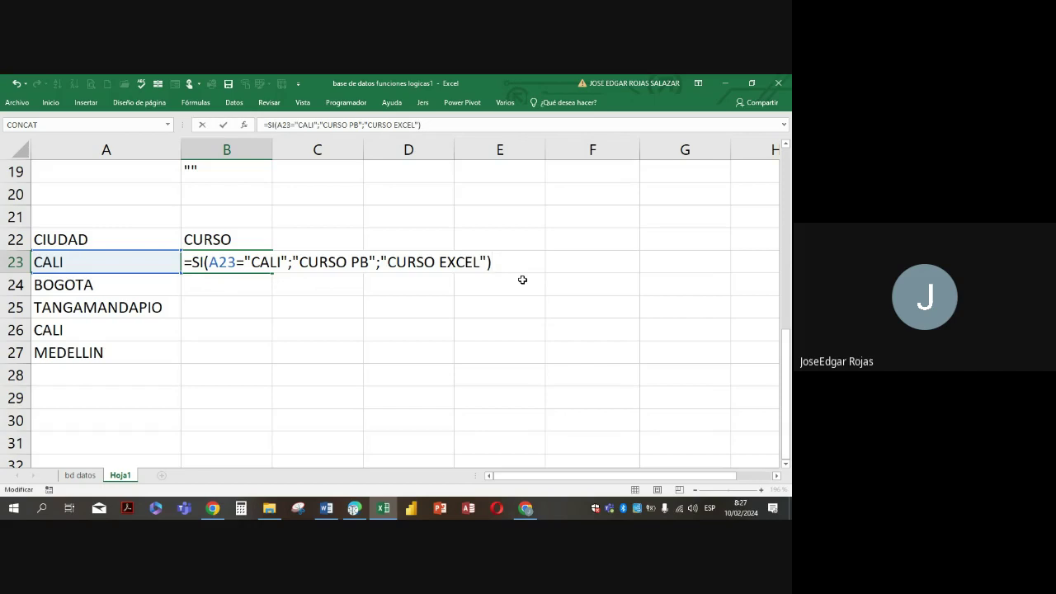
Commit the B23 formula, then edit the CALI entry in A23 so B23 shows CURSO EXCEL
{"action": "key", "text": "Return"}
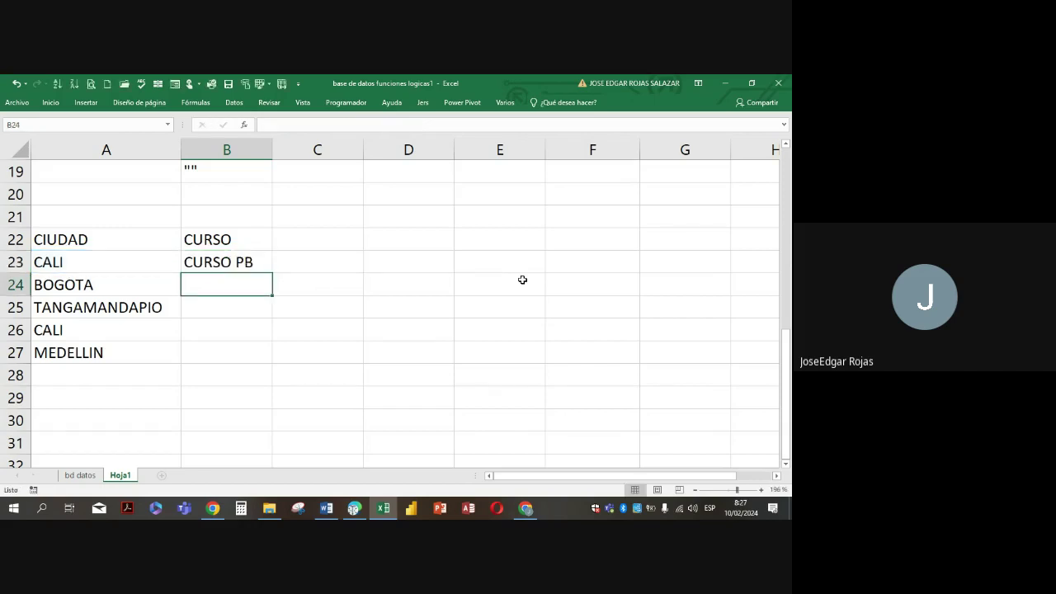
{"action": "left_click", "coordinate": [71, 264]}
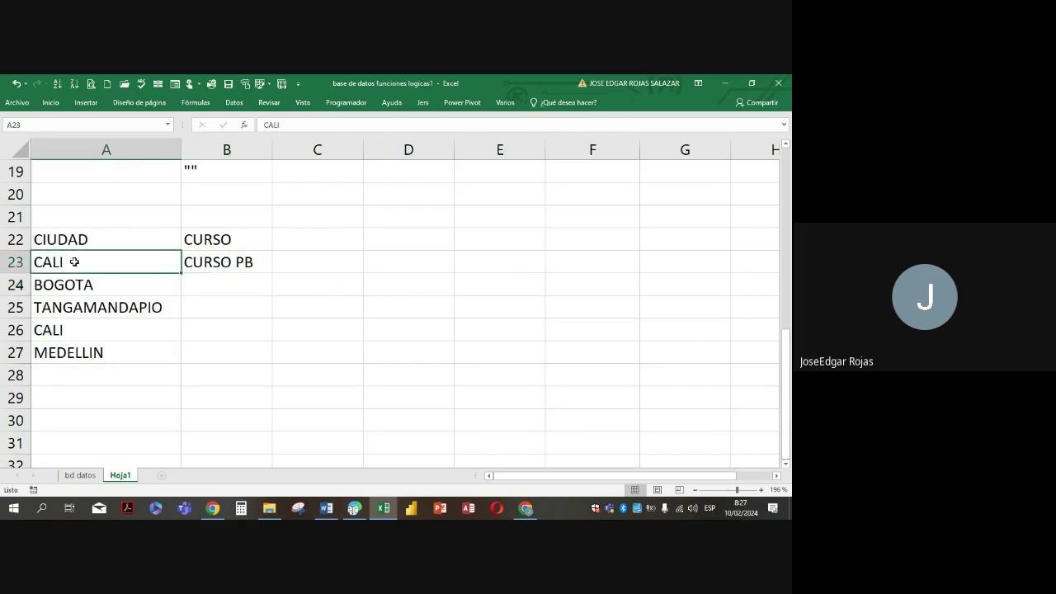
{"action": "double_click", "coordinate": [71, 262]}
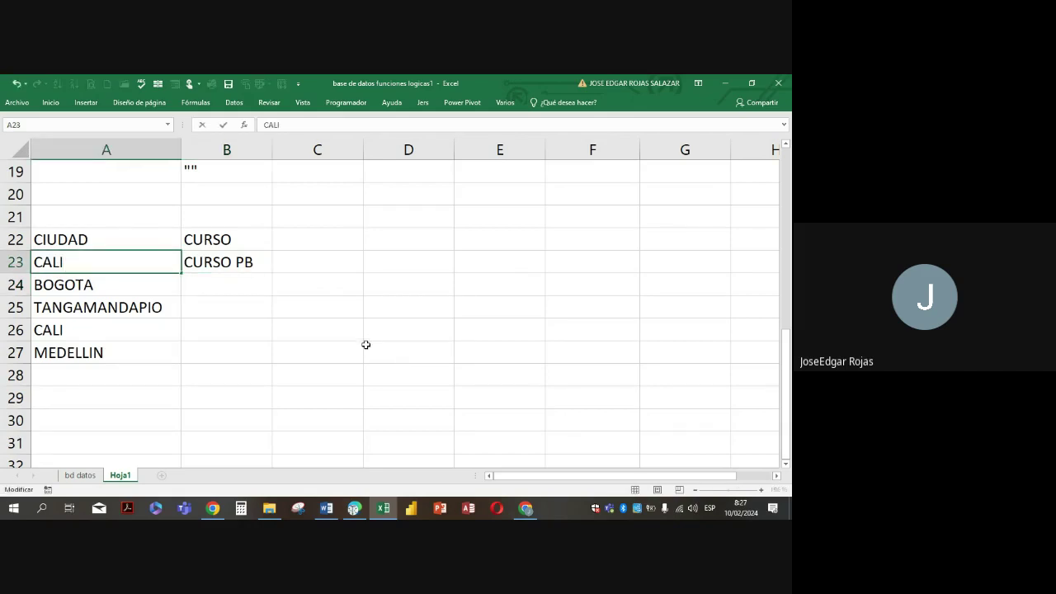
{"action": "key", "text": "Return"}
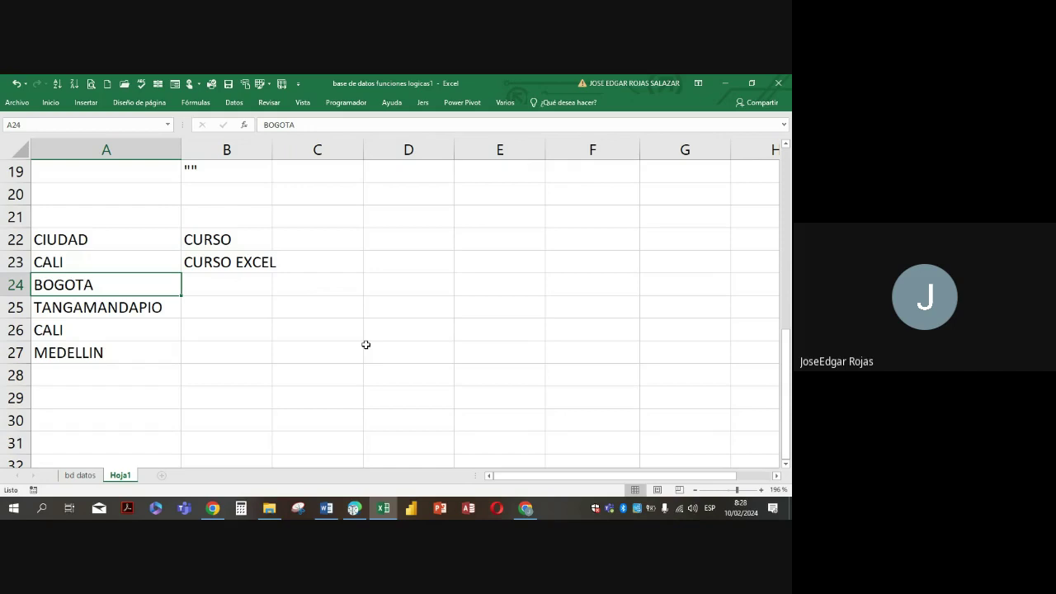
Review the B23 formula unchanged and correct the city entry in A23
{"action": "left_click", "coordinate": [241, 263]}
{"action": "double_click", "coordinate": [241, 263]}
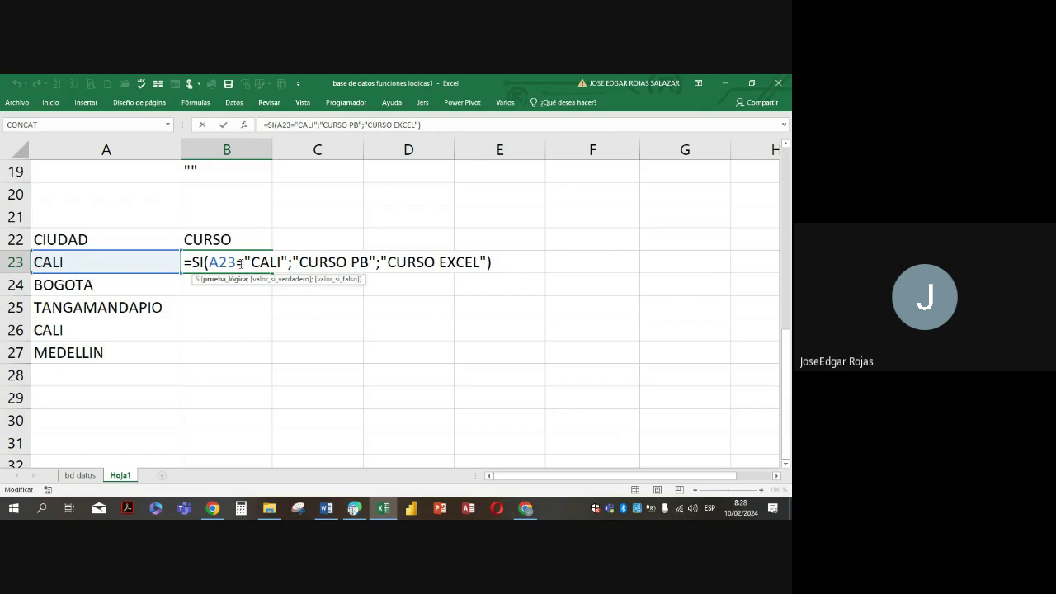
{"action": "key", "text": "Return"}
{"action": "double_click", "coordinate": [122, 262]}
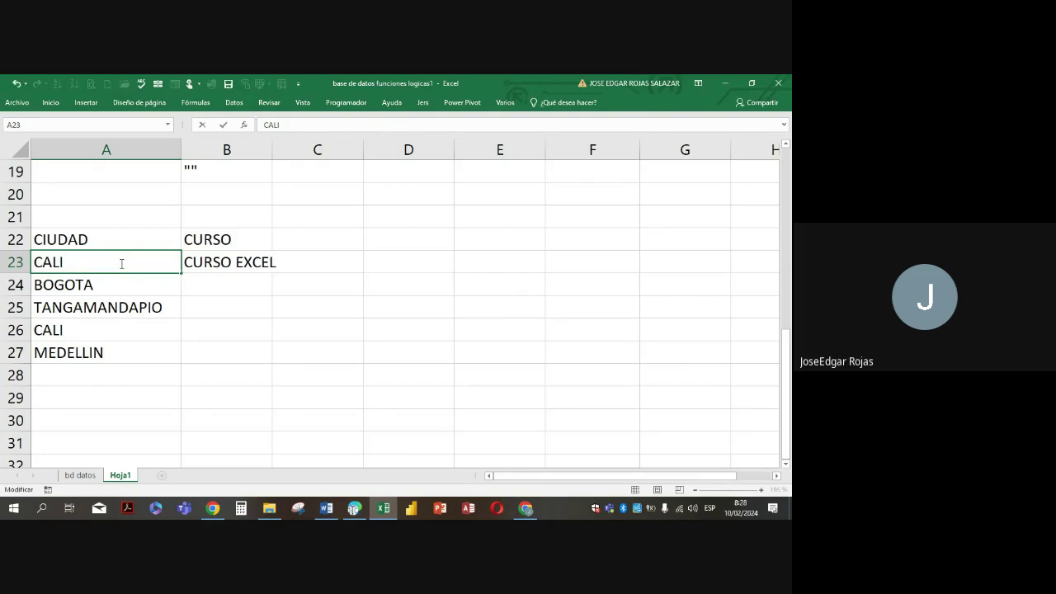
{"action": "key", "text": "Return"}
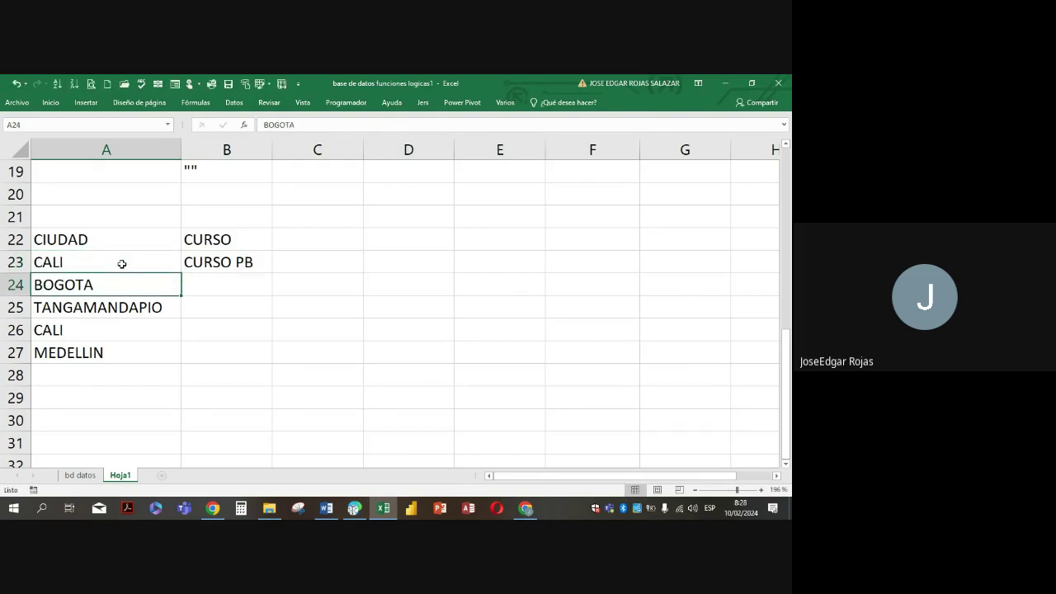
{"action": "left_click", "coordinate": [208, 270]}
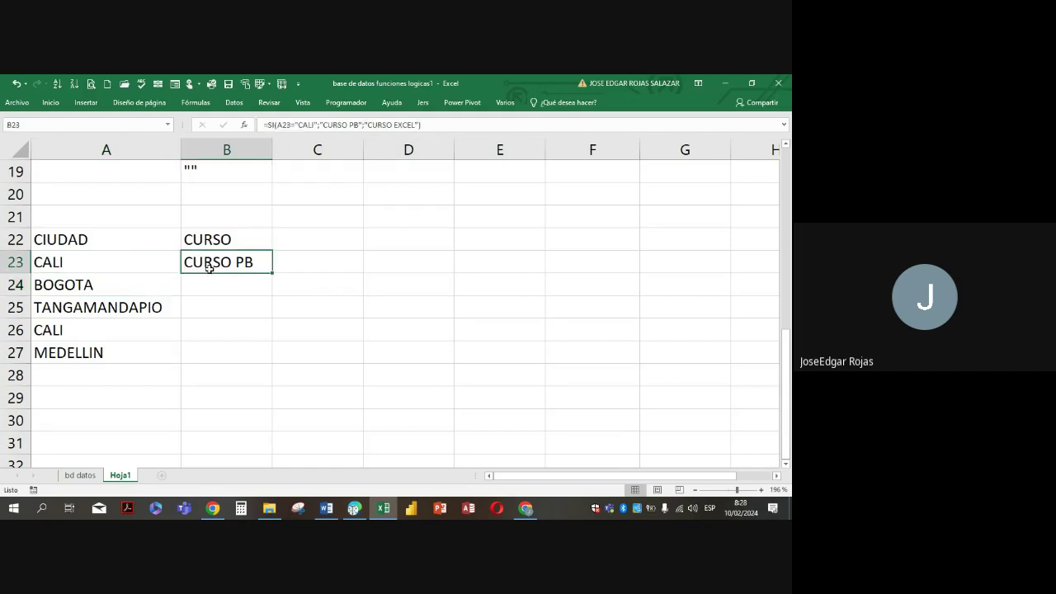
Test A23 with BOGOTA and VVV, then restore CALI so B23 returns CURSO PB
{"action": "left_click", "coordinate": [92, 261]}
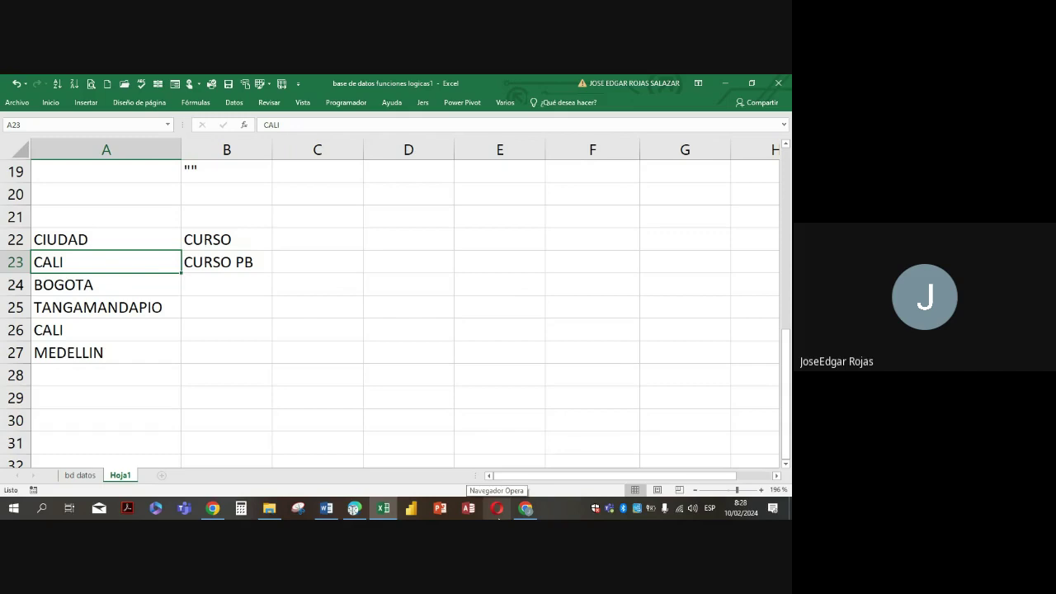
{"action": "type", "text": "BOGOTA"}
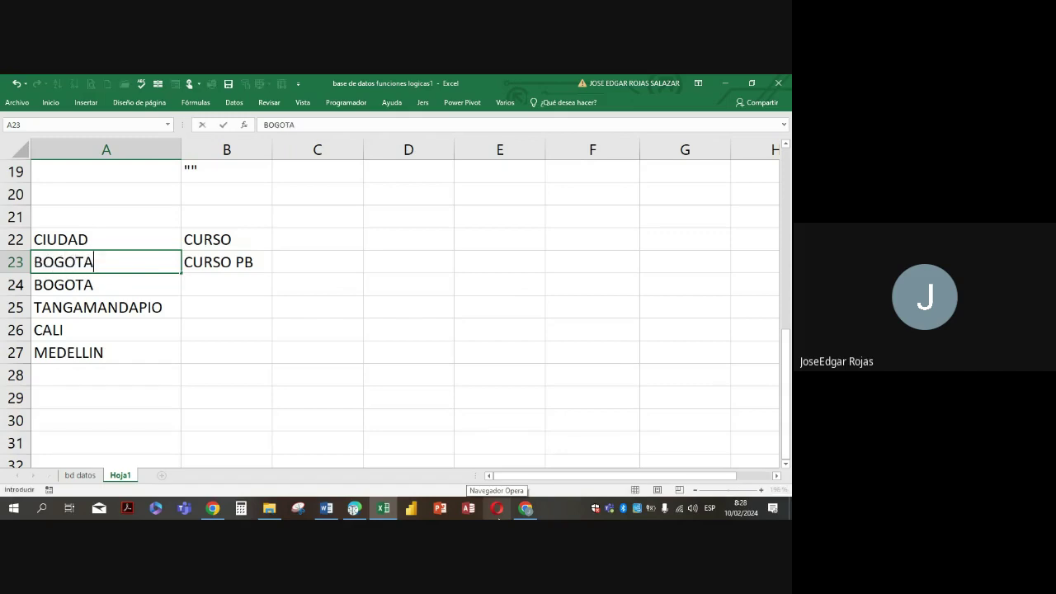
{"action": "key", "text": "Return"}
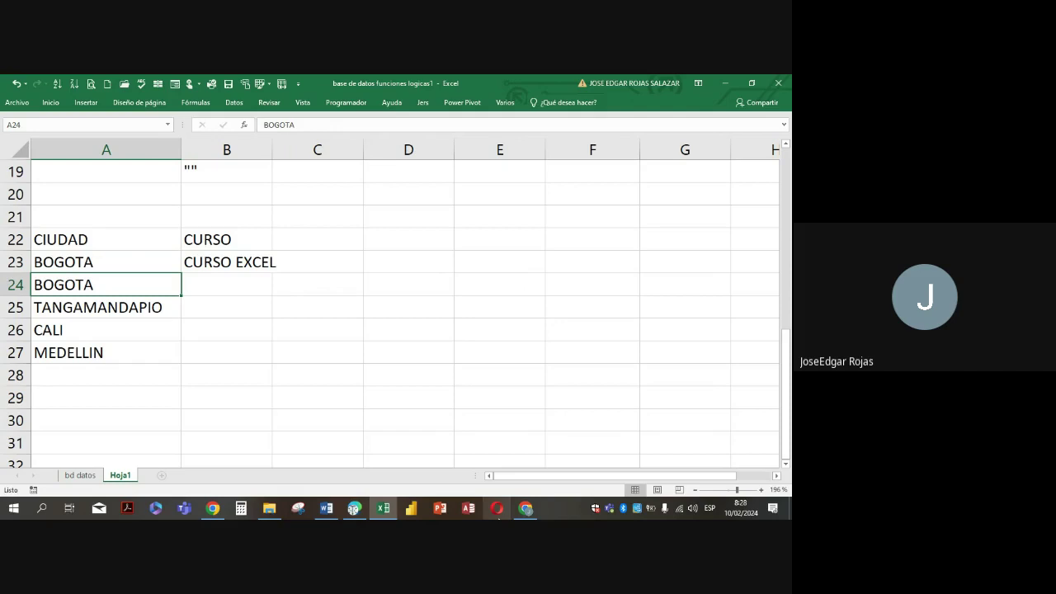
{"action": "left_click", "coordinate": [64, 261]}
{"action": "type", "text": "VVV"}
{"action": "key", "text": "Return"}
{"action": "key", "text": "Up"}
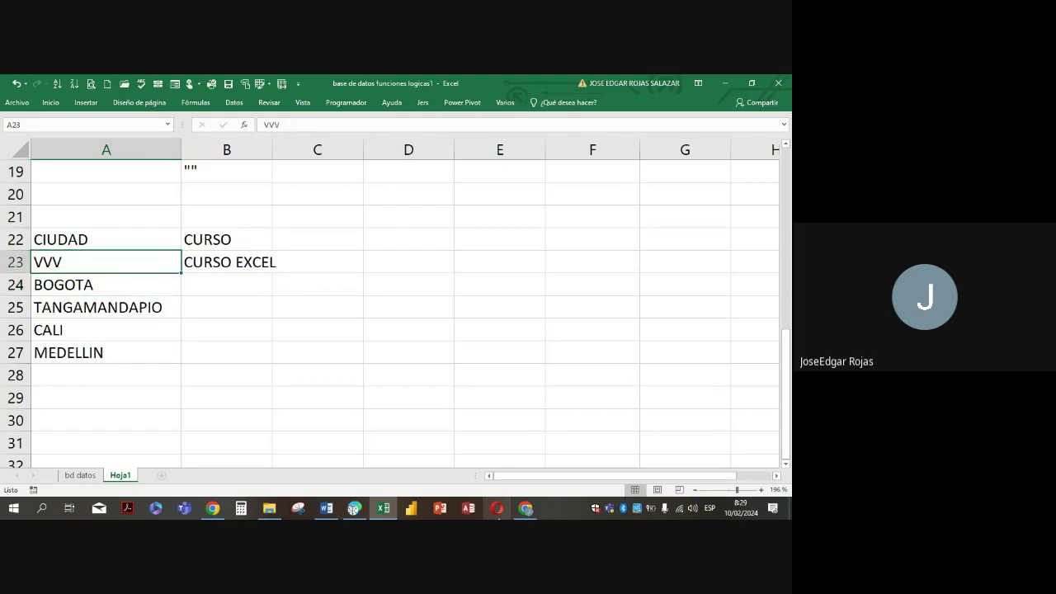
{"action": "type", "text": "CALI"}
{"action": "key", "text": "Return"}
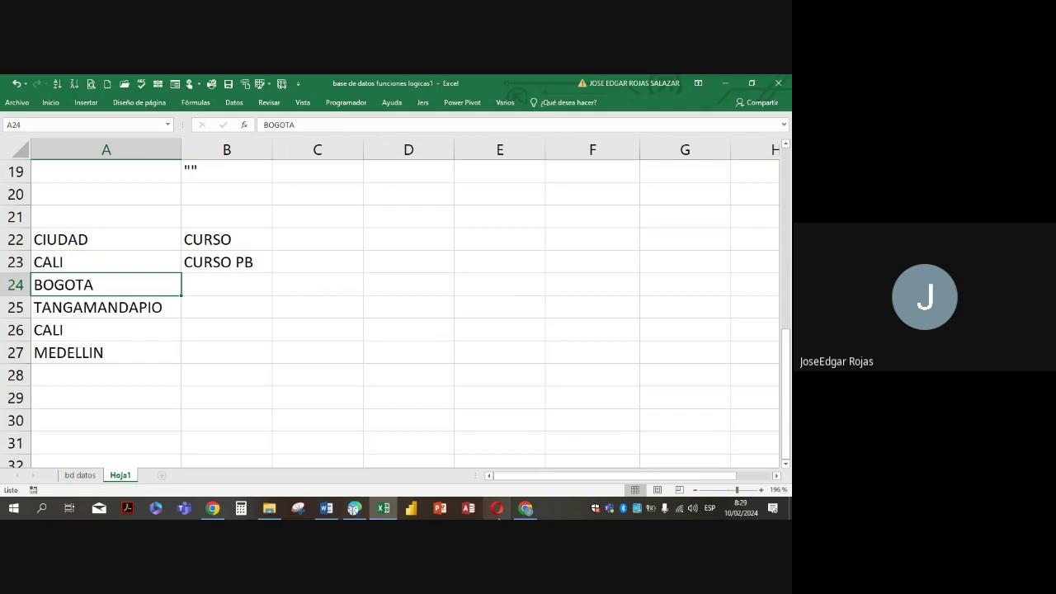
Fill the B23 IF formula down through B27, then open B23 to review it
{"action": "left_click", "coordinate": [245, 268]}
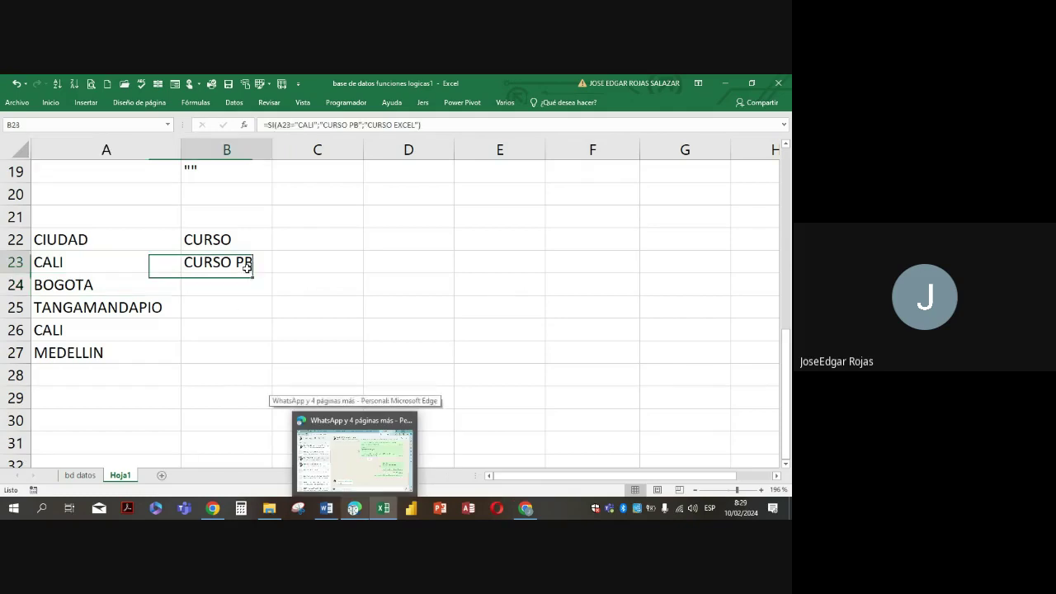
{"action": "left_click_drag", "start_coordinate": [266, 277], "coordinate": [258, 366]}
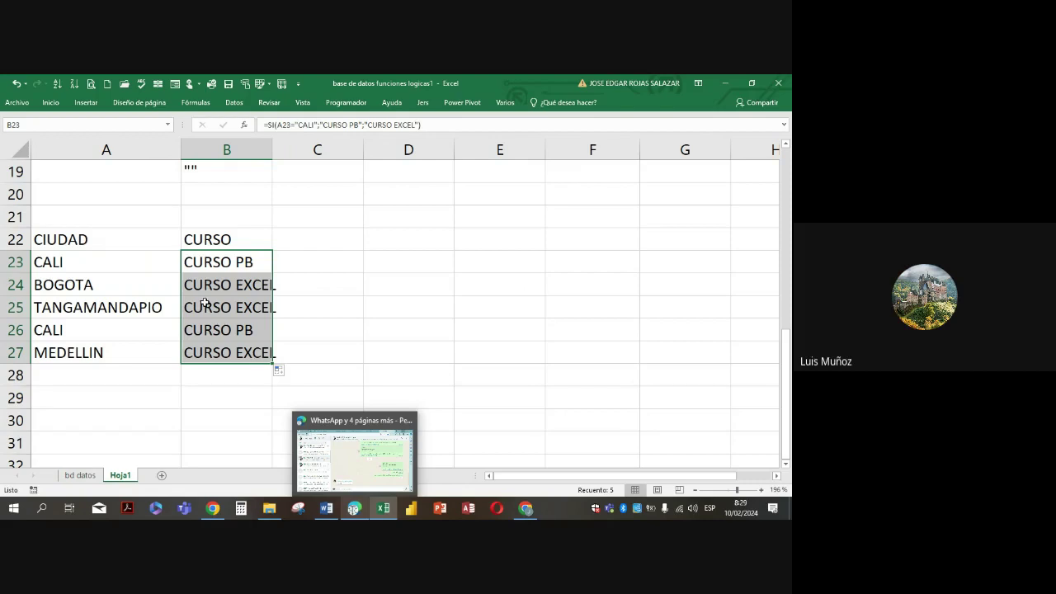
{"action": "double_click", "coordinate": [229, 262]}
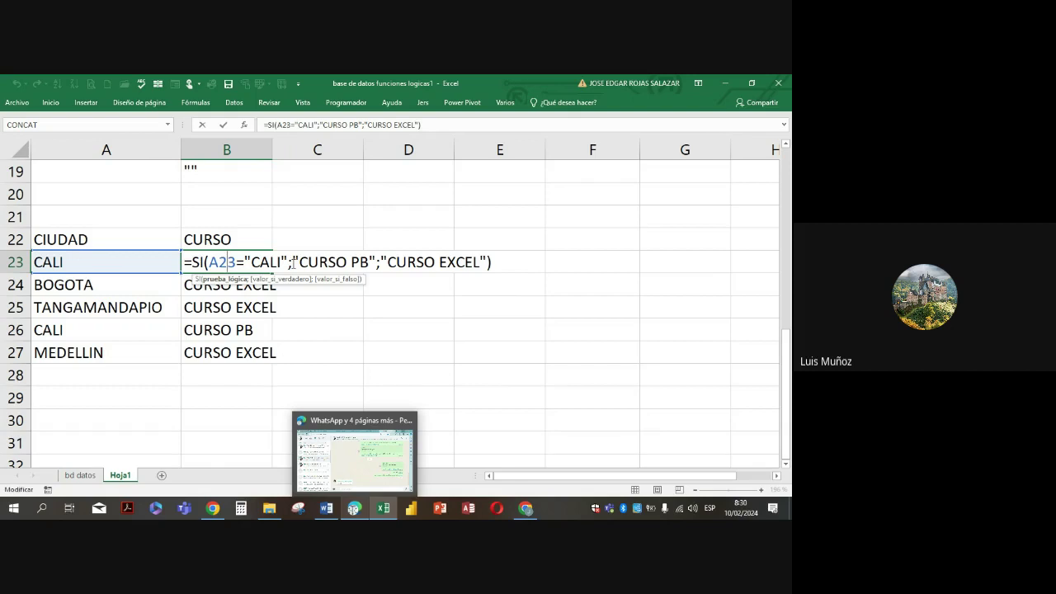
{"action": "key", "text": "Return"}
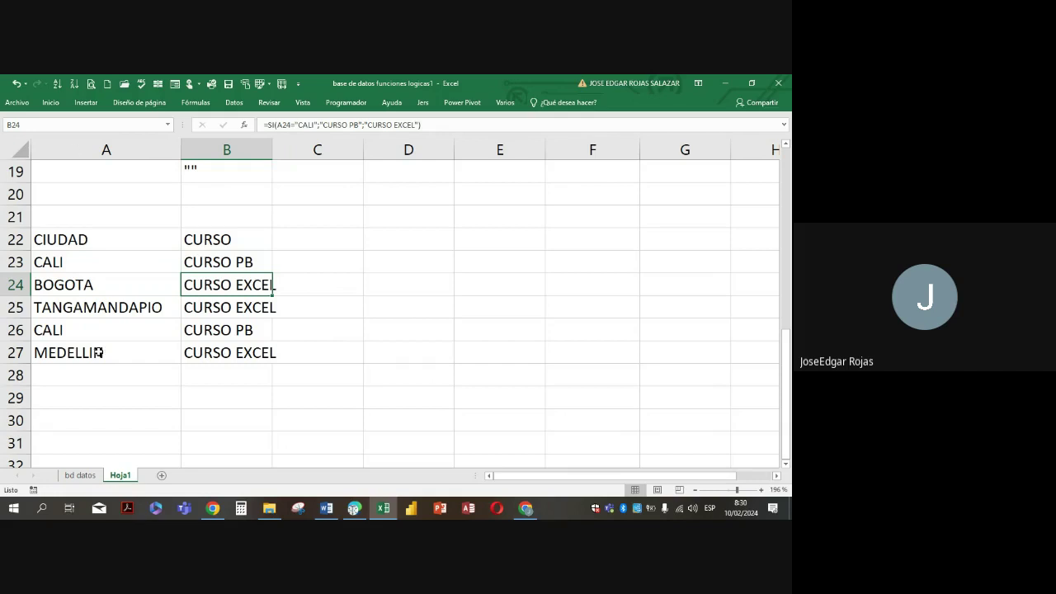
{"action": "left_click", "coordinate": [190, 371]}
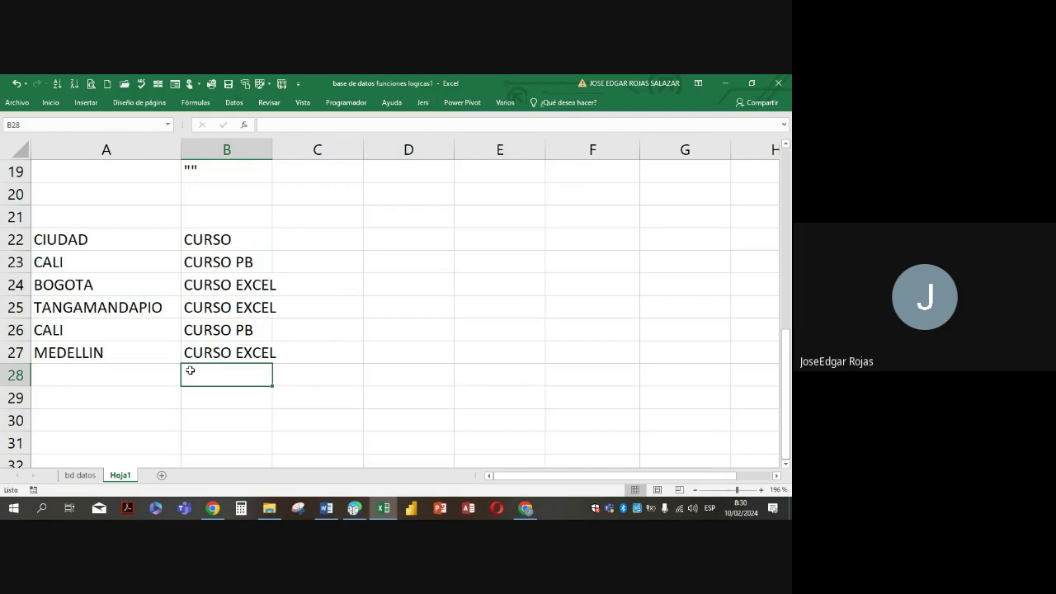
{"action": "left_click", "coordinate": [235, 264]}
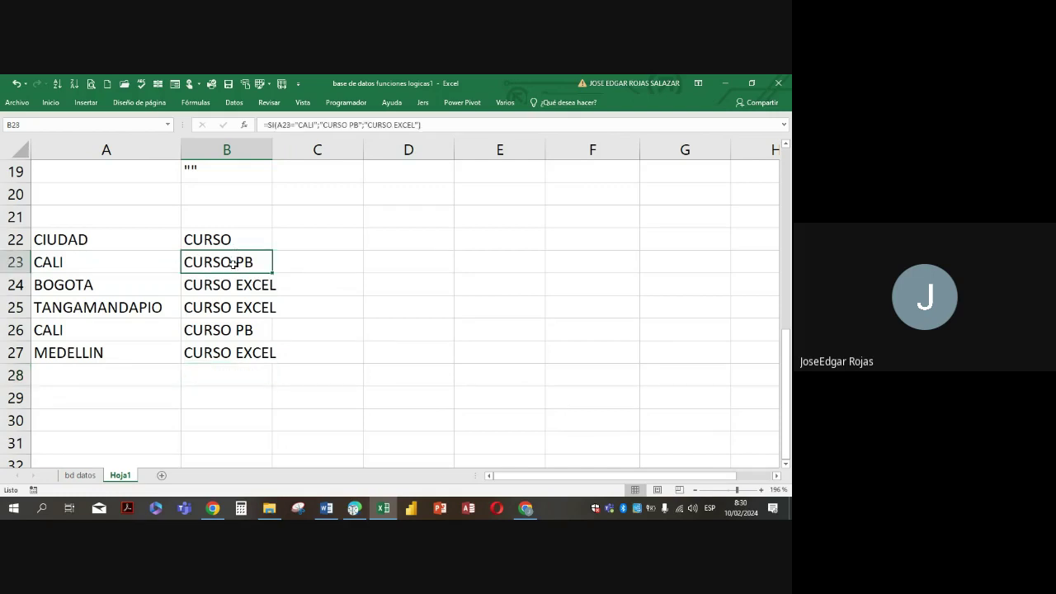
{"action": "double_click", "coordinate": [232, 265]}
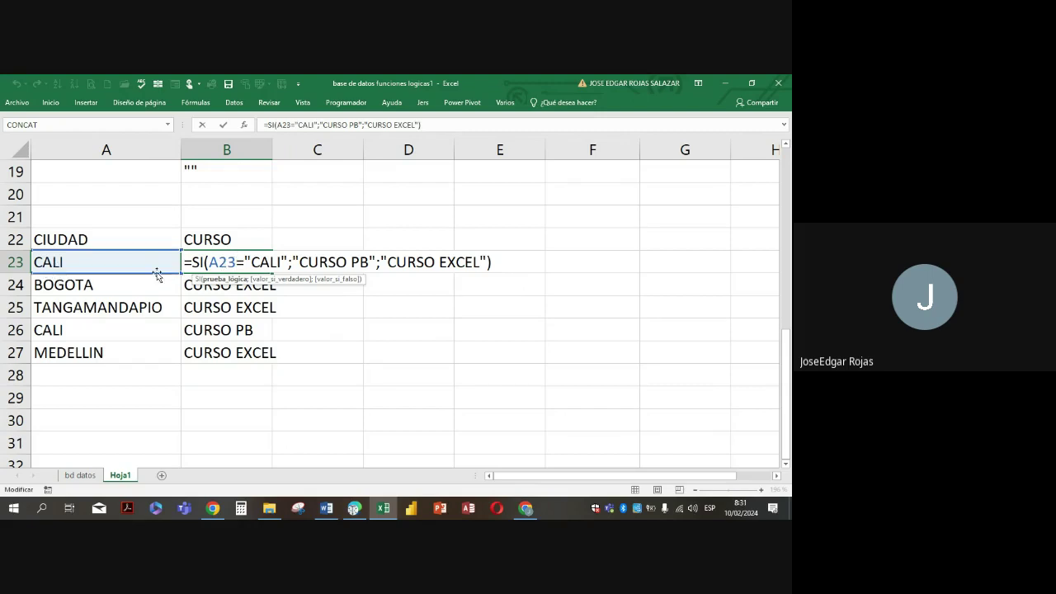
{"action": "key", "text": "Return"}
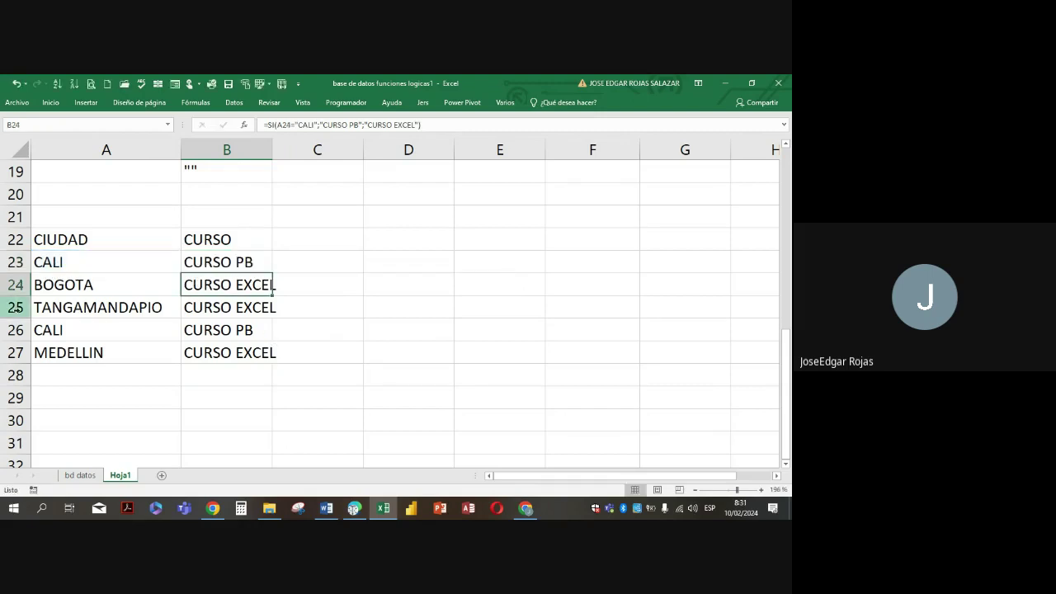
{"action": "left_click", "coordinate": [81, 263]}
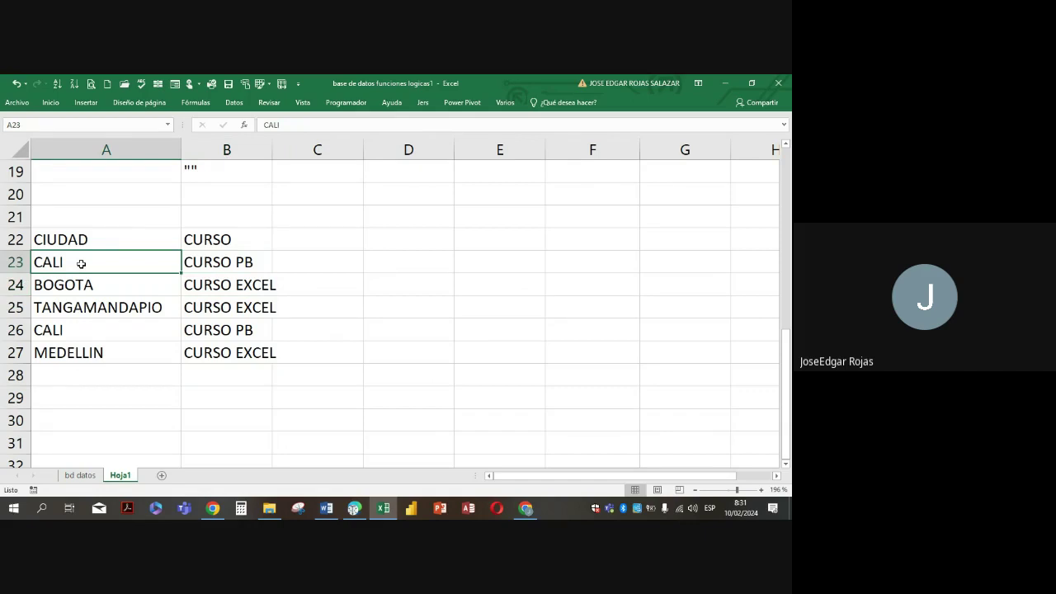
Replace A23 with NEIVA and re-commit the B23 IF formula, which now returns CURSO EXCEL
{"action": "type", "text": "NEIVA"}
{"action": "key", "text": "Return"}
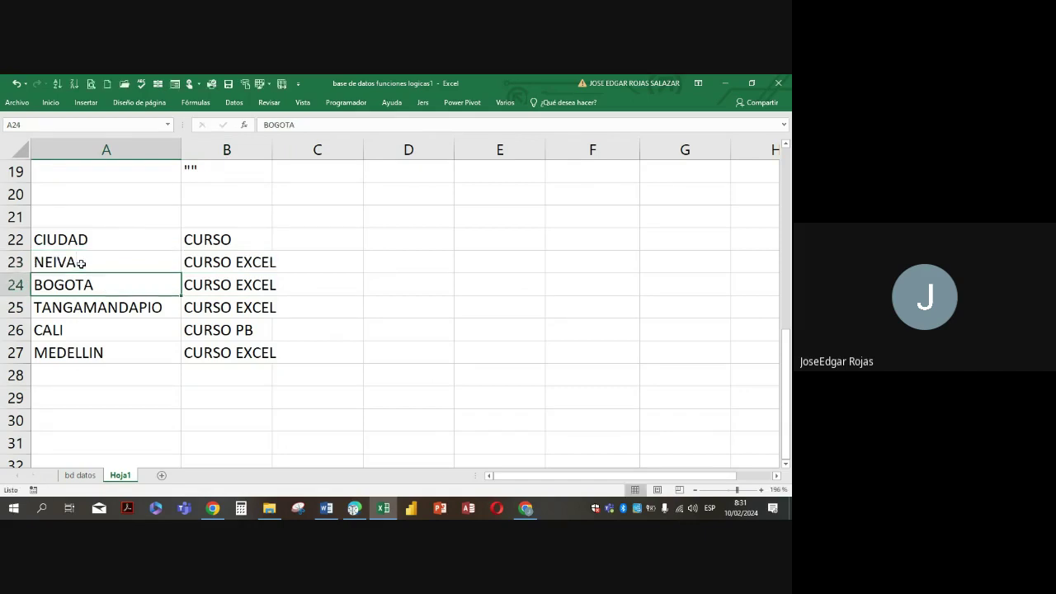
{"action": "double_click", "coordinate": [211, 261]}
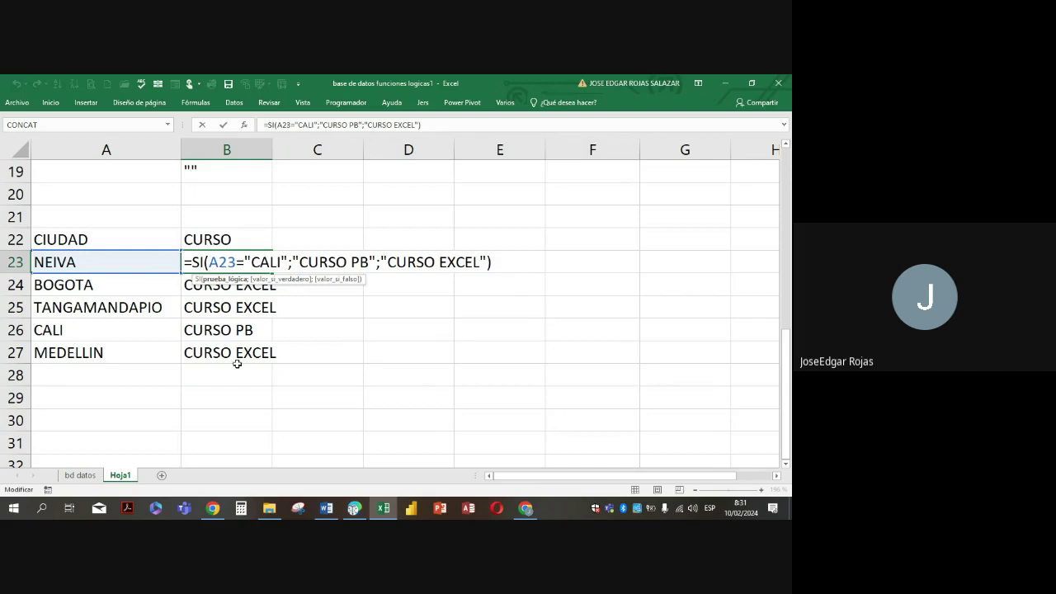
{"action": "mouse_move", "coordinate": [269, 508]}
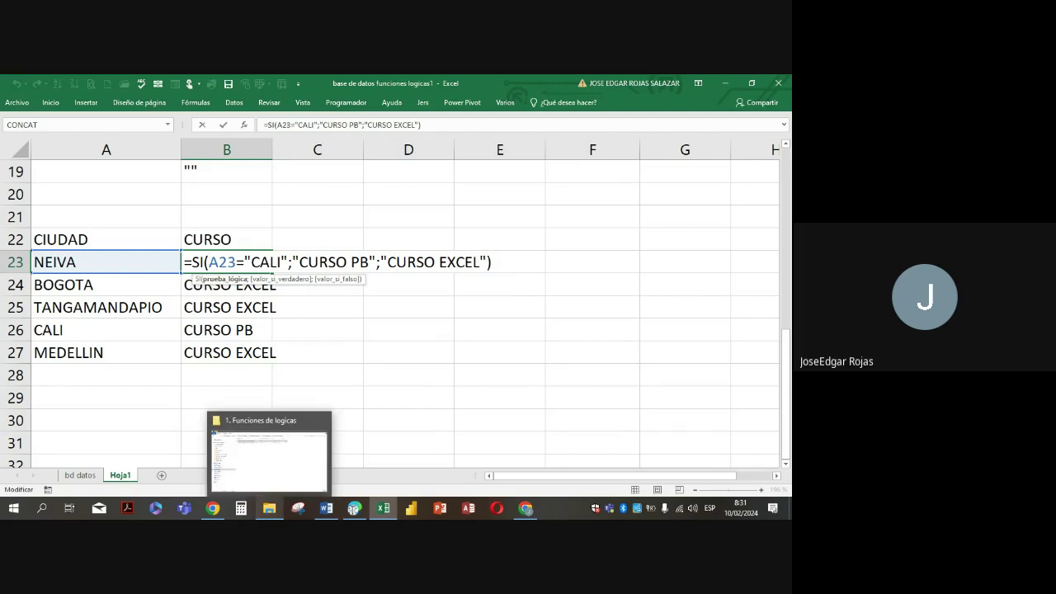
{"action": "key", "text": "Return"}
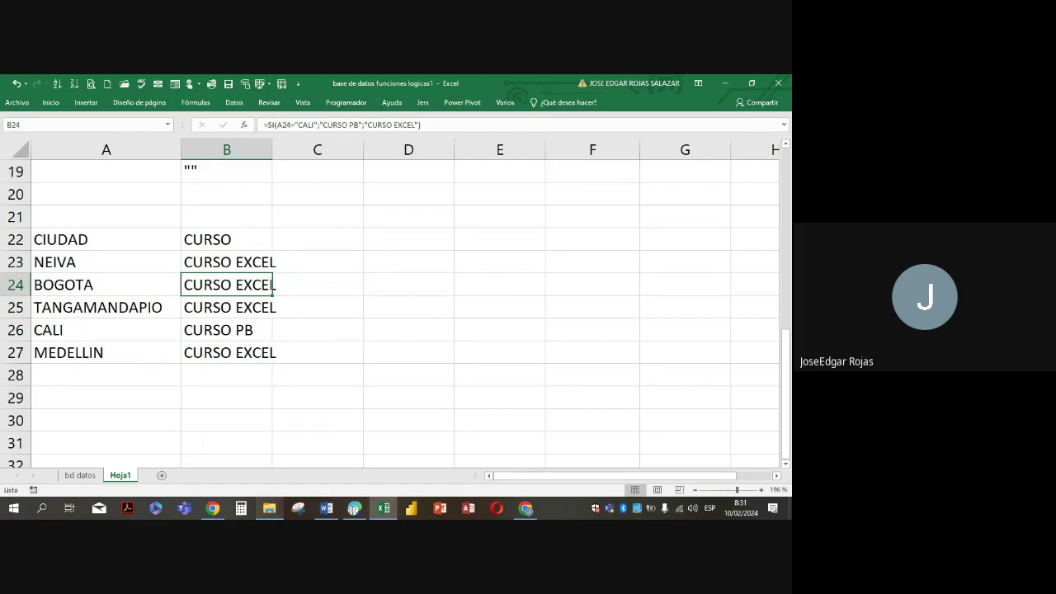
{"action": "double_click", "coordinate": [254, 262]}
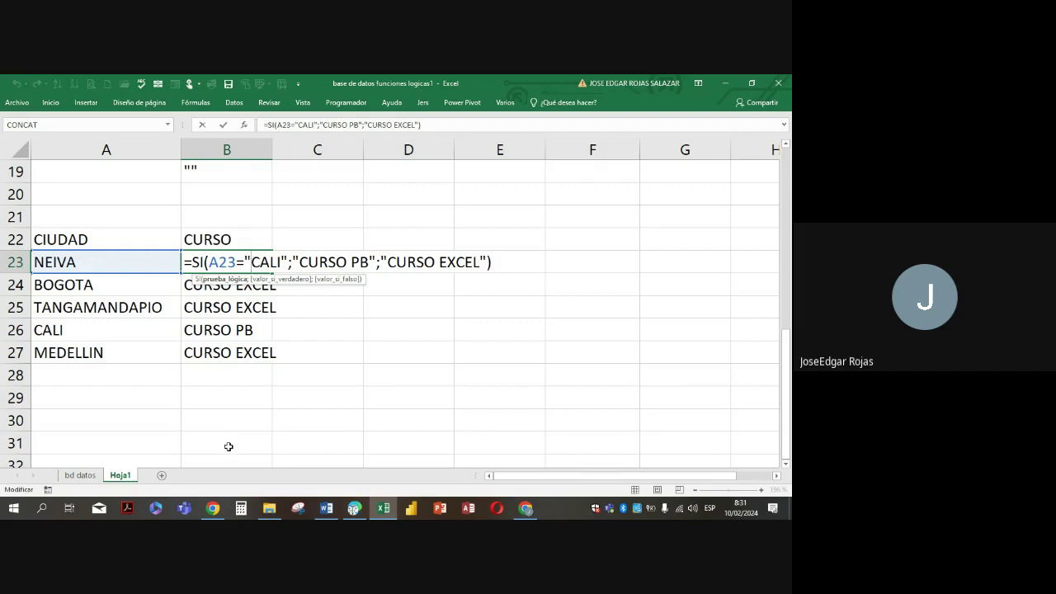
{"action": "key", "text": "Return"}
{"action": "key", "text": "Return"}
{"action": "key", "text": "Return"}
{"action": "key", "text": "Return"}
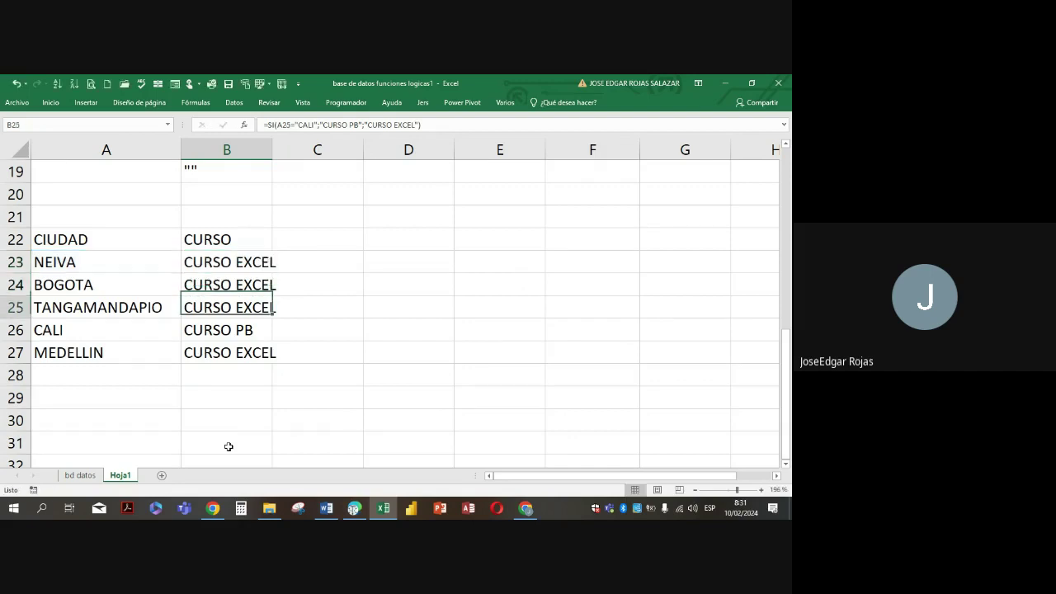
{"action": "key", "text": "Return"}
{"action": "key", "text": "Return"}
{"action": "key", "text": "Return"}
{"action": "key", "text": "Return"}
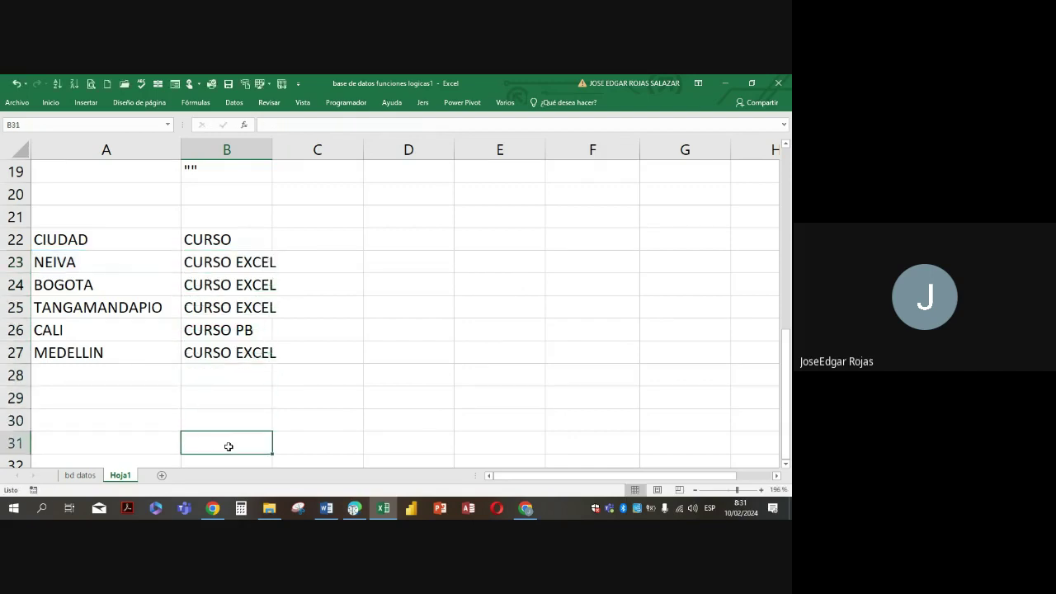
Enter the VENTAS heading in A30 with sales 5000000, 2000000 and 1000000 below
{"action": "key", "text": "Up"}
{"action": "key", "text": "Left"}
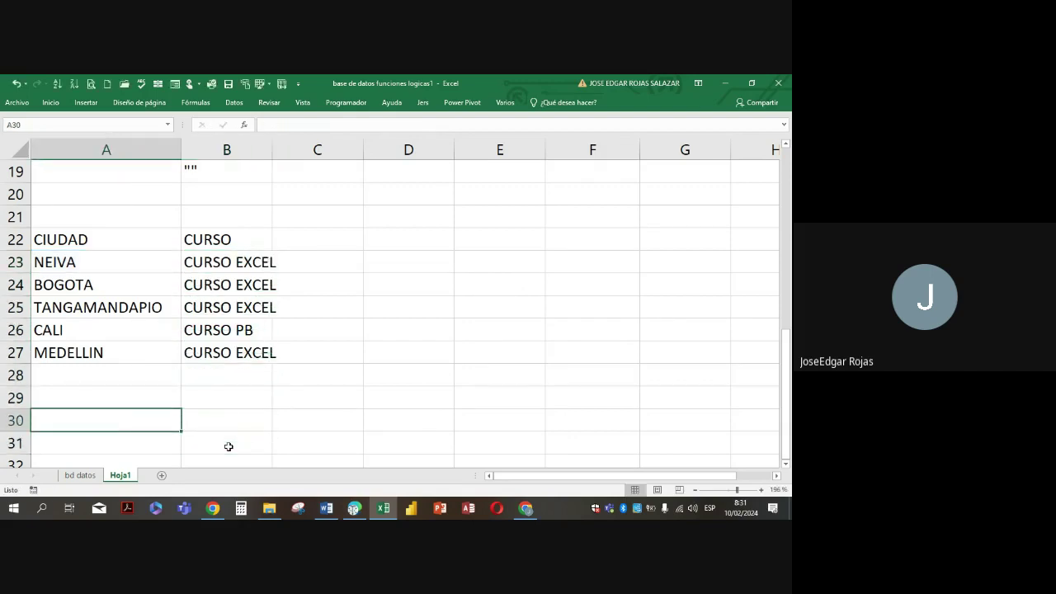
{"action": "type", "text": "VENTAS"}
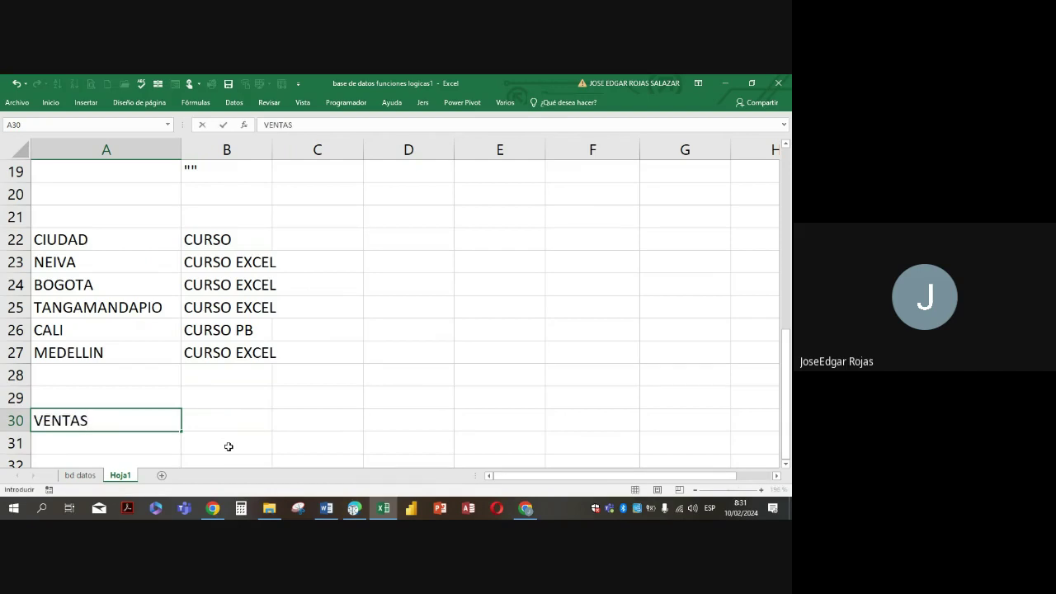
{"action": "key", "text": "Return"}
{"action": "scroll", "coordinate": [228, 446], "scroll_direction": "down", "scroll_amount": 2}
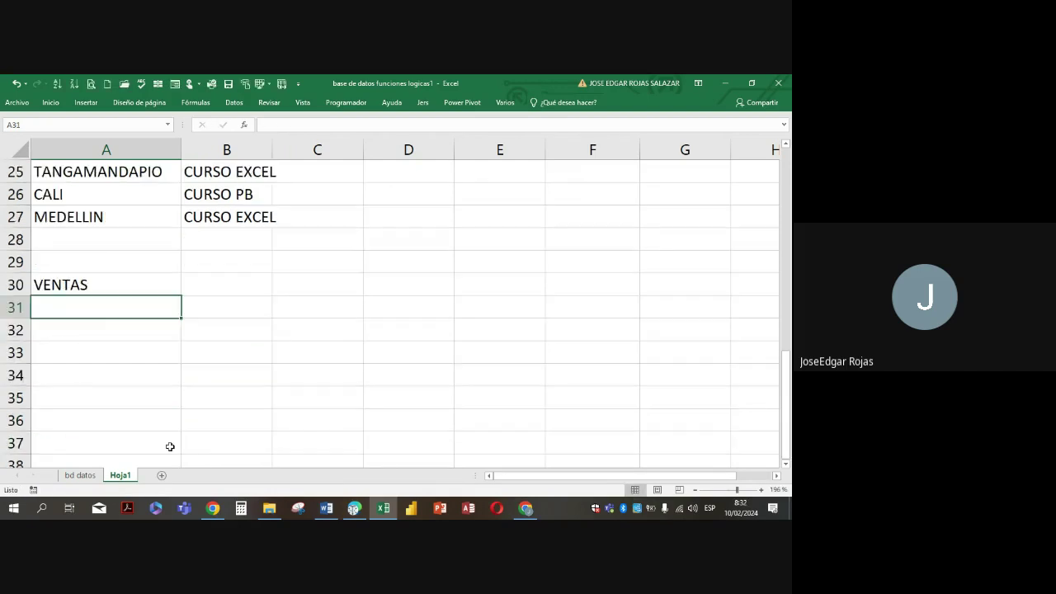
{"action": "type", "text": "5000000"}
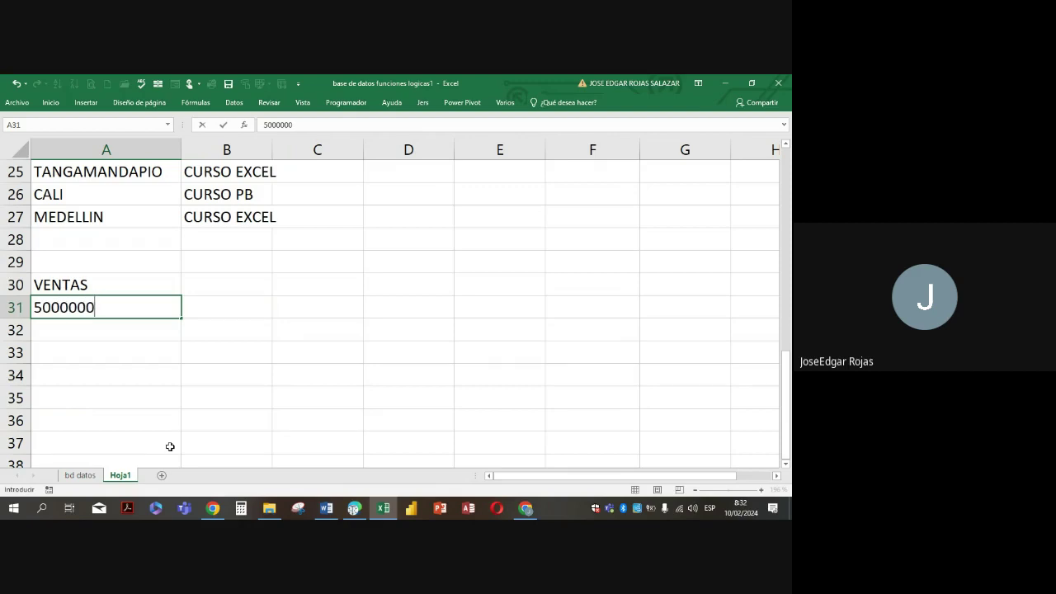
{"action": "key", "text": "Return"}
{"action": "type", "text": "2000000"}
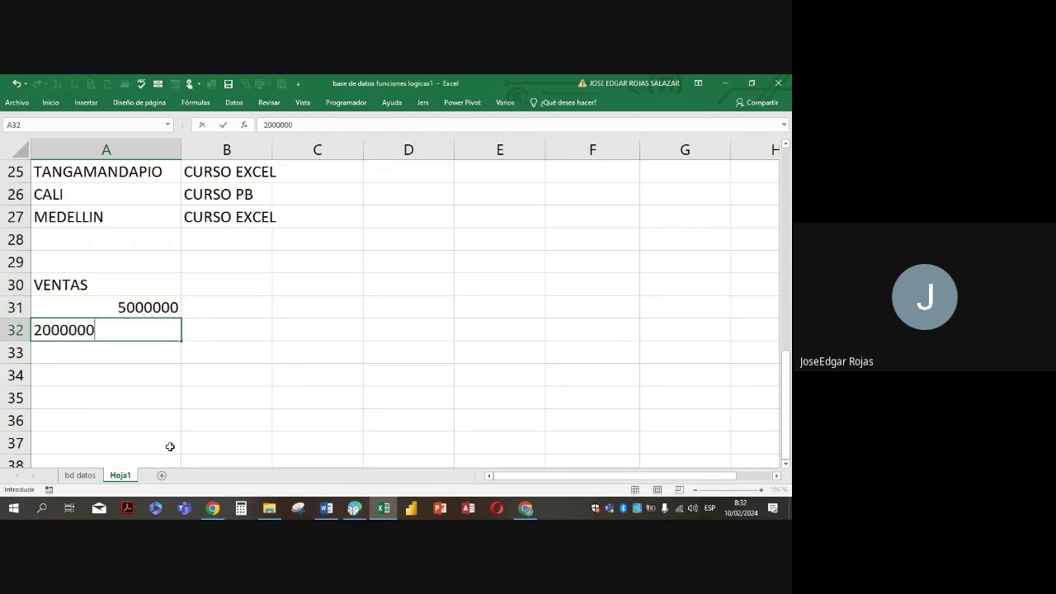
{"action": "key", "text": "Return"}
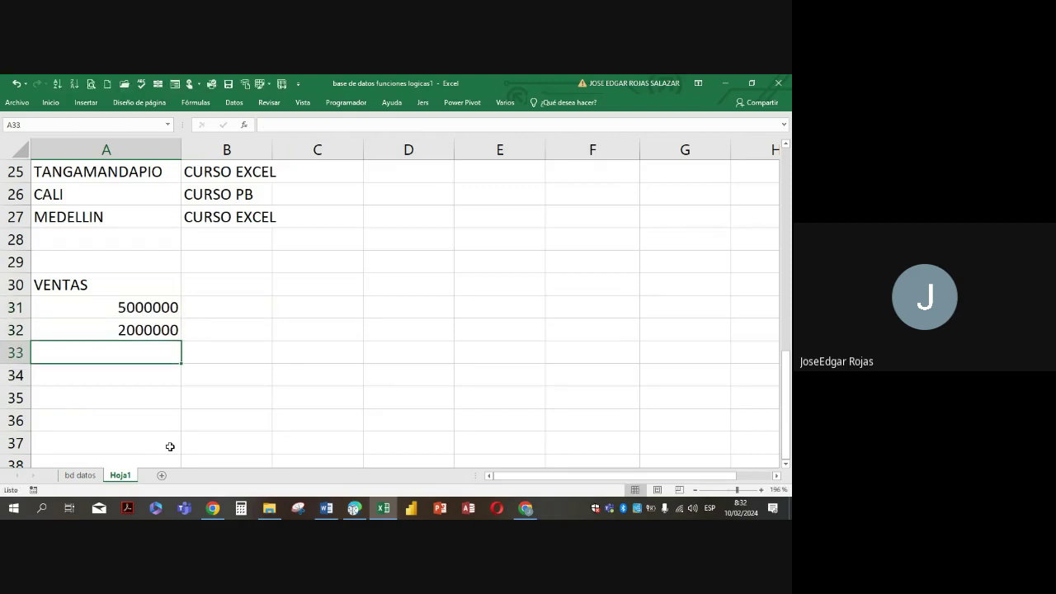
{"action": "type", "text": "1000000"}
{"action": "key", "text": "Return"}
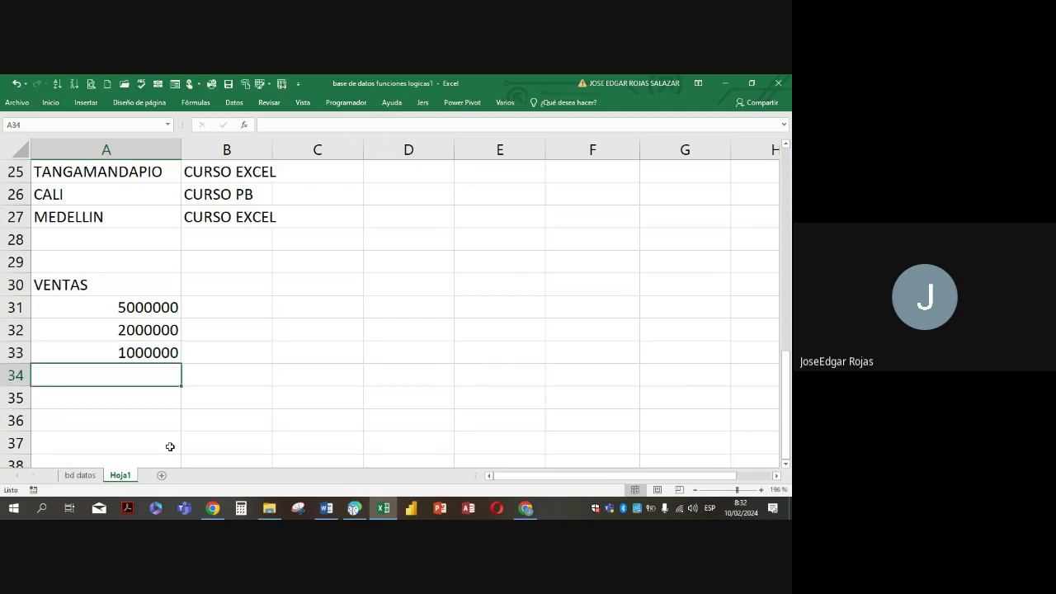
Continue the VENTAS list with 3000000, 3000, 20000, 10000 and 400000 in A34:A38
{"action": "type", "text": "3000000"}
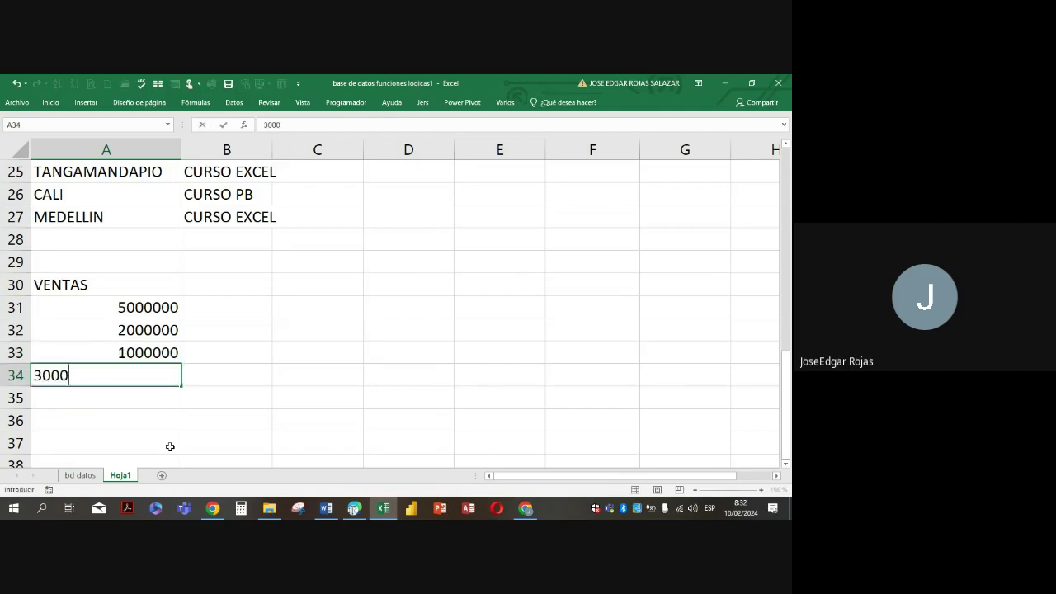
{"action": "key", "text": "Return"}
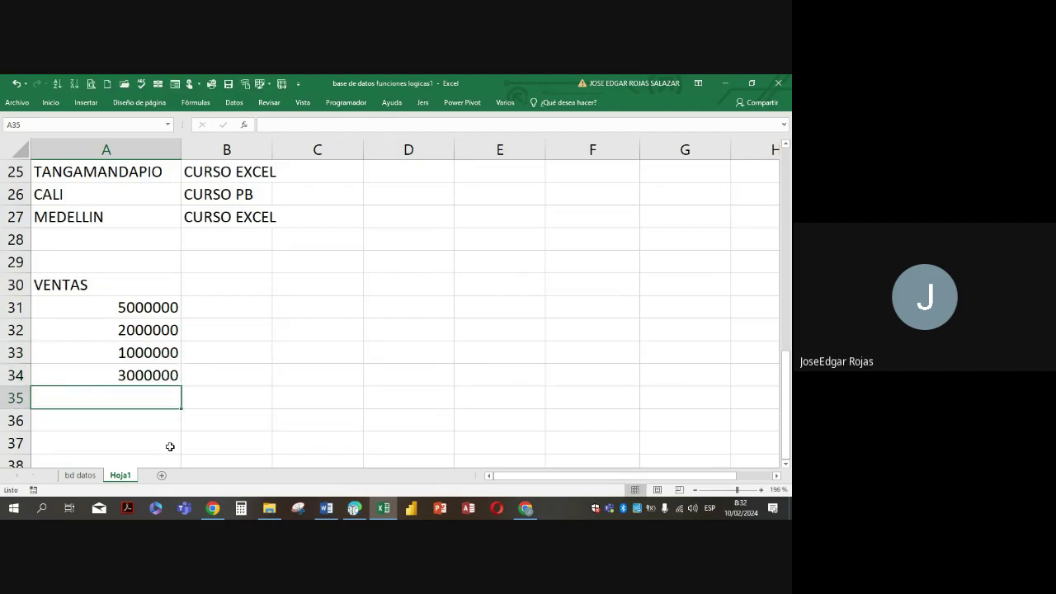
{"action": "type", "text": "3000"}
{"action": "key", "text": "Return"}
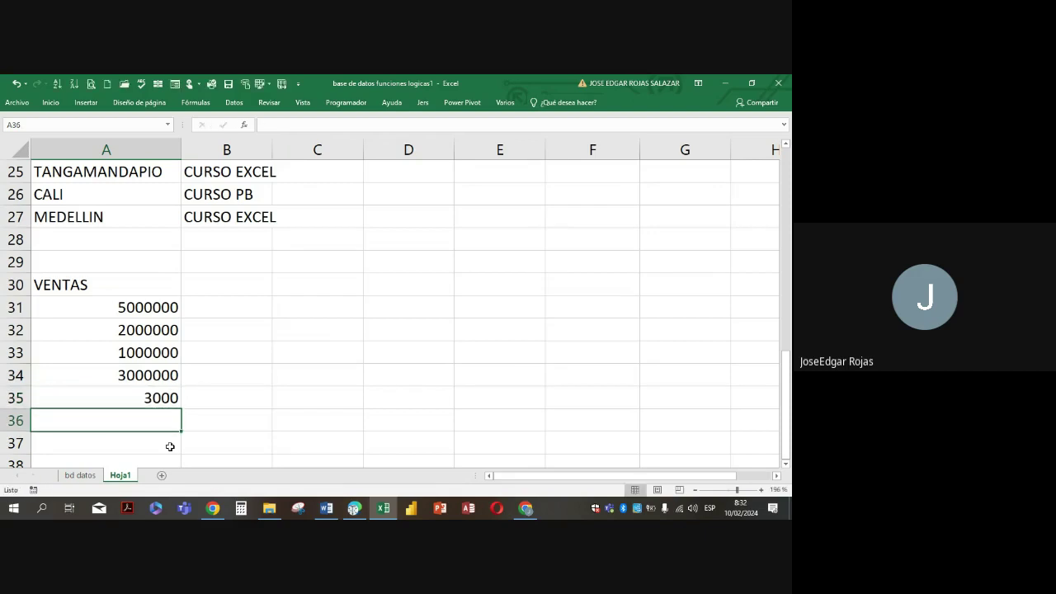
{"action": "type", "text": "20000"}
{"action": "key", "text": "Return"}
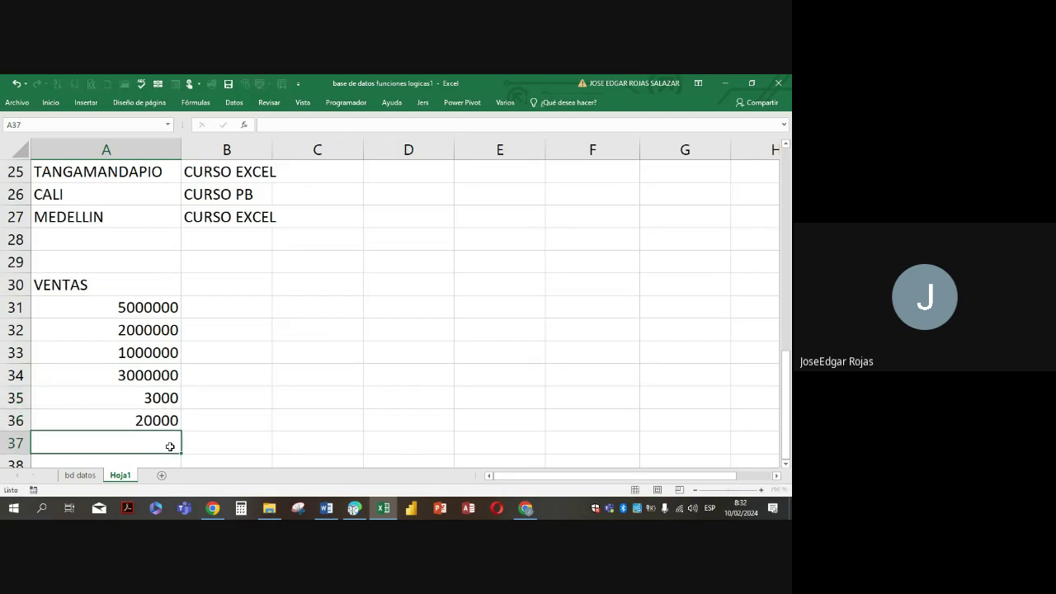
{"action": "type", "text": "10000"}
{"action": "key", "text": "Return"}
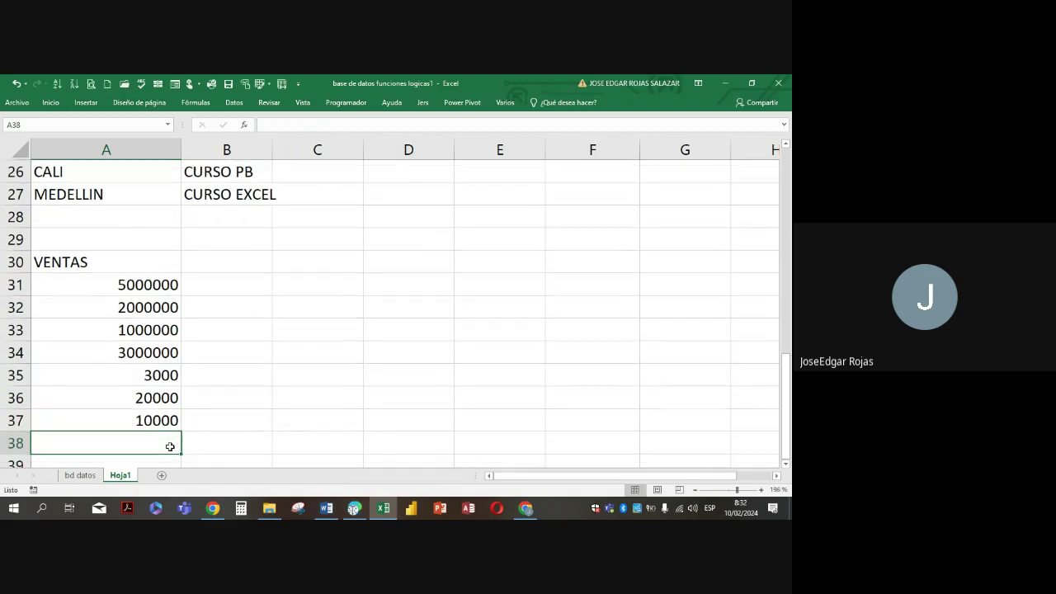
{"action": "type", "text": "400000"}
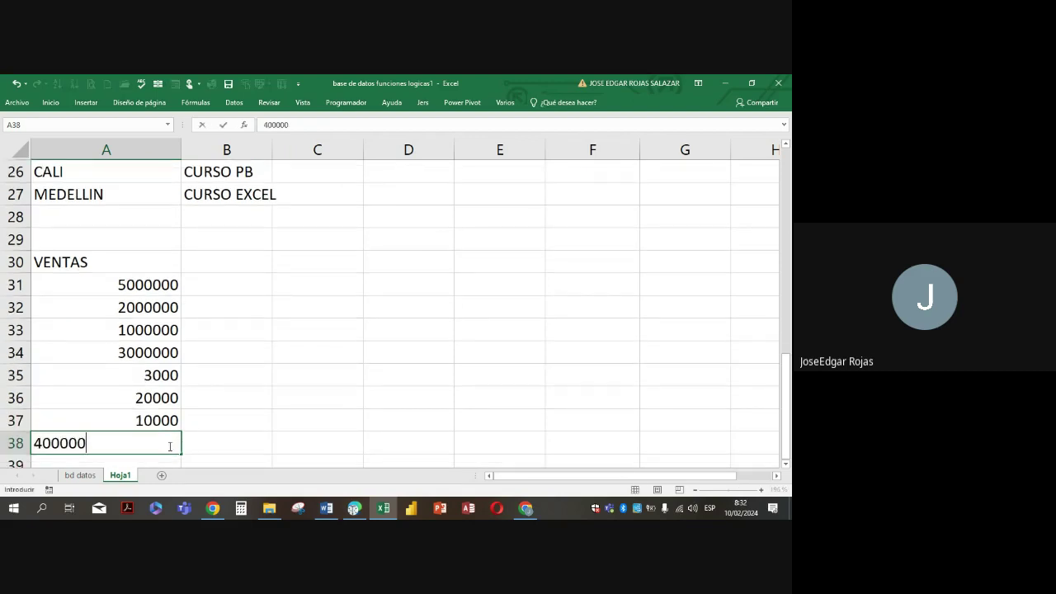
{"action": "key", "text": "Return"}
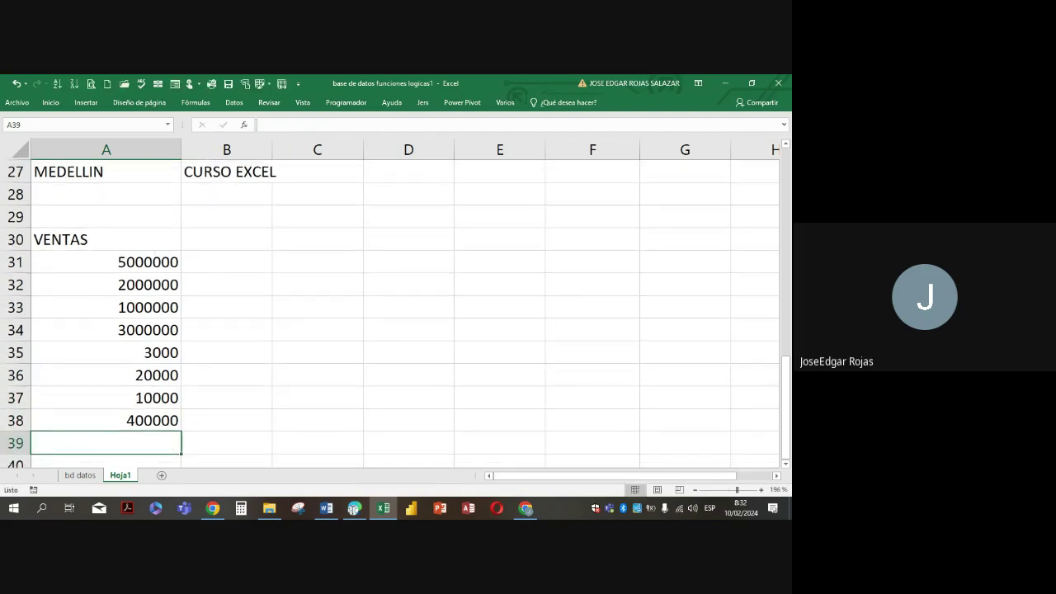
Give A31:A38 thousands-separator style with no decimals, then reselect the VENTAS heading in A30
{"action": "left_click", "coordinate": [132, 244]}
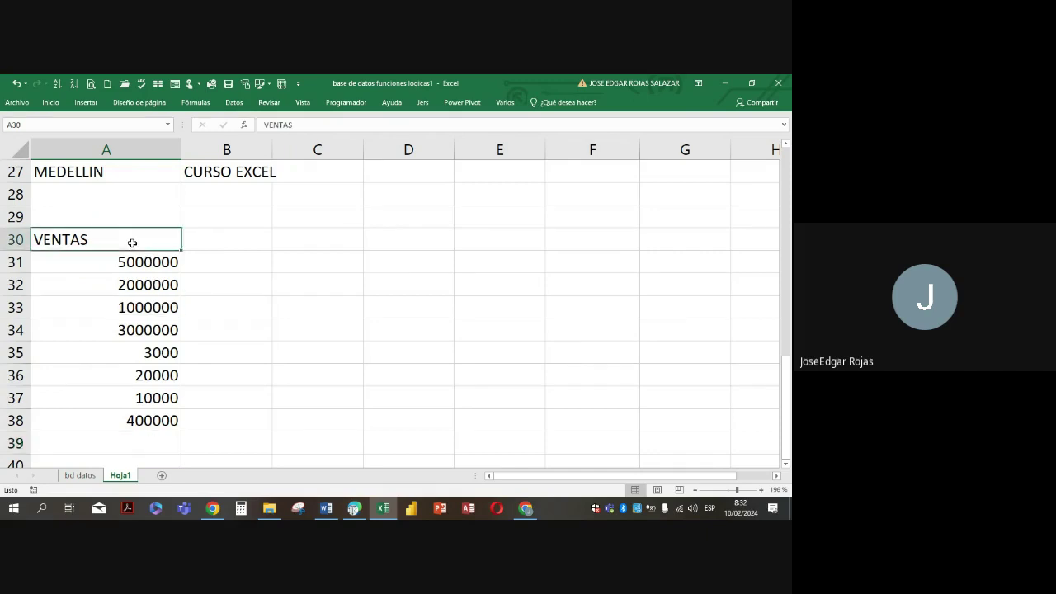
{"action": "left_click_drag", "start_coordinate": [136, 264], "coordinate": [124, 420]}
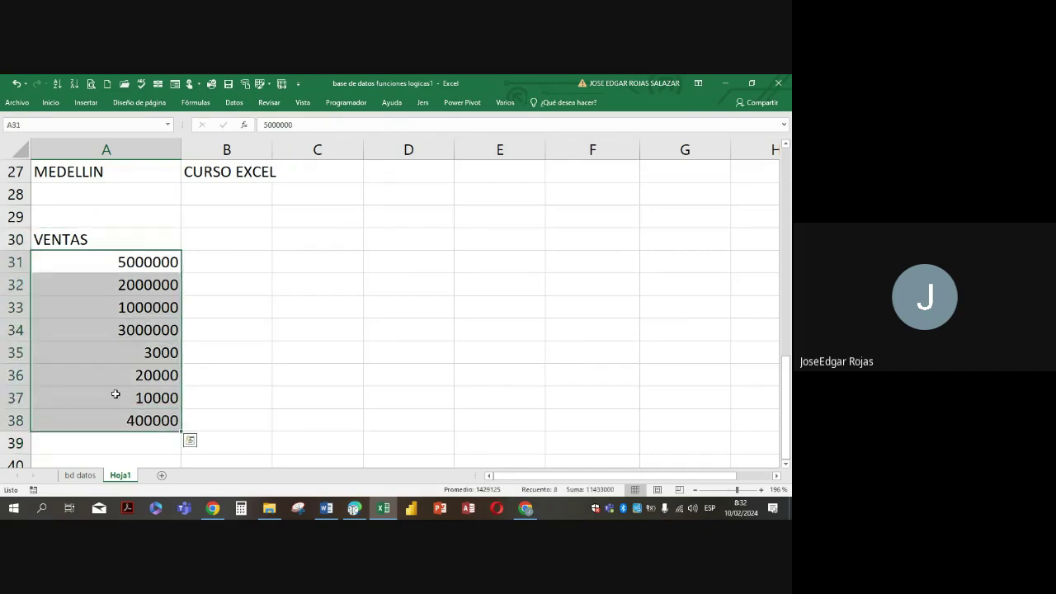
{"action": "left_click", "coordinate": [50, 102]}
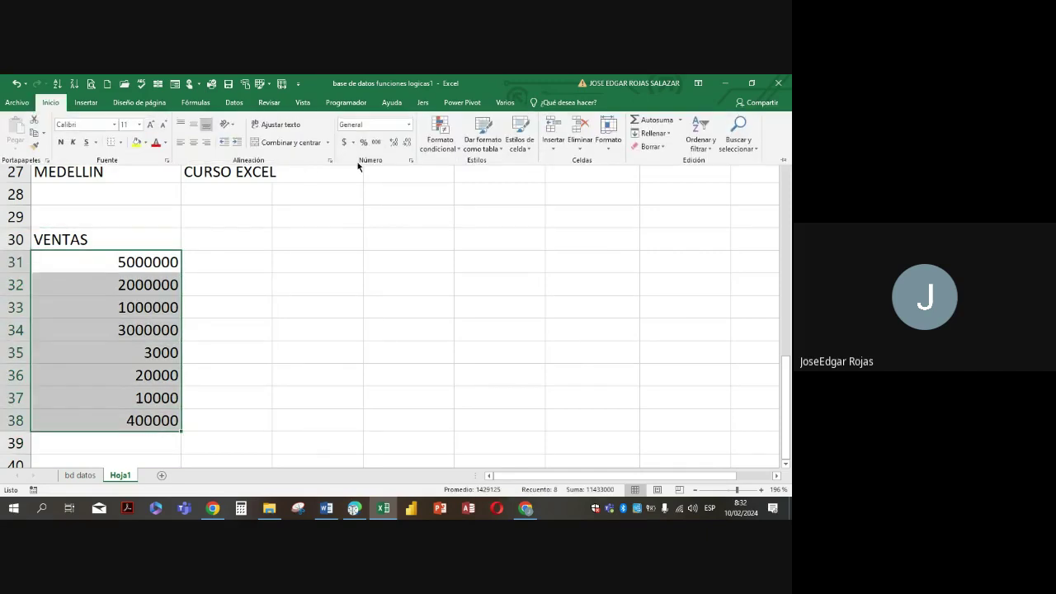
{"action": "left_click", "coordinate": [380, 142]}
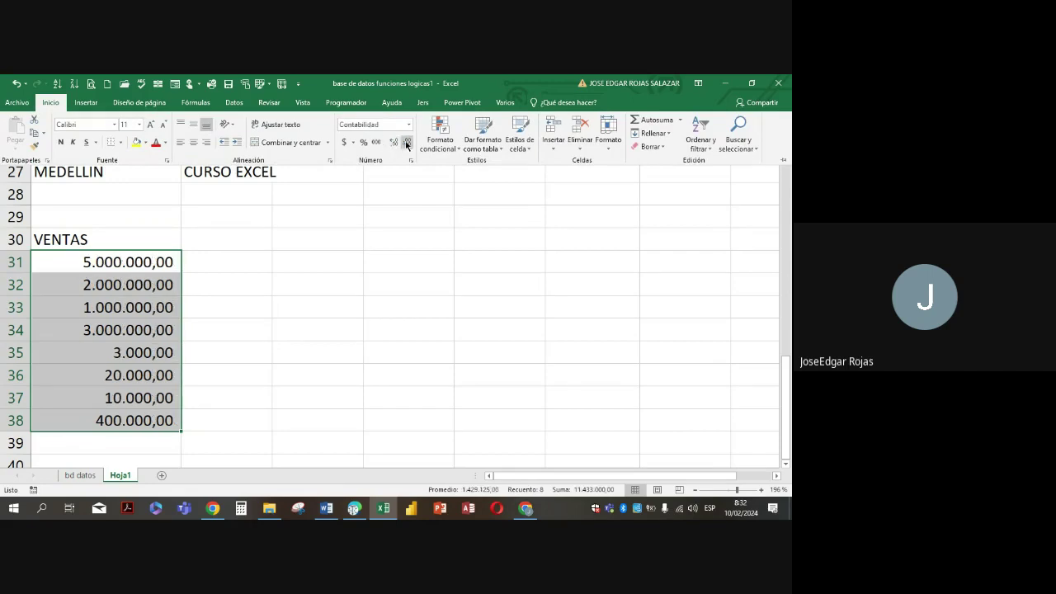
{"action": "left_click", "coordinate": [406, 143]}
{"action": "left_click", "coordinate": [406, 143]}
{"action": "left_click_drag", "start_coordinate": [136, 248], "coordinate": [134, 236]}
{"action": "left_click", "coordinate": [133, 237]}
{"action": "left_click", "coordinate": [50, 102]}
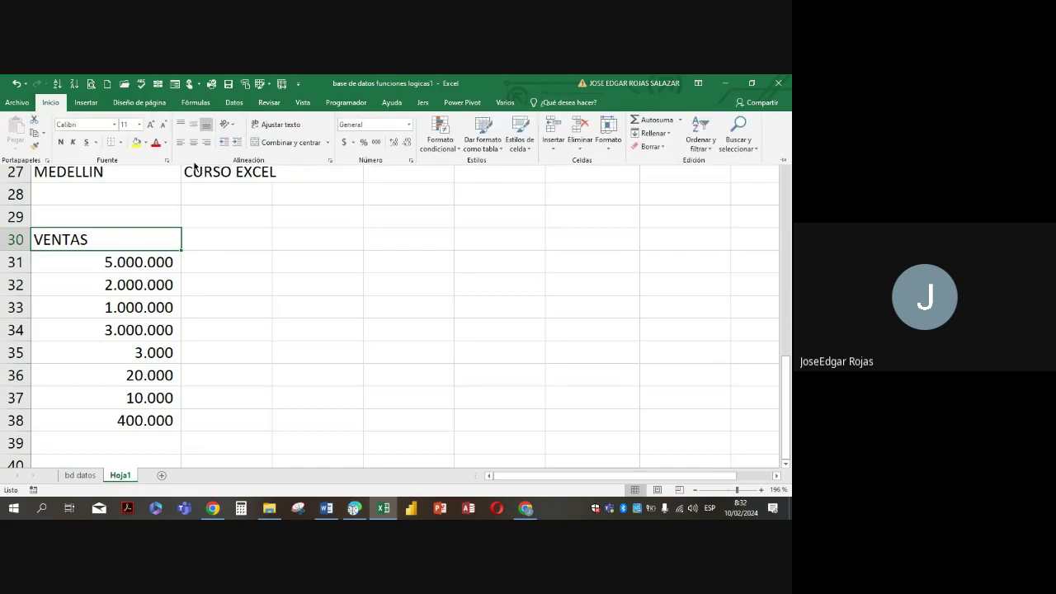
Centre VENTAS in A30 and enter COMISION as the heading in B30
{"action": "left_click", "coordinate": [193, 142]}
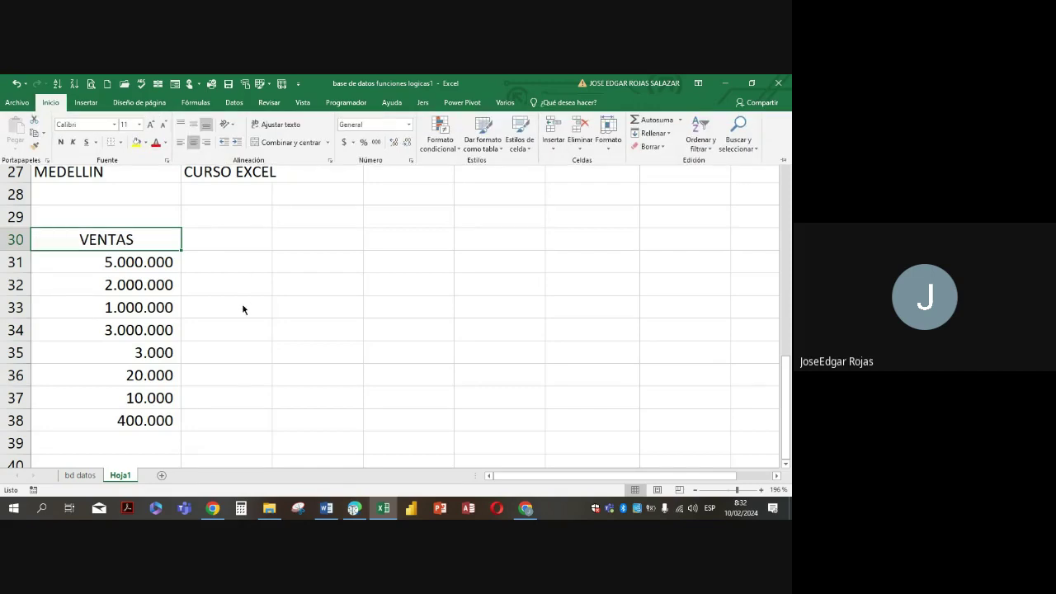
{"action": "left_click", "coordinate": [229, 243]}
{"action": "type", "text": "COMISION"}
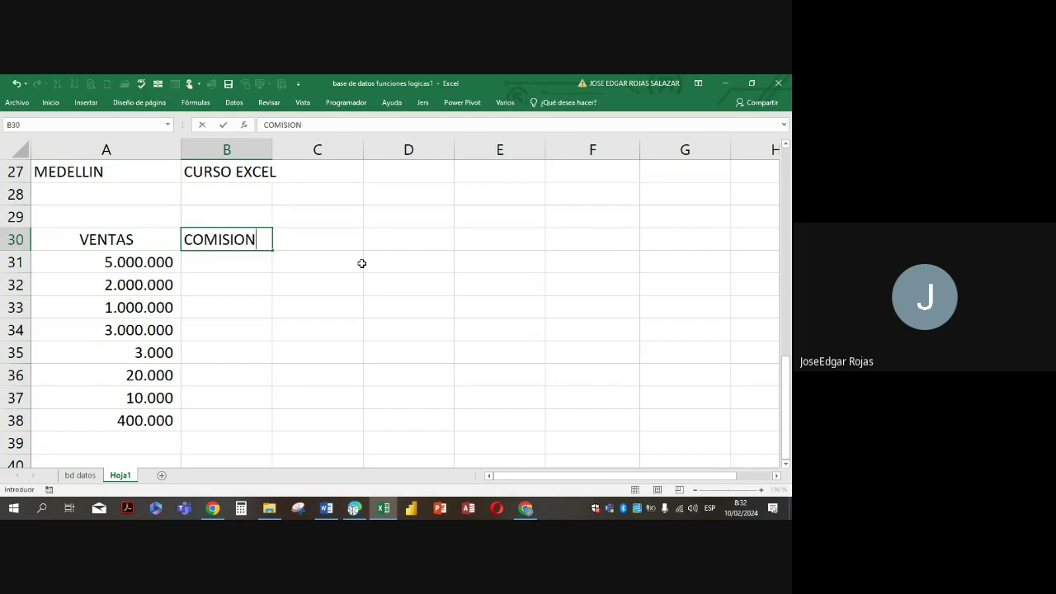
{"action": "key", "text": "Return"}
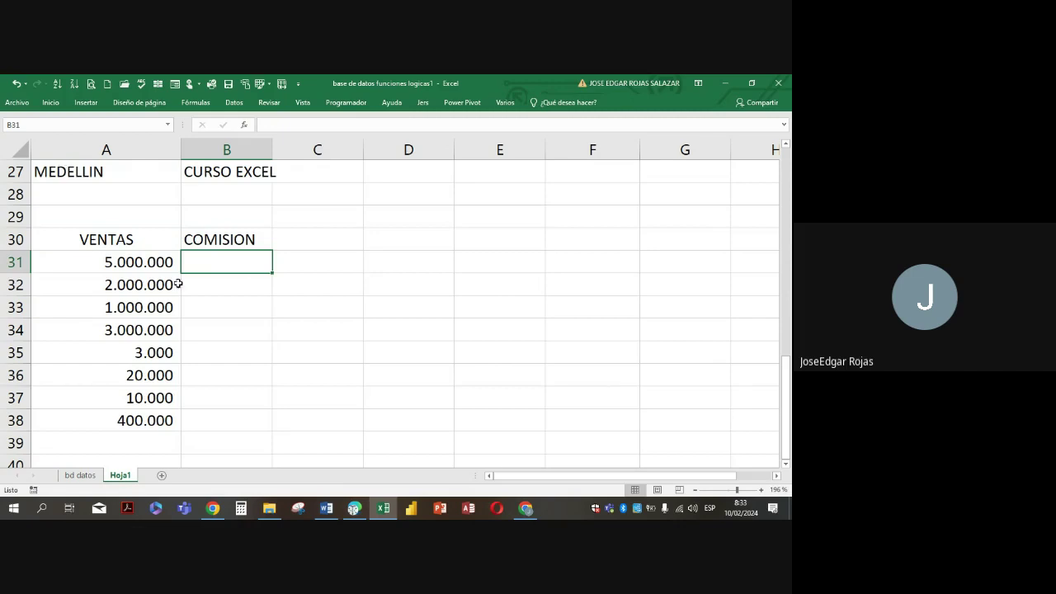
Start the note in D29 with 'VENTA MAYOR 1.500.000 A', correcting typos along the way
{"action": "left_click", "coordinate": [383, 223]}
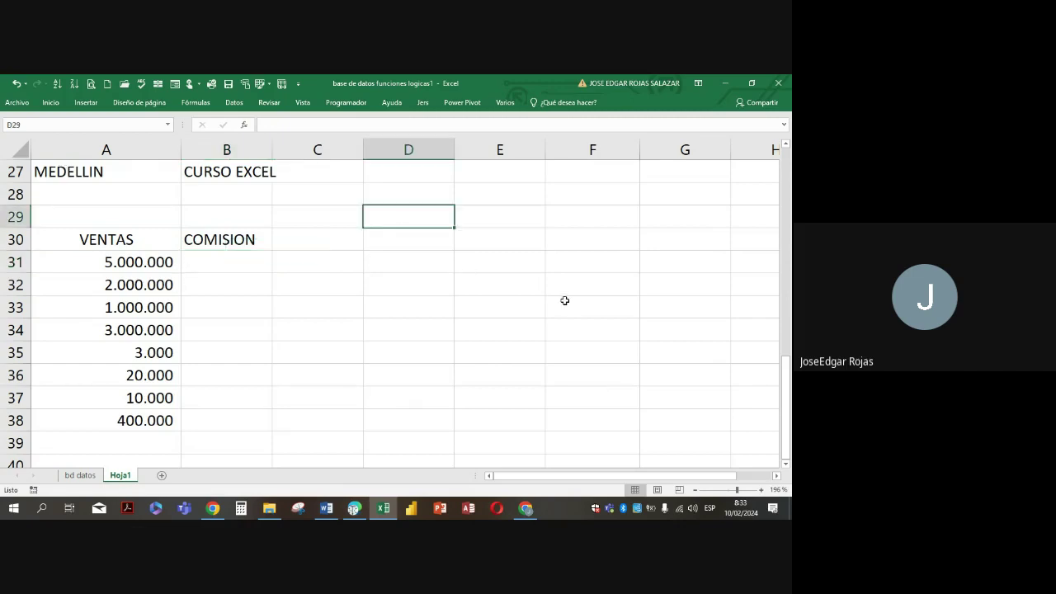
{"action": "type", "text": "VENTA "}
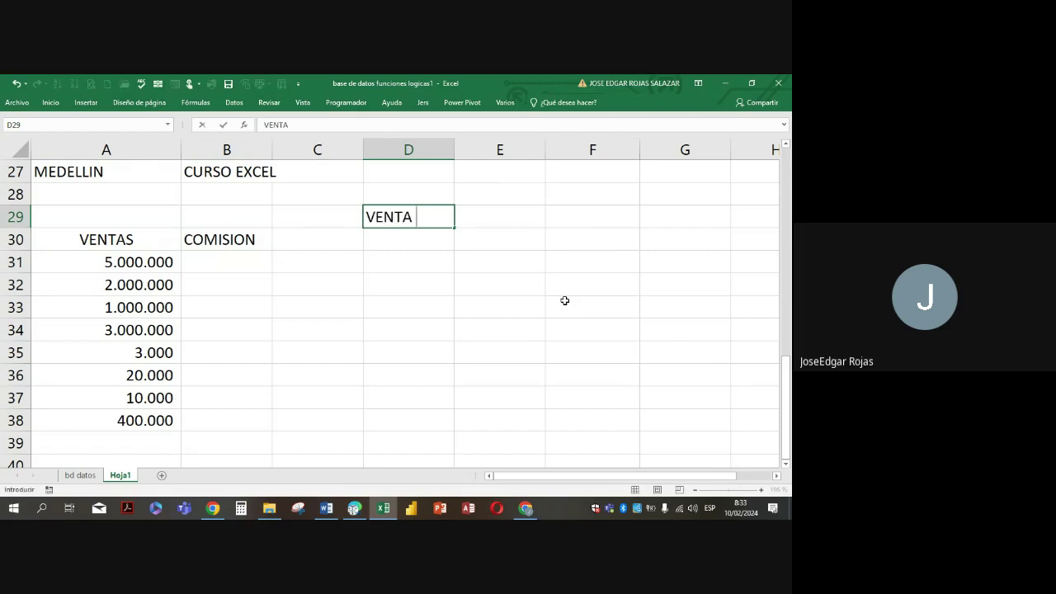
{"action": "type", "text": "MAYOR"}
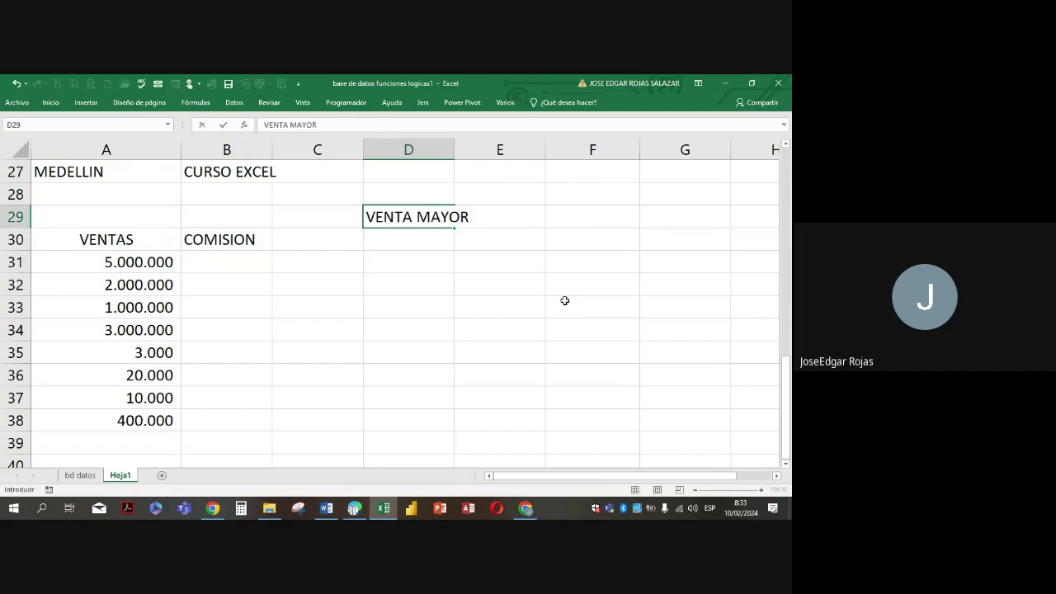
{"action": "type", "text": " 150"}
{"action": "key", "text": "BackSpace"}
{"action": "key", "text": "BackSpace"}
{"action": "type", "text": ".500.000"}
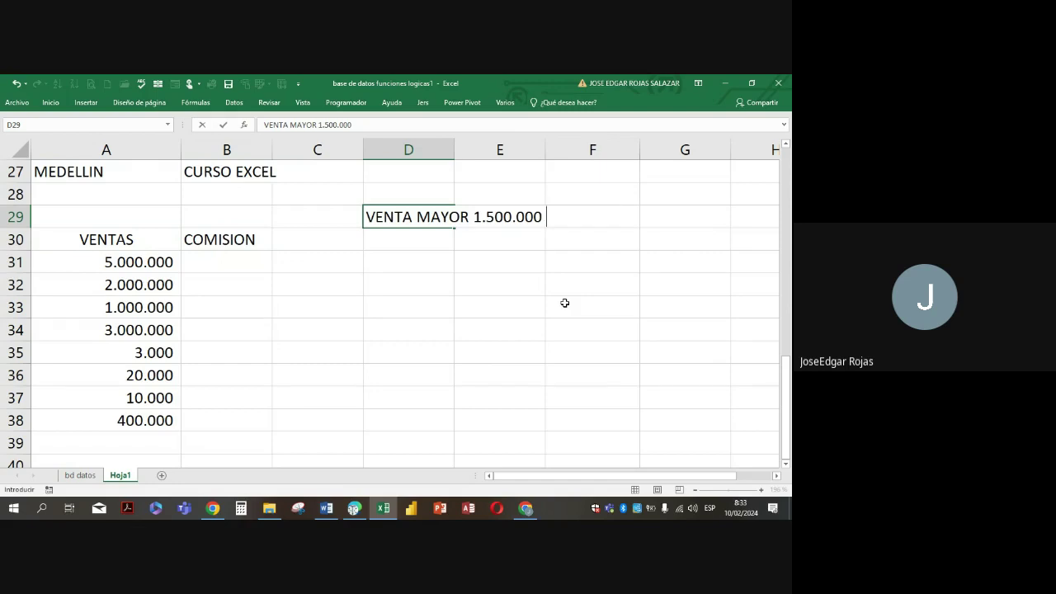
{"action": "type", "text": "  AL"}
{"action": "key", "text": "BackSpace"}
{"action": "key", "text": "BackSpace"}
{"action": "type", "text": "A A"}
{"action": "key", "text": "BackSpace"}
Finish the D29 note with 'LA VENTA LUIDARLA CON 5%' and confirm it
{"action": "type", "text": "LA VETNA"}
{"action": "key", "text": "BackSpace"}
{"action": "key", "text": "BackSpace"}
{"action": "key", "text": "BackSpace"}
{"action": "key", "text": "BackSpace"}
{"action": "type", "text": "NT"}
{"action": "type", "text": "A"}
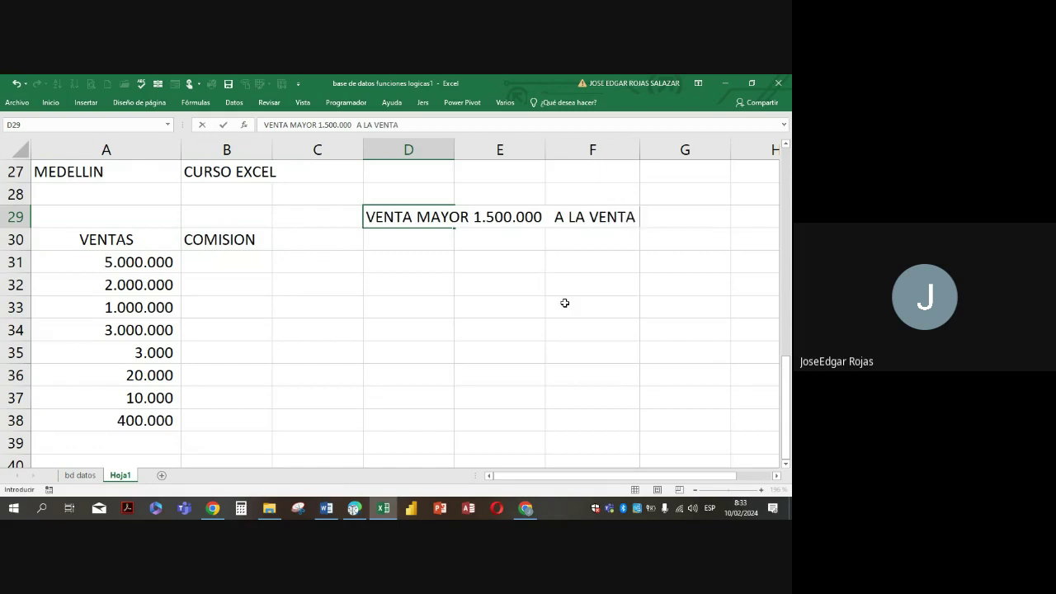
{"action": "type", "text": " LUIDARLA"}
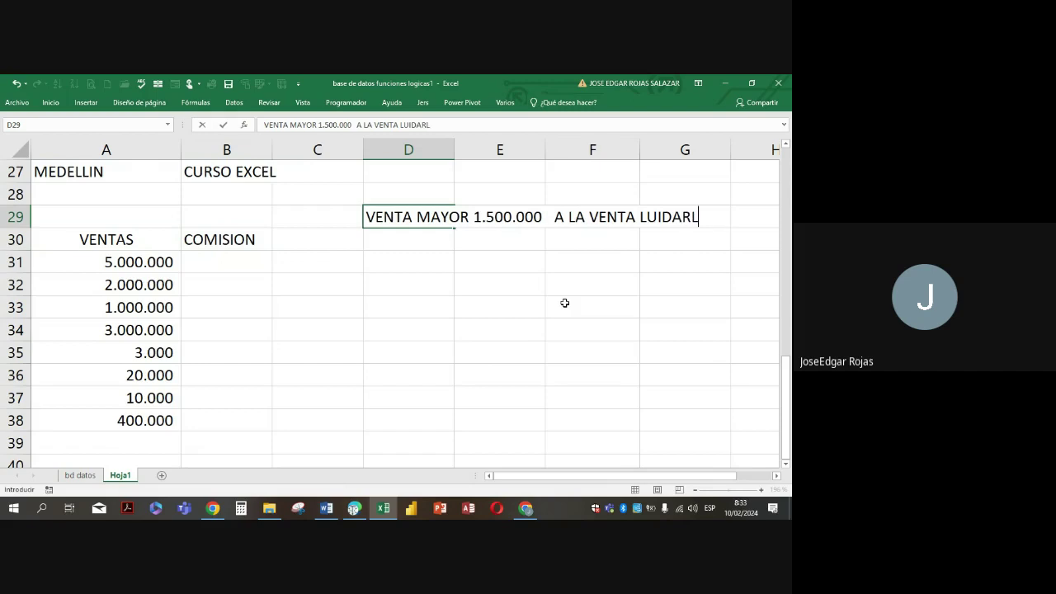
{"action": "key", "text": "BackSpace"}
{"action": "key", "text": "BackSpace"}
{"action": "key", "text": "BackSpace"}
{"action": "type", "text": "RLA CON 5"}
{"action": "type", "text": "%"}
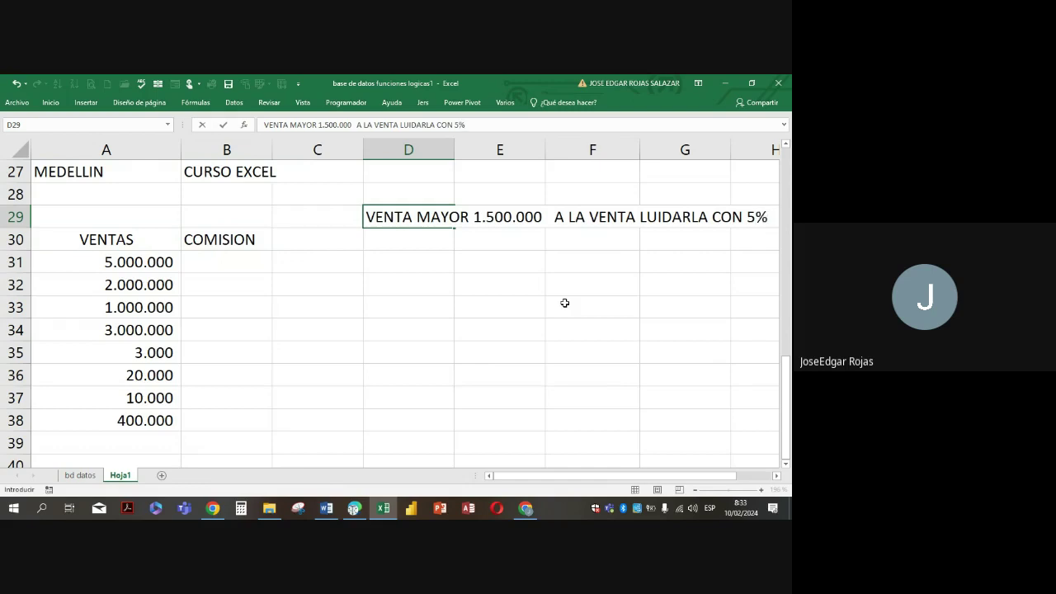
{"action": "key", "text": "Return"}
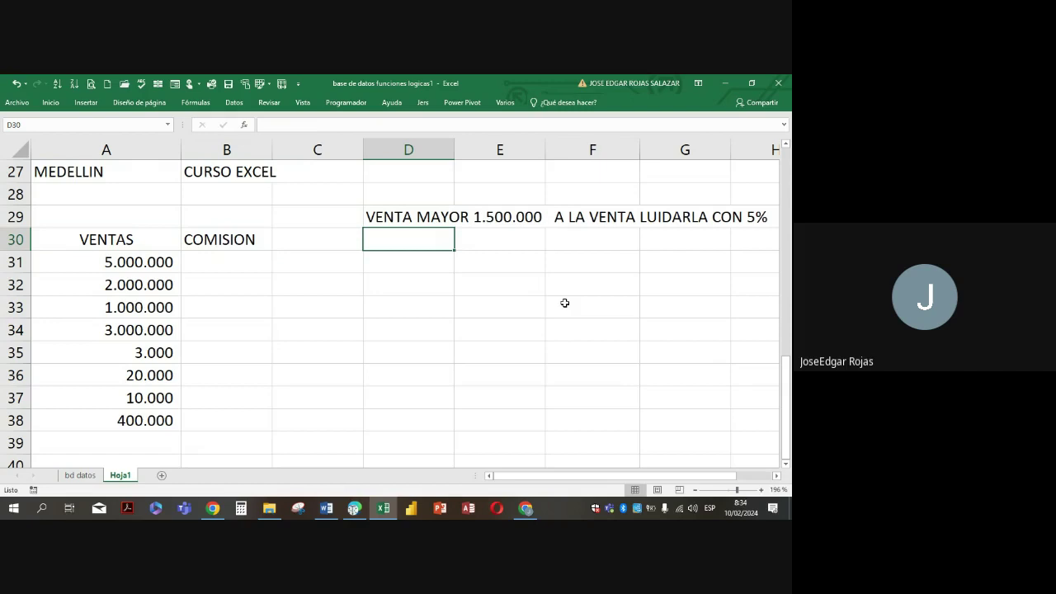
Enter 'A LAS DEMAS 1 % SOBRE LA VENTA' in D30, below the 5% note
{"action": "type", "text": "AL A"}
{"action": "key", "text": "BackSpace"}
{"action": "key", "text": "BackSpace"}
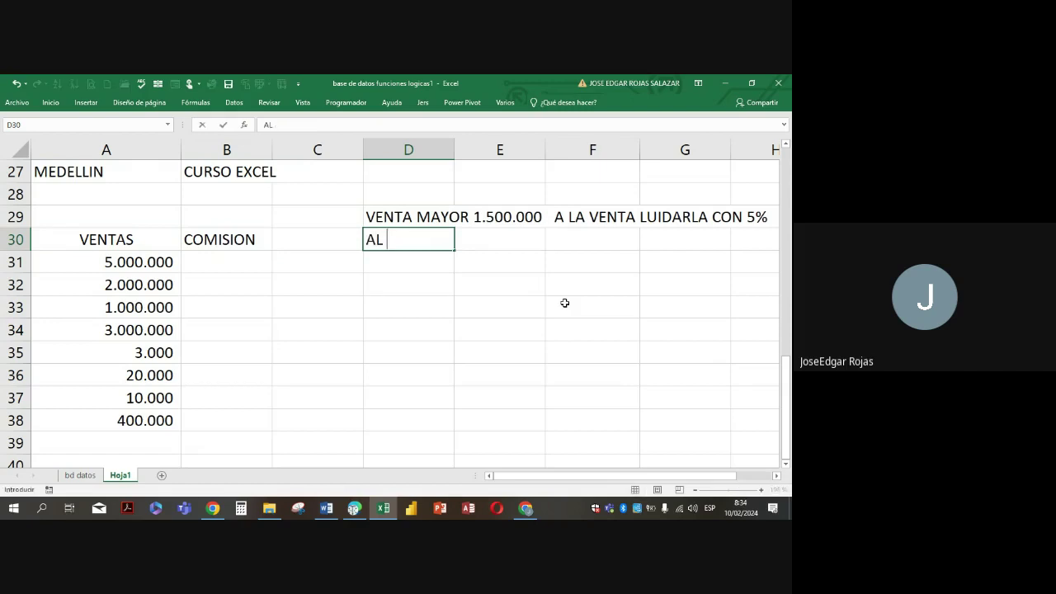
{"action": "key", "text": "BackSpace"}
{"action": "type", "text": "LADS"}
{"action": "key", "text": "BackSpace"}
{"action": "key", "text": "BackSpace"}
{"action": "type", "text": "S DEMOS"}
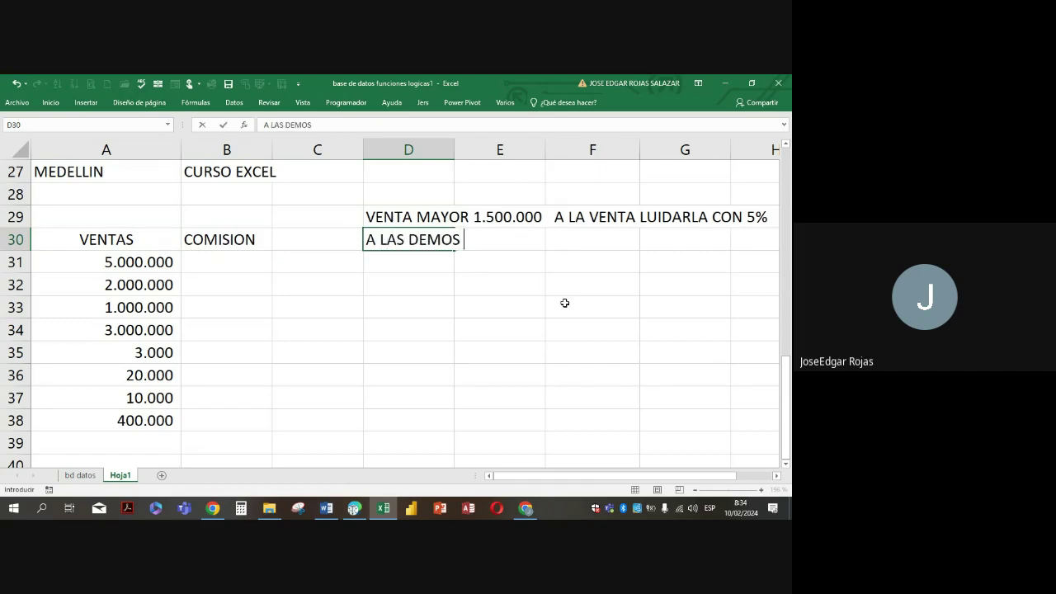
{"action": "key", "text": "BackSpace"}
{"action": "type", "text": "AS"}
{"action": "key", "text": "BackSpace"}
{"action": "key", "text": "BackSpace"}
{"action": "key", "text": "BackSpace"}
{"action": "type", "text": "AS 1 % SOBRE "}
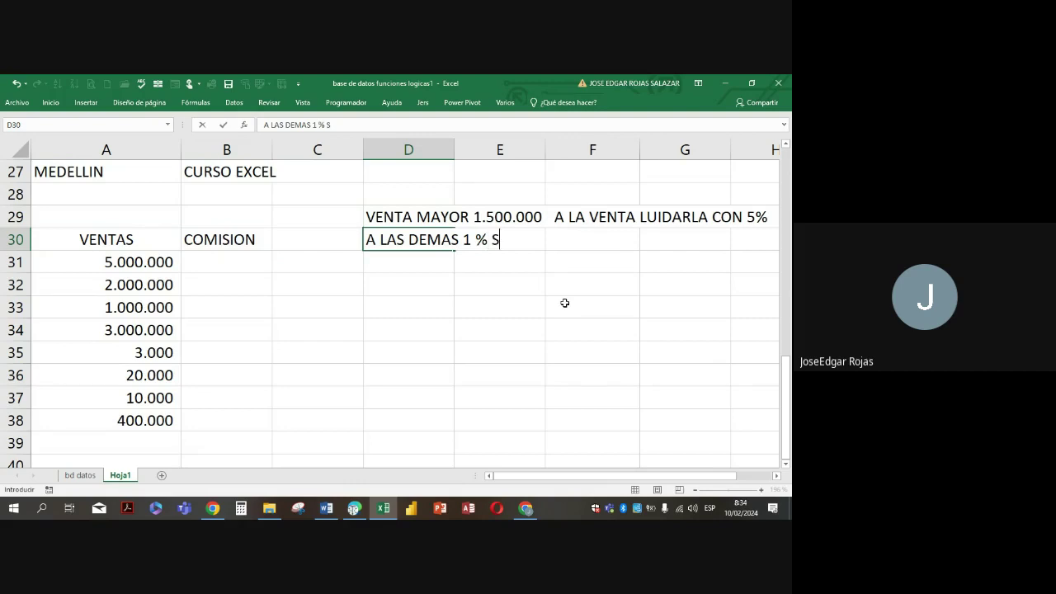
{"action": "type", "text": "LA VENTA"}
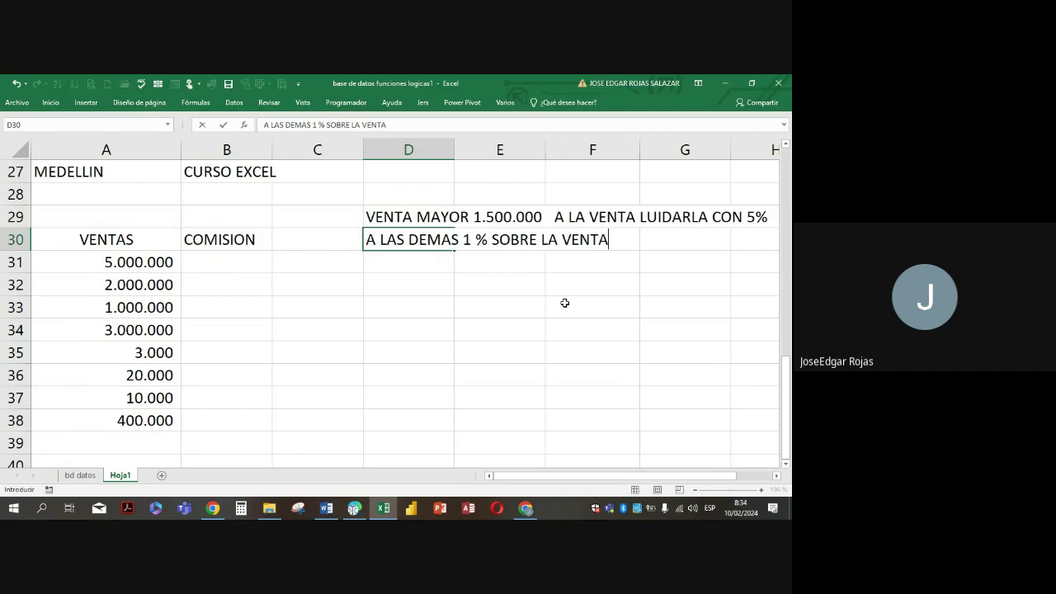
{"action": "key", "text": "Return"}
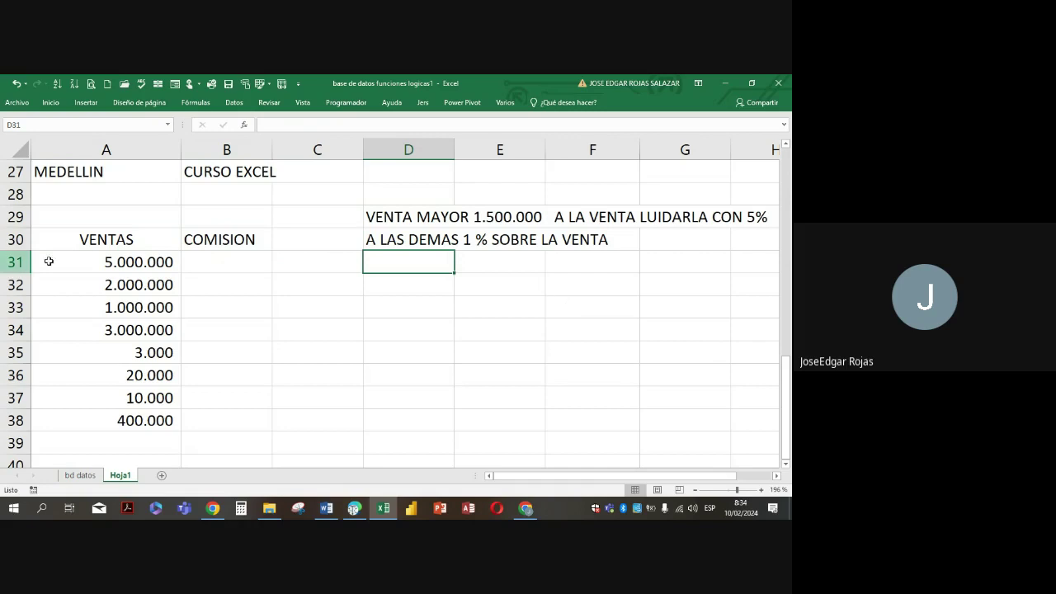
{"action": "left_click", "coordinate": [136, 264]}
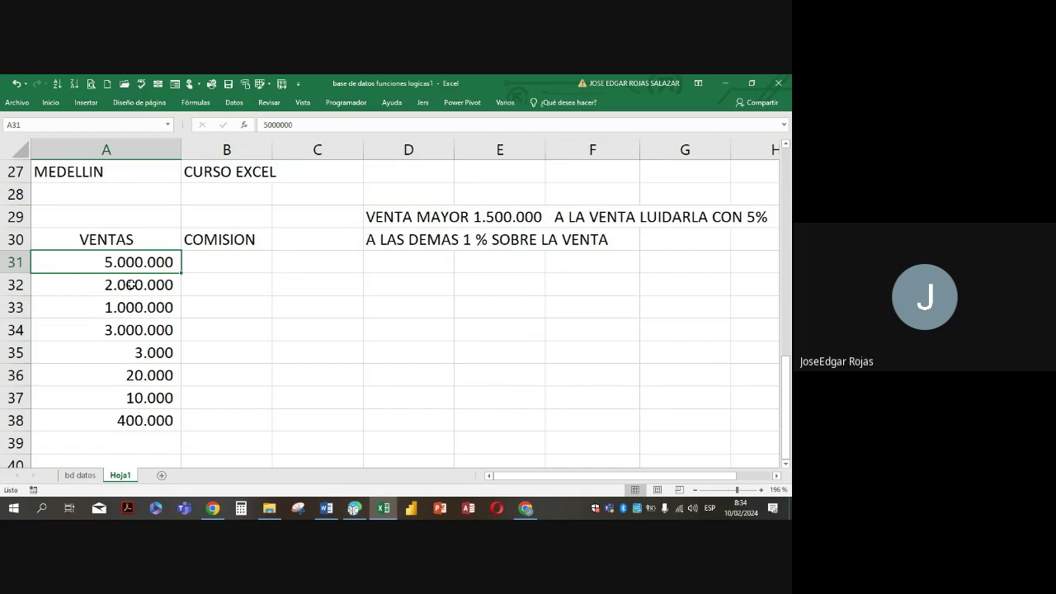
{"action": "left_click", "coordinate": [130, 285]}
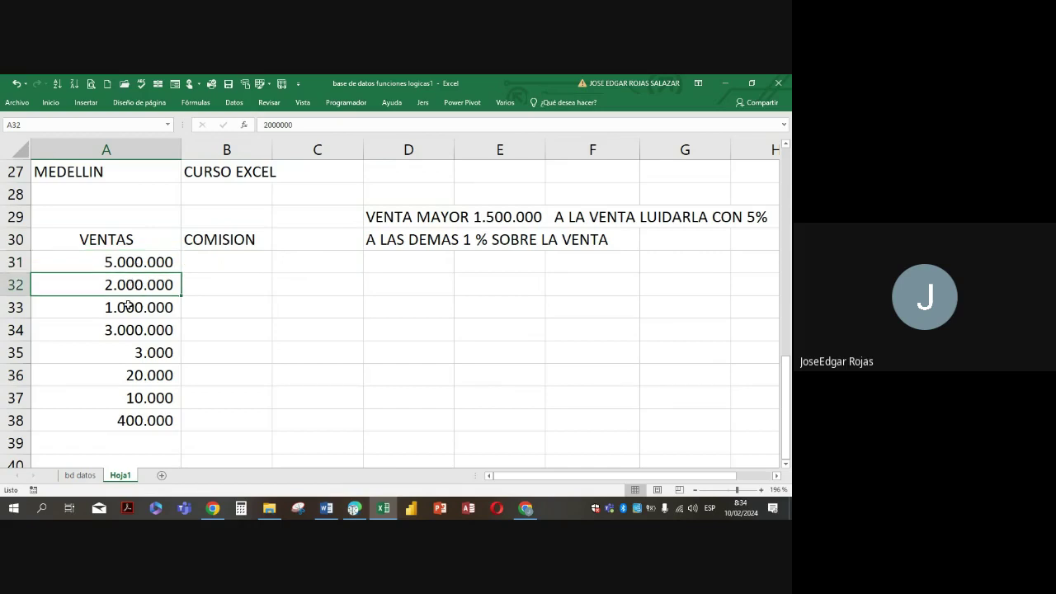
{"action": "left_click", "coordinate": [128, 307]}
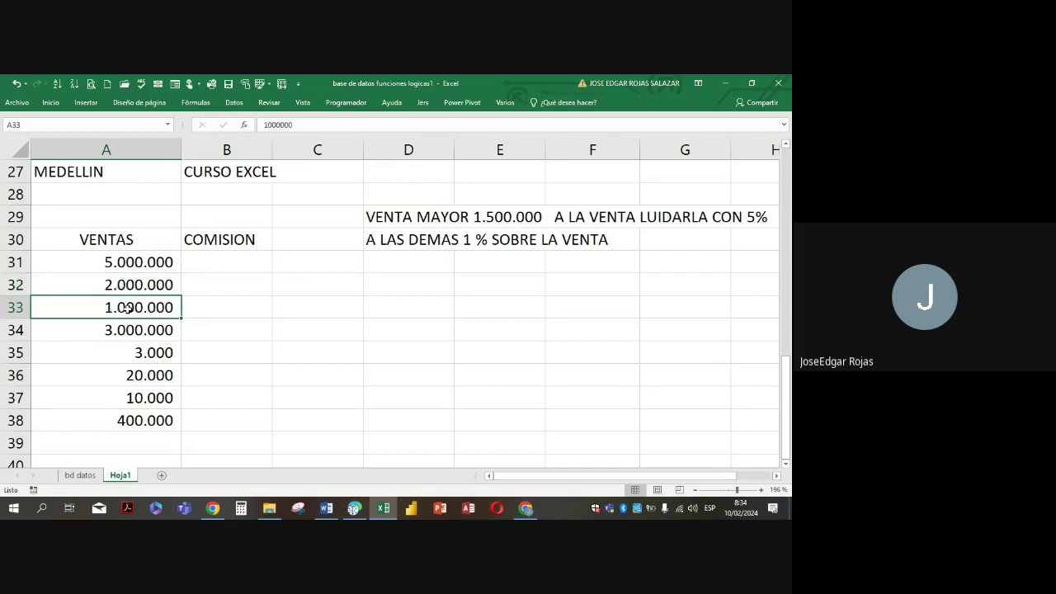
{"action": "left_click", "coordinate": [126, 330]}
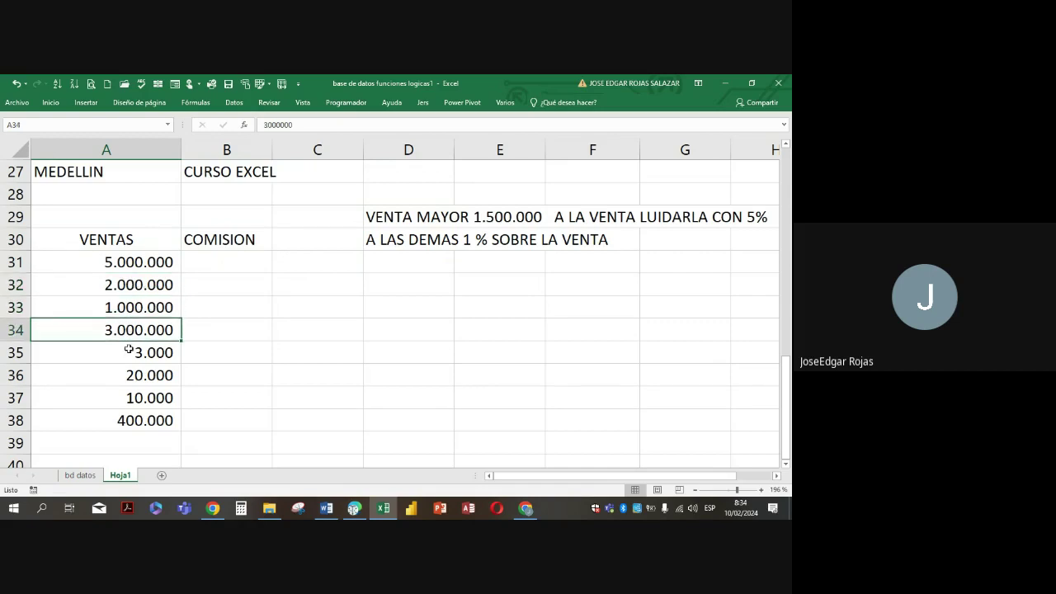
{"action": "left_click", "coordinate": [128, 353]}
{"action": "left_click", "coordinate": [130, 376]}
{"action": "left_click", "coordinate": [132, 397]}
{"action": "left_click", "coordinate": [134, 419]}
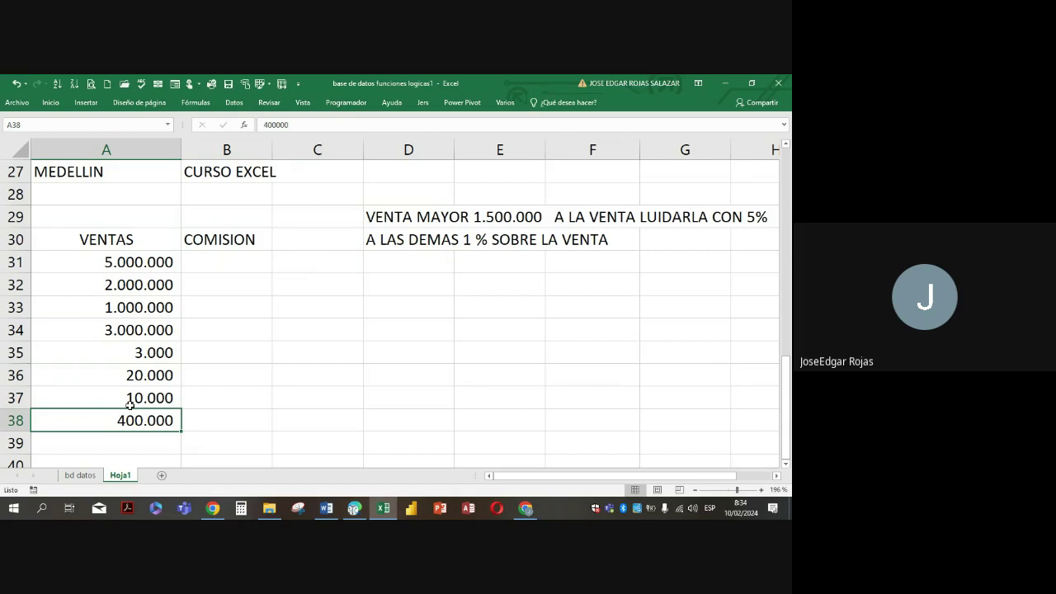
{"action": "left_click", "coordinate": [207, 262]}
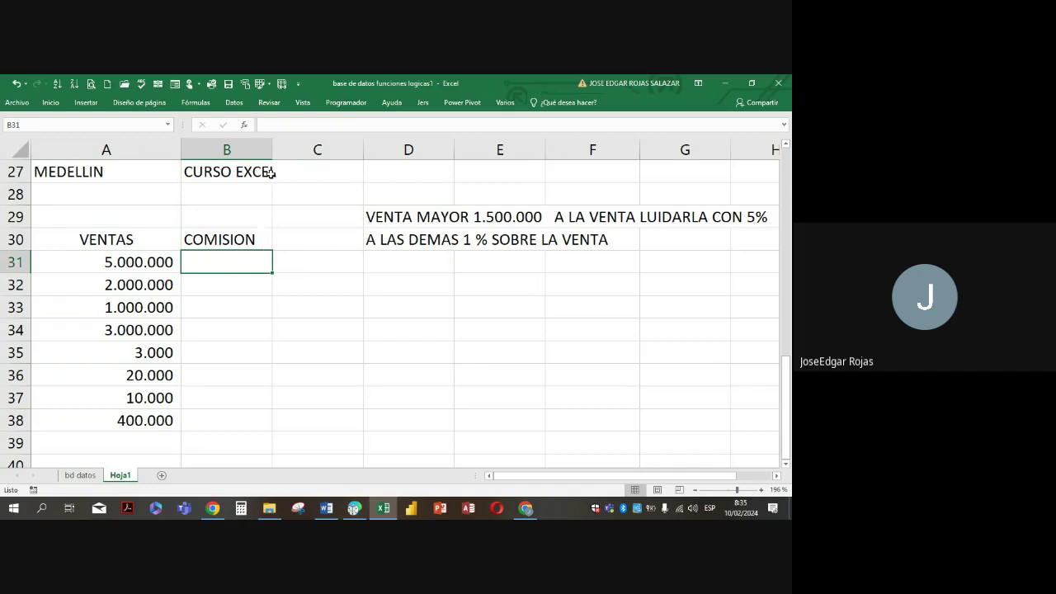
Widen column B and clear a stray digit from B31
{"action": "left_click_drag", "start_coordinate": [272, 149], "coordinate": [297, 153]}
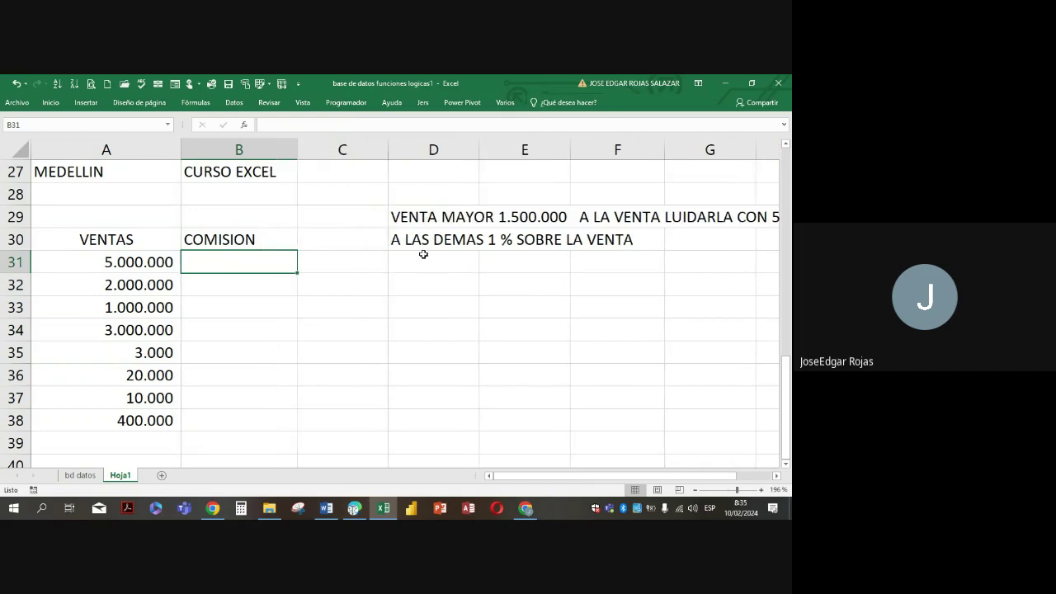
{"action": "type", "text": "0"}
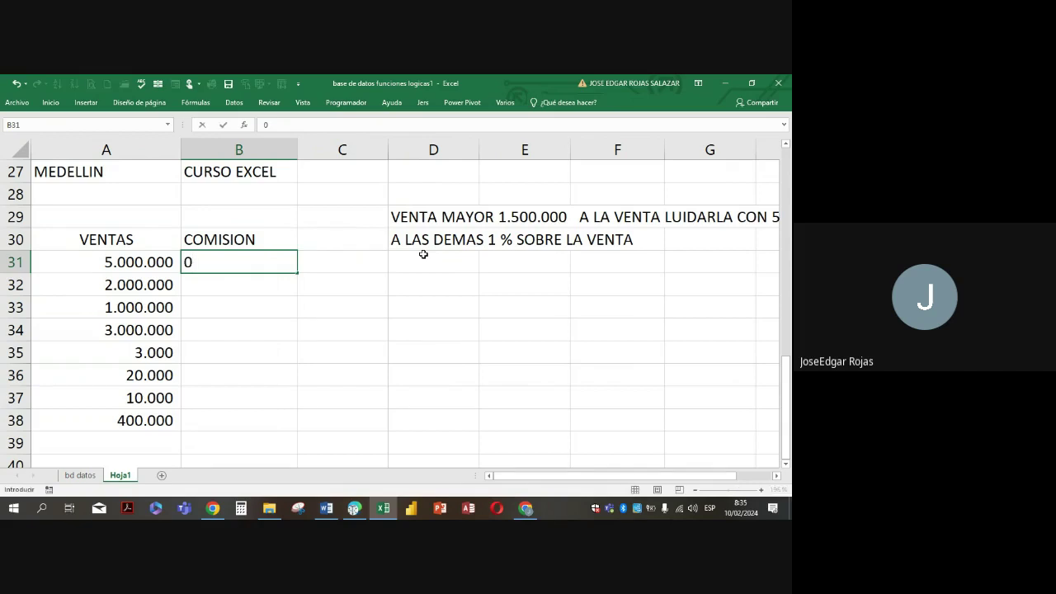
{"action": "key", "text": "BackSpace"}
Begin the B31 formula as =SI(A31>1500000; using cell A31 as the condition
{"action": "type", "text": "="}
{"action": "type", "text": "SI("}
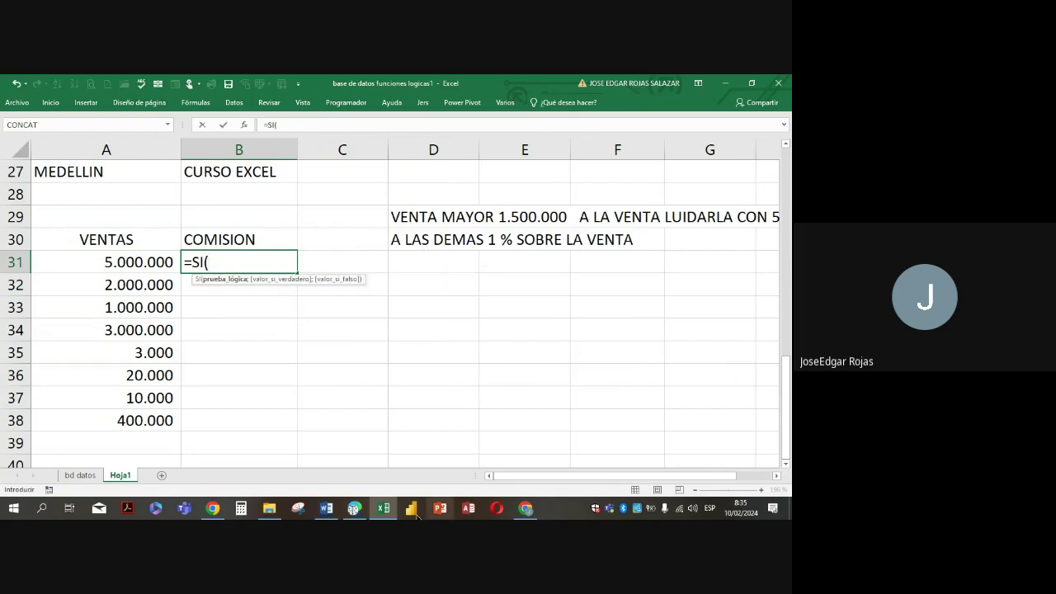
{"action": "mouse_move", "coordinate": [387, 515]}
{"action": "left_click", "coordinate": [123, 261]}
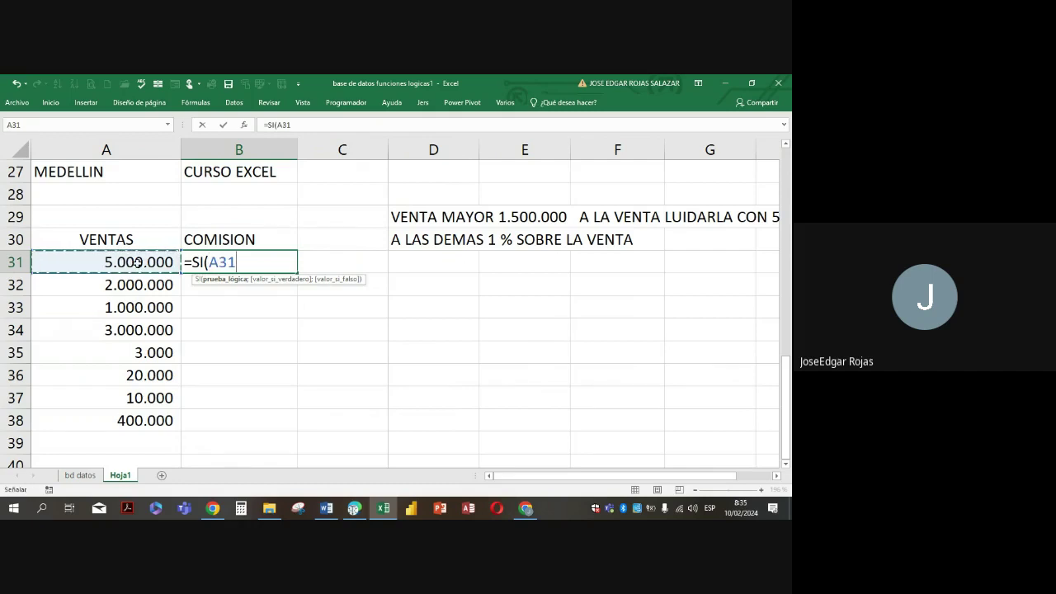
{"action": "type", "text": ">"}
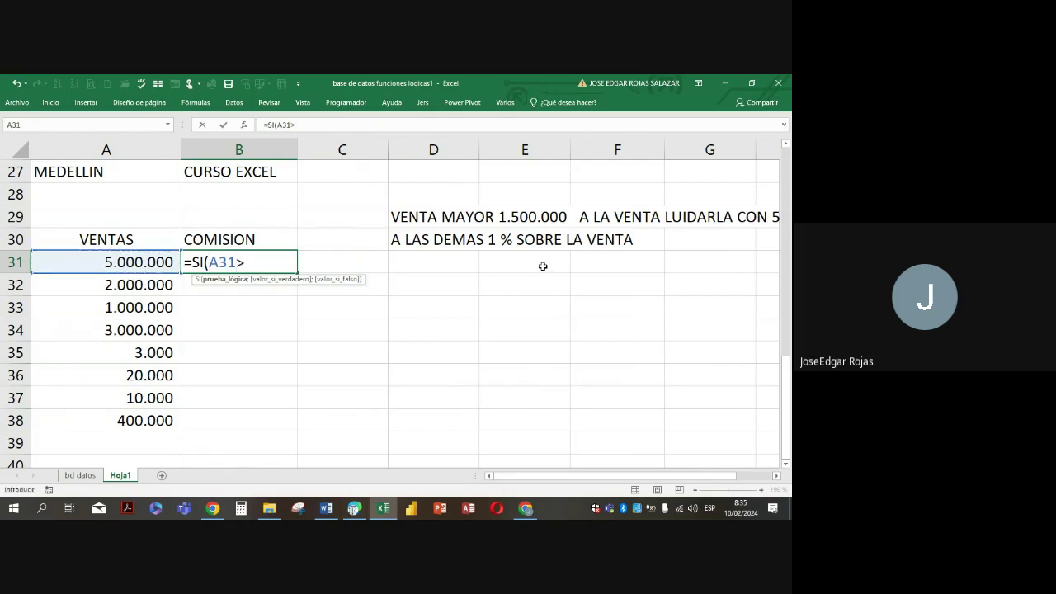
{"action": "type", "text": "1500000"}
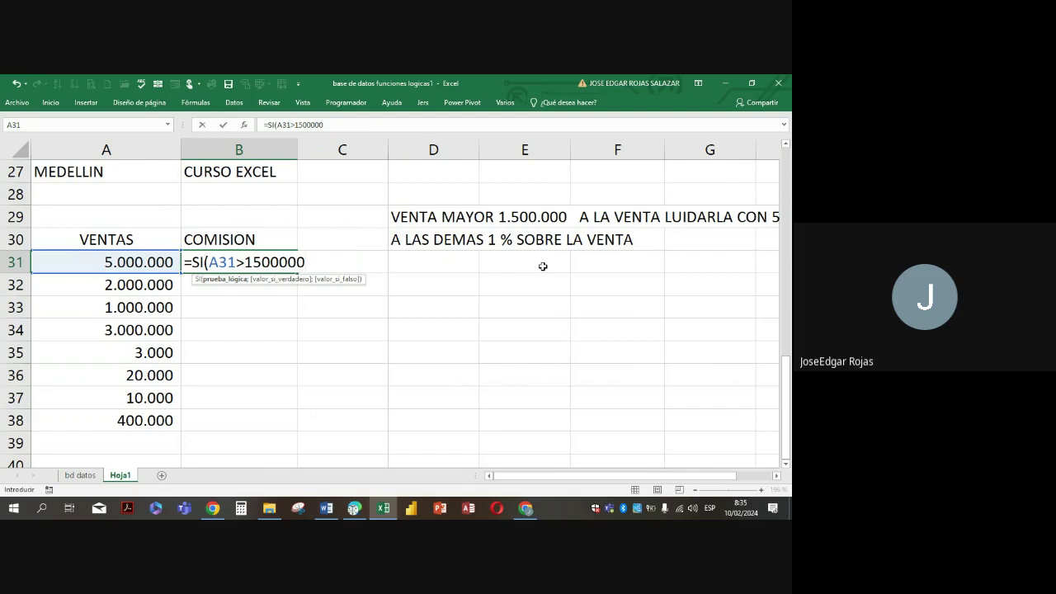
{"action": "type", "text": ";"}
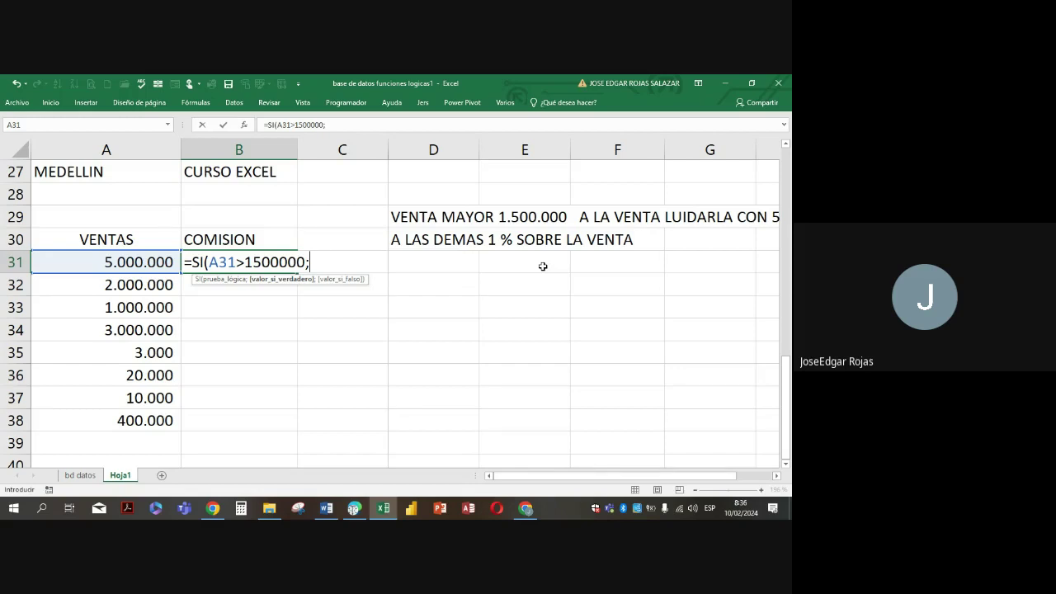
Complete B31 as =SI(A31>1500000;A31*5%;A31*1%) with the 5% and 1% branches
{"action": "type", "text": "A31"}
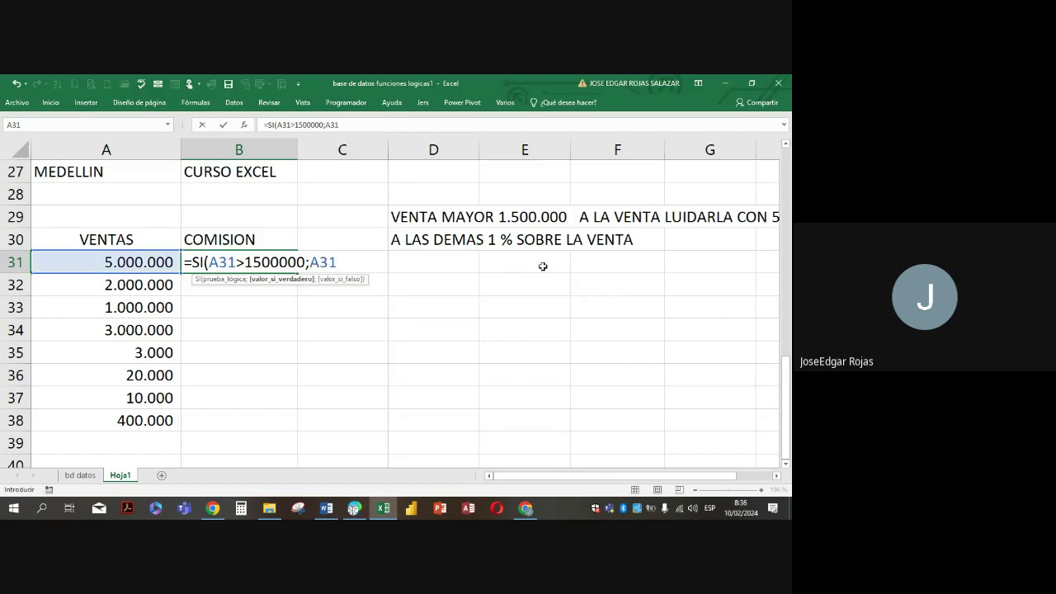
{"action": "type", "text": "*5%;"}
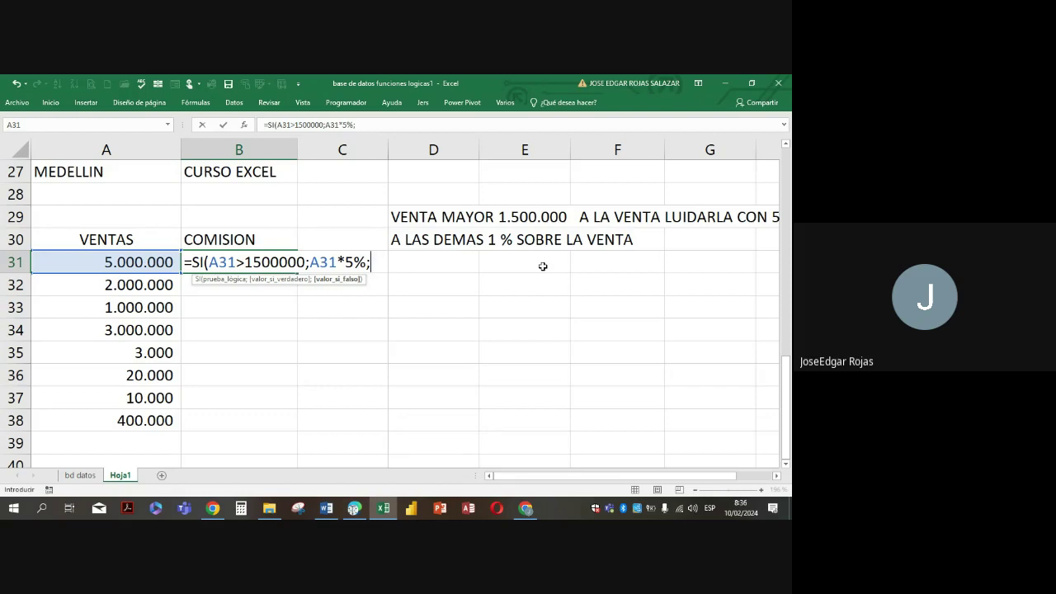
{"action": "type", "text": "A31*"}
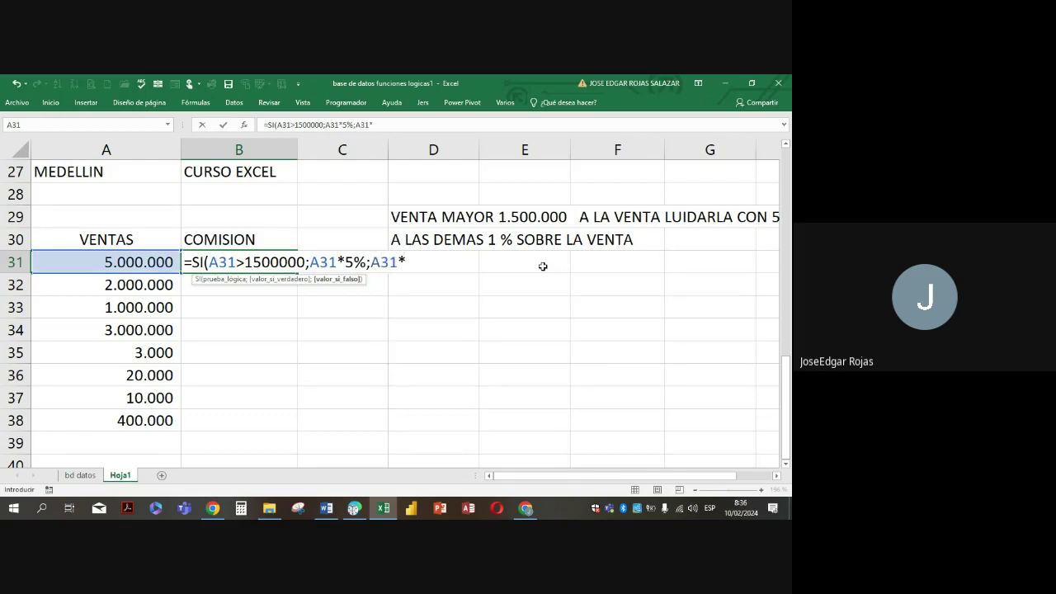
{"action": "type", "text": "1%)"}
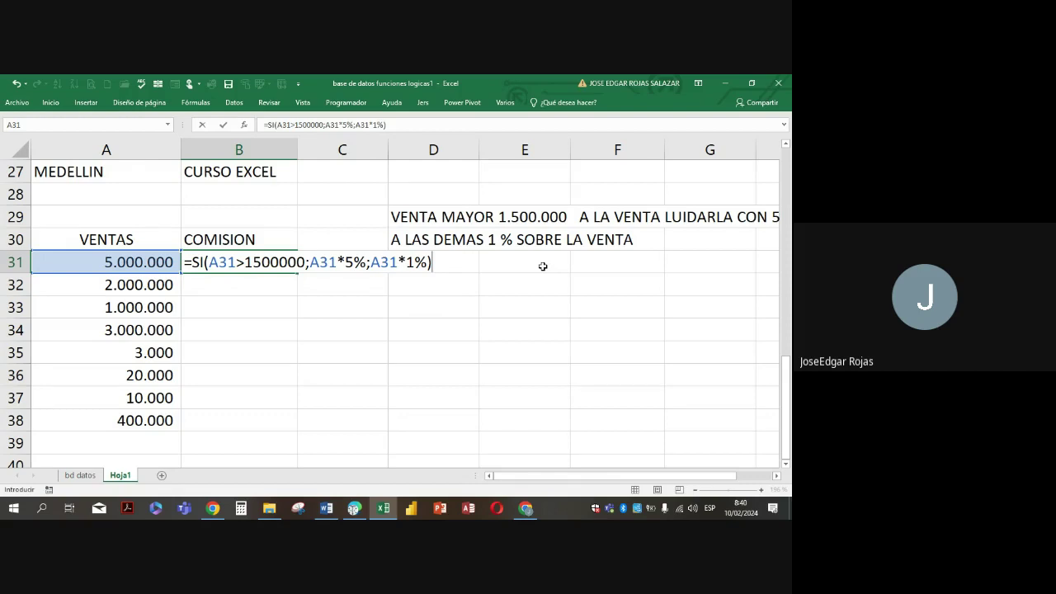
Commit =SI(A31>1500000;A31*5%;A31*1%) in B31 and fill it down to B38
{"action": "key", "text": "Return"}
{"action": "left_click", "coordinate": [255, 268]}
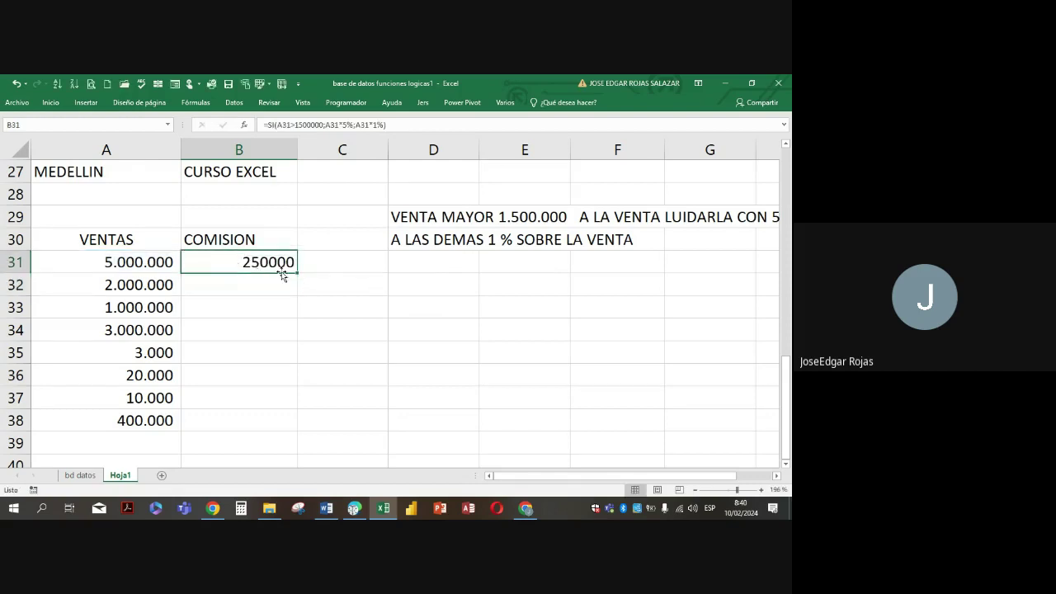
{"action": "left_click_drag", "start_coordinate": [297, 273], "coordinate": [283, 421]}
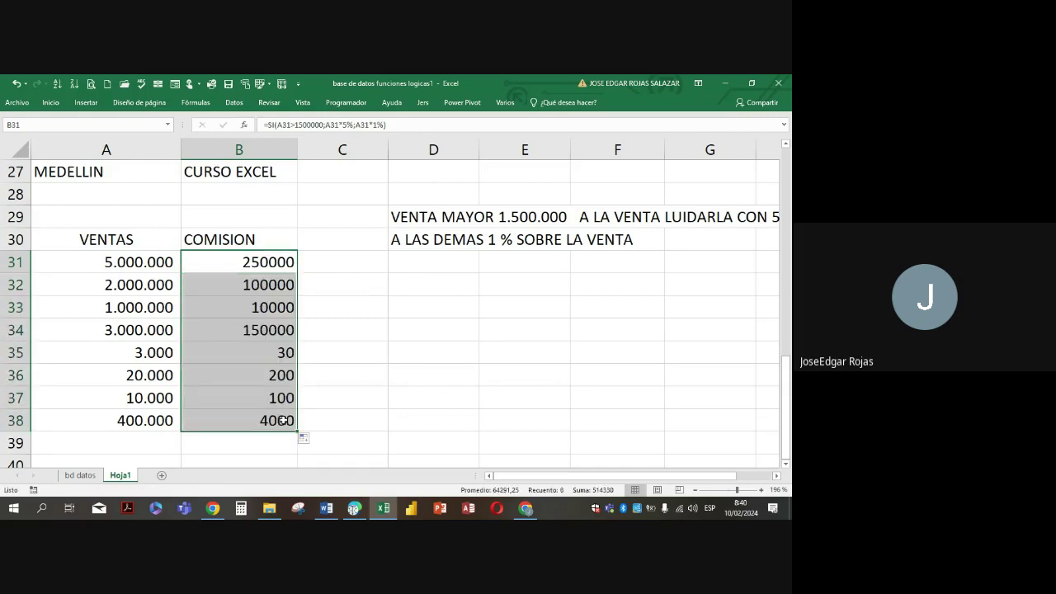
{"action": "left_click", "coordinate": [214, 262]}
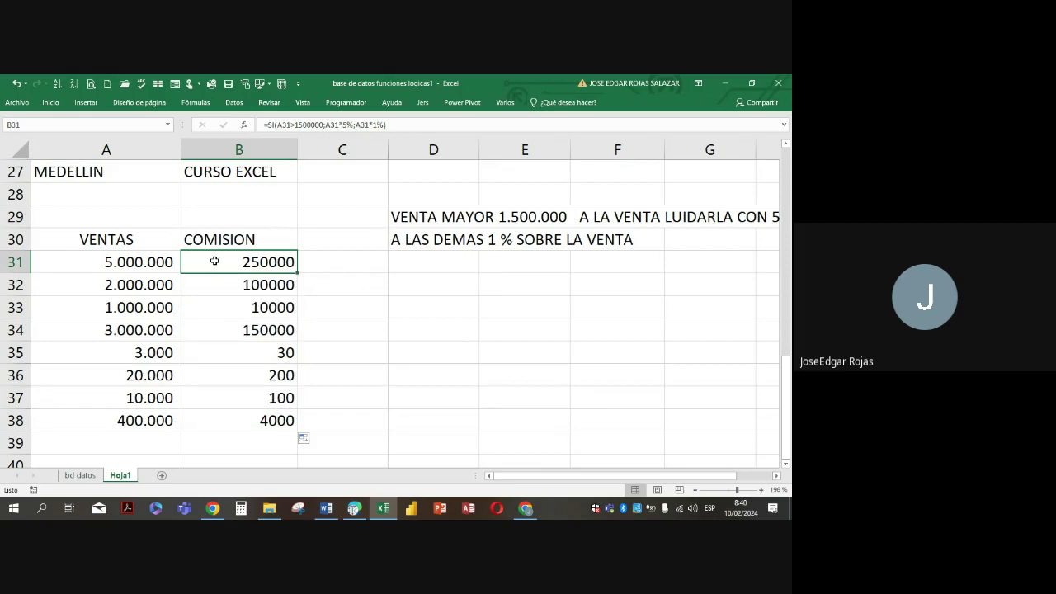
Enter =A31*5% in C31 as a simple 5% of the A31 sale
{"action": "left_click", "coordinate": [136, 264]}
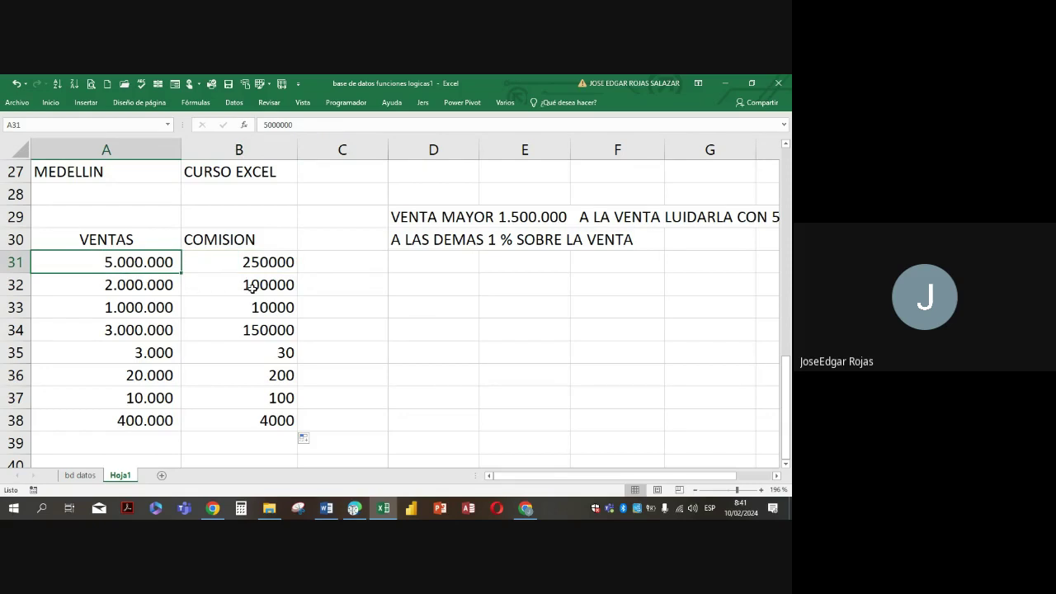
{"action": "key", "text": "Right"}
{"action": "left_click", "coordinate": [366, 266]}
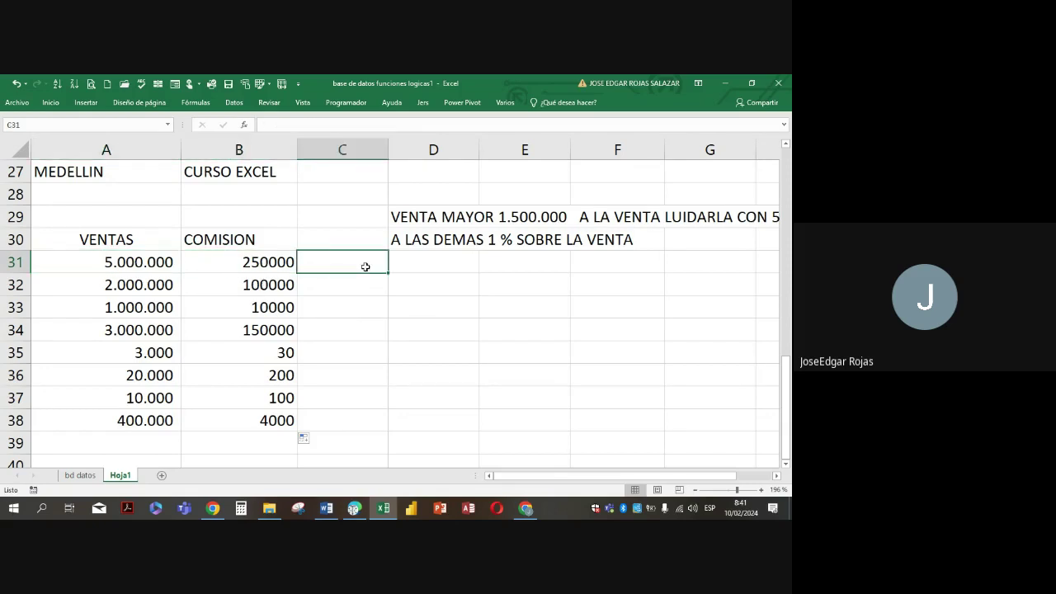
{"action": "type", "text": "="}
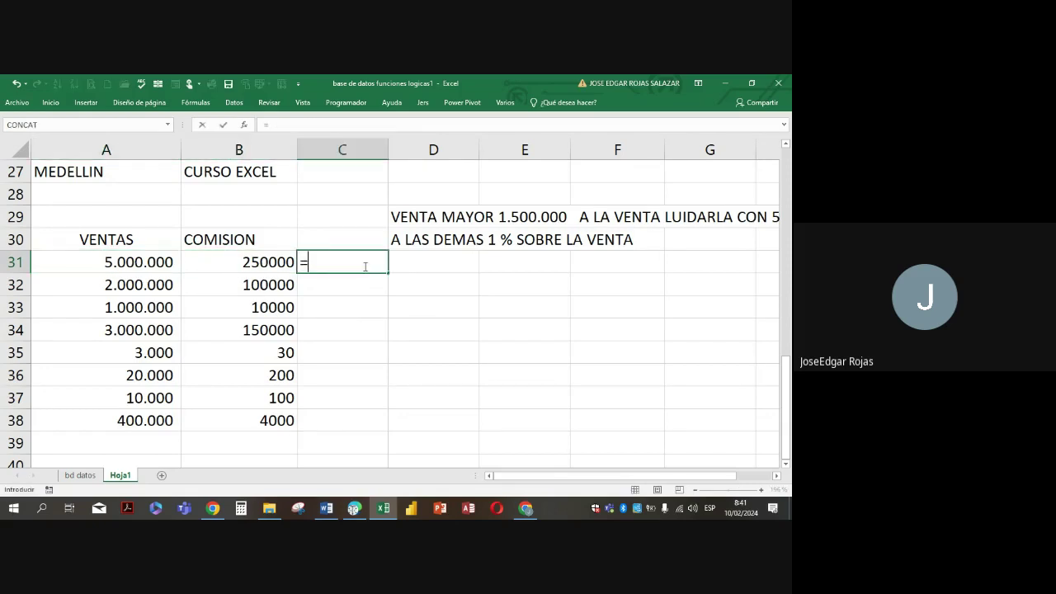
{"action": "left_click", "coordinate": [140, 262]}
{"action": "type", "text": "*"}
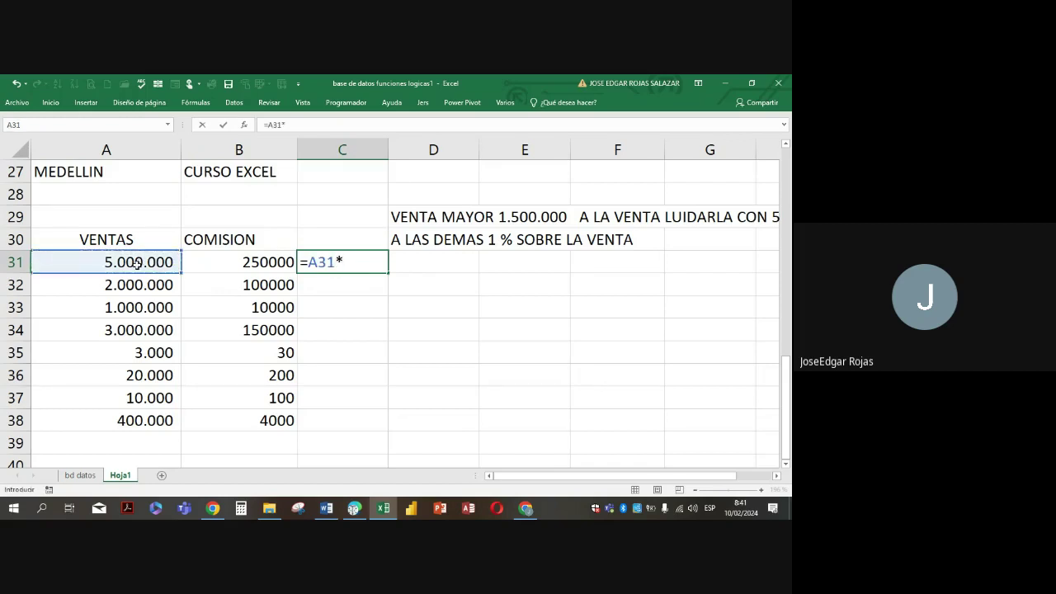
{"action": "type", "text": "5%"}
{"action": "key", "text": "Return"}
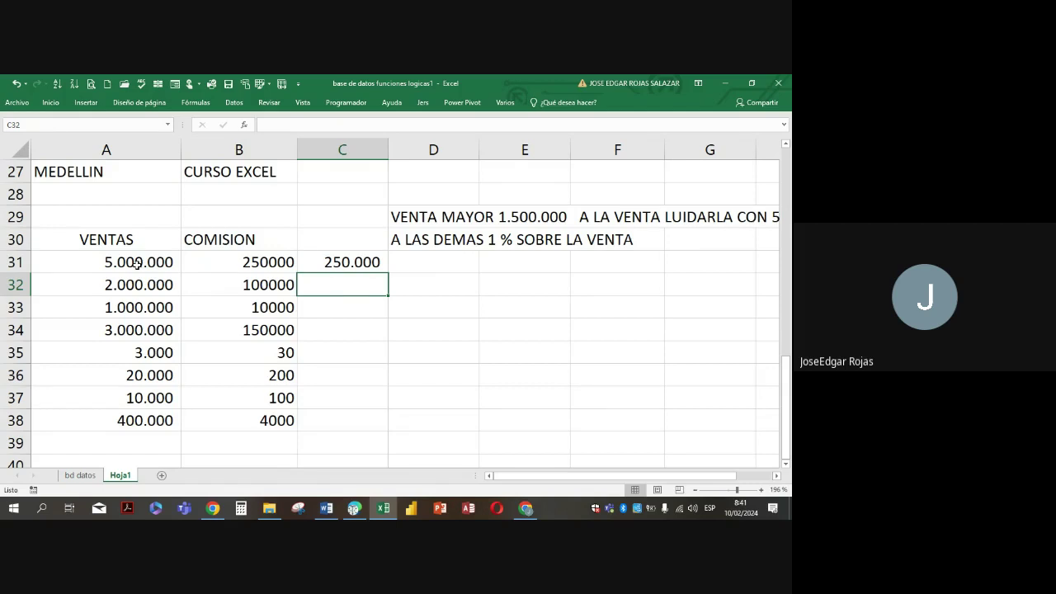
Test by changing A31 to 500000, then undo to restore 5.000.000 and C31's formula
{"action": "left_click", "coordinate": [239, 271]}
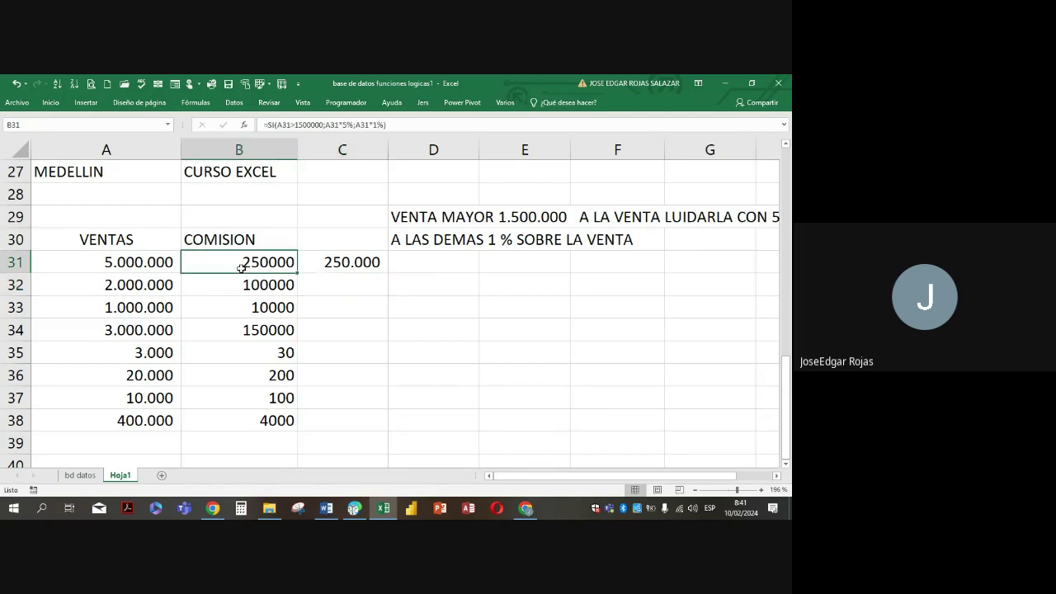
{"action": "left_click", "coordinate": [352, 262]}
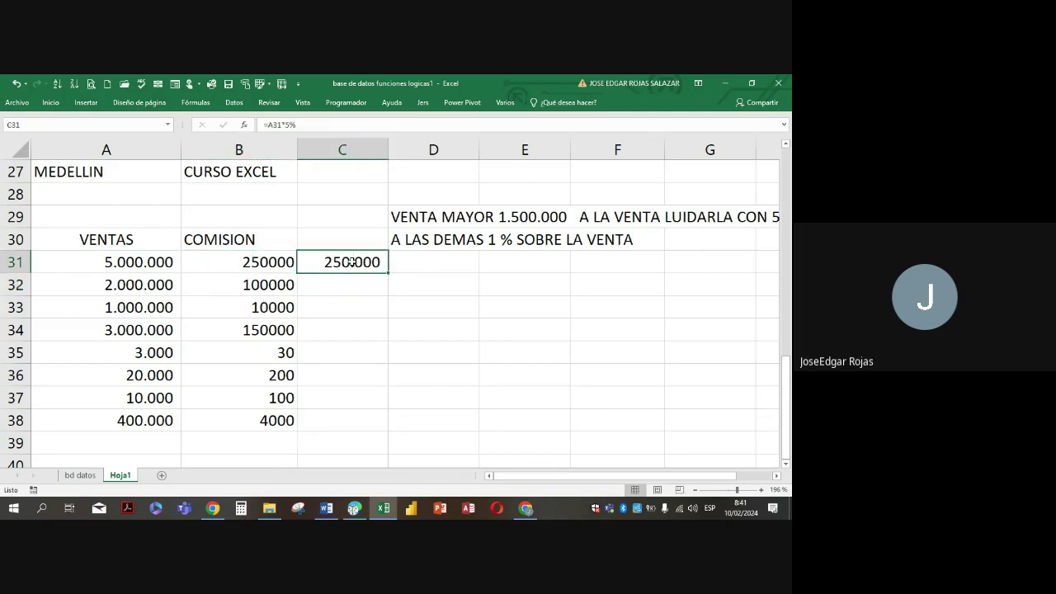
{"action": "key", "text": "Delete"}
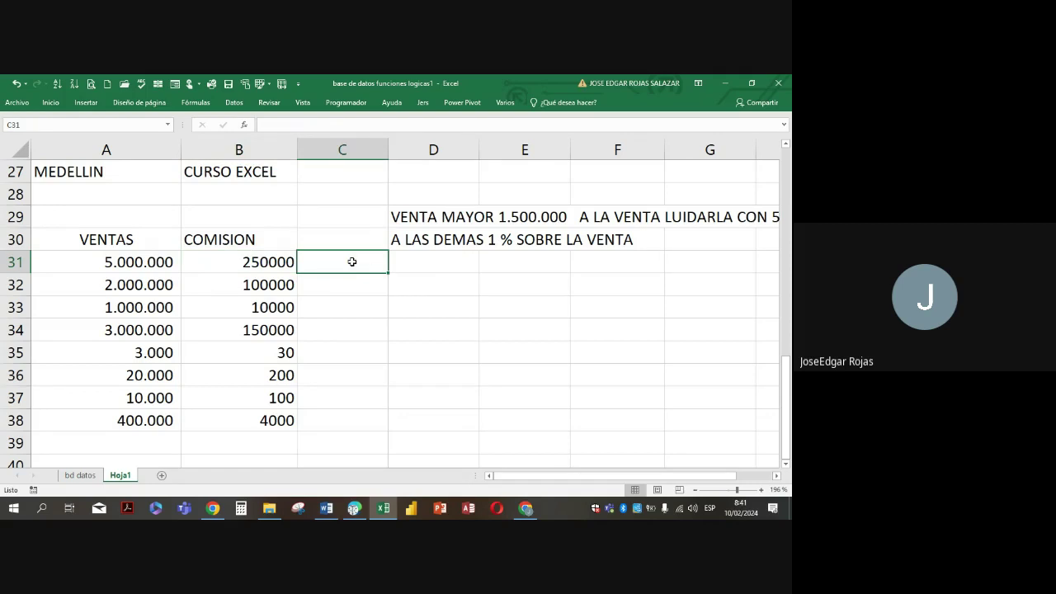
{"action": "left_click", "coordinate": [115, 263]}
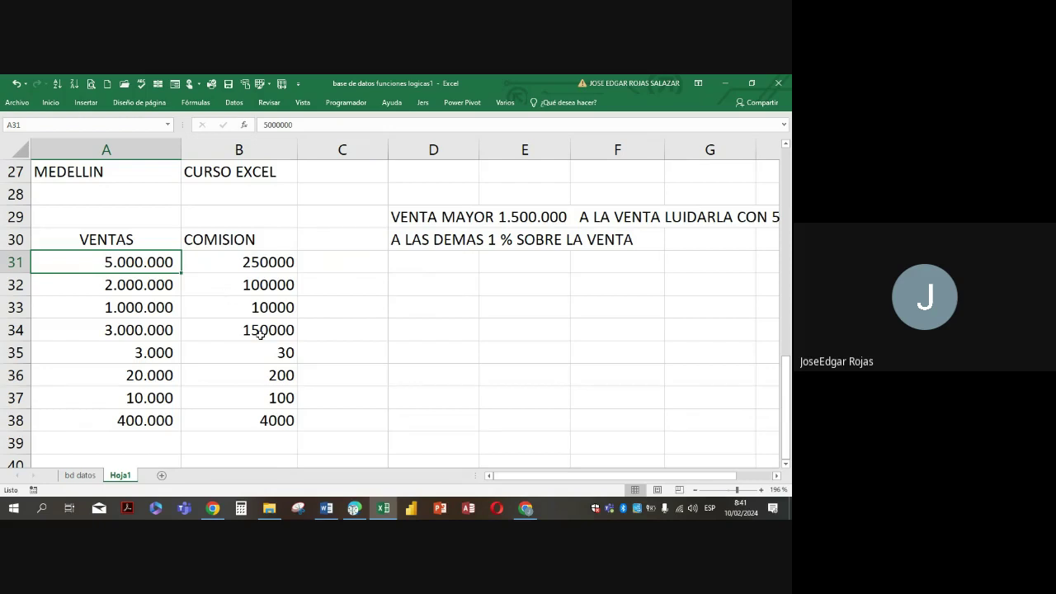
{"action": "type", "text": "500000"}
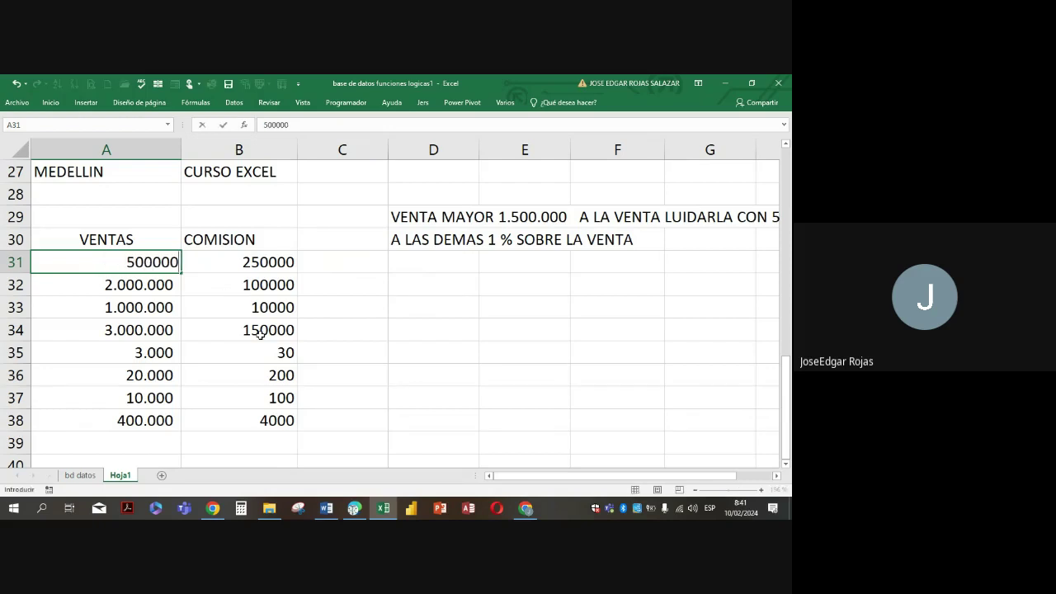
{"action": "key", "text": "Return"}
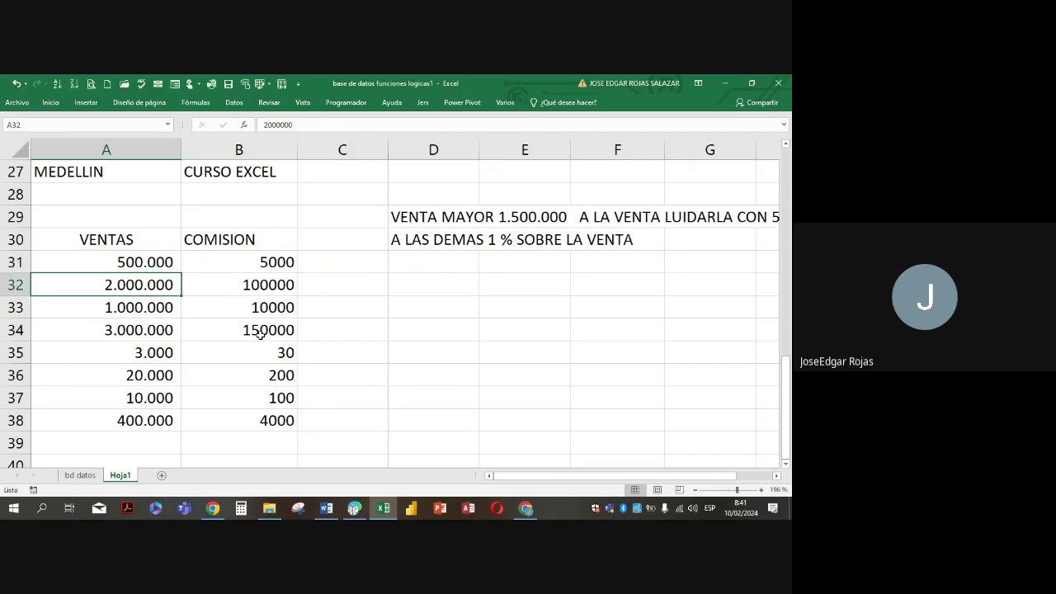
{"action": "left_click", "coordinate": [157, 263]}
{"action": "key", "text": "ctrl+z"}
{"action": "key", "text": "ctrl+z"}
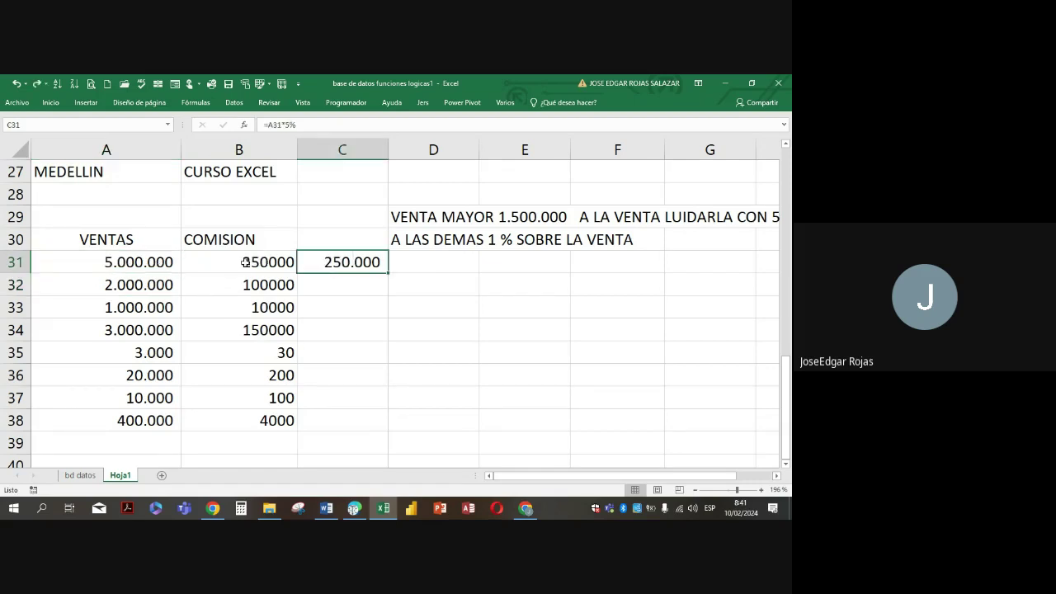
Format B31:B38 with Estilo millares and no decimals, e.g. 250.000 and 4.000
{"action": "left_click_drag", "start_coordinate": [239, 262], "coordinate": [247, 417]}
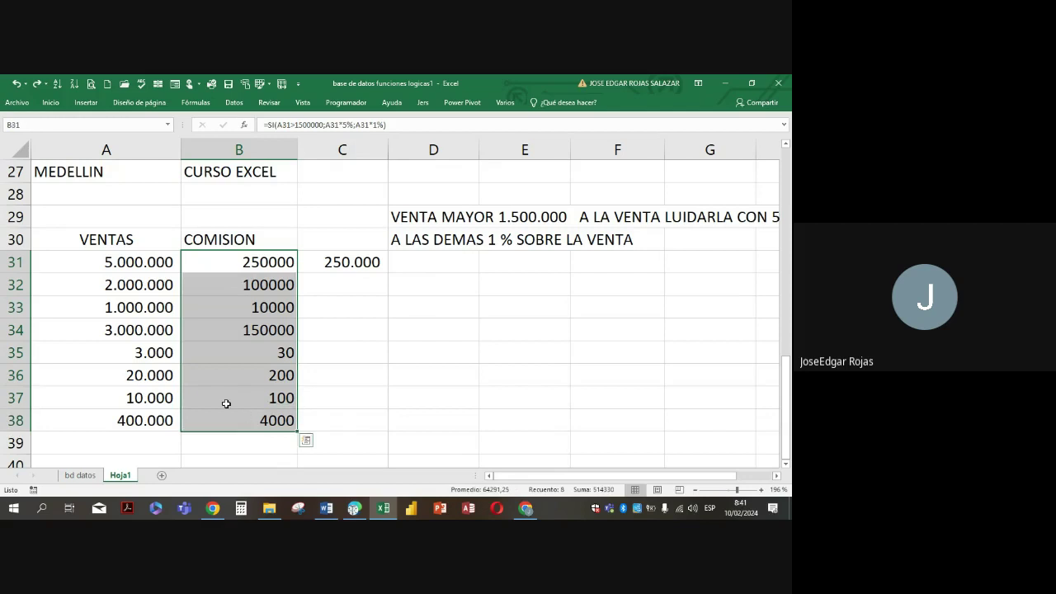
{"action": "left_click", "coordinate": [51, 109]}
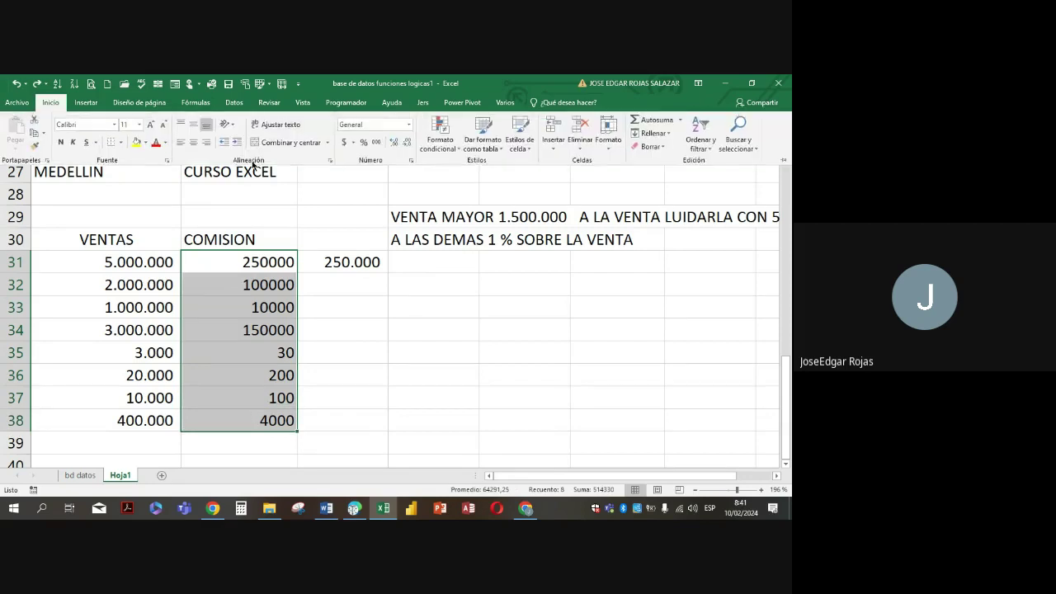
{"action": "left_click", "coordinate": [376, 143]}
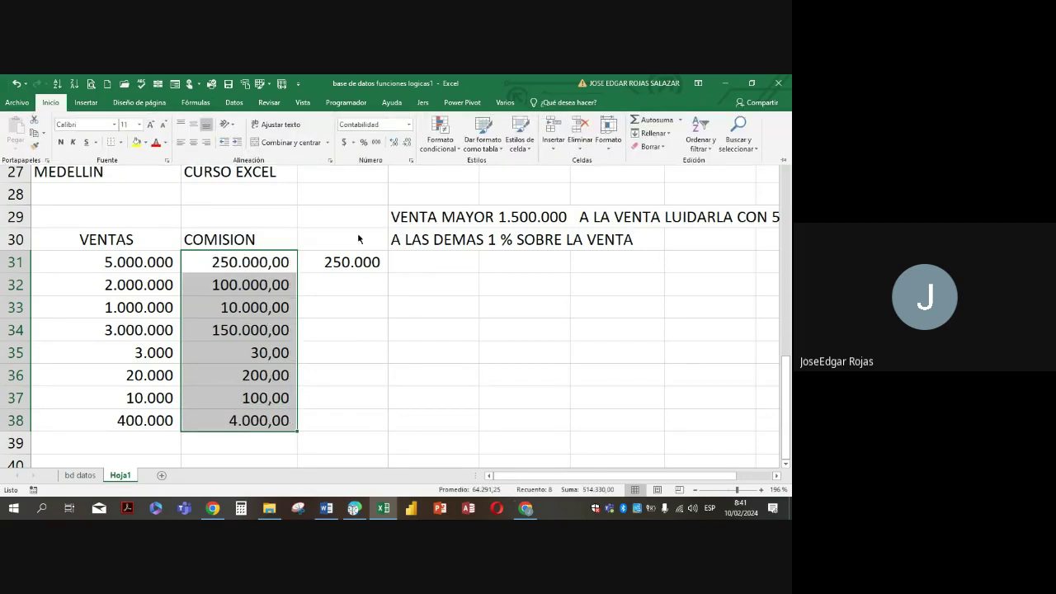
{"action": "left_click", "coordinate": [407, 145]}
{"action": "left_click", "coordinate": [407, 145]}
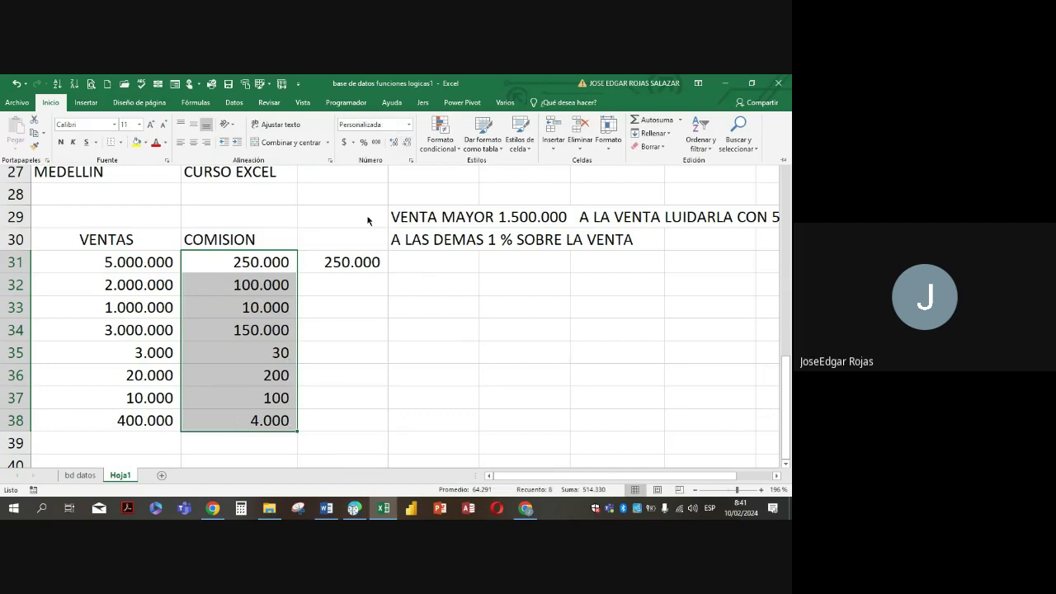
{"action": "left_click", "coordinate": [375, 350]}
{"action": "left_click", "coordinate": [375, 352]}
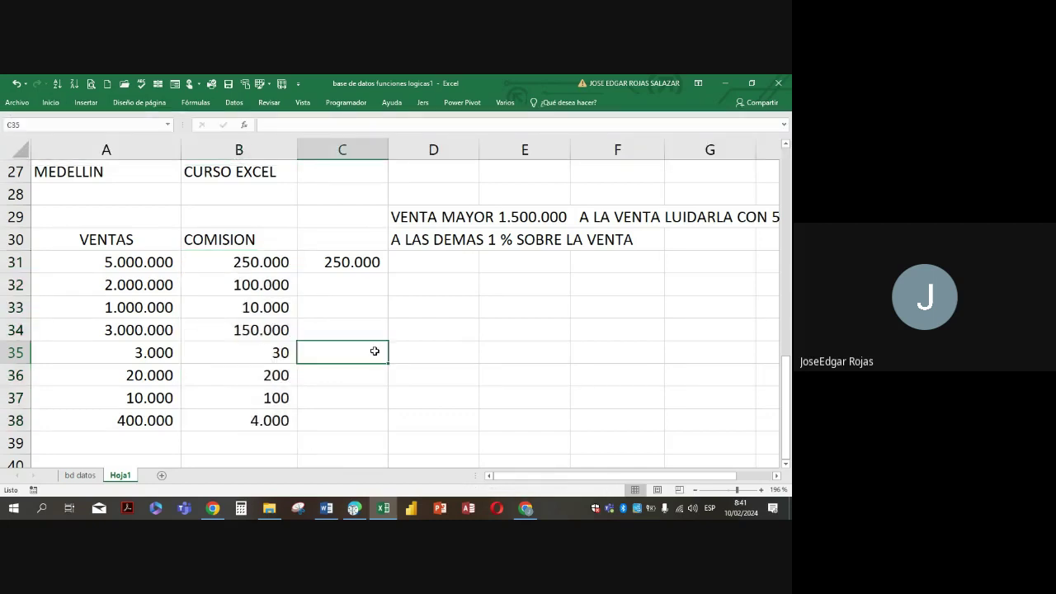
{"action": "left_click", "coordinate": [253, 262]}
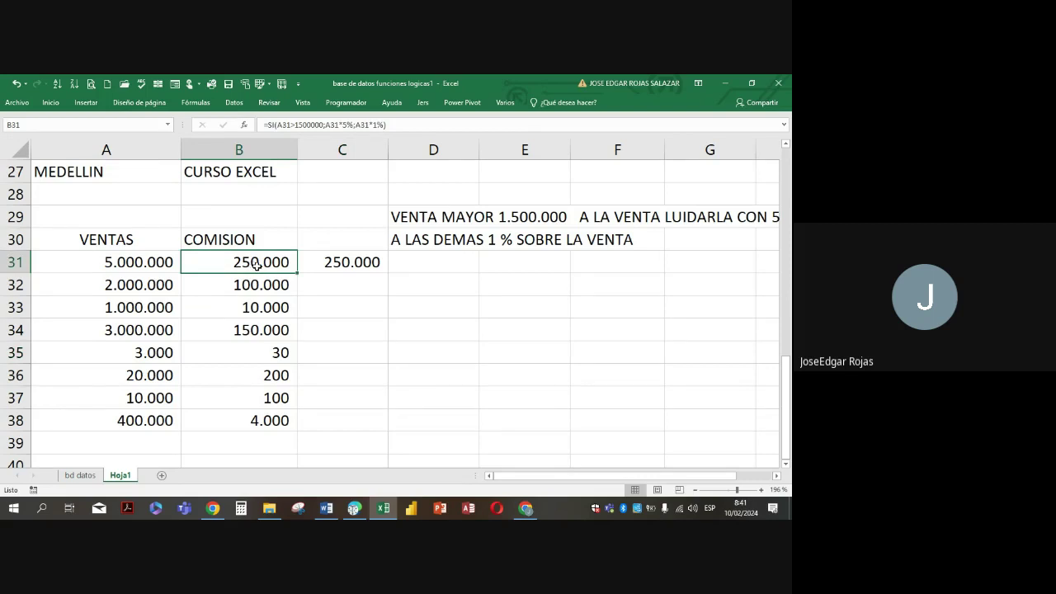
{"action": "double_click", "coordinate": [256, 264]}
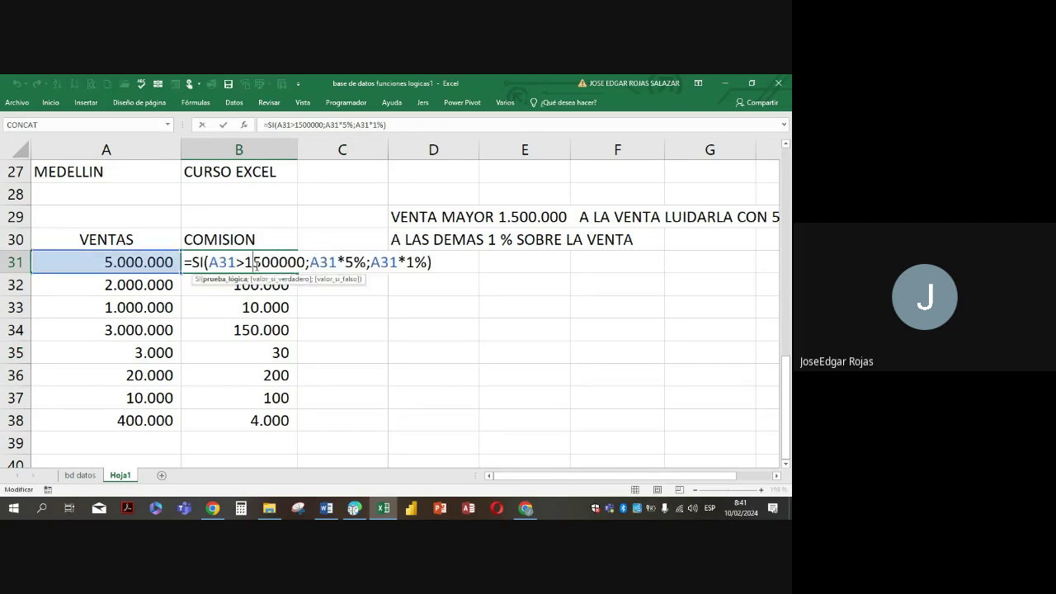
{"action": "left_click", "coordinate": [493, 390]}
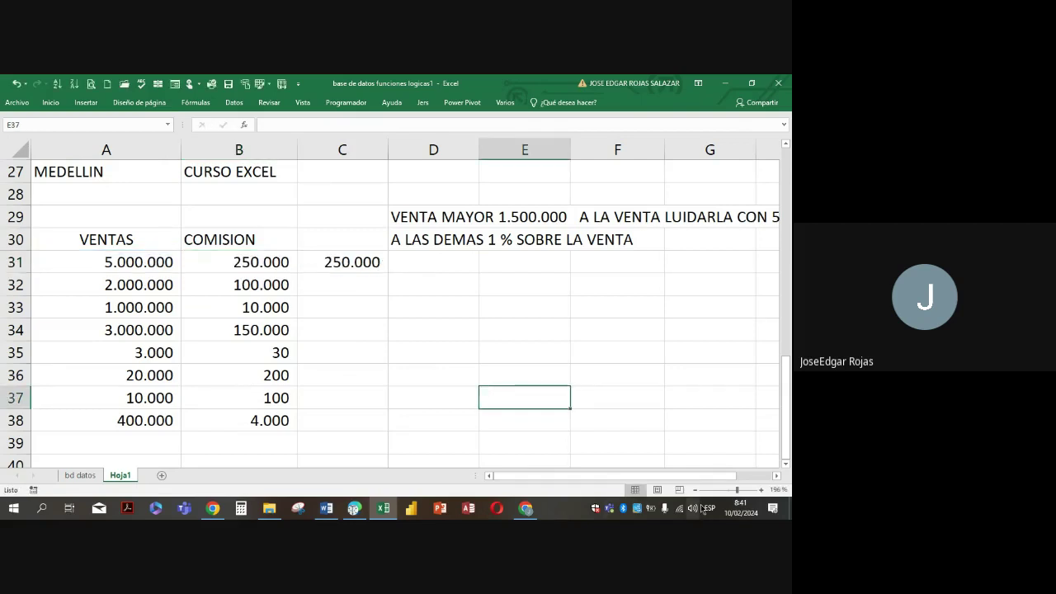
{"action": "left_click_drag", "start_coordinate": [738, 490], "coordinate": [743, 493]}
{"action": "double_click", "coordinate": [135, 273]}
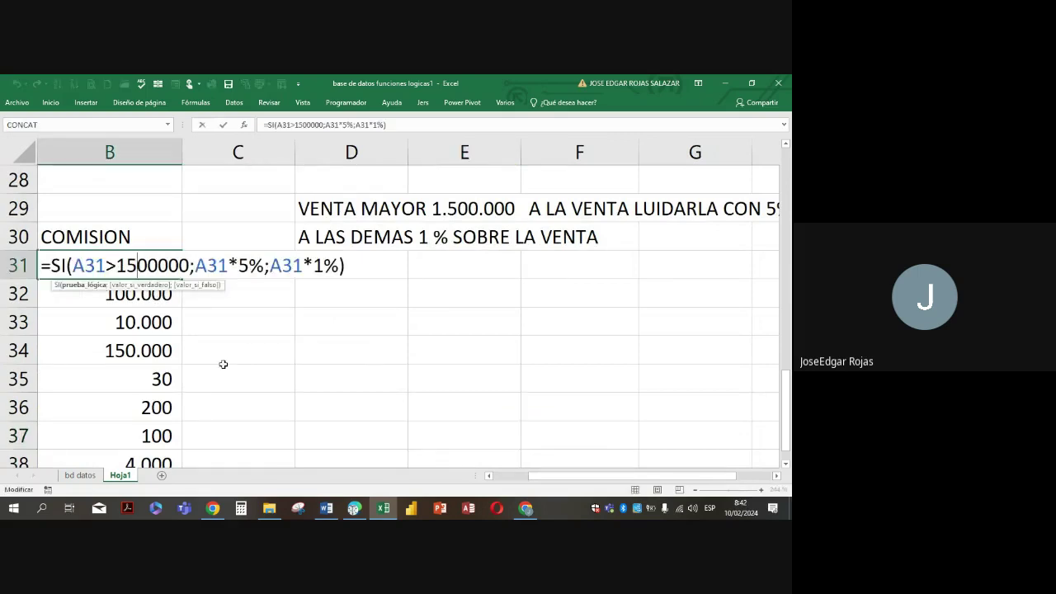
{"action": "left_click", "coordinate": [489, 478]}
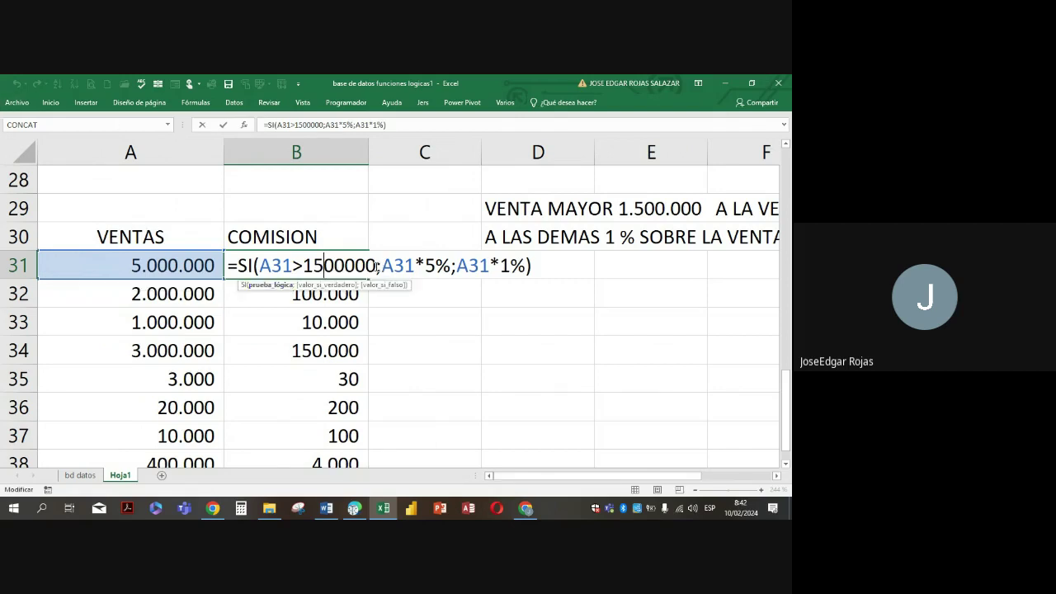
{"action": "left_click_drag", "start_coordinate": [377, 266], "coordinate": [272, 267]}
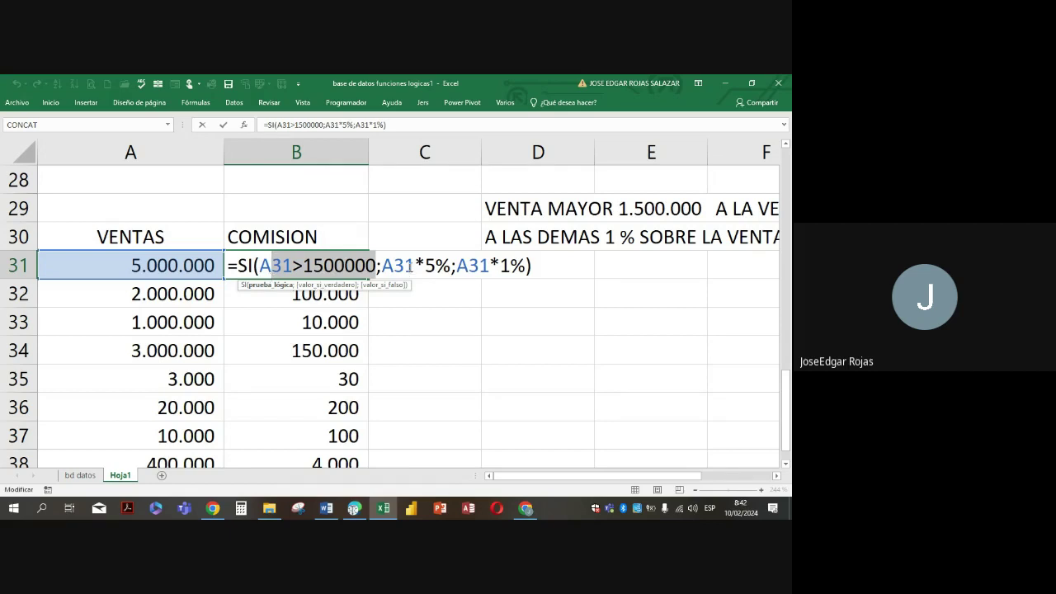
{"action": "left_click_drag", "start_coordinate": [382, 265], "coordinate": [452, 268]}
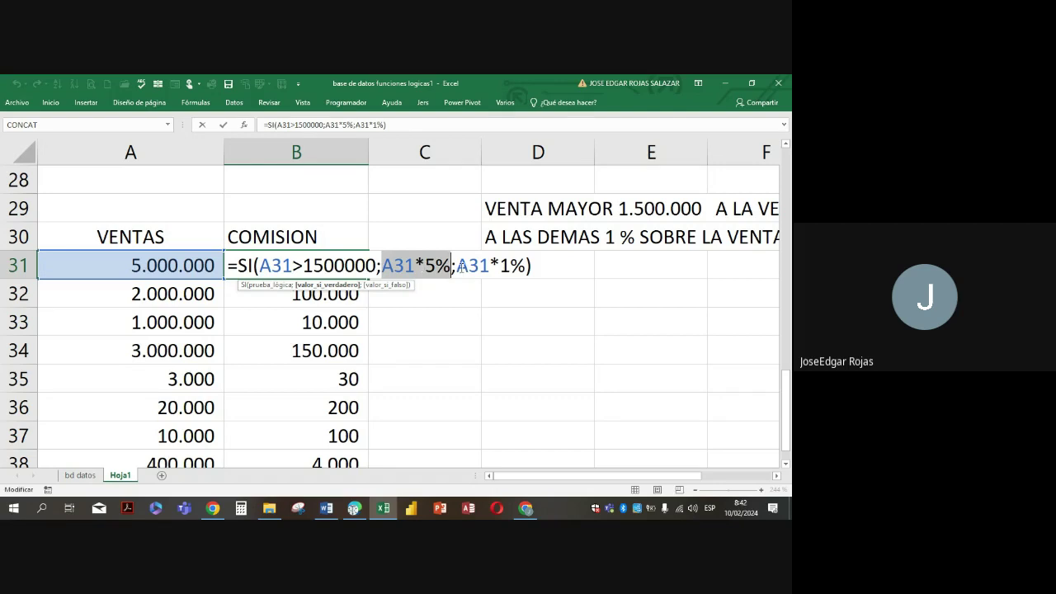
{"action": "left_click_drag", "start_coordinate": [458, 266], "coordinate": [521, 269]}
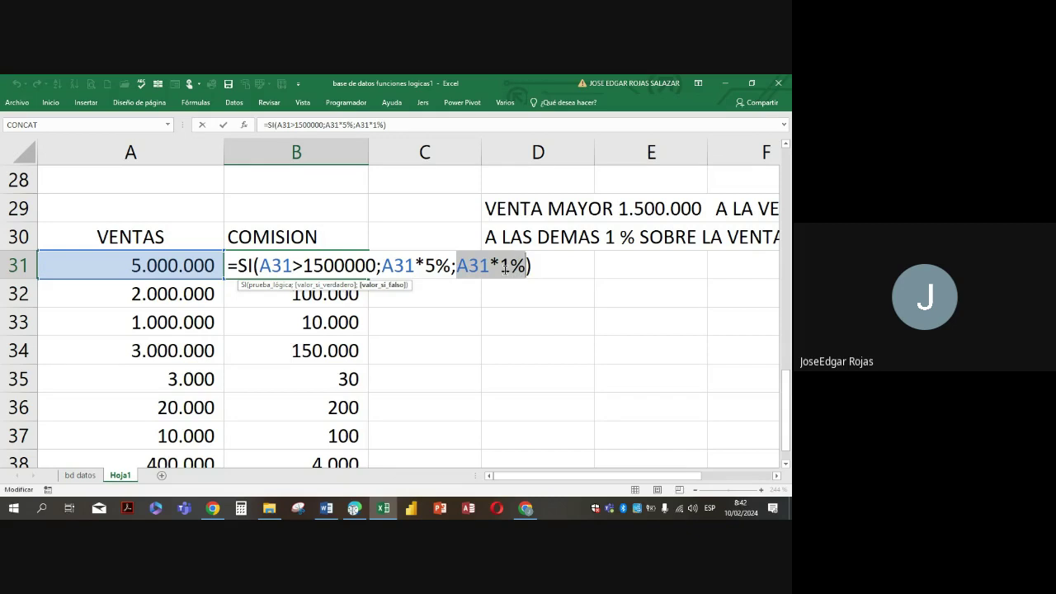
{"action": "key", "text": "ctrl+Return"}
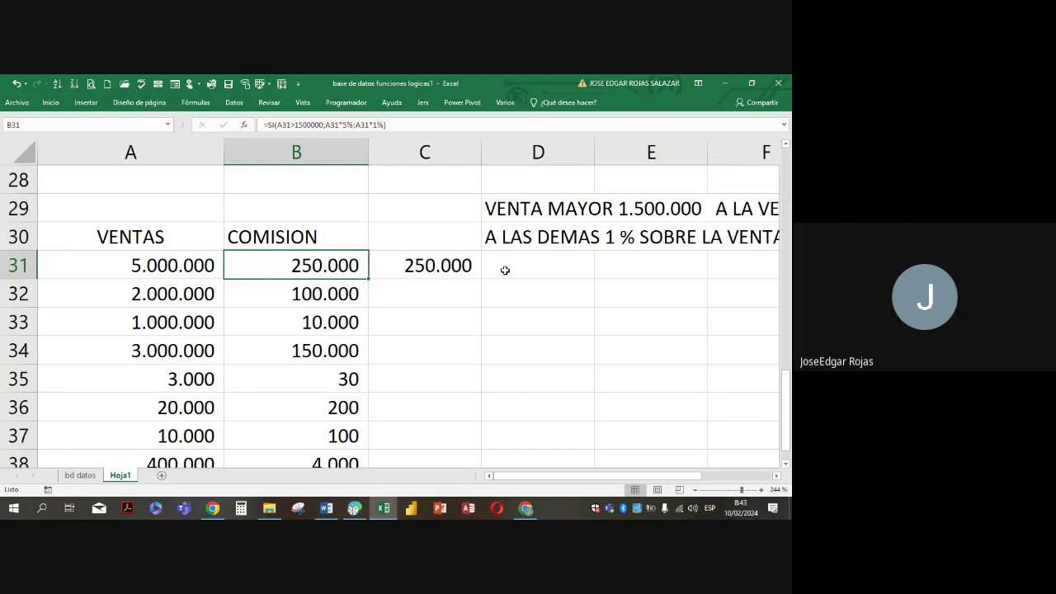
Change B31's false branch to 0, making it =SI(A31>1500000;A31*5%;0)
{"action": "double_click", "coordinate": [283, 265]}
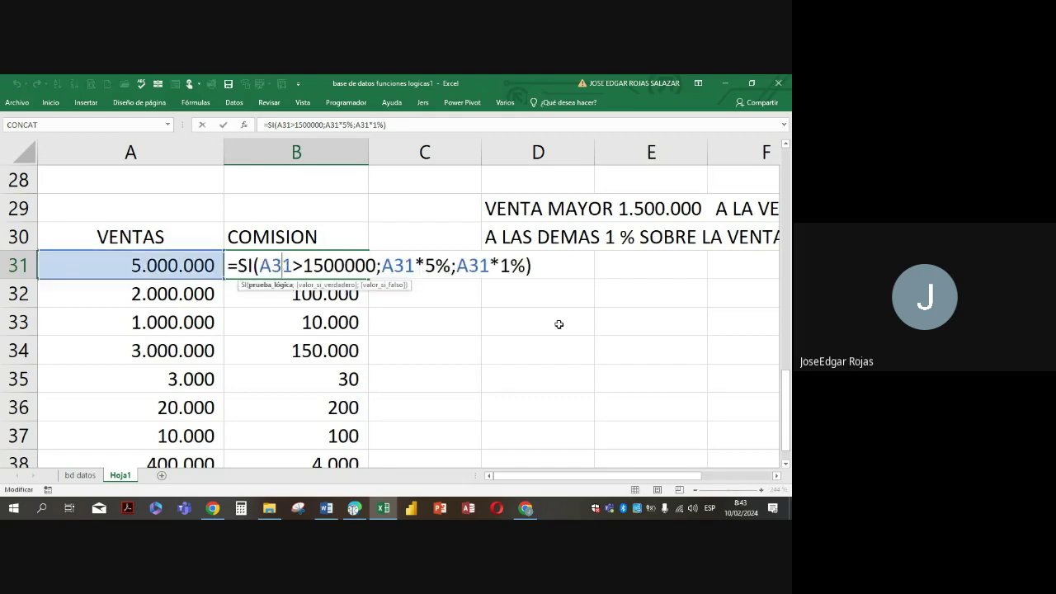
{"action": "left_click", "coordinate": [526, 266]}
{"action": "key", "text": "BackSpace"}
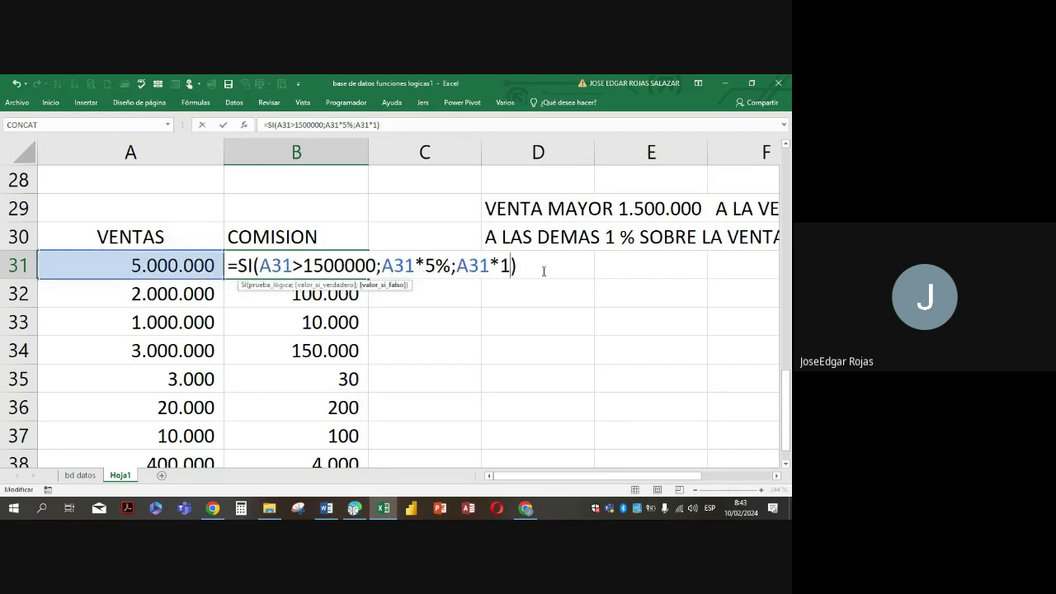
{"action": "key", "text": "BackSpace"}
{"action": "key", "text": "BackSpace"}
{"action": "key", "text": "BackSpace"}
{"action": "key", "text": "BackSpace"}
{"action": "key", "text": "BackSpace"}
{"action": "type", "text": "0"}
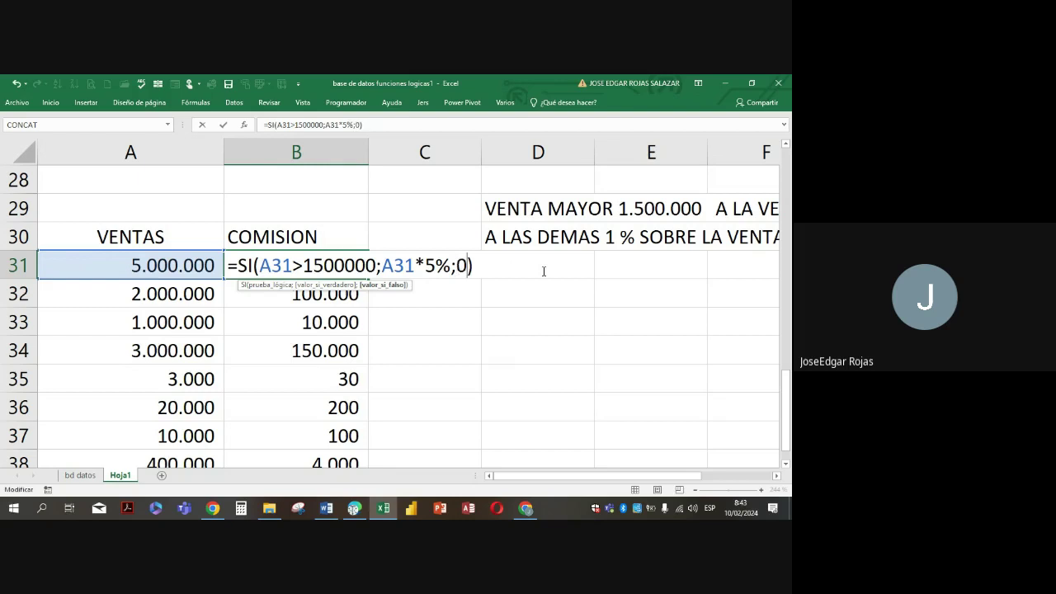
{"action": "key", "text": "Return"}
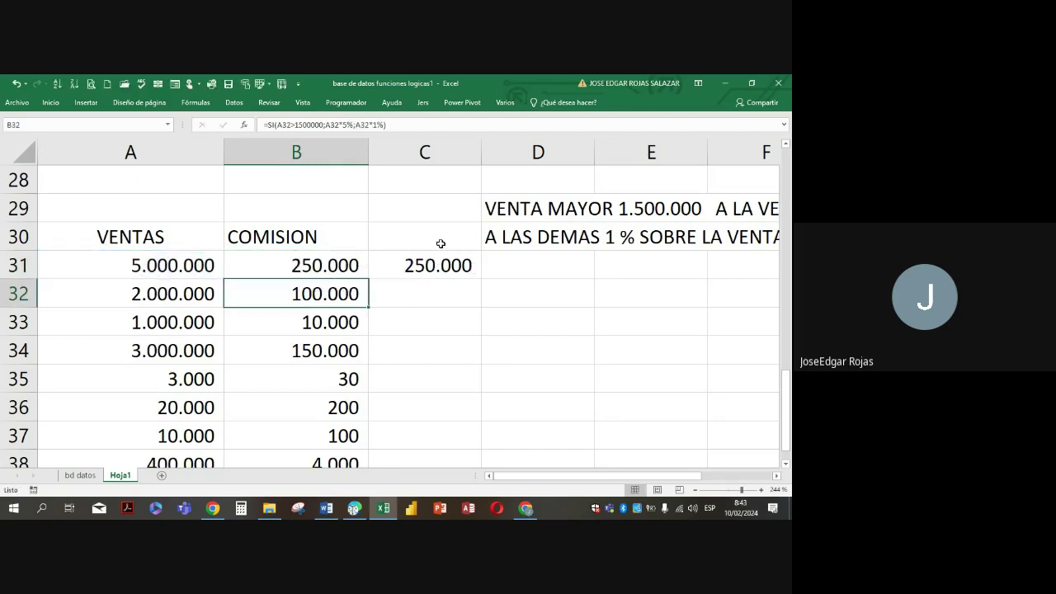
Fill the revised commission formula down to B38 so smaller sales show zero
{"action": "left_click", "coordinate": [344, 257]}
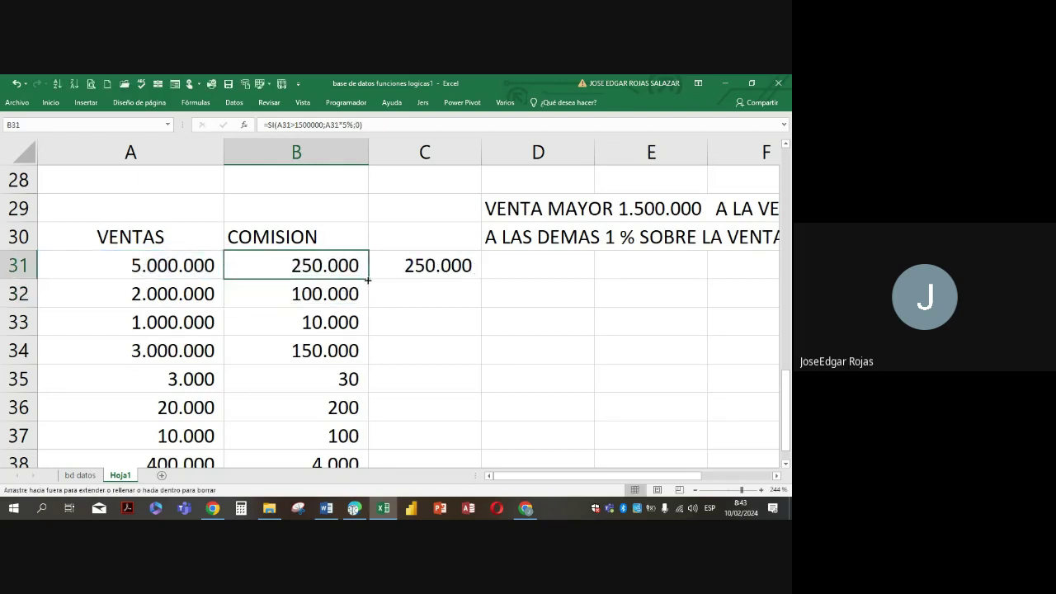
{"action": "double_click", "coordinate": [368, 280]}
{"action": "scroll", "coordinate": [385, 353], "scroll_direction": "down", "scroll_amount": 2}
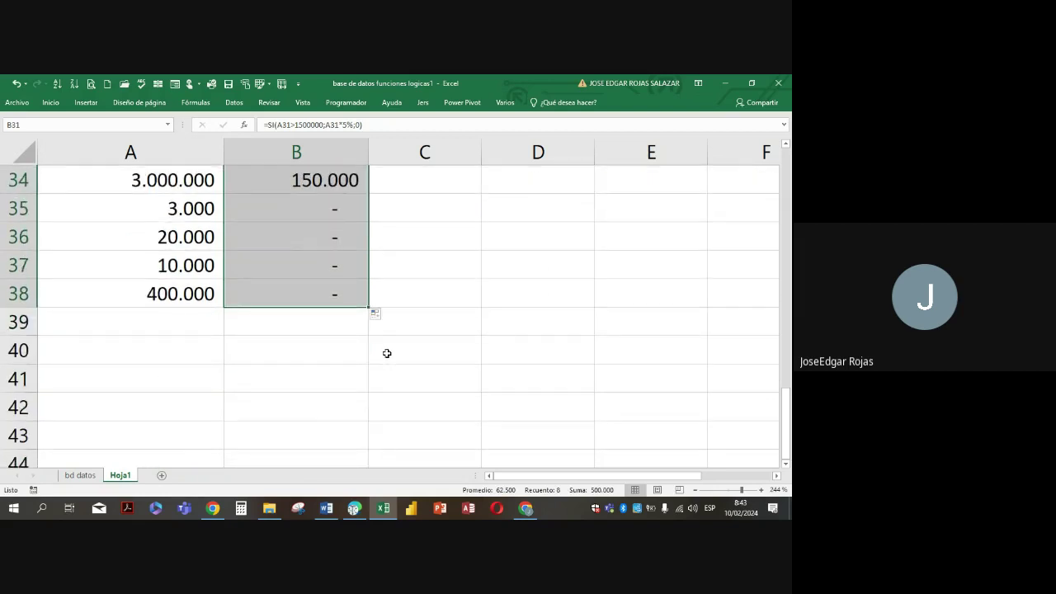
{"action": "scroll", "coordinate": [387, 354], "scroll_direction": "up", "scroll_amount": 3}
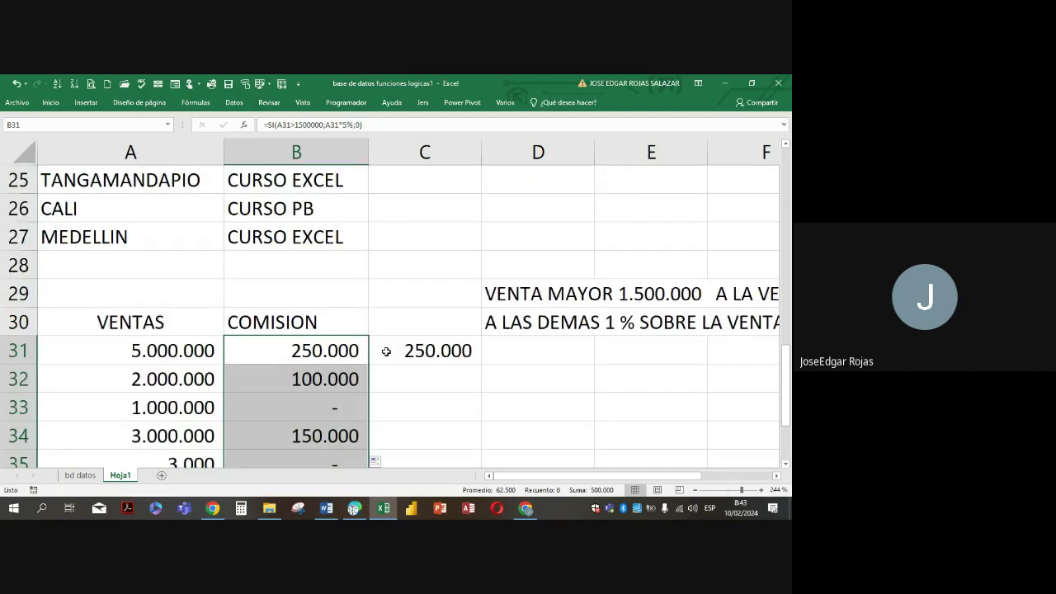
{"action": "scroll", "coordinate": [384, 351], "scroll_direction": "down", "scroll_amount": 1}
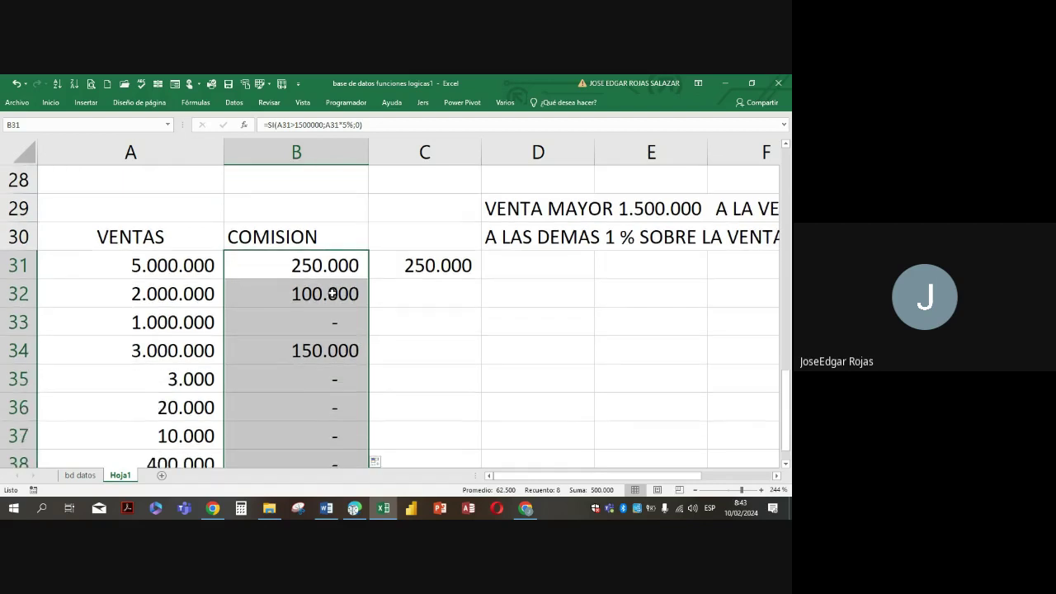
{"action": "double_click", "coordinate": [335, 269]}
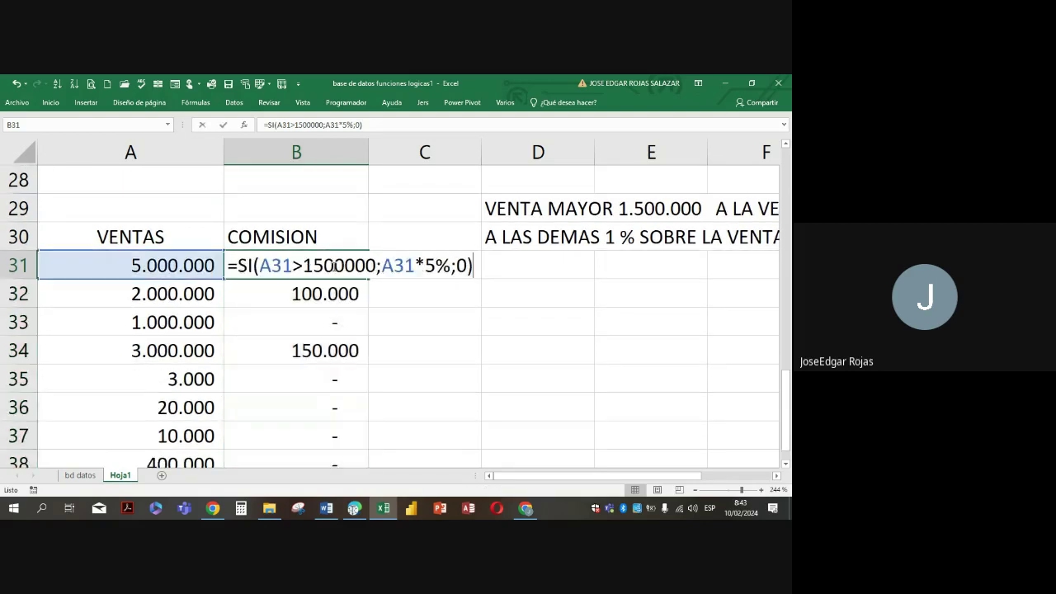
Edit B31 to =SI(A31>1500000;A31*5%;"") so smaller sales return blank
{"action": "left_click", "coordinate": [472, 266]}
{"action": "key", "text": "BackSpace"}
{"action": "type", "text": "\"\""}
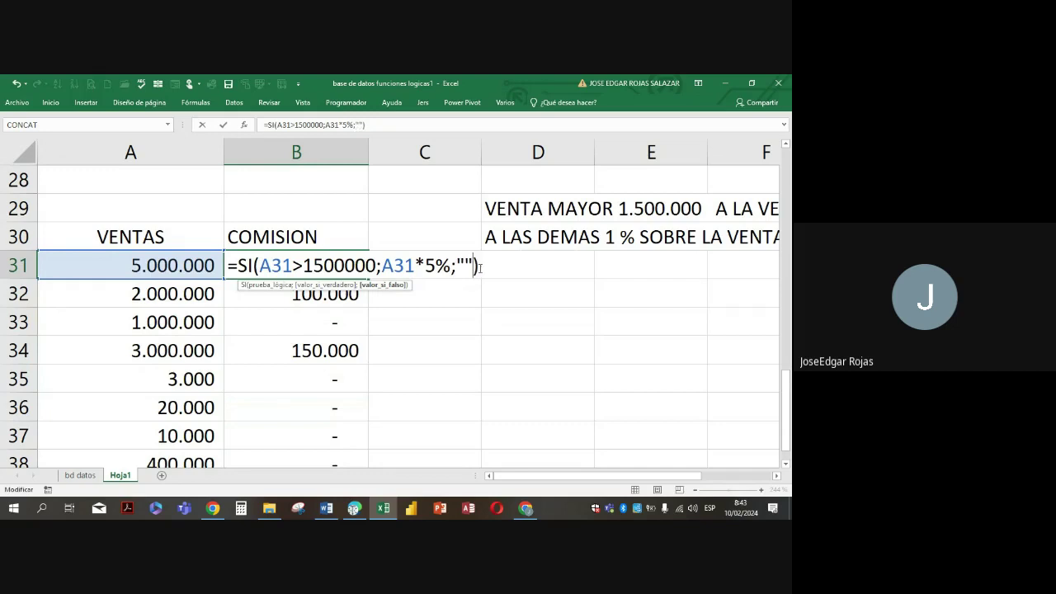
{"action": "key", "text": "Return"}
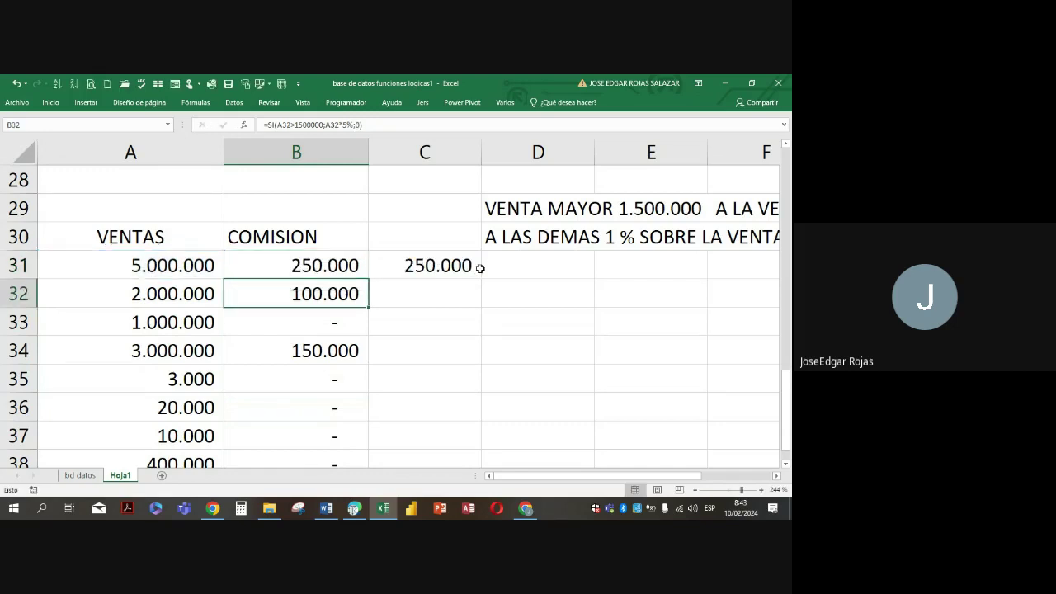
Fill the blank-result formula down to B38, then switch to the bd datos sheet
{"action": "left_click", "coordinate": [348, 257]}
{"action": "left_click_drag", "start_coordinate": [372, 272], "coordinate": [371, 420]}
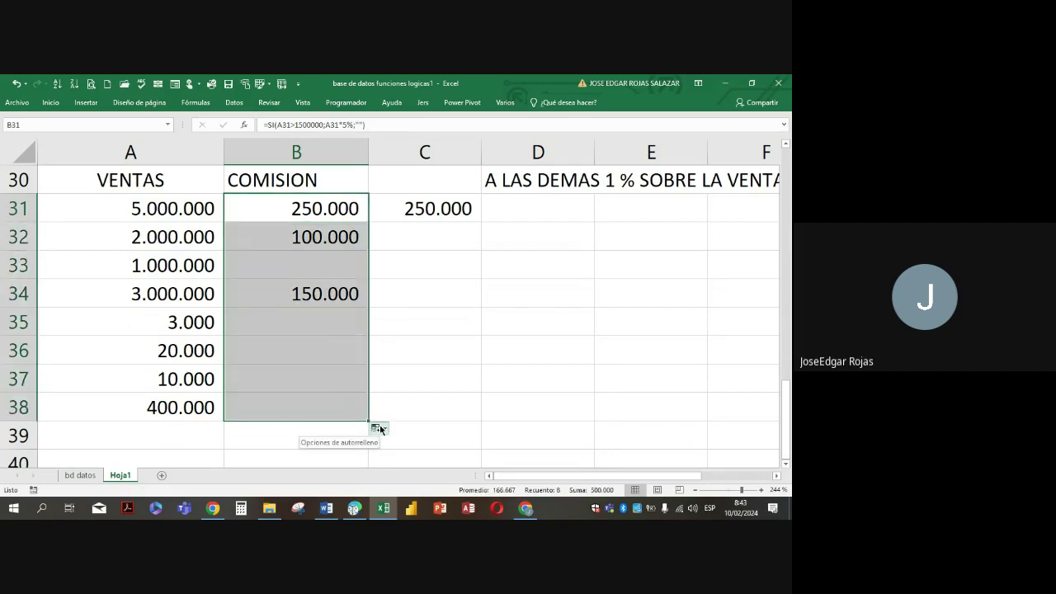
{"action": "left_click", "coordinate": [307, 384]}
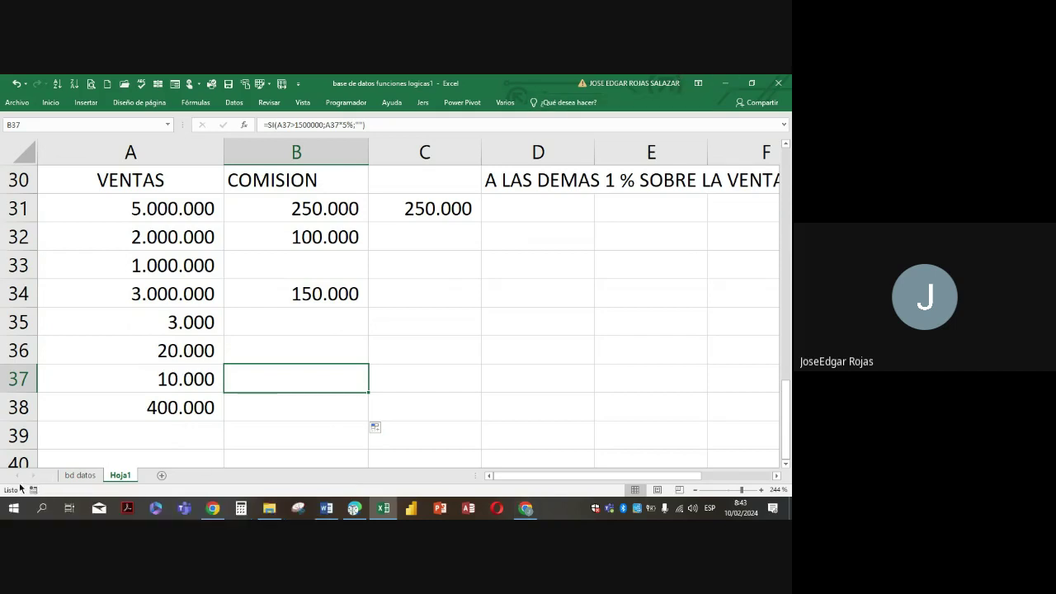
{"action": "left_click", "coordinate": [80, 476]}
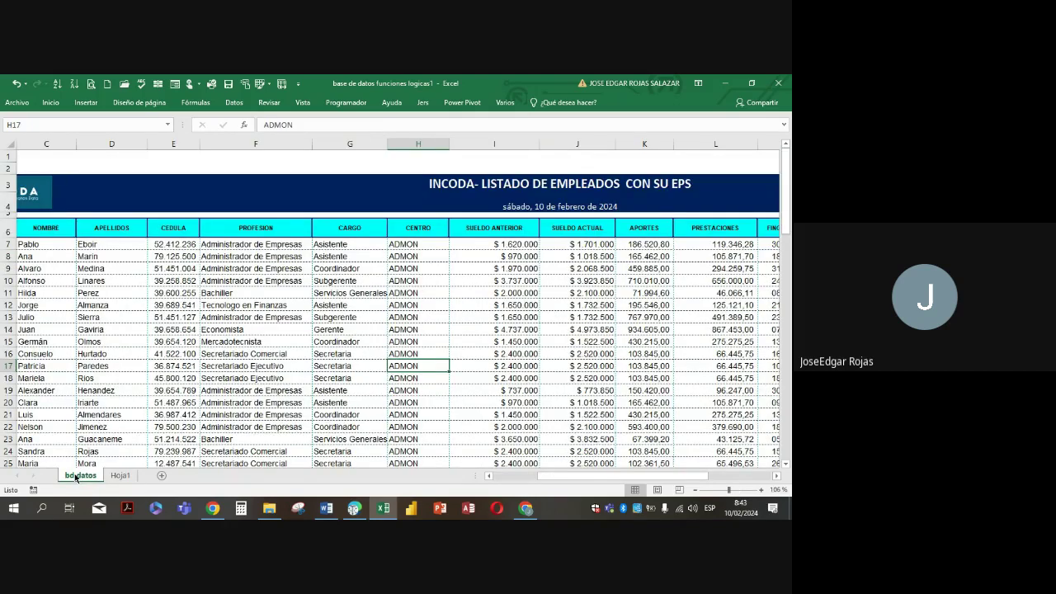
Scroll right on bd datos and widen column U to 19,71
{"action": "left_click", "coordinate": [774, 476]}
{"action": "left_click", "coordinate": [774, 477]}
{"action": "left_click", "coordinate": [774, 477]}
{"action": "left_click", "coordinate": [774, 477]}
{"action": "left_click", "coordinate": [774, 477]}
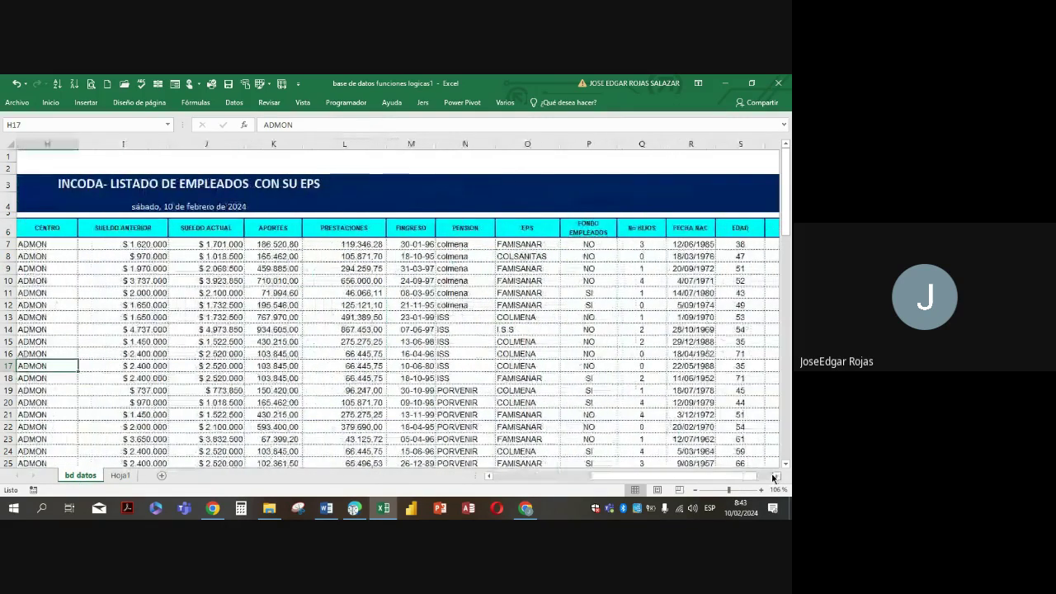
{"action": "left_click", "coordinate": [774, 477]}
{"action": "left_click", "coordinate": [774, 477]}
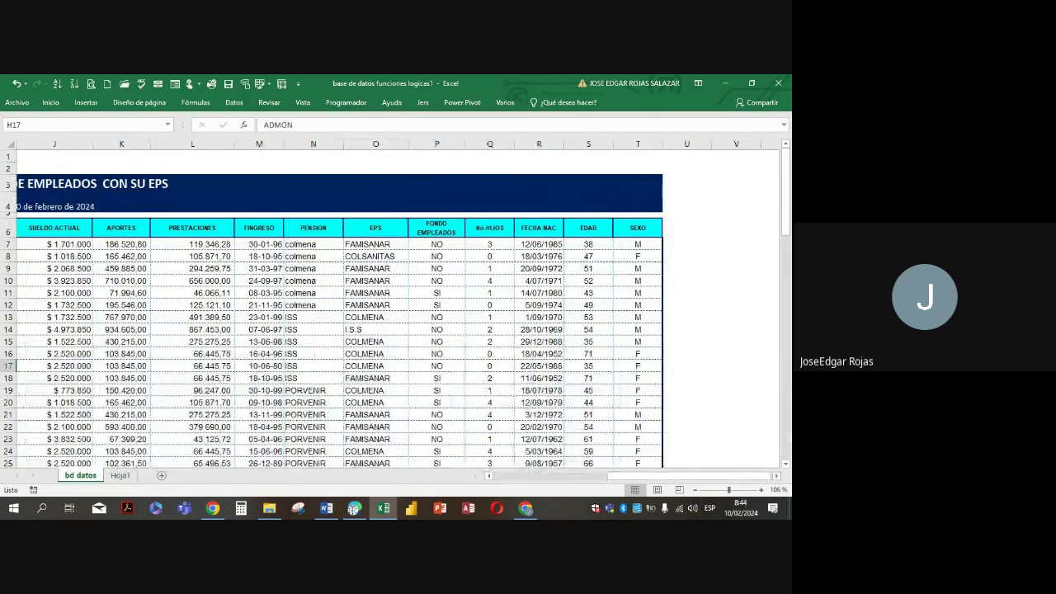
{"action": "left_click_drag", "start_coordinate": [711, 147], "coordinate": [769, 148]}
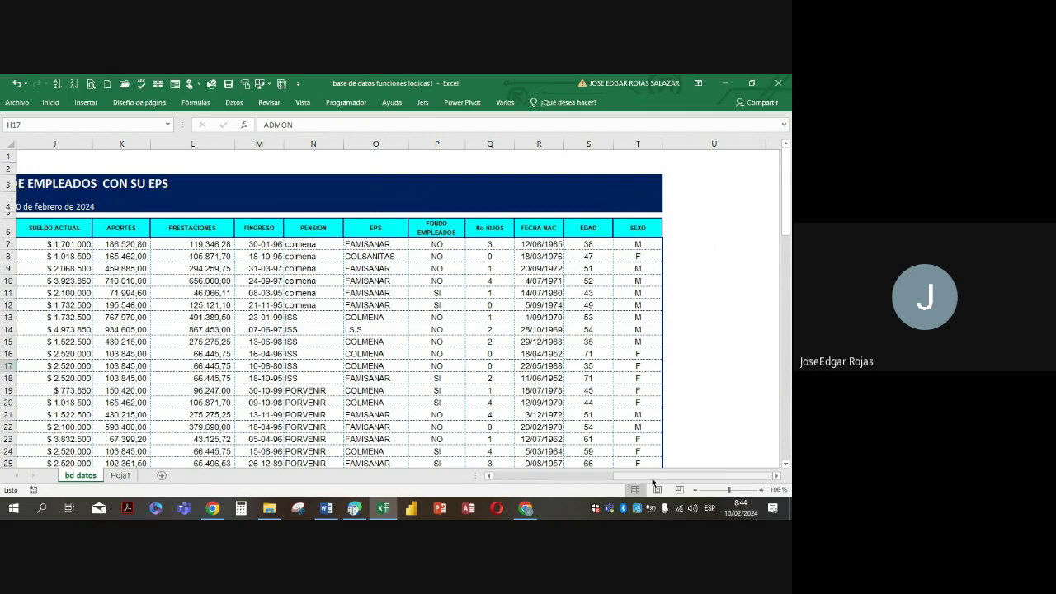
{"action": "left_click", "coordinate": [776, 477]}
{"action": "left_click", "coordinate": [776, 476]}
{"action": "left_click", "coordinate": [775, 477]}
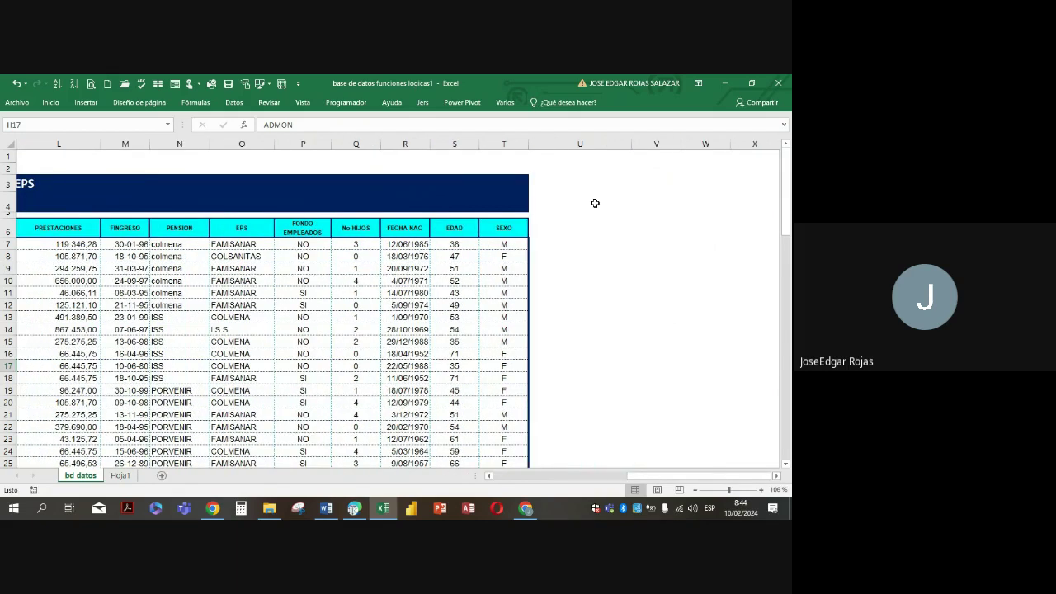
Type in U3 the rule: 3 or more children get a KIT ESCOLAR, the rest a 50000 bonus
{"action": "left_click", "coordinate": [598, 190]}
{"action": "type", "text": "TO"}
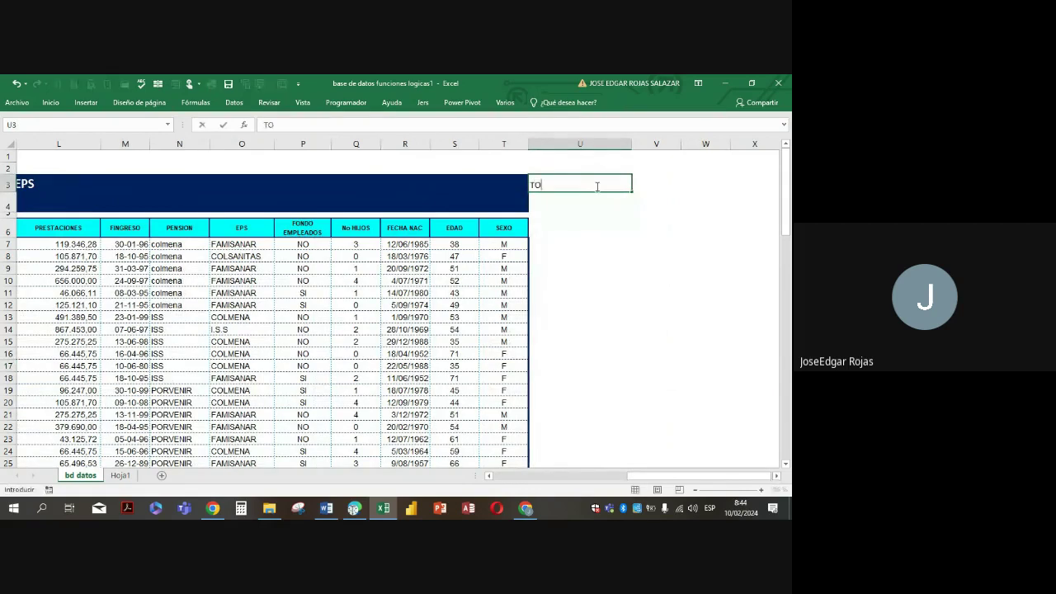
{"action": "type", "text": "D"}
{"action": "key", "text": "BackSpace"}
{"action": "type", "text": "DAS LAS QUETA"}
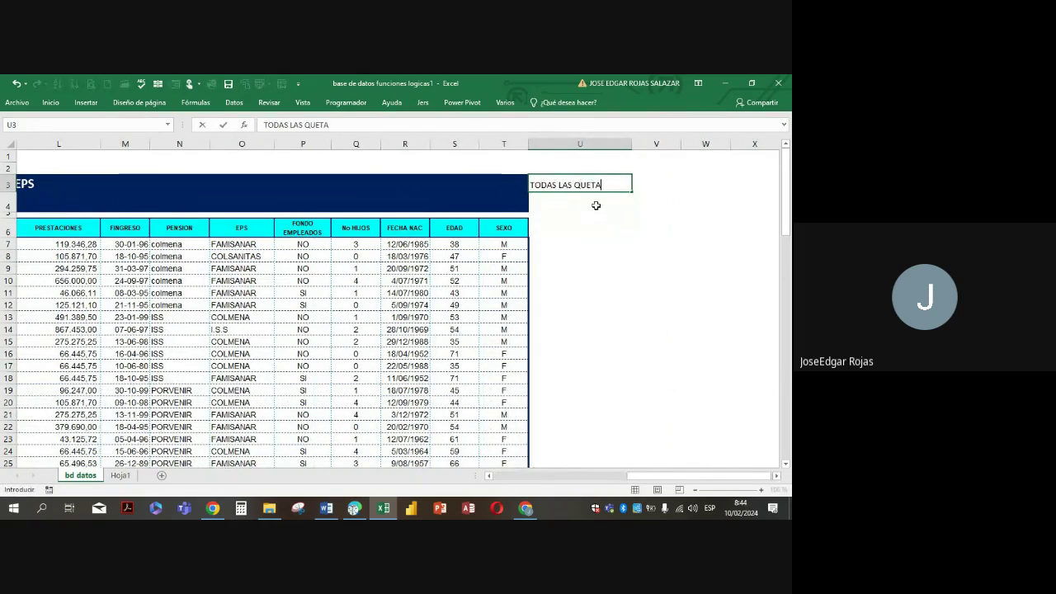
{"action": "key", "text": "BackSpace"}
{"action": "key", "text": "BackSpace"}
{"action": "key", "text": "BackSpace"}
{"action": "key", "text": "BackSpace"}
{"action": "key", "text": "BackSpace"}
{"action": "type", "text": "TEN"}
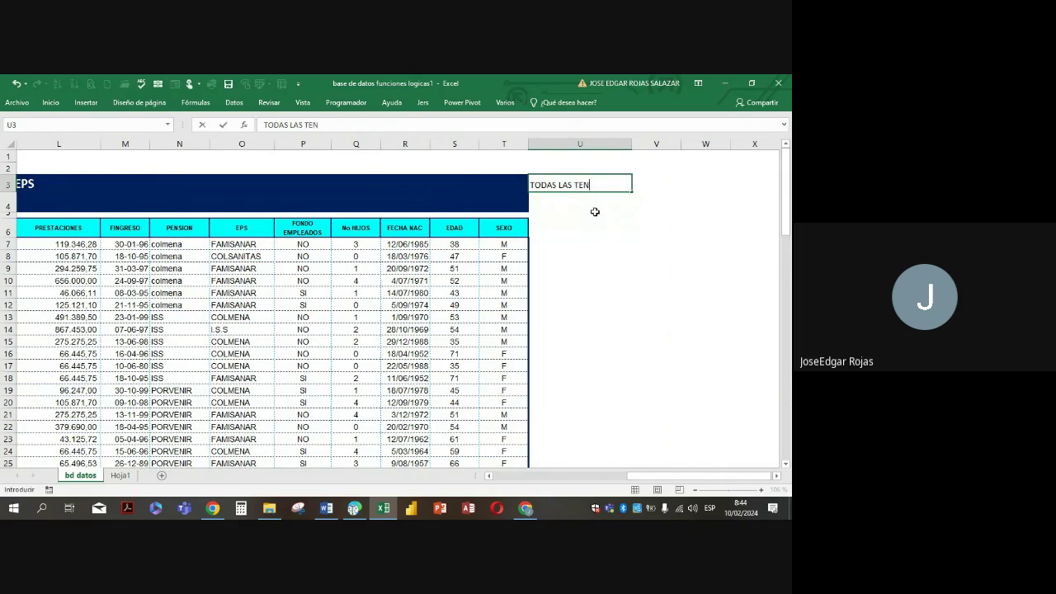
{"action": "type", "text": "GAN DE 3 HI"}
{"action": "type", "text": "EN ADELANTE"}
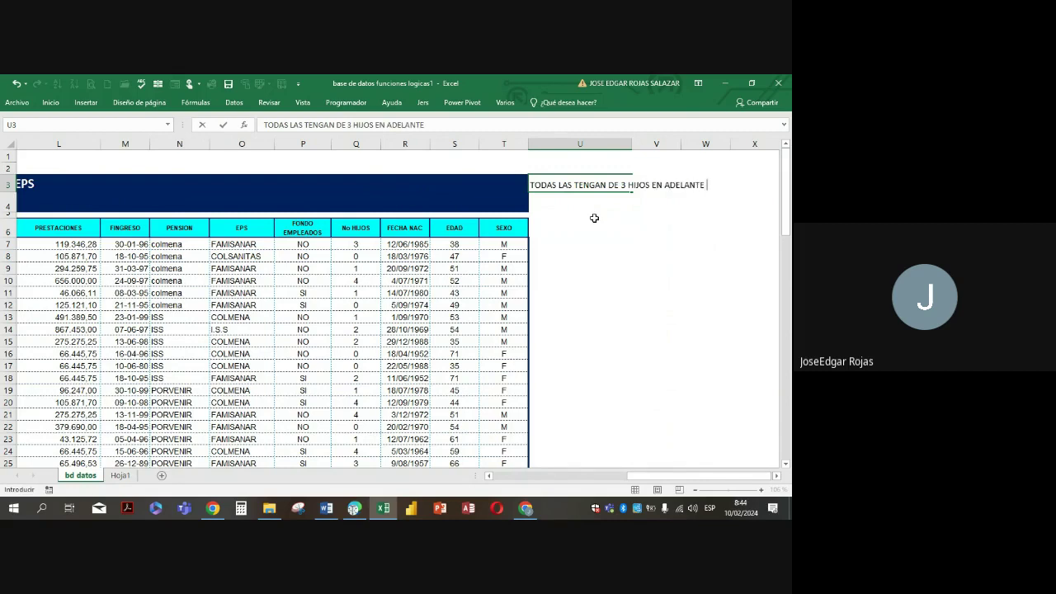
{"action": "type", "text": " DAR UN KIT ESC"}
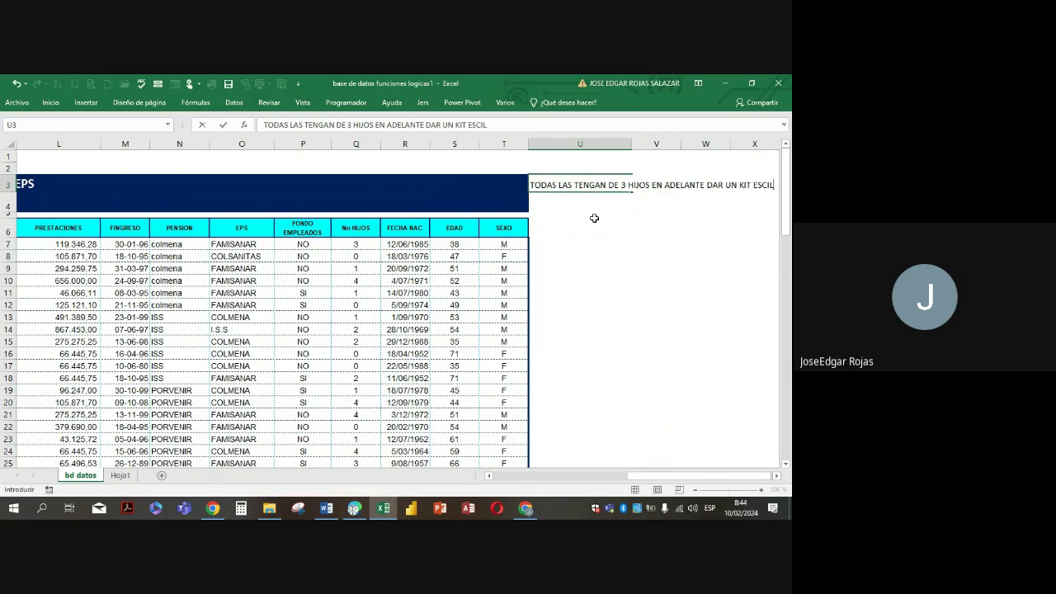
{"action": "type", "text": "OLAR"}
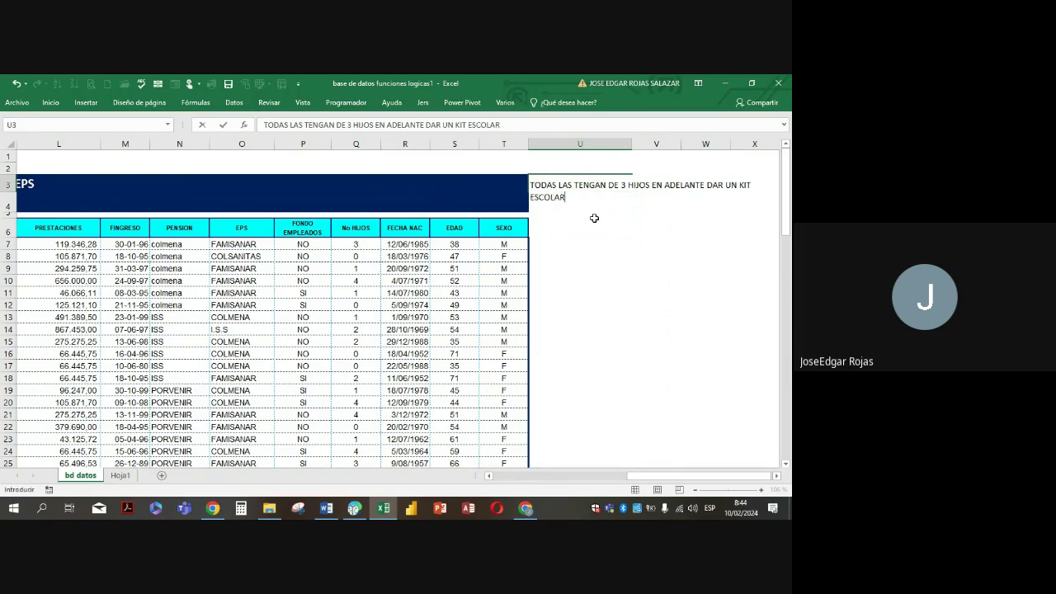
{"action": "type", "text": " A LOS DEMAS"}
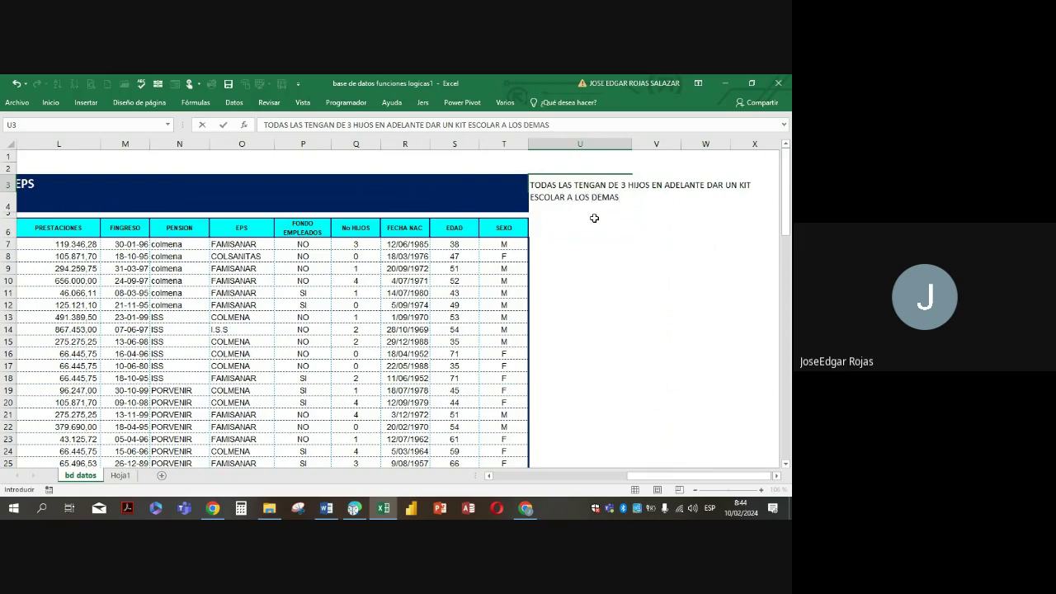
{"action": "type", "text": "BONO DE 50000"}
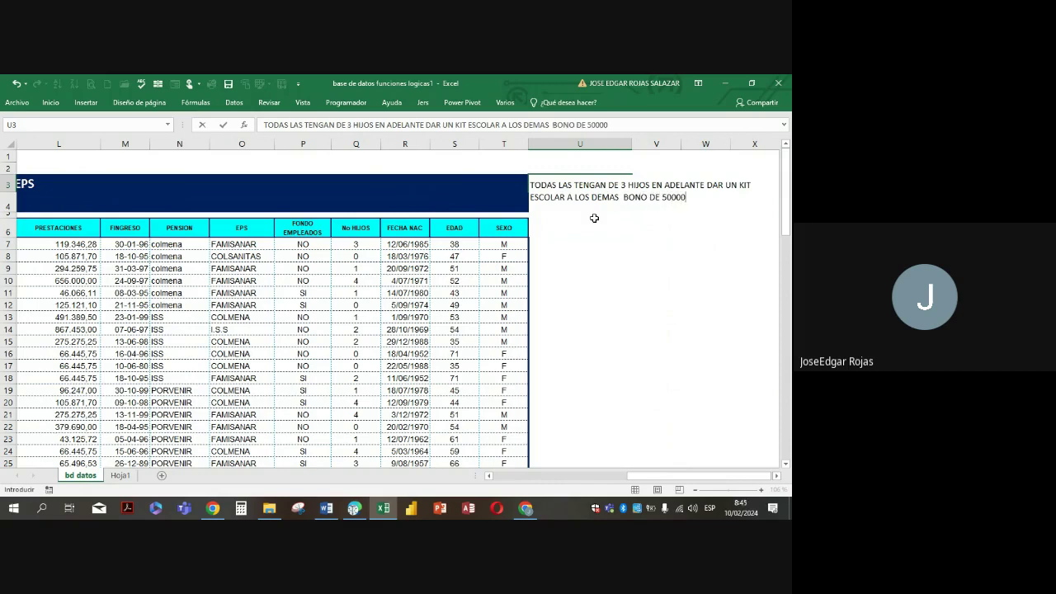
{"action": "key", "text": "Return"}
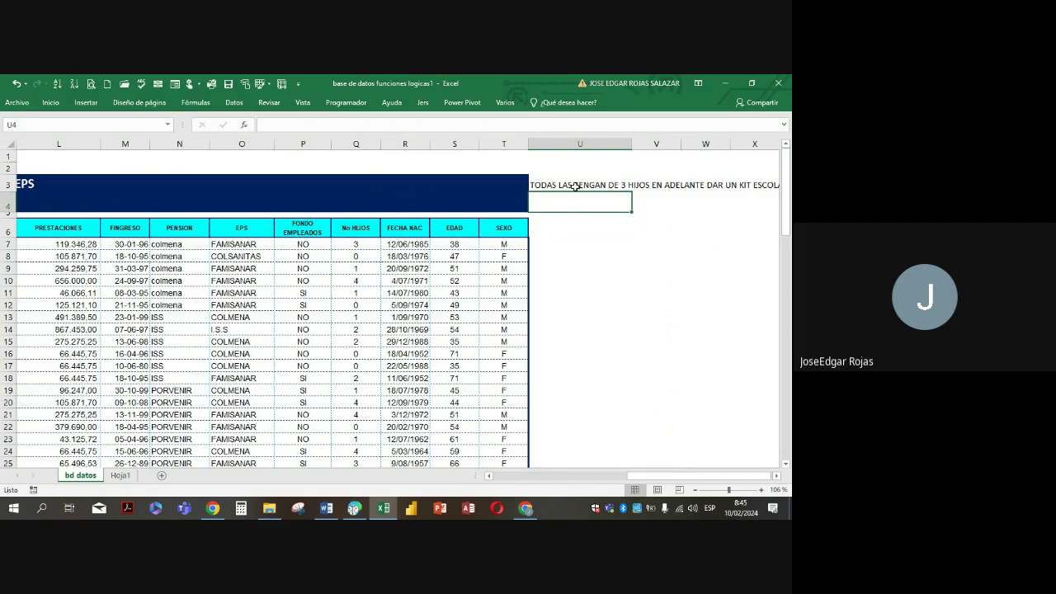
Apply Ajustar texto to U3 so the note wraps within column U
{"action": "left_click", "coordinate": [575, 186]}
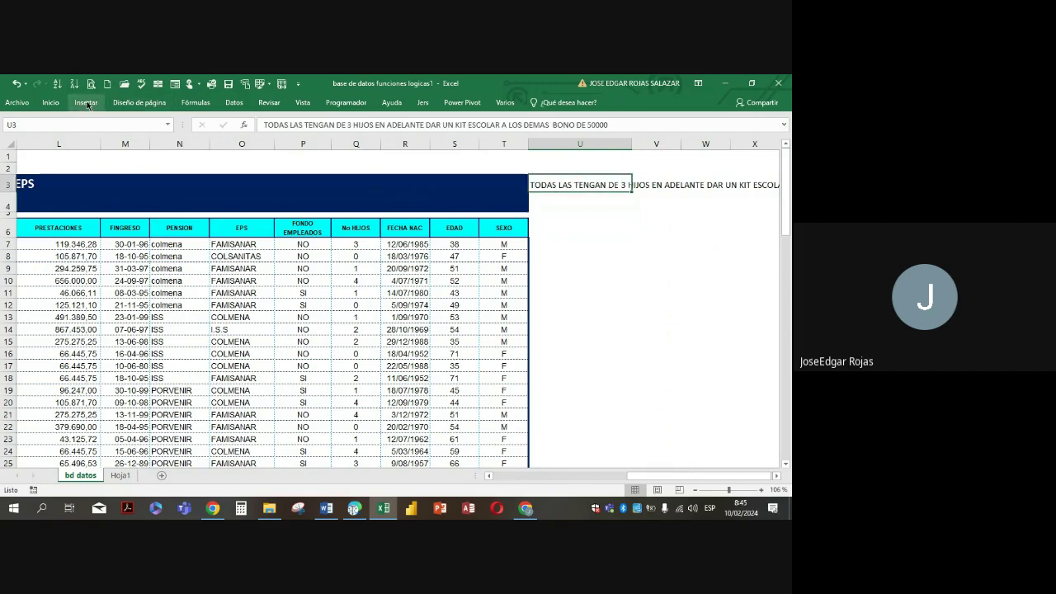
{"action": "left_click", "coordinate": [50, 103]}
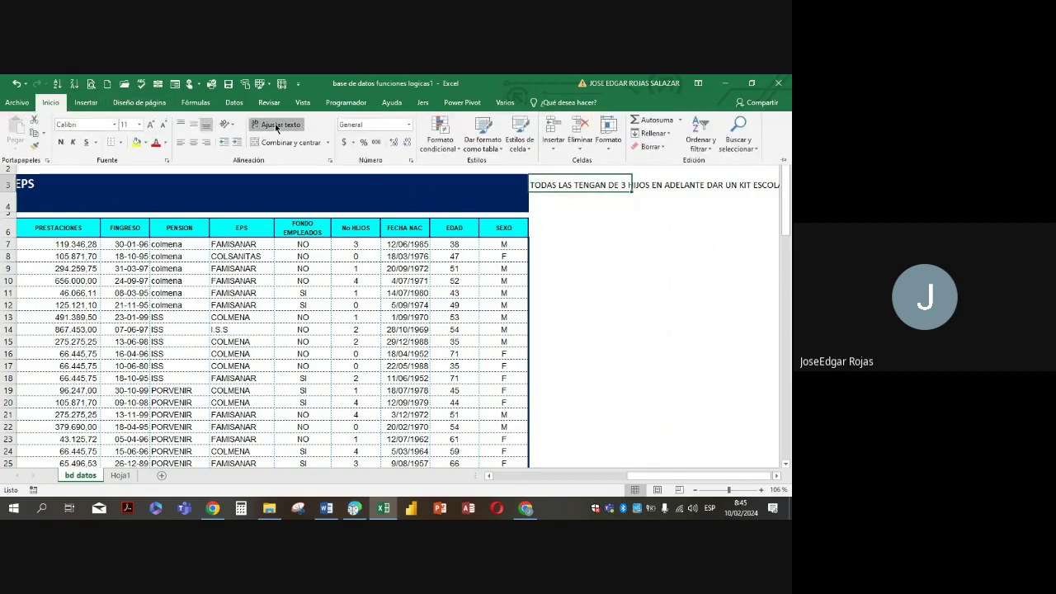
{"action": "left_click", "coordinate": [276, 124]}
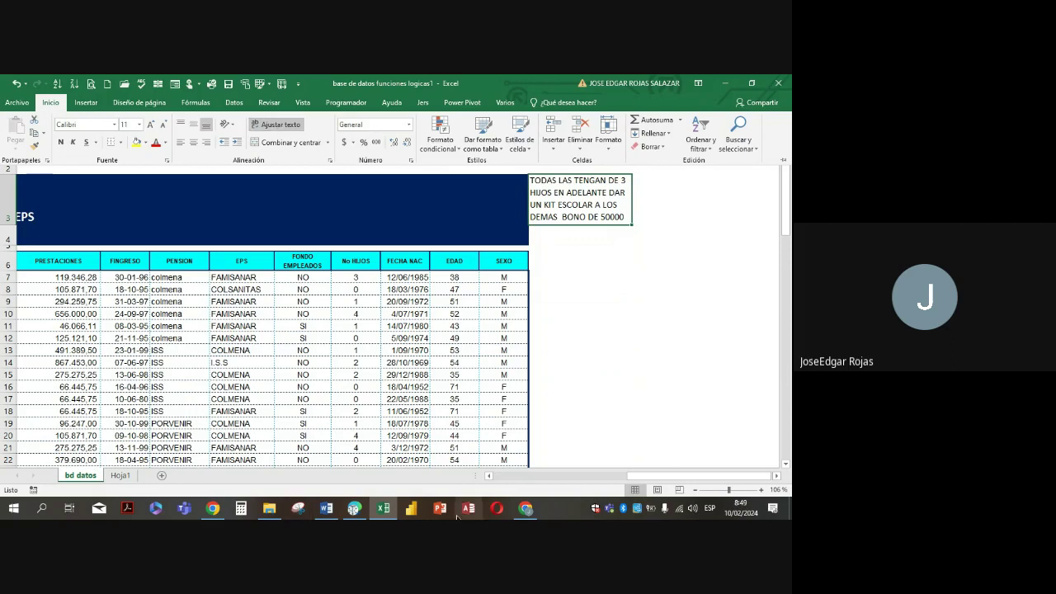
Enter KIT in U6 and extend the SEXO header formatting across to it
{"action": "left_click", "coordinate": [540, 275]}
{"action": "left_click", "coordinate": [541, 275]}
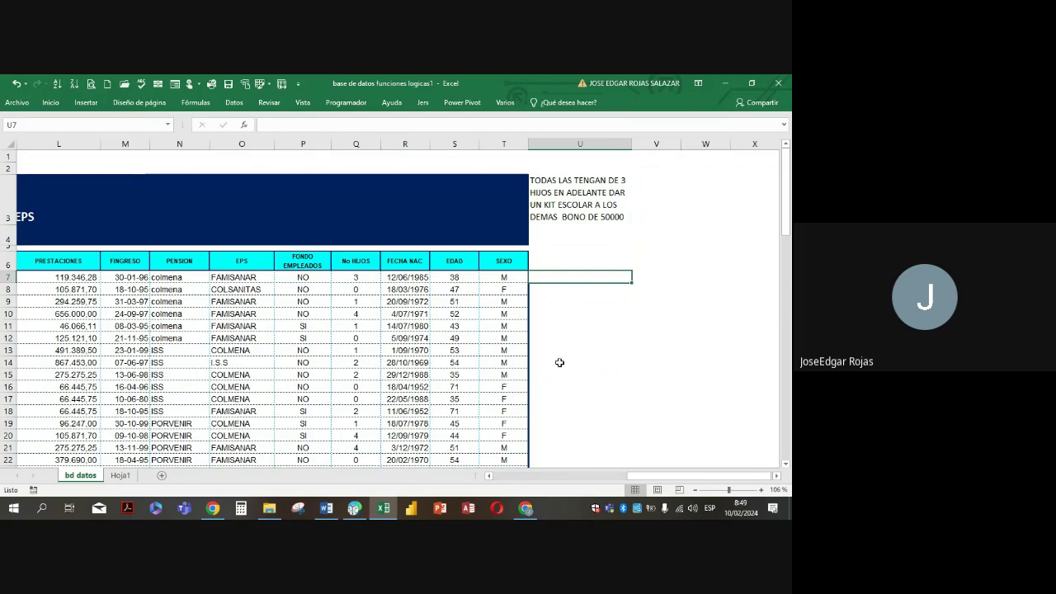
{"action": "left_click", "coordinate": [556, 263]}
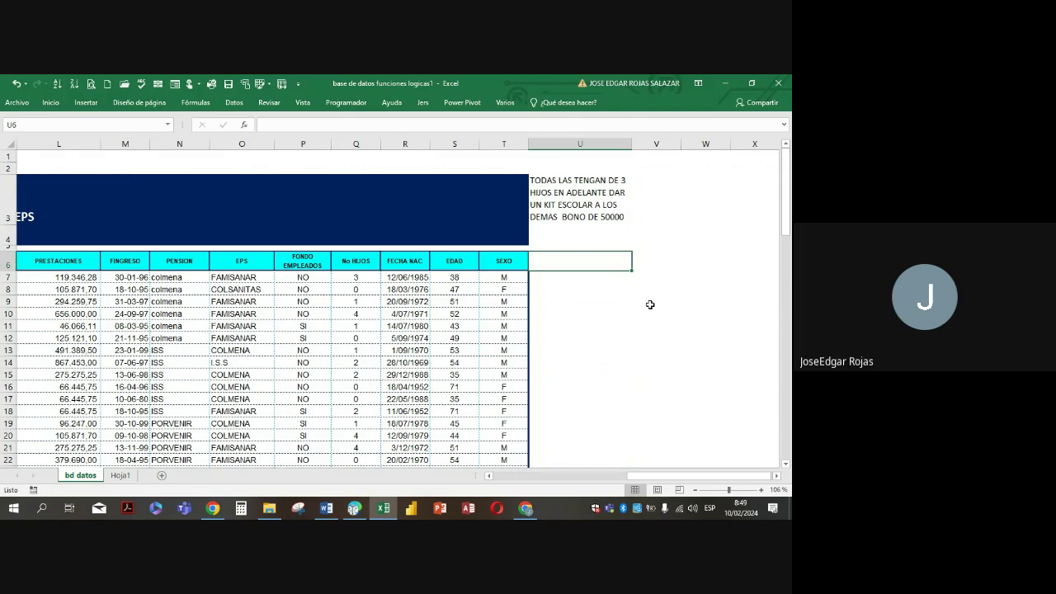
{"action": "type", "text": "KIT"}
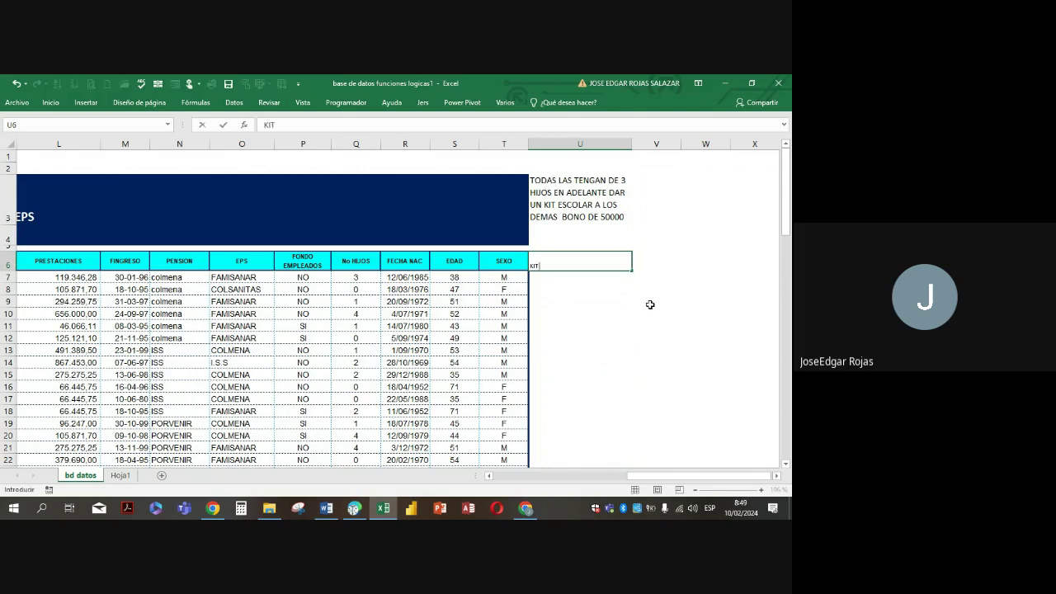
{"action": "left_click", "coordinate": [496, 260]}
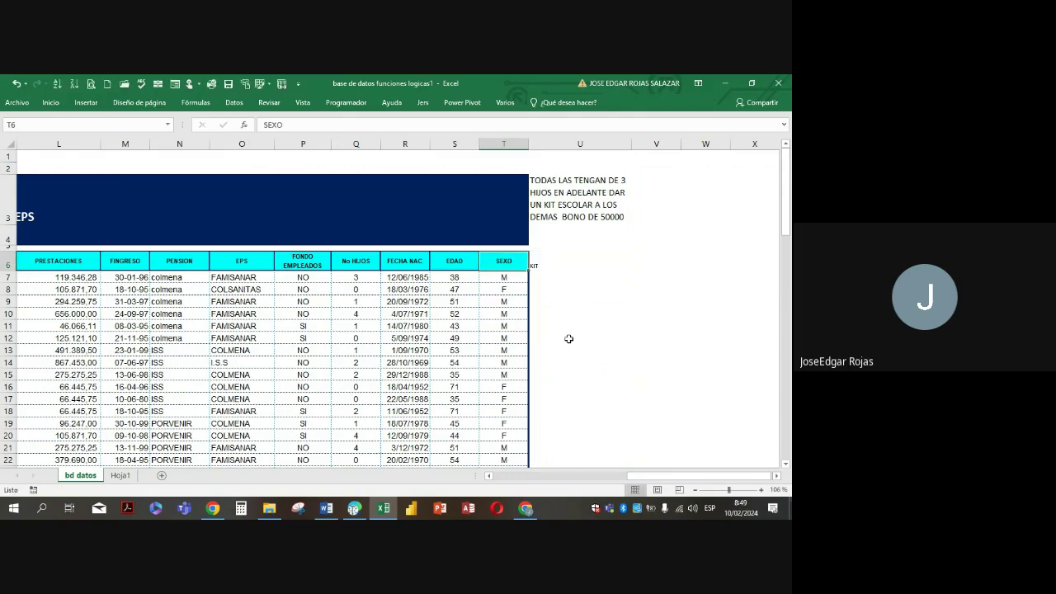
{"action": "left_click_drag", "start_coordinate": [528, 272], "coordinate": [588, 272]}
Change the U6 heading to KIT ESCOLAR, then cancel a started entry in U7
{"action": "left_click", "coordinate": [580, 262]}
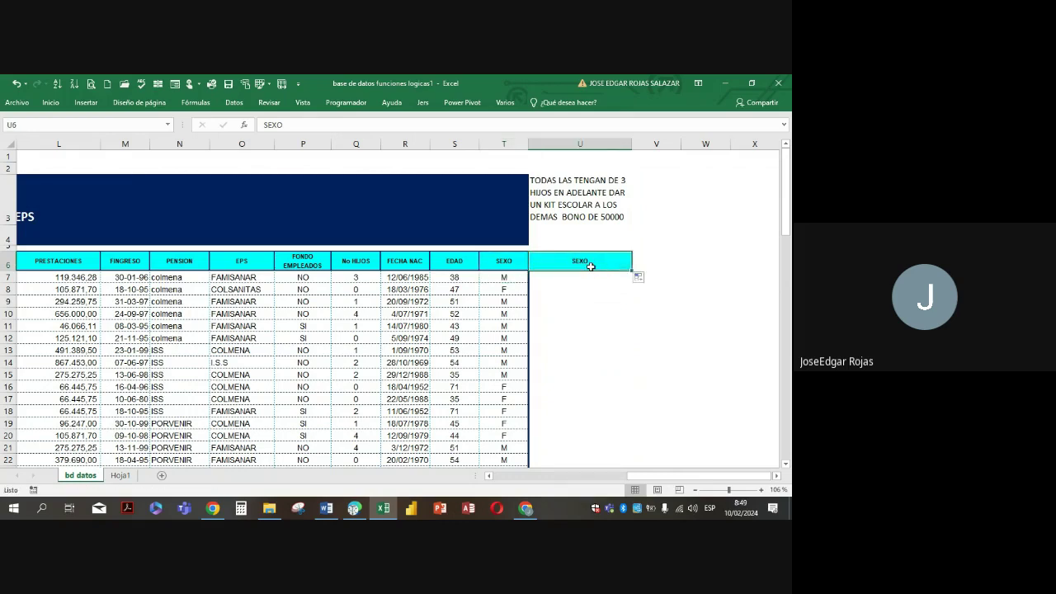
{"action": "double_click", "coordinate": [600, 264]}
{"action": "key", "text": "BackSpace"}
{"action": "key", "text": "BackSpace"}
{"action": "key", "text": "BackSpace"}
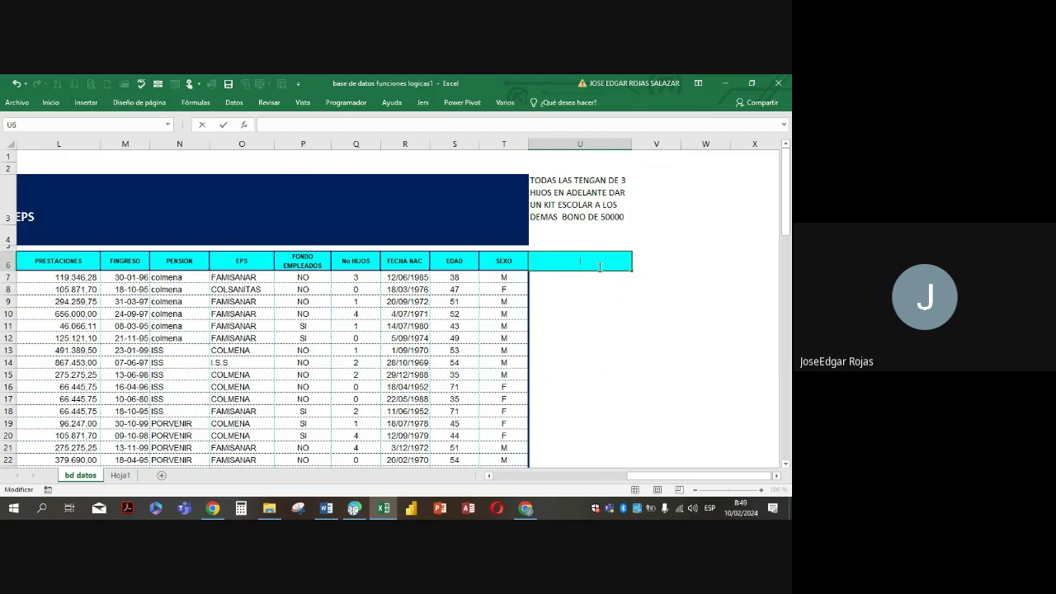
{"action": "type", "text": "KIT ESCOLAR"}
{"action": "key", "text": "Return"}
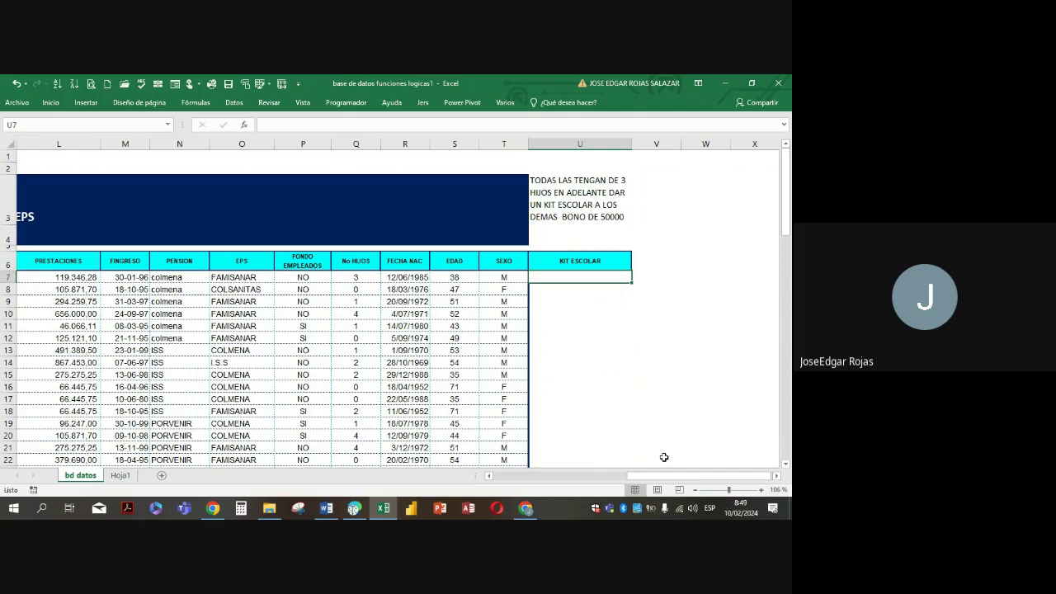
{"action": "type", "text": "="}
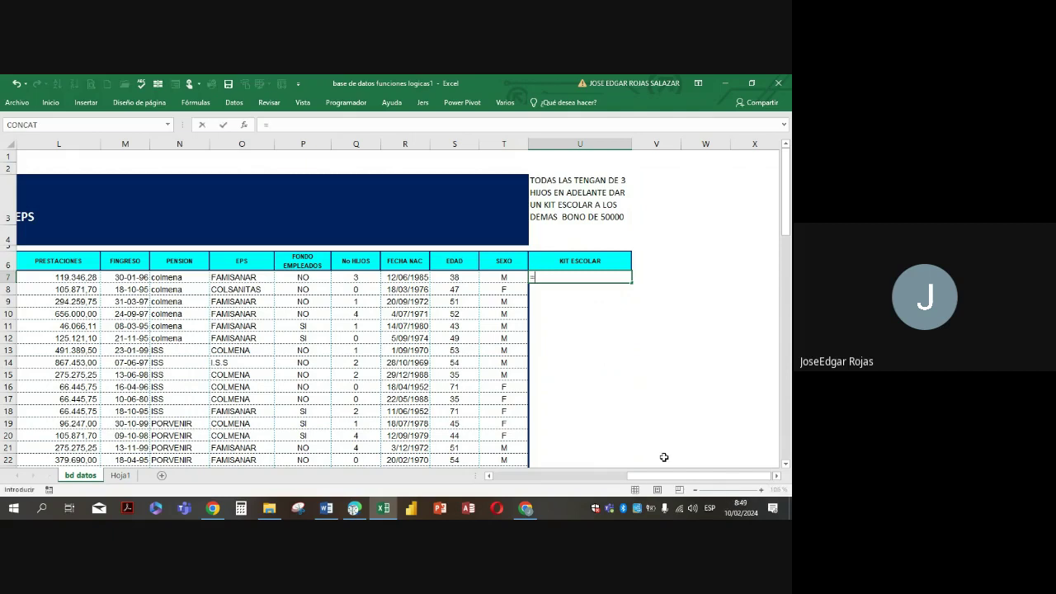
{"action": "key", "text": "Escape"}
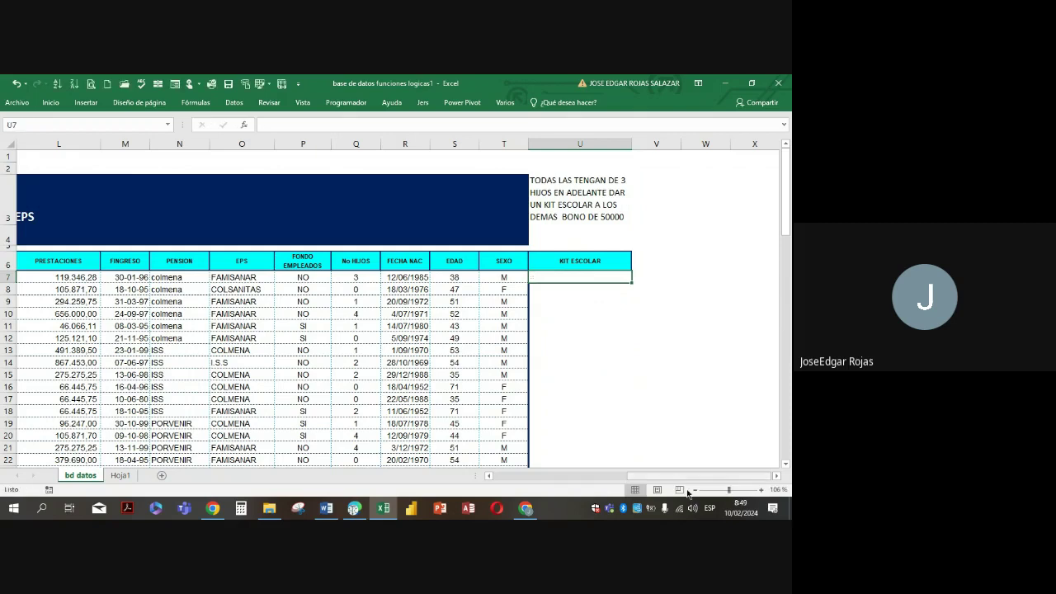
Zoom to about 226% so No HIJOS through KIT ESCOLAR are readable, ending on U7
{"action": "left_click", "coordinate": [741, 493]}
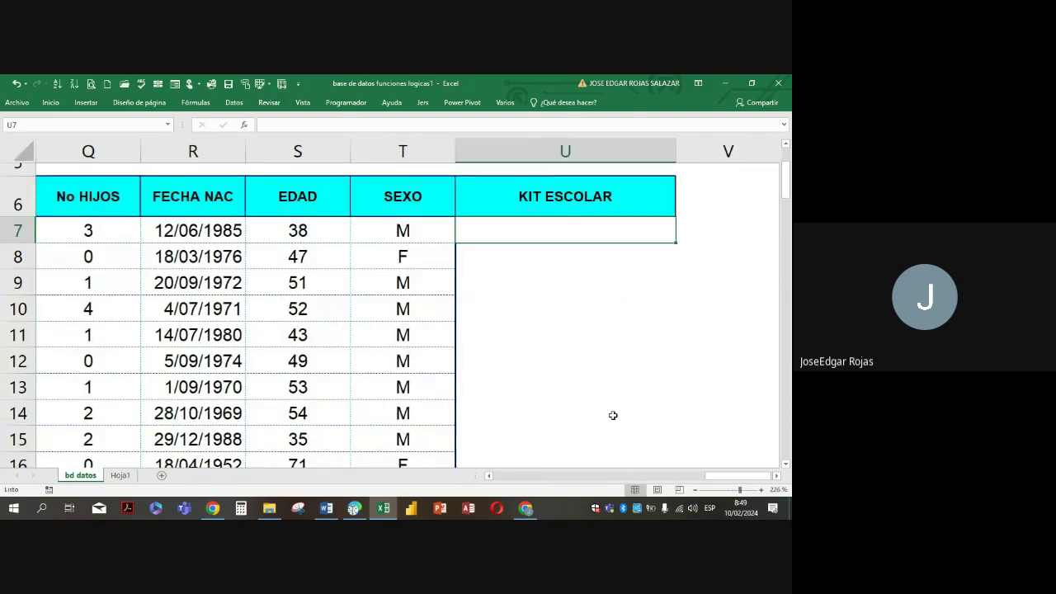
{"action": "scroll", "coordinate": [613, 415], "scroll_direction": "up", "scroll_amount": 2}
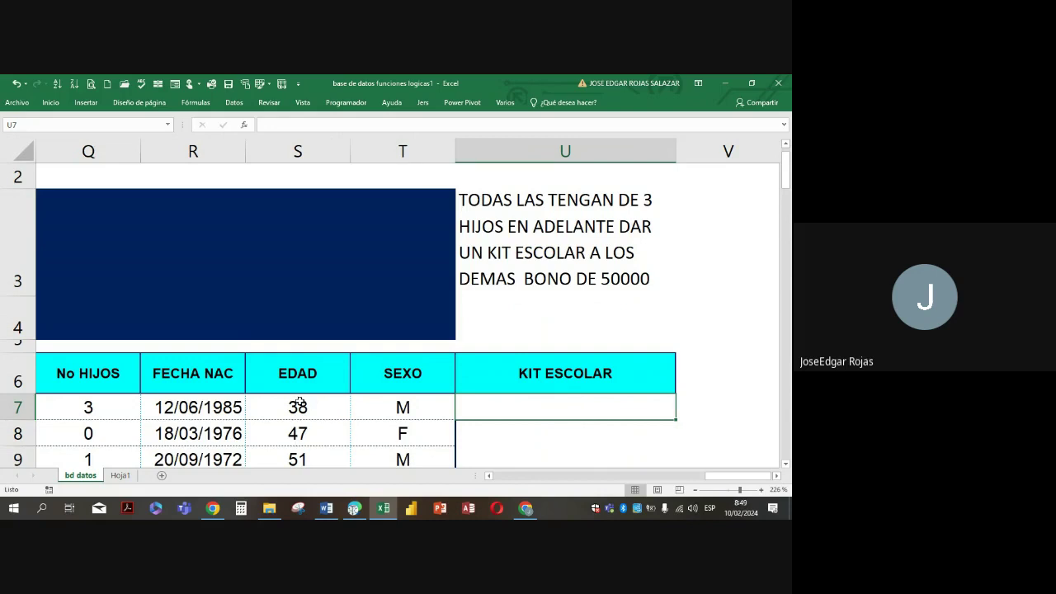
{"action": "left_click", "coordinate": [91, 410]}
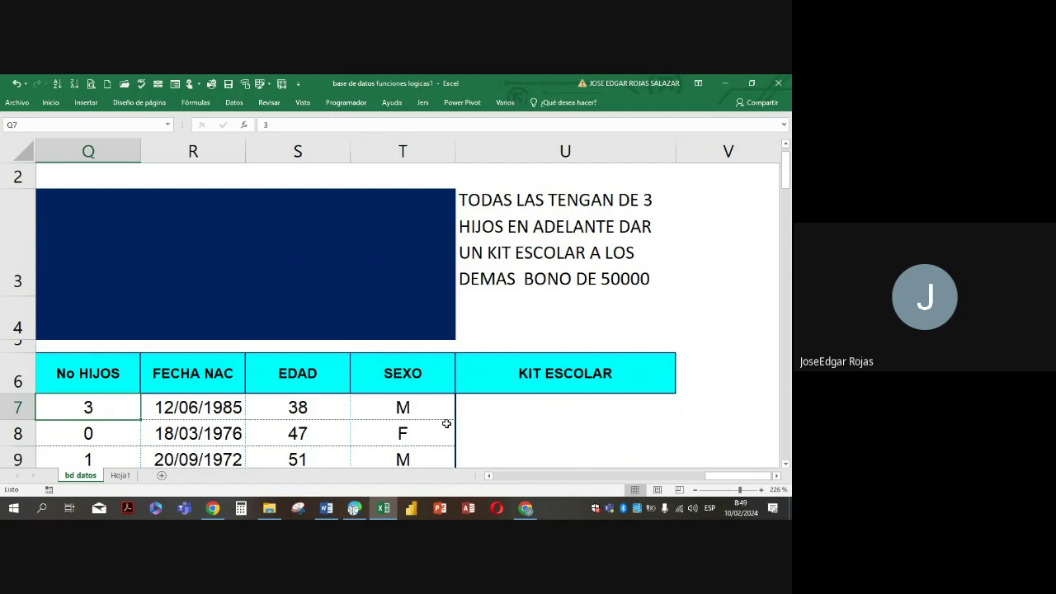
{"action": "left_click", "coordinate": [510, 414]}
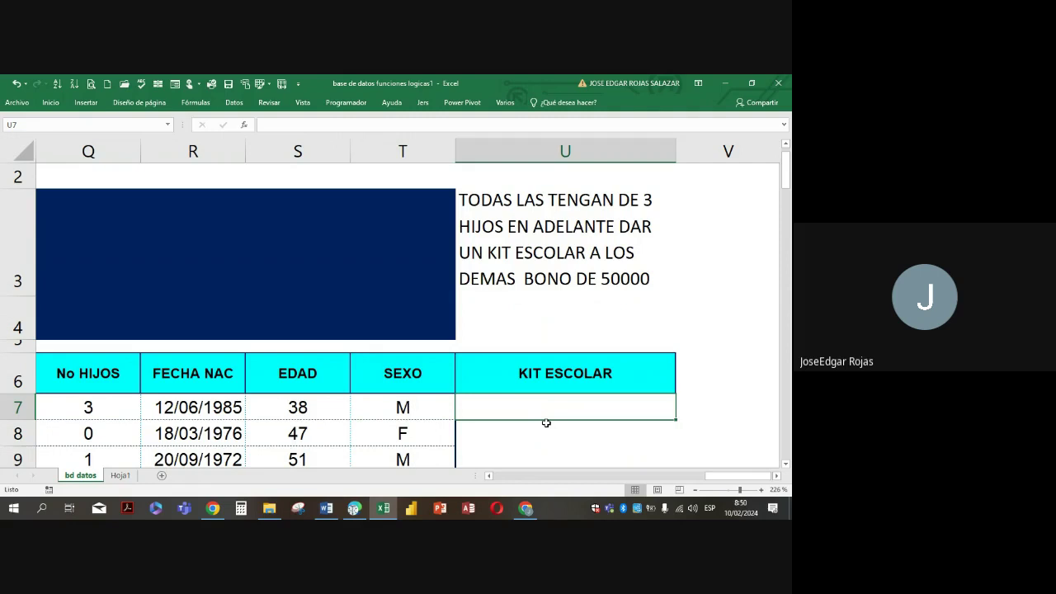
Begin the U7 formula =SI(Q7>=3; testing for 3 or more children
{"action": "type", "text": "0"}
{"action": "key", "text": "BackSpace"}
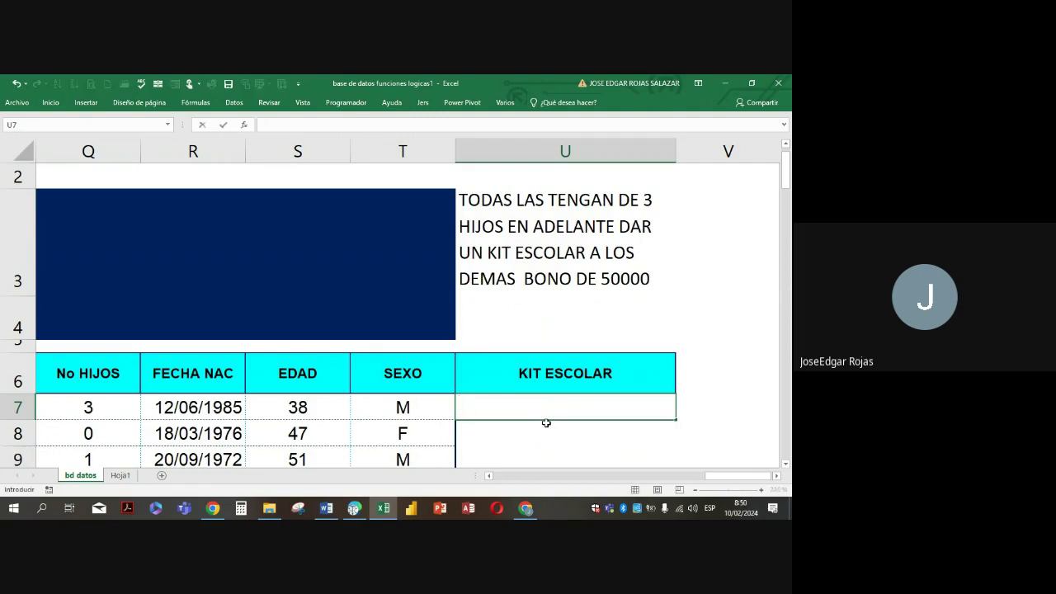
{"action": "type", "text": "=SI"}
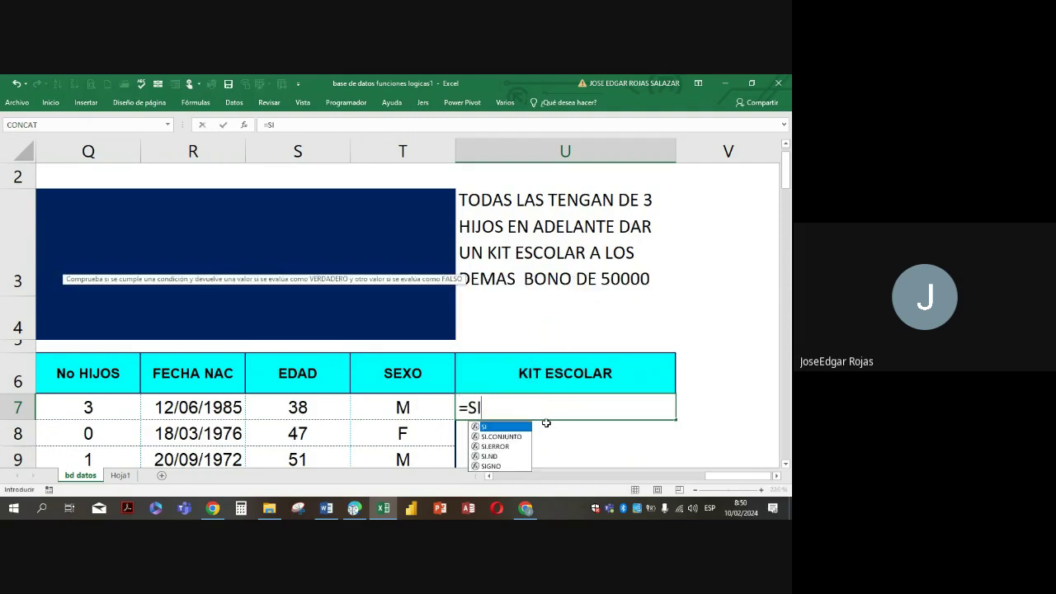
{"action": "type", "text": "("}
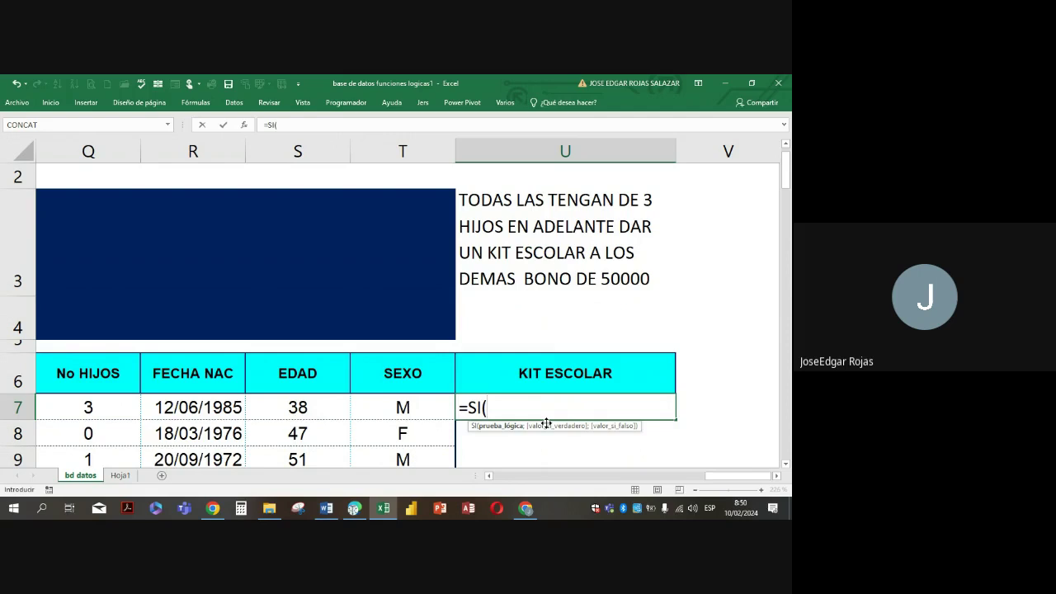
{"action": "type", "text": "Q7"}
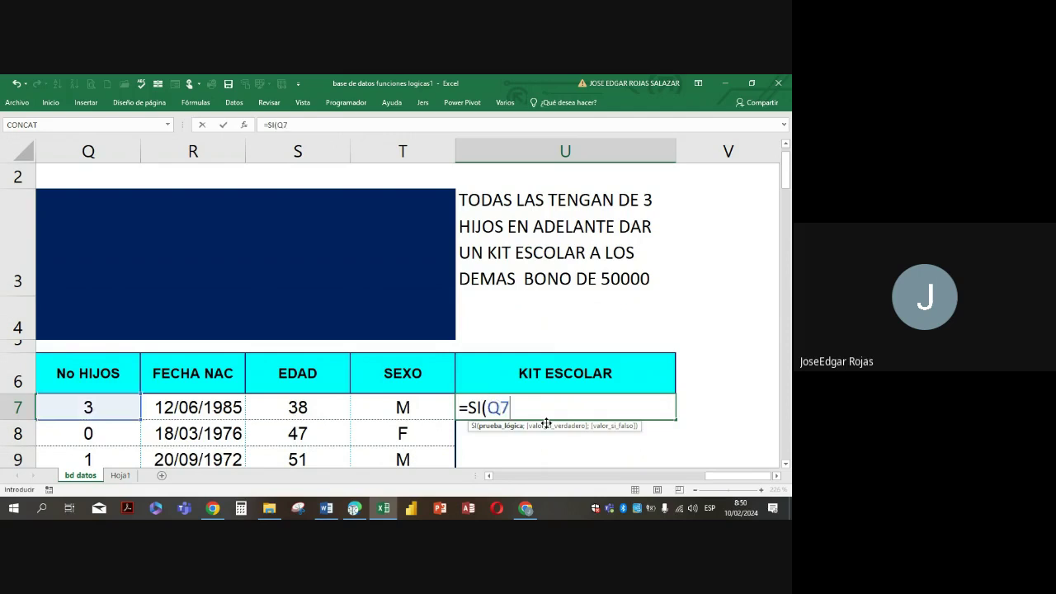
{"action": "type", "text": ">="}
{"action": "type", "text": "3;"}
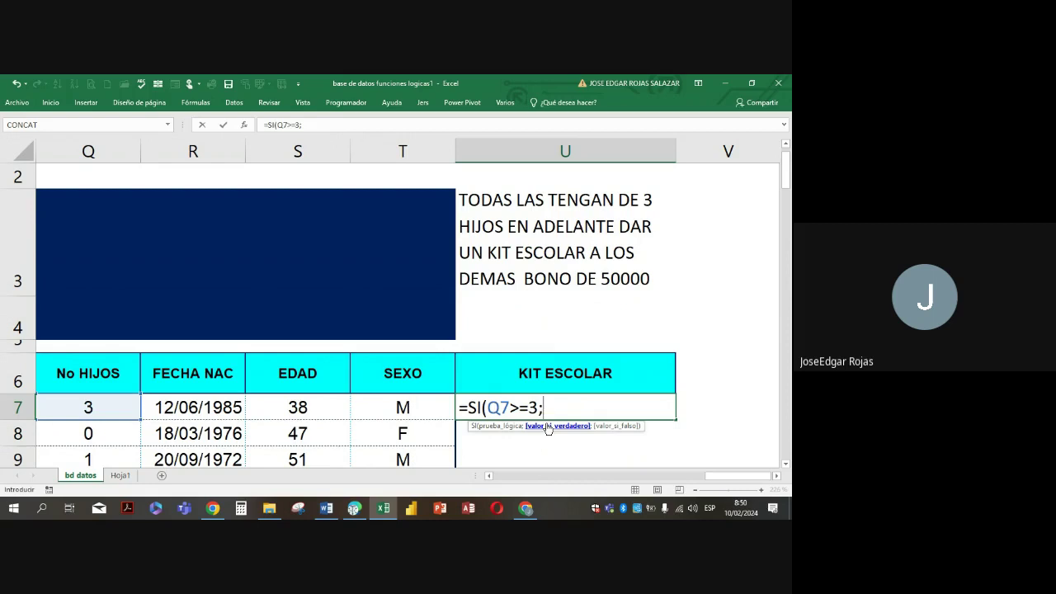
{"action": "type", "text": "Q7"}
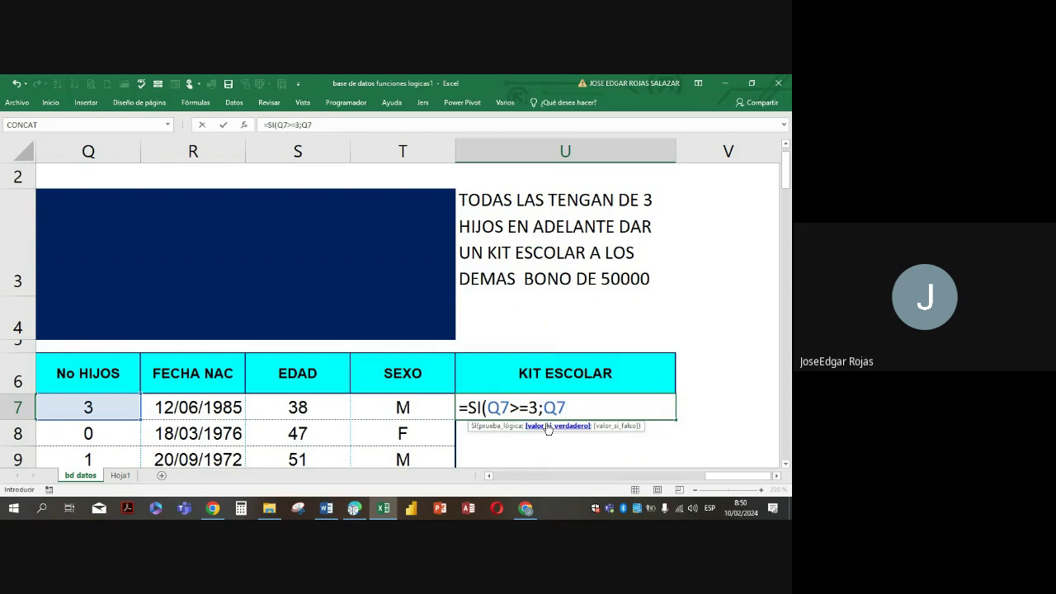
{"action": "key", "text": "BackSpace"}
{"action": "key", "text": "BackSpace"}
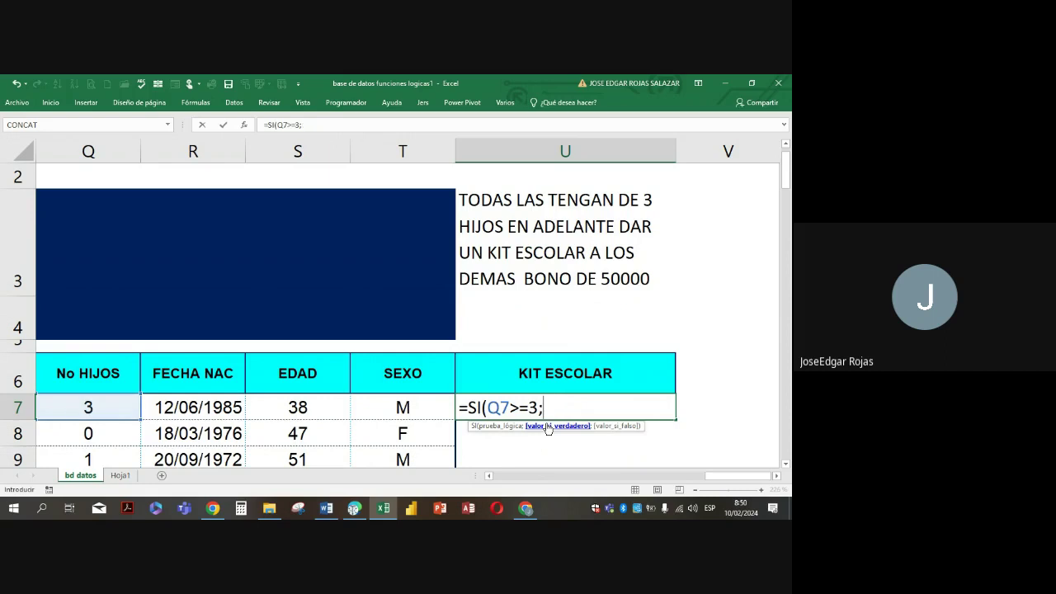
Finish it with "Kit escolar" as the true result and 50000 otherwise, and enter it
{"action": "type", "text": "\"\""}
{"action": "left_click", "coordinate": [552, 408]}
{"action": "type", "text": "Ki"}
{"action": "type", "text": "t esc"}
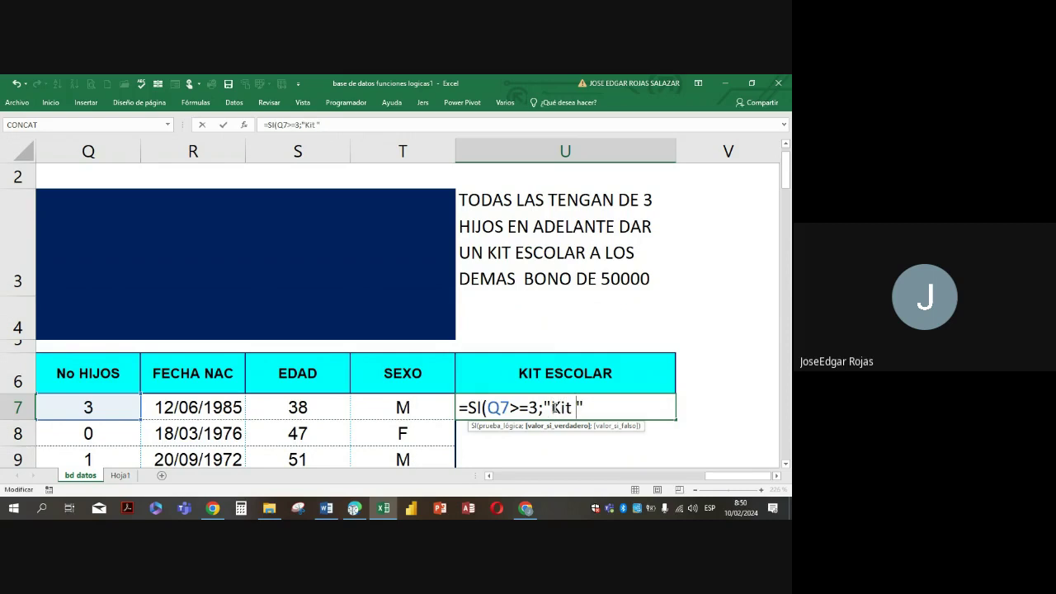
{"action": "type", "text": "olar"}
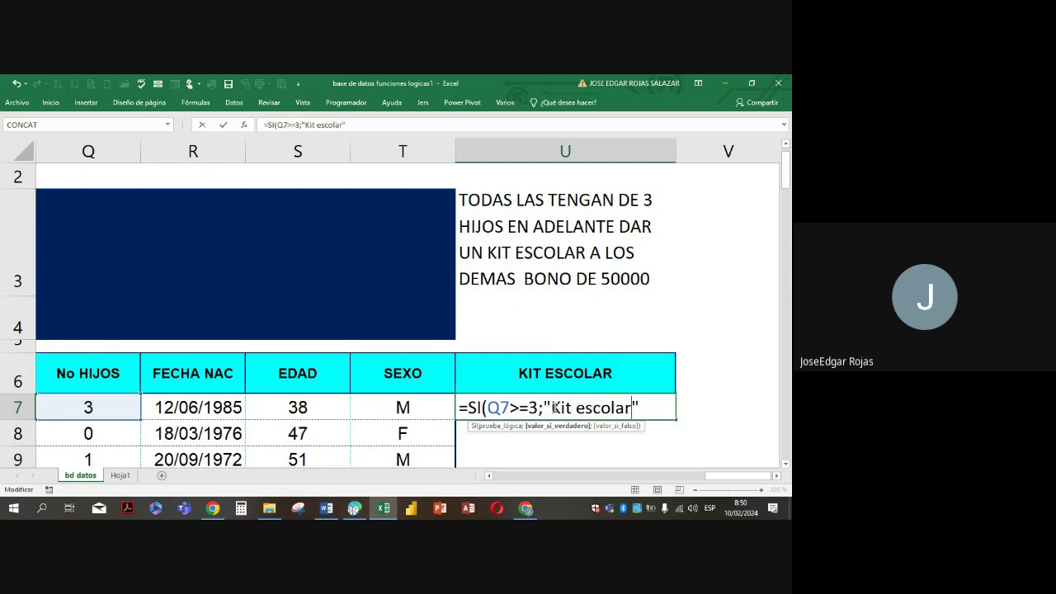
{"action": "type", "text": "\","}
{"action": "key", "text": "BackSpace"}
{"action": "type", "text": ";"}
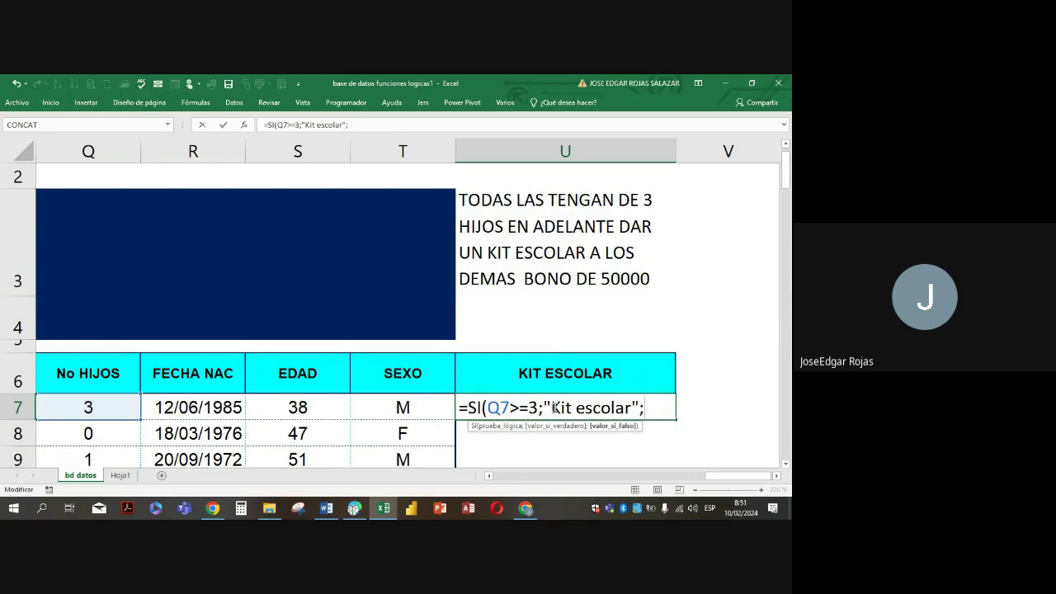
{"action": "type", "text": "50000"}
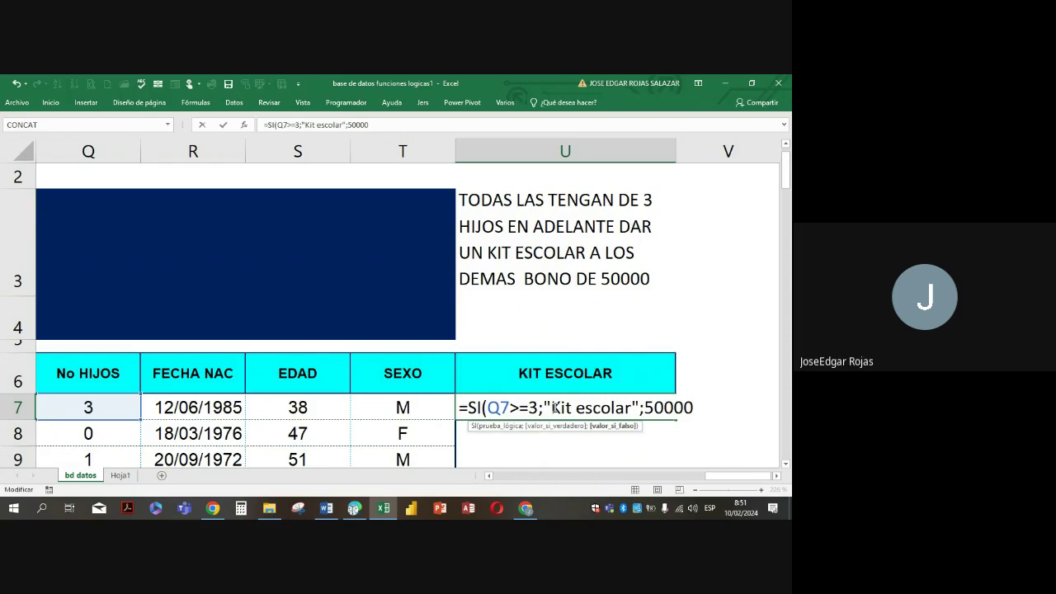
{"action": "type", "text": ")"}
{"action": "key", "text": "Return"}
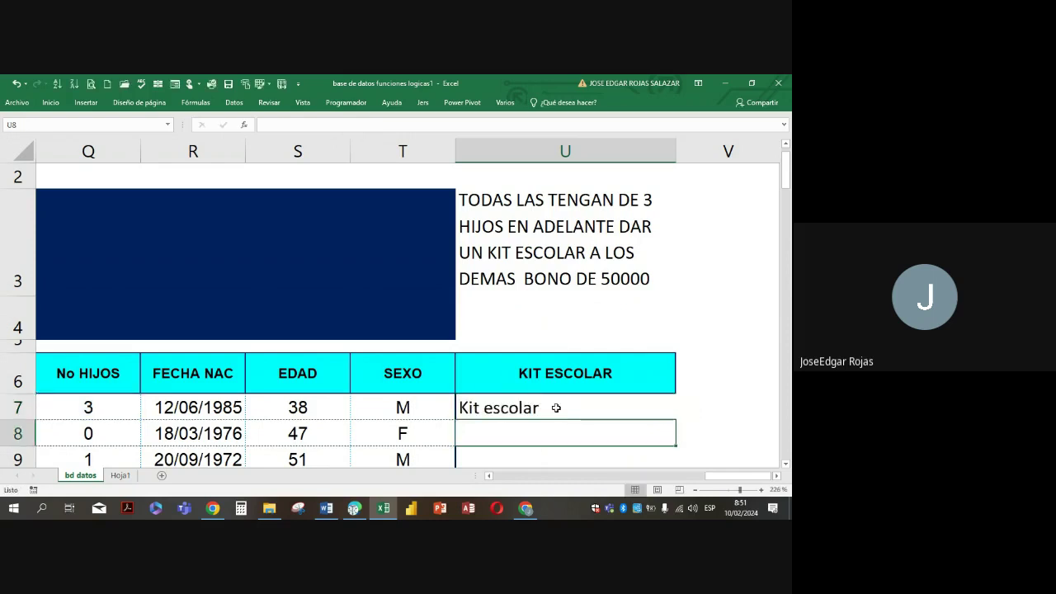
Copy the U7 formula down the entire KIT ESCOLAR column
{"action": "left_click", "coordinate": [556, 408]}
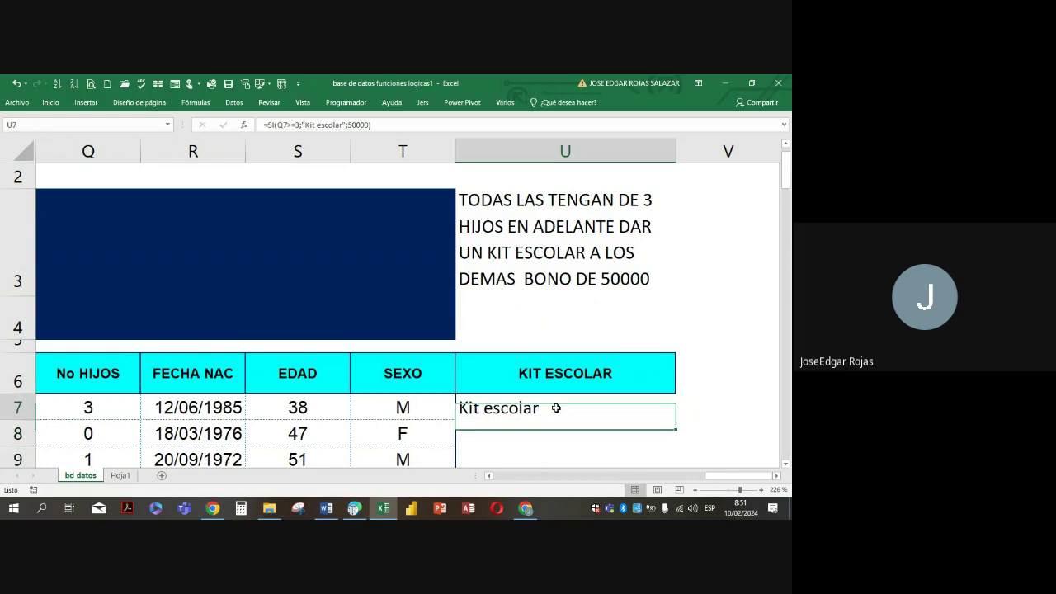
{"action": "double_click", "coordinate": [675, 420]}
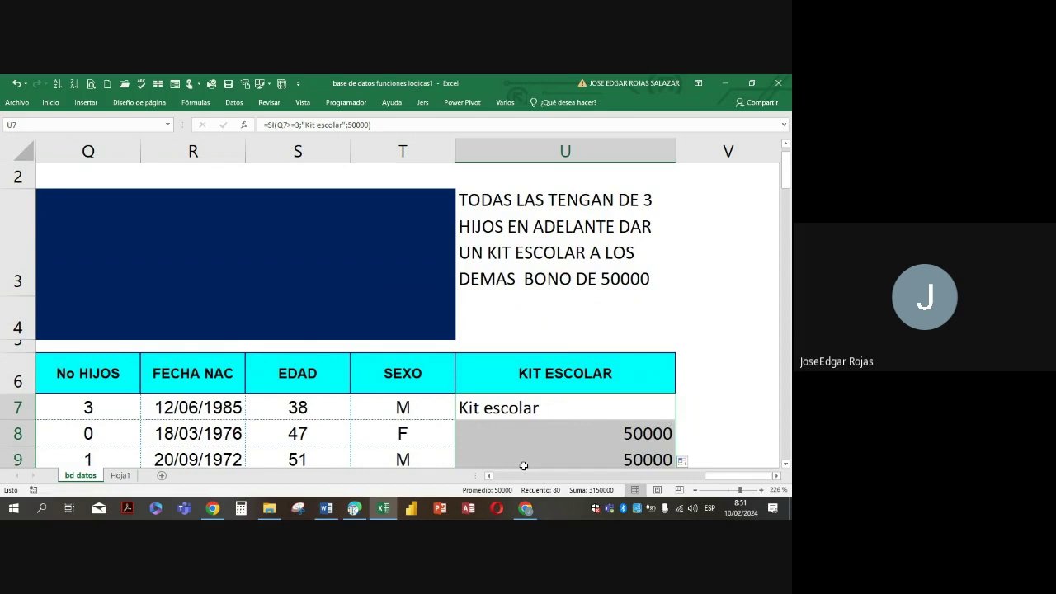
{"action": "scroll", "coordinate": [554, 436], "scroll_direction": "down", "scroll_amount": 3}
{"action": "scroll", "coordinate": [553, 437], "scroll_direction": "down", "scroll_amount": 4}
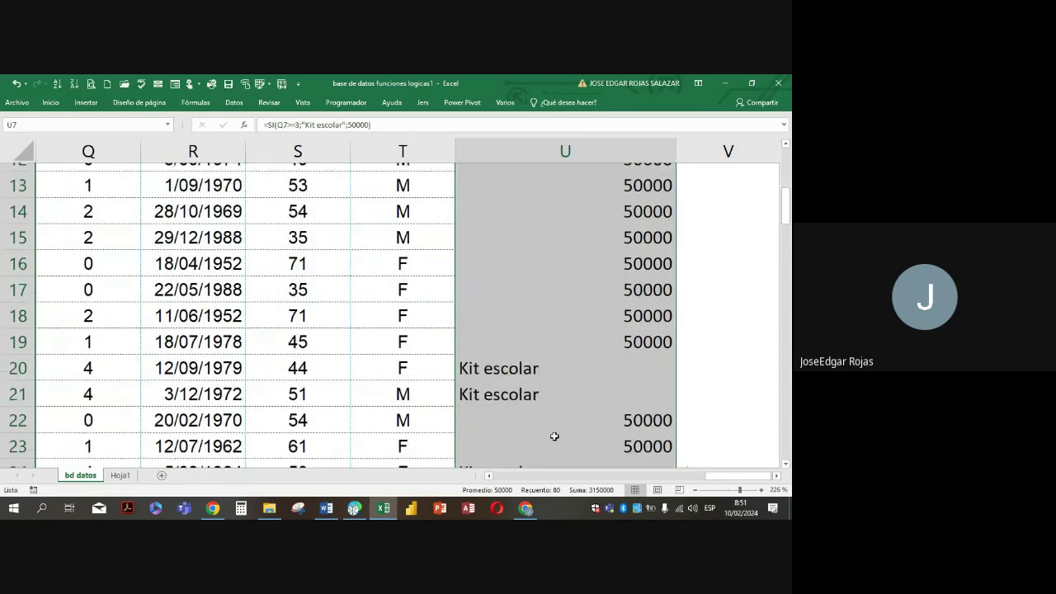
{"action": "scroll", "coordinate": [533, 417], "scroll_direction": "up", "scroll_amount": 1}
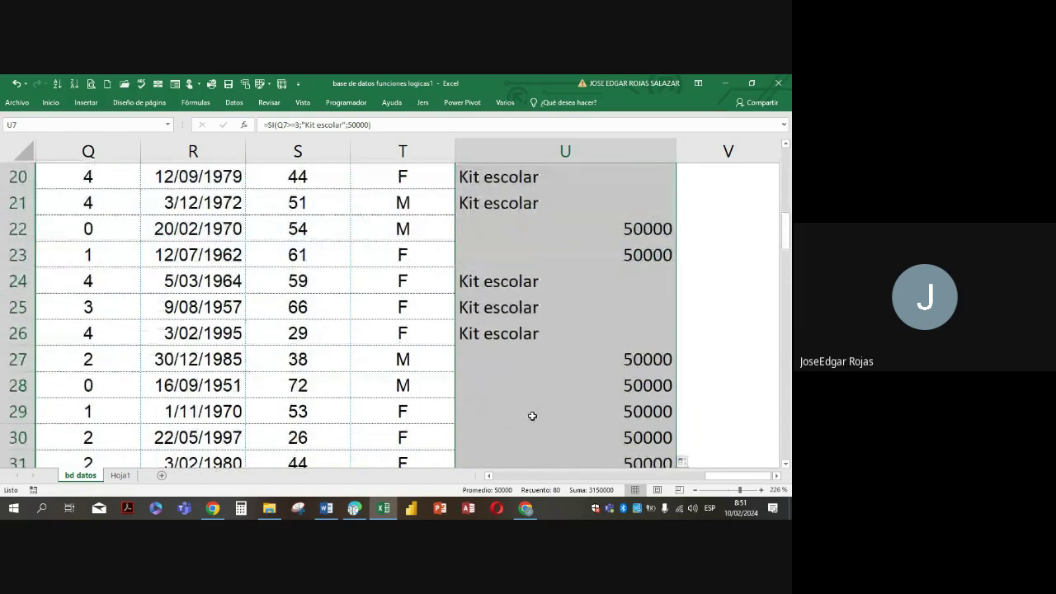
Check U24 and U22 against the children counts in Q24 and Q22, then narrow column U
{"action": "left_click", "coordinate": [515, 286]}
{"action": "left_click", "coordinate": [106, 284]}
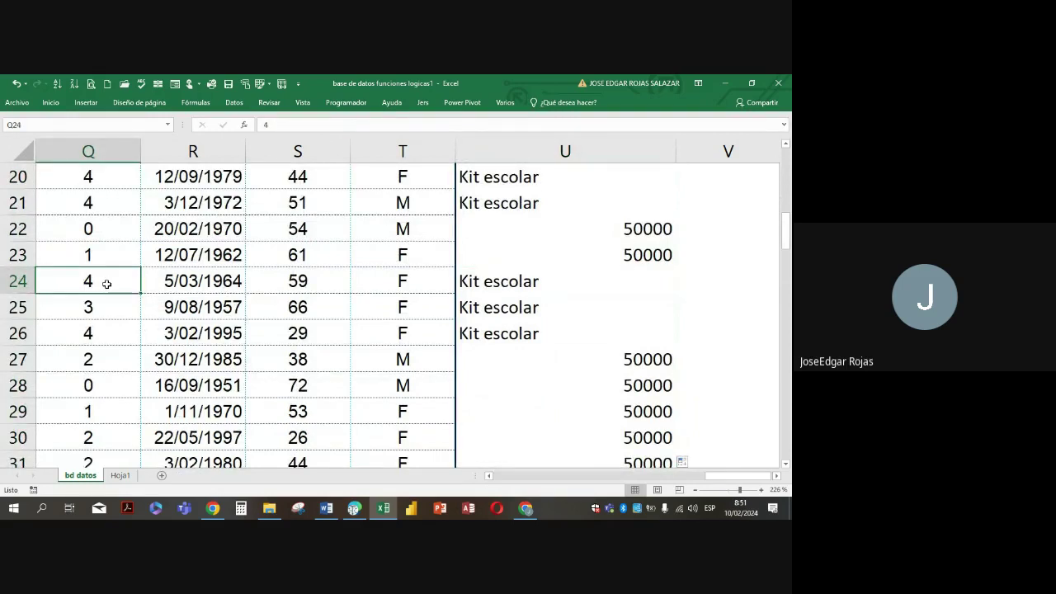
{"action": "left_click", "coordinate": [596, 232]}
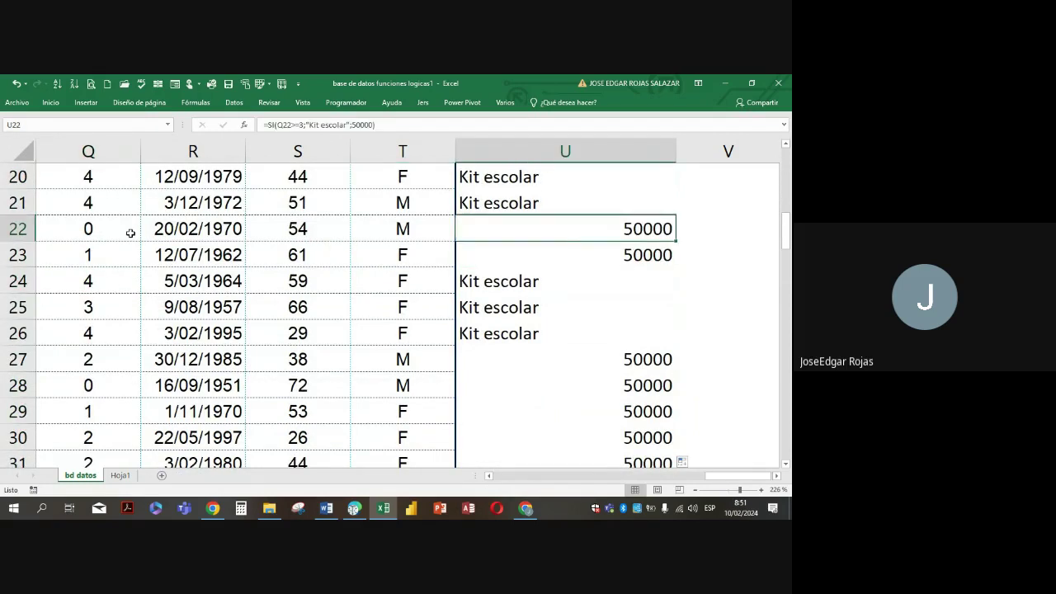
{"action": "left_click", "coordinate": [87, 228]}
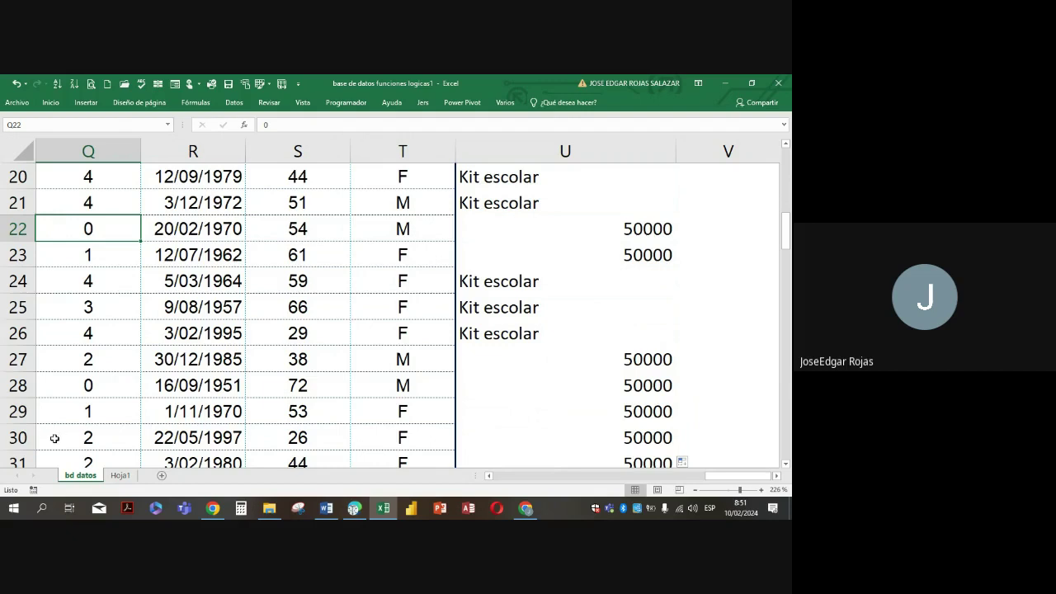
{"action": "scroll", "coordinate": [98, 460], "scroll_direction": "down", "scroll_amount": 1}
{"action": "scroll", "coordinate": [100, 466], "scroll_direction": "up", "scroll_amount": 3}
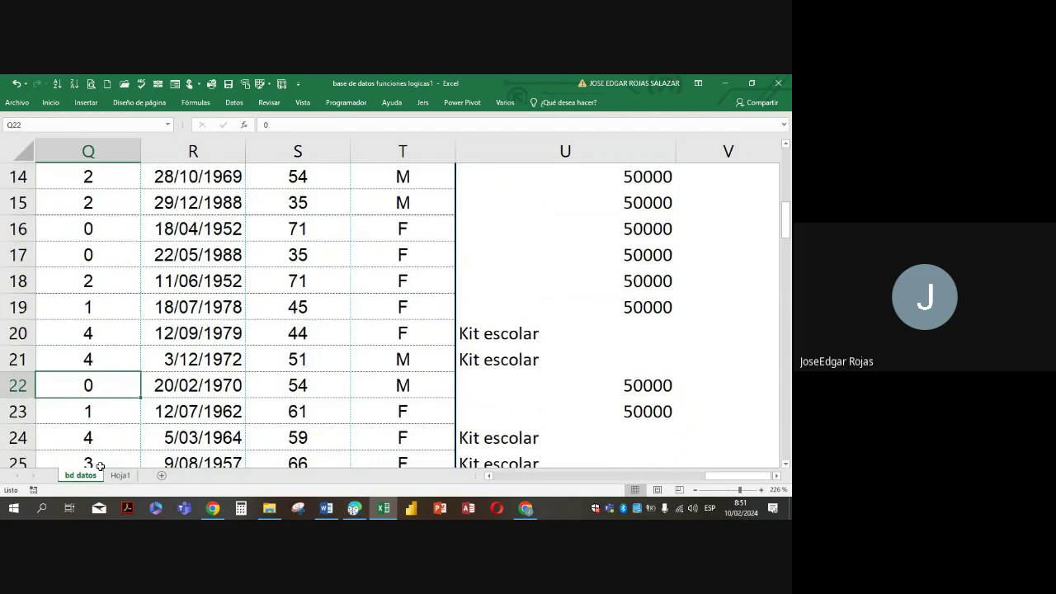
{"action": "scroll", "coordinate": [100, 466], "scroll_direction": "up", "scroll_amount": 5}
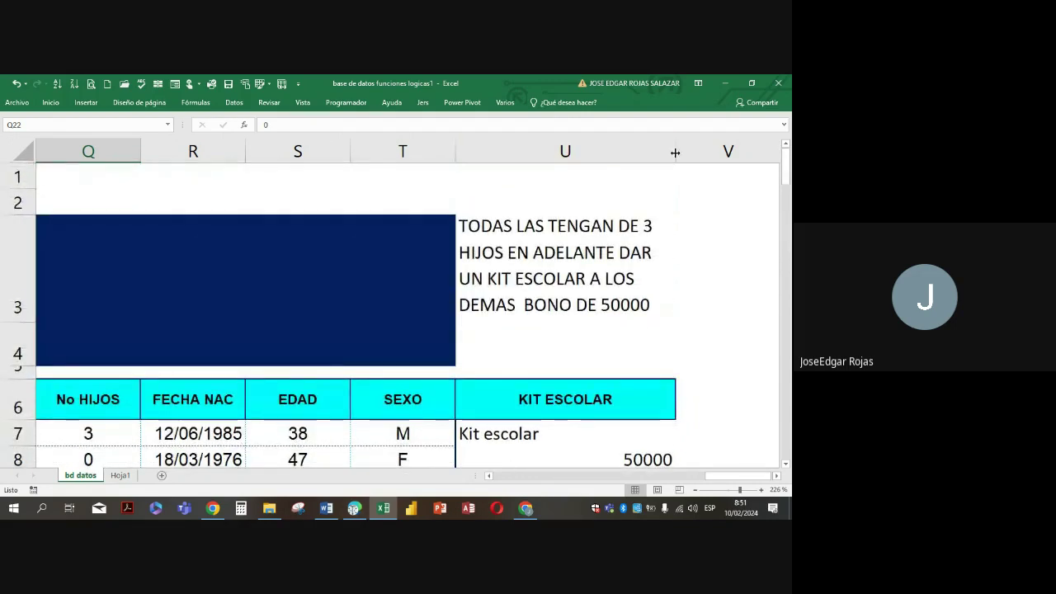
{"action": "left_click_drag", "start_coordinate": [675, 153], "coordinate": [657, 153]}
{"action": "left_click", "coordinate": [578, 153]}
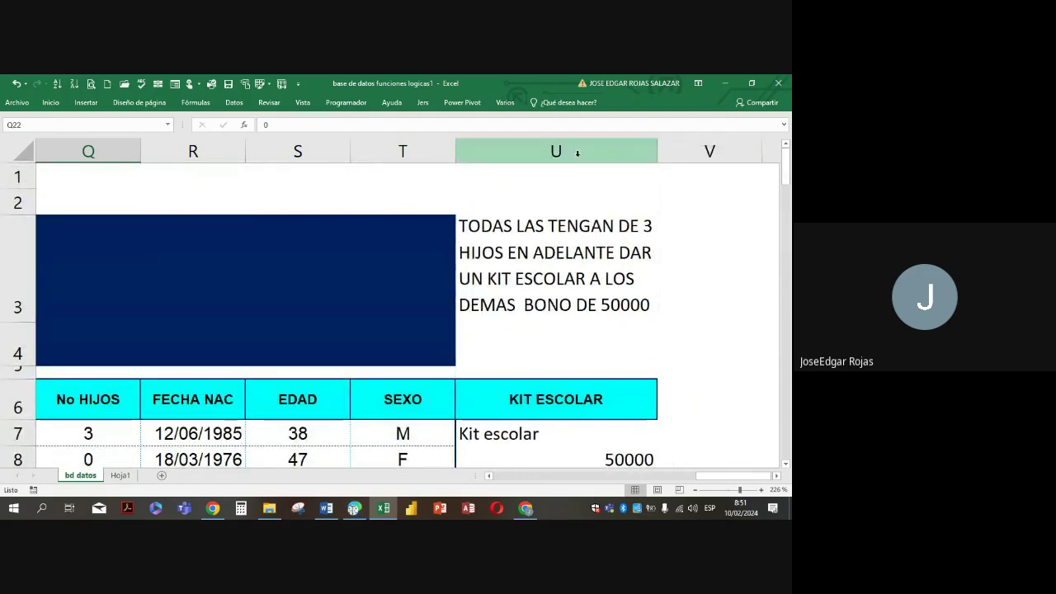
Hide column U and paste the SEXO header into V6, erasing its text
{"action": "right_click", "coordinate": [577, 152]}
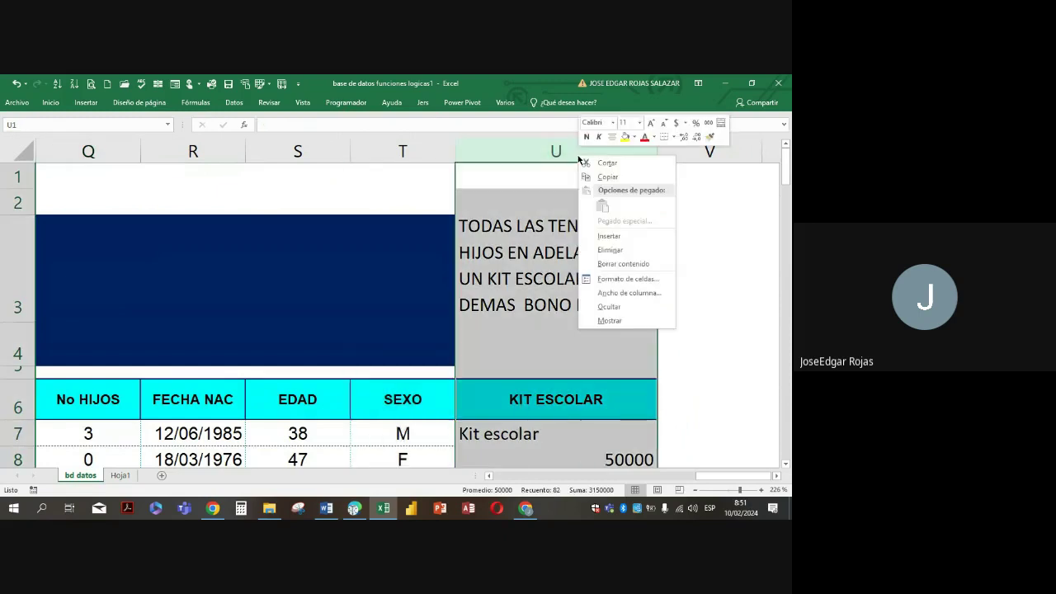
{"action": "left_click", "coordinate": [609, 306]}
{"action": "left_click", "coordinate": [442, 416]}
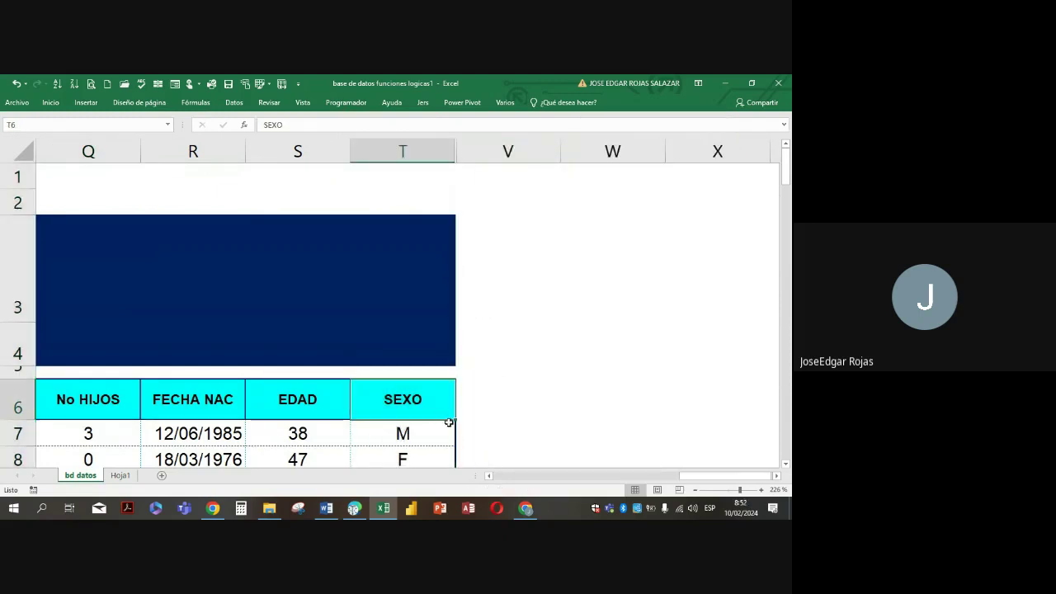
{"action": "key", "text": "ctrl+c"}
{"action": "left_click", "coordinate": [492, 405]}
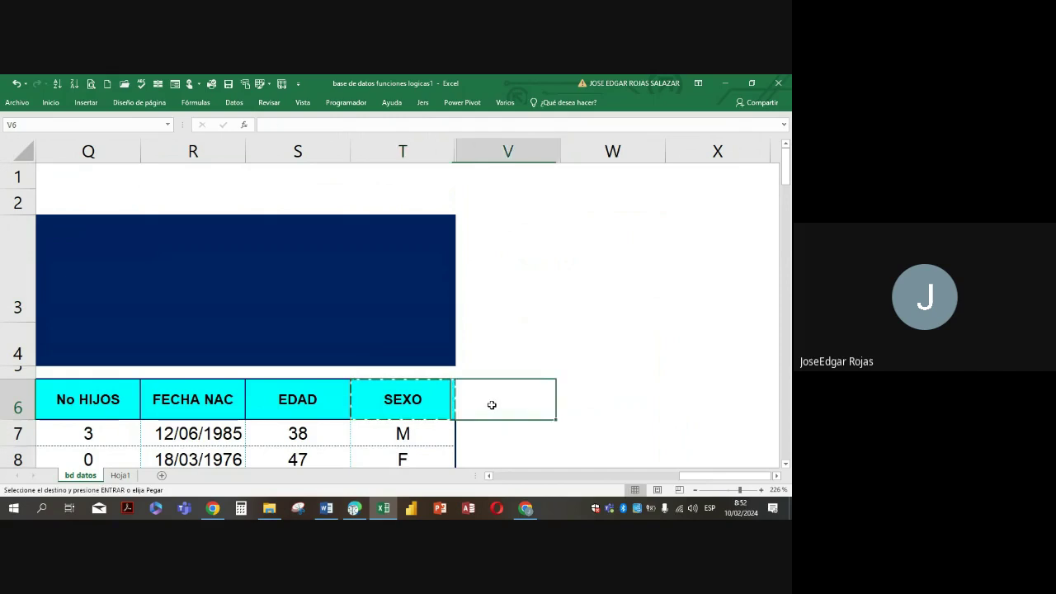
{"action": "key", "text": "ctrl+v"}
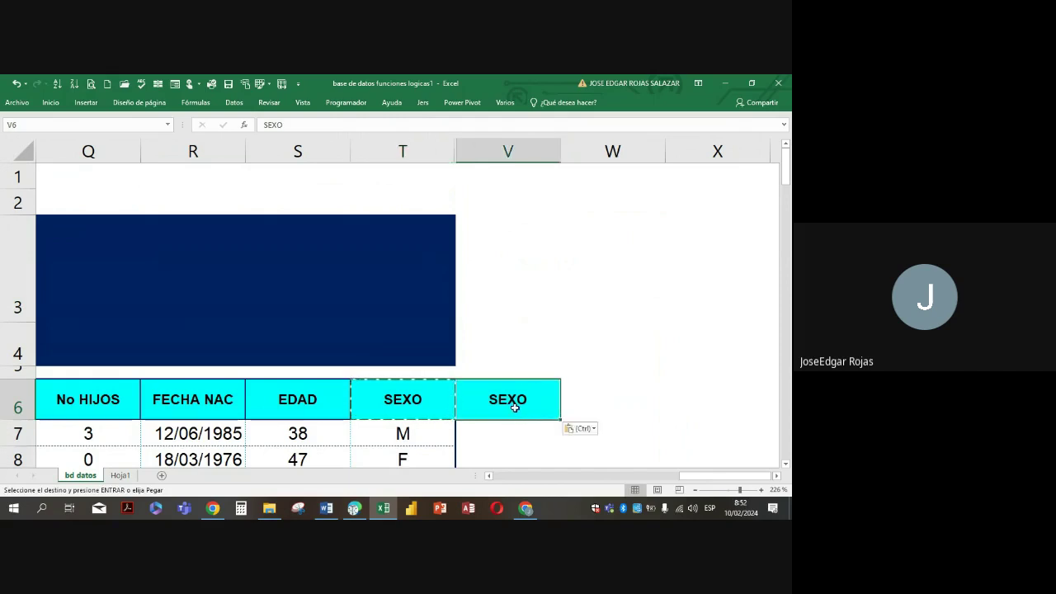
{"action": "double_click", "coordinate": [515, 406]}
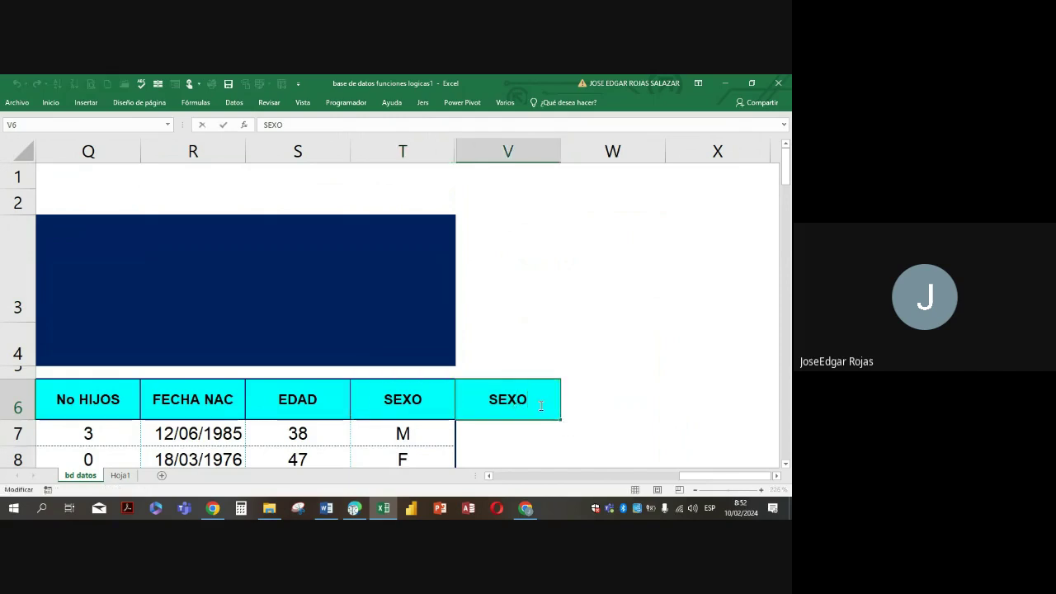
{"action": "key", "text": "BackSpace"}
{"action": "key", "text": "BackSpace"}
{"action": "key", "text": "BackSpace"}
{"action": "key", "text": "BackSpace"}
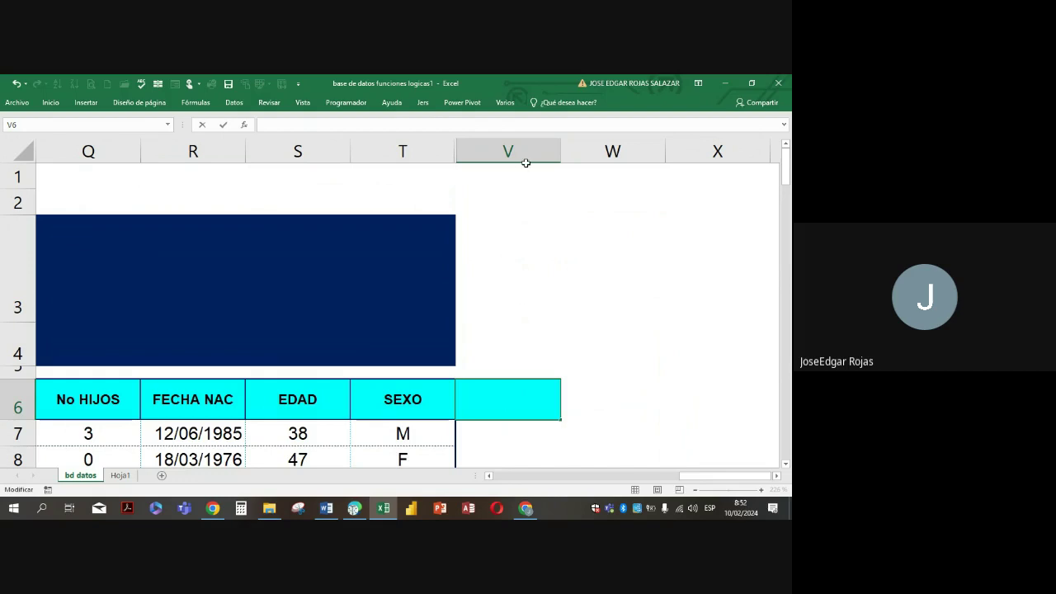
{"action": "left_click", "coordinate": [550, 433]}
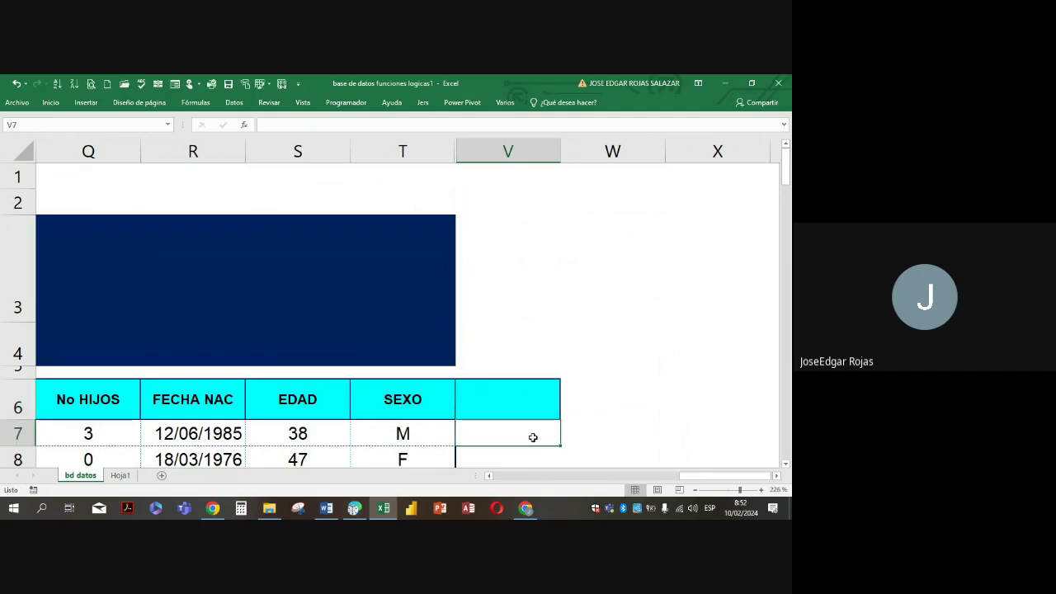
{"action": "key", "text": "Left"}
{"action": "key", "text": "Left"}
{"action": "key", "text": "Left"}
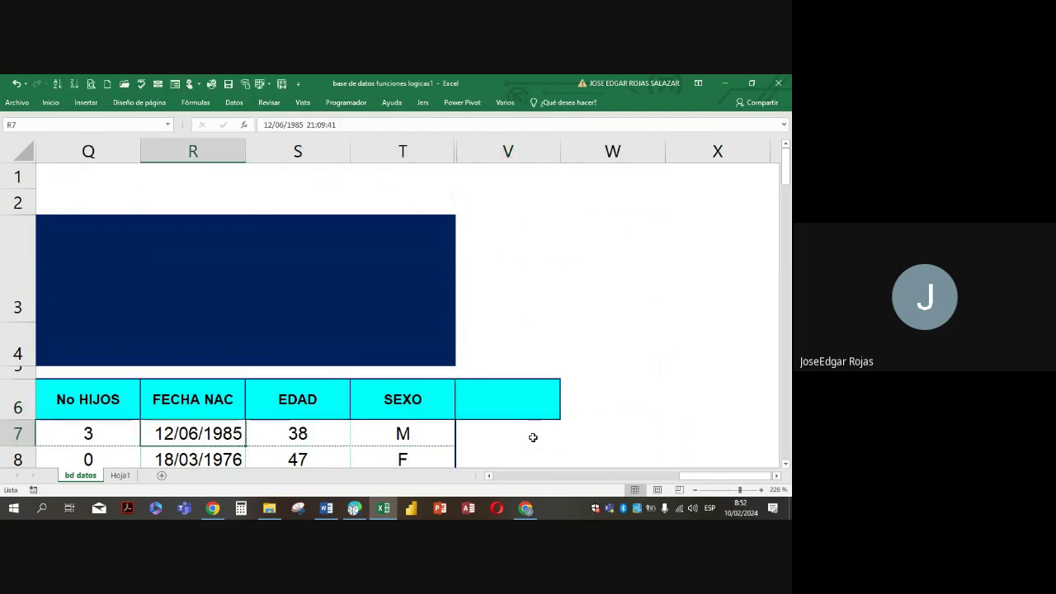
{"action": "key", "text": "Right"}
{"action": "key", "text": "Right"}
{"action": "key", "text": "Right"}
{"action": "key", "text": "Left"}
{"action": "key", "text": "Left"}
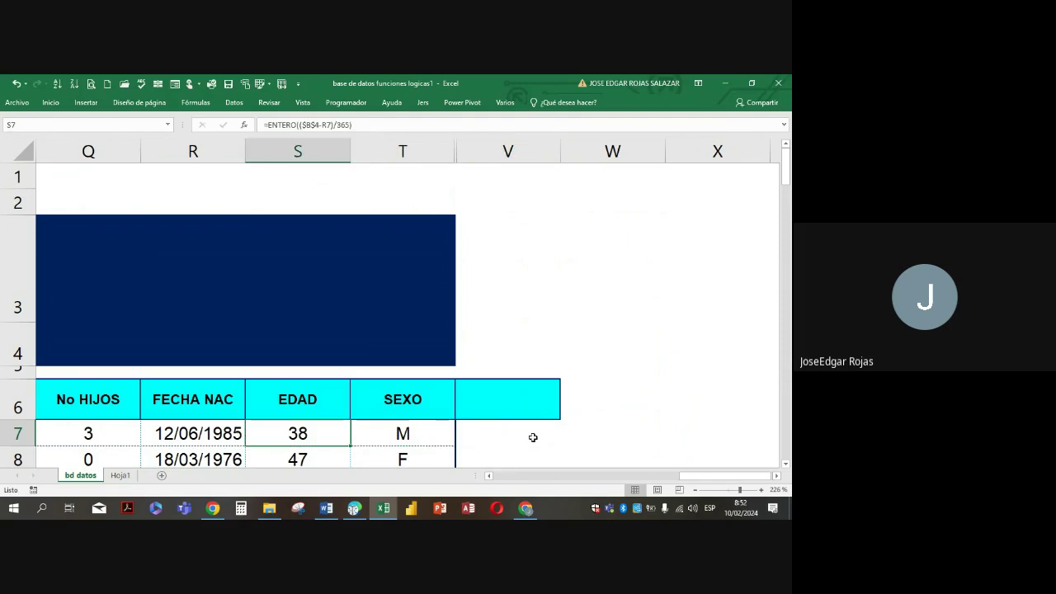
{"action": "key", "text": "Left"}
{"action": "key", "text": "Left"}
{"action": "key", "text": "Left"}
{"action": "key", "text": "Left"}
{"action": "key", "text": "Left"}
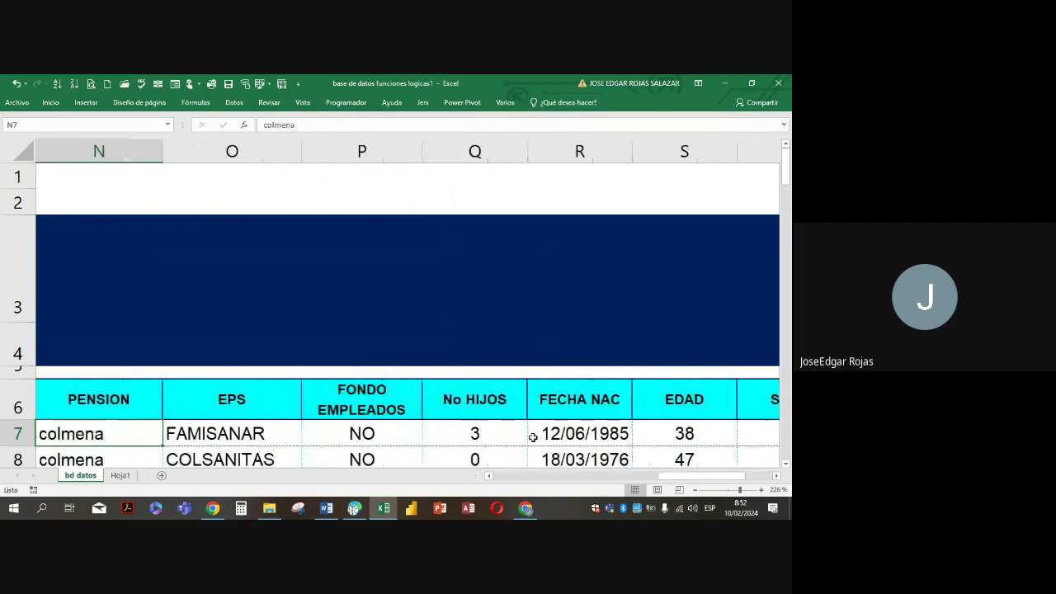
{"action": "key", "text": "Left"}
{"action": "key", "text": "Left"}
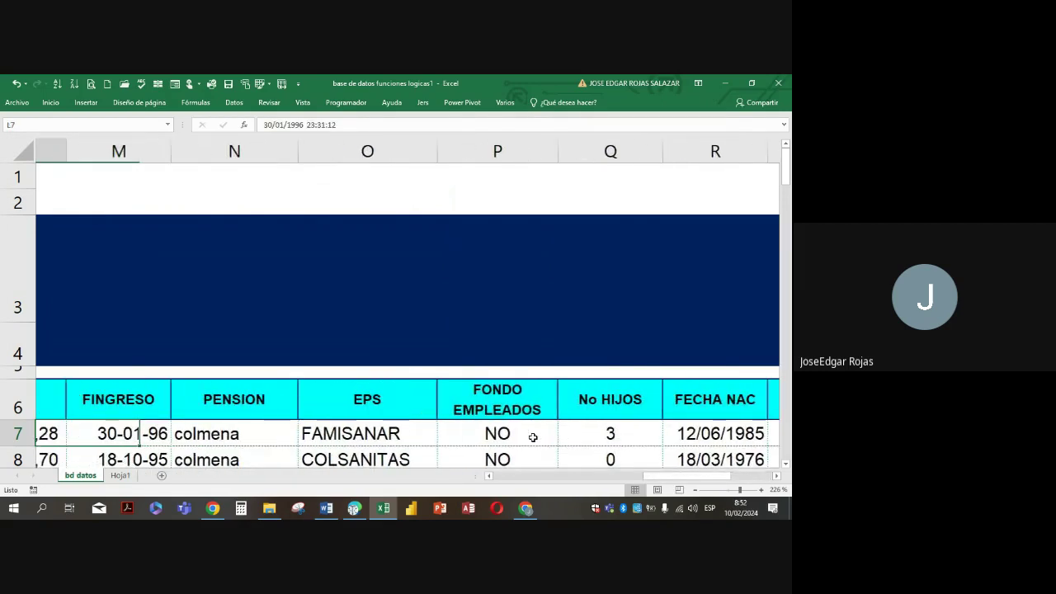
{"action": "key", "text": "Left"}
{"action": "key", "text": "Left"}
{"action": "key", "text": "Left"}
{"action": "key", "text": "Left"}
{"action": "key", "text": "Right"}
{"action": "key", "text": "Right"}
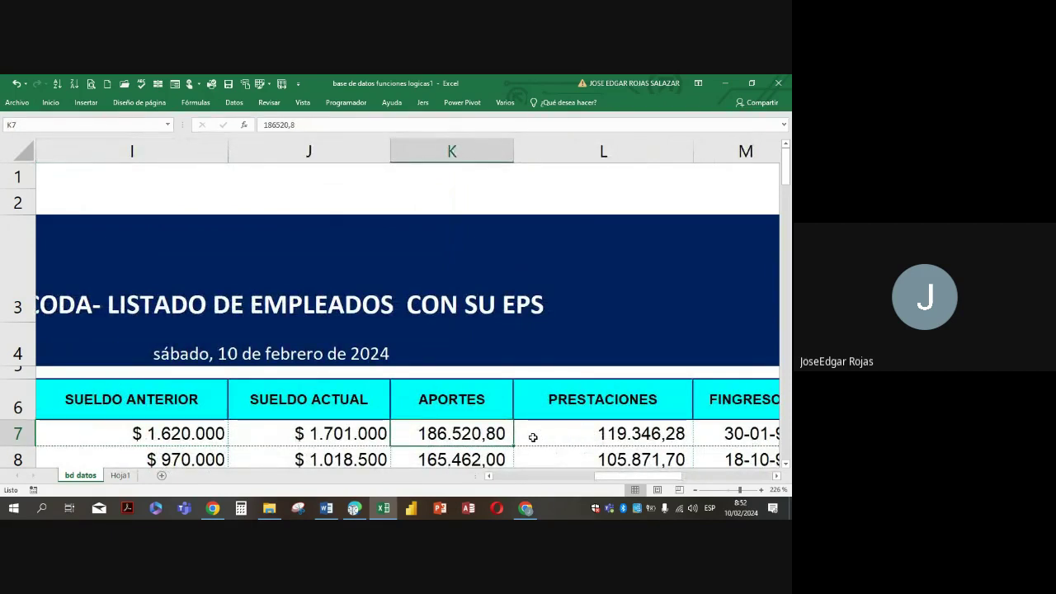
{"action": "key", "text": "Right"}
{"action": "key", "text": "Right"}
{"action": "key", "text": "Right"}
{"action": "key", "text": "Right"}
{"action": "key", "text": "Right"}
{"action": "key", "text": "Right"}
{"action": "key", "text": "Right"}
{"action": "key", "text": "Right"}
{"action": "key", "text": "Right"}
{"action": "key", "text": "Right"}
{"action": "key", "text": "Right"}
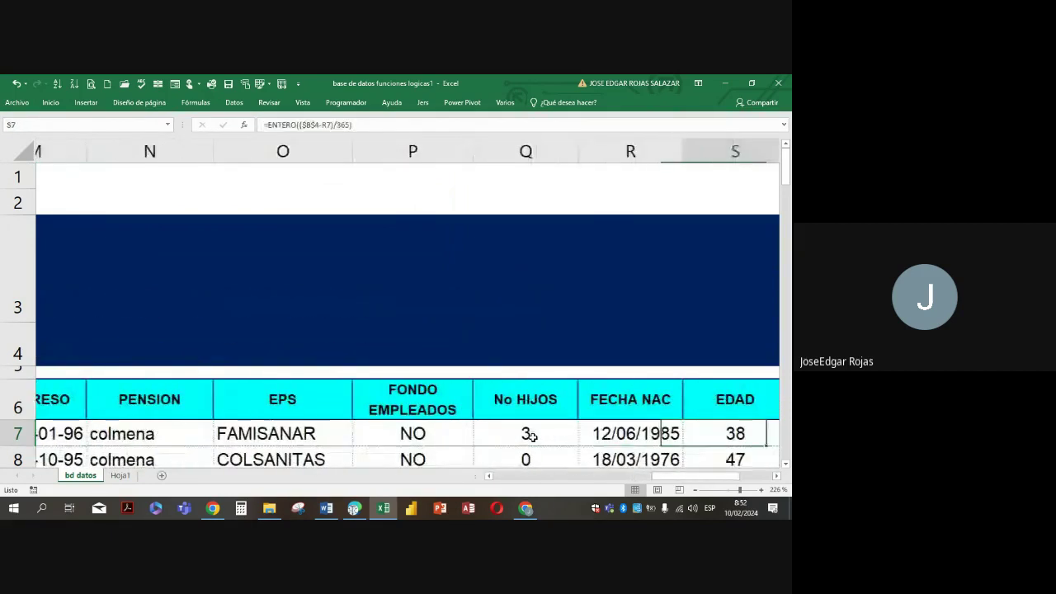
{"action": "left_click", "coordinate": [513, 400]}
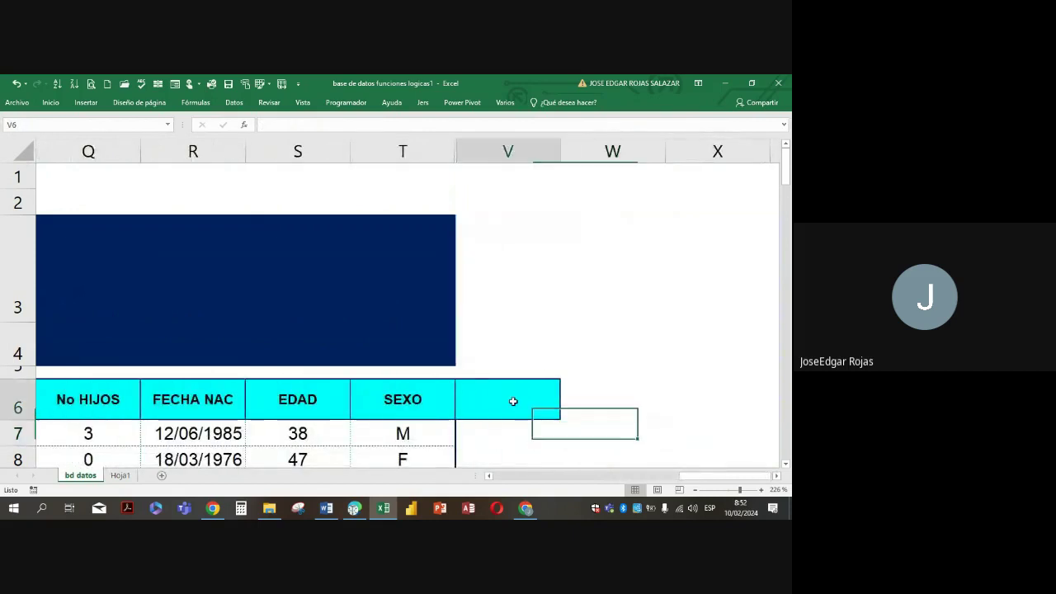
Enter the header AUMENTO in V6
{"action": "type", "text": "AUMETNO"}
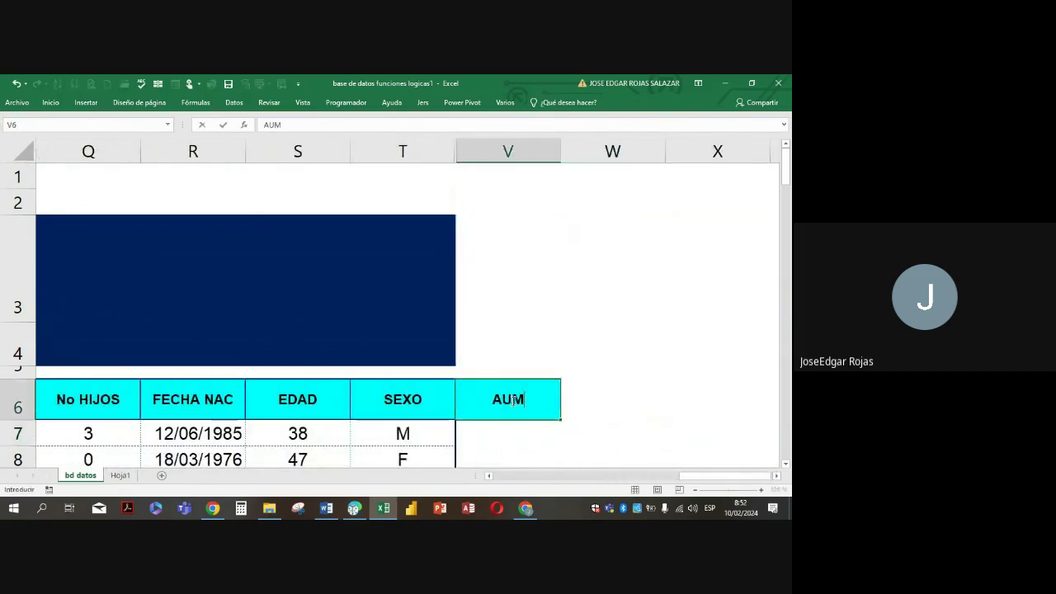
{"action": "key", "text": "BackSpace"}
{"action": "key", "text": "BackSpace"}
{"action": "key", "text": "BackSpace"}
{"action": "type", "text": "NTO"}
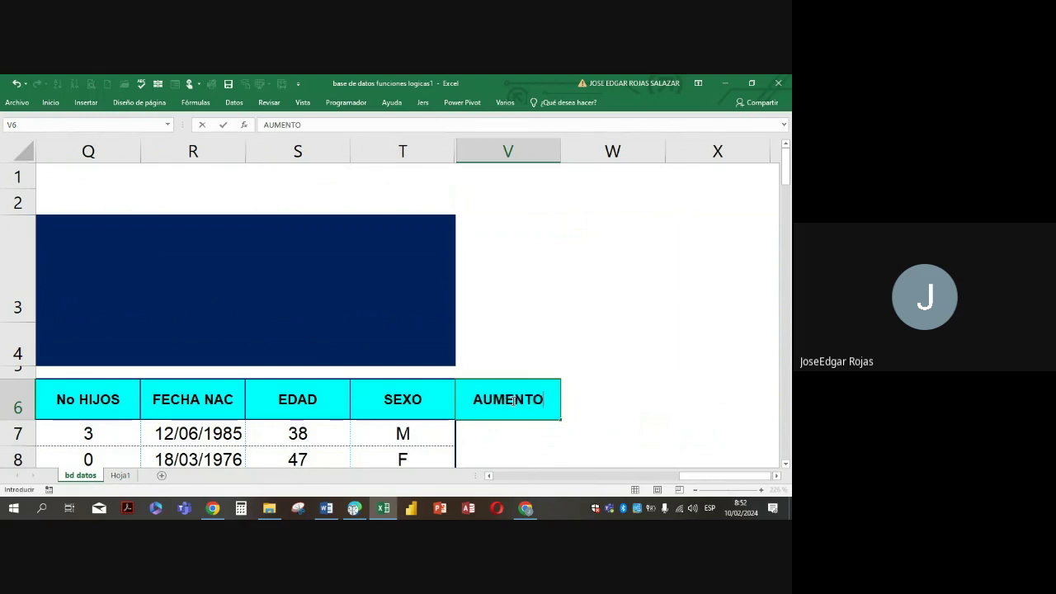
{"action": "left_click", "coordinate": [489, 297]}
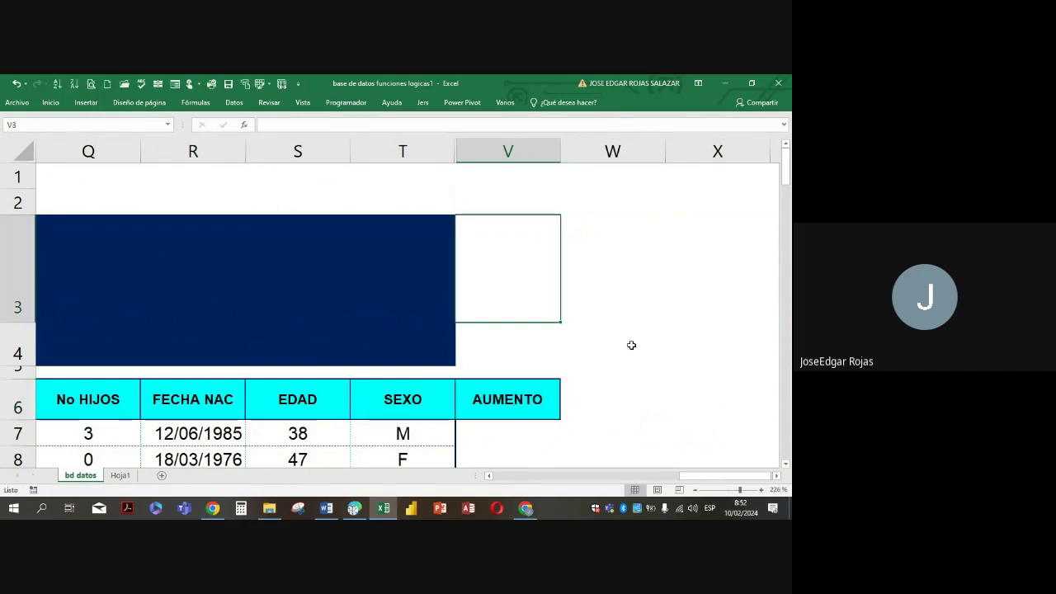
Write the note 'Sueldo actual mayores a 2.500.000' in V3
{"action": "type", "text": "SU"}
{"action": "key", "text": "BackSpace"}
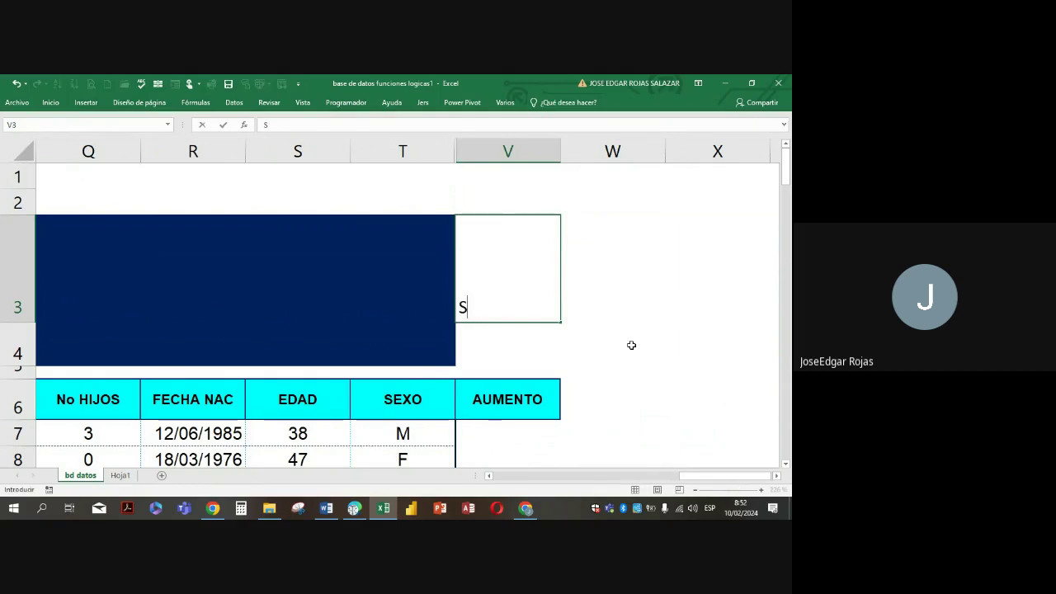
{"action": "type", "text": "ueldo act"}
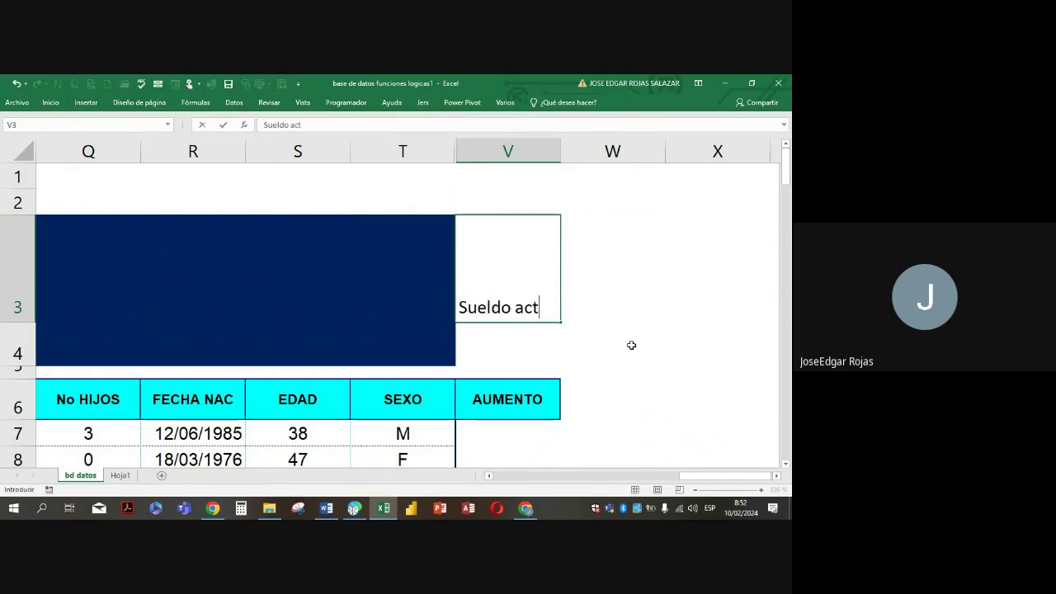
{"action": "type", "text": "ual"}
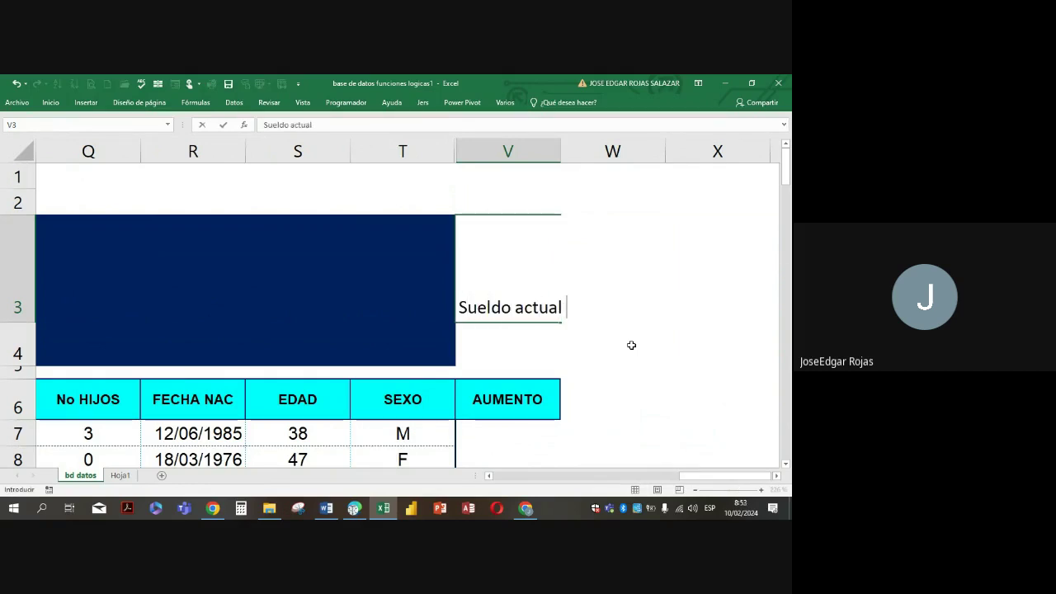
{"action": "type", "text": " ma"}
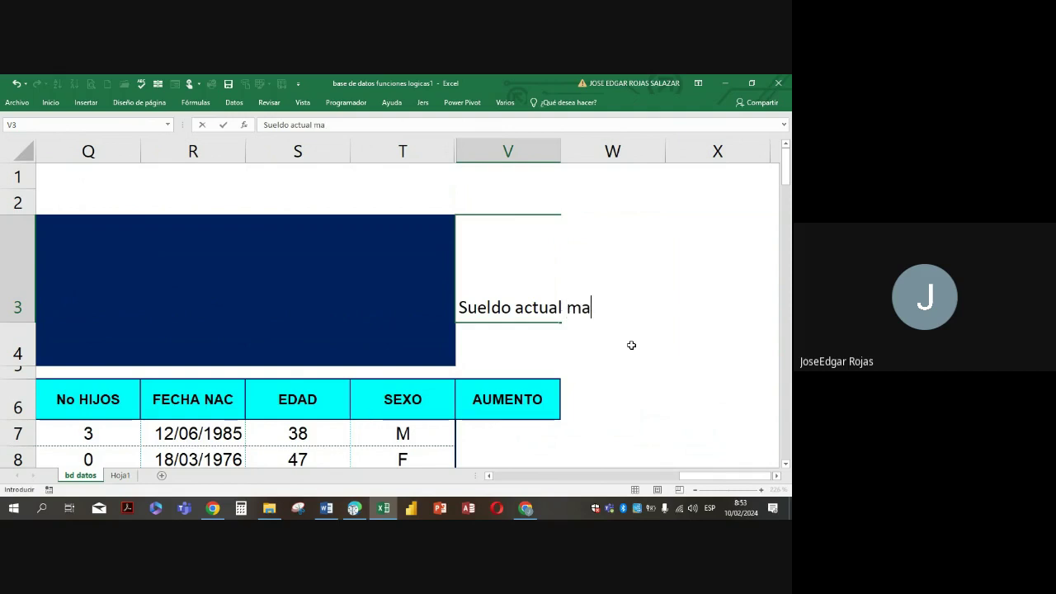
{"action": "type", "text": "yores a 250"}
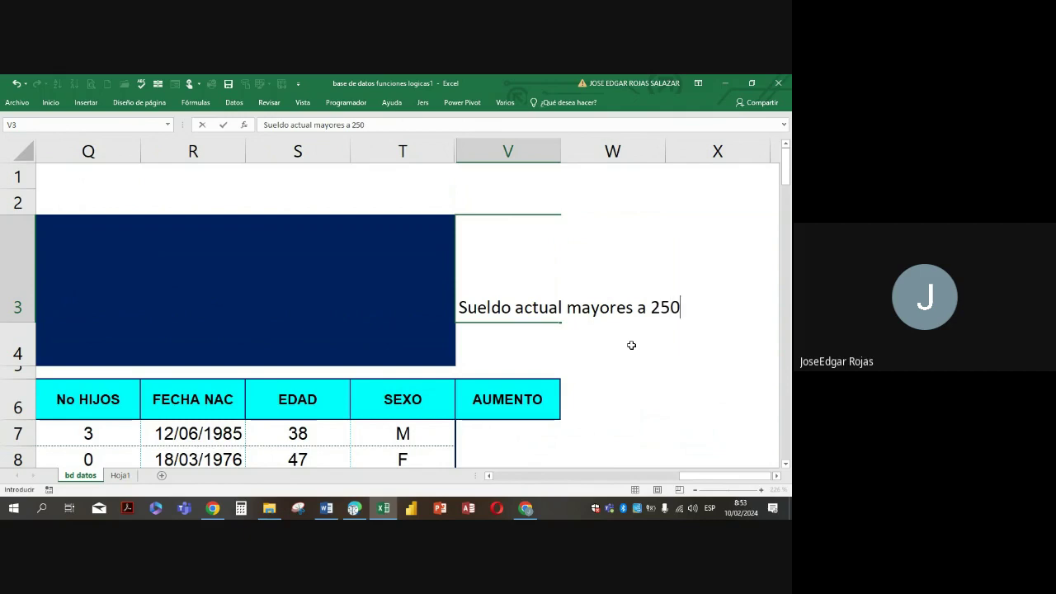
{"action": "key", "text": "BackSpace"}
{"action": "key", "text": "BackSpace"}
{"action": "type", "text": ".500"}
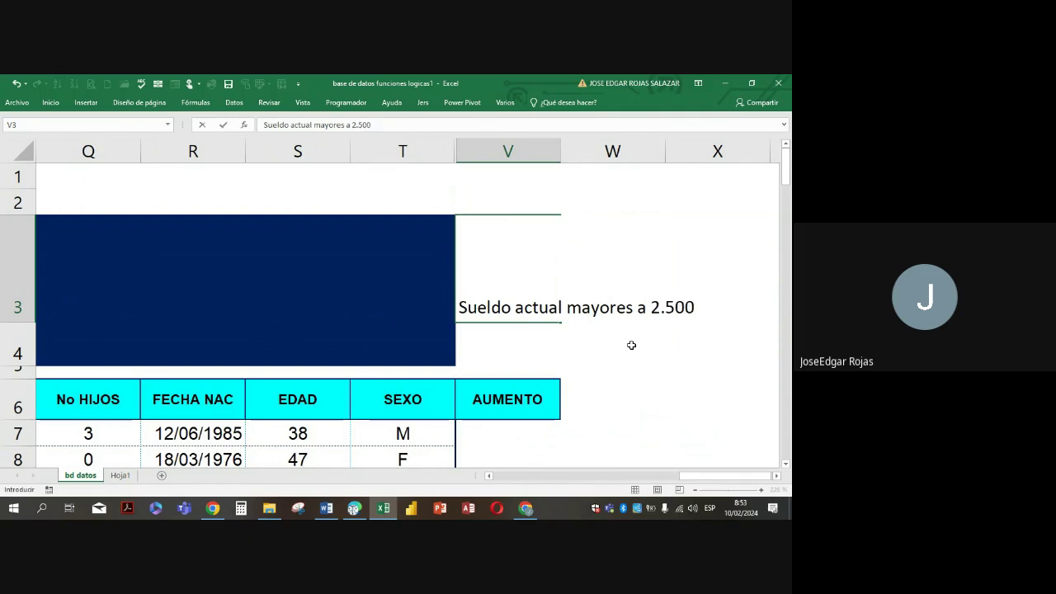
{"action": "type", "text": ".000"}
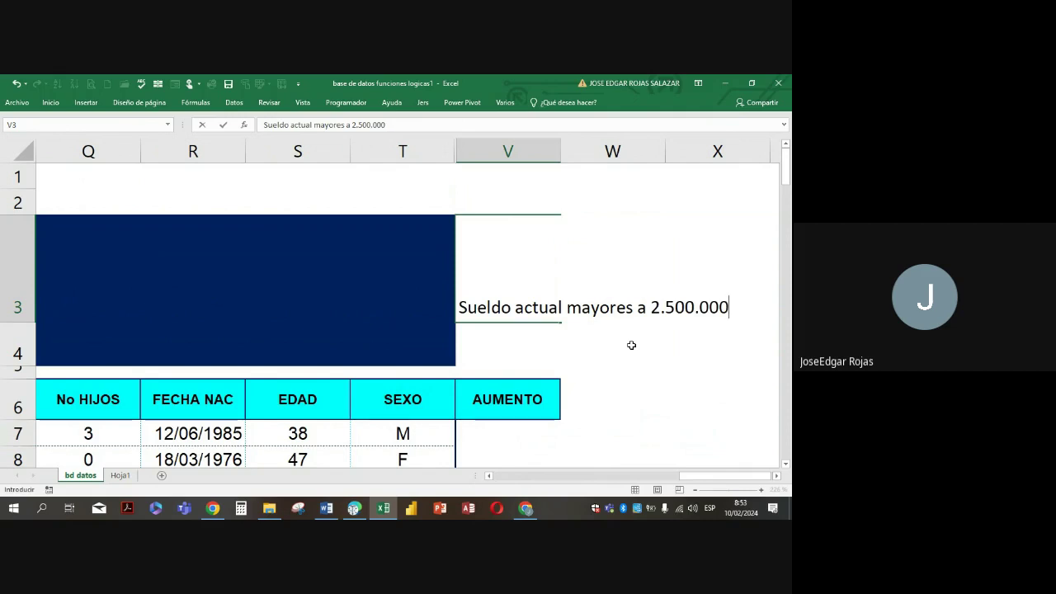
{"action": "key", "text": "Return"}
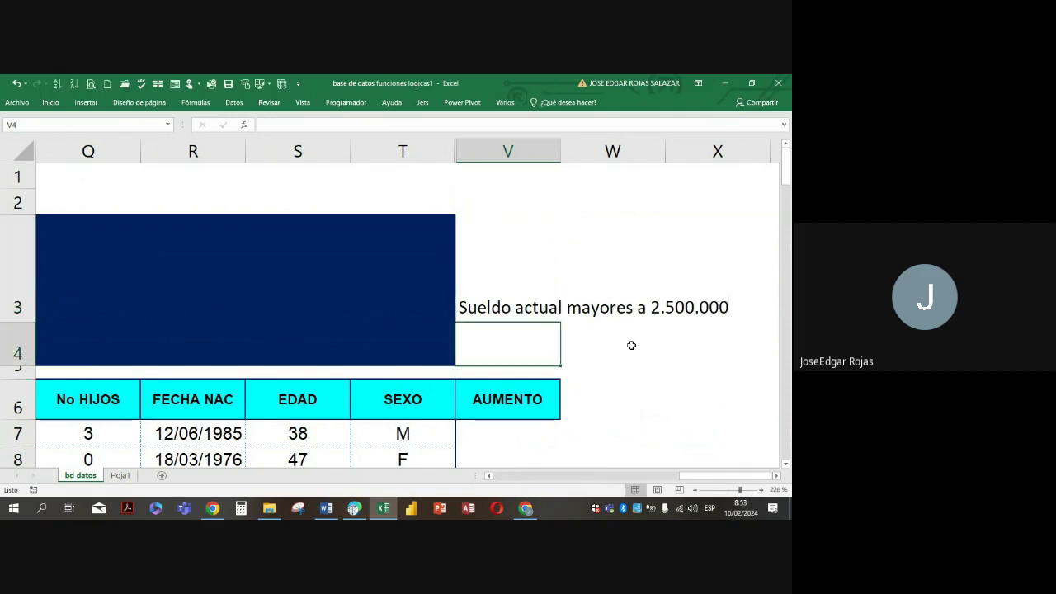
Type 'aumento de 6,7% sobre el sueldo actual' into the V4 note
{"action": "type", "text": "aunto"}
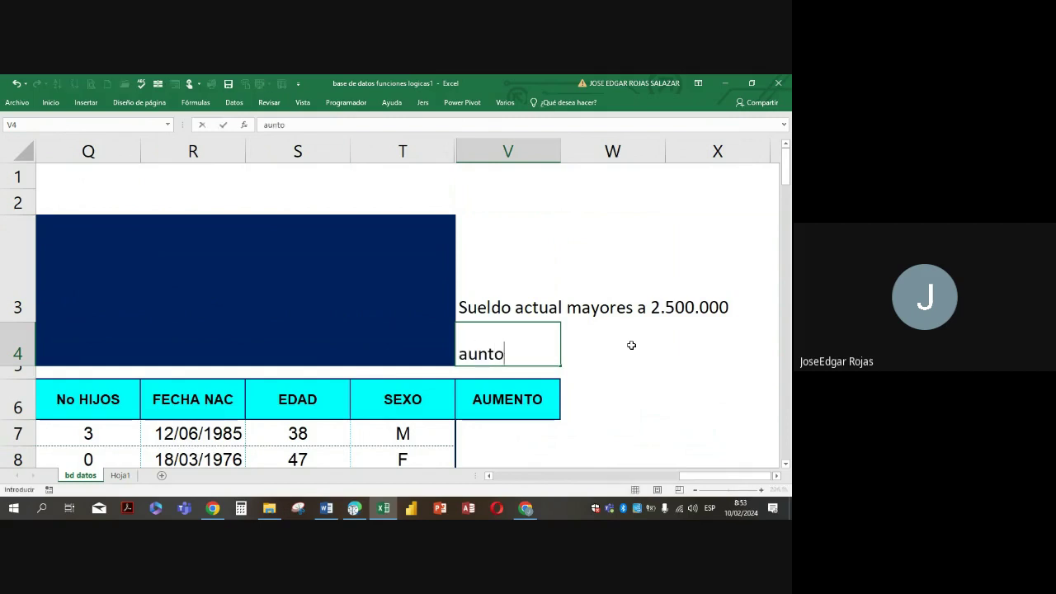
{"action": "key", "text": "BackSpace"}
{"action": "key", "text": "BackSpace"}
{"action": "type", "text": "mw"}
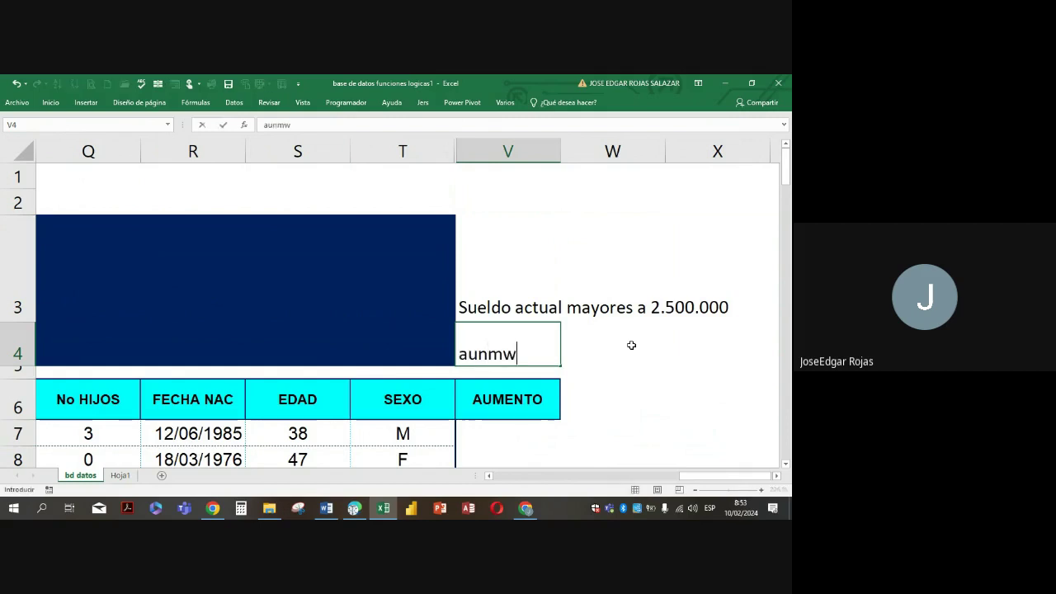
{"action": "type", "text": "o"}
{"action": "key", "text": "BackSpace"}
{"action": "key", "text": "BackSpace"}
{"action": "type", "text": "to"}
{"action": "key", "text": "BackSpace"}
{"action": "key", "text": "BackSpace"}
{"action": "key", "text": "BackSpace"}
{"action": "key", "text": "BackSpace"}
{"action": "type", "text": "mwnto"}
{"action": "key", "text": "BackSpace"}
{"action": "key", "text": "BackSpace"}
{"action": "key", "text": "BackSpace"}
{"action": "key", "text": "BackSpace"}
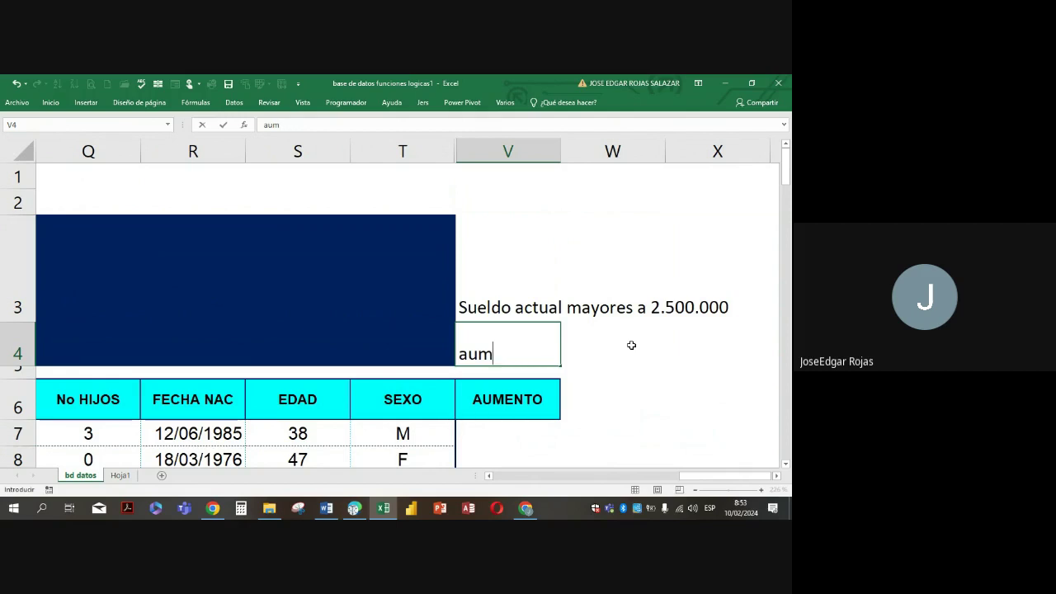
{"action": "key", "text": "BackSpace"}
{"action": "type", "text": "mwnto e"}
{"action": "key", "text": "BackSpace"}
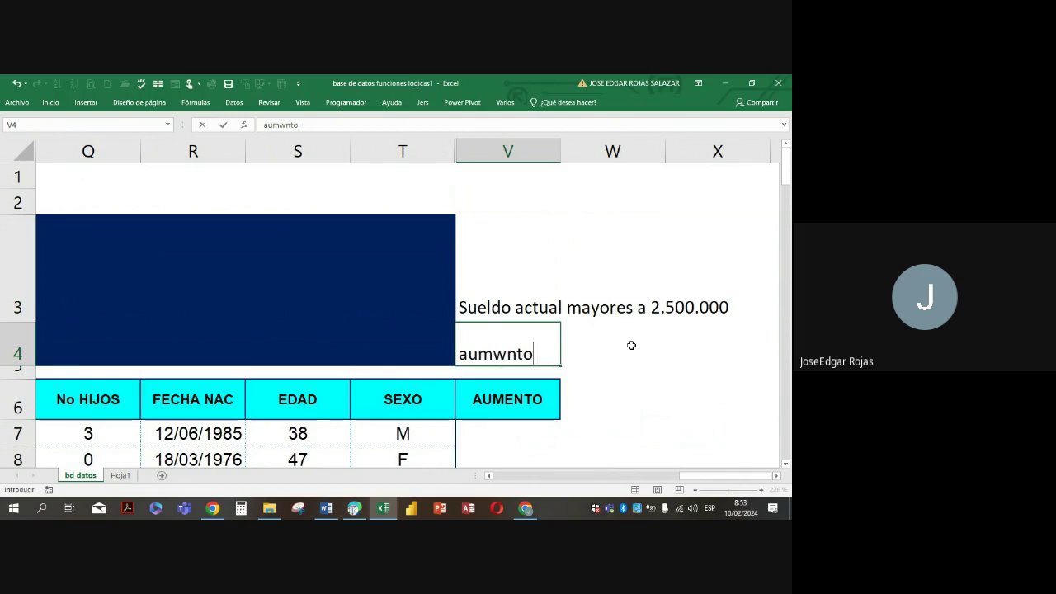
{"action": "key", "text": "BackSpace"}
{"action": "key", "text": "BackSpace"}
{"action": "key", "text": "BackSpace"}
{"action": "key", "text": "BackSpace"}
{"action": "key", "text": "BackSpace"}
{"action": "type", "text": "mento de"}
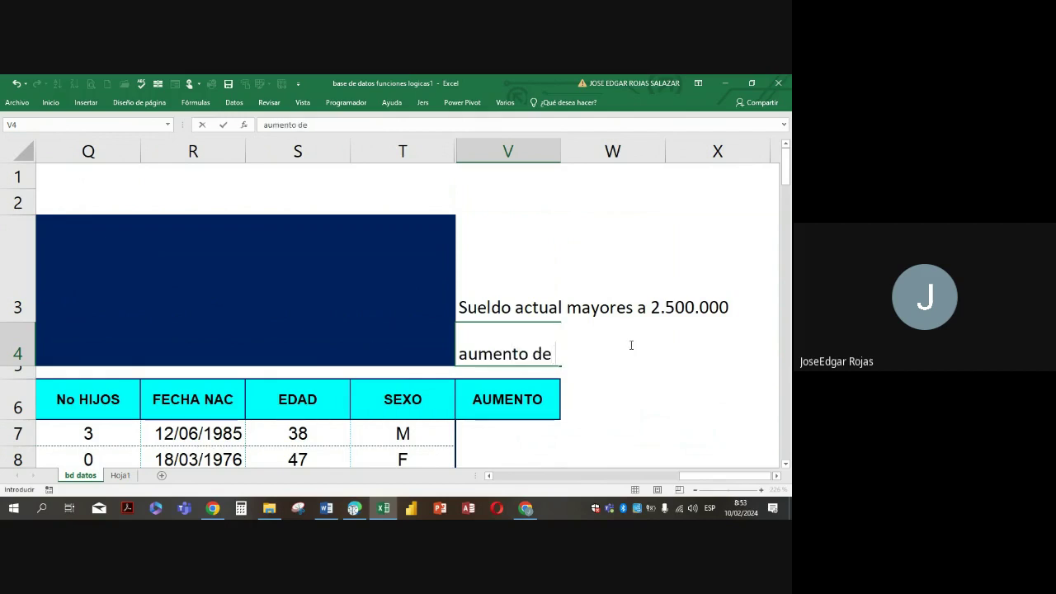
{"action": "type", "text": " 6,7% sobre"}
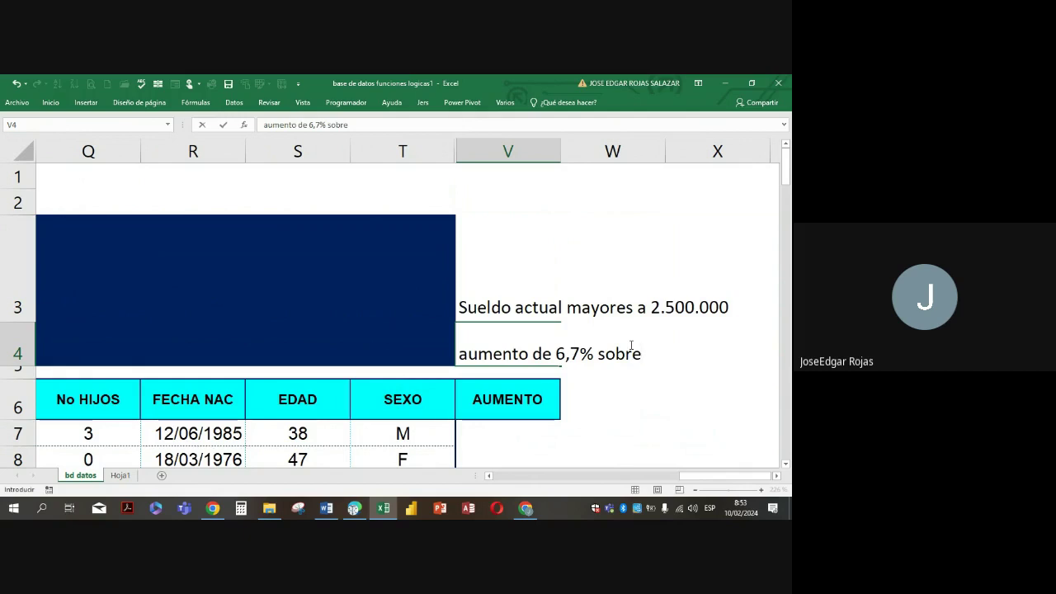
{"action": "type", "text": " el sueldo ac"}
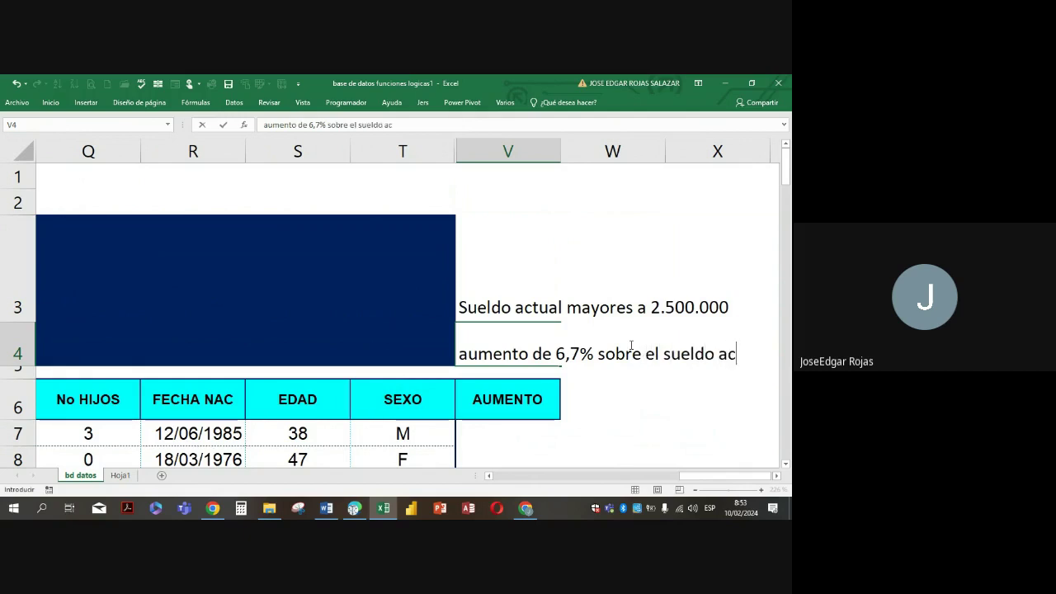
{"action": "type", "text": "tual alos"}
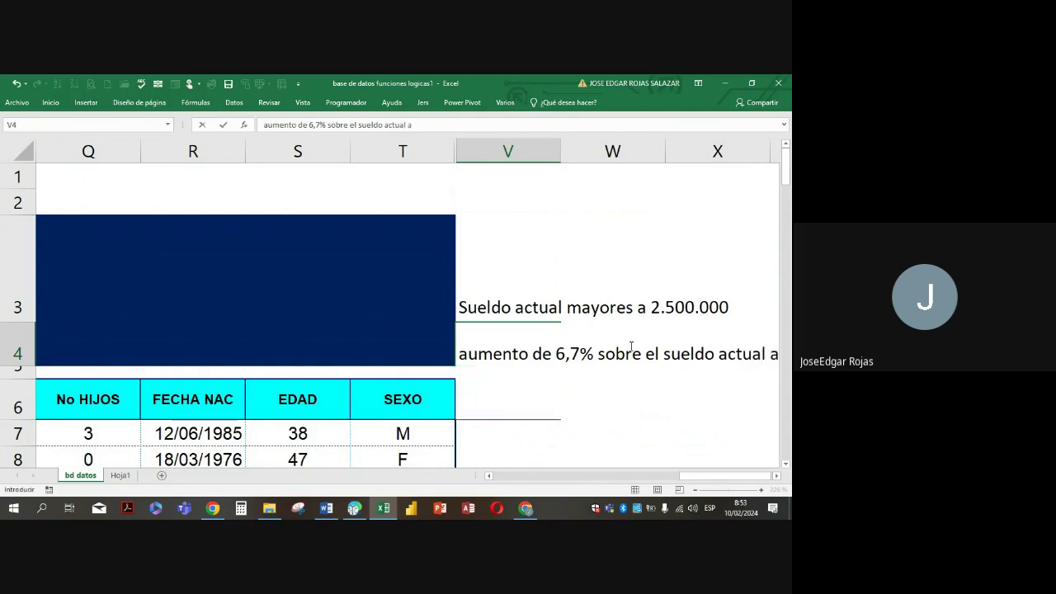
Complete the note with 'los demas 9,3% sueldo acutal' and confirm it
{"action": "key", "text": "BackSpace"}
{"action": "key", "text": "BackSpace"}
{"action": "key", "text": "BackSpace"}
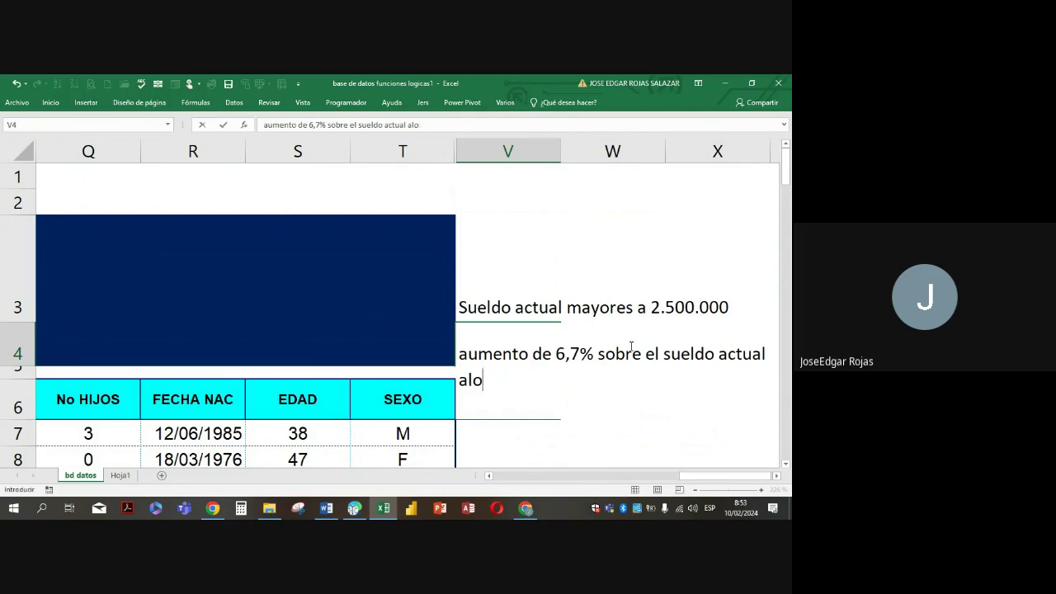
{"action": "type", "text": "l"}
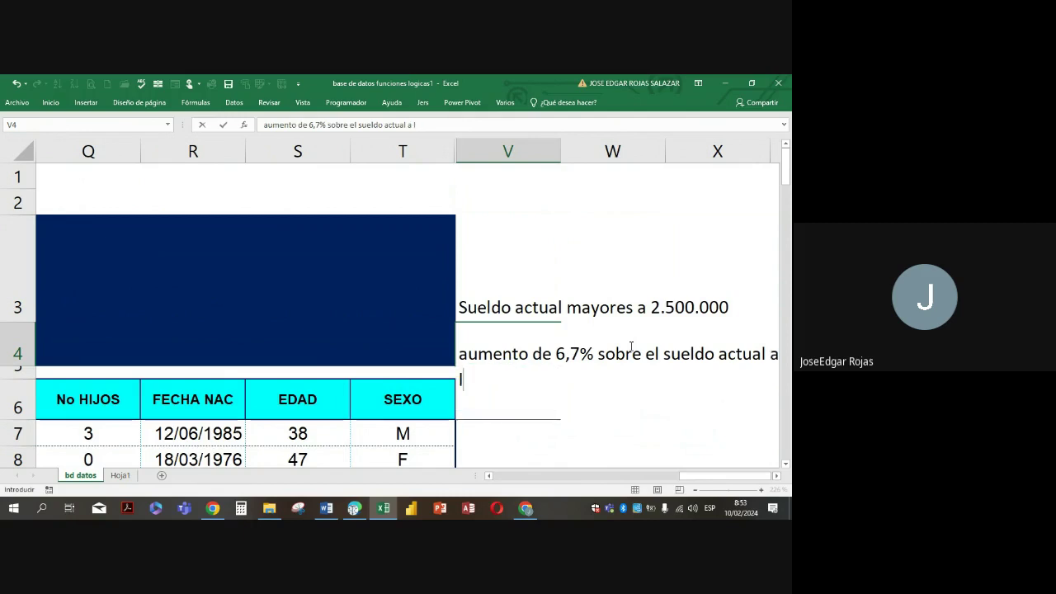
{"action": "type", "text": "os demas"}
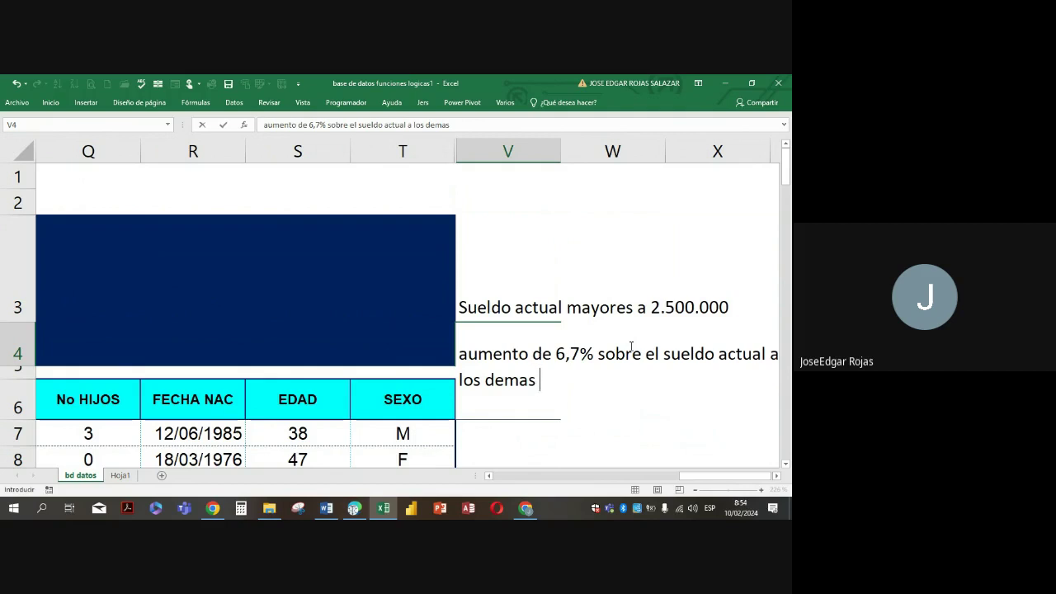
{"action": "type", "text": "9,3"}
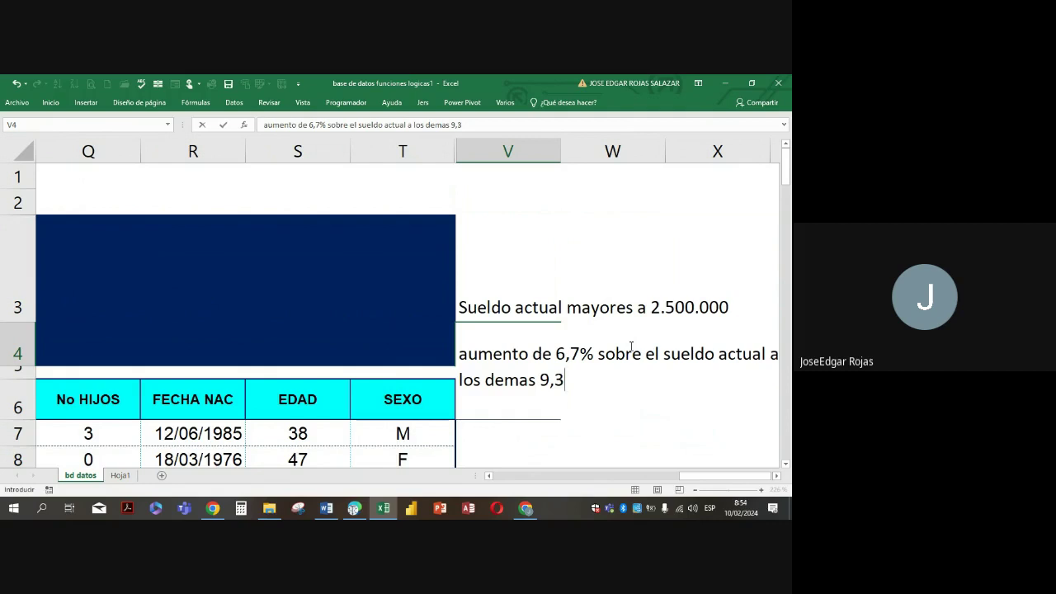
{"action": "type", "text": "% su"}
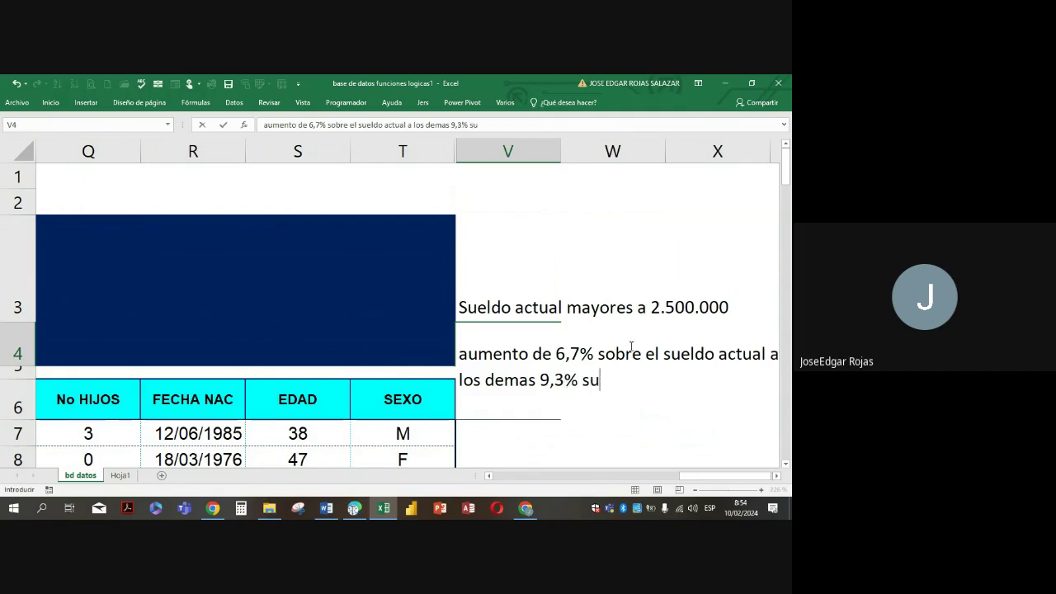
{"action": "type", "text": "eldo ac"}
{"action": "type", "text": "utal"}
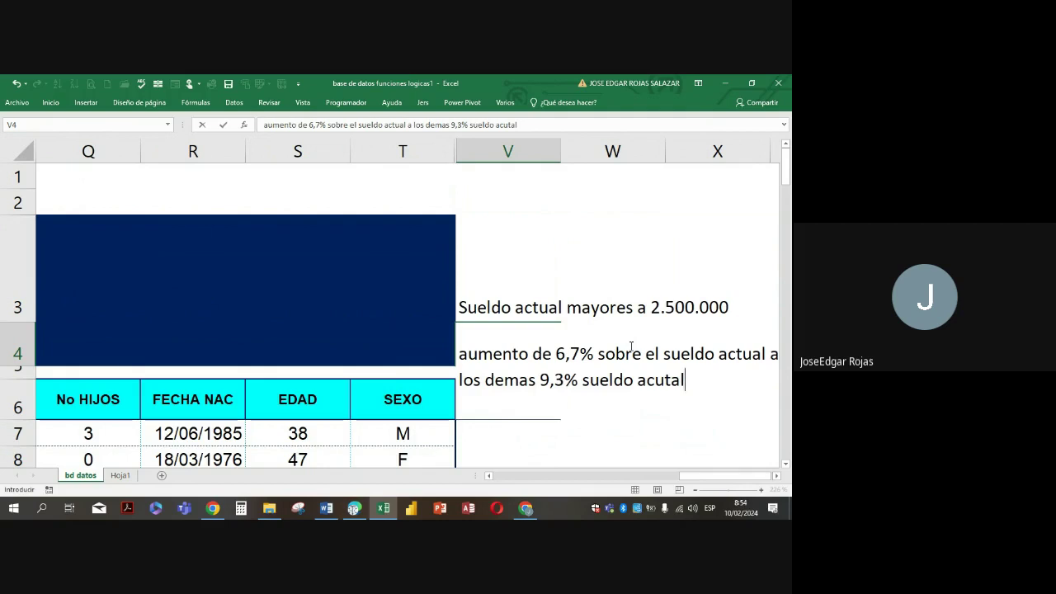
{"action": "key", "text": "Return"}
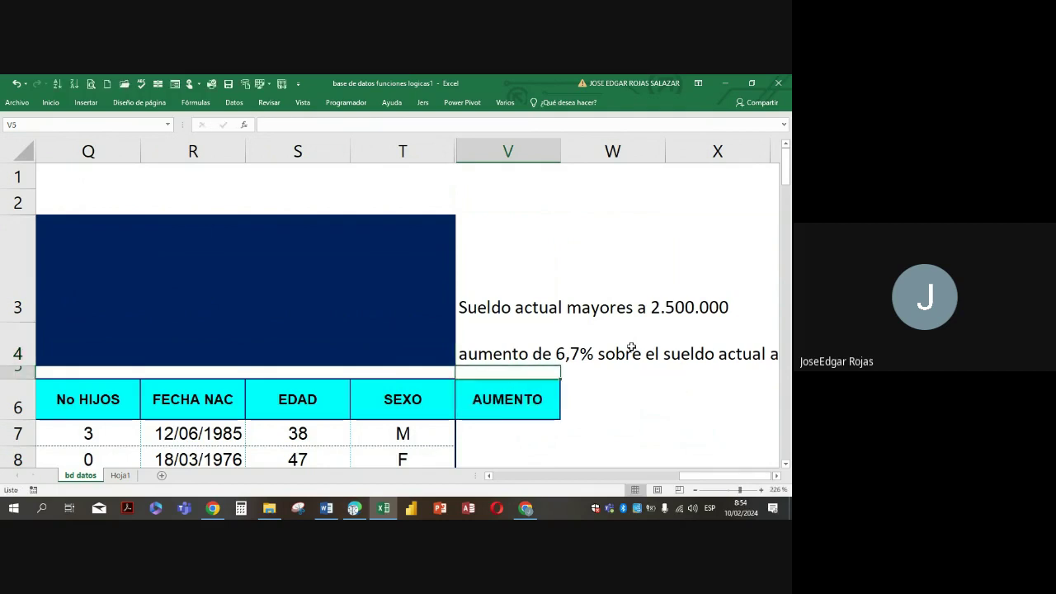
Turn on Wrap Text (Ajustar texto) for the notes in V3 and V4
{"action": "left_click", "coordinate": [521, 314]}
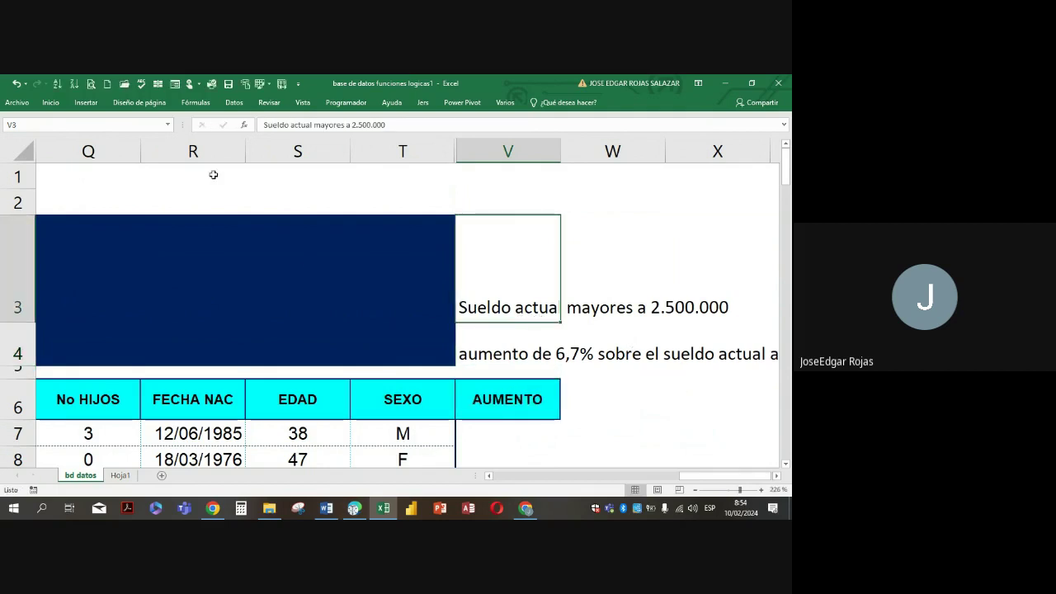
{"action": "left_click", "coordinate": [50, 103]}
{"action": "left_click", "coordinate": [287, 130]}
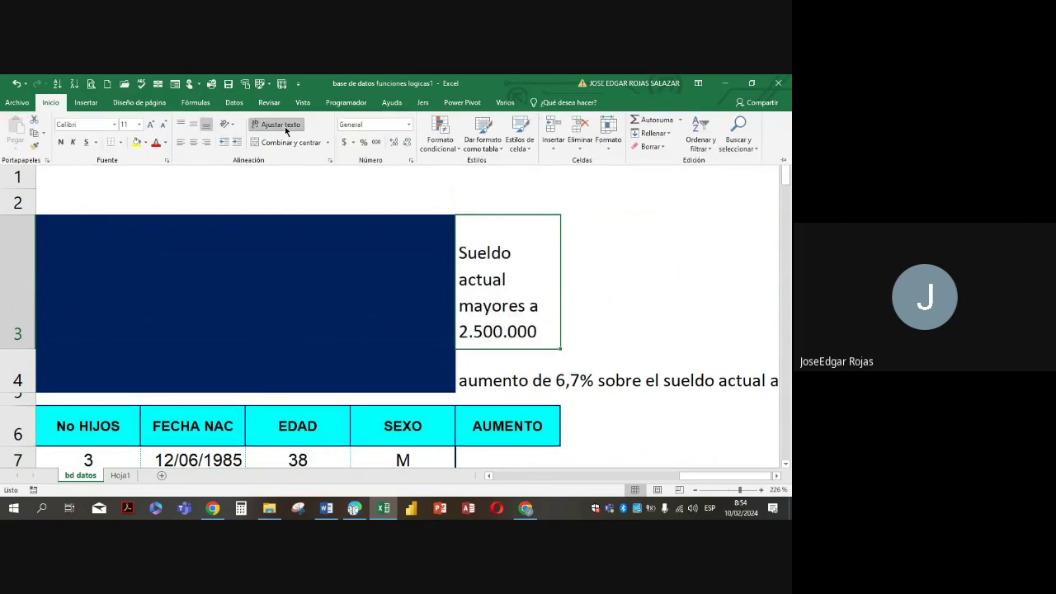
{"action": "left_click", "coordinate": [496, 383]}
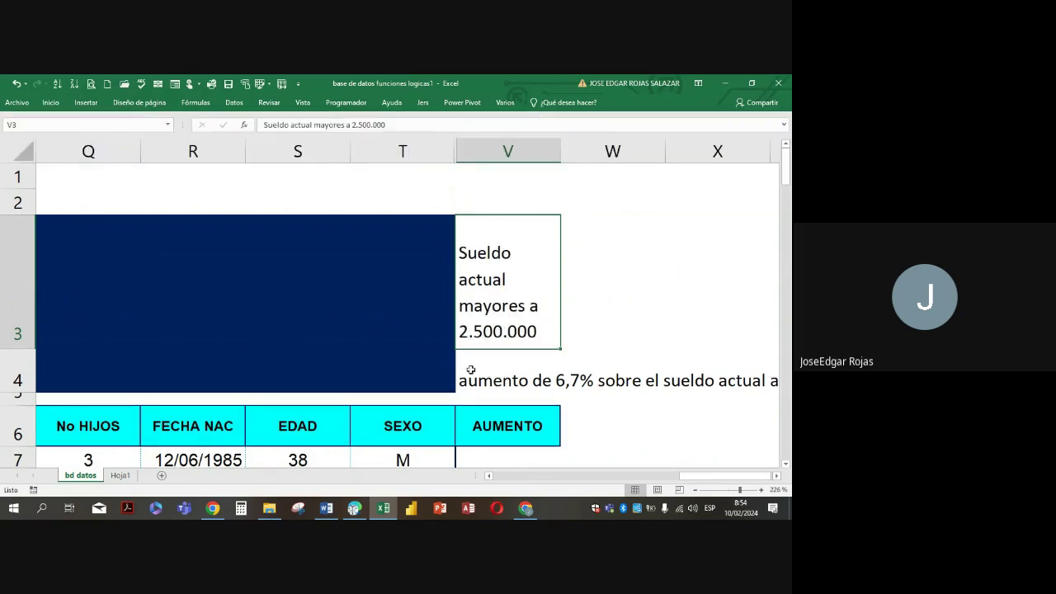
{"action": "left_click", "coordinate": [467, 379]}
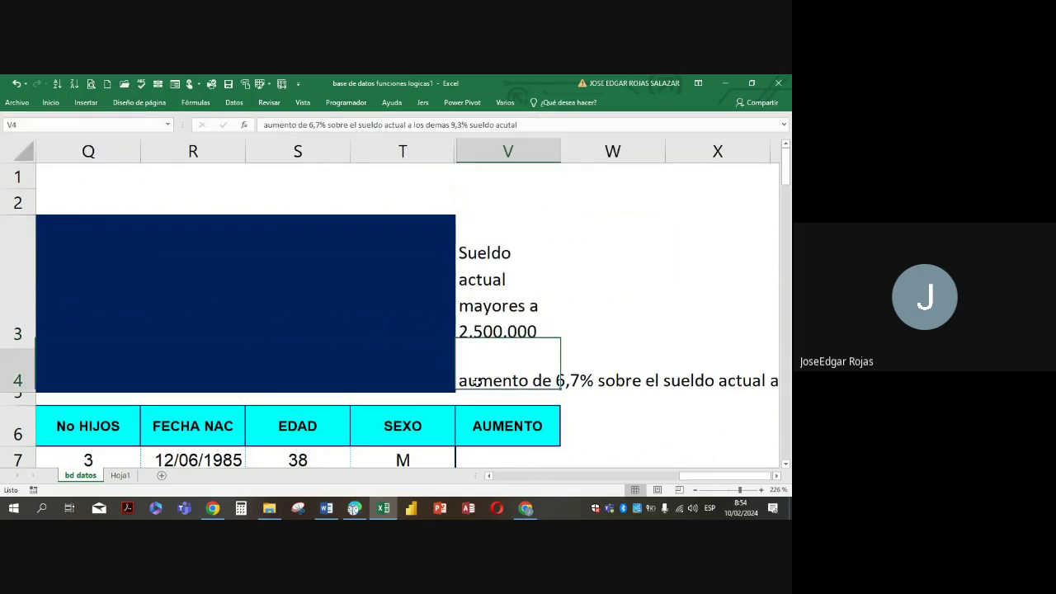
{"action": "left_click", "coordinate": [50, 103]}
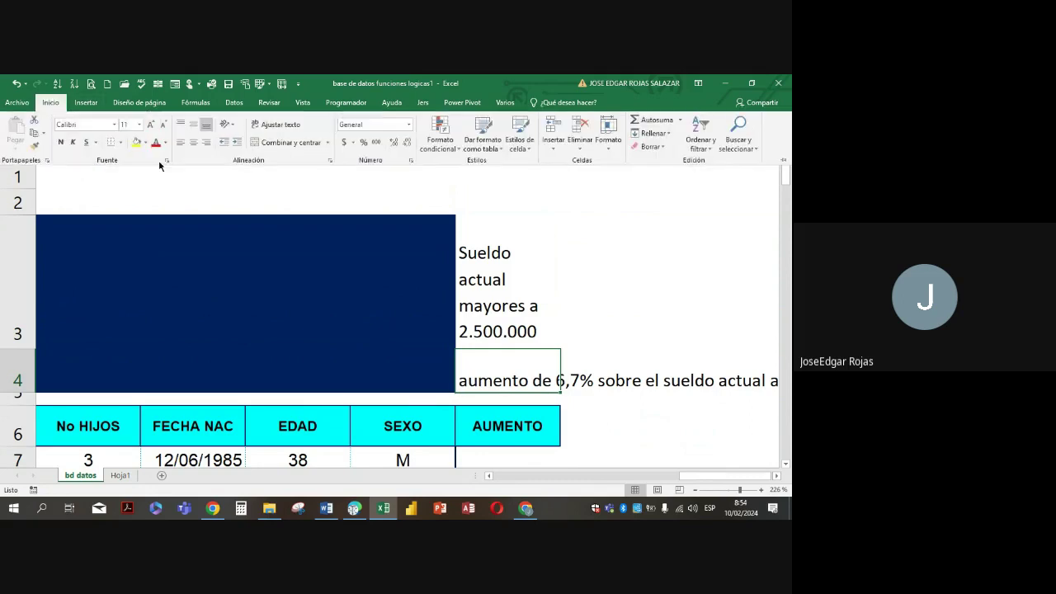
{"action": "left_click", "coordinate": [280, 125]}
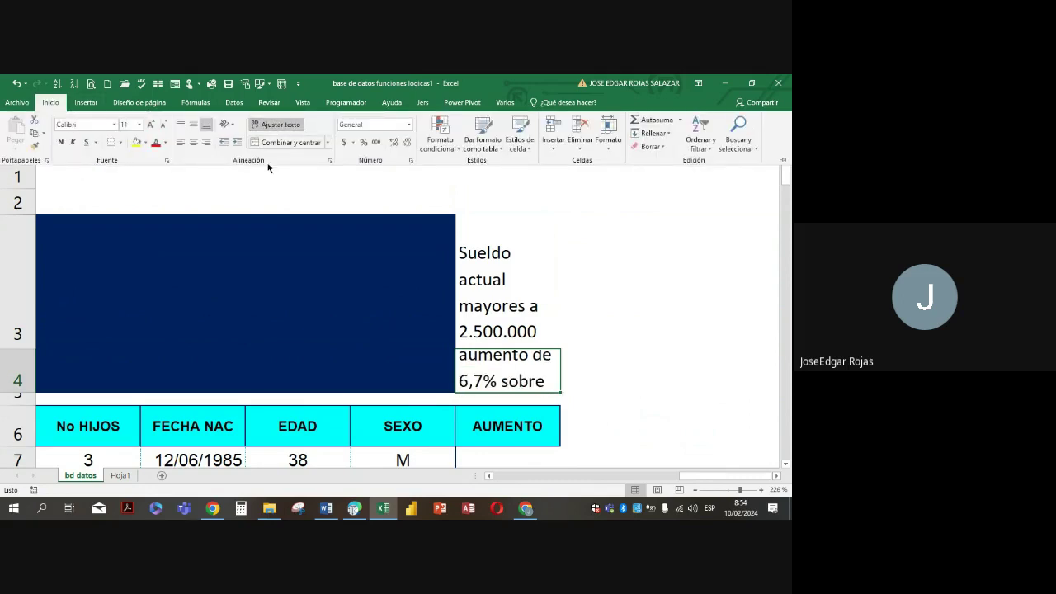
{"action": "left_click", "coordinate": [484, 275]}
Reduce the font of V3 and V4 to size 8
{"action": "left_click", "coordinate": [483, 270]}
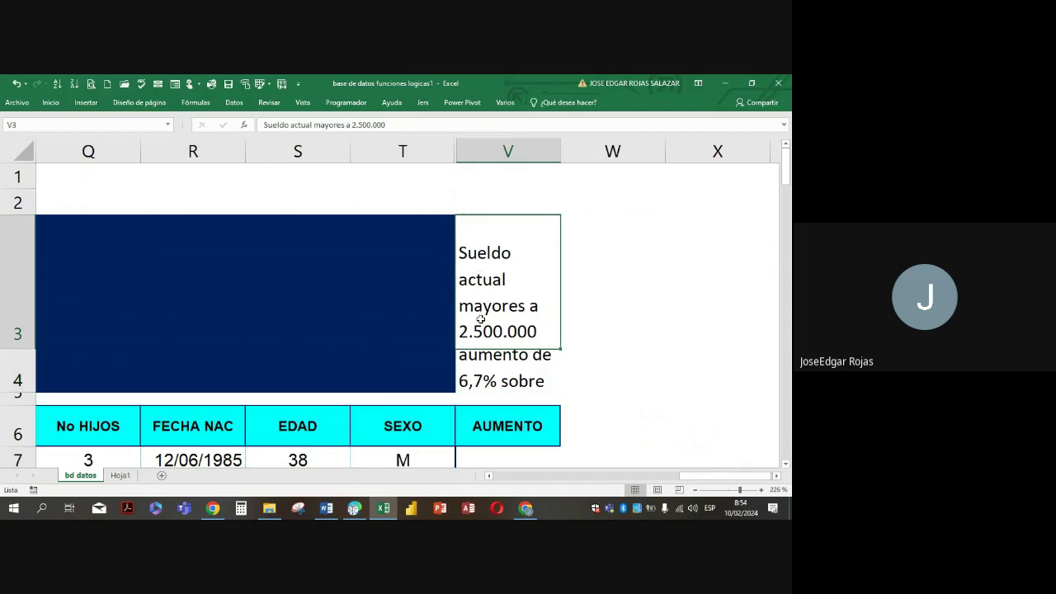
{"action": "key", "text": "shift+Down"}
{"action": "left_click", "coordinate": [51, 103]}
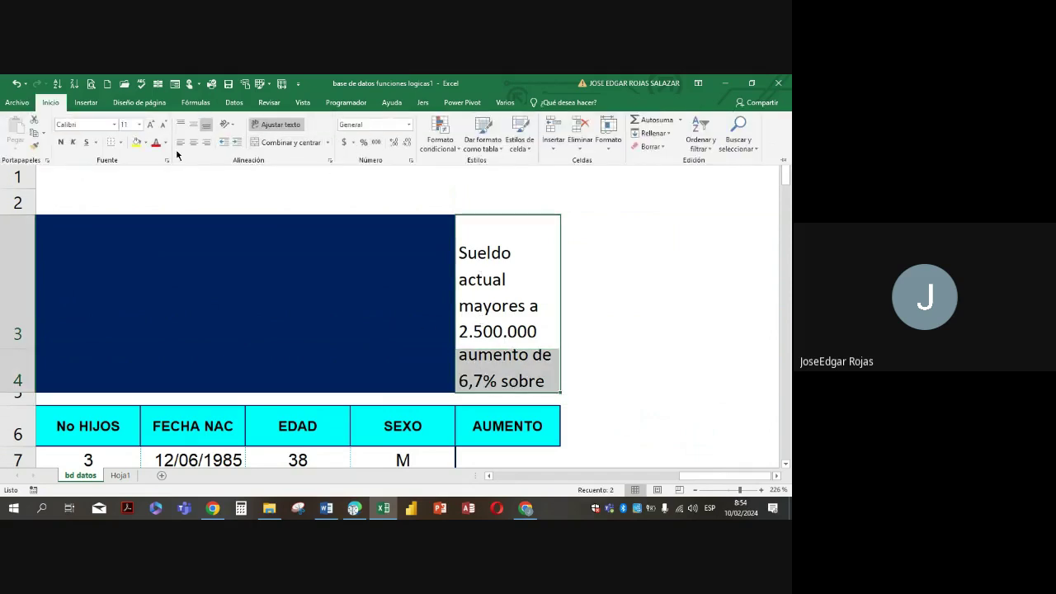
{"action": "left_click", "coordinate": [165, 124]}
{"action": "left_click", "coordinate": [164, 125]}
{"action": "left_click", "coordinate": [164, 124]}
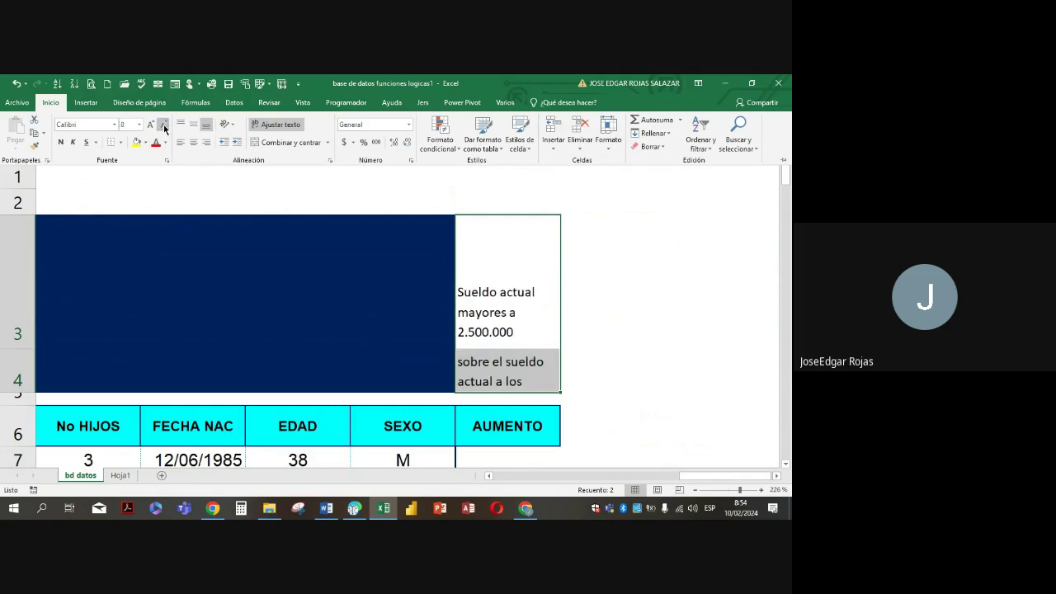
{"action": "left_click", "coordinate": [524, 249]}
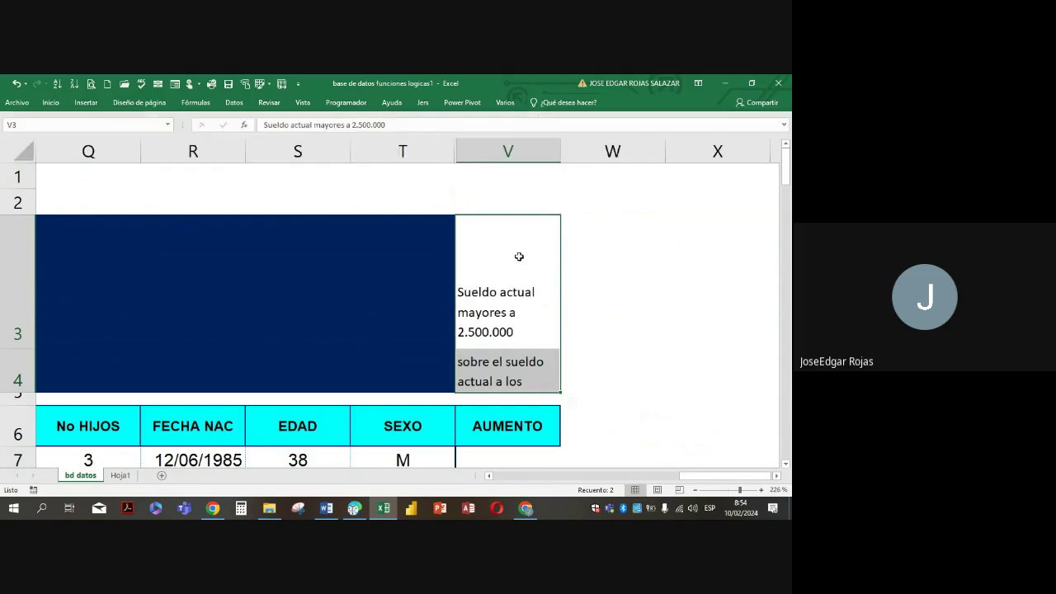
Align the V3 note to the top of its cell
{"action": "double_click", "coordinate": [519, 257]}
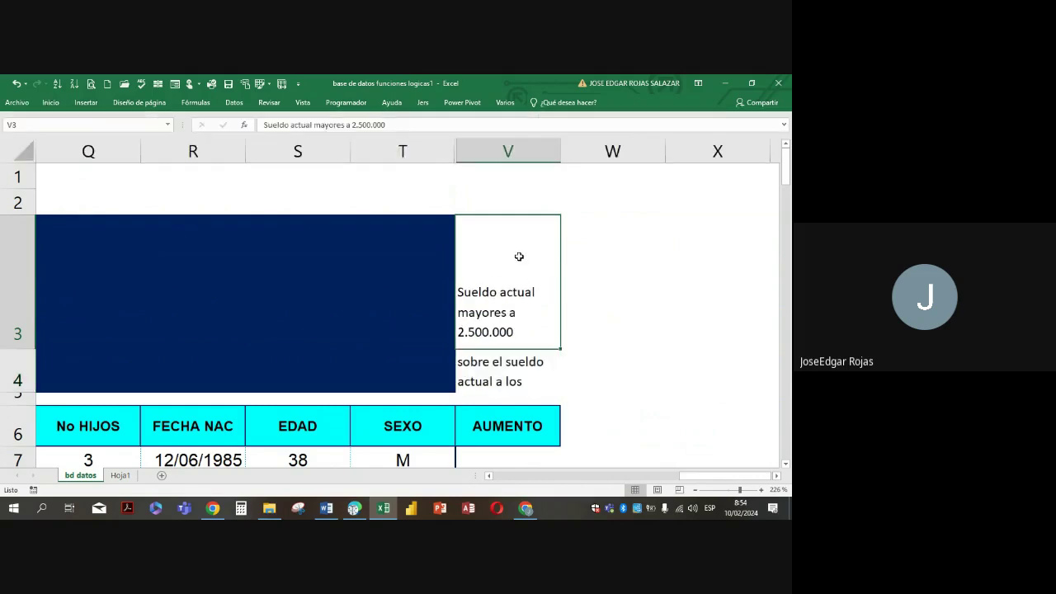
{"action": "left_click", "coordinate": [581, 269]}
{"action": "left_click", "coordinate": [515, 289]}
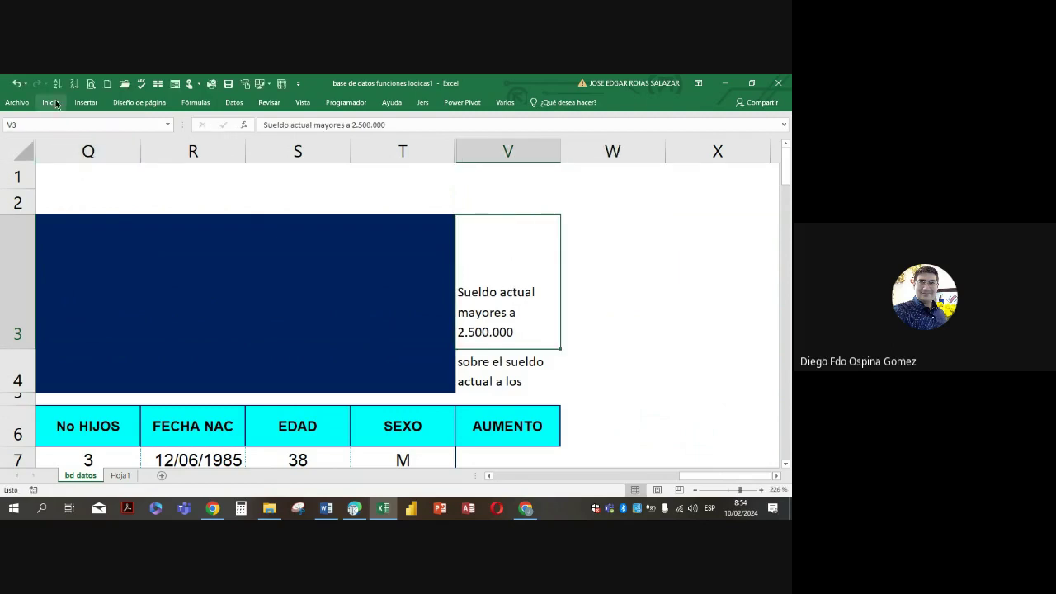
{"action": "left_click", "coordinate": [51, 102]}
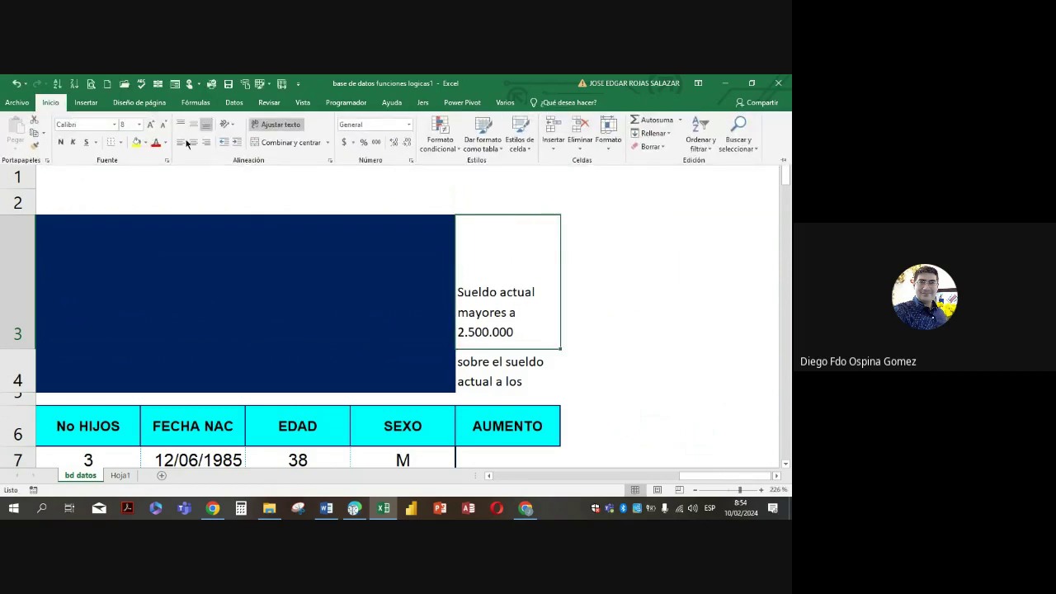
{"action": "left_click", "coordinate": [181, 124]}
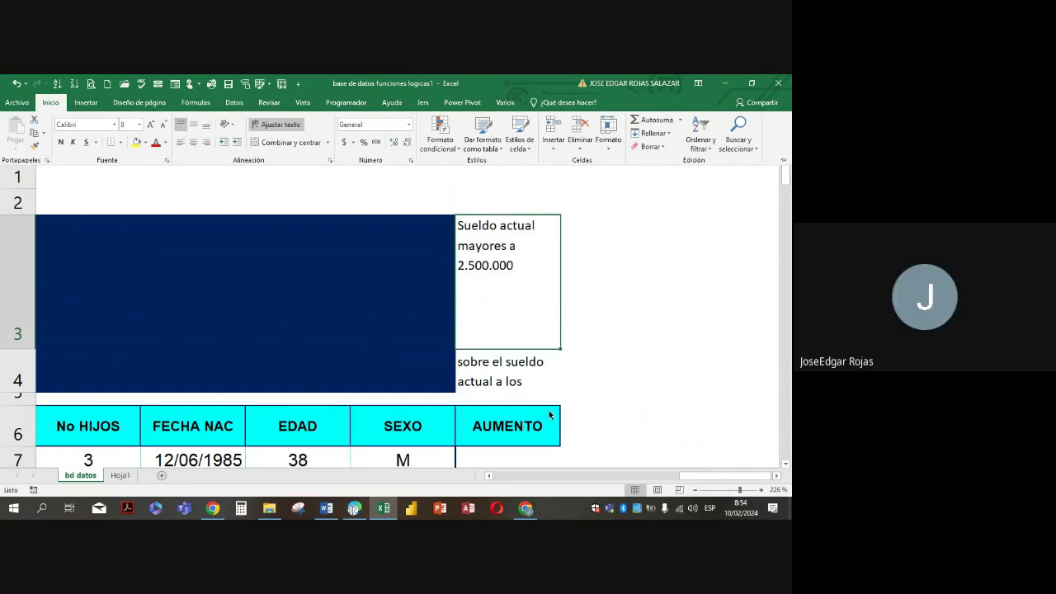
{"action": "left_click", "coordinate": [505, 382]}
Add the V4 raise text to V3 on a new line
{"action": "left_click", "coordinate": [505, 382]}
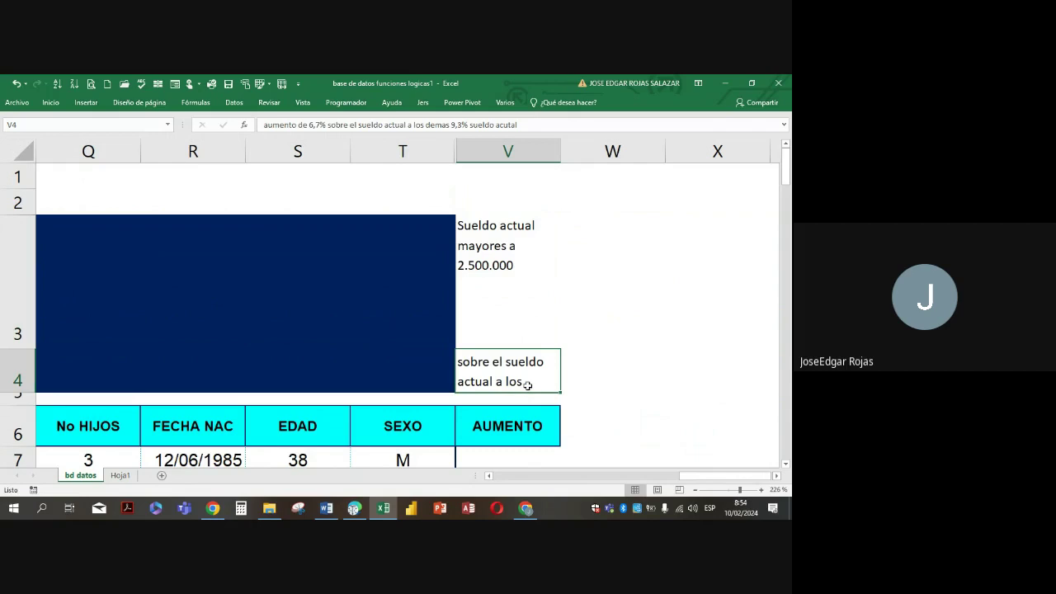
{"action": "double_click", "coordinate": [528, 385]}
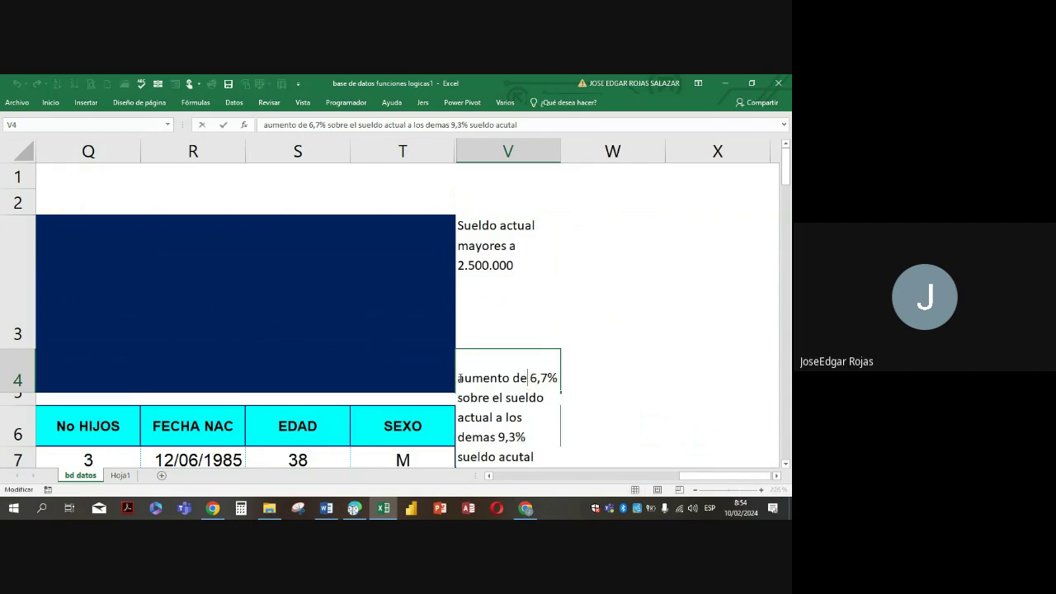
{"action": "left_click_drag", "start_coordinate": [458, 378], "coordinate": [565, 457]}
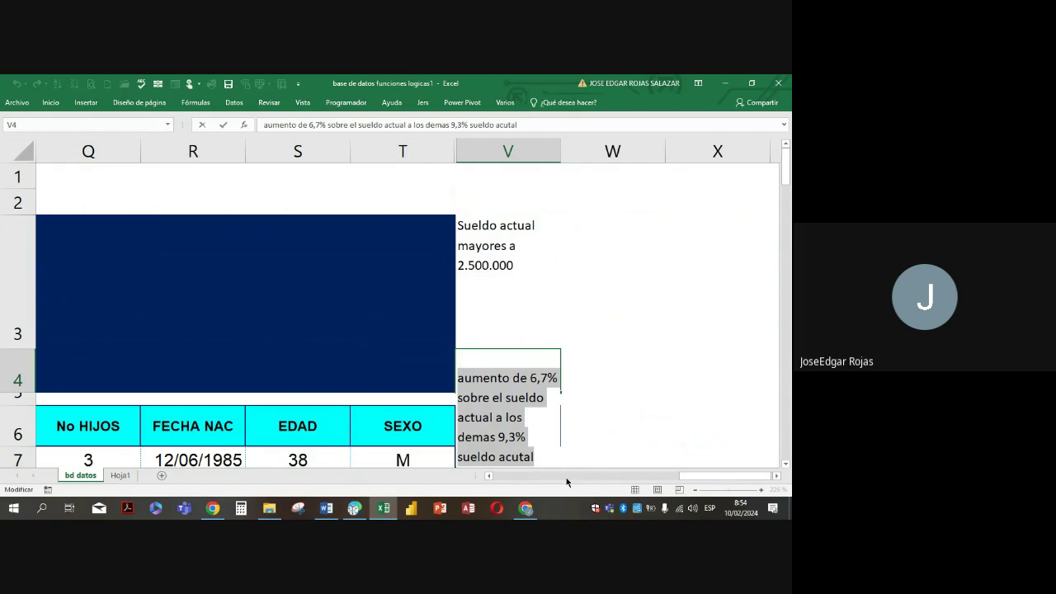
{"action": "left_click", "coordinate": [503, 256]}
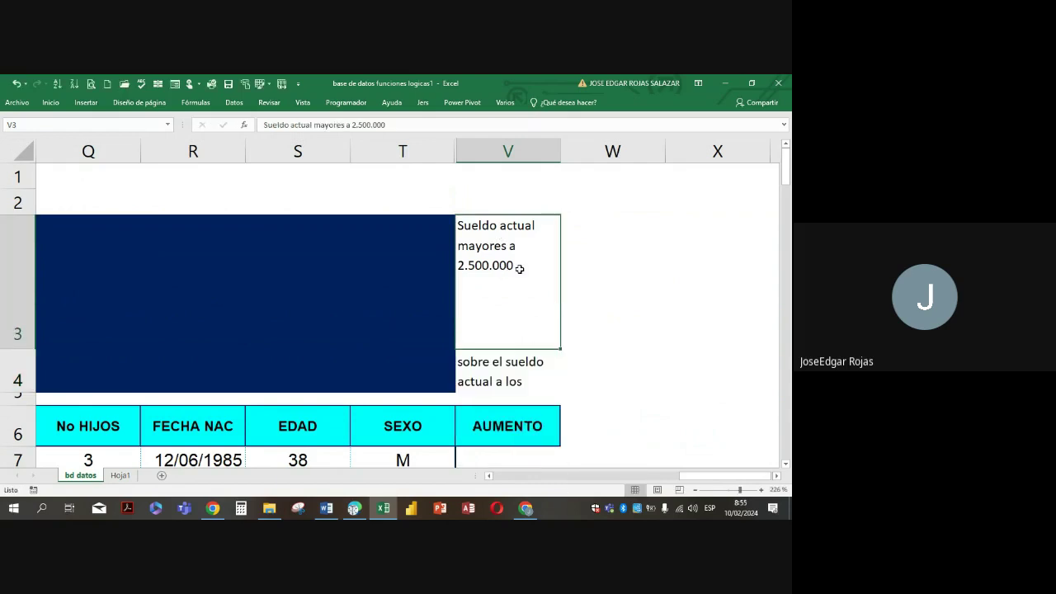
{"action": "double_click", "coordinate": [520, 269]}
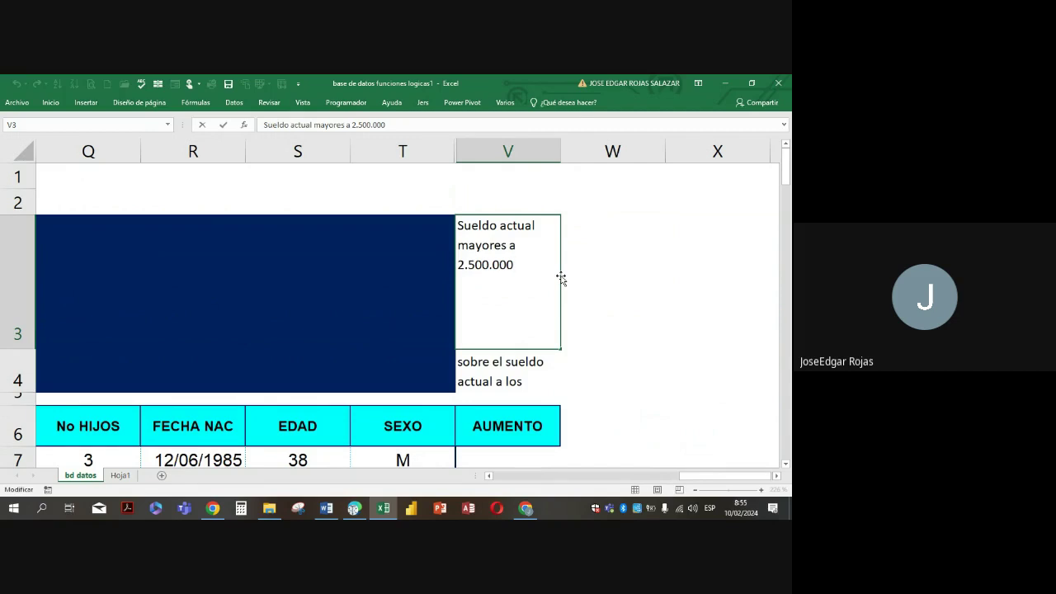
{"action": "key", "text": "alt+Return"}
{"action": "type", "text": "aumento de 6,7% sobre el sueldo actual a los demas 9,3% sueldo acutal"}
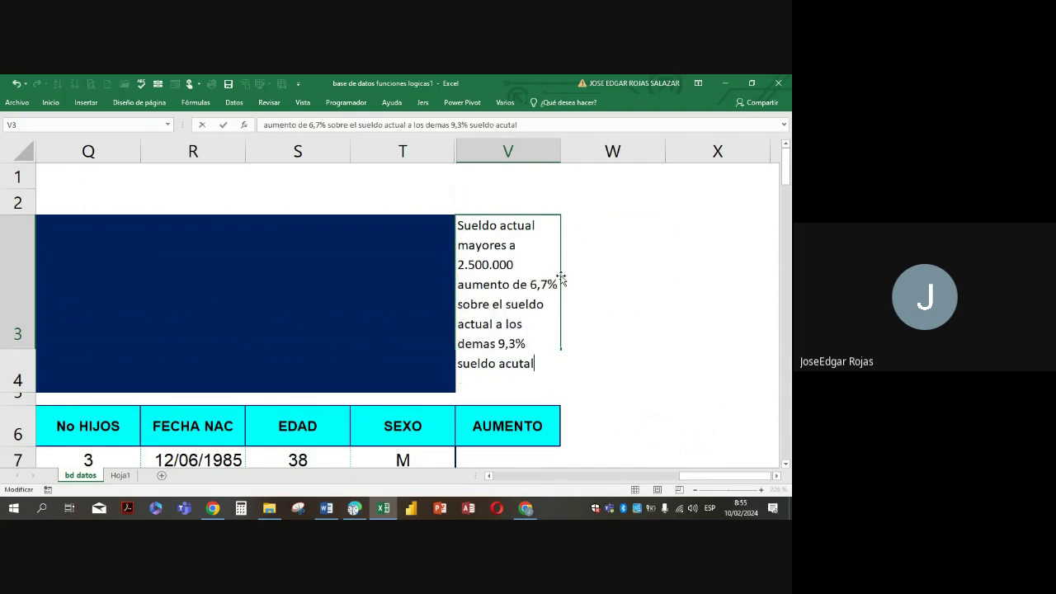
{"action": "left_click", "coordinate": [646, 333]}
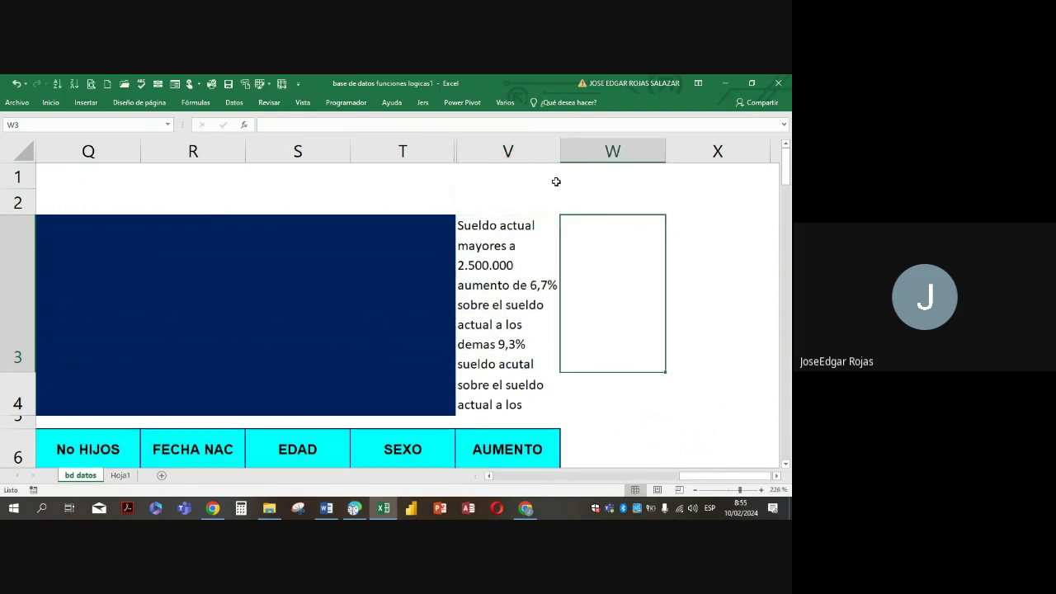
Widen column V so the note fits, and clear the old note from V4
{"action": "left_click_drag", "start_coordinate": [560, 153], "coordinate": [660, 152]}
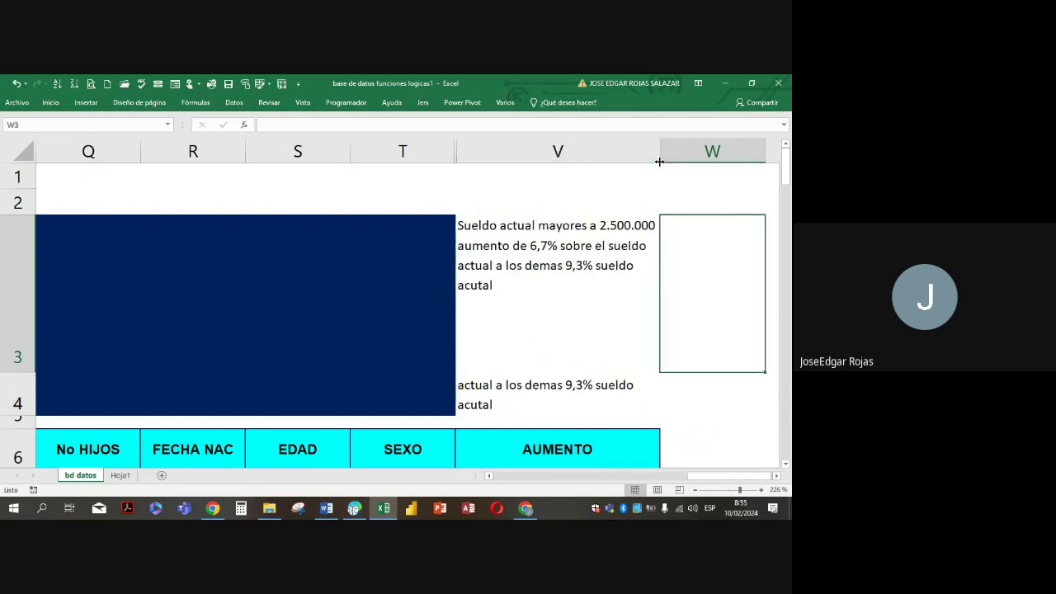
{"action": "left_click", "coordinate": [573, 326]}
{"action": "left_click", "coordinate": [520, 386]}
{"action": "key", "text": "Delete"}
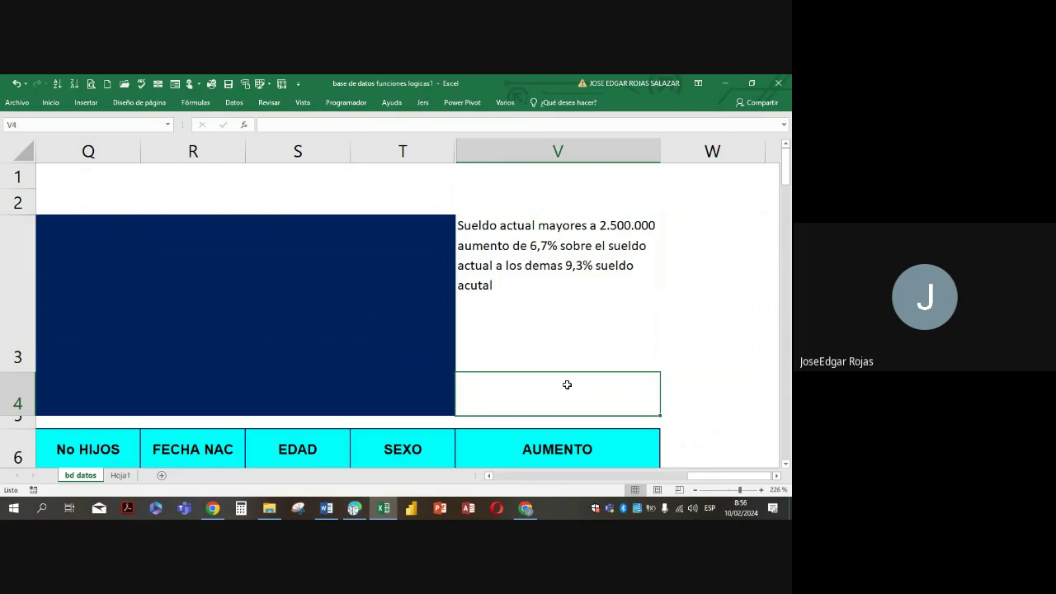
Resize rows 2 and 3, shortening both to tighten the title block above the table
{"action": "scroll", "coordinate": [500, 393], "scroll_direction": "down", "scroll_amount": 1}
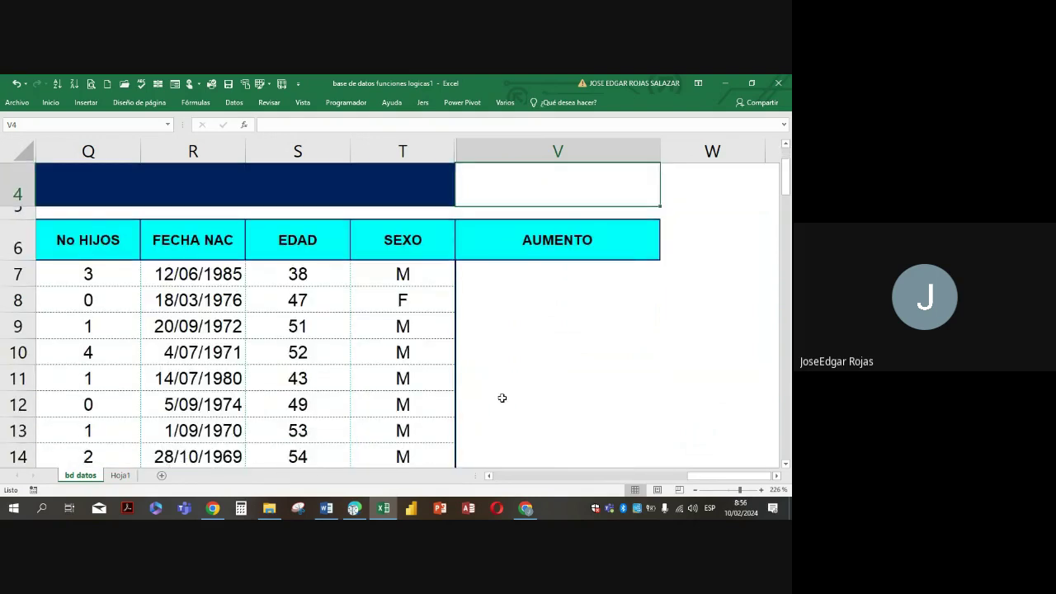
{"action": "scroll", "coordinate": [500, 396], "scroll_direction": "up", "scroll_amount": 1}
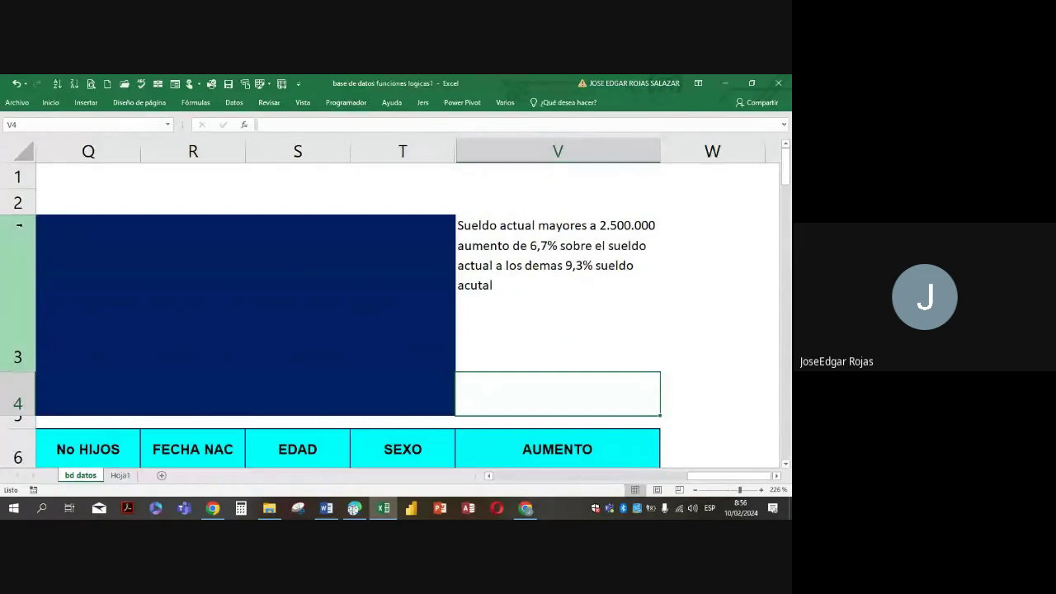
{"action": "left_click_drag", "start_coordinate": [26, 216], "coordinate": [19, 283]}
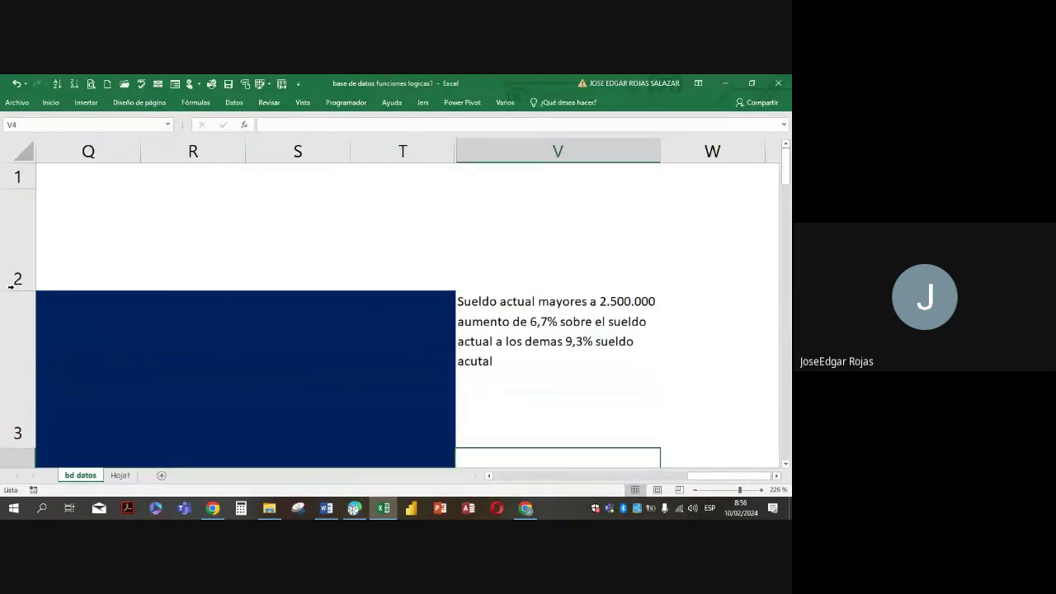
{"action": "scroll", "coordinate": [155, 320], "scroll_direction": "down", "scroll_amount": 2}
{"action": "scroll", "coordinate": [154, 320], "scroll_direction": "down", "scroll_amount": 1}
{"action": "scroll", "coordinate": [151, 322], "scroll_direction": "up", "scroll_amount": 3}
{"action": "left_click_drag", "start_coordinate": [24, 448], "coordinate": [27, 366]}
{"action": "scroll", "coordinate": [52, 405], "scroll_direction": "down", "scroll_amount": 3}
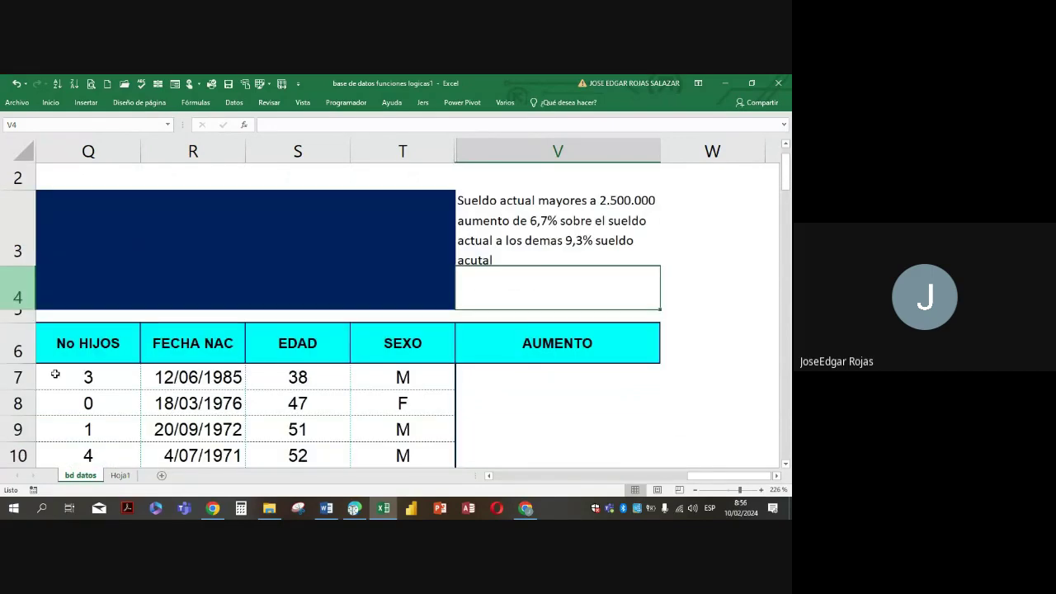
{"action": "scroll", "coordinate": [69, 375], "scroll_direction": "up", "scroll_amount": 3}
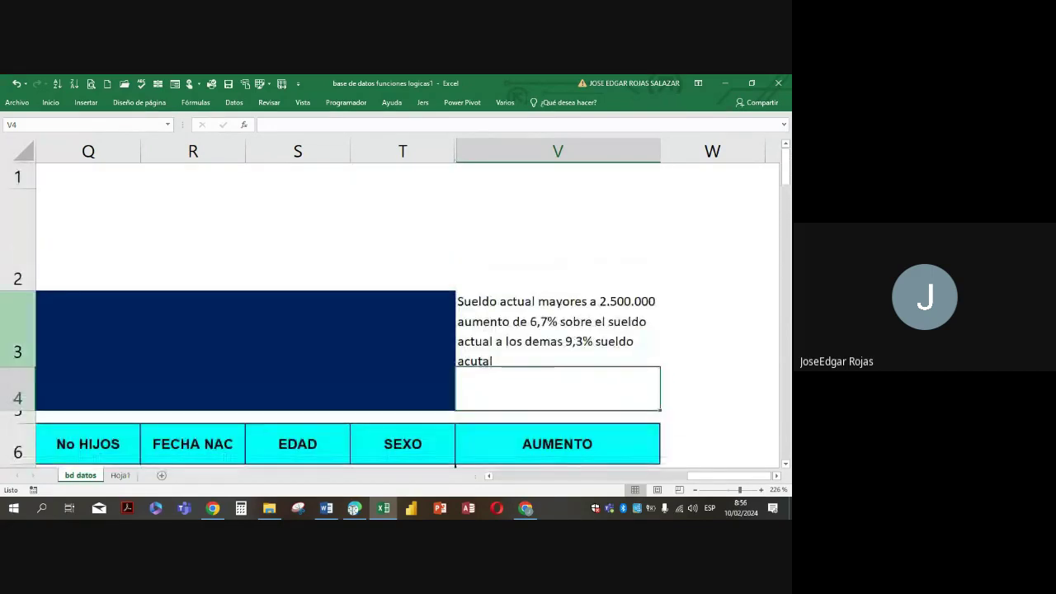
{"action": "left_click_drag", "start_coordinate": [28, 291], "coordinate": [28, 210]}
{"action": "scroll", "coordinate": [434, 390], "scroll_direction": "down", "scroll_amount": 1}
{"action": "scroll", "coordinate": [445, 400], "scroll_direction": "up", "scroll_amount": 1}
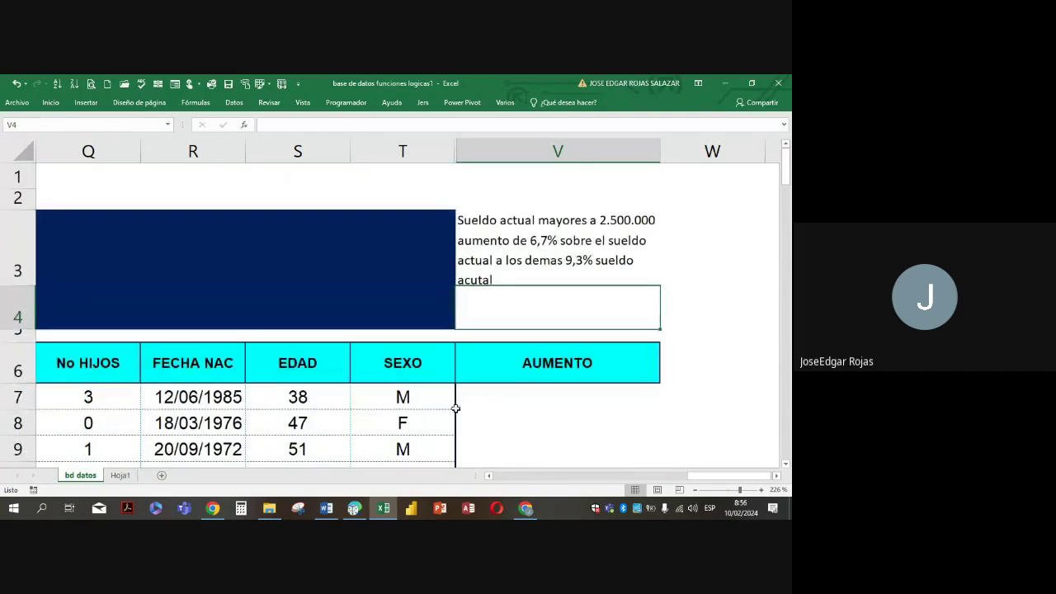
Select V7 and inspect the current salary formula in J7
{"action": "left_click", "coordinate": [473, 401]}
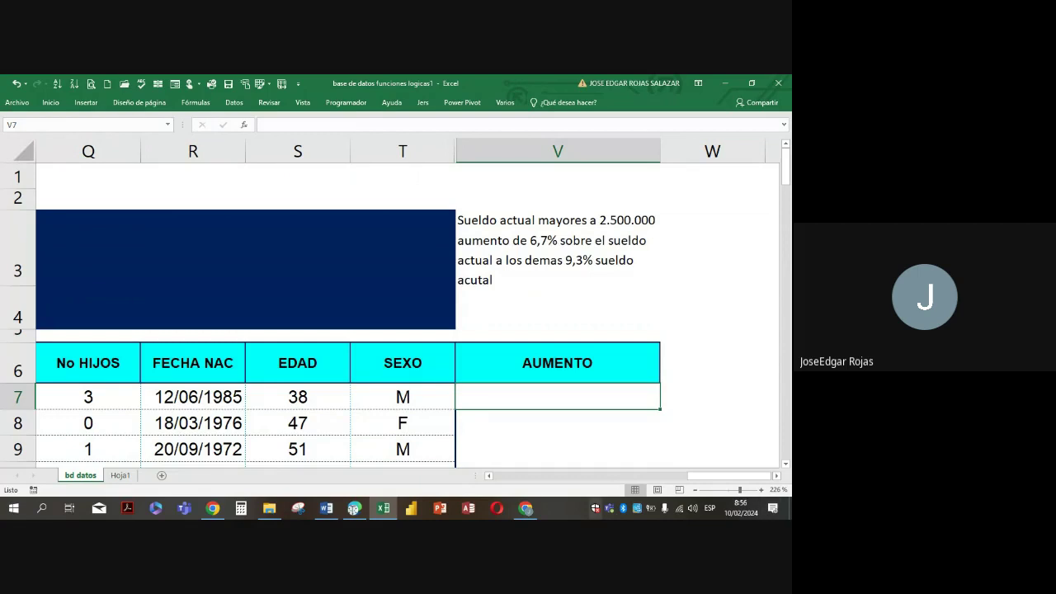
{"action": "left_click", "coordinate": [490, 476]}
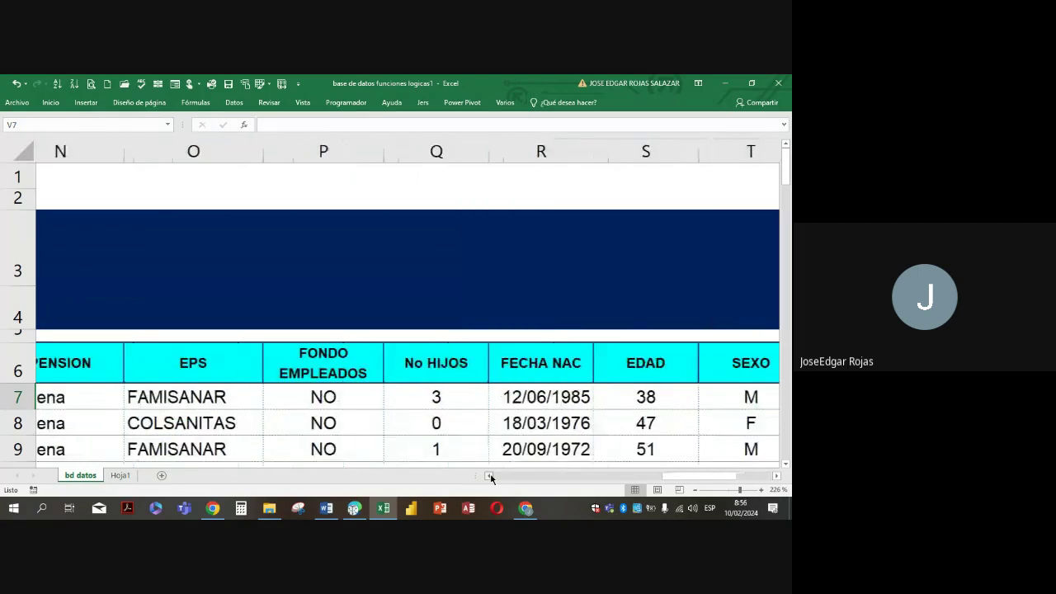
{"action": "left_click", "coordinate": [490, 477]}
{"action": "left_click", "coordinate": [491, 477]}
{"action": "left_click", "coordinate": [490, 477]}
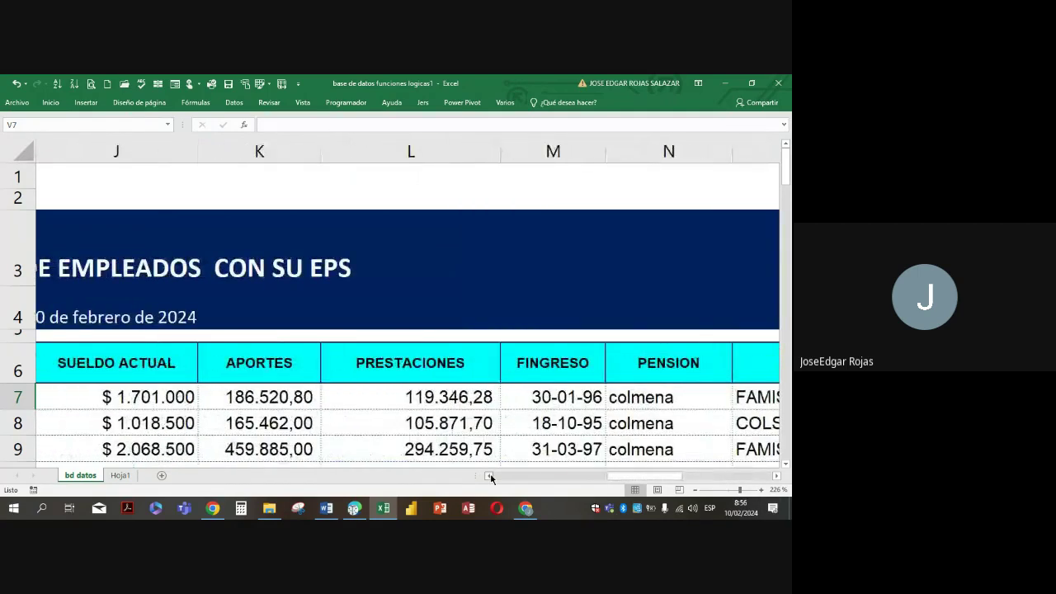
{"action": "left_click", "coordinate": [490, 477]}
{"action": "left_click", "coordinate": [335, 396]}
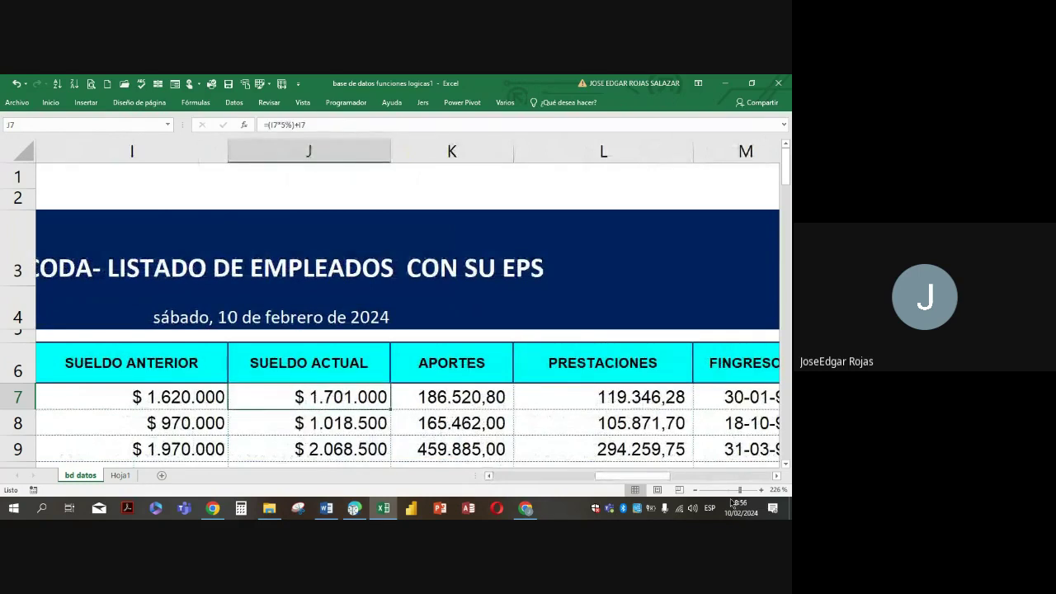
{"action": "left_click", "coordinate": [776, 476]}
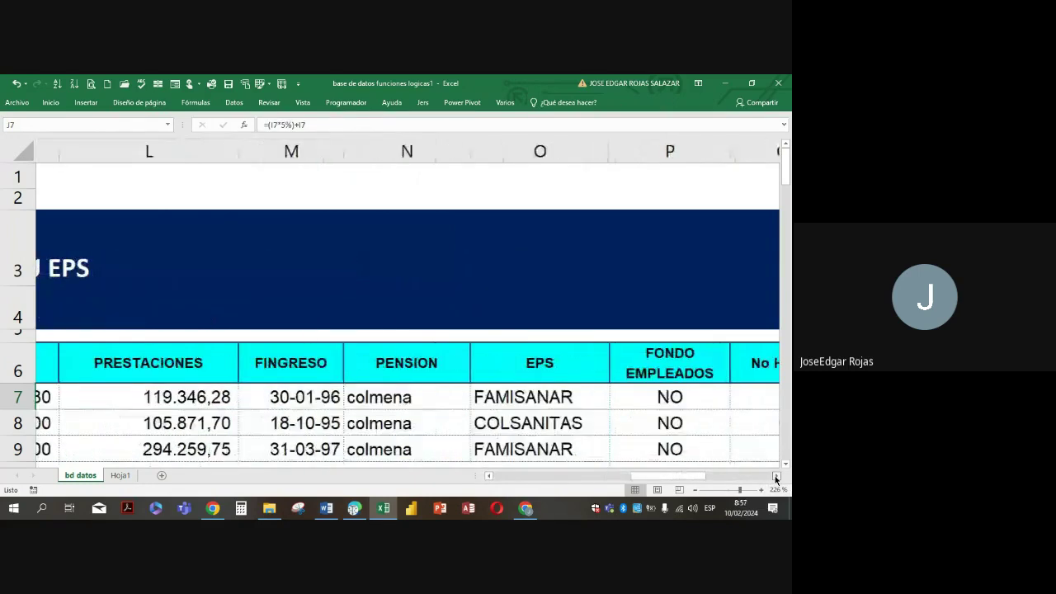
{"action": "left_click", "coordinate": [775, 477]}
{"action": "left_click", "coordinate": [776, 477]}
{"action": "left_click", "coordinate": [776, 477]}
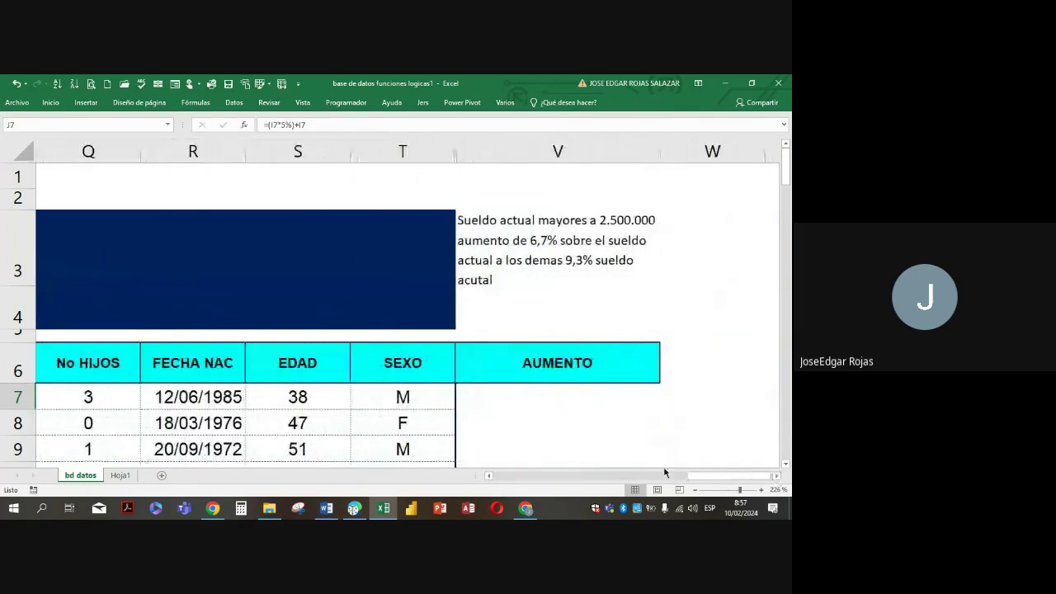
Enter =SI(J7>2500000;J7*6,7%;J7*9,3%) in V7
{"action": "left_click", "coordinate": [493, 396]}
{"action": "type", "text": "="}
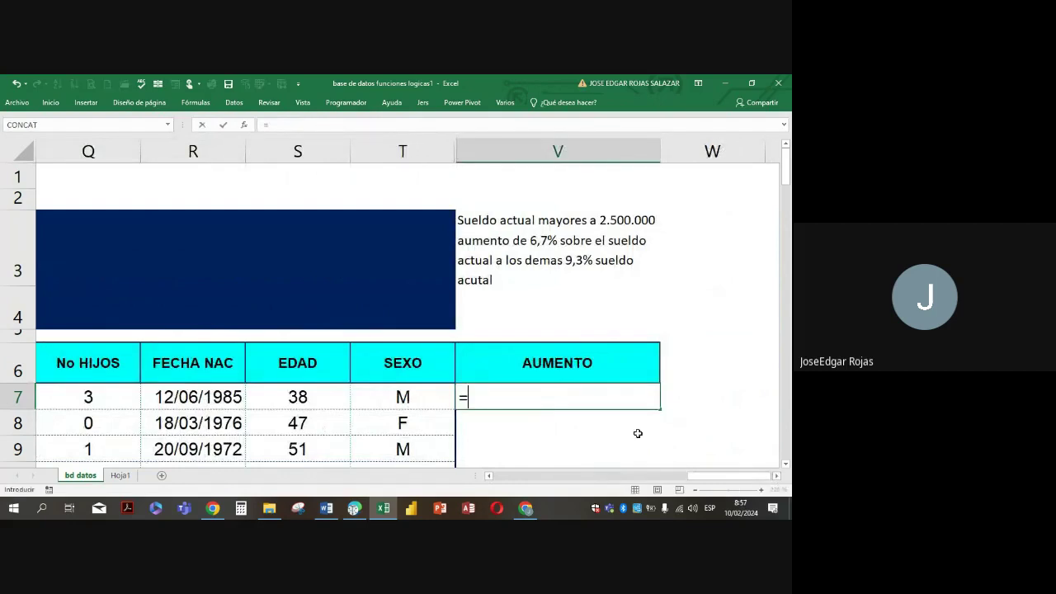
{"action": "type", "text": "si("}
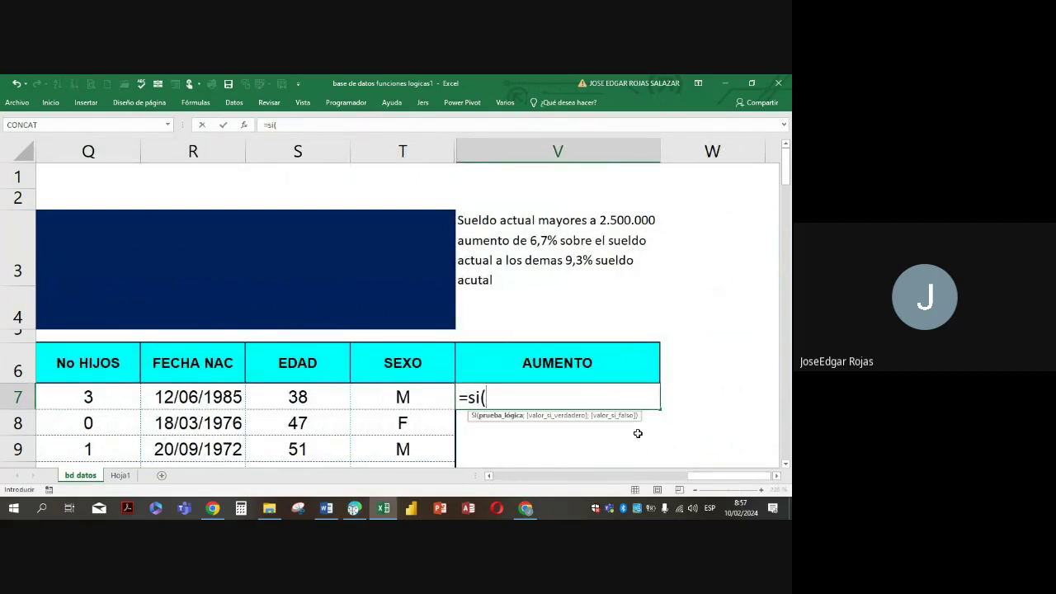
{"action": "type", "text": "j7>2500000"}
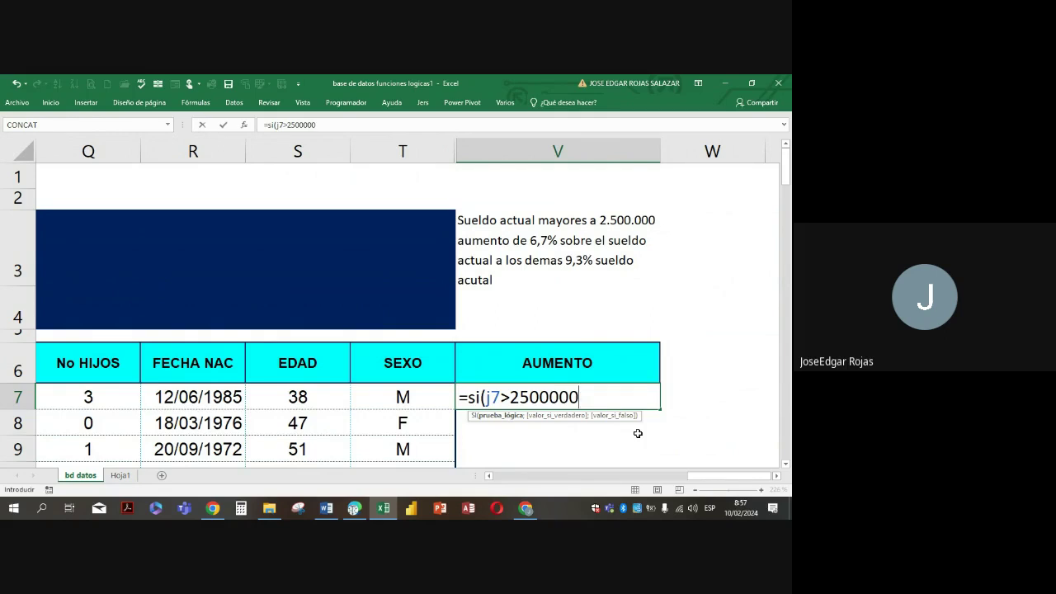
{"action": "type", "text": "."}
{"action": "key", "text": "BackSpace"}
{"action": "type", "text": ";"}
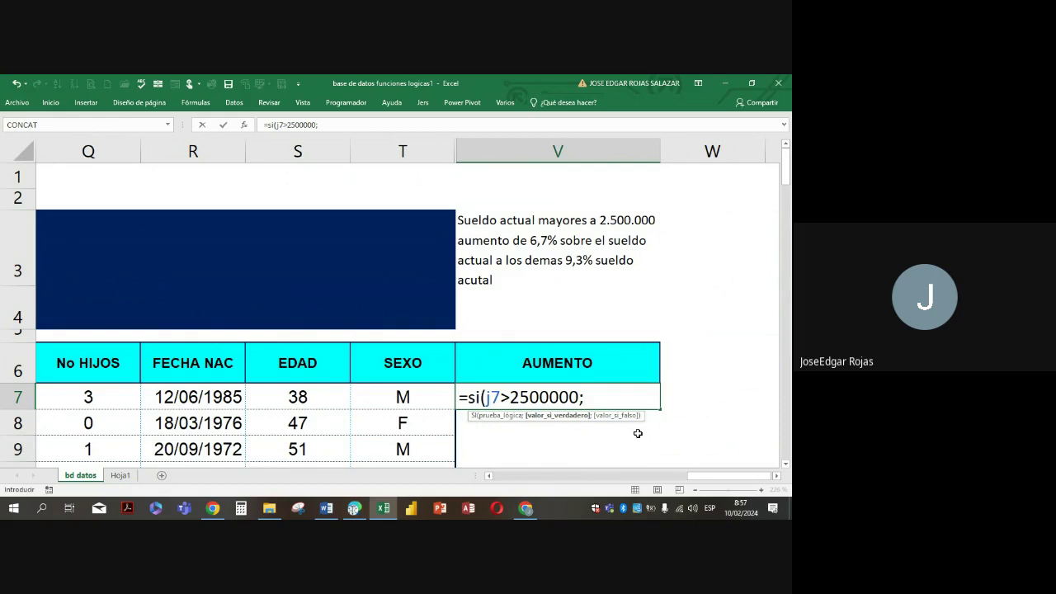
{"action": "type", "text": "j7*6,7%;"}
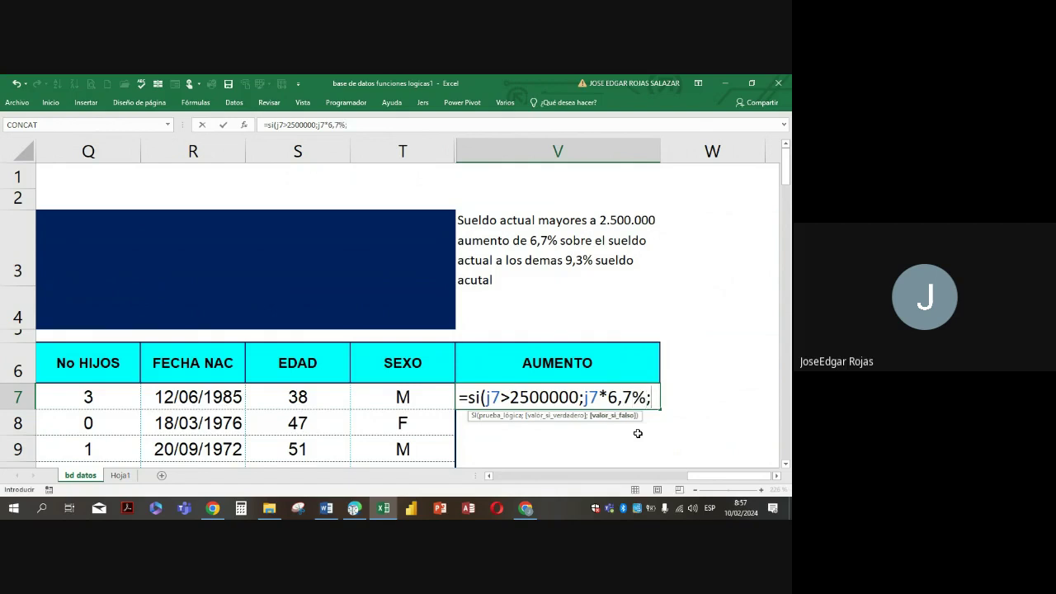
{"action": "type", "text": "j7*9,3"}
{"action": "type", "text": "%)"}
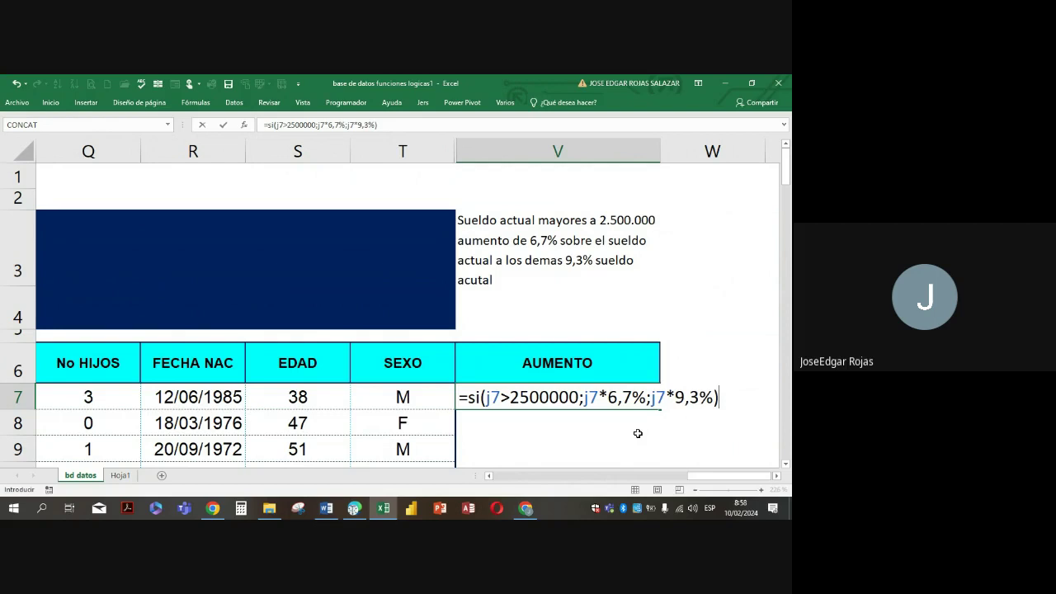
{"action": "key", "text": "Return"}
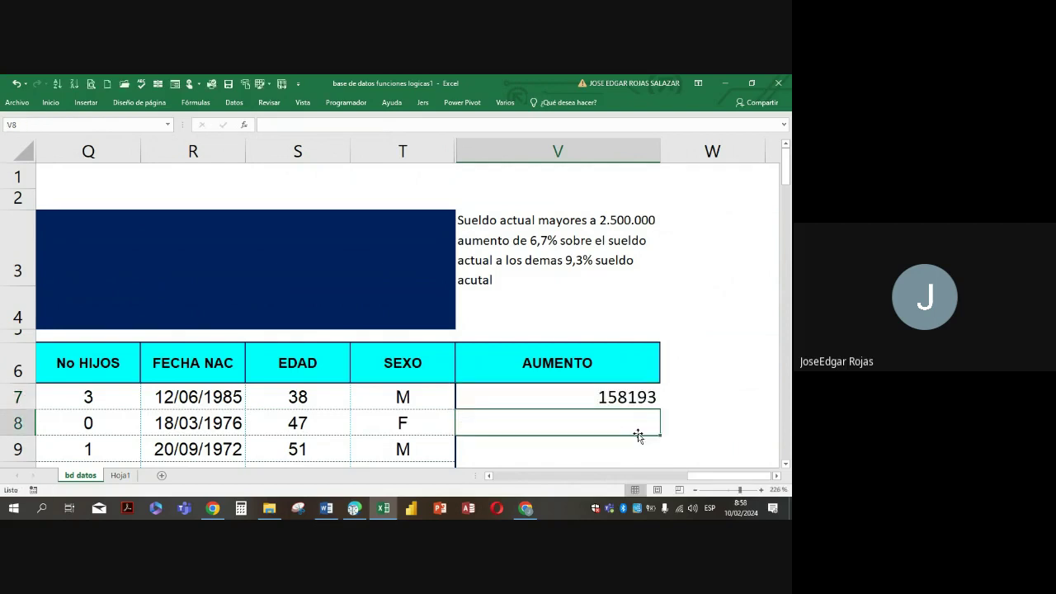
Fill the V7 formula down the AUMENTO column and switch to the Hoja1 sheet
{"action": "left_click", "coordinate": [572, 393]}
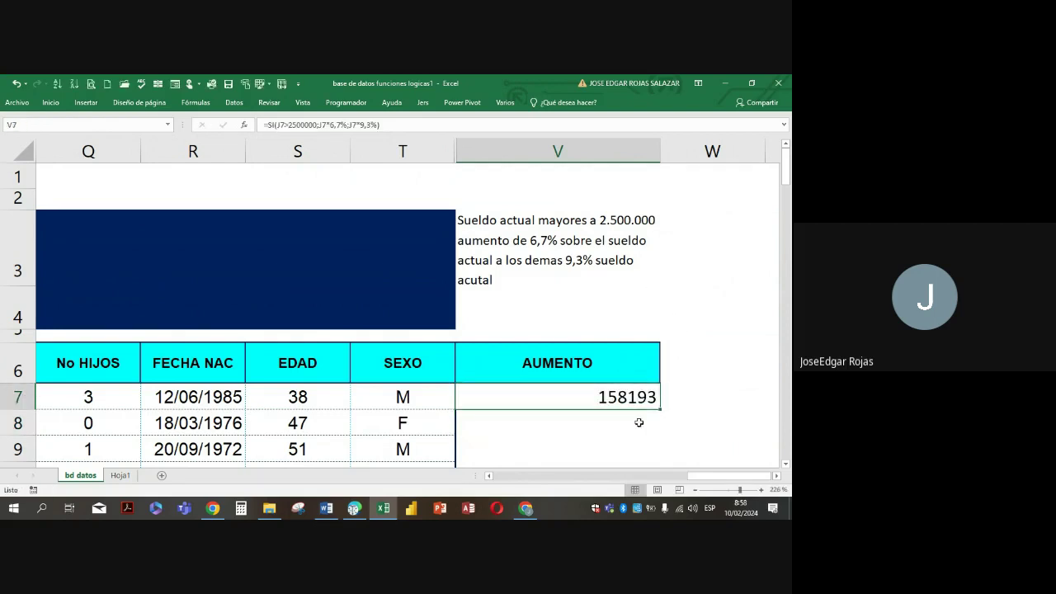
{"action": "double_click", "coordinate": [659, 409]}
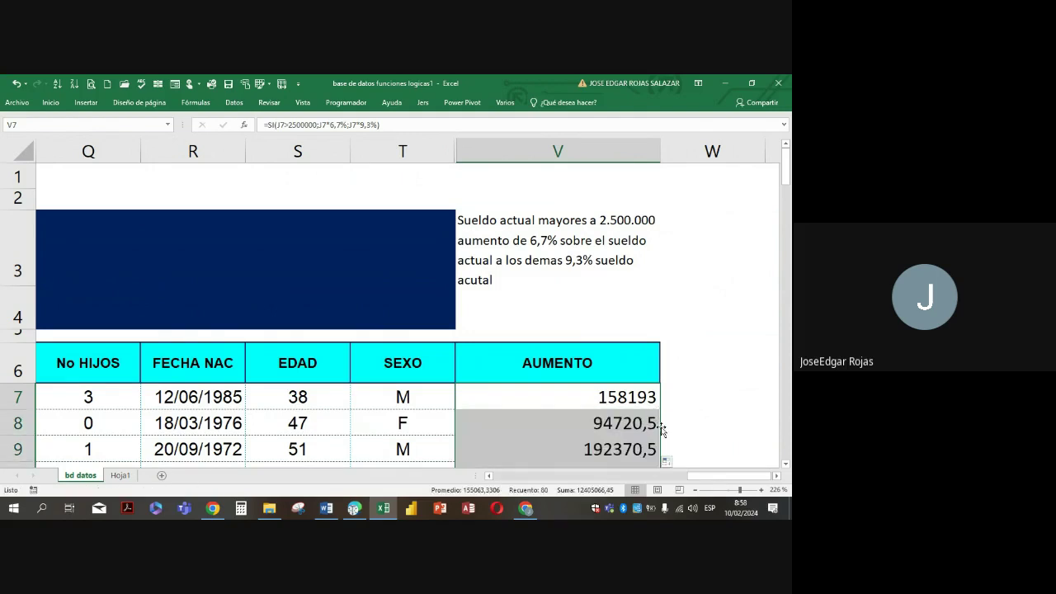
{"action": "left_click", "coordinate": [121, 475]}
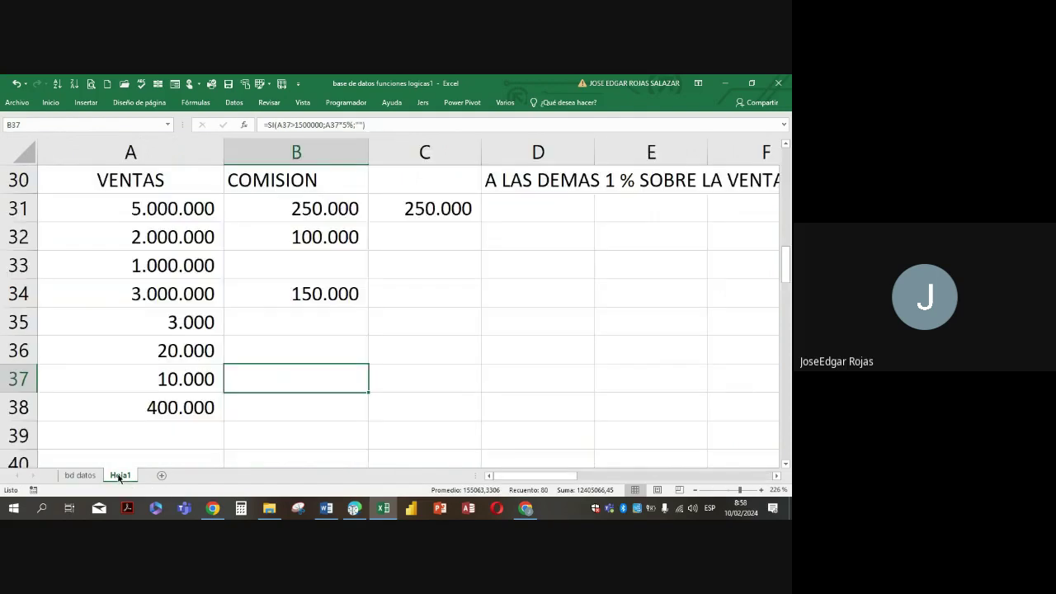
Below the commissions table, enter CONDICION LOGICA ANIDADA in A41
{"action": "scroll", "coordinate": [257, 412], "scroll_direction": "down", "scroll_amount": 3}
{"action": "left_click", "coordinate": [190, 244]}
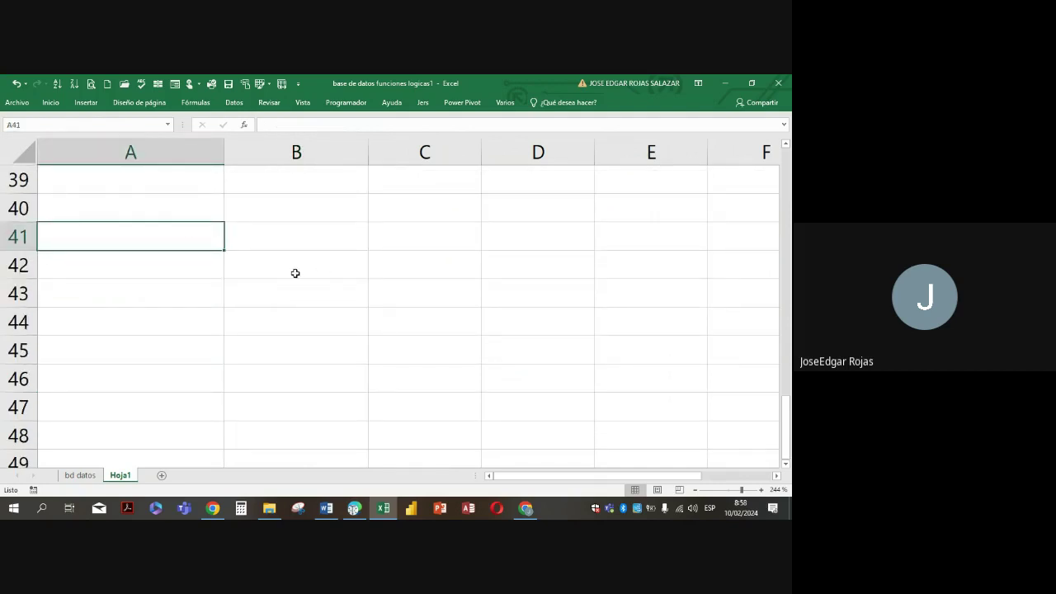
{"action": "type", "text": "XONSIXI"}
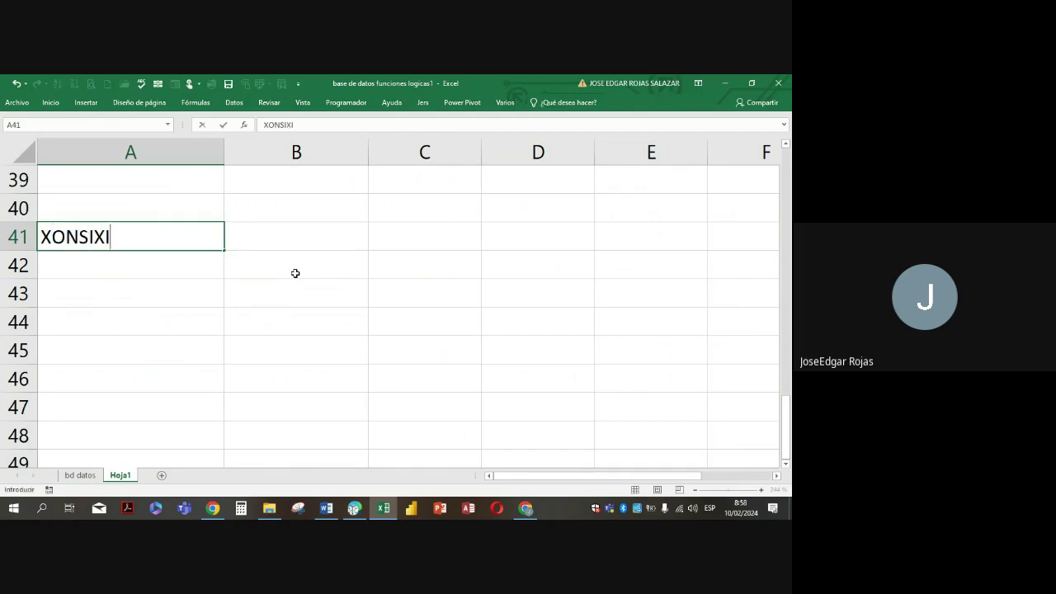
{"action": "key", "text": "BackSpace"}
{"action": "key", "text": "BackSpace"}
{"action": "key", "text": "BackSpace"}
{"action": "key", "text": "BackSpace"}
{"action": "key", "text": "BackSpace"}
{"action": "key", "text": "BackSpace"}
{"action": "type", "text": "CONDICI"}
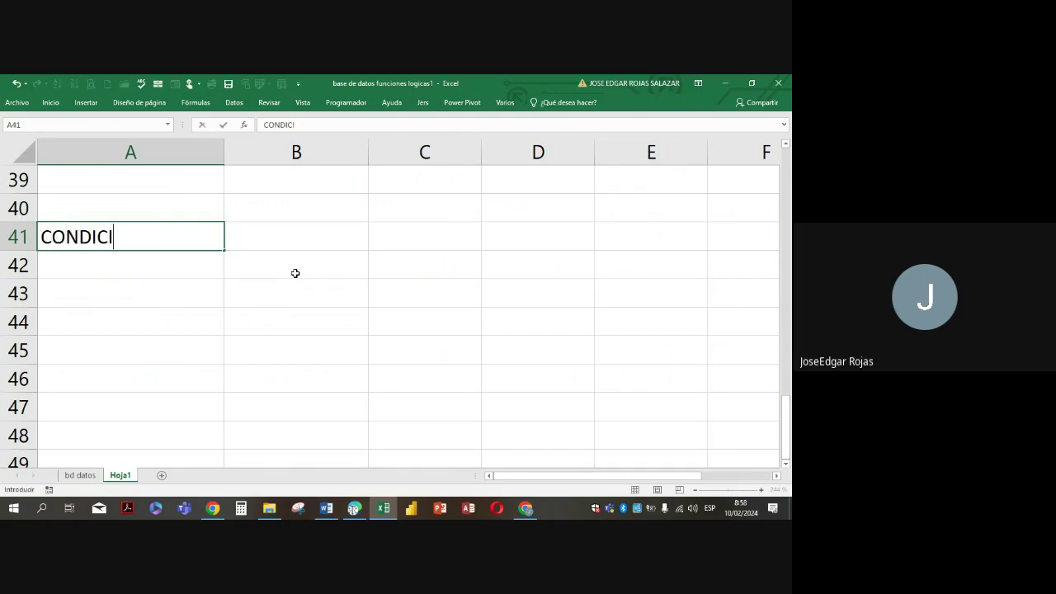
{"action": "type", "text": "ON LOGIC"}
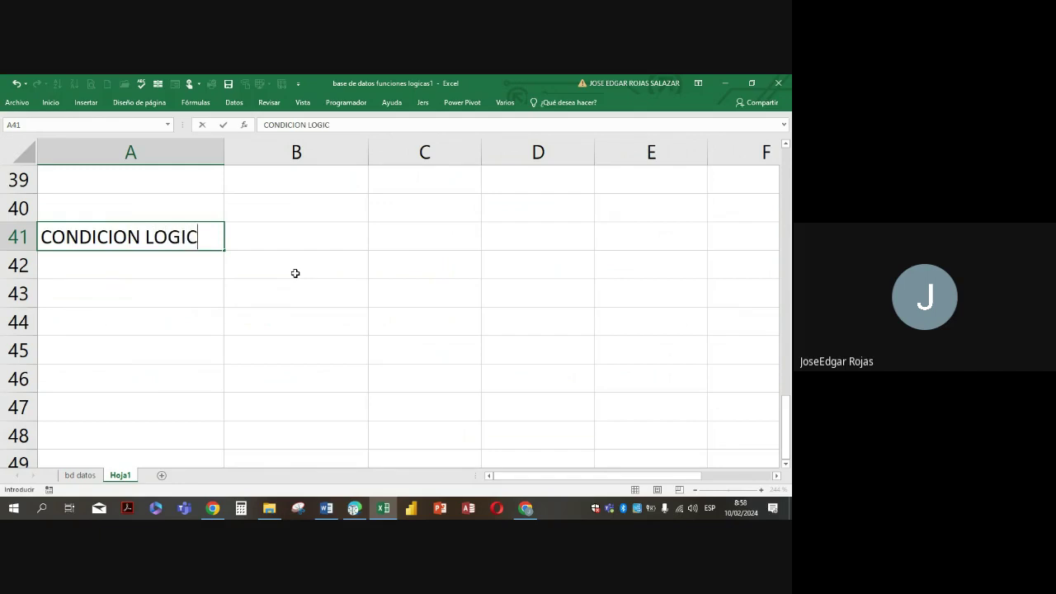
{"action": "type", "text": "A ANIDA"}
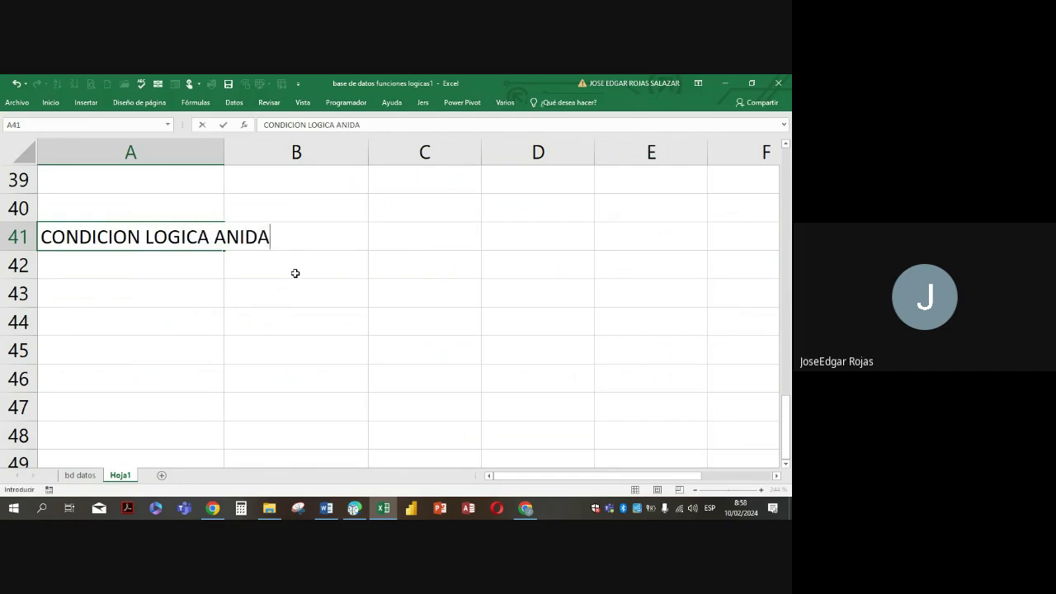
{"action": "type", "text": "DA"}
{"action": "key", "text": "Return"}
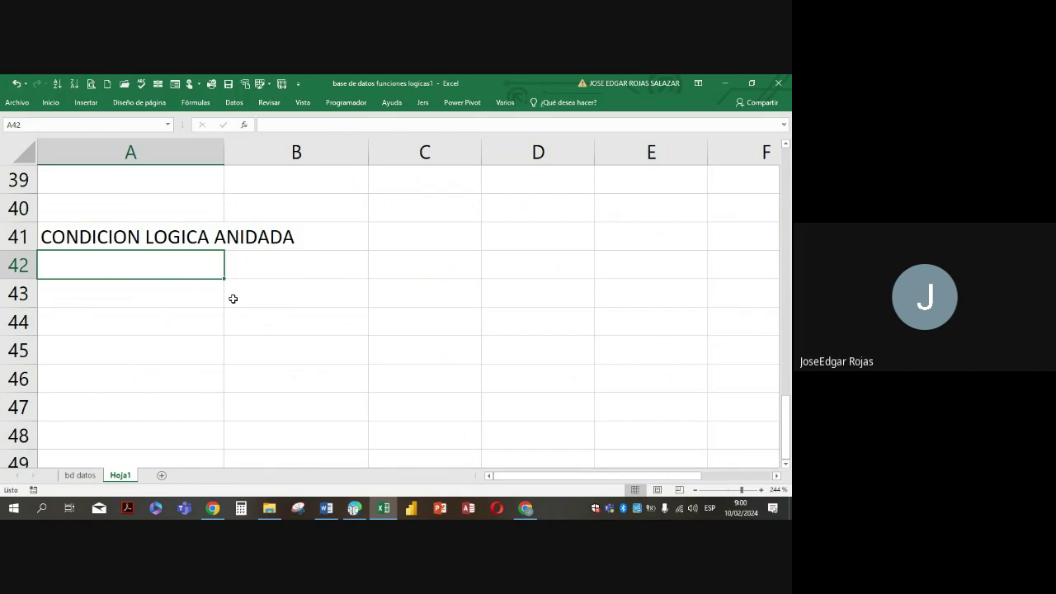
Enter the text SI(PREGUNTA;RPTAV;SI(PREGUNTA;RPTAV;SI(PREGUNTA;RPTAV;RPTAF))) in A42, correcting typos along the way
{"action": "type", "text": "SI("}
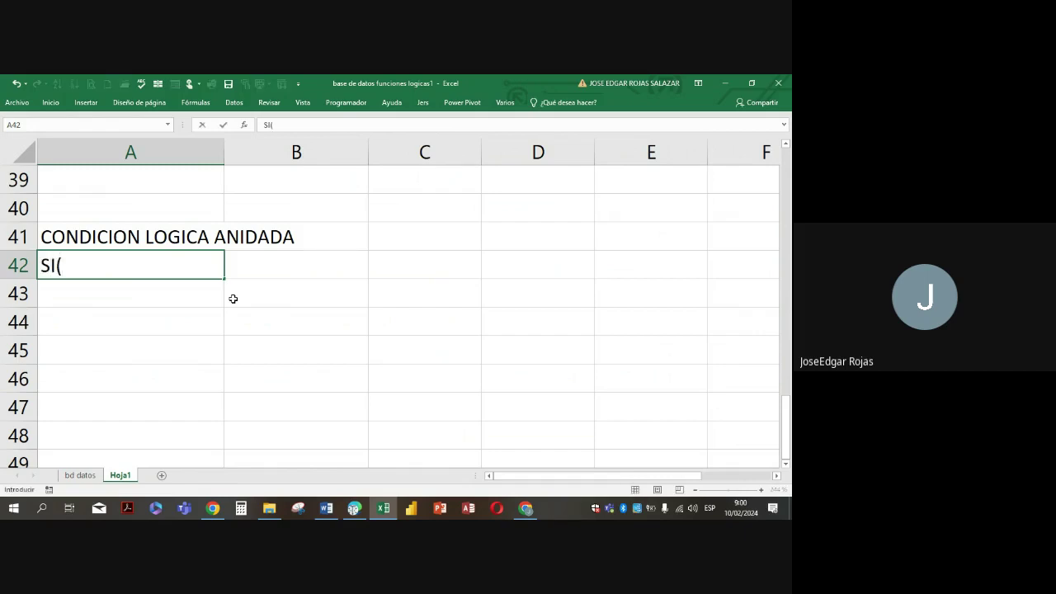
{"action": "type", "text": "PREGUNTA"}
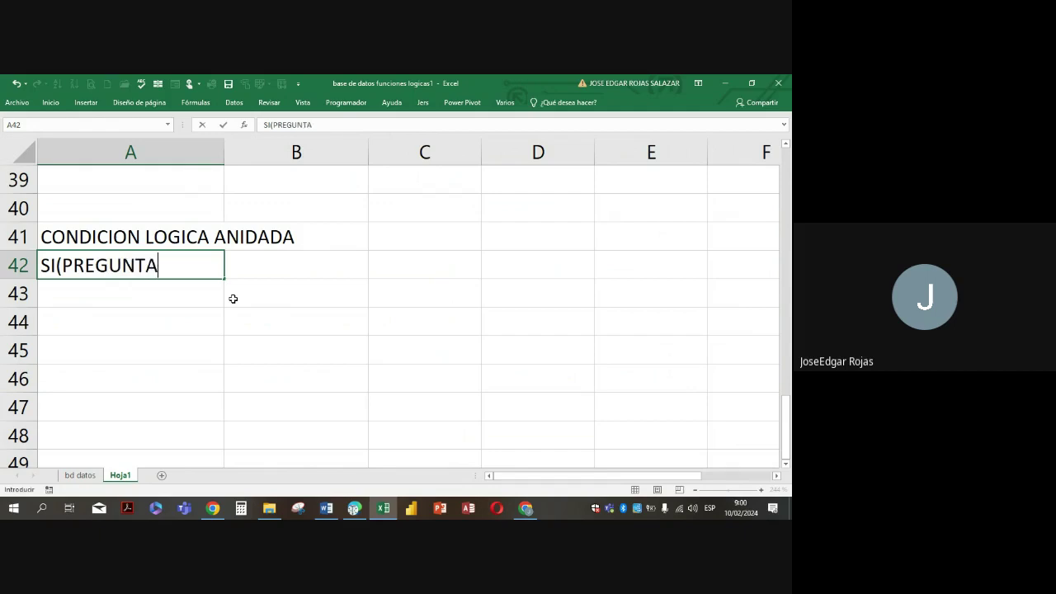
{"action": "type", "text": ";RPTAV"}
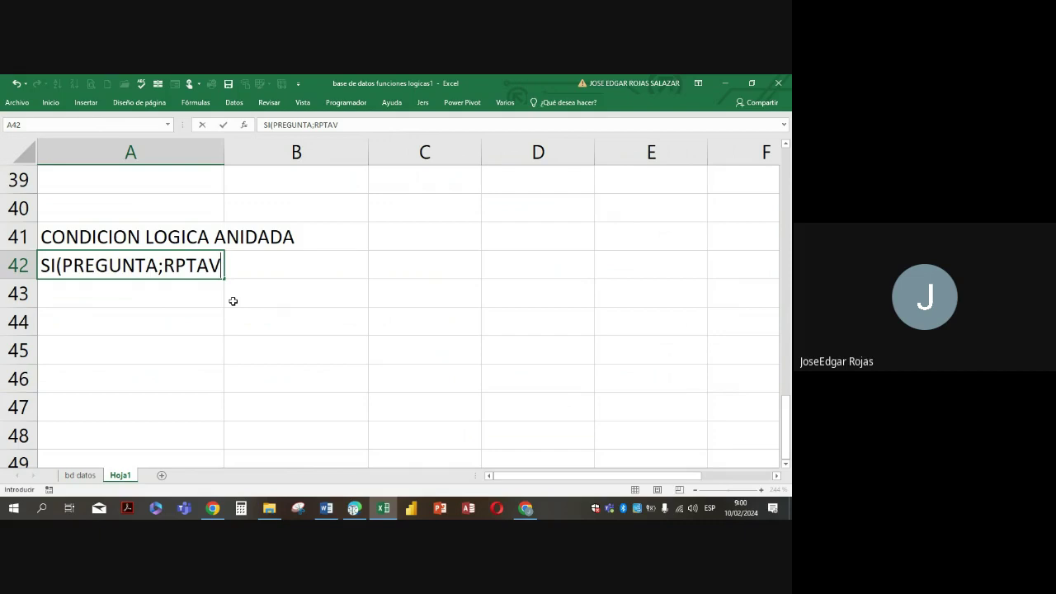
{"action": "type", "text": ";"}
{"action": "type", "text": "SI"}
{"action": "type", "text": "("}
{"action": "type", "text": "RE"}
{"action": "key", "text": "BackSpace"}
{"action": "key", "text": "BackSpace"}
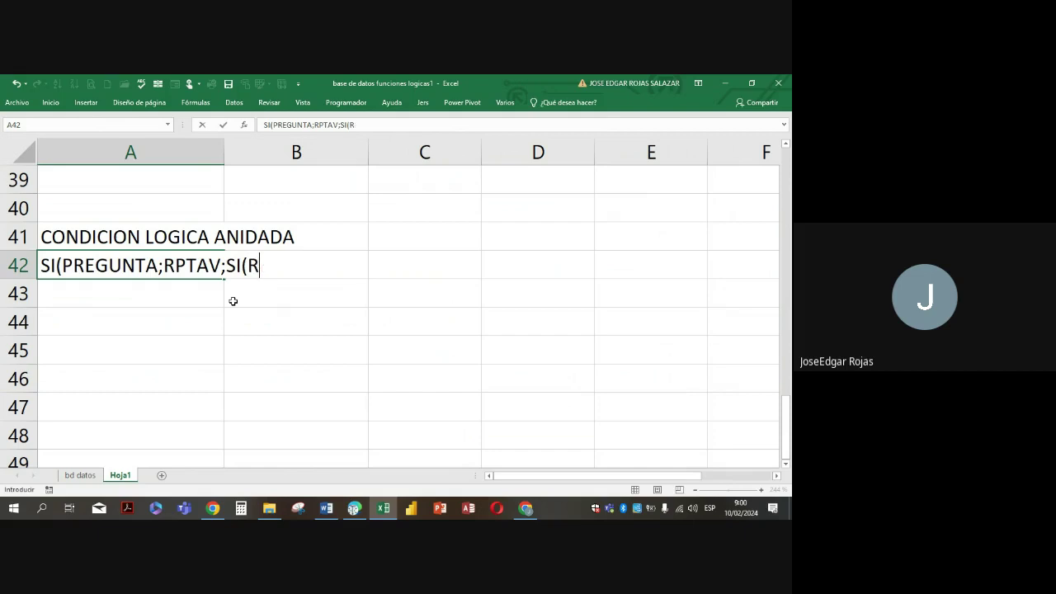
{"action": "type", "text": "PREGUNTA"}
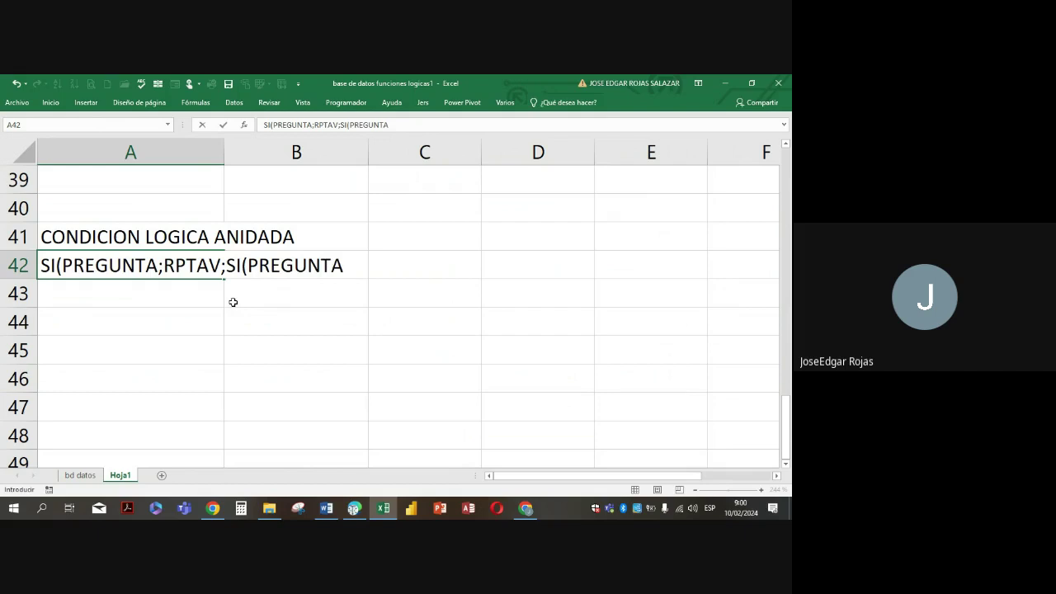
{"action": "type", "text": ";RPTAV"}
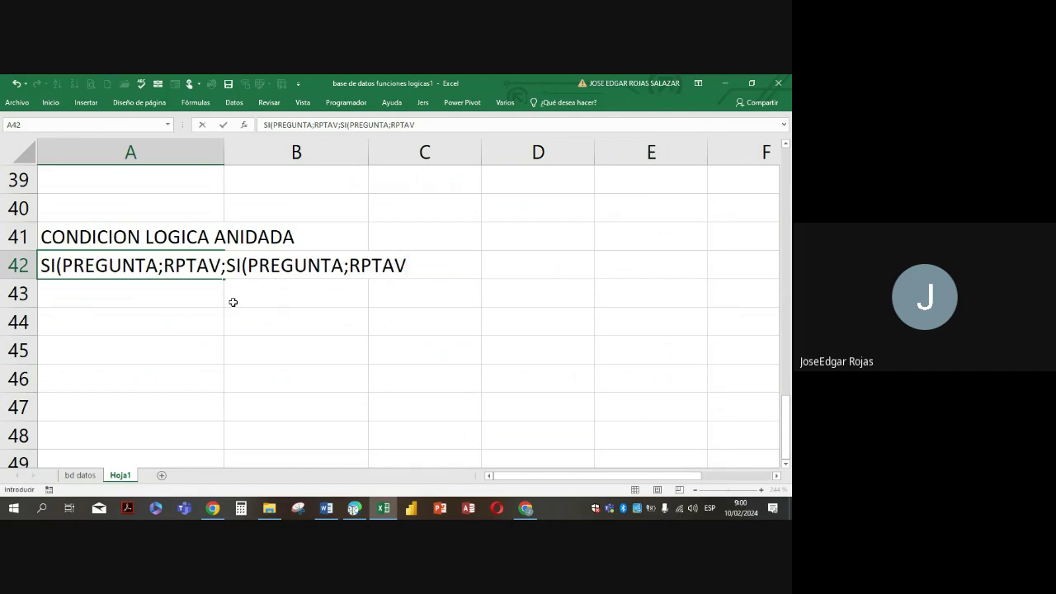
{"action": "type", "text": ";SI<<<8"}
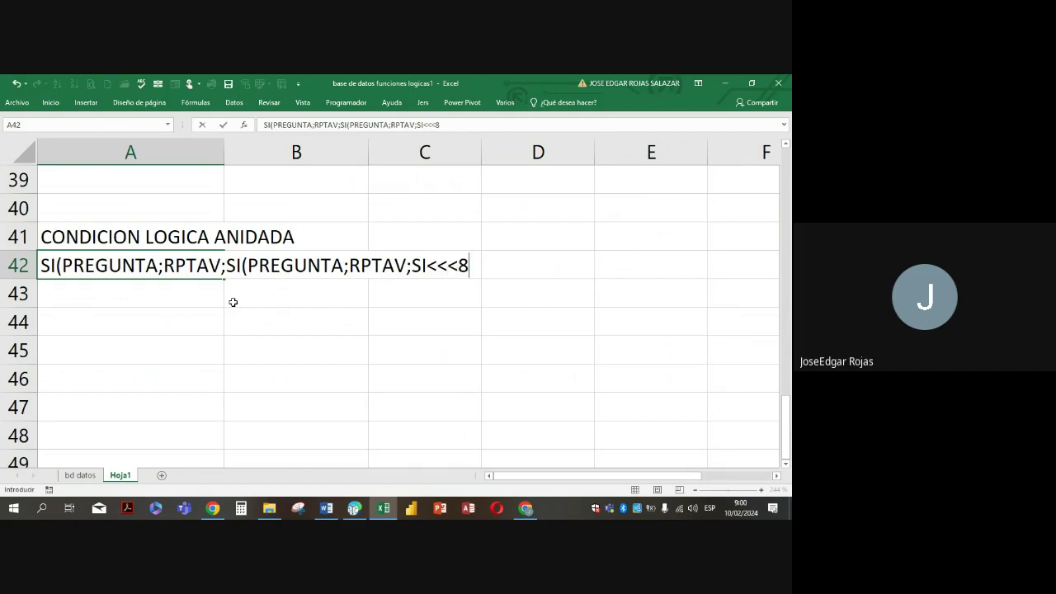
{"action": "key", "text": "BackSpace"}
{"action": "key", "text": "BackSpace"}
{"action": "key", "text": "BackSpace"}
{"action": "key", "text": "BackSpace"}
{"action": "type", "text": "(PREGUNTA"}
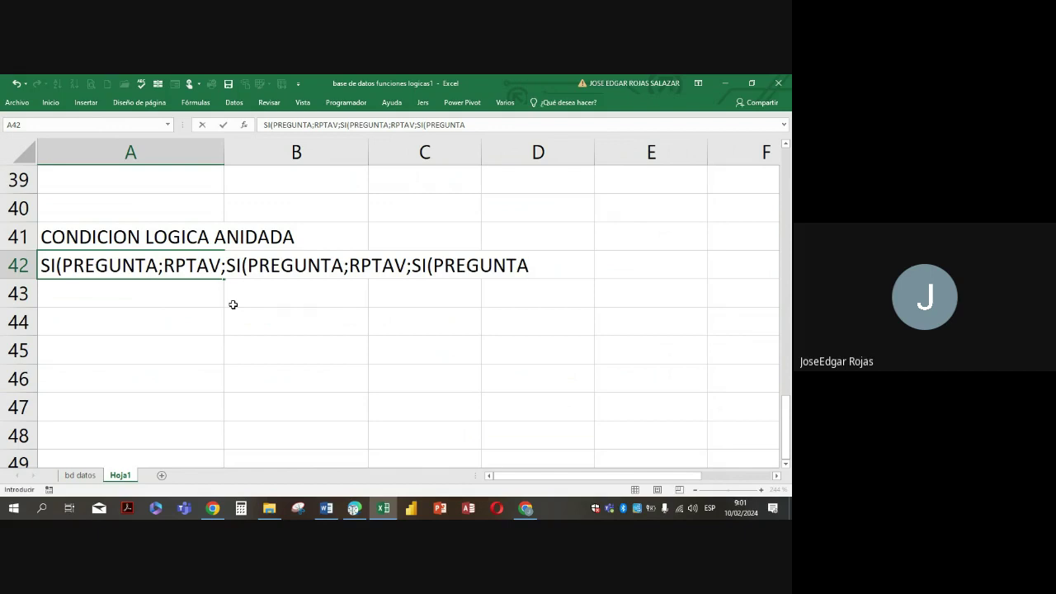
{"action": "type", "text": ";RPTAV"}
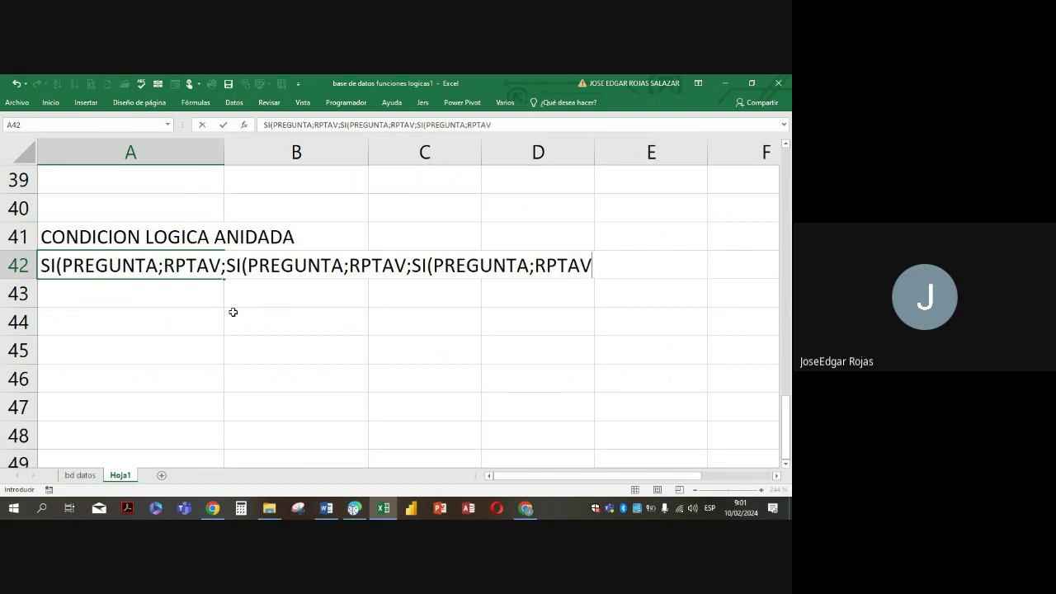
{"action": "type", "text": ";RPTAF"}
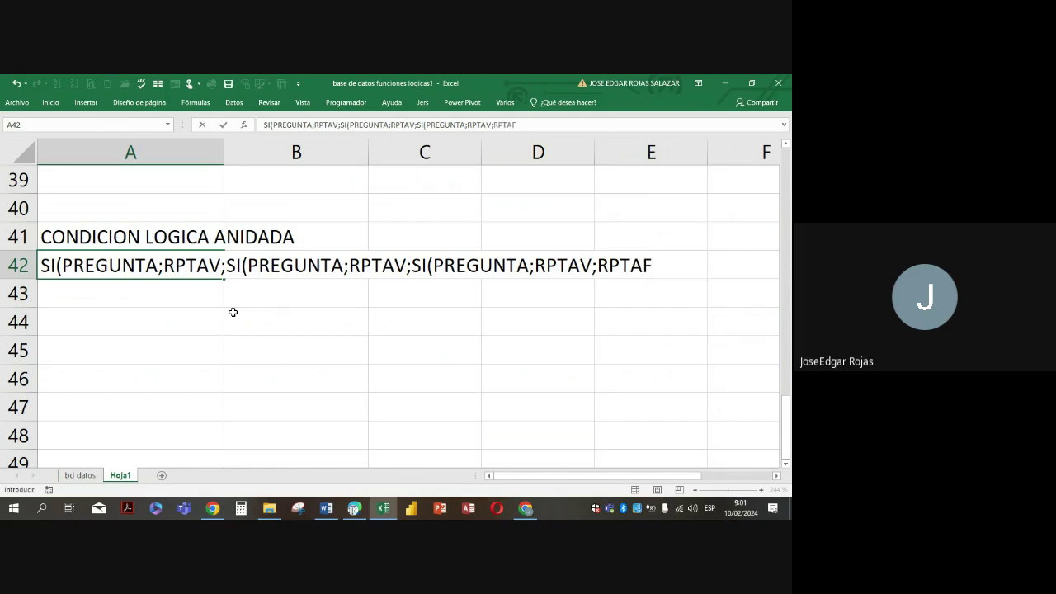
{"action": "type", "text": ")))"}
{"action": "key", "text": "Return"}
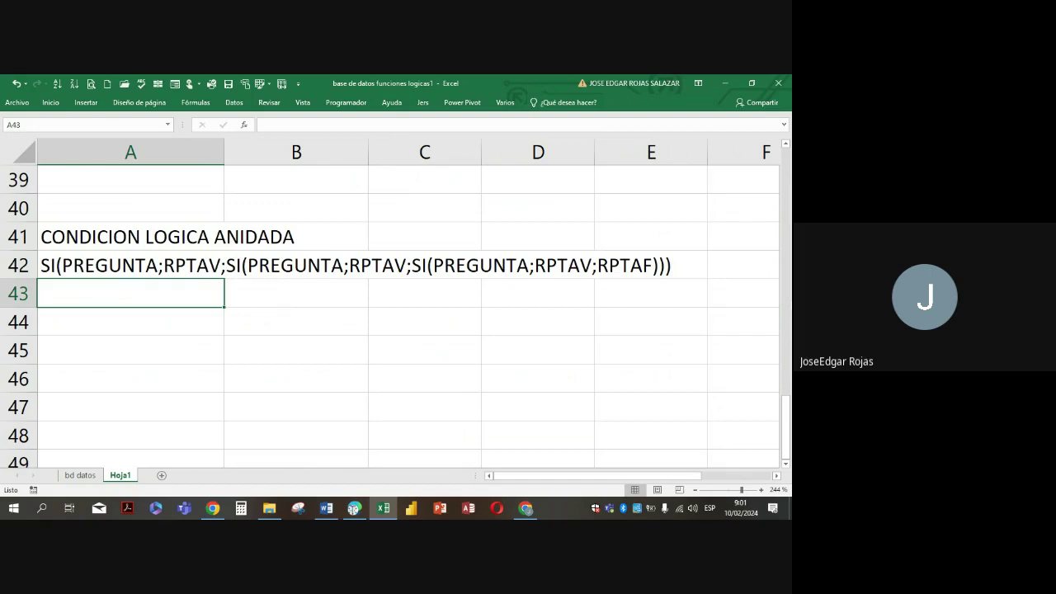
Copy the CIUDAD/CURSO table from A22:B27 and paste it at A44
{"action": "scroll", "coordinate": [622, 349], "scroll_direction": "up", "scroll_amount": 9}
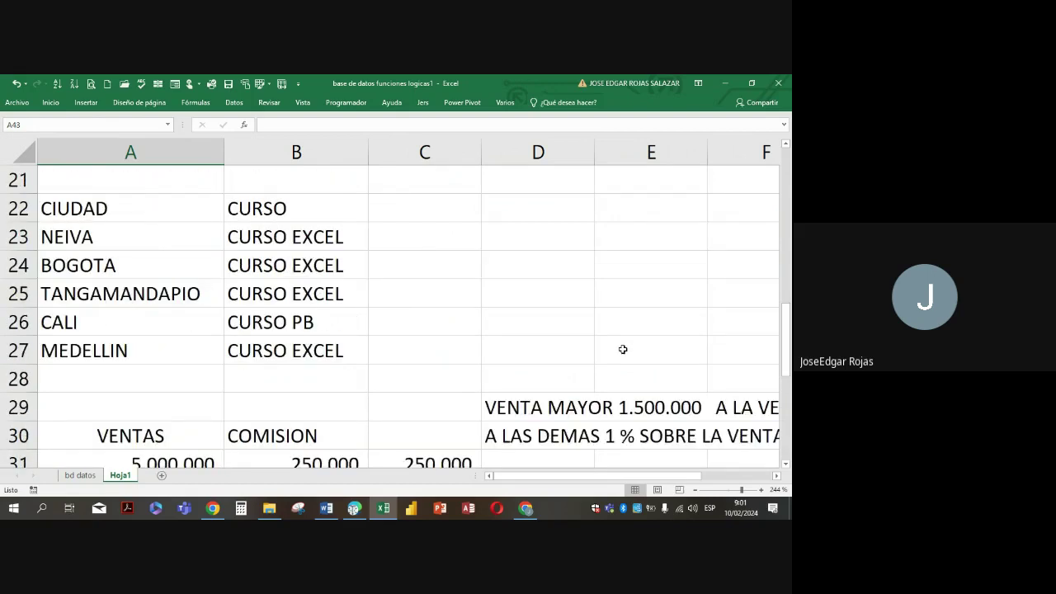
{"action": "scroll", "coordinate": [311, 417], "scroll_direction": "down", "scroll_amount": 3}
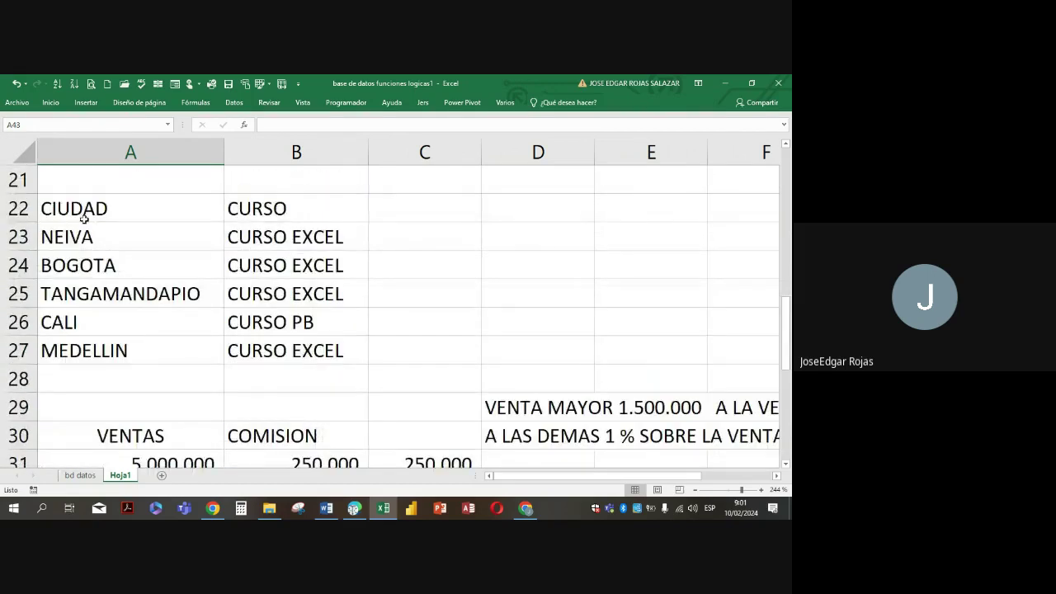
{"action": "left_click_drag", "start_coordinate": [83, 216], "coordinate": [303, 349]}
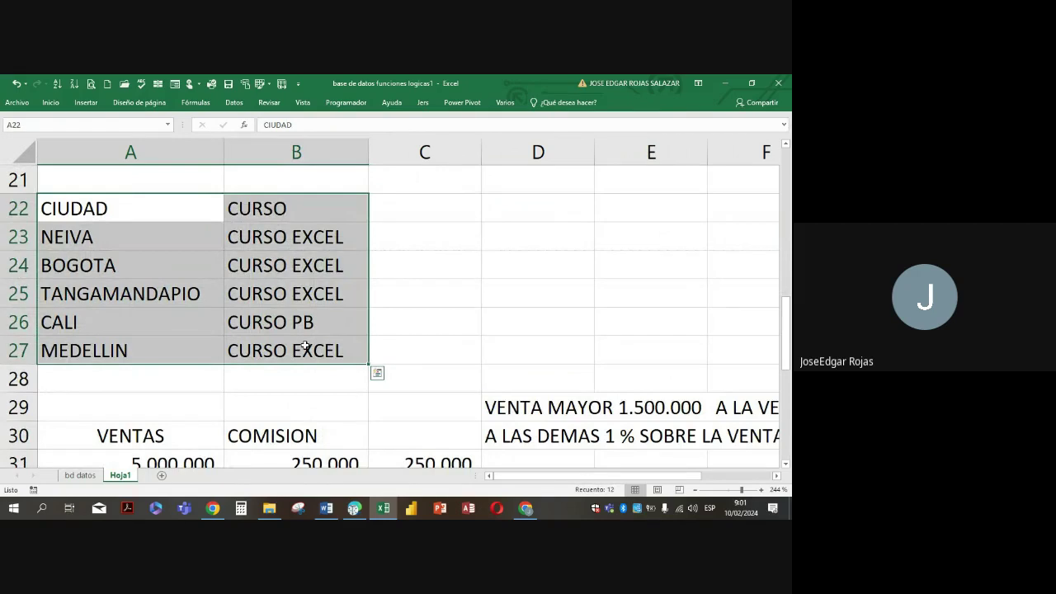
{"action": "key", "text": "ctrl+c"}
{"action": "scroll", "coordinate": [305, 343], "scroll_direction": "down", "scroll_amount": 6}
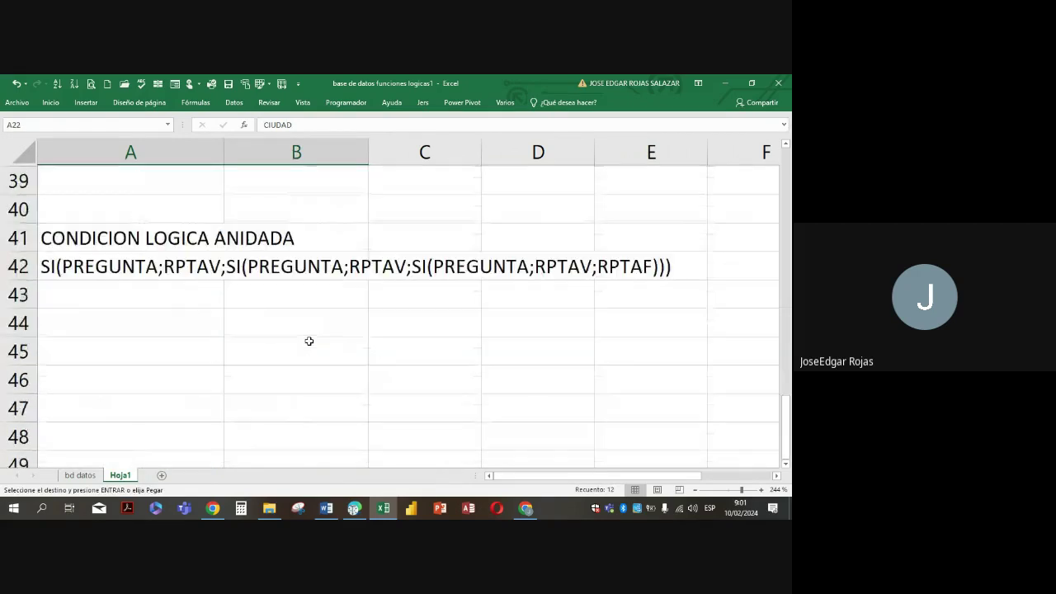
{"action": "left_click", "coordinate": [107, 323]}
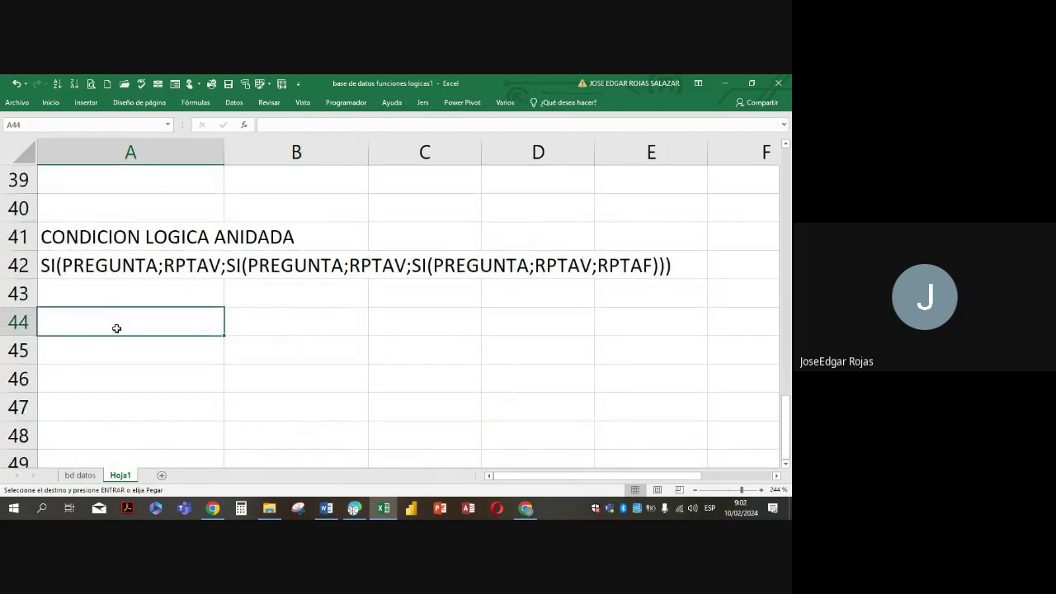
{"action": "key", "text": "ctrl+v"}
Clear the course values in B45:B49 of the pasted table
{"action": "left_click", "coordinate": [294, 330]}
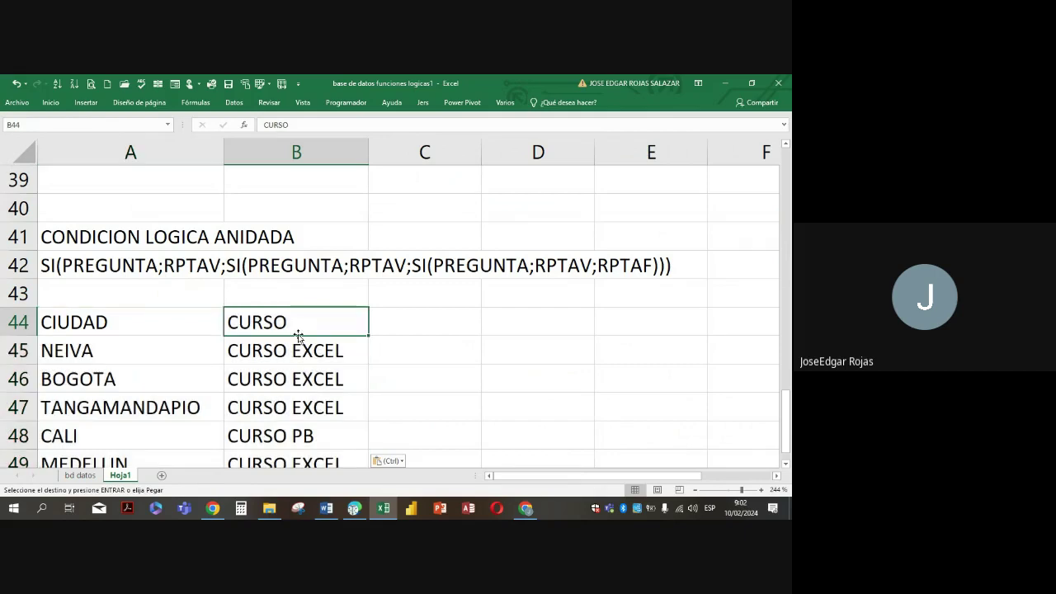
{"action": "left_click_drag", "start_coordinate": [298, 339], "coordinate": [306, 403]}
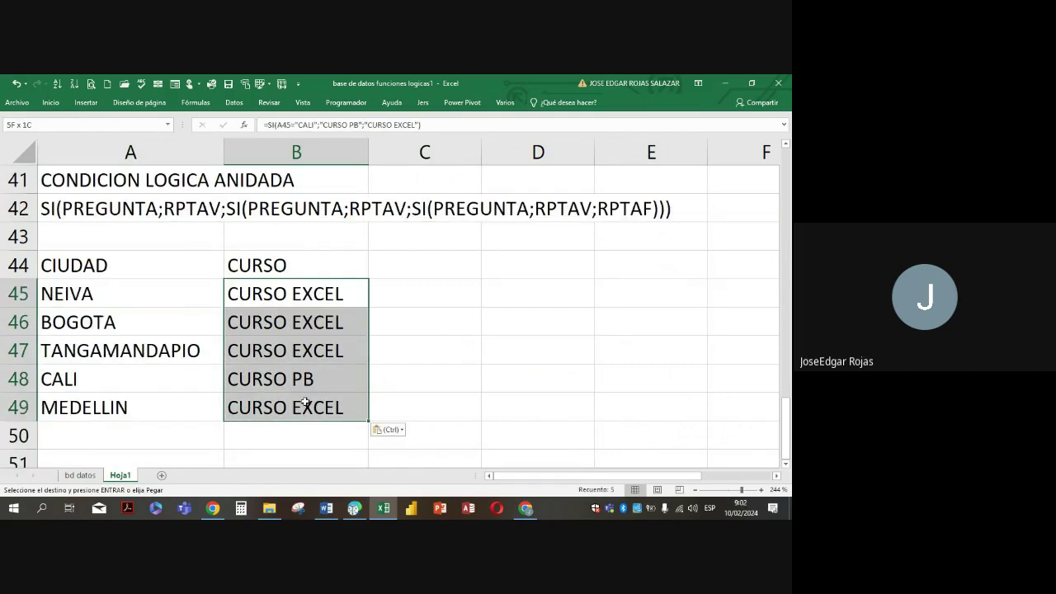
{"action": "key", "text": "Delete"}
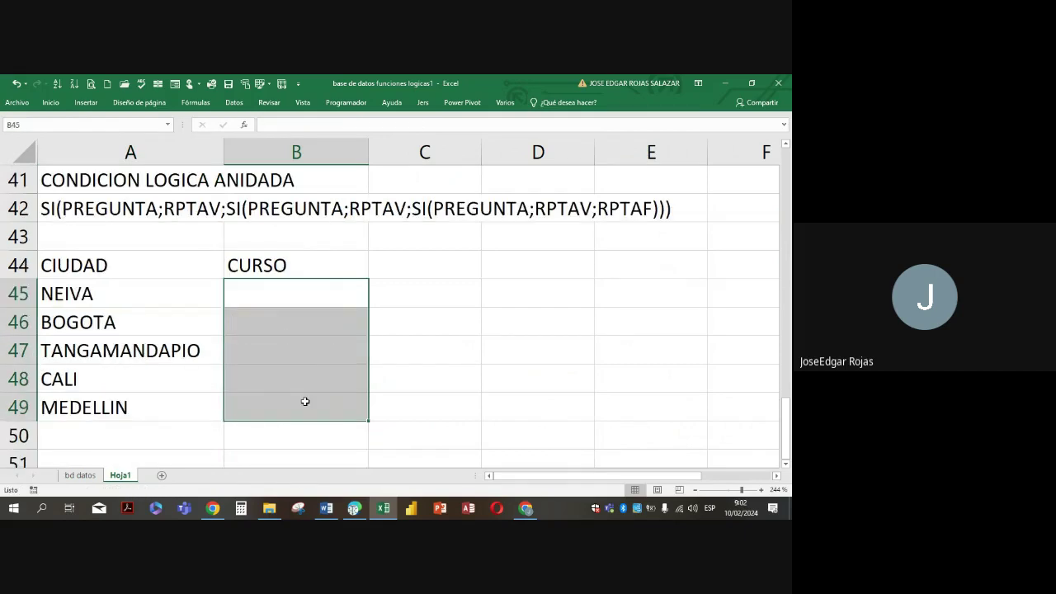
{"action": "left_click", "coordinate": [274, 293]}
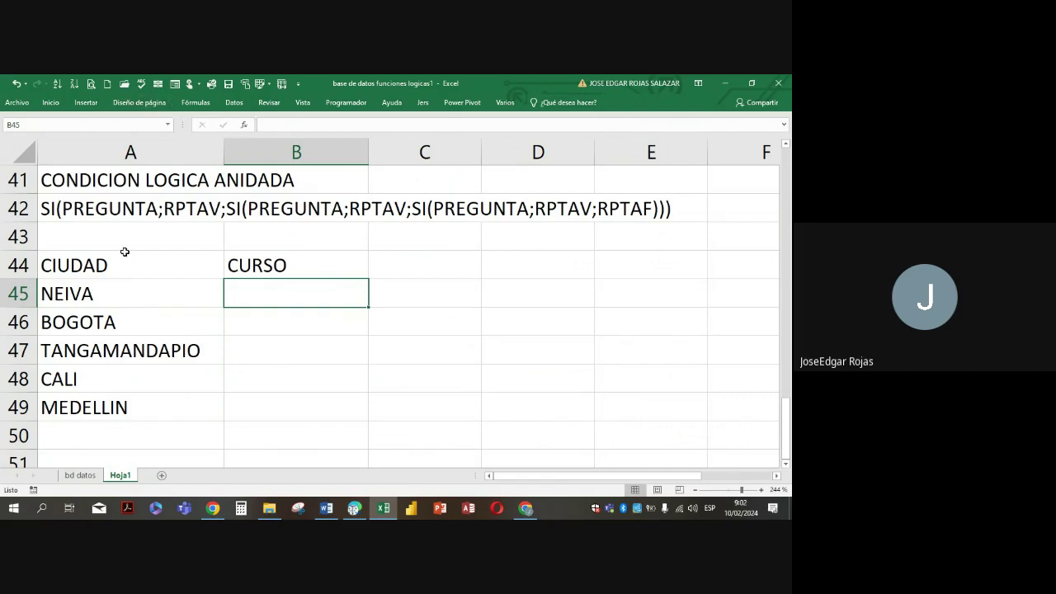
{"action": "left_click", "coordinate": [73, 218]}
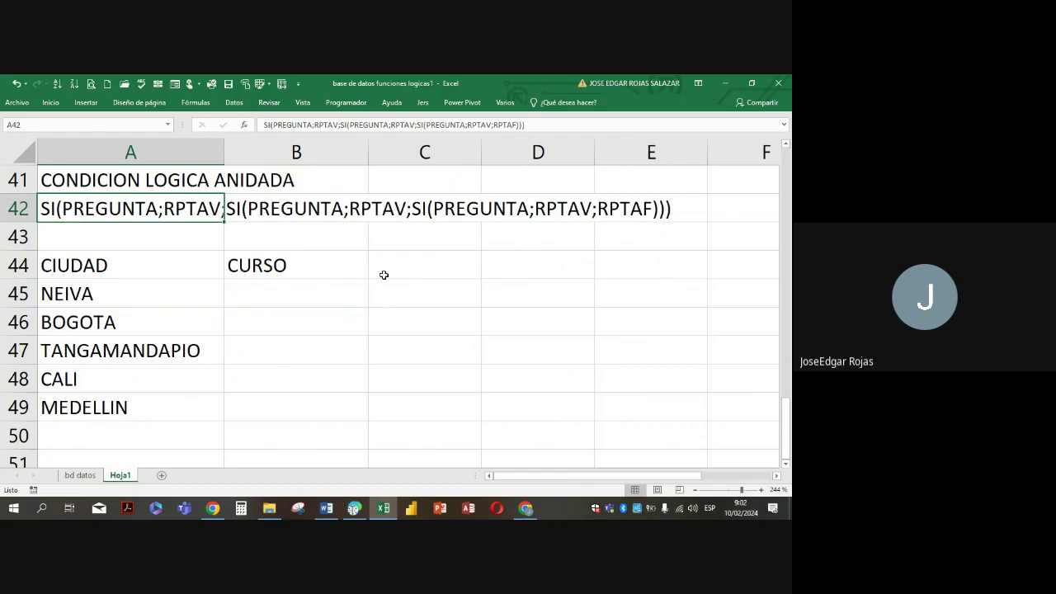
Write the note 'TANGA WINDOWS, CALI, EXCEL, MEDELLIN POWER POINT, NUBE' in C43
{"action": "left_click", "coordinate": [391, 239]}
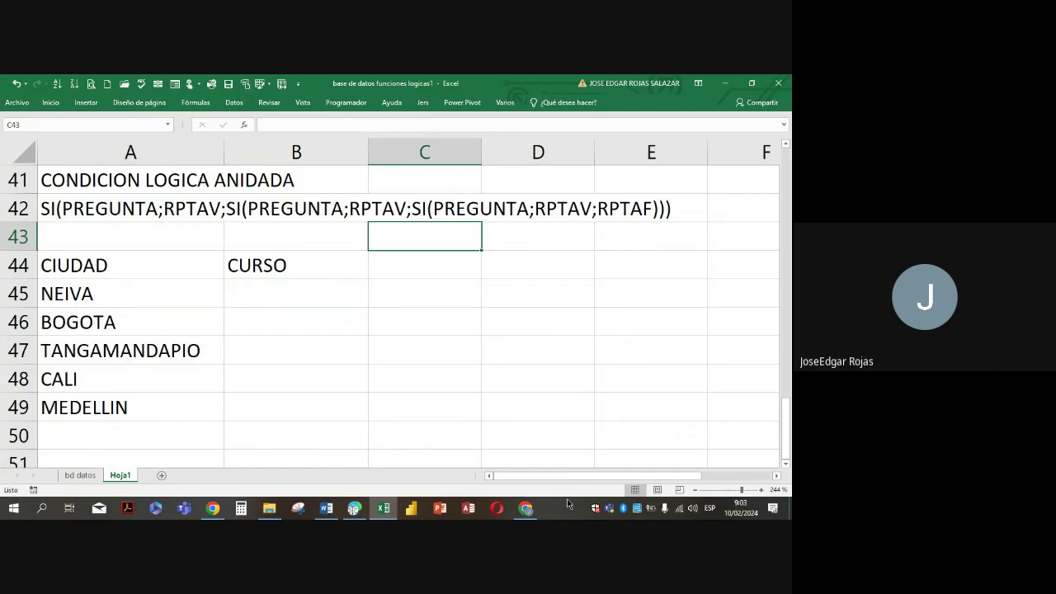
{"action": "type", "text": "TA"}
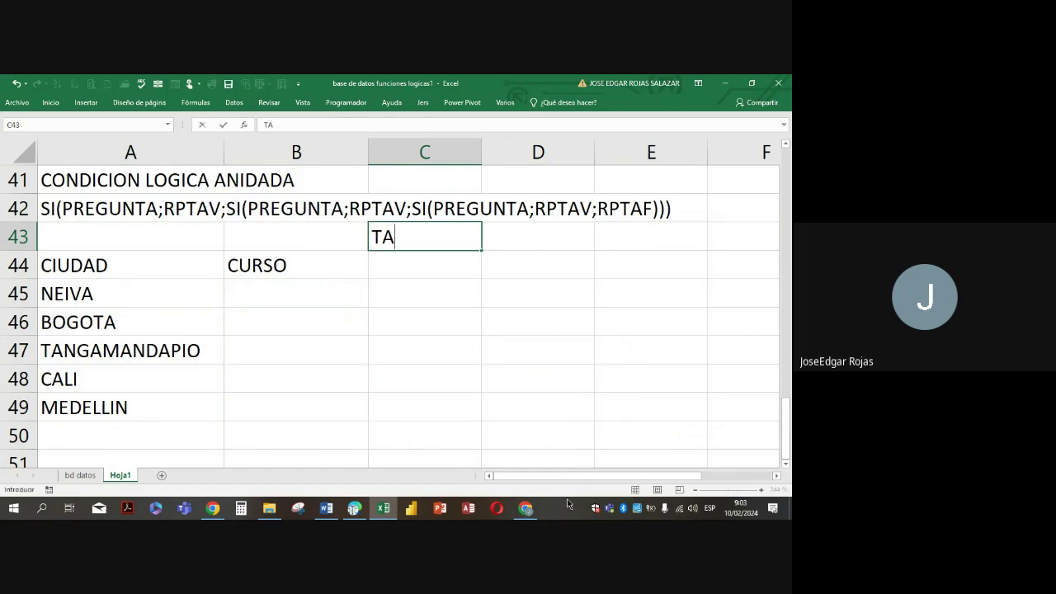
{"action": "type", "text": "NGA"}
{"action": "type", "text": "W"}
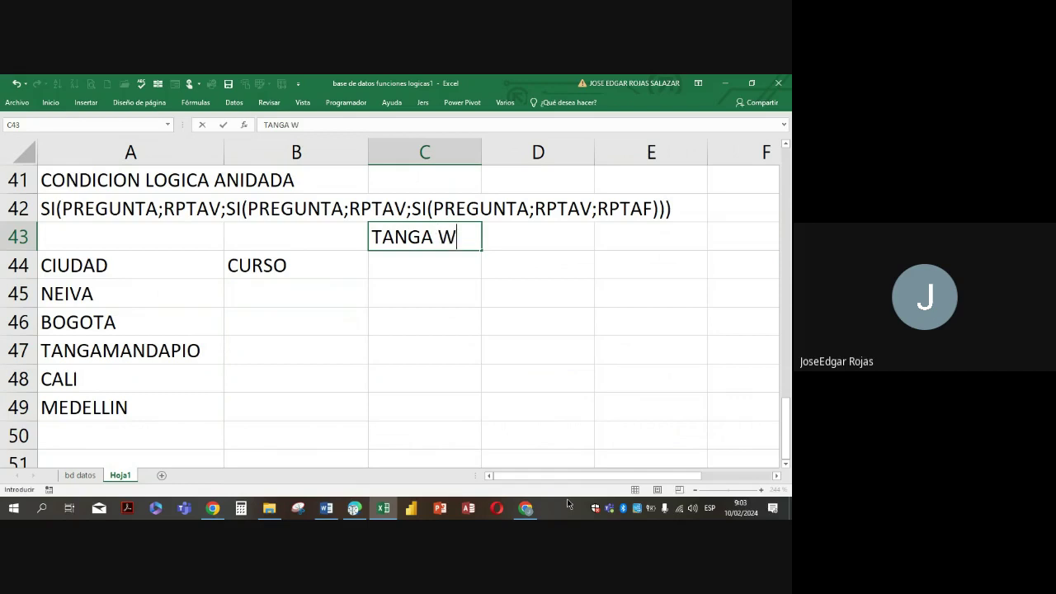
{"action": "type", "text": "INDOWS"}
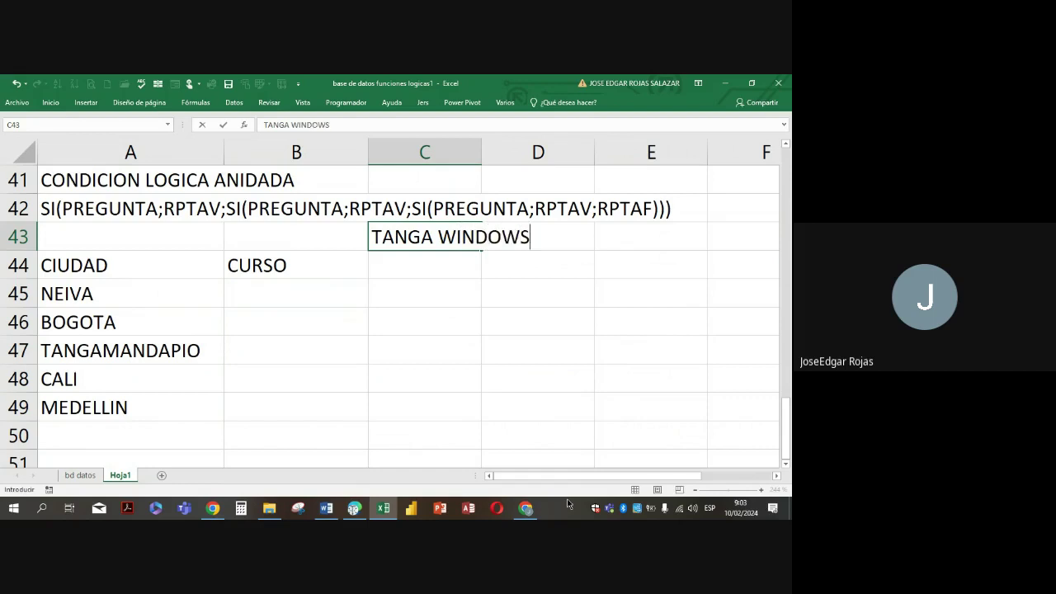
{"action": "type", "text": ", CALI, EXCEL"}
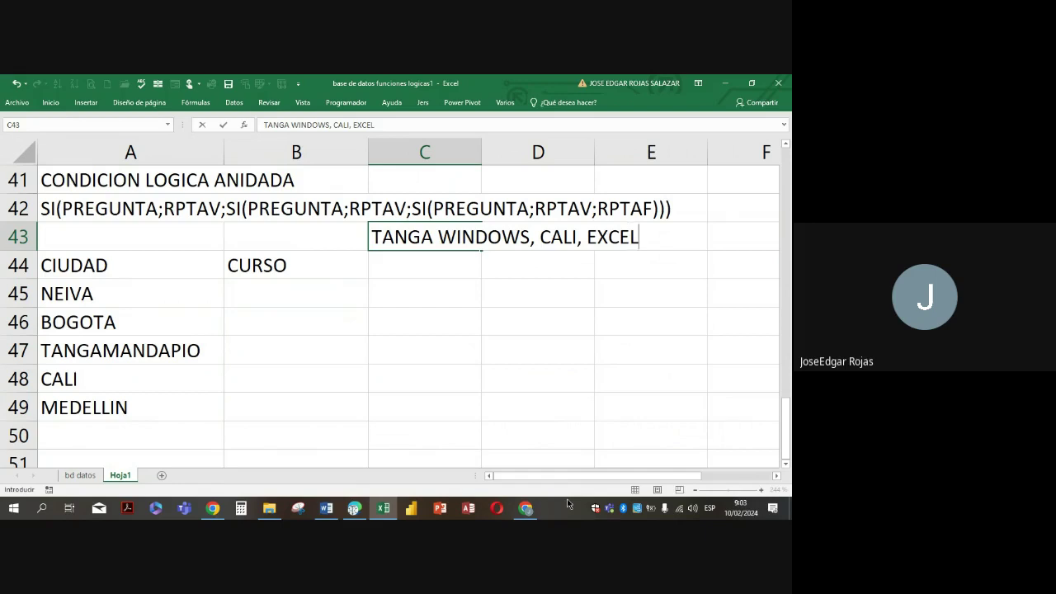
{"action": "type", "text": ","}
{"action": "type", "text": " MEDE"}
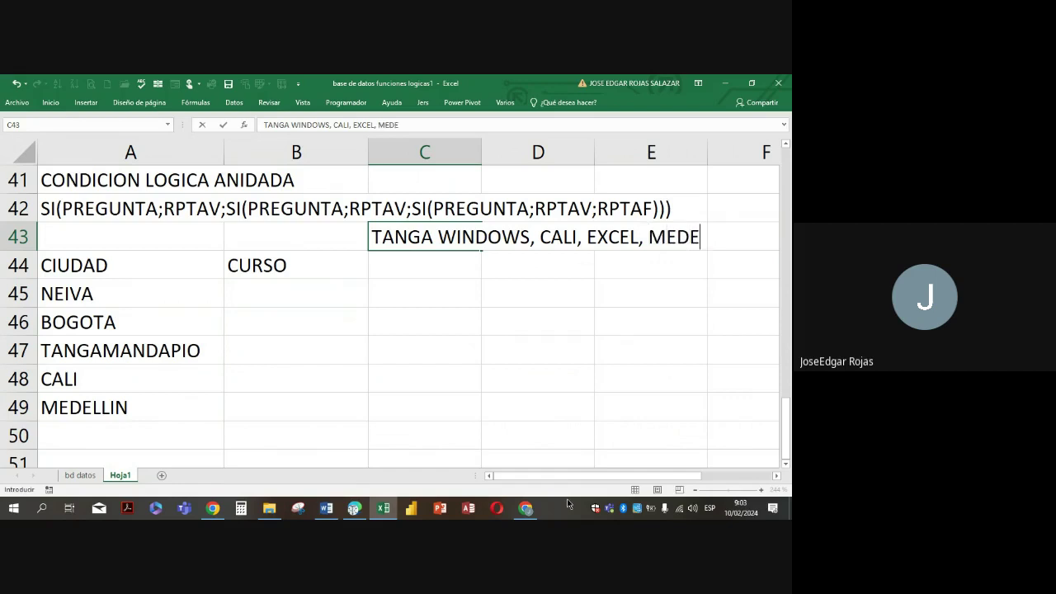
{"action": "type", "text": "LLIN POWER PO"}
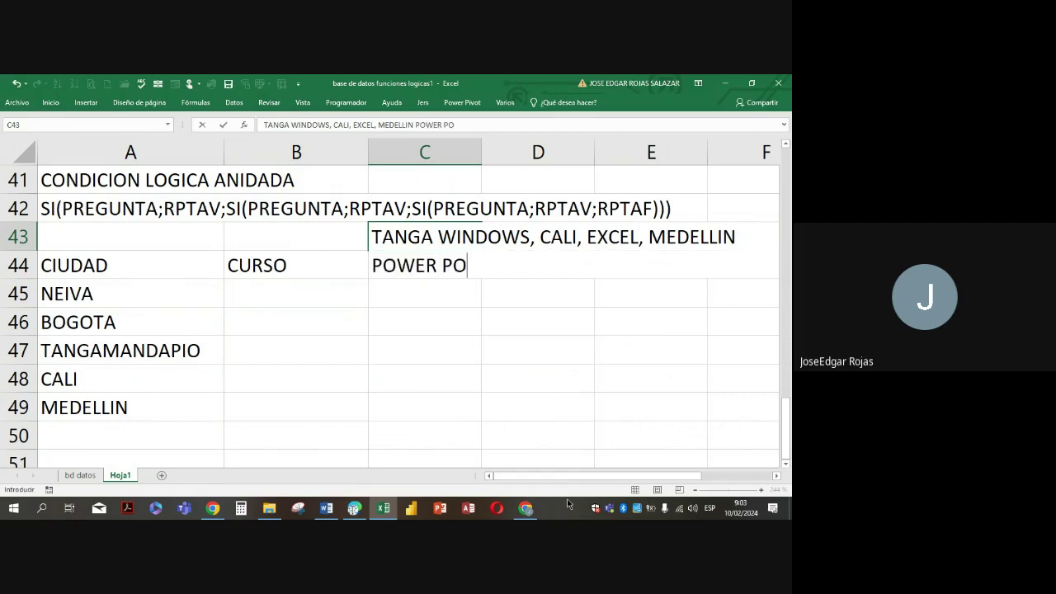
{"action": "type", "text": "N"}
{"action": "key", "text": "BackSpace"}
{"action": "key", "text": "BackSpace"}
{"action": "key", "text": "BackSpace"}
{"action": "type", "text": "OINT,  NUBE"}
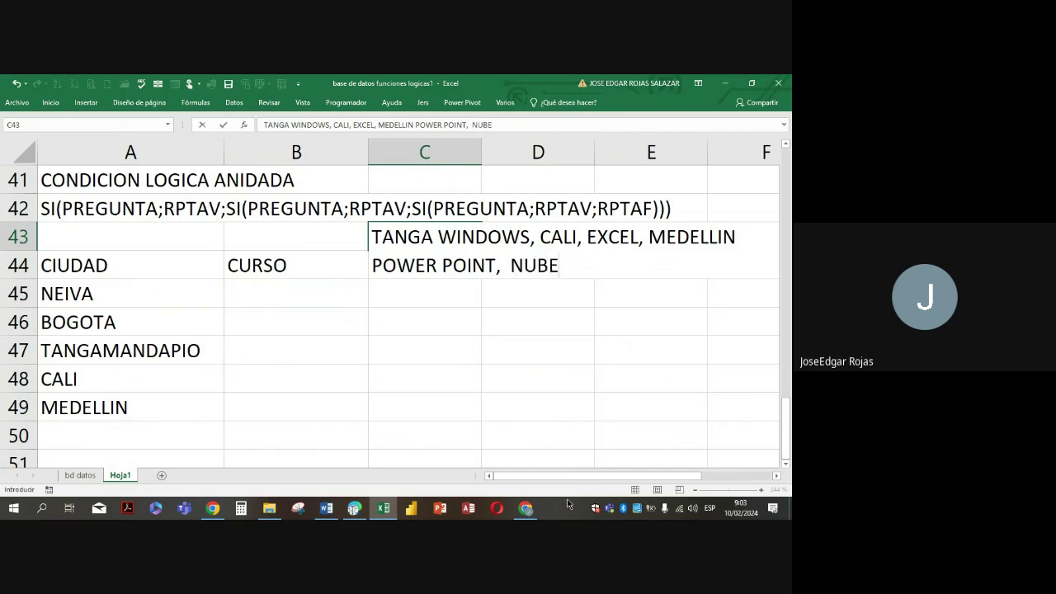
{"action": "key", "text": "Return"}
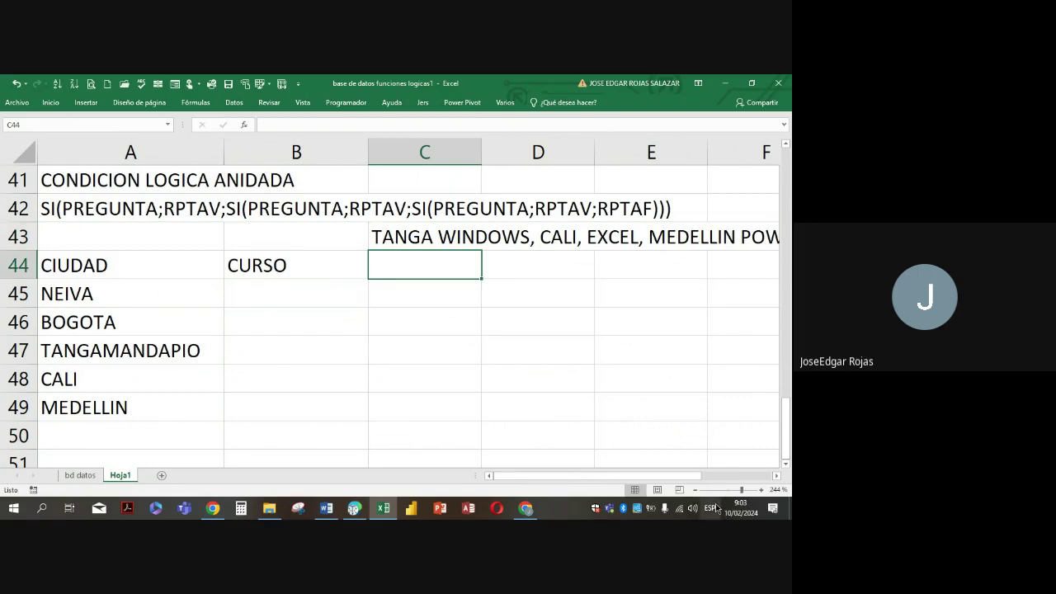
Zoom out to 172% and compare the C43 course note with NEIVA in A45
{"action": "left_click_drag", "start_coordinate": [741, 490], "coordinate": [735, 490]}
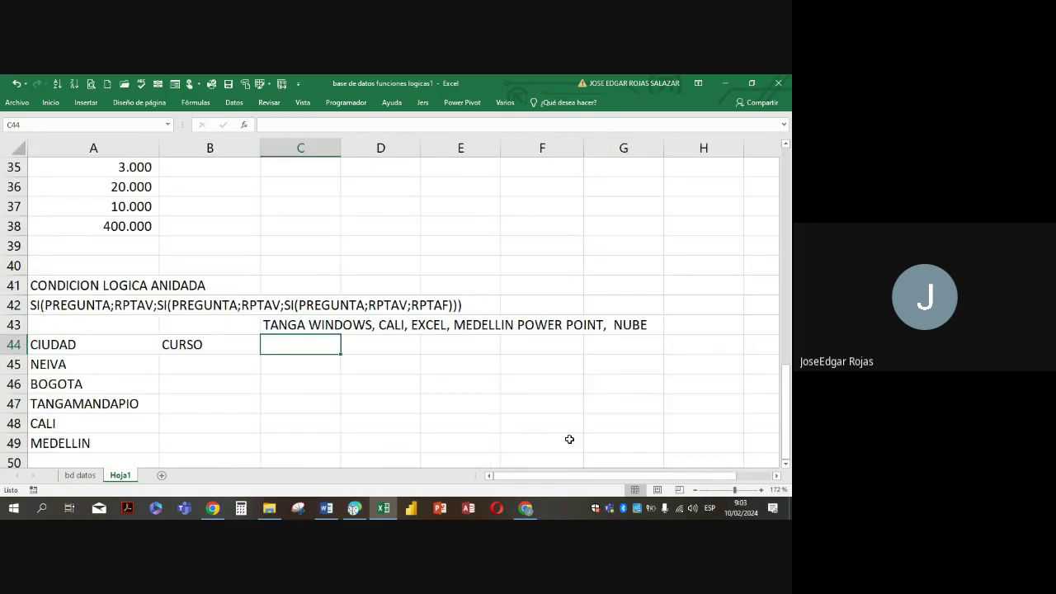
{"action": "scroll", "coordinate": [569, 439], "scroll_direction": "down", "scroll_amount": 2}
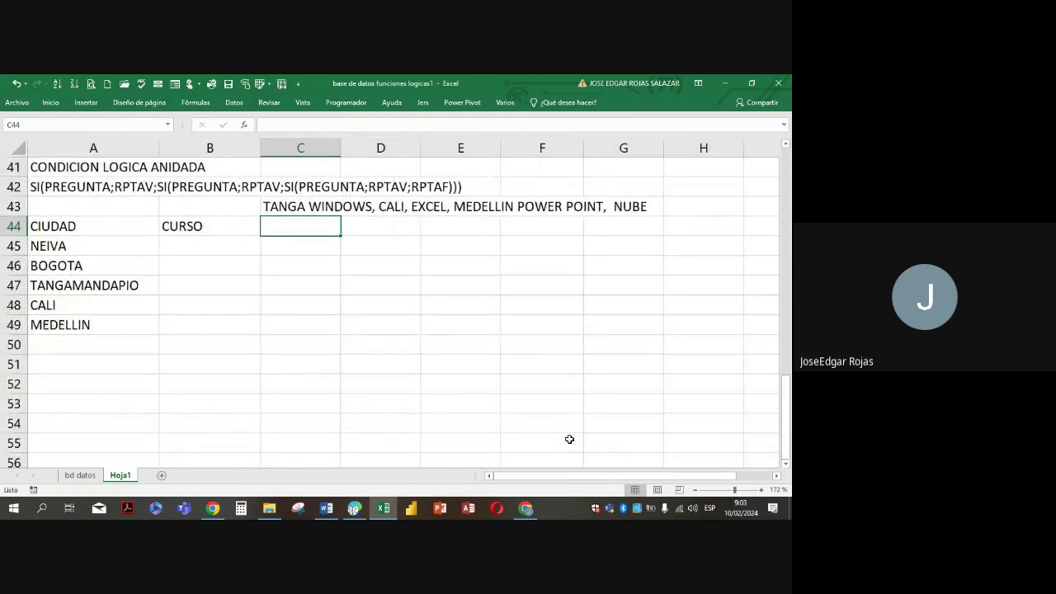
{"action": "left_click", "coordinate": [290, 208]}
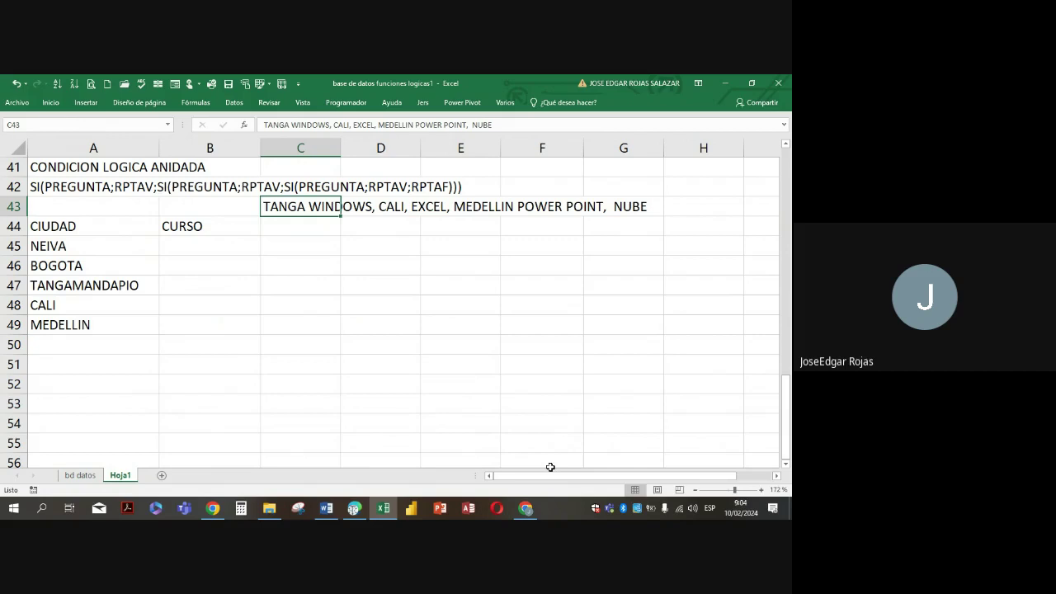
{"action": "left_click", "coordinate": [61, 244]}
{"action": "left_click", "coordinate": [277, 208]}
{"action": "left_click", "coordinate": [54, 253]}
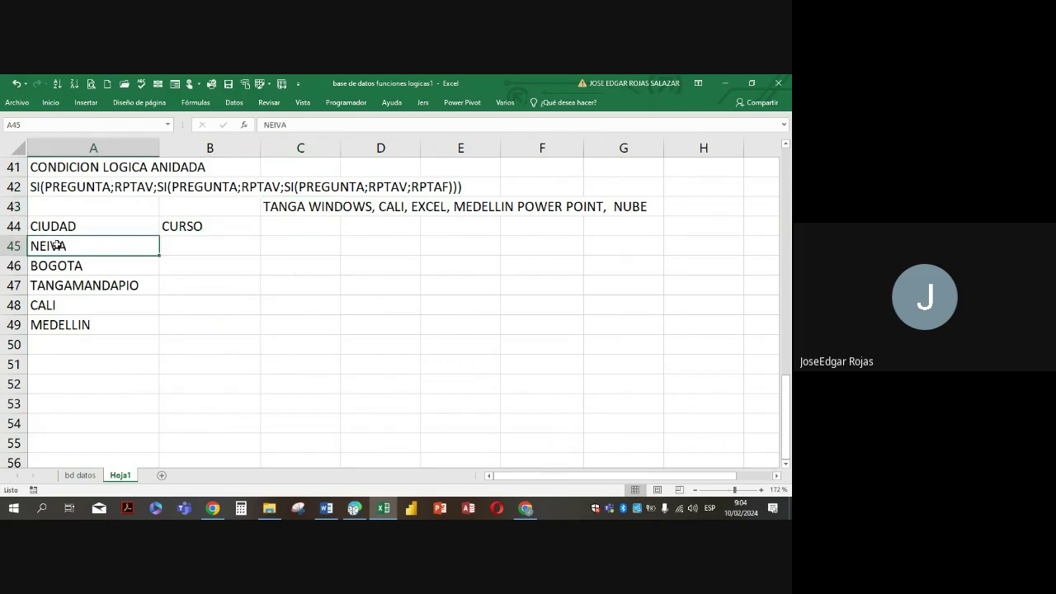
{"action": "left_click", "coordinate": [206, 251]}
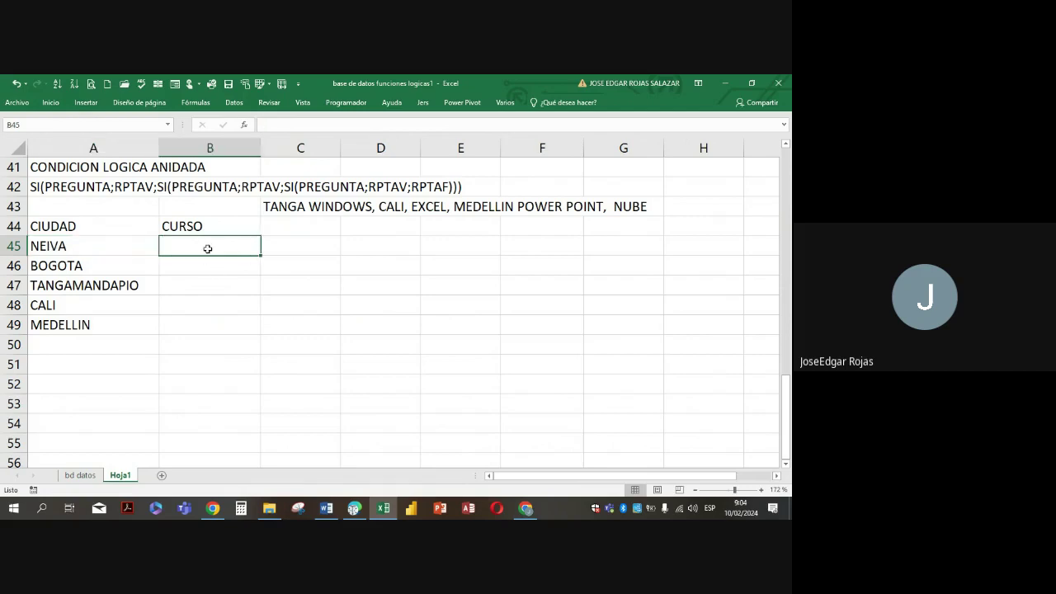
{"action": "left_click", "coordinate": [69, 251]}
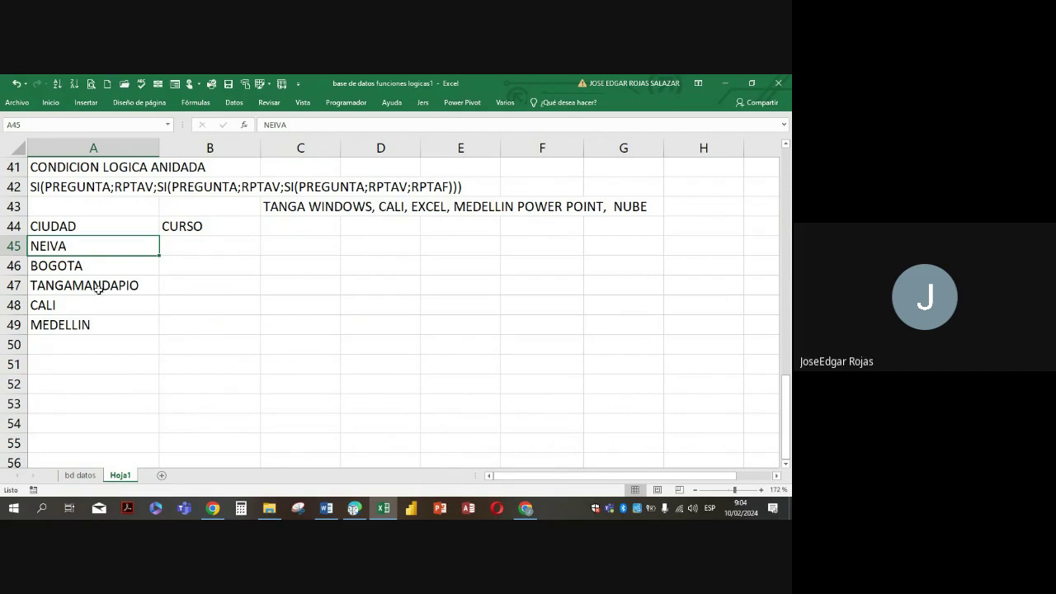
Walk through A45, B45 and the C43 note, ending on B45 for the formula
{"action": "left_click", "coordinate": [200, 256]}
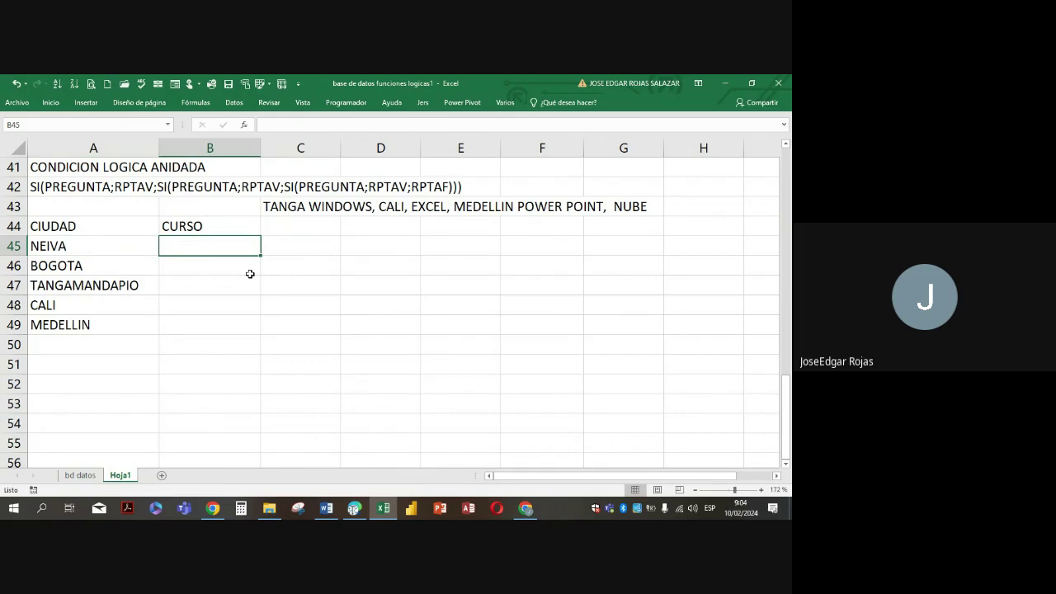
{"action": "left_click", "coordinate": [86, 253]}
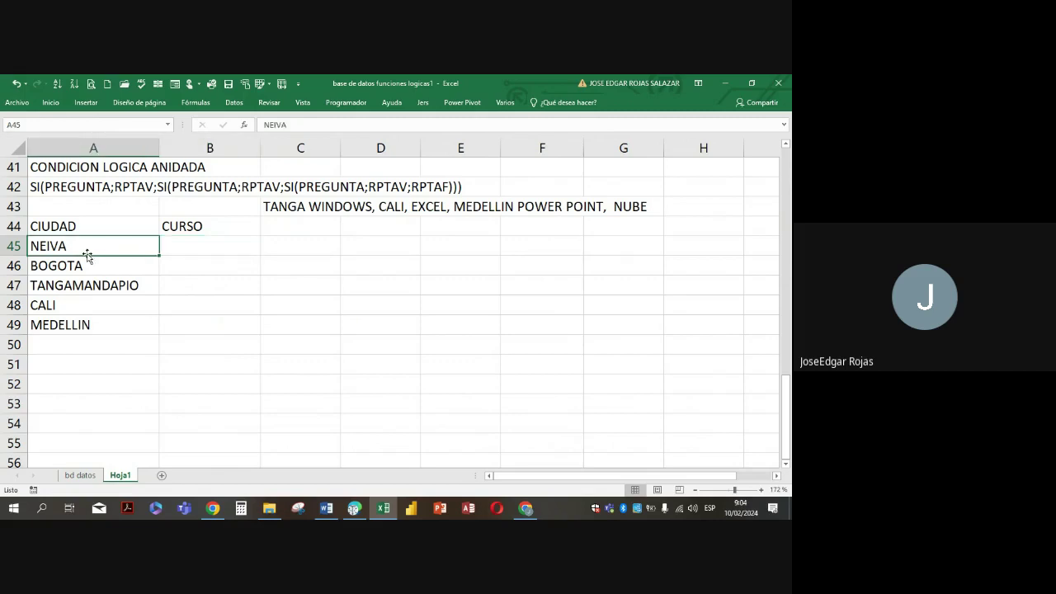
{"action": "left_click", "coordinate": [173, 244]}
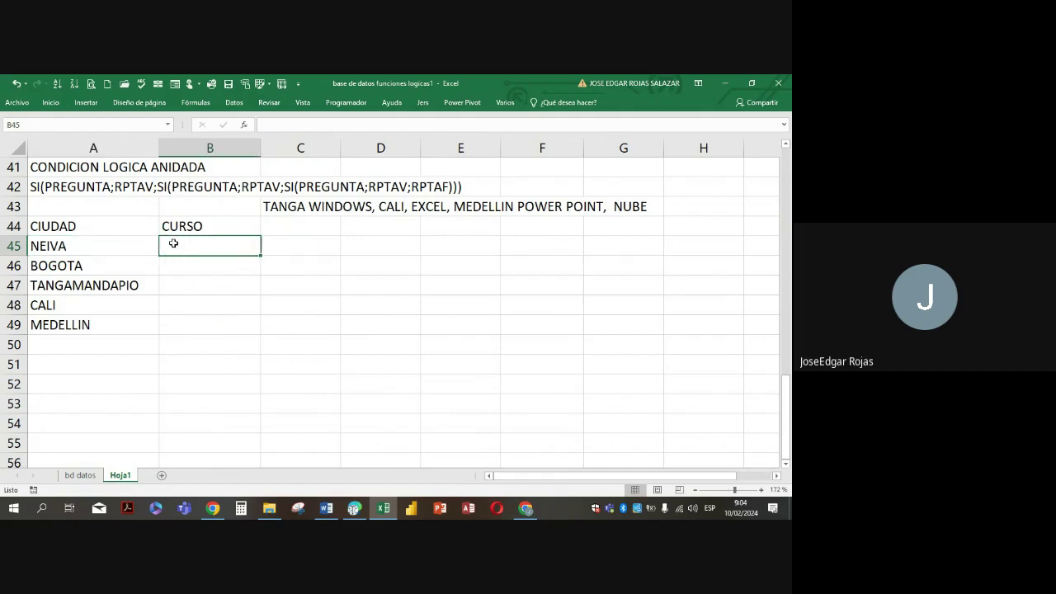
{"action": "left_click", "coordinate": [94, 243]}
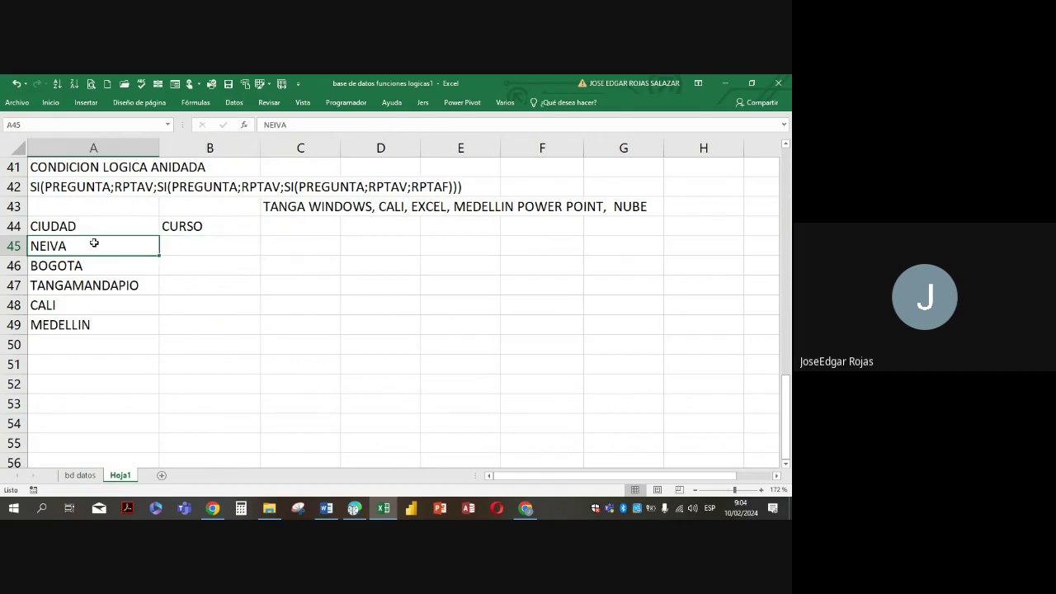
{"action": "left_click", "coordinate": [210, 250]}
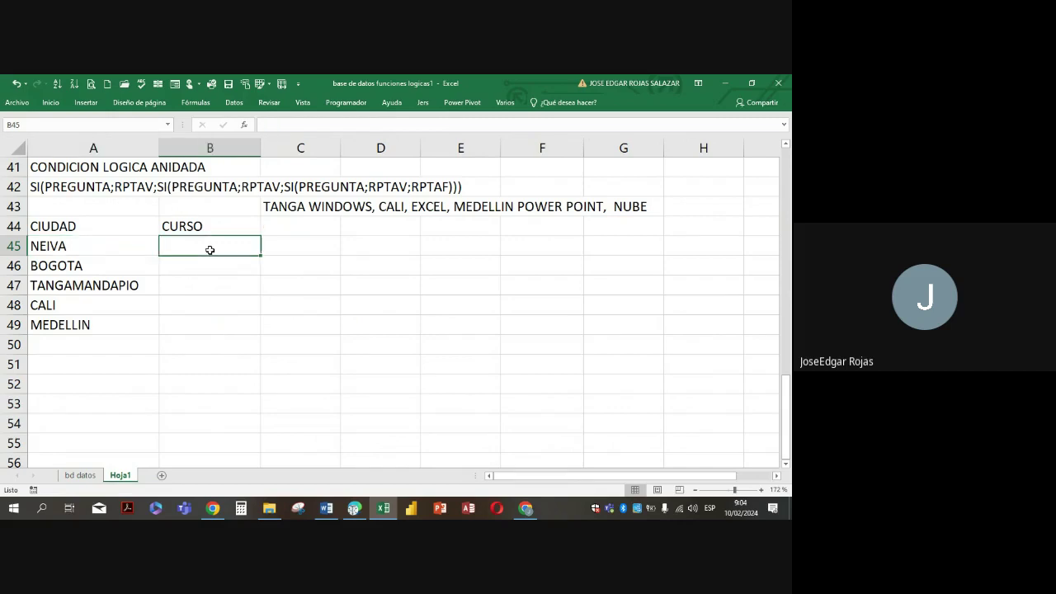
{"action": "left_click", "coordinate": [74, 248]}
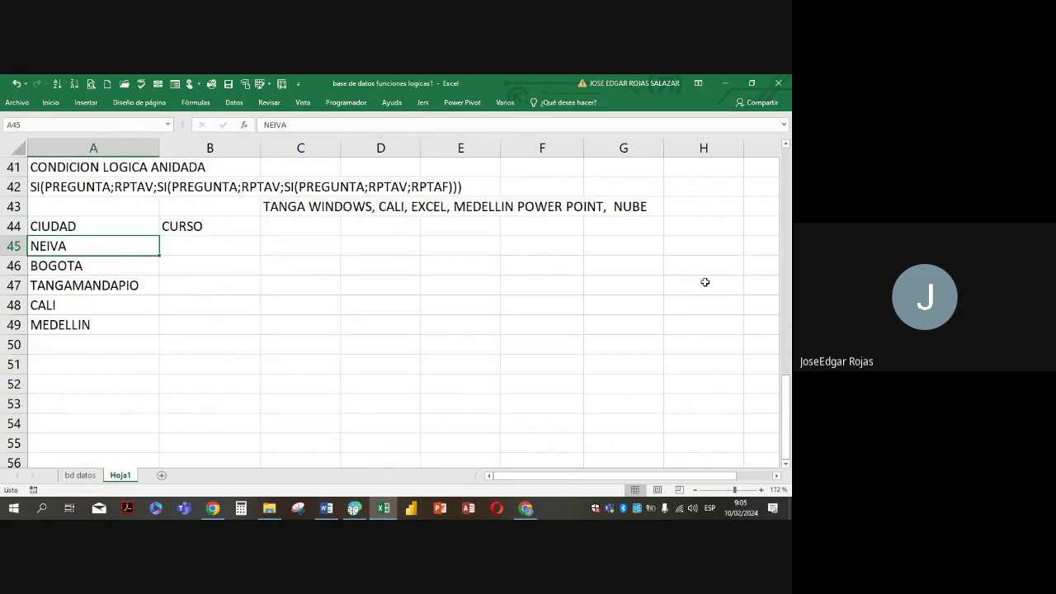
{"action": "left_click", "coordinate": [207, 251]}
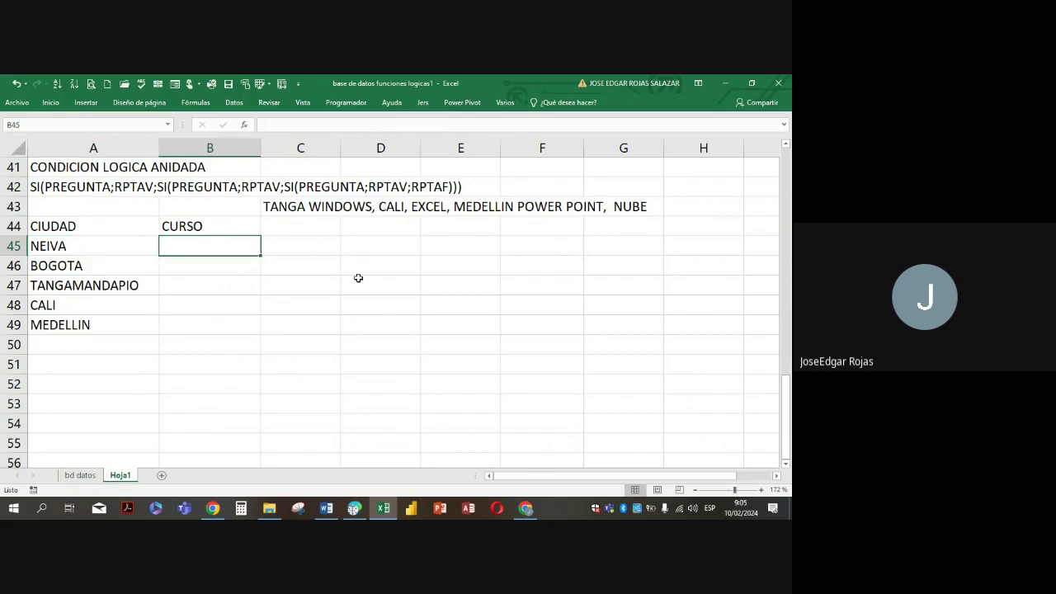
{"action": "left_click", "coordinate": [292, 206]}
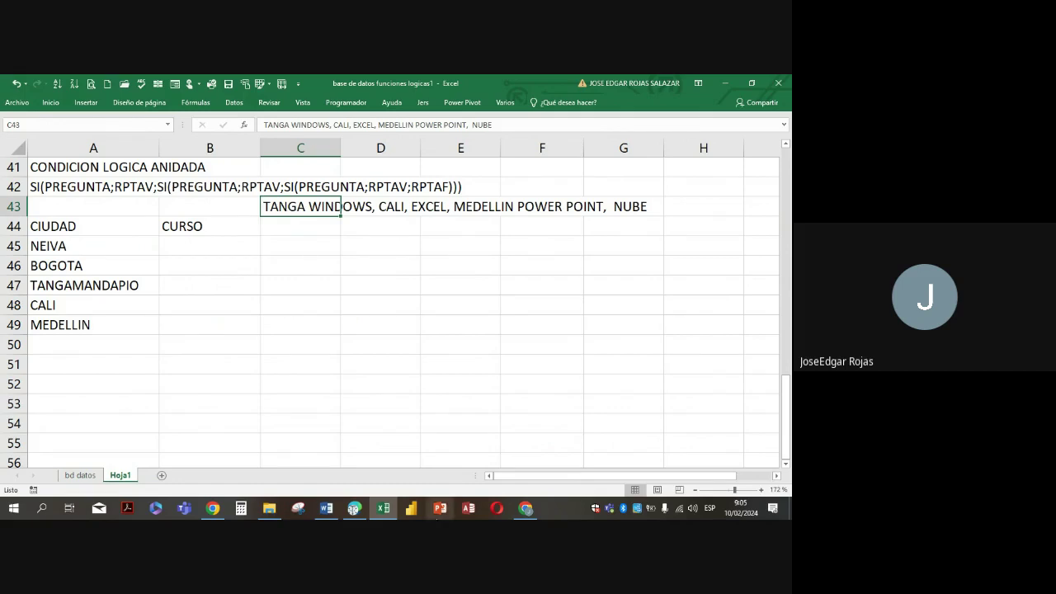
{"action": "left_click", "coordinate": [208, 245]}
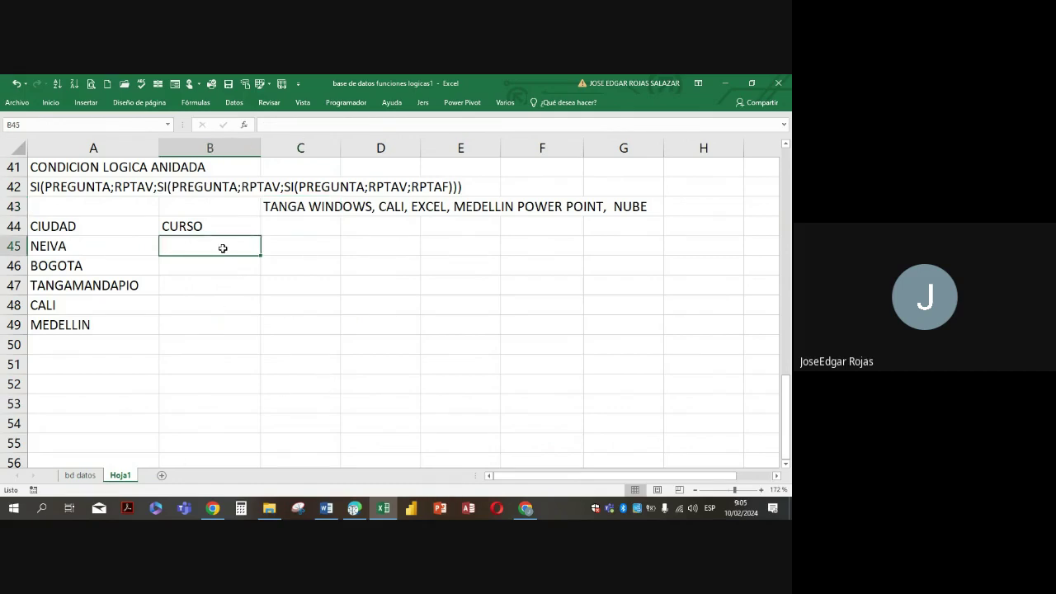
In B45, type =SI(A45 = "tangamandapio";"cw"; and begin a second si(A45= condition
{"action": "type", "text": "="}
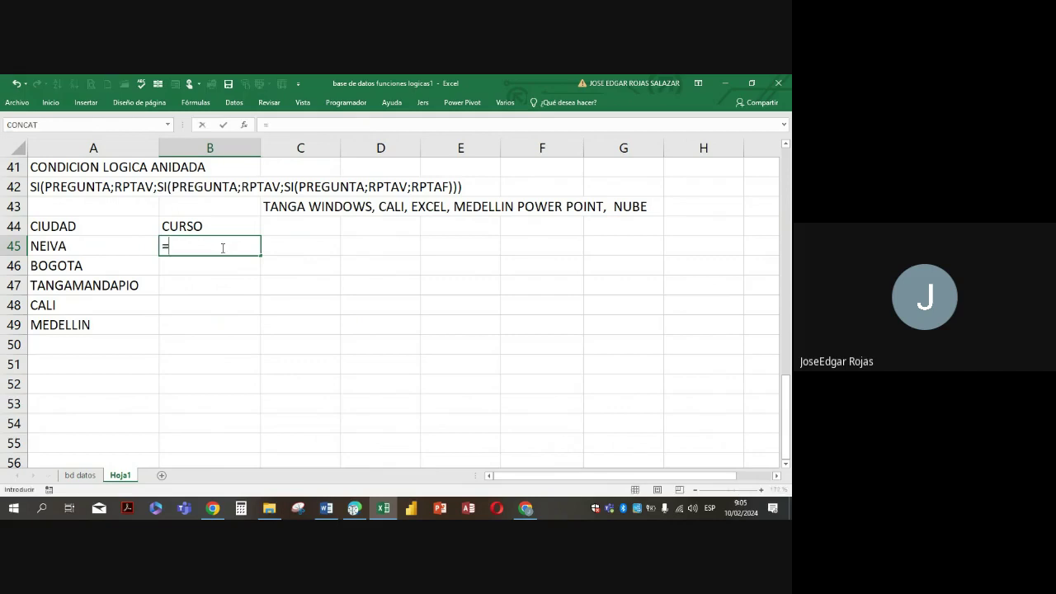
{"action": "type", "text": "SI"}
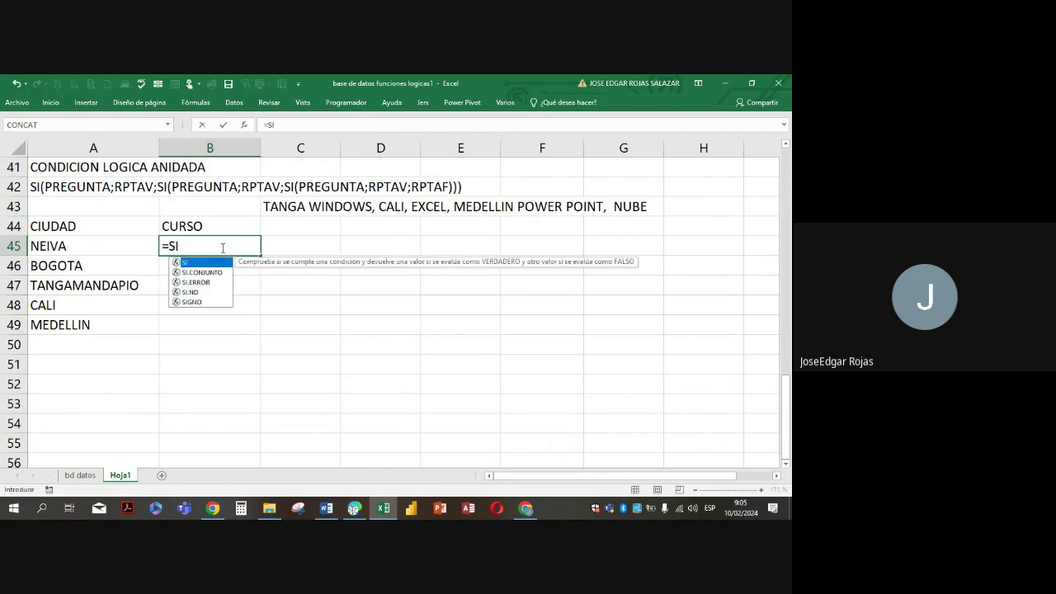
{"action": "type", "text": "("}
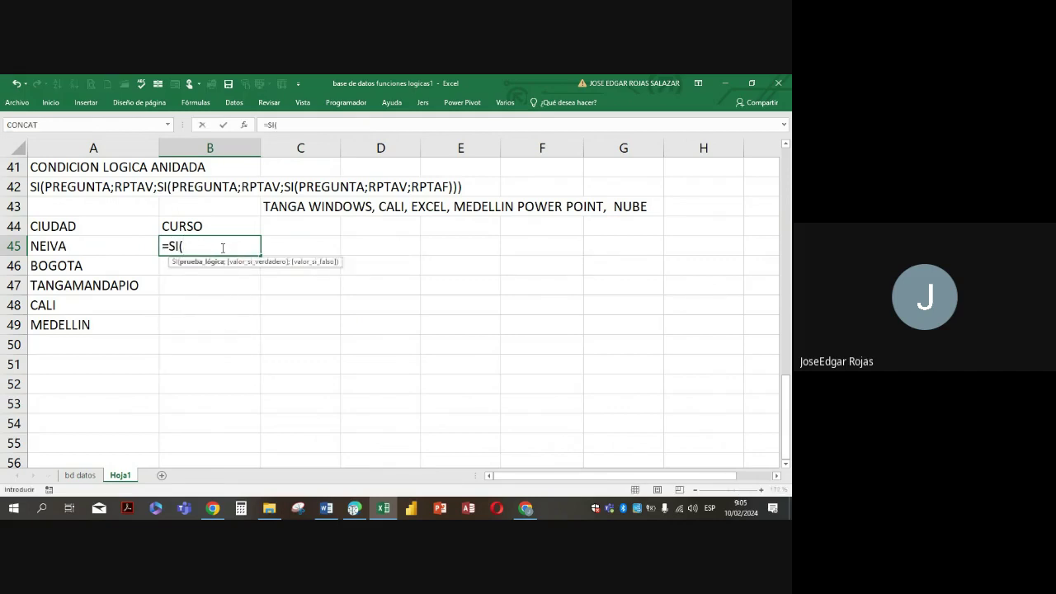
{"action": "left_click", "coordinate": [72, 246]}
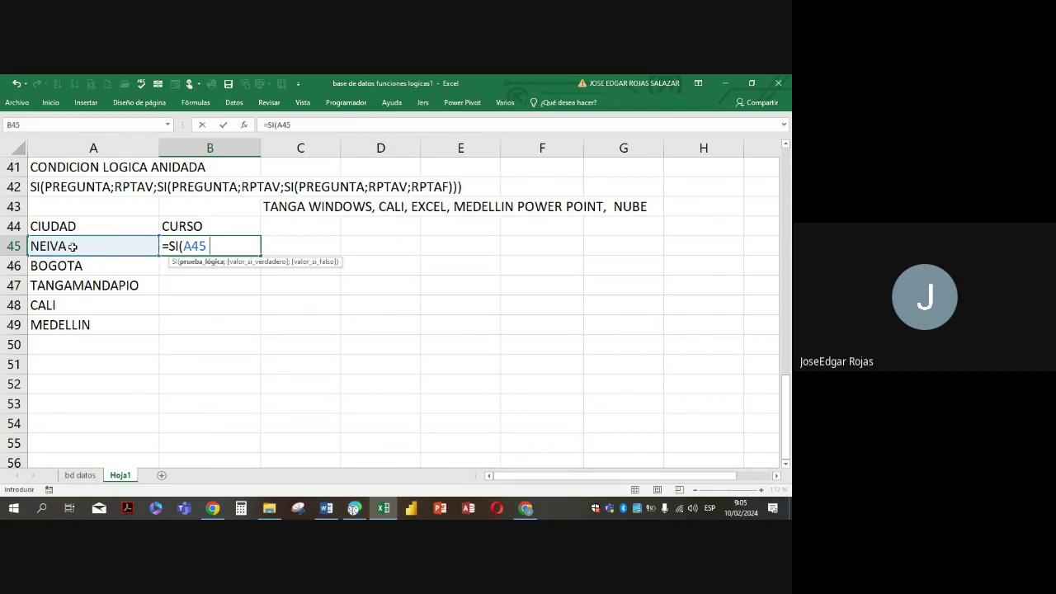
{"action": "type", "text": "= \"\""}
{"action": "key", "text": "F2"}
{"action": "key", "text": "Left"}
{"action": "type", "text": "tanga"}
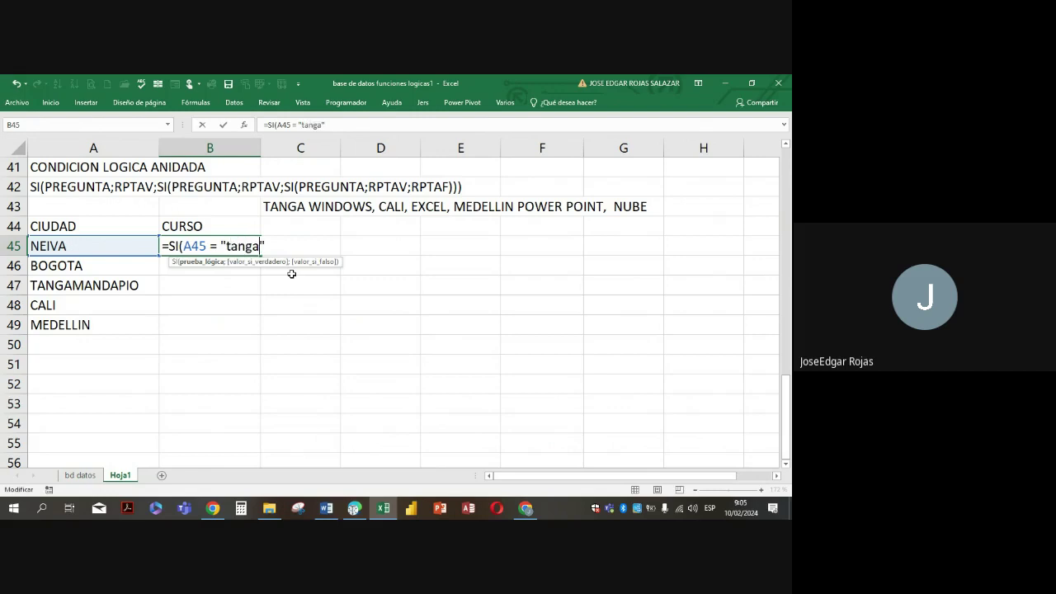
{"action": "type", "text": "mandapio"}
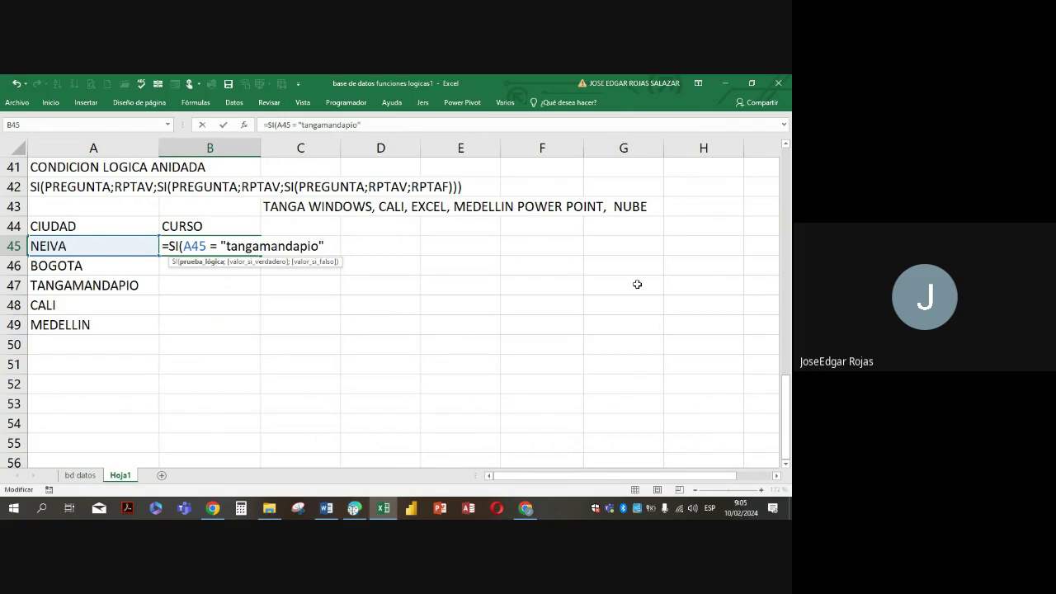
{"action": "type", "text": ";"}
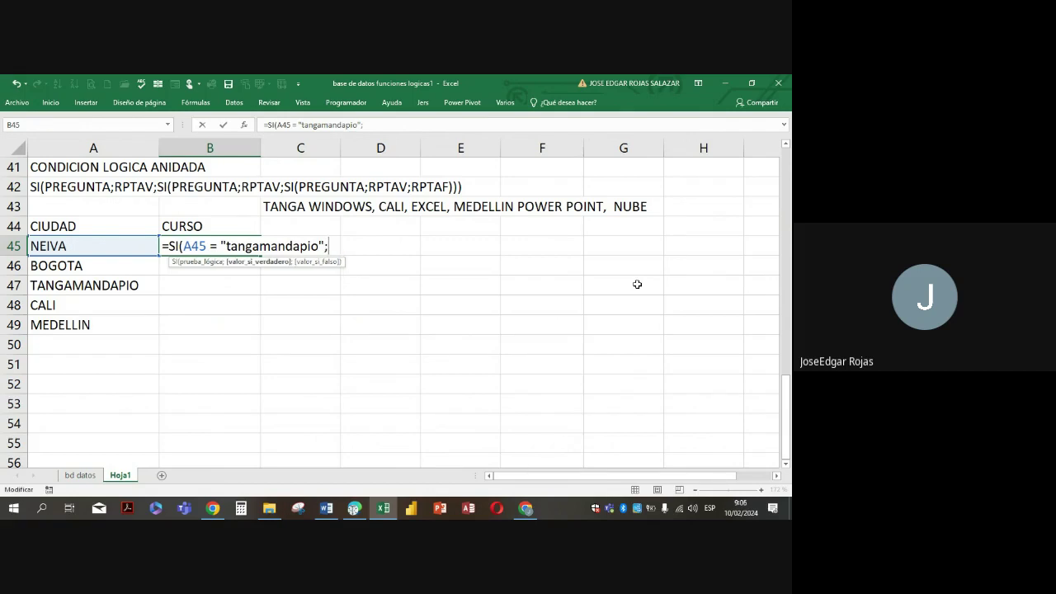
{"action": "type", "text": "\"\""}
{"action": "key", "text": "Left"}
{"action": "type", "text": "cw"}
{"action": "key", "text": "Right"}
{"action": "type", "text": ";"}
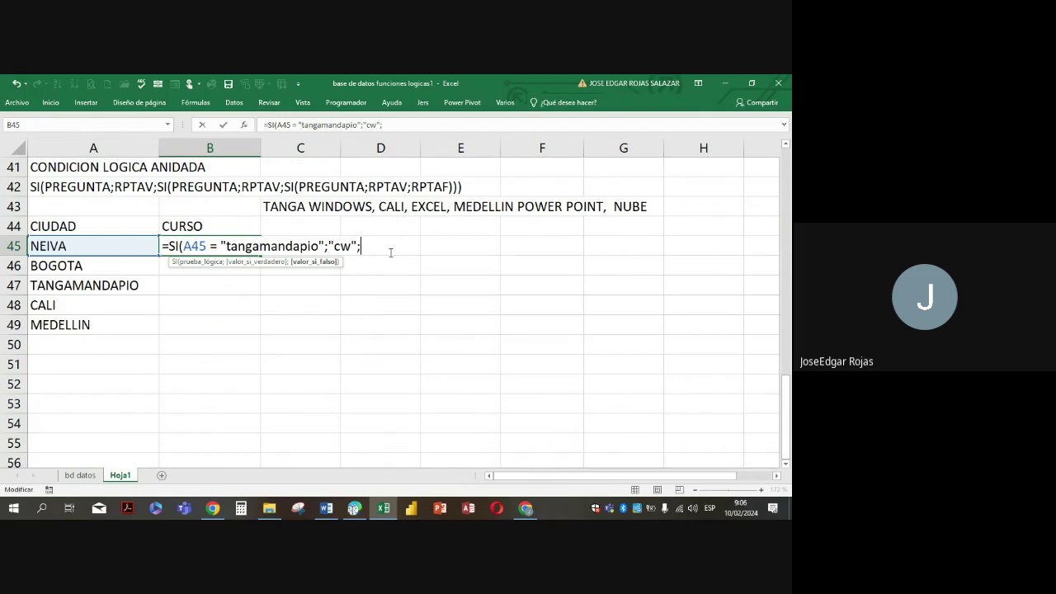
{"action": "type", "text": "si("}
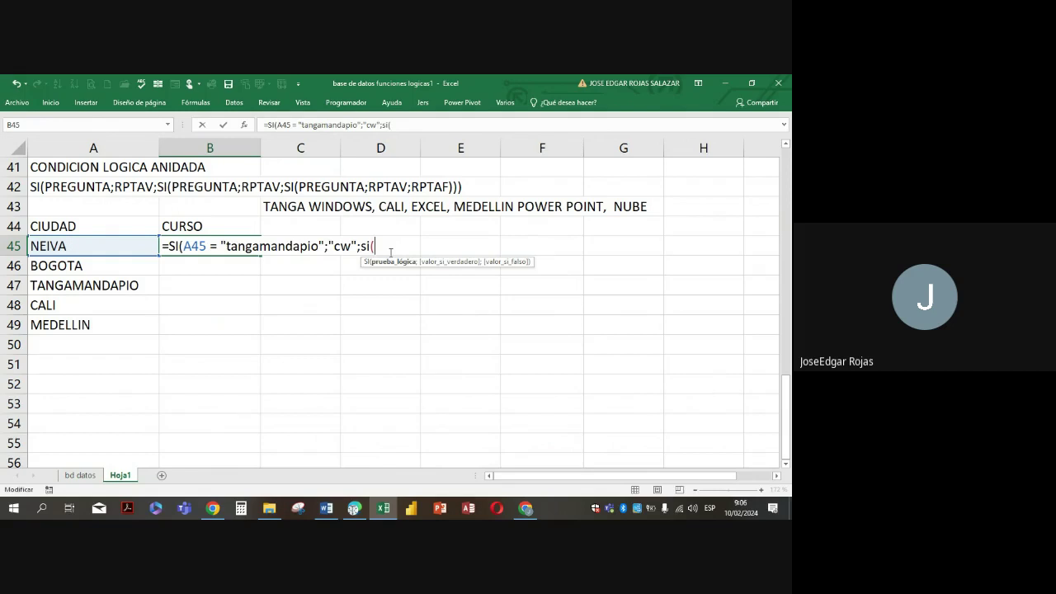
{"action": "type", "text": "A45"}
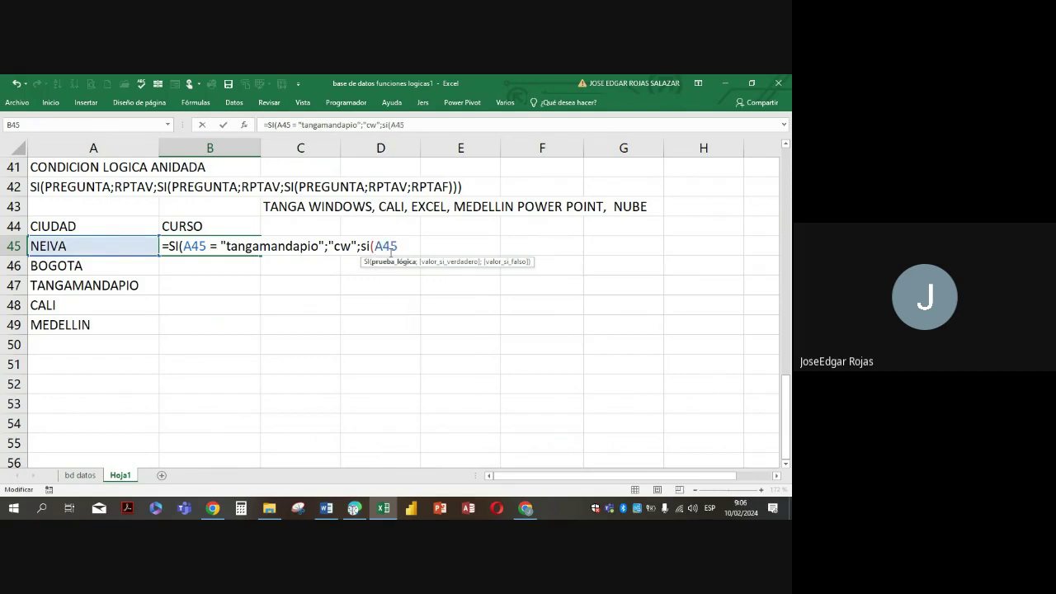
{"action": "type", "text": "="}
Add the condition A45="cali" returning "ce" to B45 and start a third si(A45=
{"action": "type", "text": "\"\""}
{"action": "left_click", "coordinate": [410, 246]}
{"action": "type", "text": "VAL"}
{"action": "key", "text": "BackSpace"}
{"action": "key", "text": "BackSpace"}
{"action": "key", "text": "BackSpace"}
{"action": "type", "text": "csli"}
{"action": "key", "text": "BackSpace"}
{"action": "key", "text": "BackSpace"}
{"action": "key", "text": "BackSpace"}
{"action": "key", "text": "BackSpace"}
{"action": "type", "text": "cali"}
{"action": "left_click", "coordinate": [455, 250]}
{"action": "type", "text": ";"}
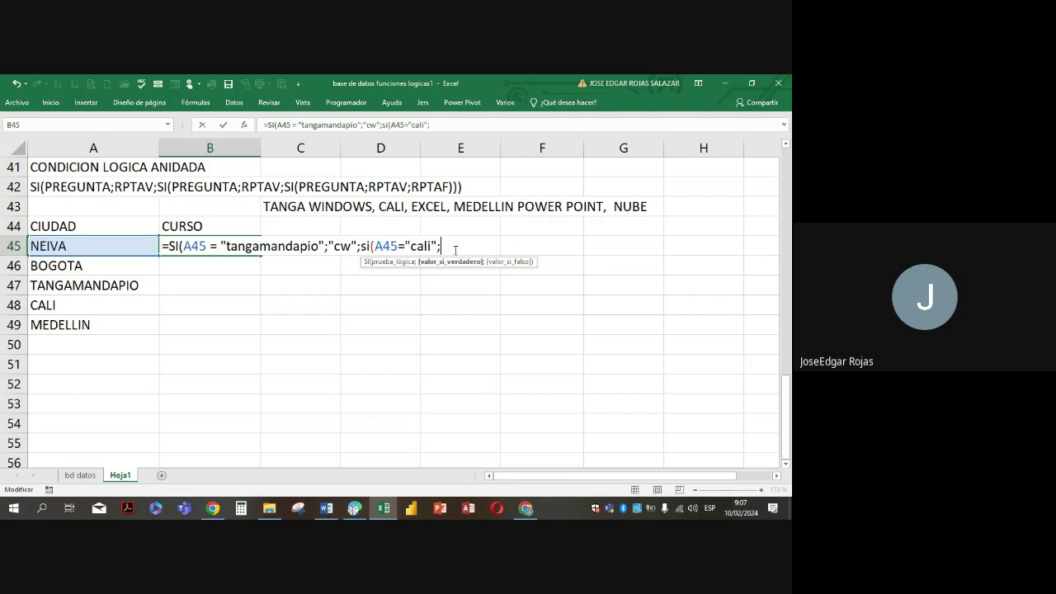
{"action": "type", "text": "\"\""}
{"action": "key", "text": "Left"}
{"action": "type", "text": "c"}
{"action": "type", "text": "e"}
{"action": "type", "text": ";"}
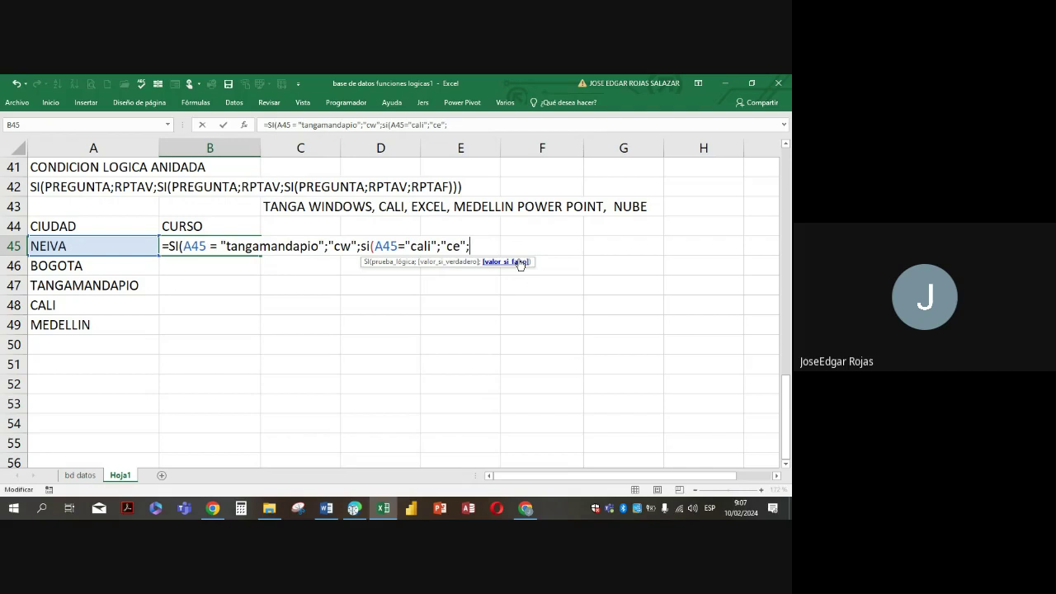
{"action": "type", "text": "si(A"}
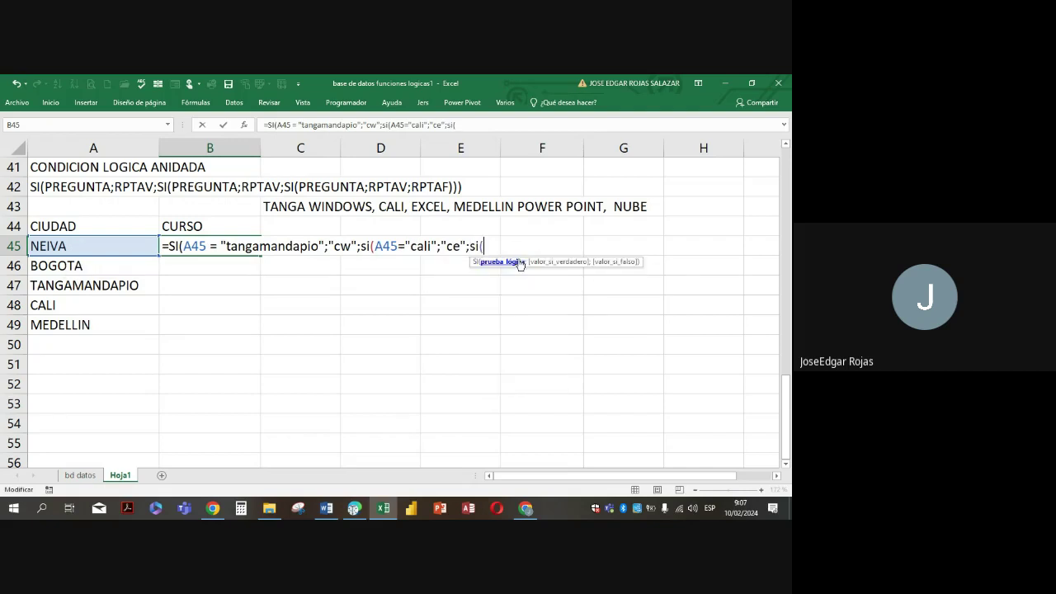
{"action": "type", "text": "45="}
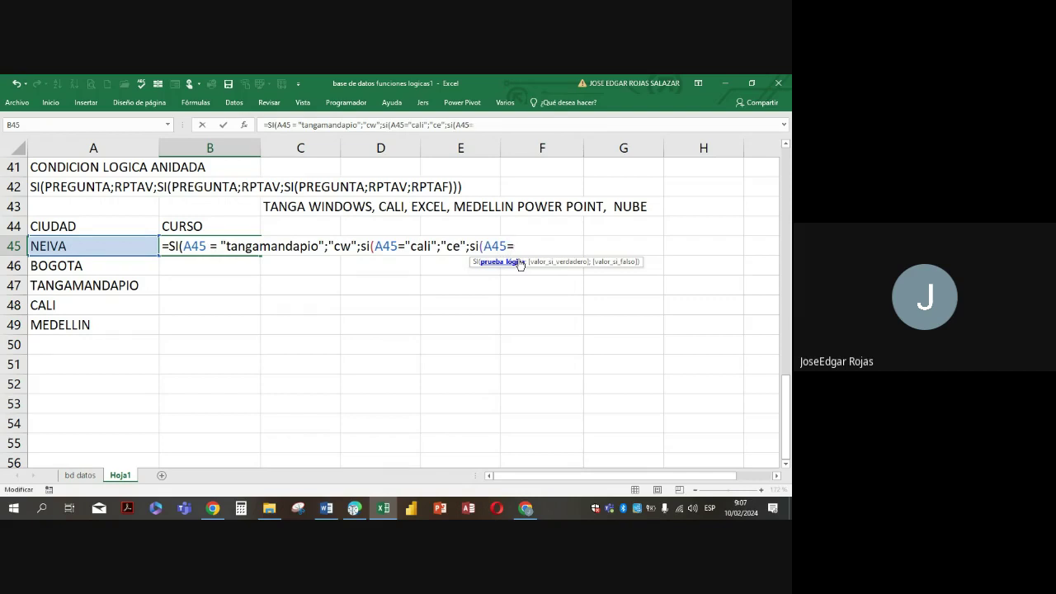
{"action": "type", "text": "\"\"M"}
Make the third condition check "medellin" and return "cpp"
{"action": "key", "text": "BackSpace"}
{"action": "type", "text": "medellin"}
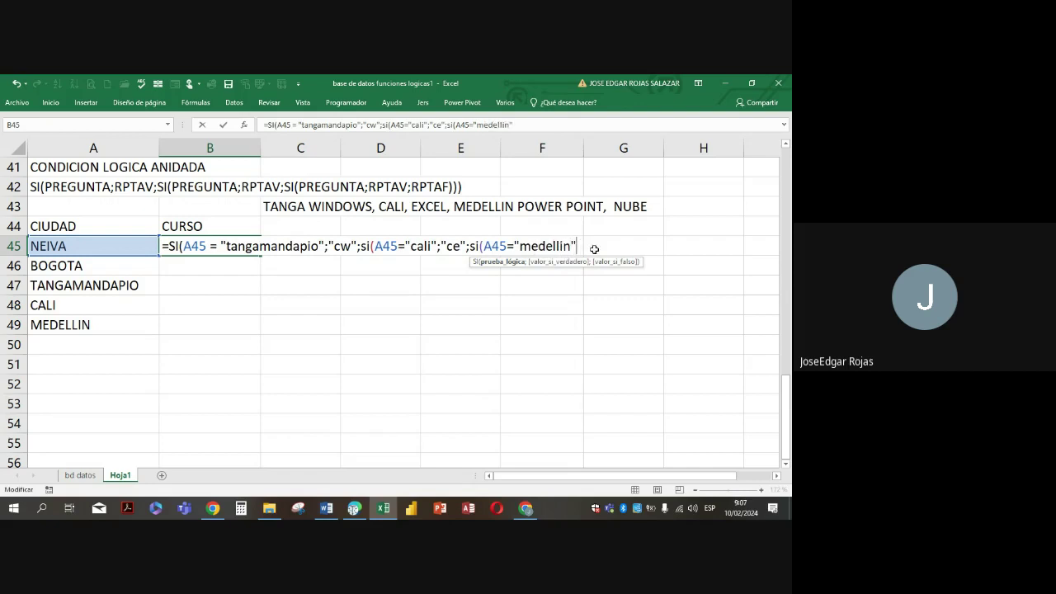
{"action": "type", "text": ";"}
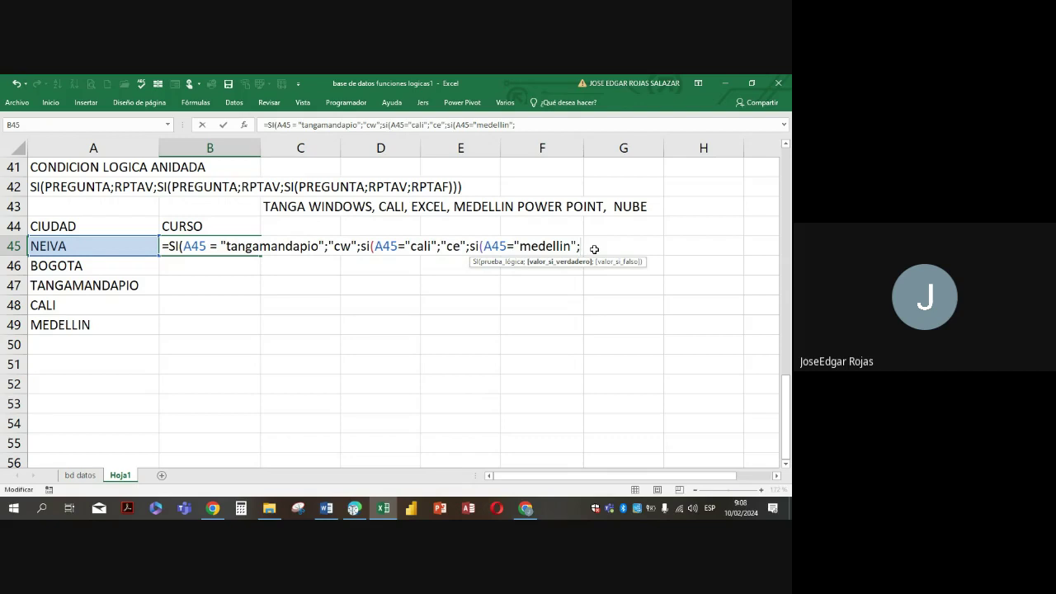
{"action": "type", "text": "\"\""}
{"action": "scroll", "coordinate": [575, 256], "scroll_direction": "up", "scroll_amount": 1}
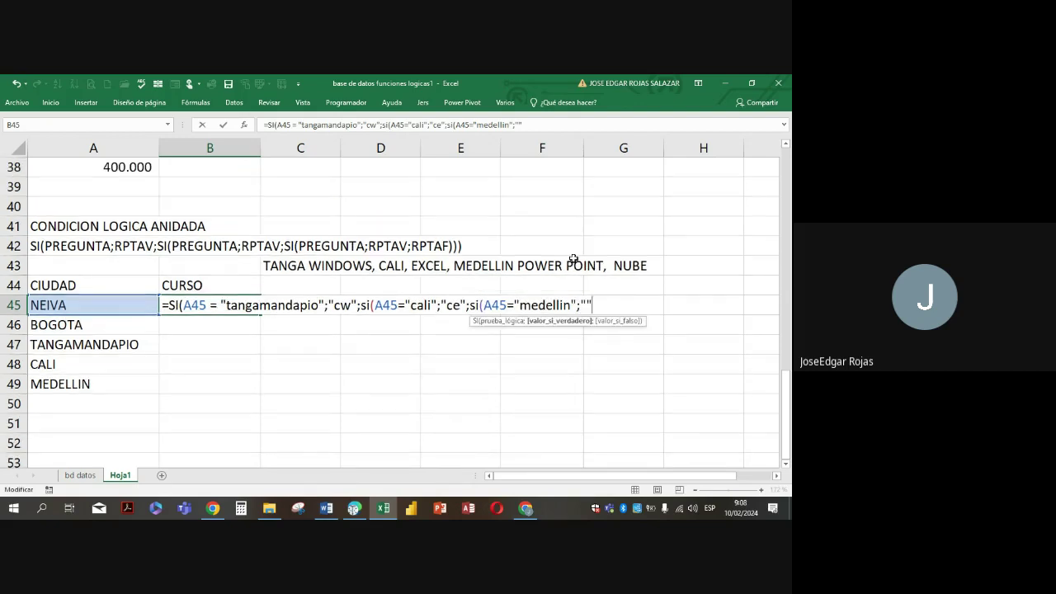
{"action": "scroll", "coordinate": [576, 268], "scroll_direction": "down", "scroll_amount": 1}
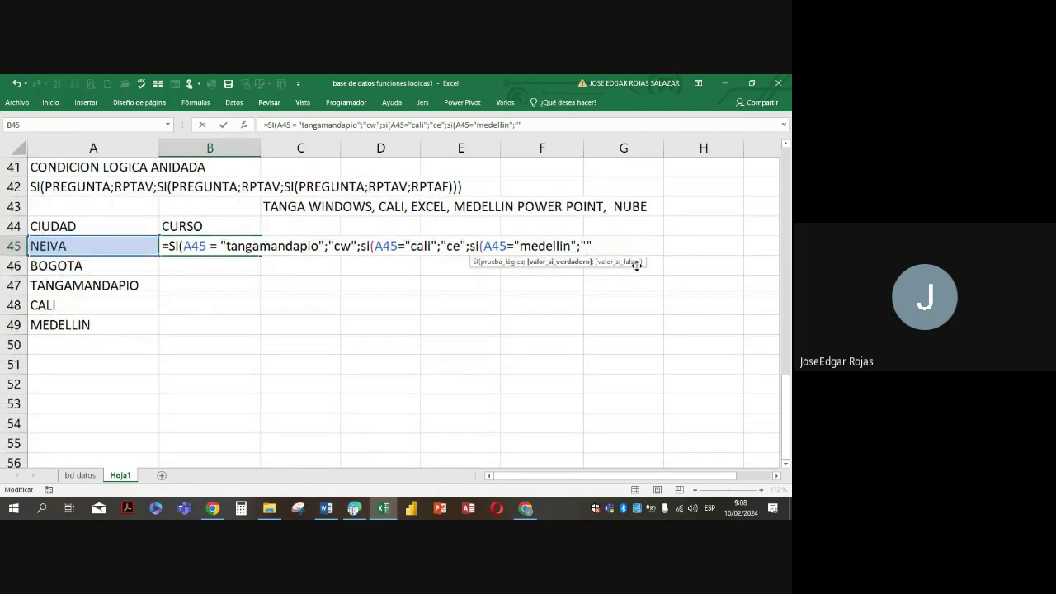
{"action": "key", "text": "Left"}
{"action": "type", "text": "cpp"}
Add the default result "cn" and close the formula with )))
{"action": "left_click", "coordinate": [634, 250]}
{"action": "type", "text": ";"}
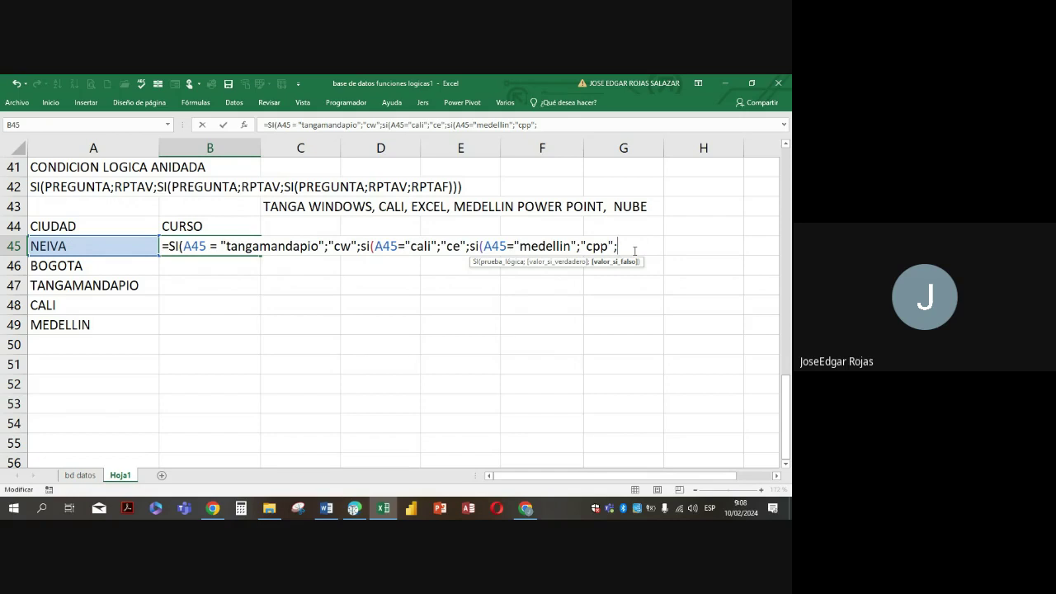
{"action": "type", "text": "\"\""}
{"action": "left_click", "coordinate": [621, 246]}
{"action": "type", "text": "c"}
{"action": "type", "text": "n"}
{"action": "type", "text": "))"}
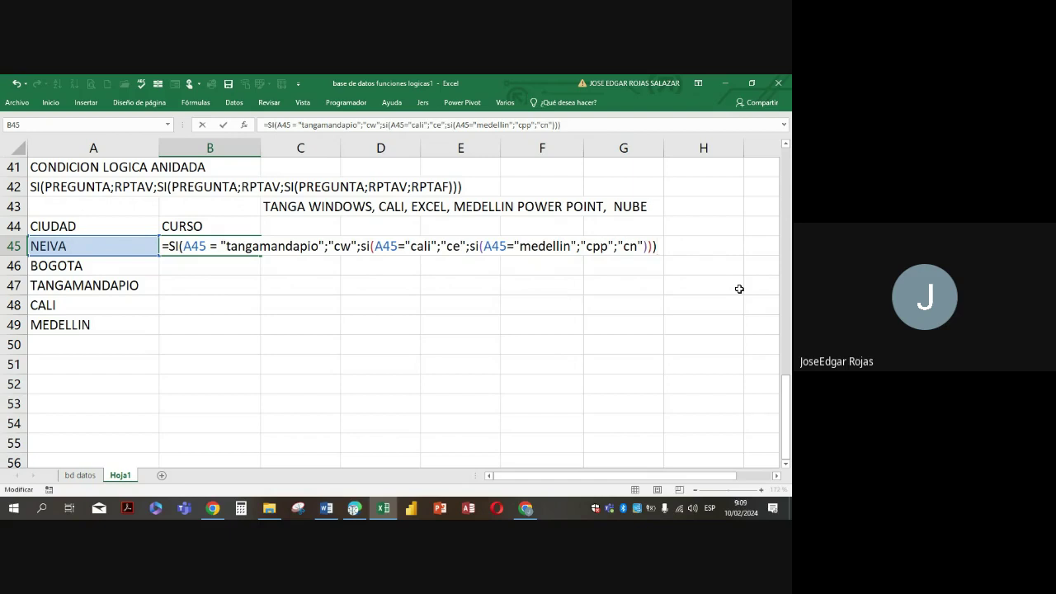
Commit the B45 formula, showing cn for NEIVA, and review it once more
{"action": "key", "text": "Return"}
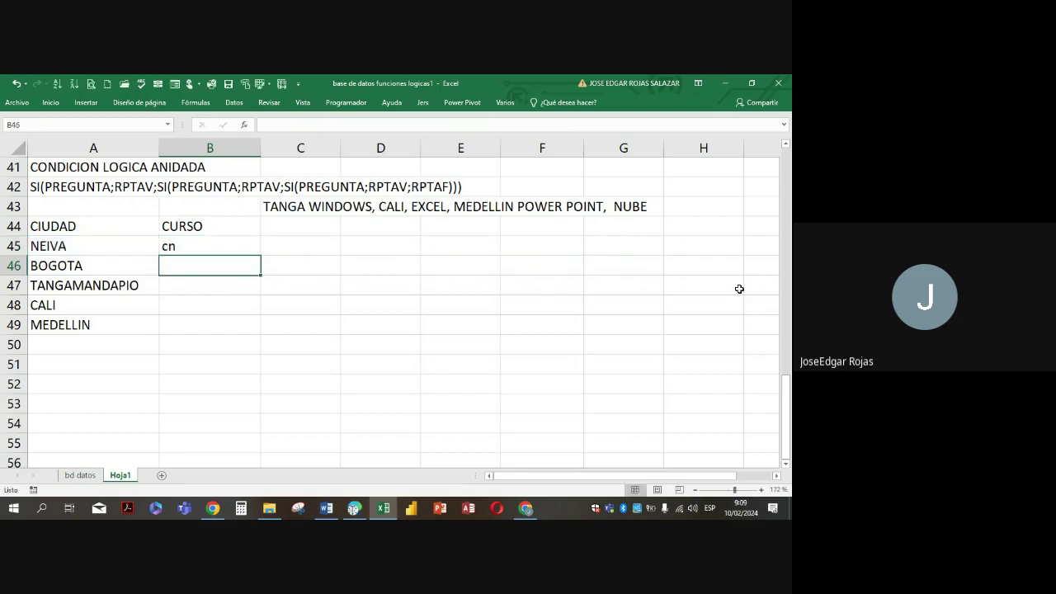
{"action": "left_click", "coordinate": [191, 250]}
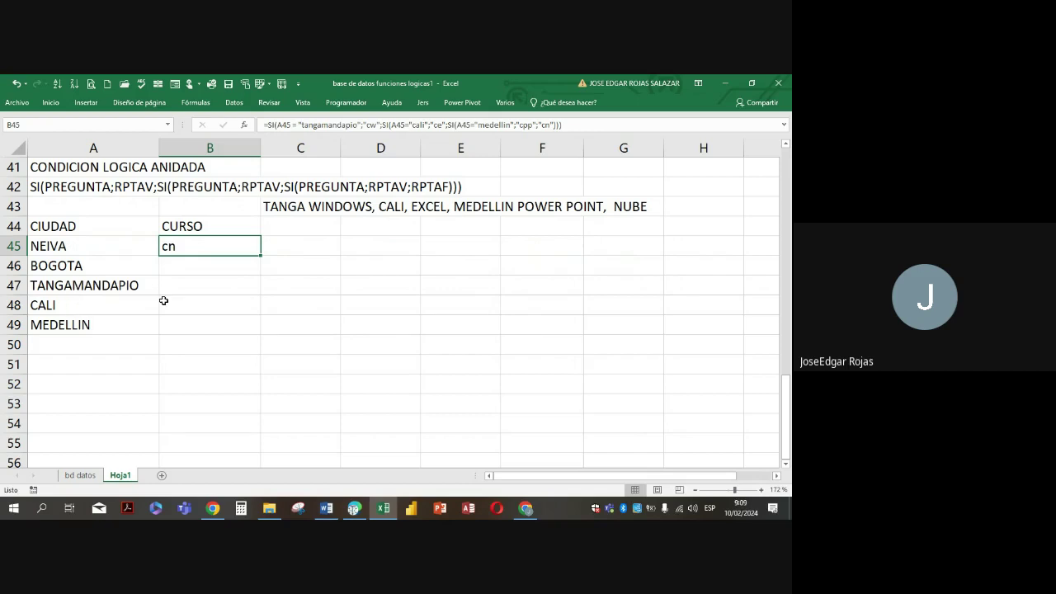
{"action": "double_click", "coordinate": [205, 246]}
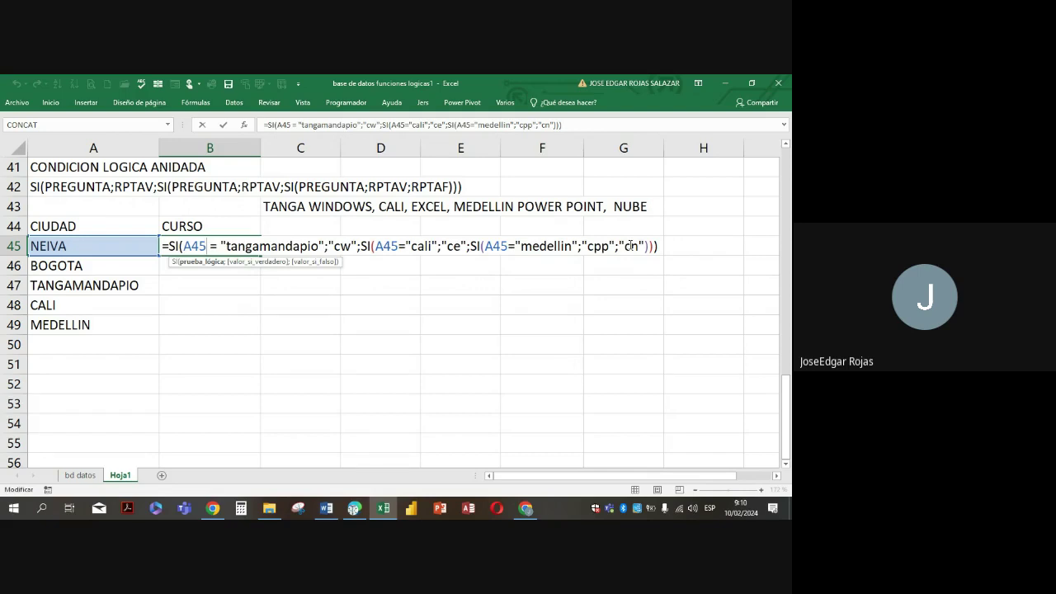
{"action": "key", "text": "Return"}
{"action": "scroll", "coordinate": [673, 291], "scroll_direction": "up", "scroll_amount": 1}
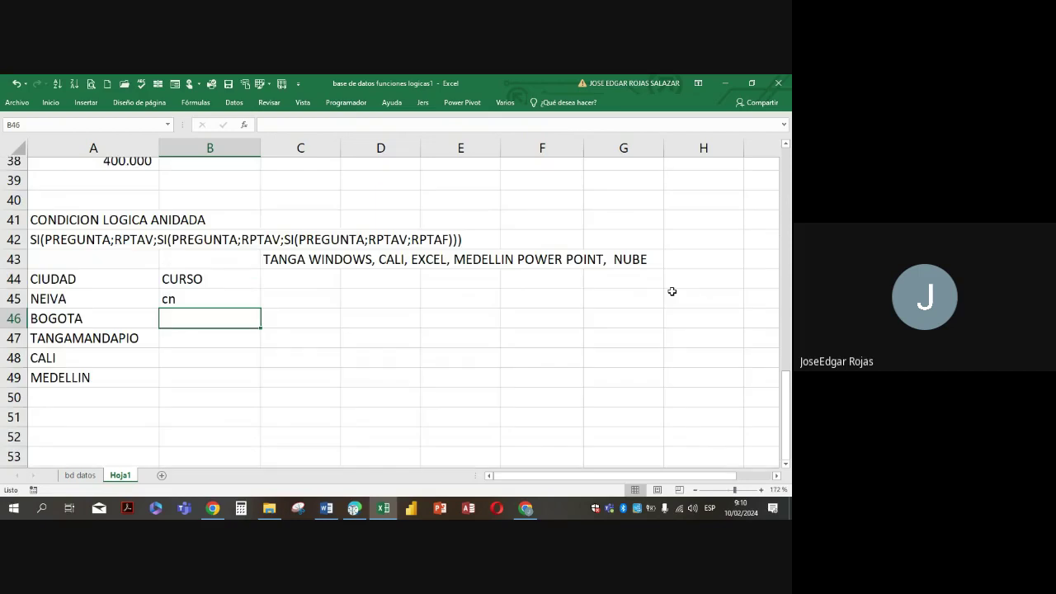
{"action": "scroll", "coordinate": [483, 256], "scroll_direction": "down", "scroll_amount": 1}
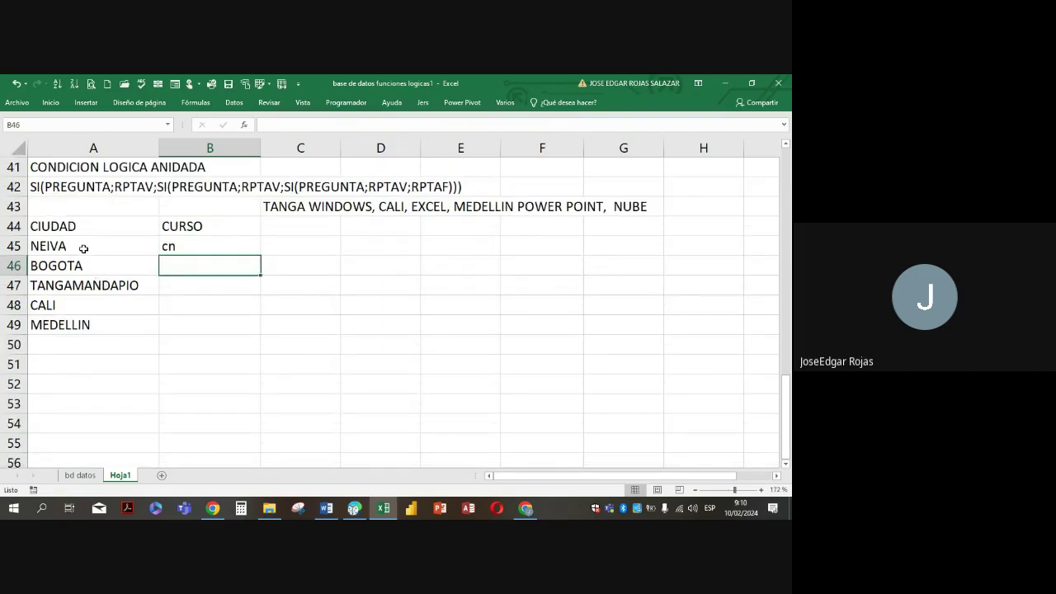
{"action": "left_click", "coordinate": [83, 248]}
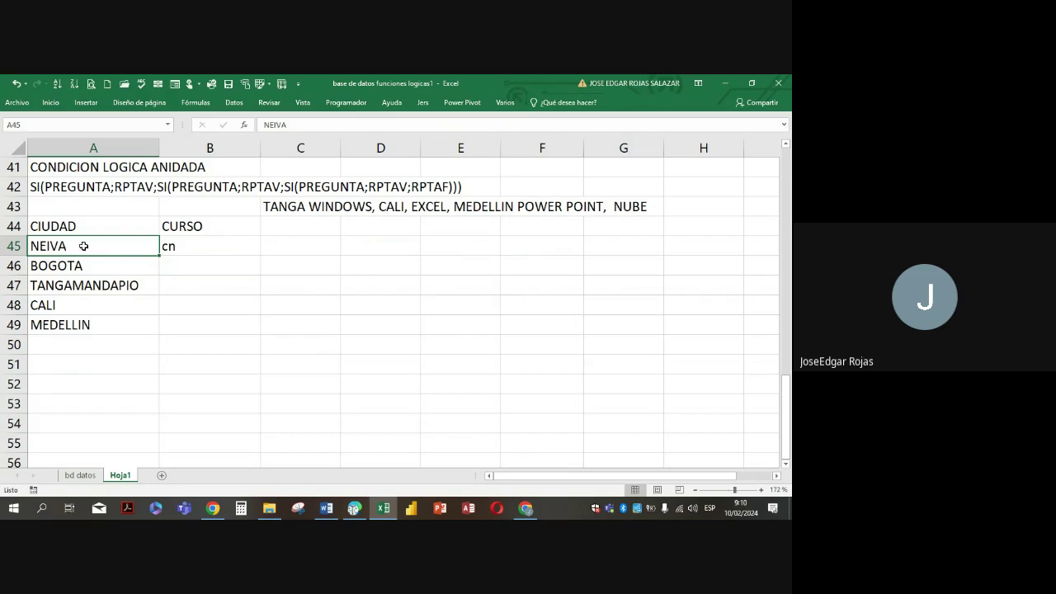
Copy TANGAMANDAPIO from A47 over NEIVA in A45 and check the B45 formula
{"action": "left_click", "coordinate": [78, 283]}
{"action": "key", "text": "ctrl+c"}
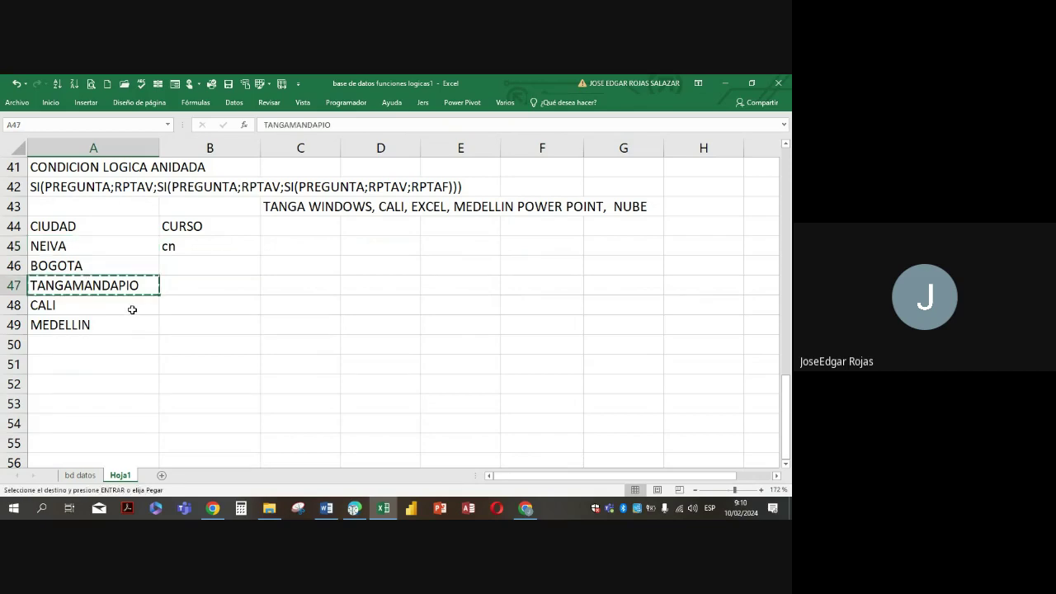
{"action": "left_click", "coordinate": [81, 246]}
{"action": "key", "text": "ctrl+v"}
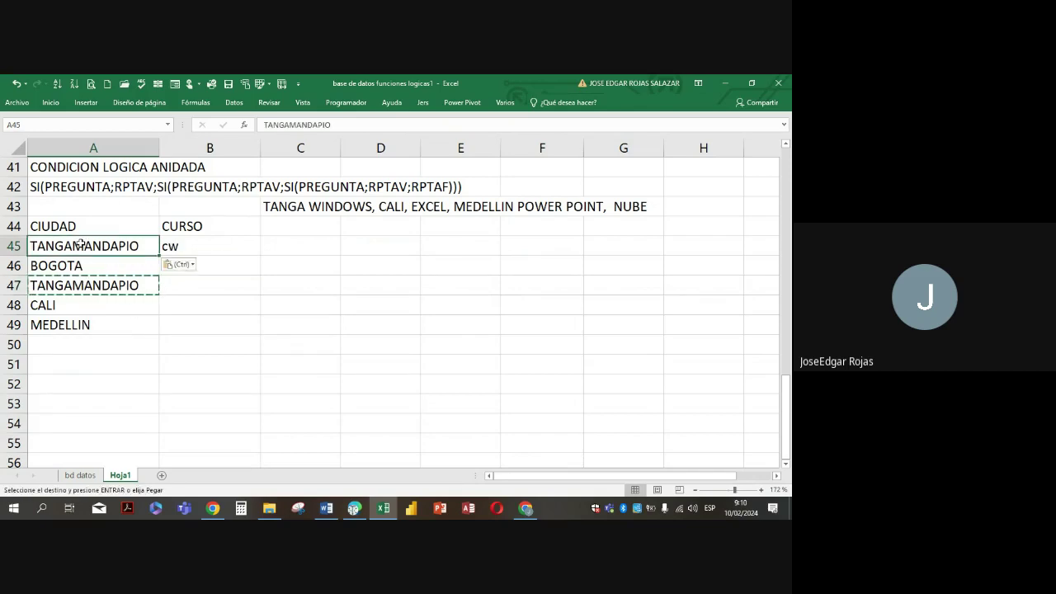
{"action": "double_click", "coordinate": [242, 246]}
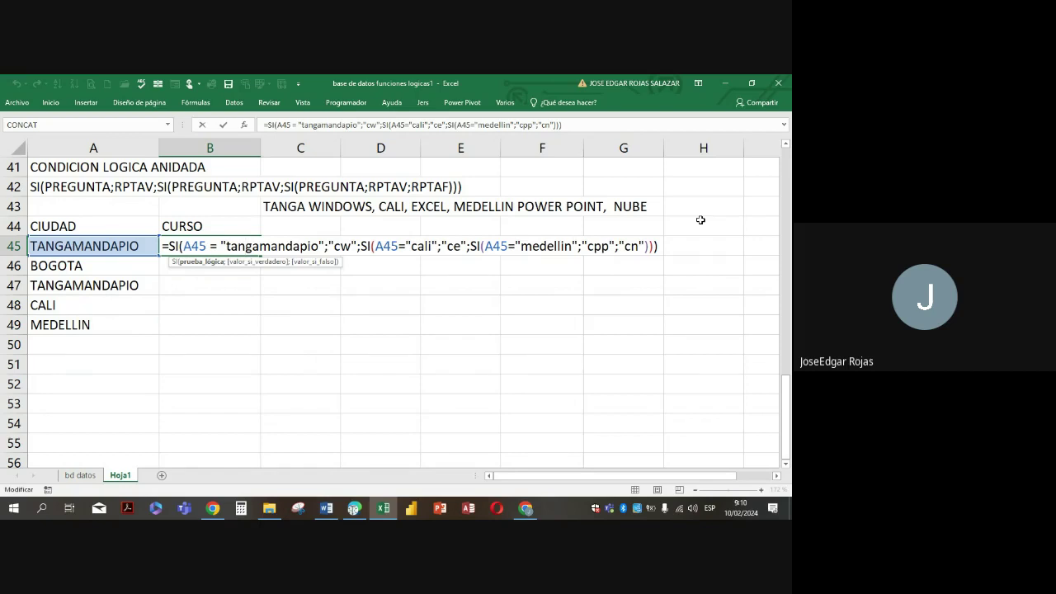
{"action": "key", "text": "Return"}
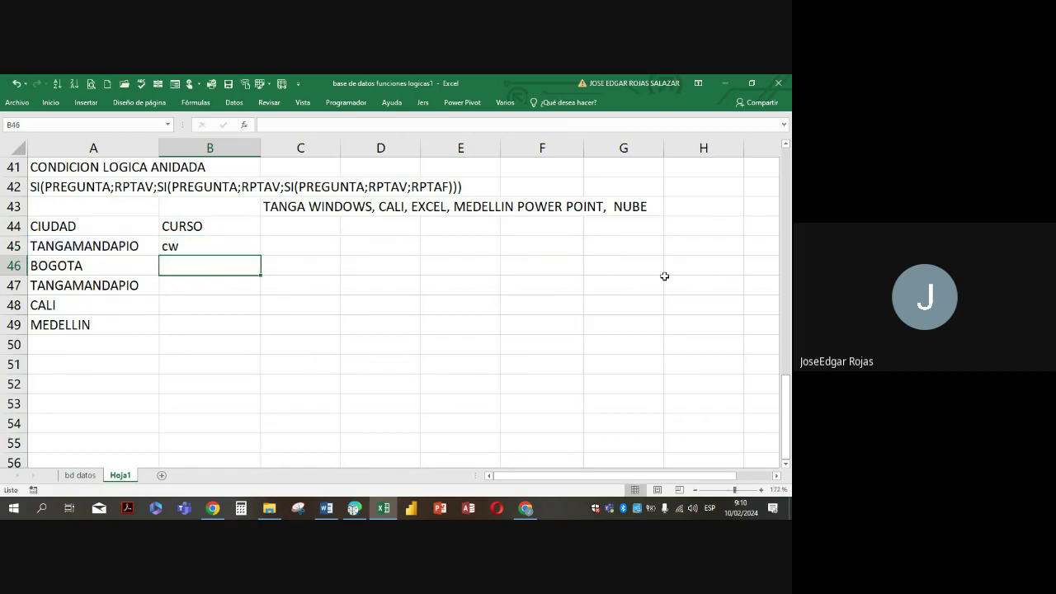
Change A45 to CALI so B45 returns ce
{"action": "left_click", "coordinate": [115, 246]}
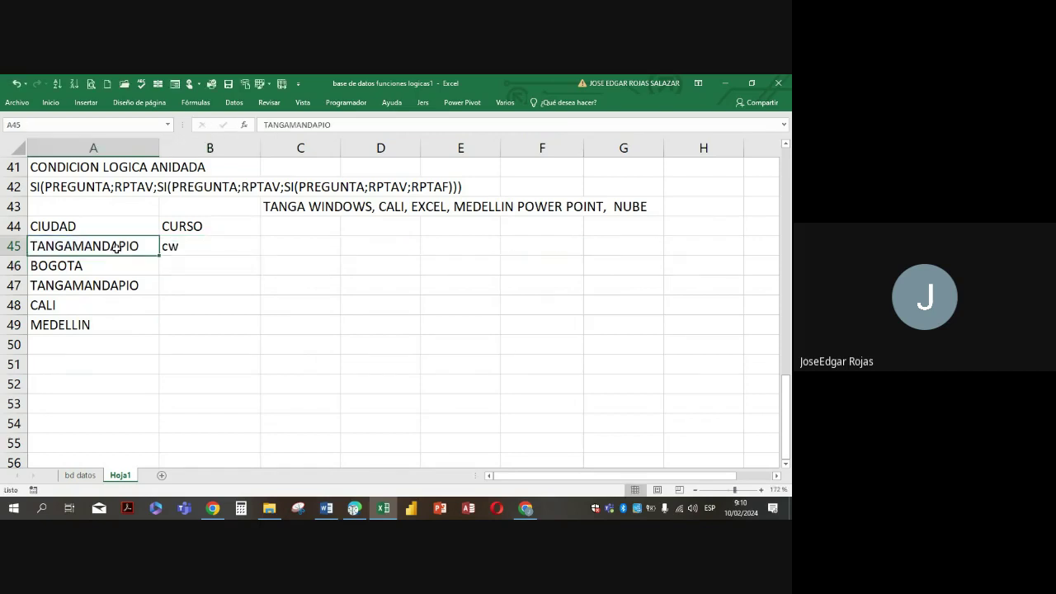
{"action": "type", "text": "cali"}
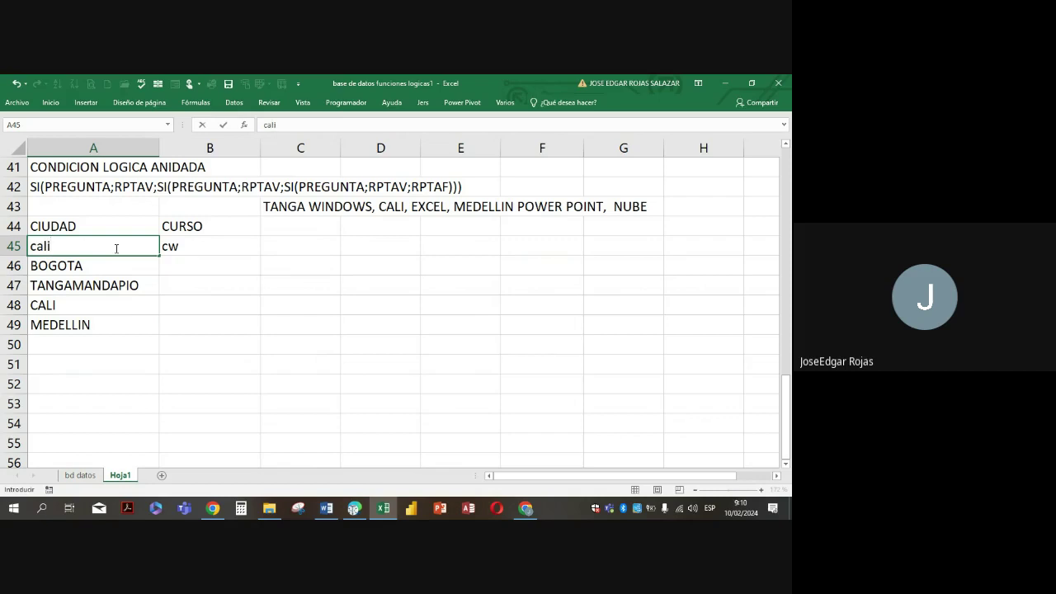
{"action": "key", "text": "BackSpace"}
{"action": "key", "text": "BackSpace"}
{"action": "key", "text": "BackSpace"}
{"action": "key", "text": "BackSpace"}
{"action": "type", "text": "CALI"}
{"action": "key", "text": "Return"}
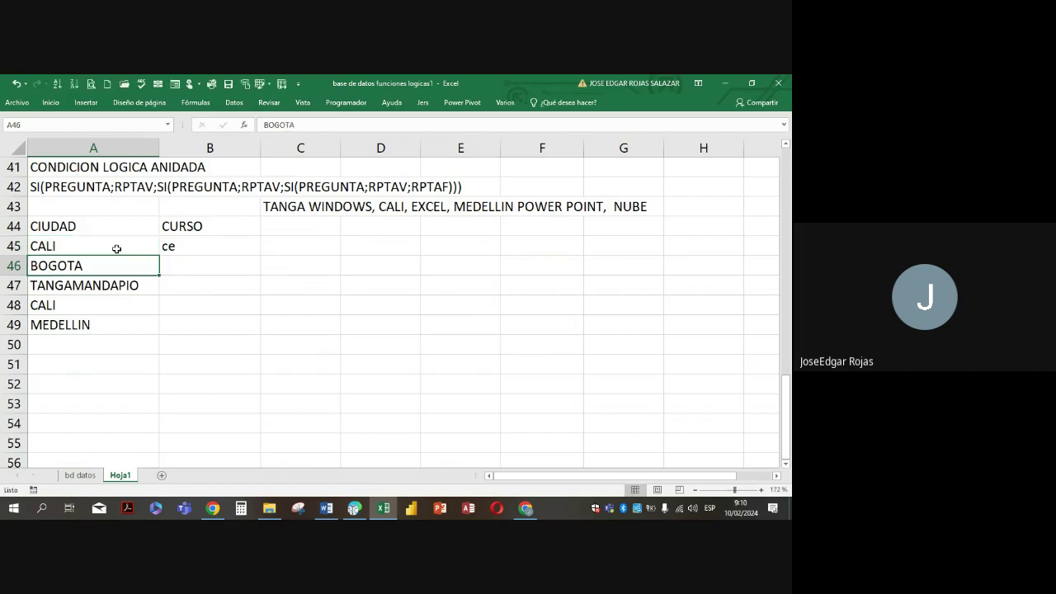
{"action": "double_click", "coordinate": [226, 245]}
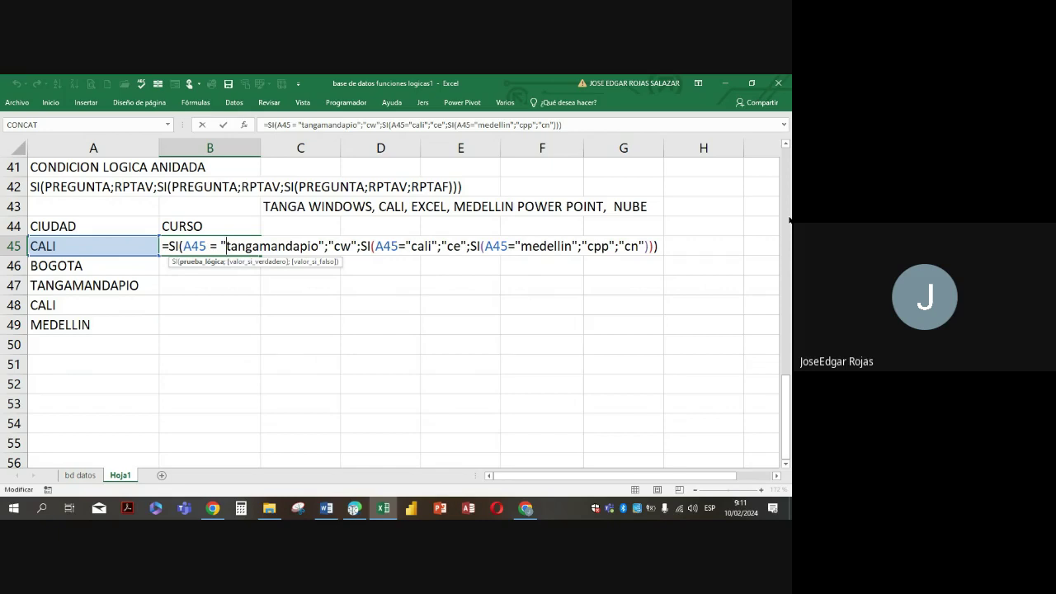
{"action": "key", "text": "Return"}
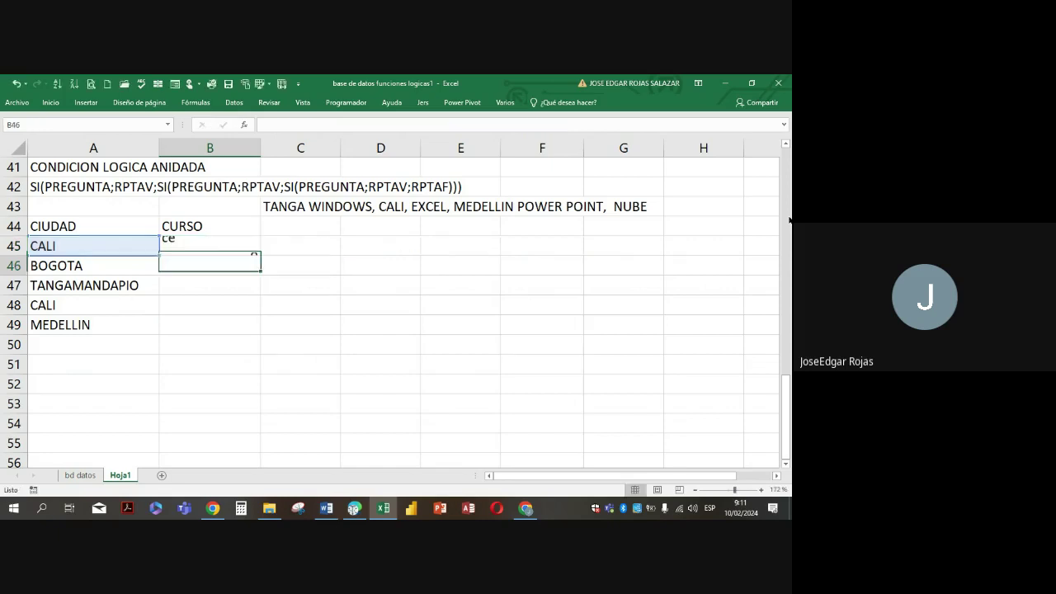
Hide the AUMENTO column V on the bd datos sheet
{"action": "left_click", "coordinate": [81, 475]}
{"action": "right_click", "coordinate": [580, 155]}
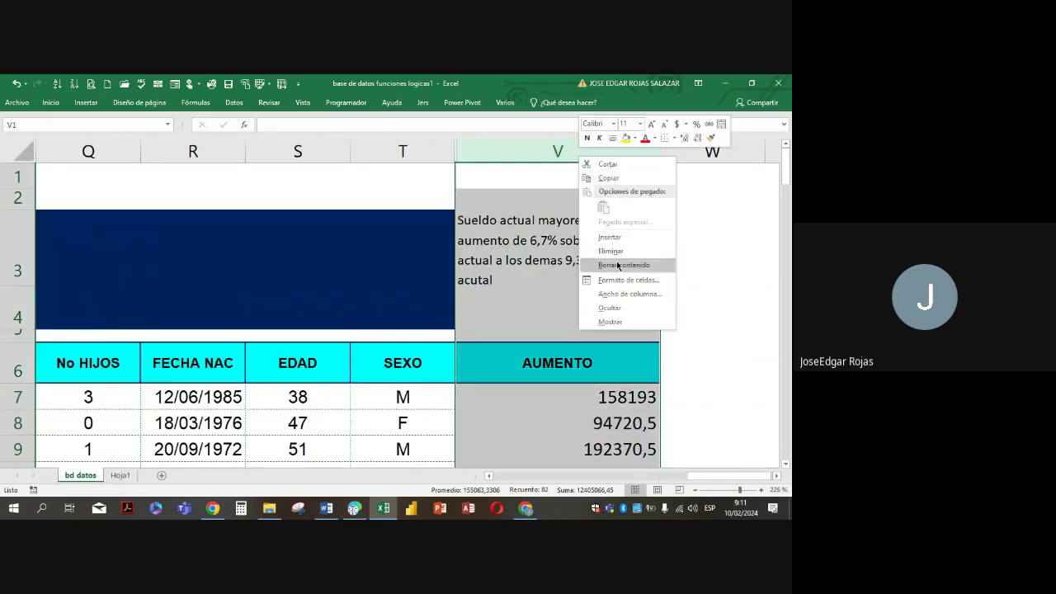
{"action": "left_click", "coordinate": [610, 308]}
Copy the formatted SEXO header from T6 into W6
{"action": "left_click", "coordinate": [435, 363]}
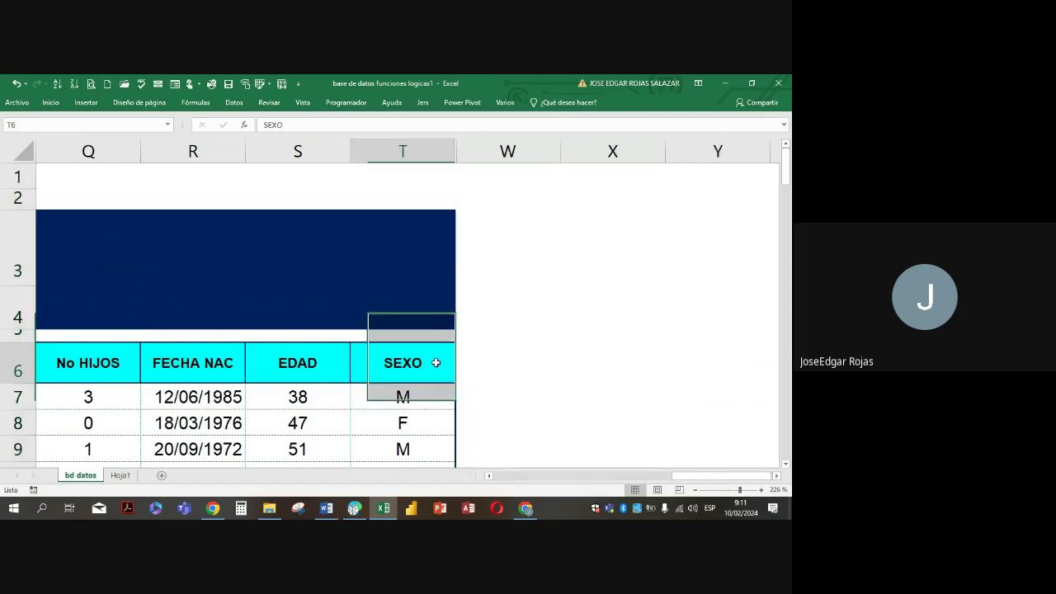
{"action": "key", "text": "ctrl+c"}
{"action": "left_click", "coordinate": [484, 363]}
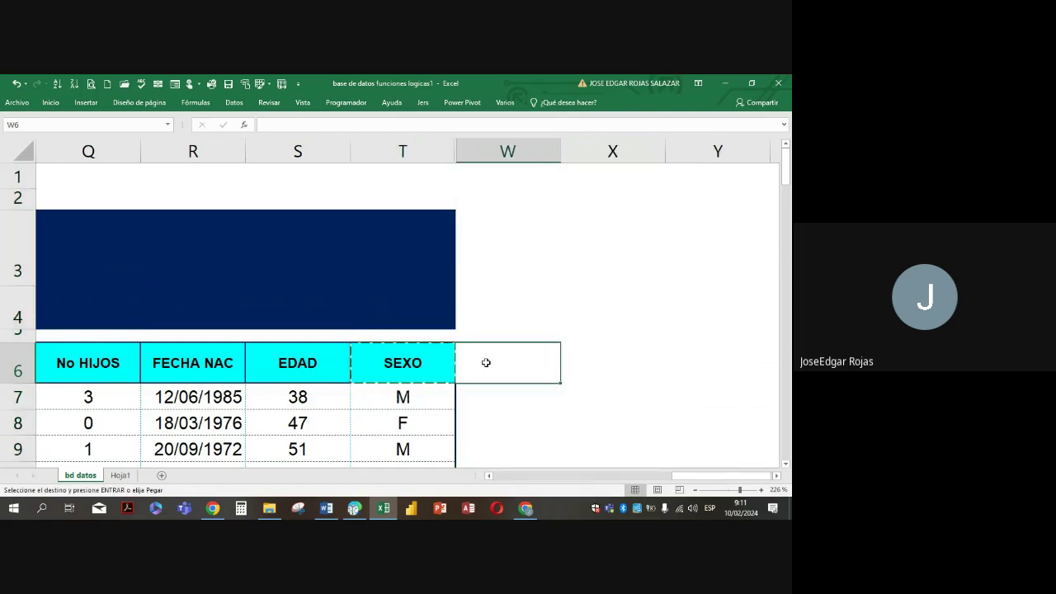
{"action": "key", "text": "ctrl+v"}
{"action": "left_click", "coordinate": [506, 283]}
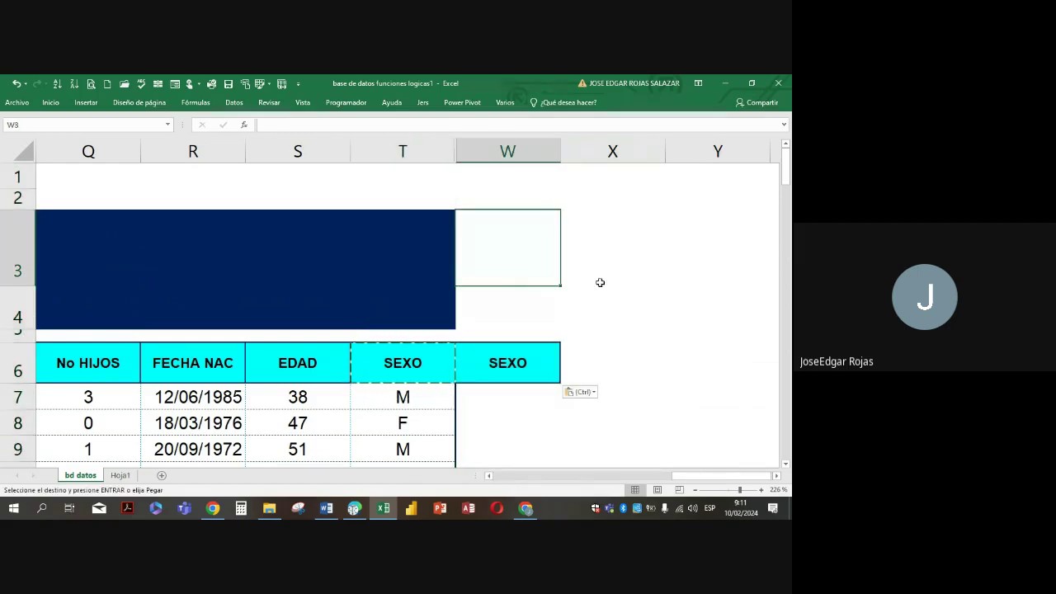
Replace the BONOS entry in W3 with the first line 'Bonos no tiene hijos bono $0'
{"action": "type", "text": "BONOS"}
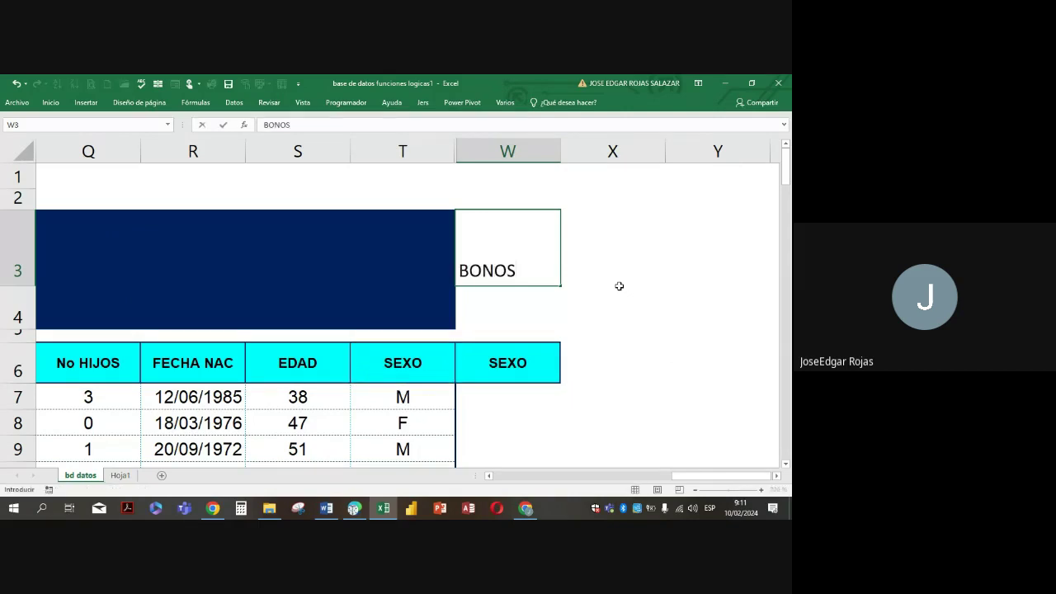
{"action": "key", "text": "Return"}
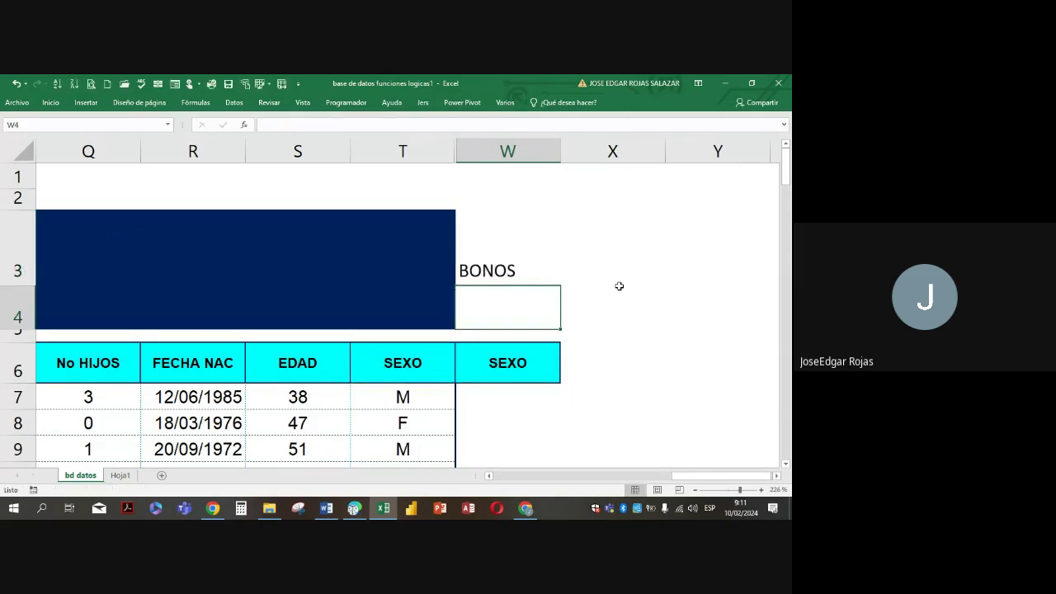
{"action": "double_click", "coordinate": [495, 270]}
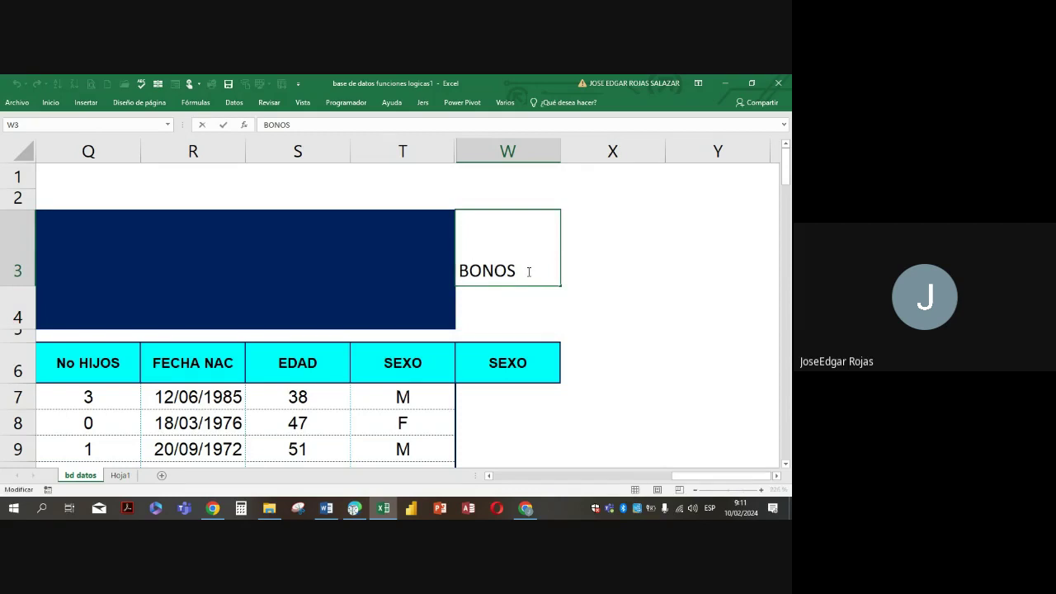
{"action": "left_click_drag", "start_coordinate": [529, 269], "coordinate": [456, 260]}
{"action": "type", "text": "Bo"}
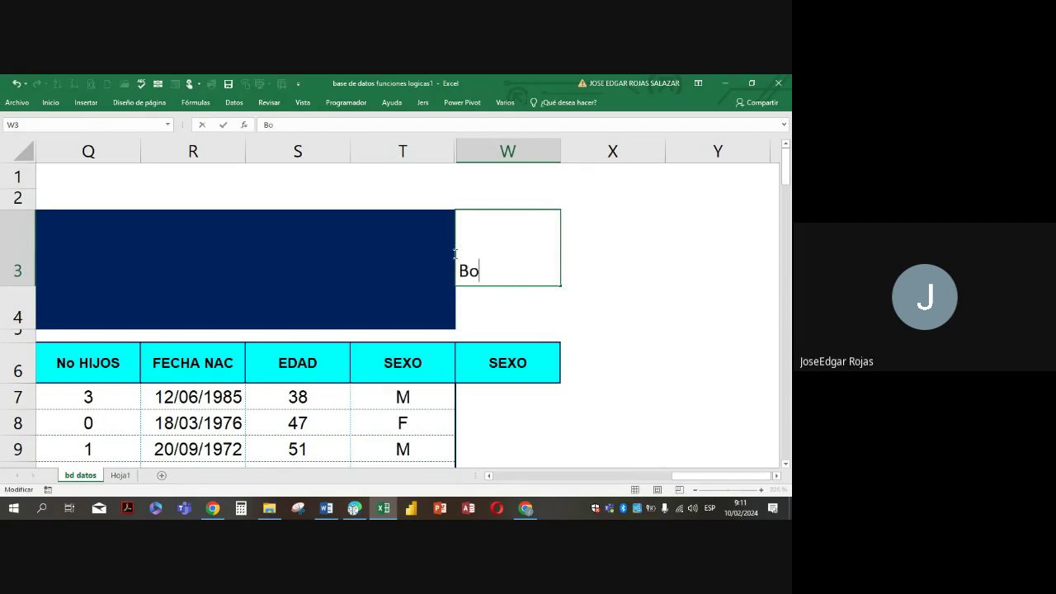
{"action": "type", "text": "nos"}
{"action": "type", "text": " no t"}
{"action": "type", "text": "iene"}
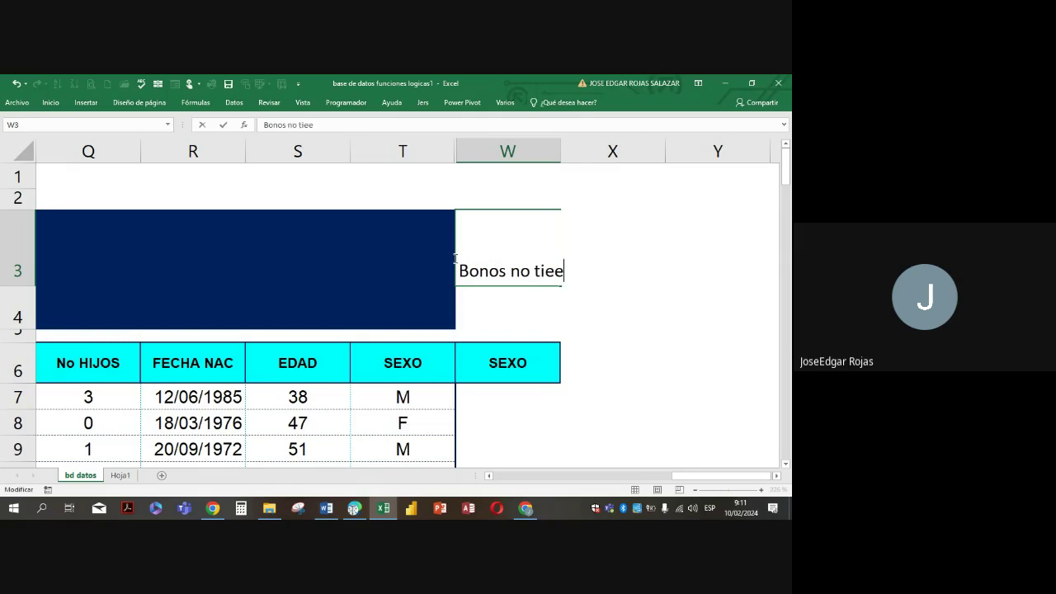
{"action": "key", "text": "BackSpace"}
{"action": "type", "text": "ne hijos"}
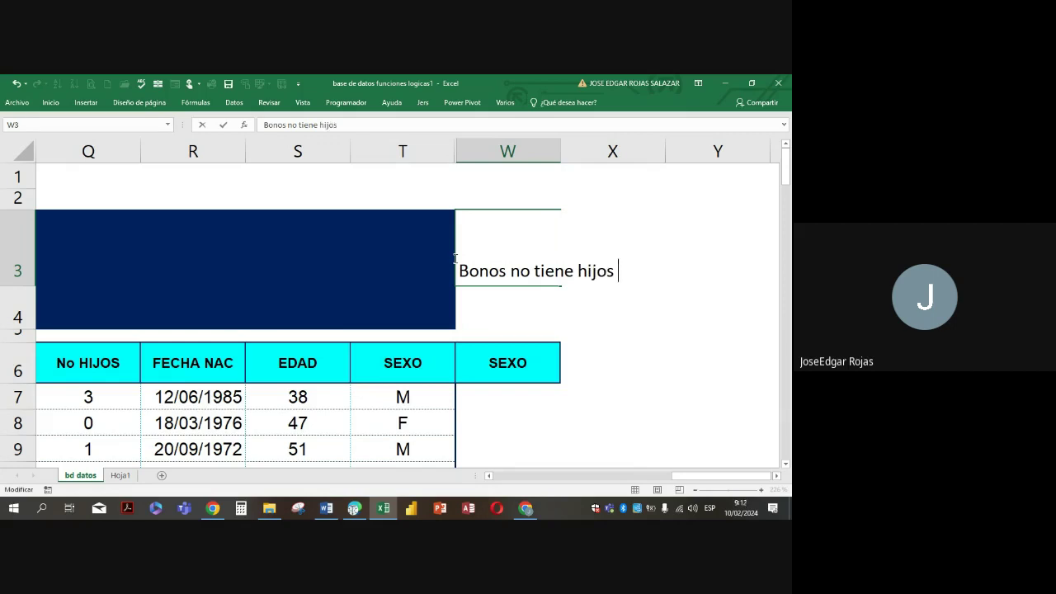
{"action": "type", "text": "="}
{"action": "key", "text": "BackSpace"}
{"action": "type", "text": "0"}
{"action": "key", "text": "BackSpace"}
{"action": "key", "text": "BackSpace"}
{"action": "type", "text": "bono $="}
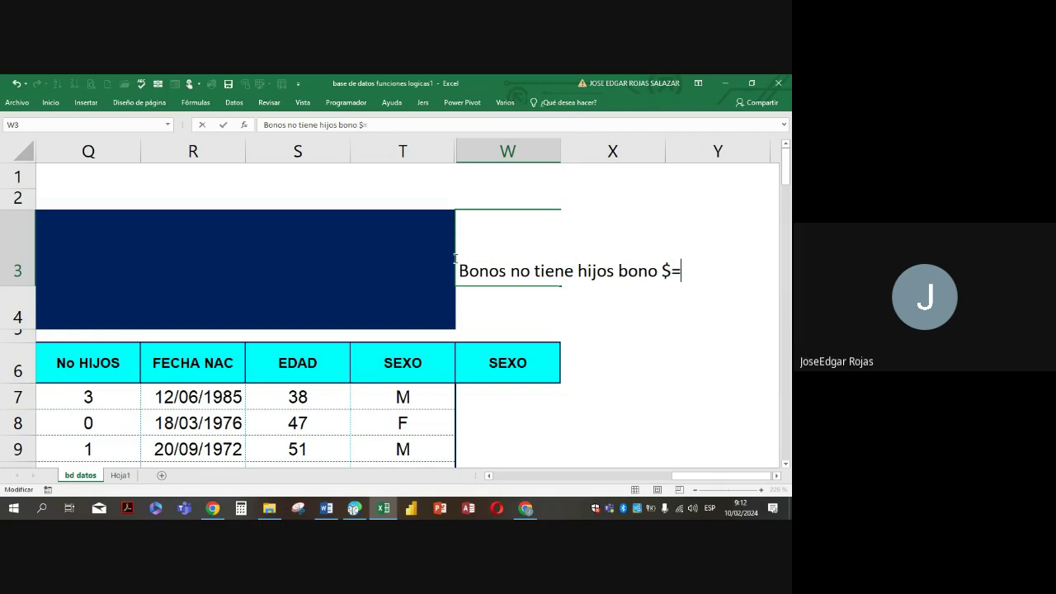
{"action": "key", "text": "BackSpace"}
{"action": "type", "text": "0"}
Add lines for 1 child bono 100.000, 2 hijos bono 200.000, others bono 400.000, and commit
{"action": "key", "text": "alt+Return"}
{"action": "type", "text": "si ti"}
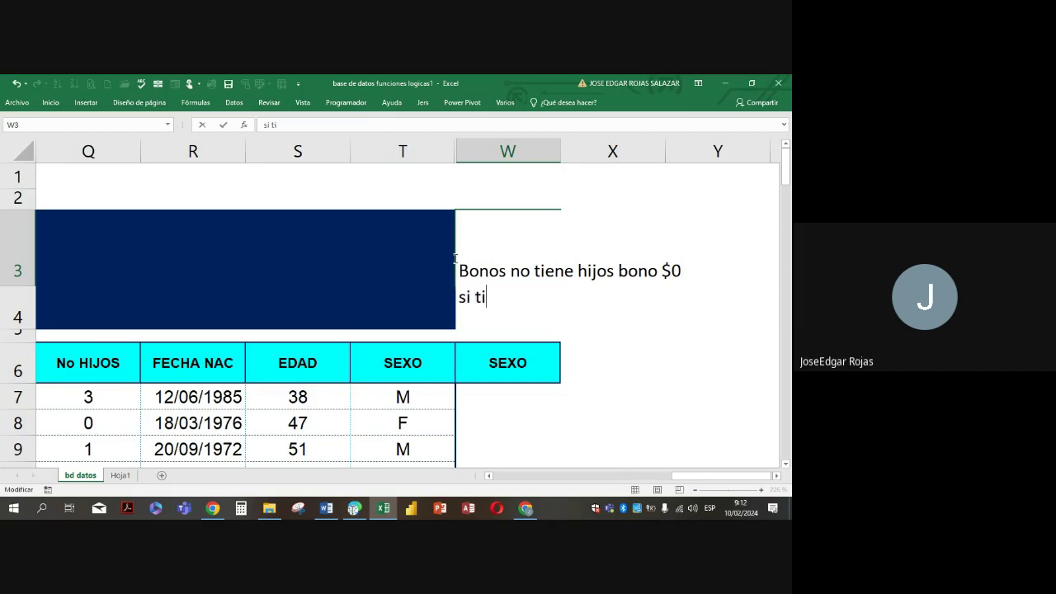
{"action": "type", "text": "ene 1 hijo "}
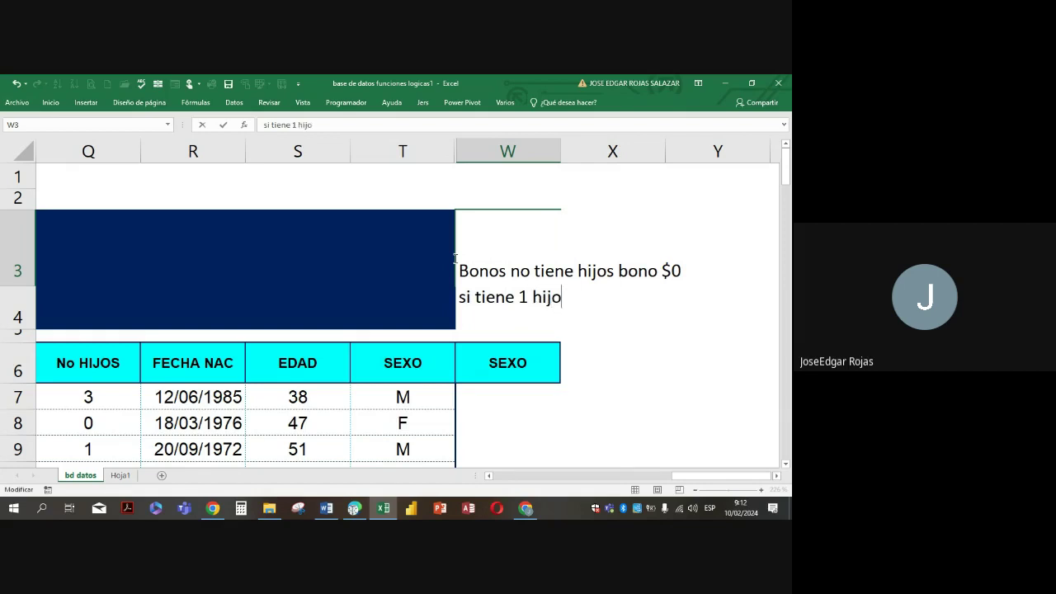
{"action": "type", "text": "bono 100"}
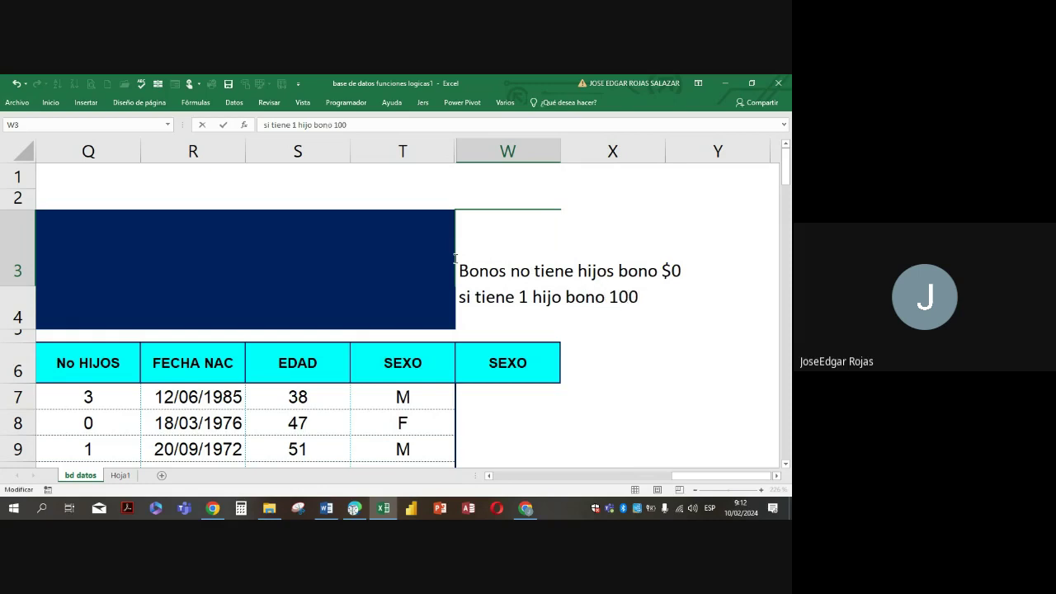
{"action": "type", "text": ".000"}
{"action": "key", "text": "alt+Return"}
{"action": "type", "text": "2 hj"}
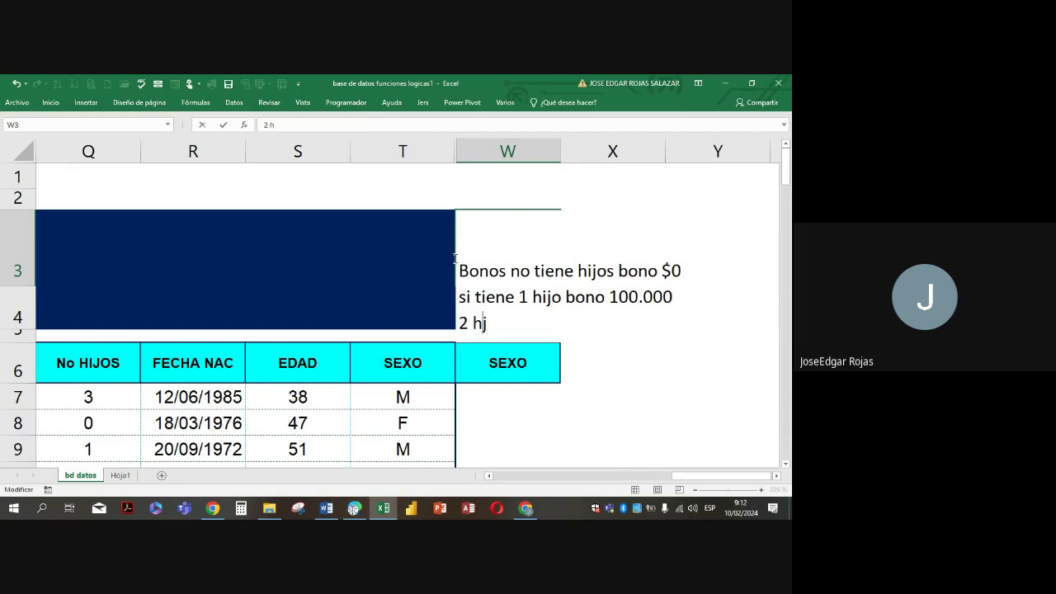
{"action": "key", "text": "BackSpace"}
{"action": "type", "text": "ijos bono"}
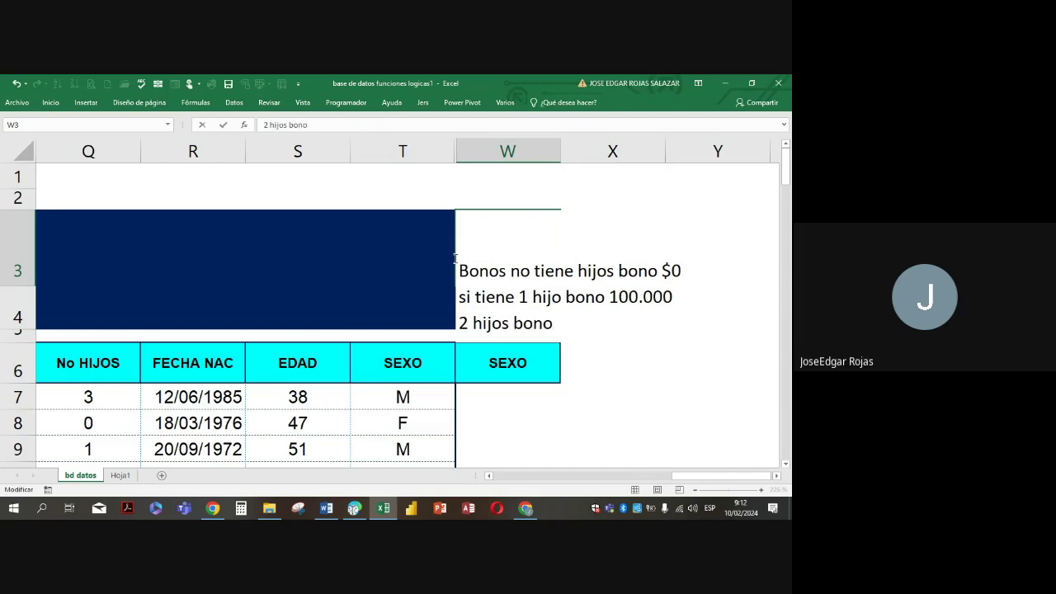
{"action": "type", "text": " 200.000 "}
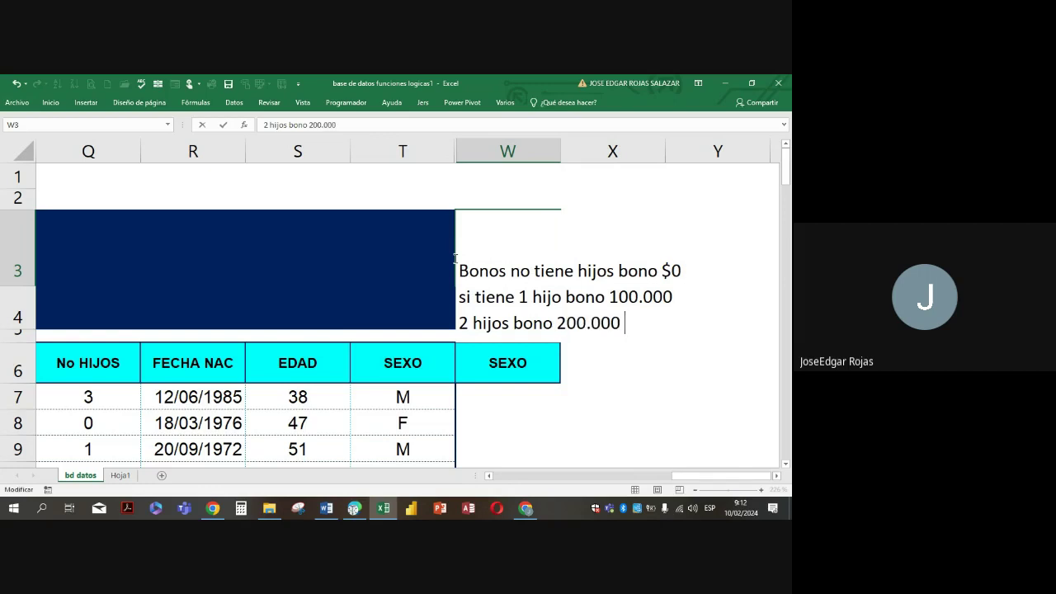
{"action": "type", "text": "a los de"}
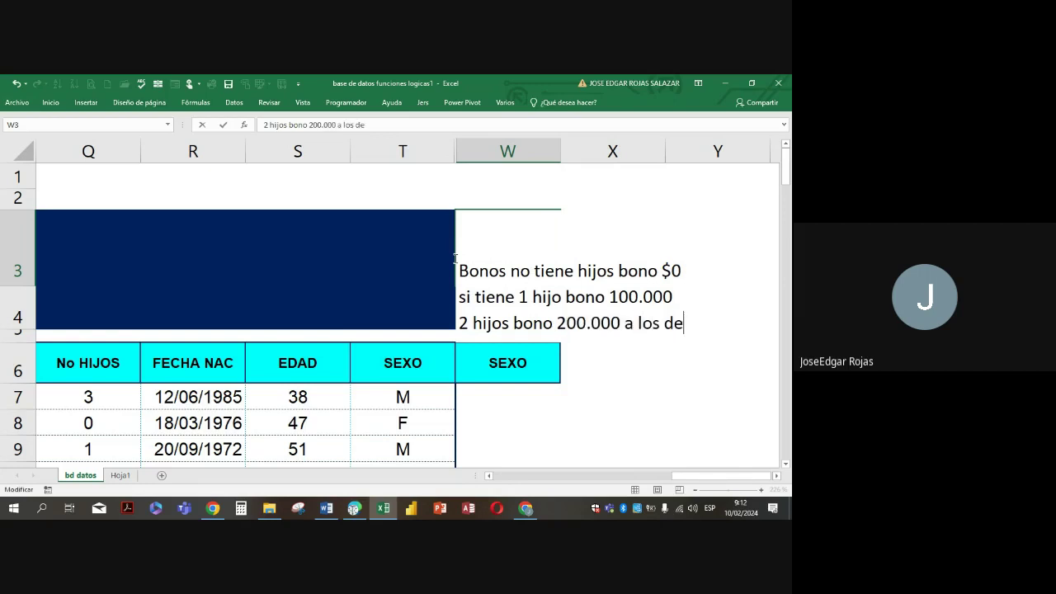
{"action": "type", "text": "mas"}
{"action": "key", "text": "alt+Return"}
{"action": "type", "text": "bo"}
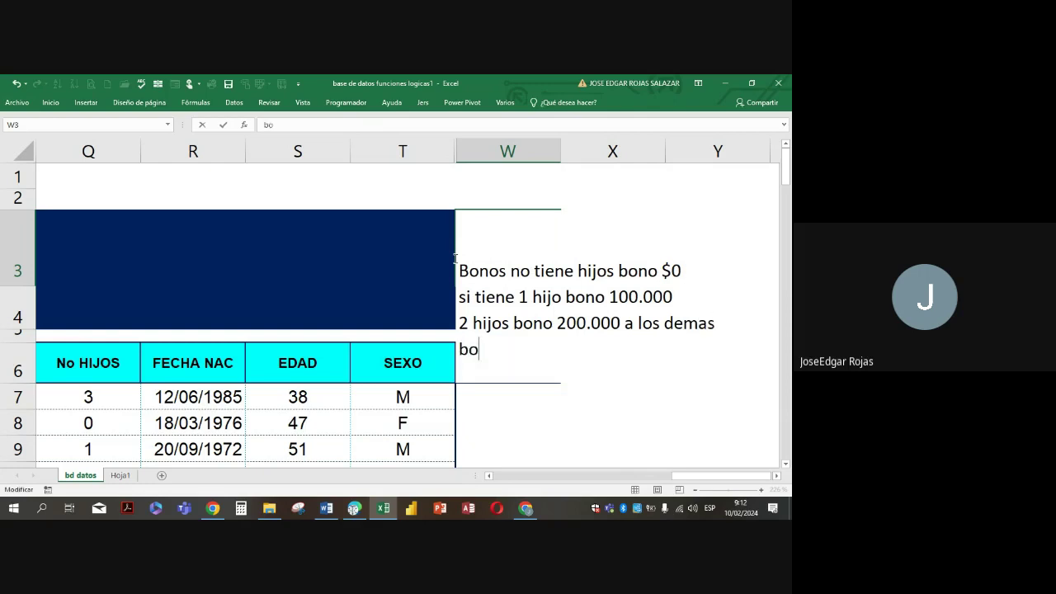
{"action": "type", "text": "no 400"}
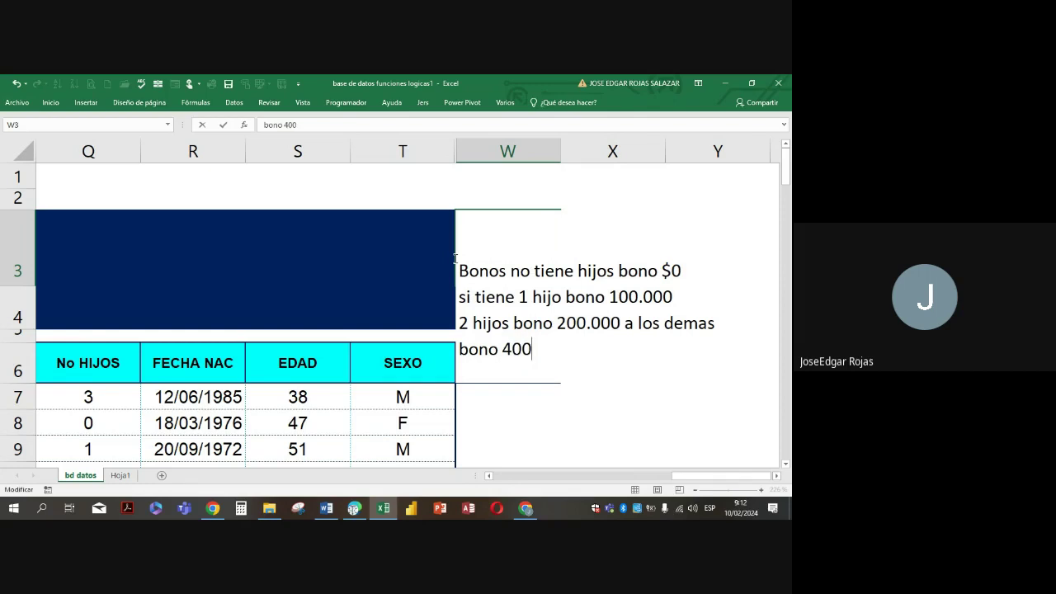
{"action": "type", "text": ".000"}
{"action": "key", "text": "Return"}
Decrease the font size of the W3 bonus note by two steps
{"action": "left_click", "coordinate": [501, 258]}
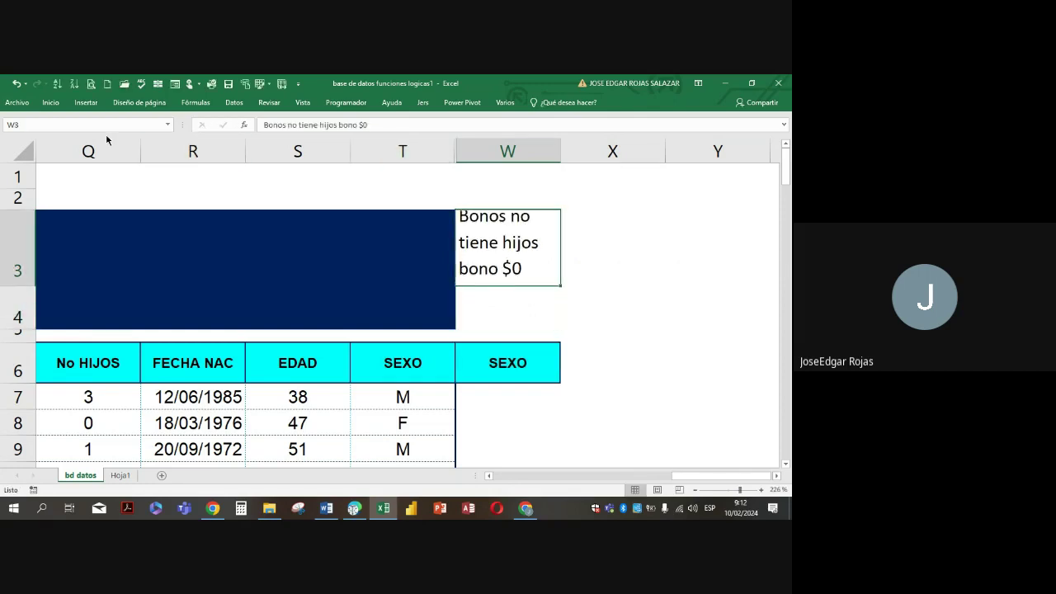
{"action": "left_click", "coordinate": [51, 102]}
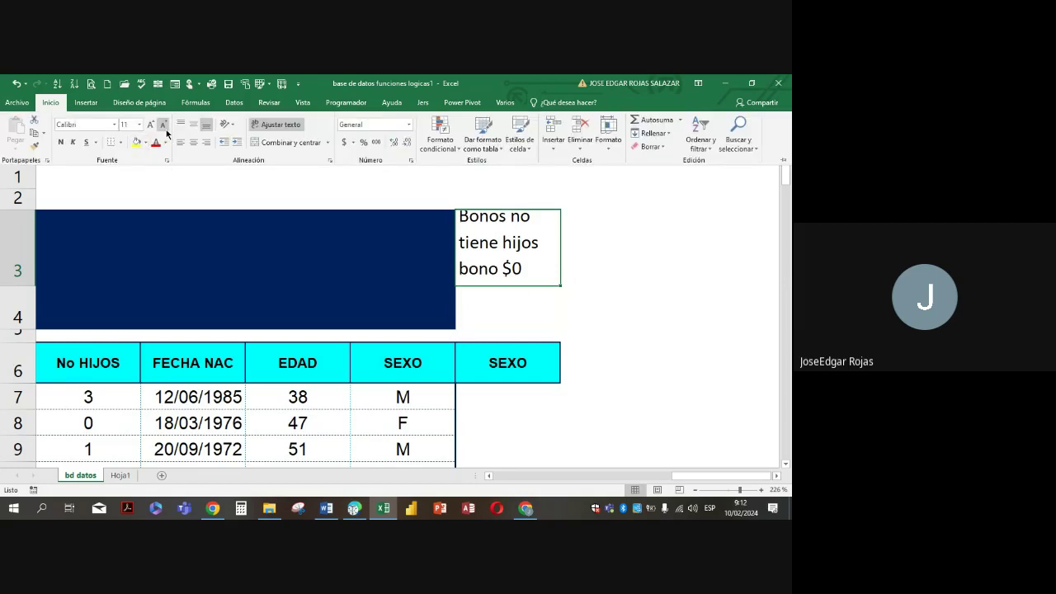
{"action": "left_click", "coordinate": [163, 125]}
{"action": "left_click", "coordinate": [164, 127]}
Widen column W in two drags so the note wraps into fewer lines
{"action": "left_click", "coordinate": [510, 222]}
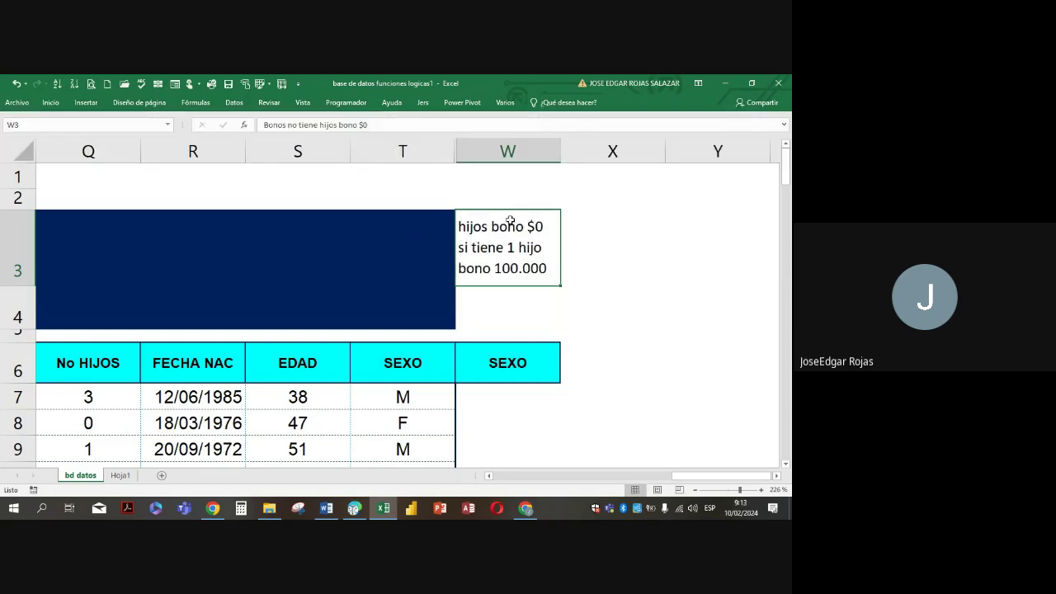
{"action": "left_click_drag", "start_coordinate": [562, 154], "coordinate": [635, 165]}
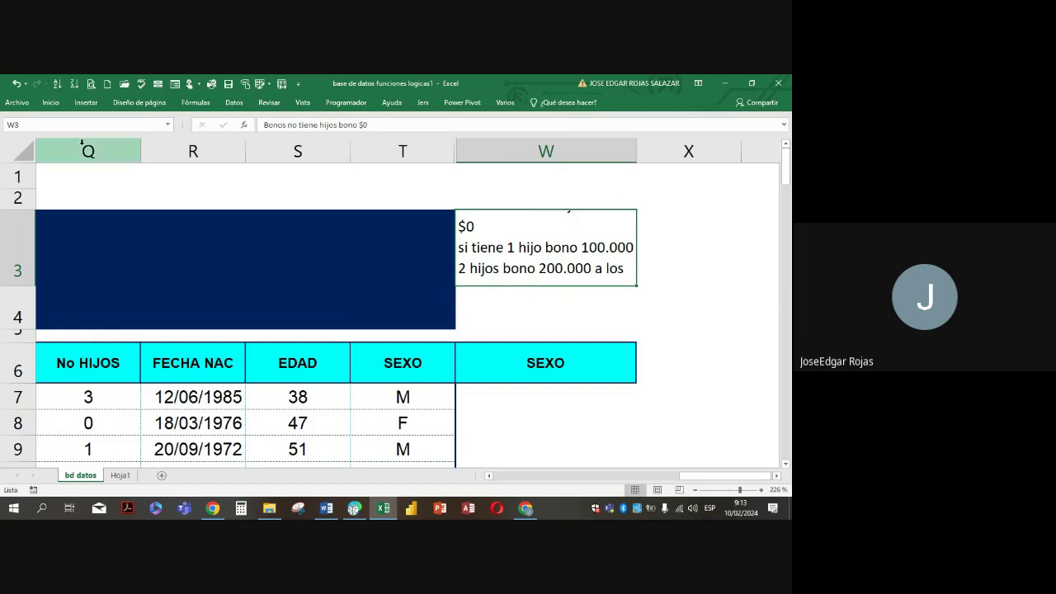
{"action": "left_click", "coordinate": [66, 105]}
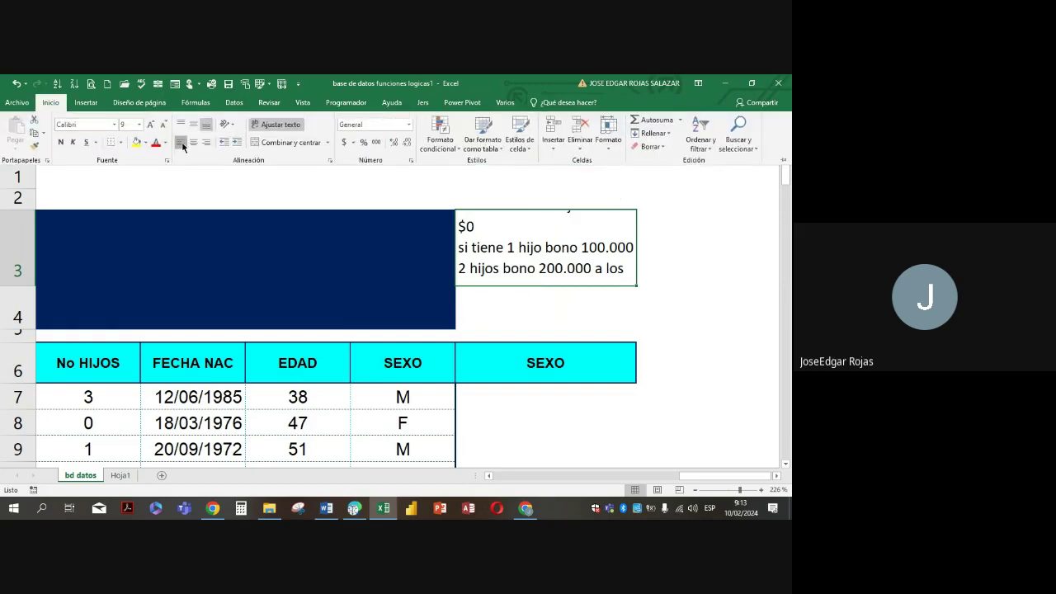
{"action": "left_click", "coordinate": [515, 239]}
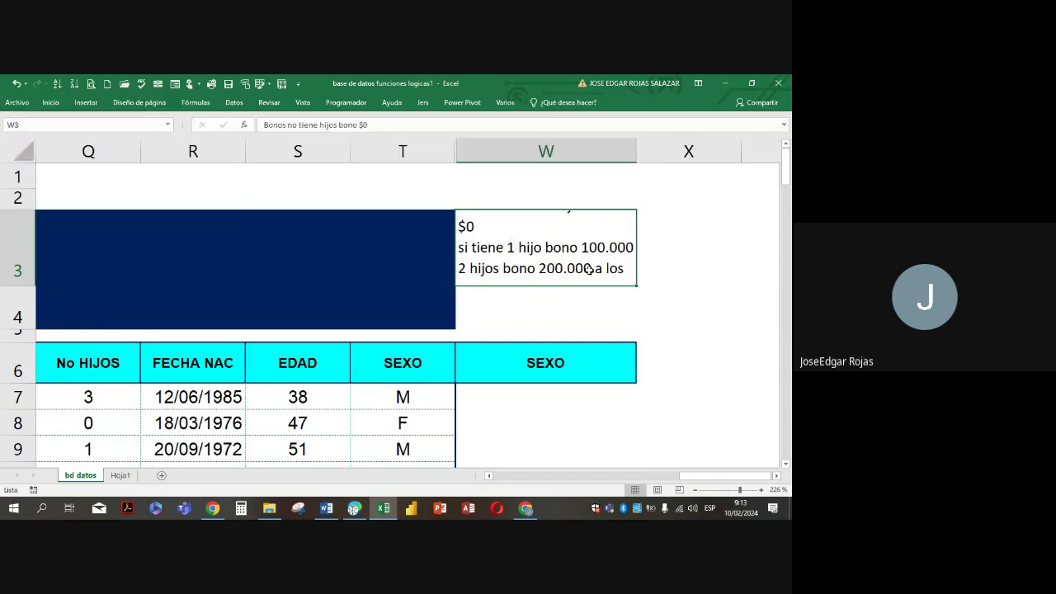
{"action": "left_click_drag", "start_coordinate": [637, 155], "coordinate": [712, 162]}
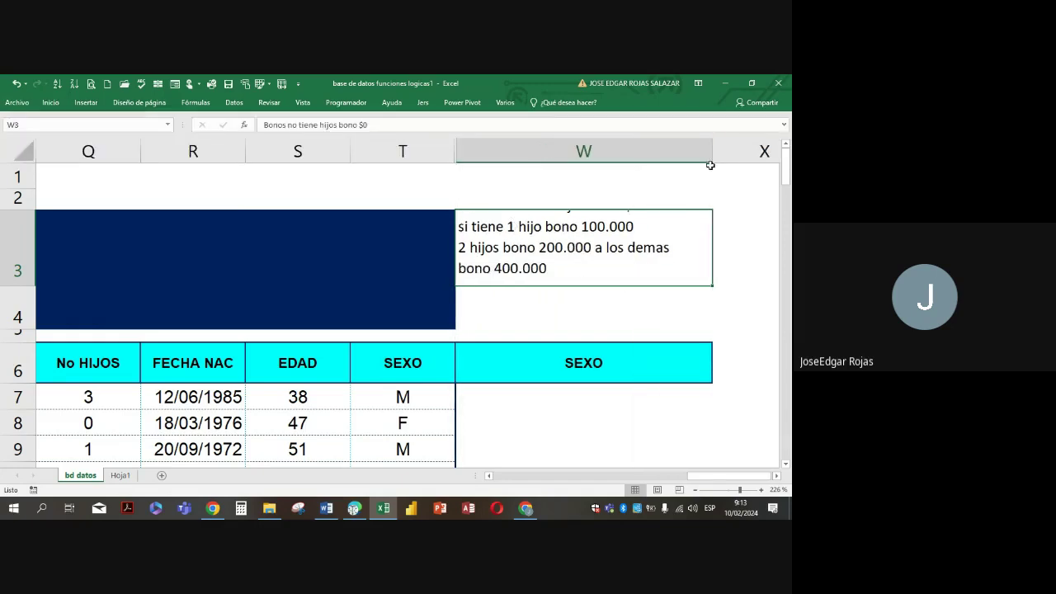
{"action": "left_click", "coordinate": [567, 400]}
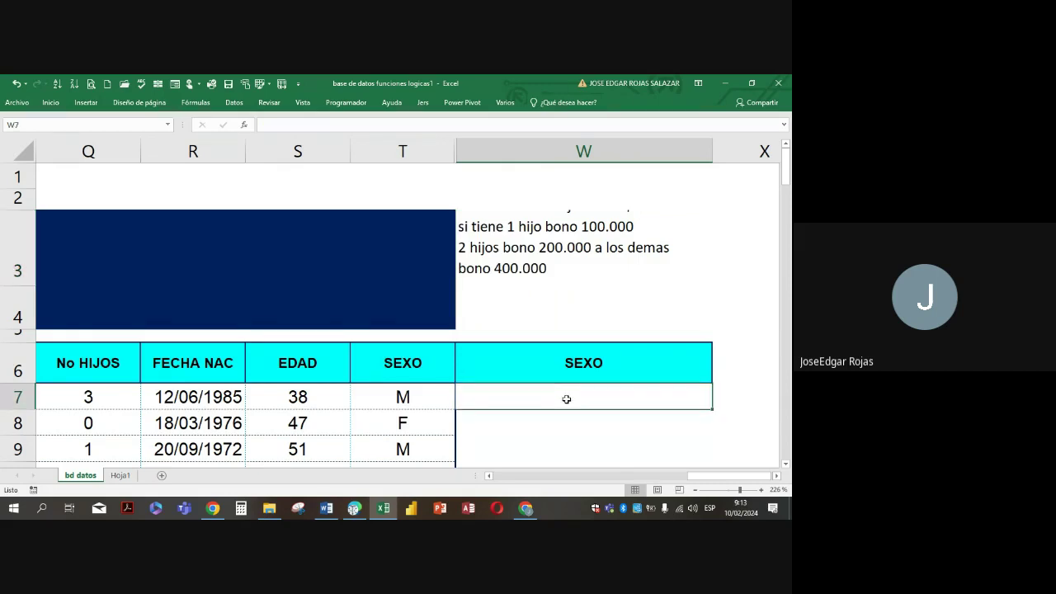
On Hoja1, inspect the nested SI formula in B45 that returns 'ce' for CALI
{"action": "left_click", "coordinate": [120, 478]}
{"action": "double_click", "coordinate": [187, 248]}
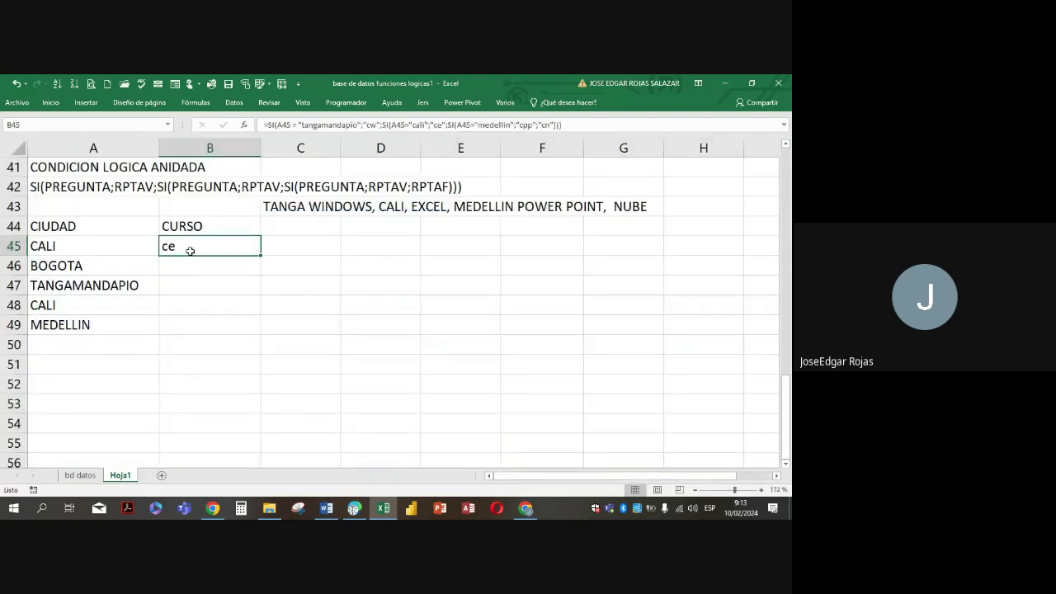
{"action": "mouse_move", "coordinate": [526, 509]}
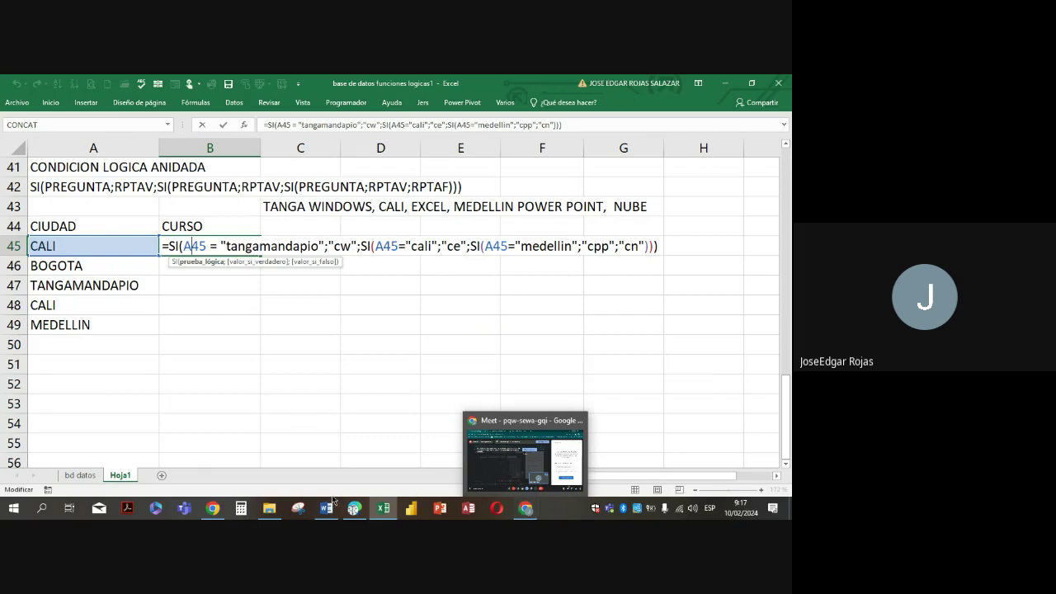
{"action": "key", "text": "Return"}
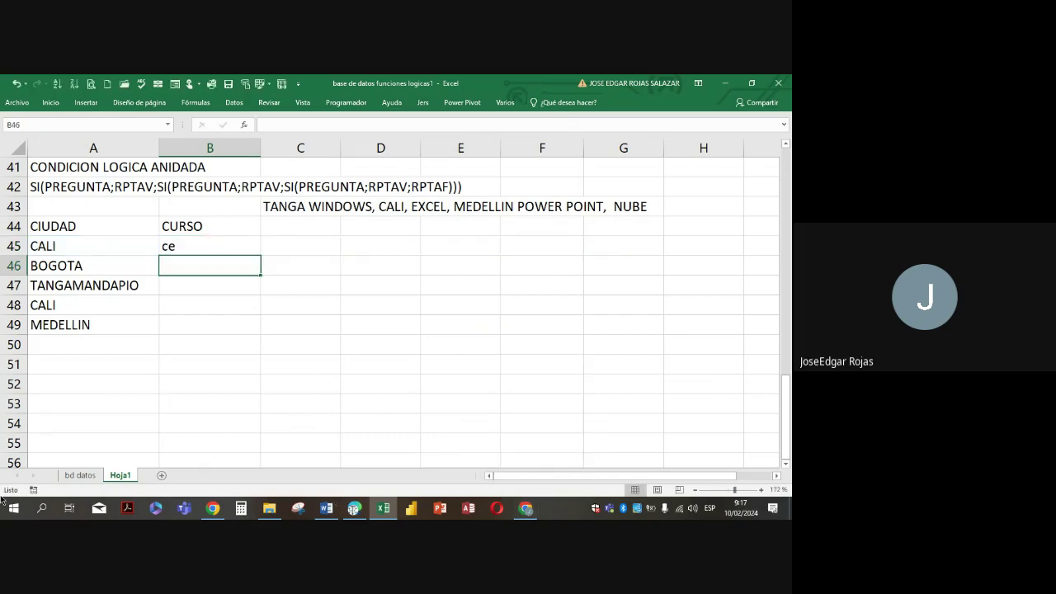
Go back to the bd datos sheet and scroll down to show rows 4–14
{"action": "left_click", "coordinate": [80, 475]}
{"action": "scroll", "coordinate": [527, 422], "scroll_direction": "down", "scroll_amount": 1}
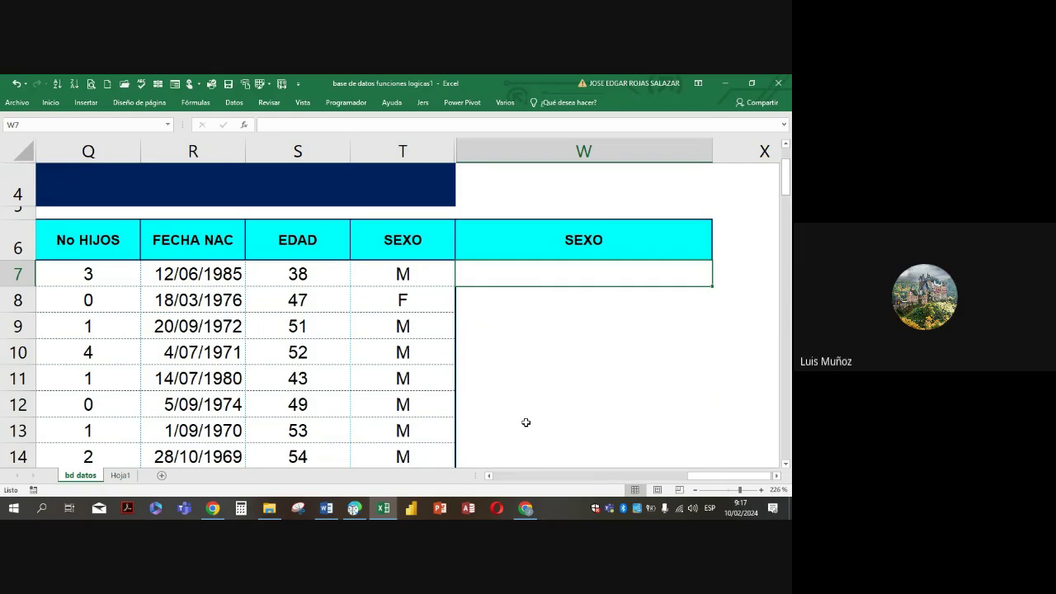
Enter =SI(Q7=0;0;SI(Q7=1;100000;SI(Q7=2;200000;400000))) in W7, which returns 400000
{"action": "type", "text": "0si"}
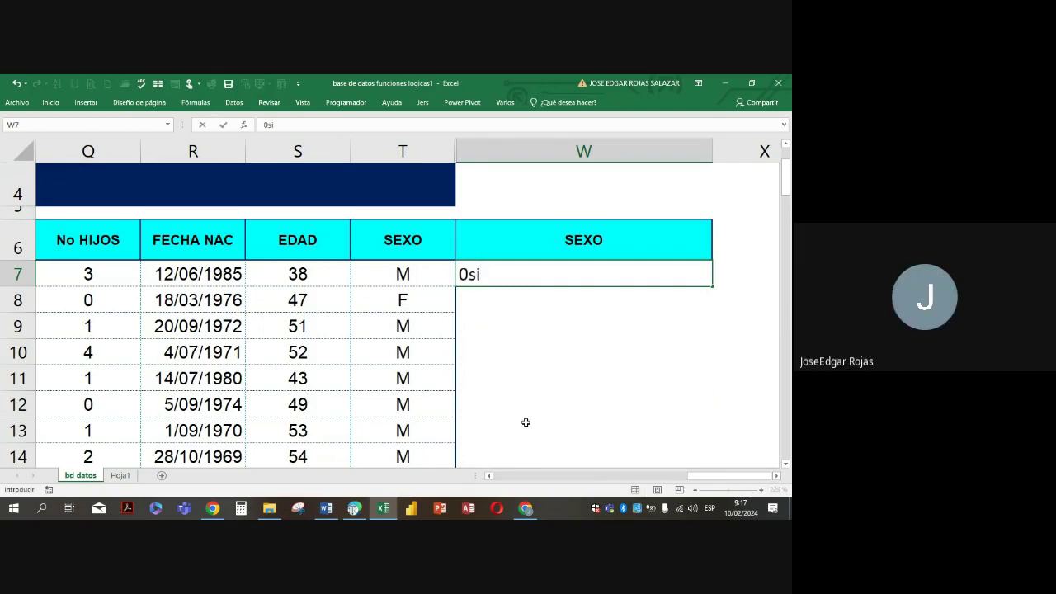
{"action": "key", "text": "BackSpace"}
{"action": "key", "text": "BackSpace"}
{"action": "key", "text": "BackSpace"}
{"action": "type", "text": "=si"}
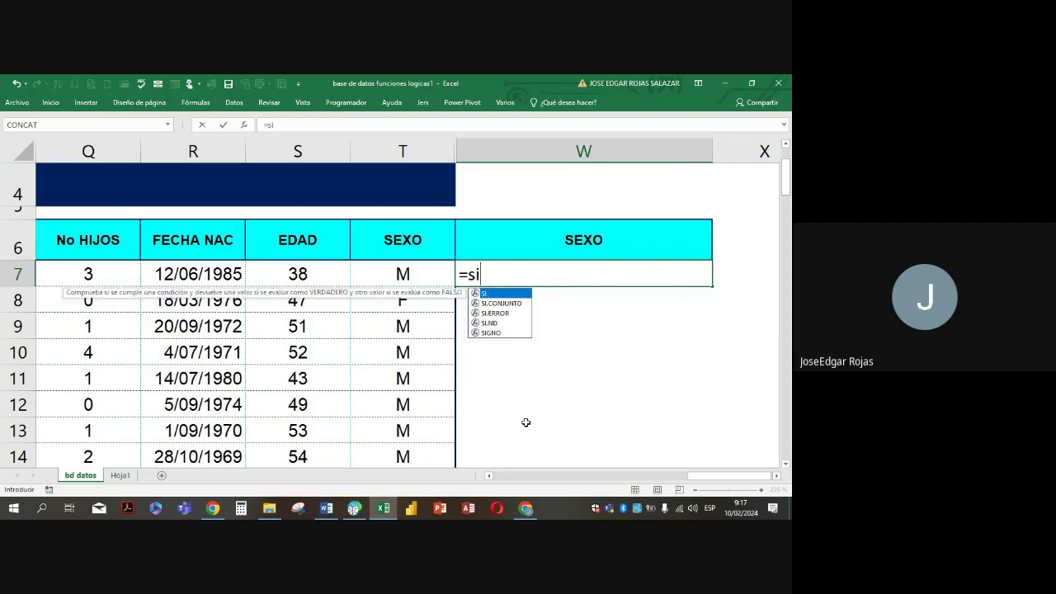
{"action": "type", "text": "("}
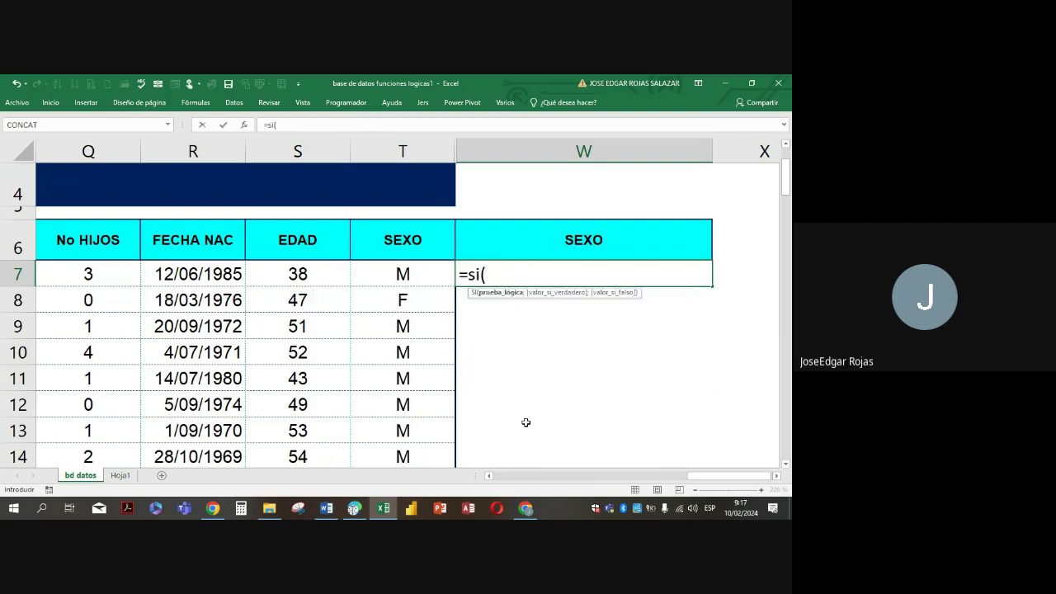
{"action": "type", "text": "q7"}
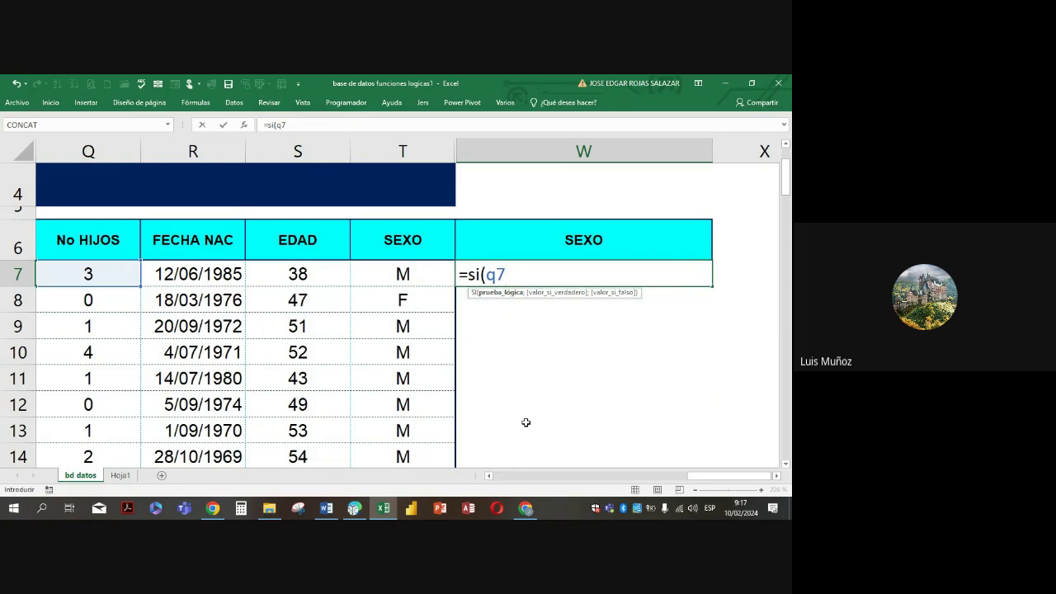
{"action": "type", "text": "=0;0"}
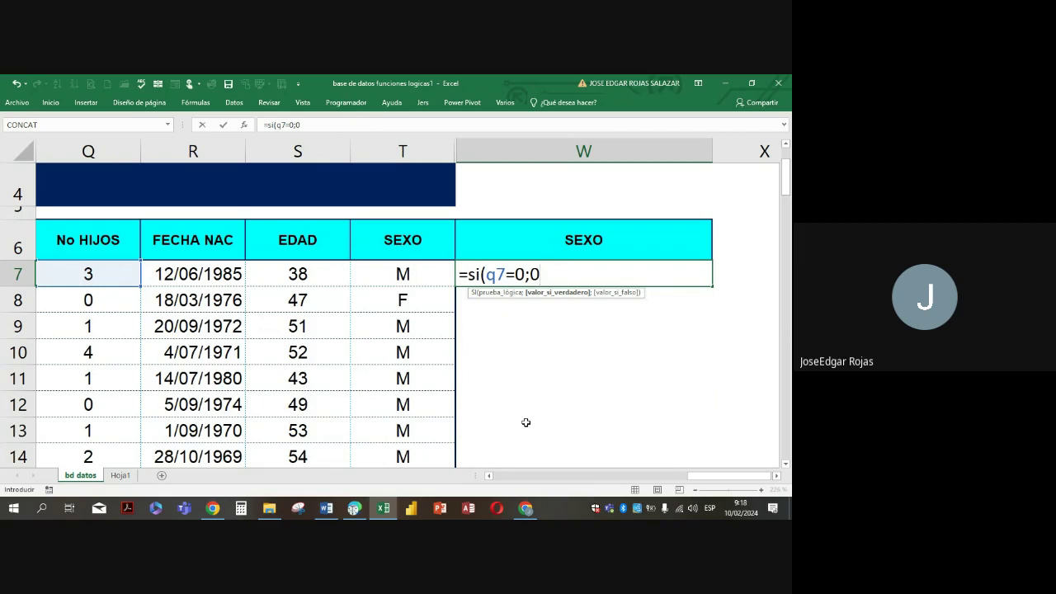
{"action": "type", "text": ";"}
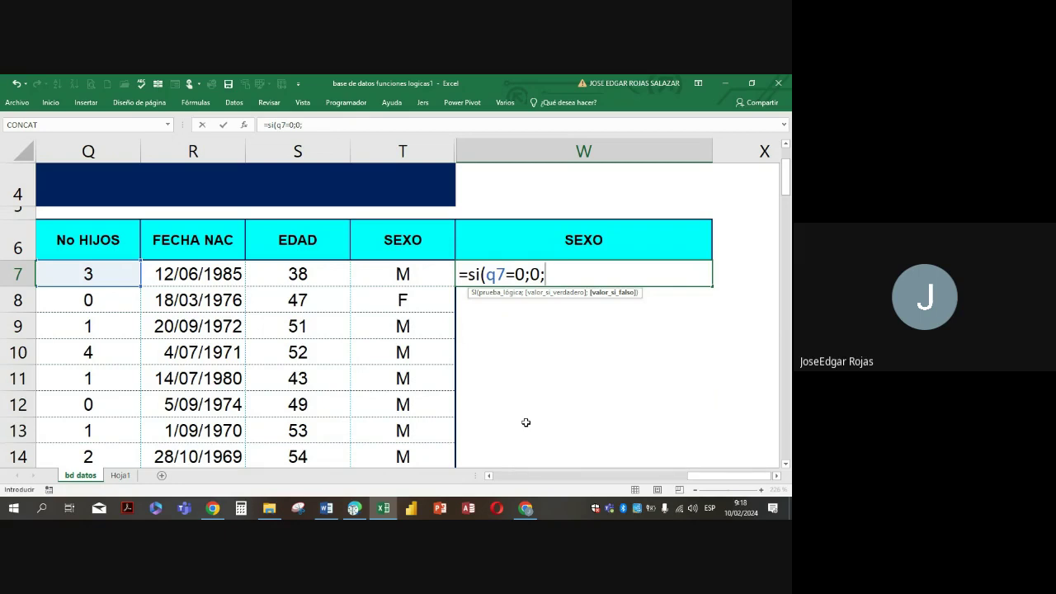
{"action": "type", "text": "SI"}
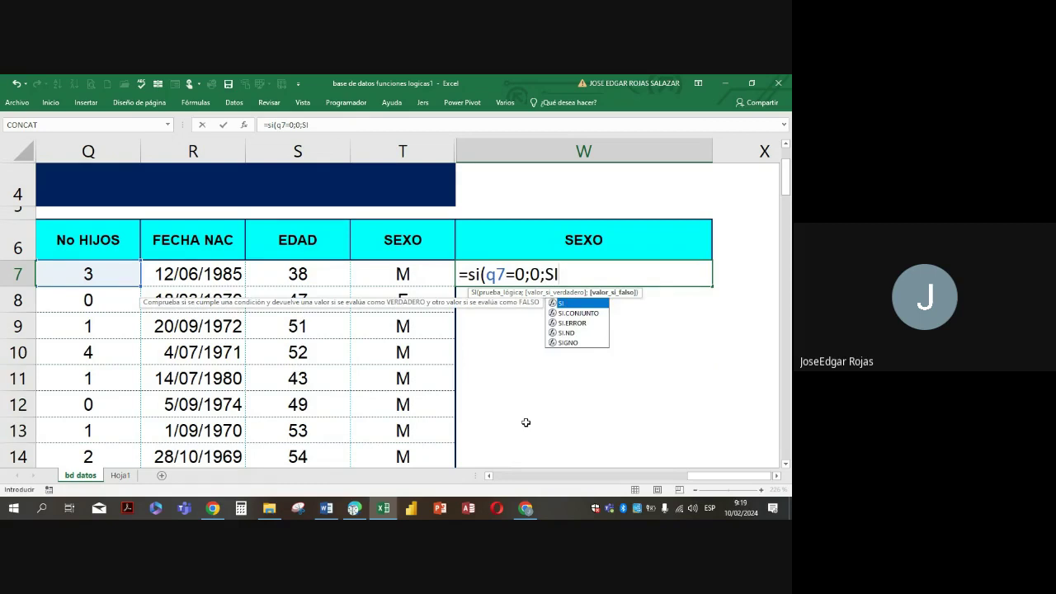
{"action": "type", "text": "("}
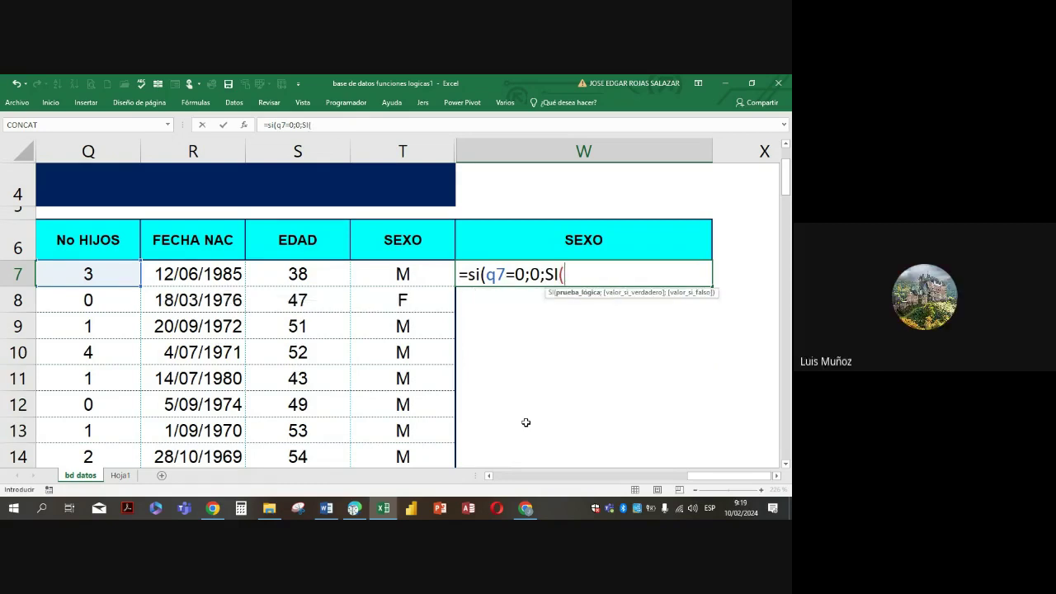
{"action": "type", "text": "Q"}
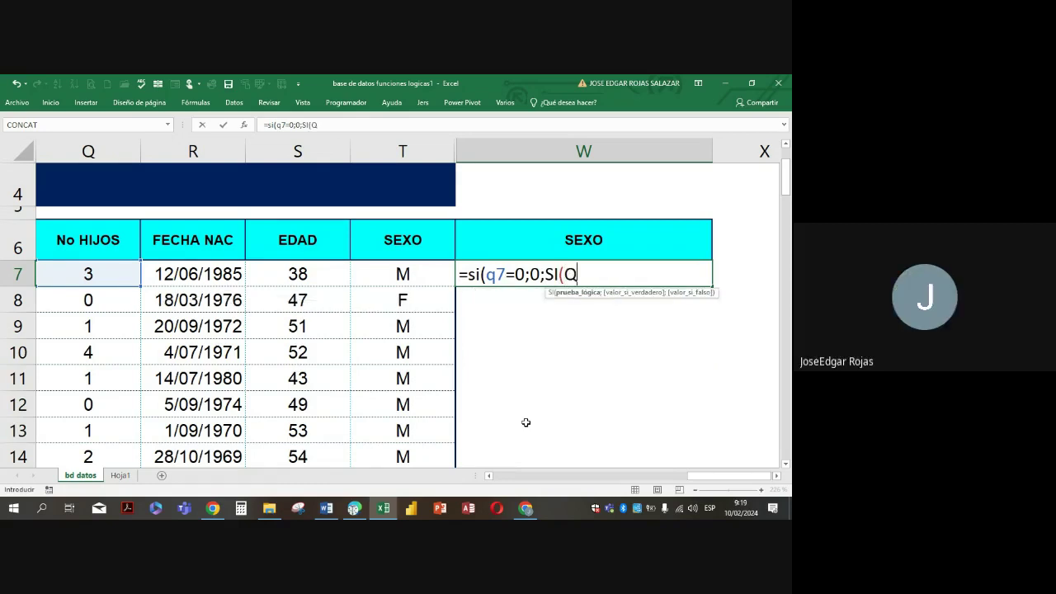
{"action": "type", "text": "7"}
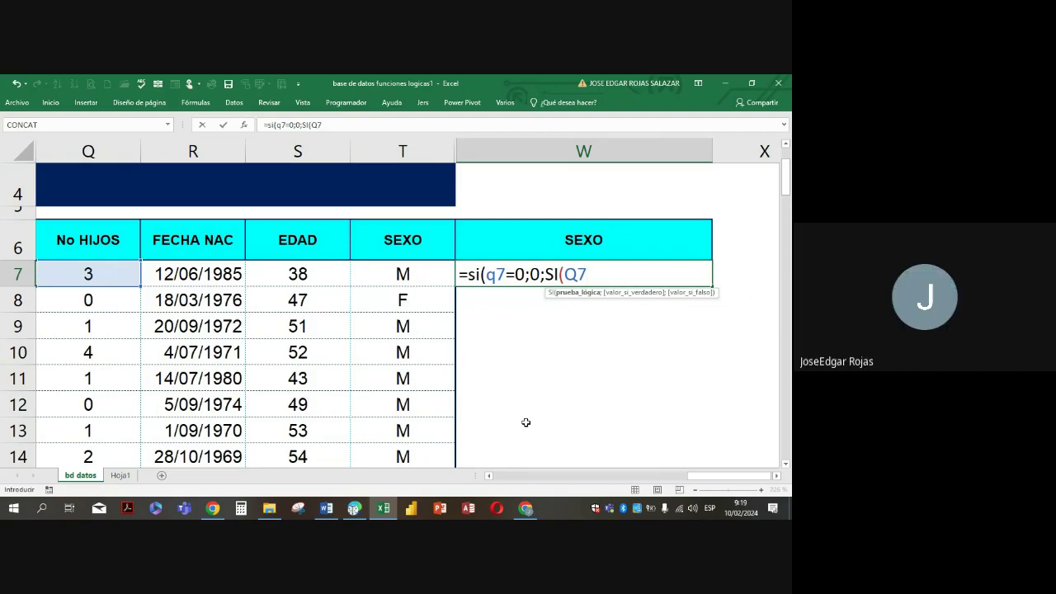
{"action": "type", "text": "=1"}
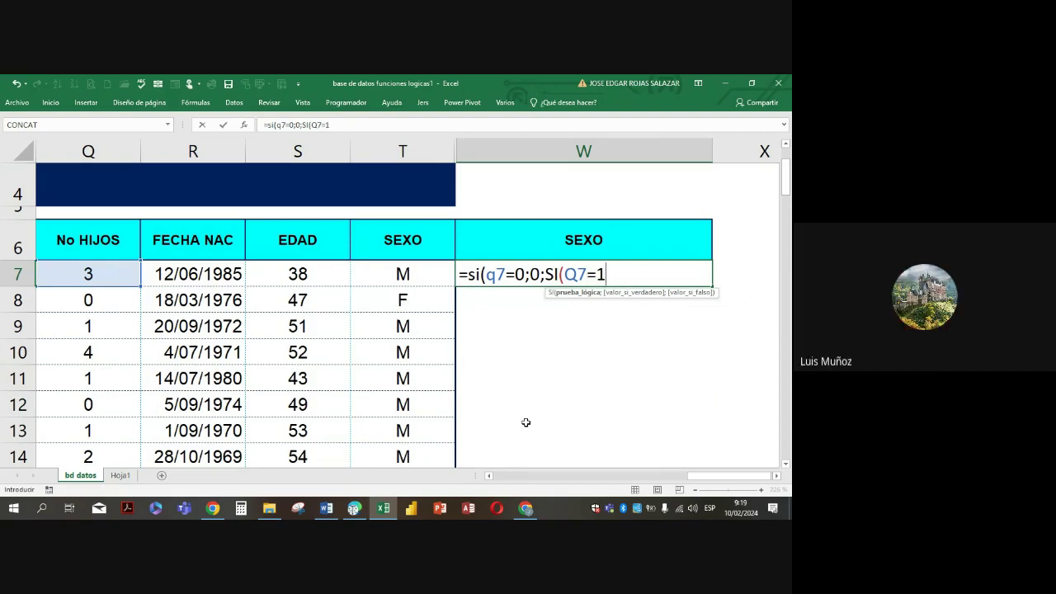
{"action": "type", "text": ";"}
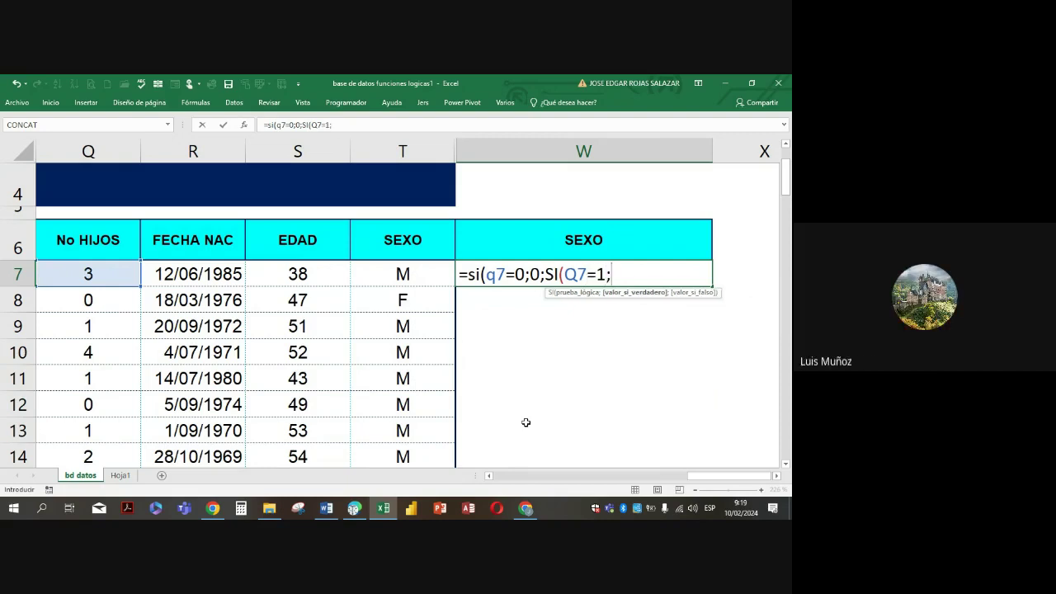
{"action": "type", "text": "100000"}
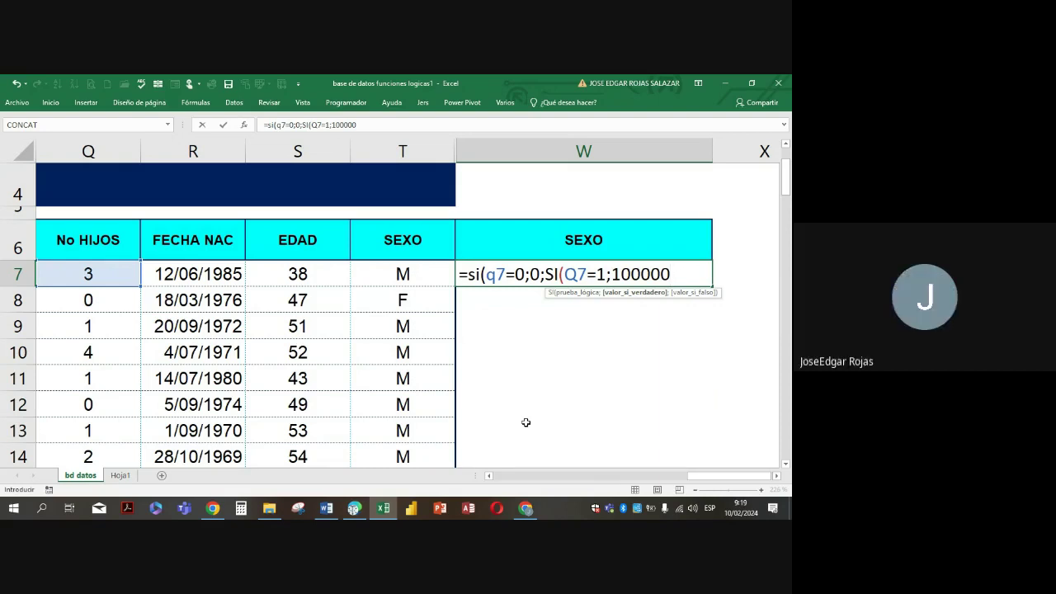
{"action": "type", "text": ";SI"}
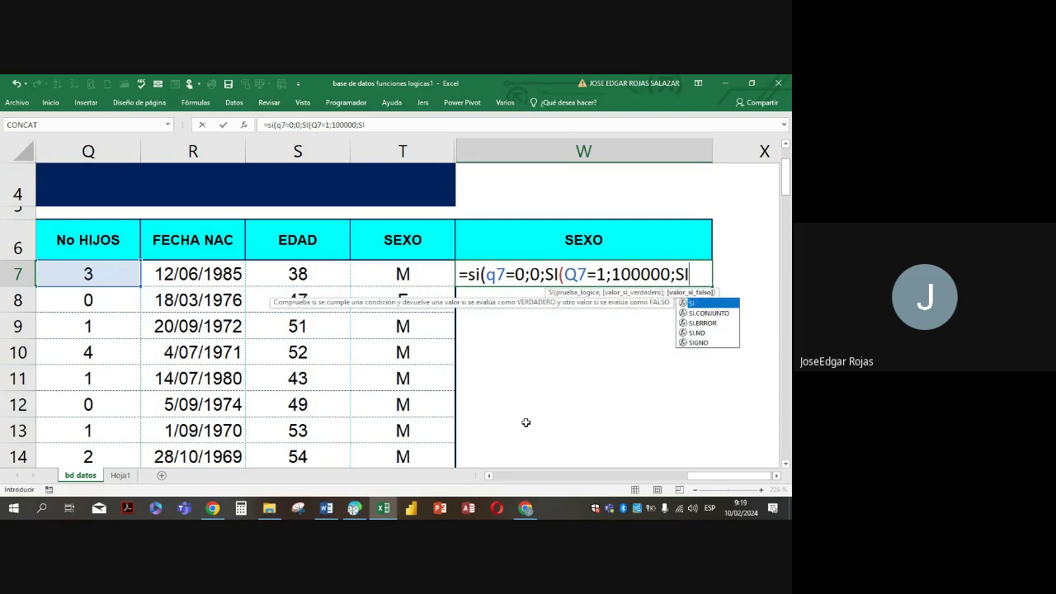
{"action": "type", "text": "("}
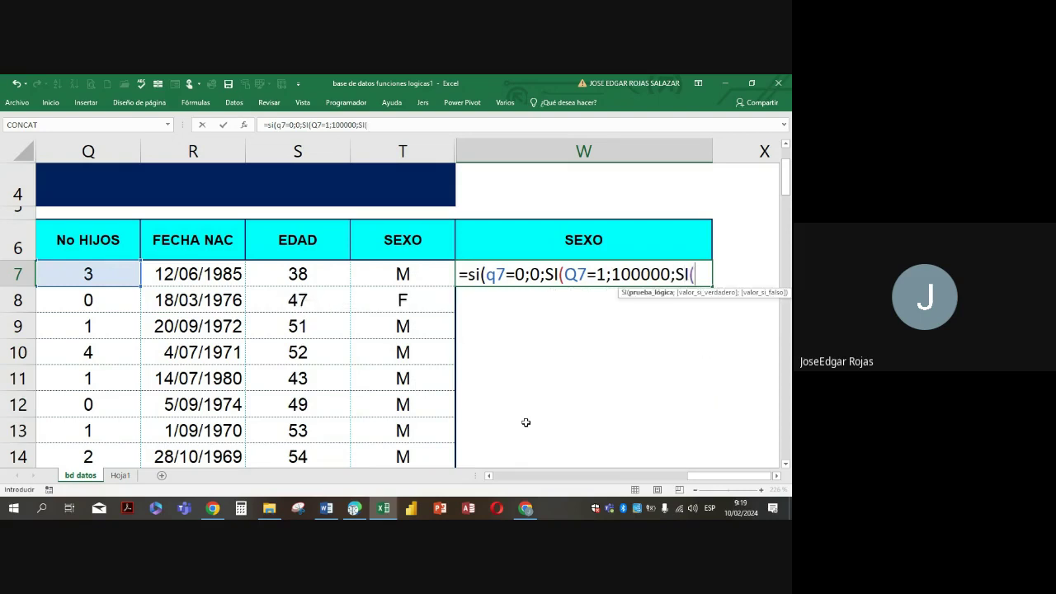
{"action": "type", "text": "Q7"}
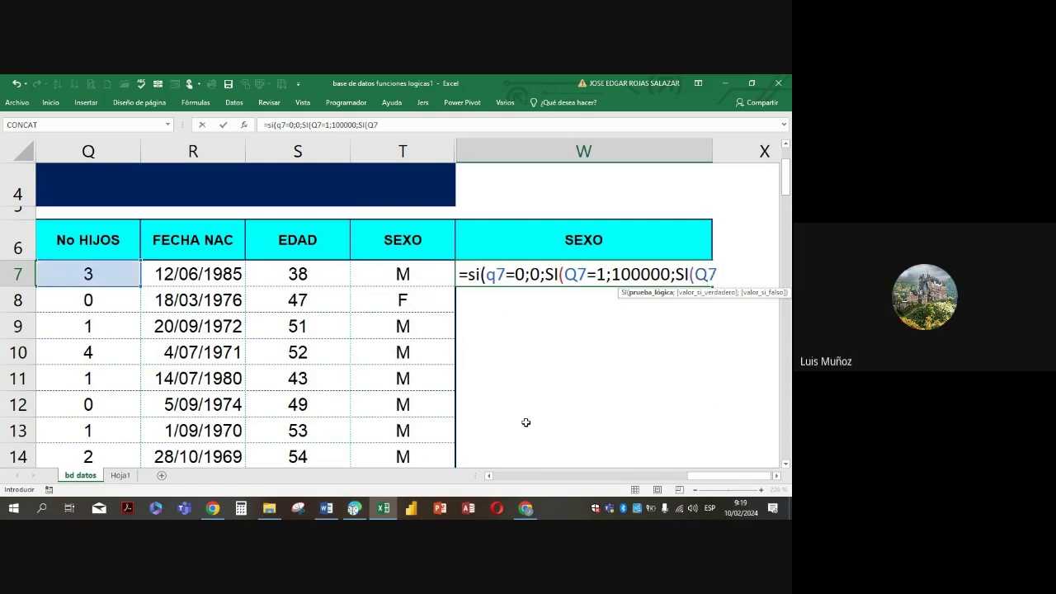
{"action": "type", "text": "=2;"}
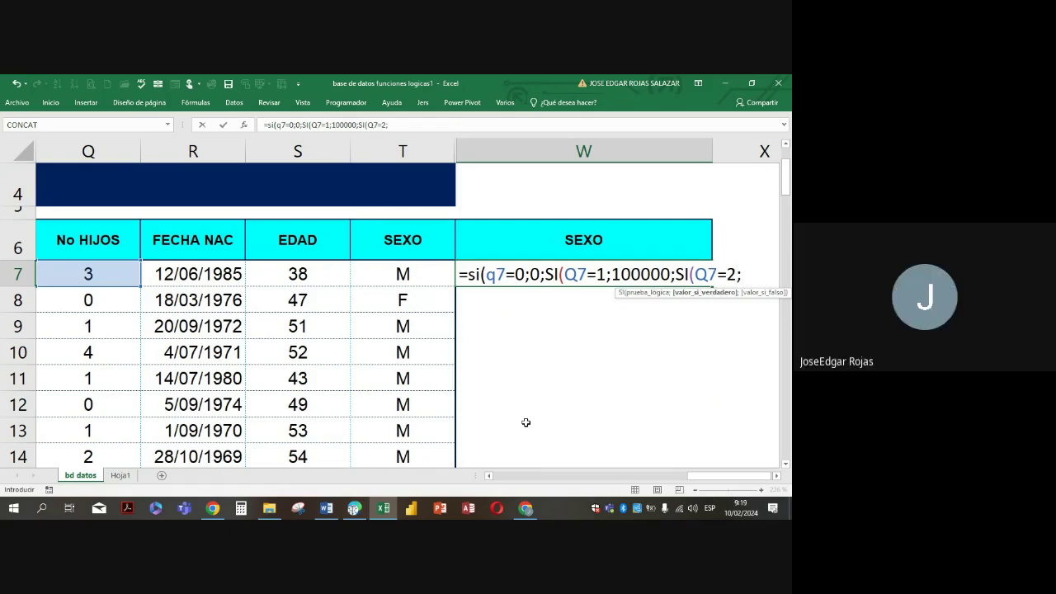
{"action": "type", "text": "2000"}
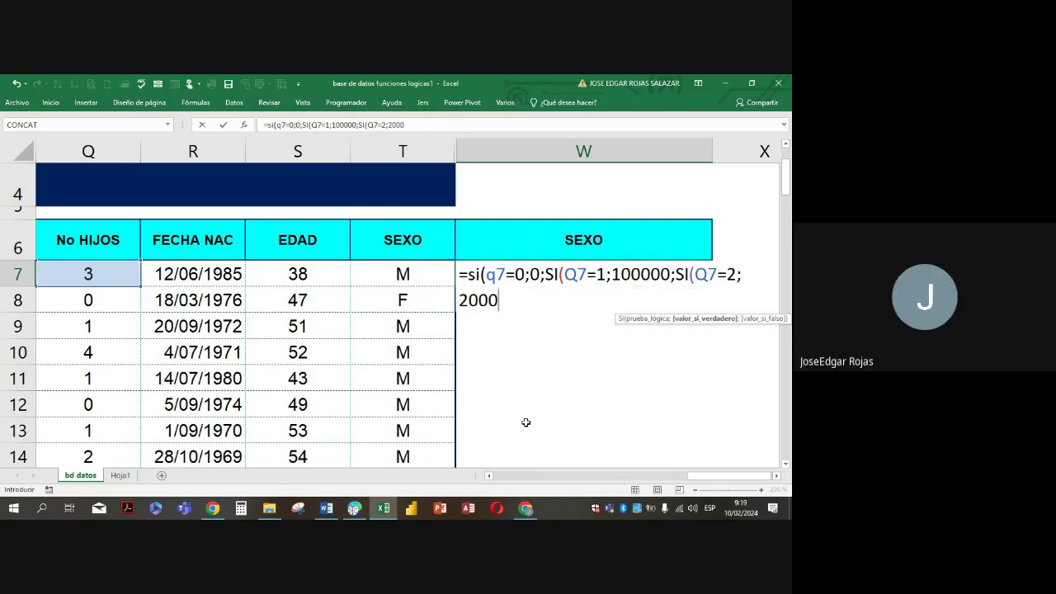
{"action": "type", "text": "00;"}
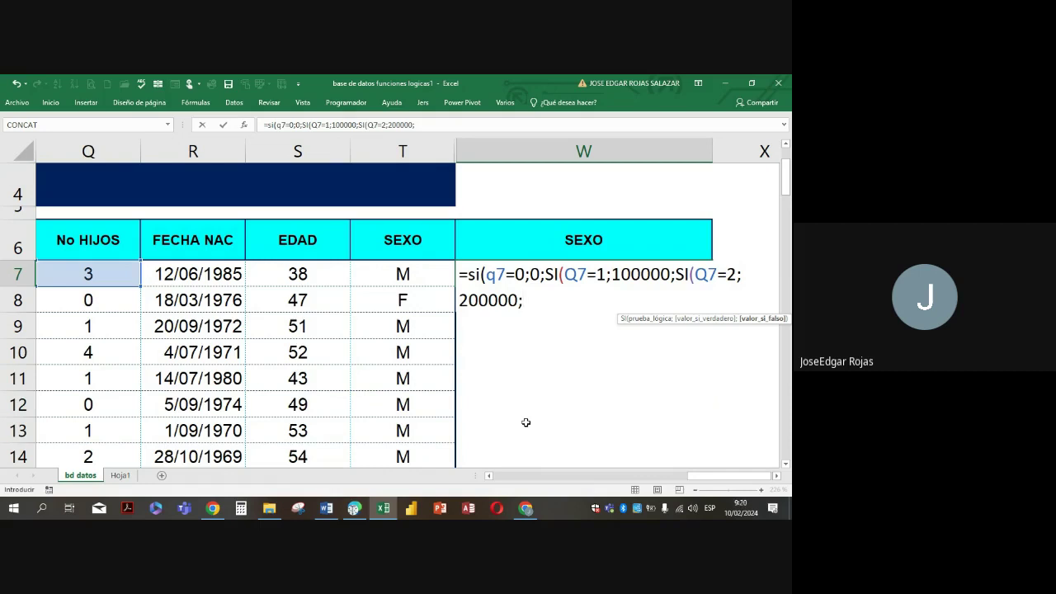
{"action": "type", "text": "400000"}
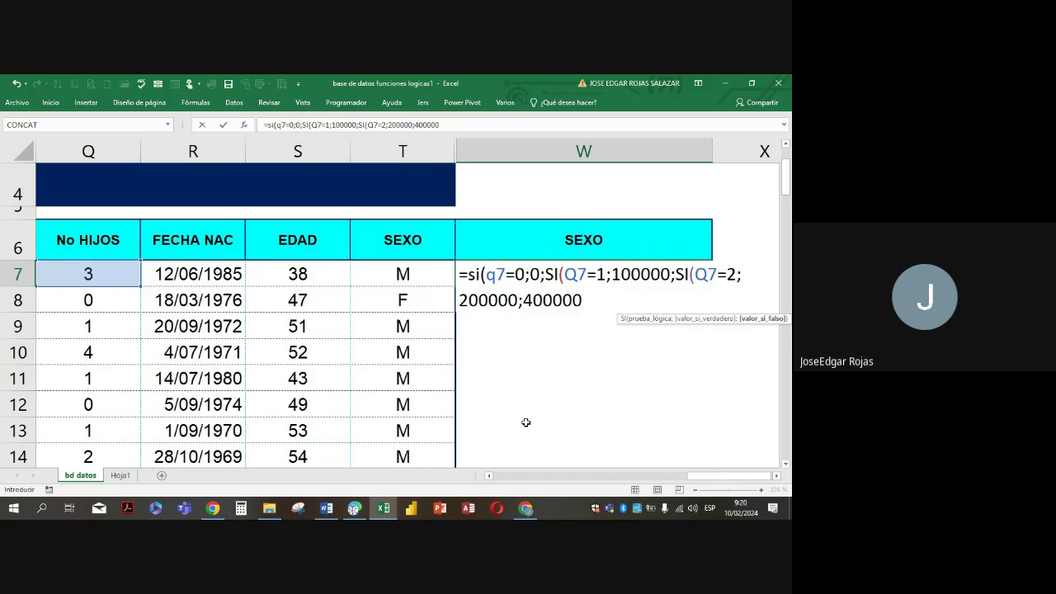
{"action": "type", "text": ")))"}
{"action": "key", "text": "Return"}
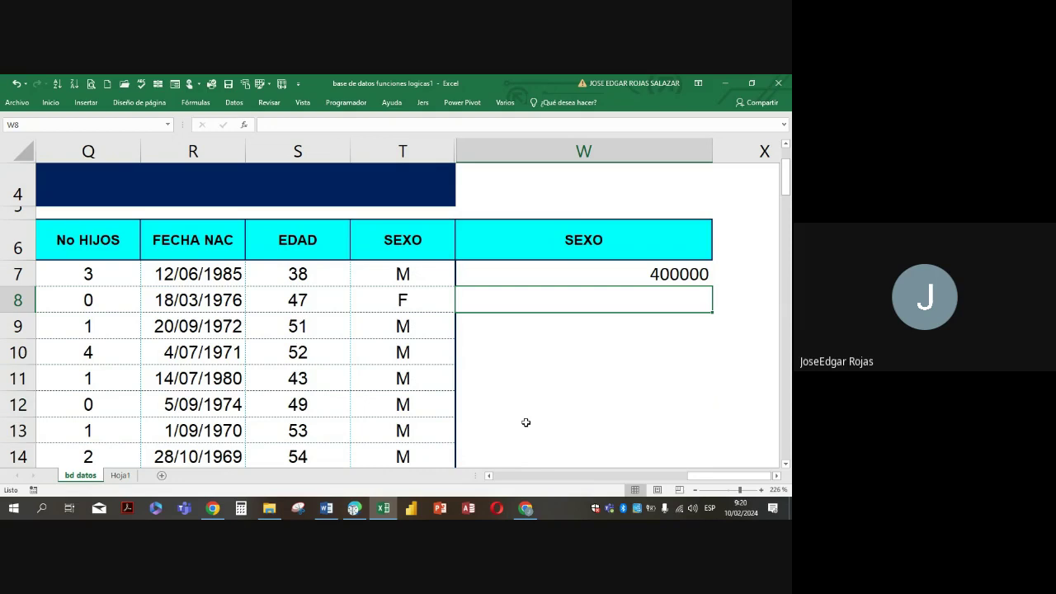
Open W7's formula for editing and scroll right to read the full nested SI expression
{"action": "left_click", "coordinate": [526, 274]}
{"action": "double_click", "coordinate": [521, 281]}
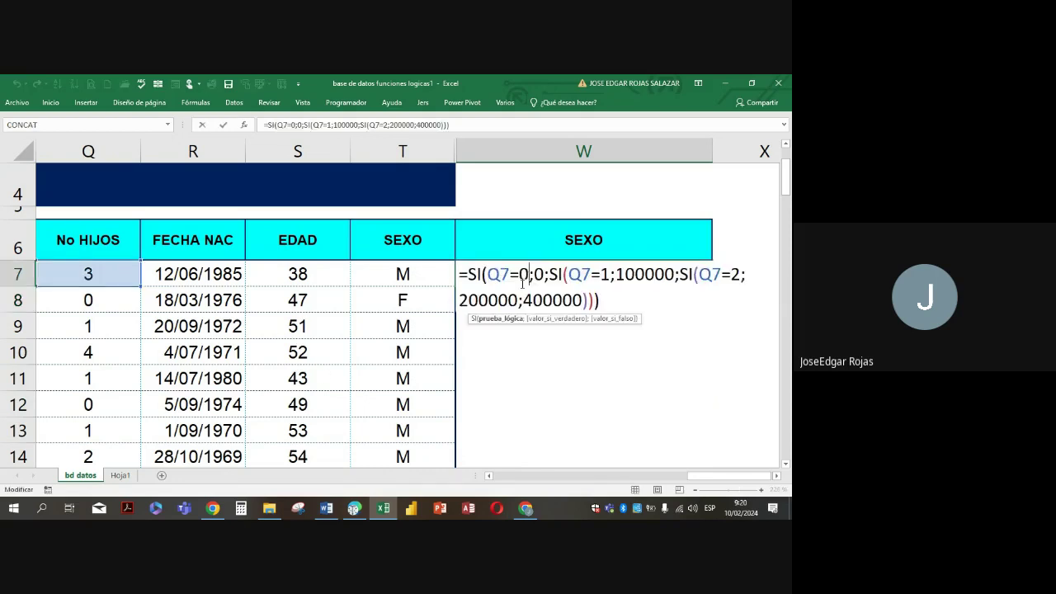
{"action": "left_click", "coordinate": [776, 476]}
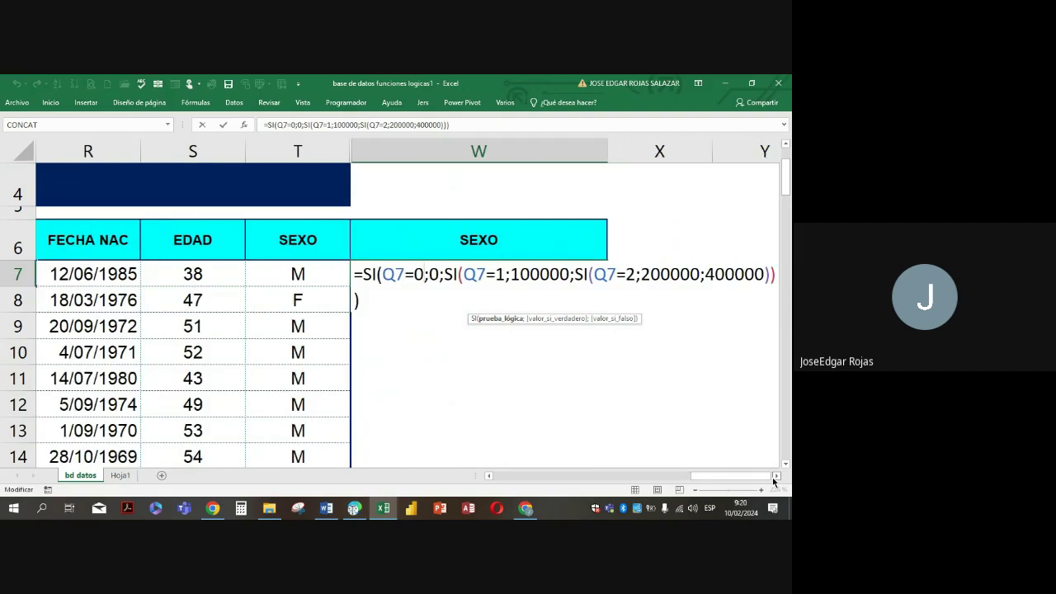
{"action": "left_click", "coordinate": [776, 476]}
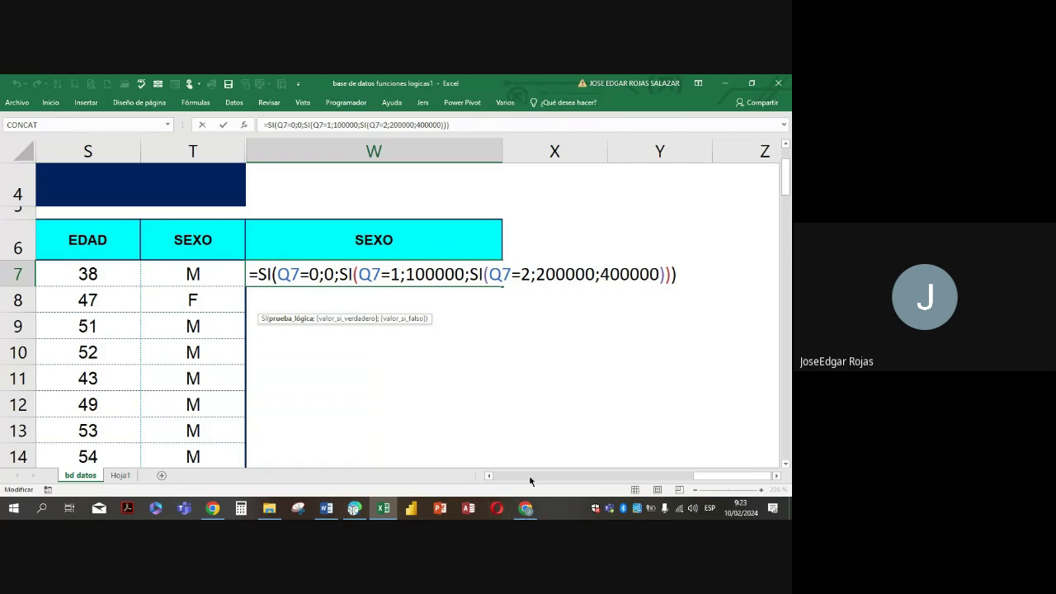
{"action": "left_click", "coordinate": [526, 508]}
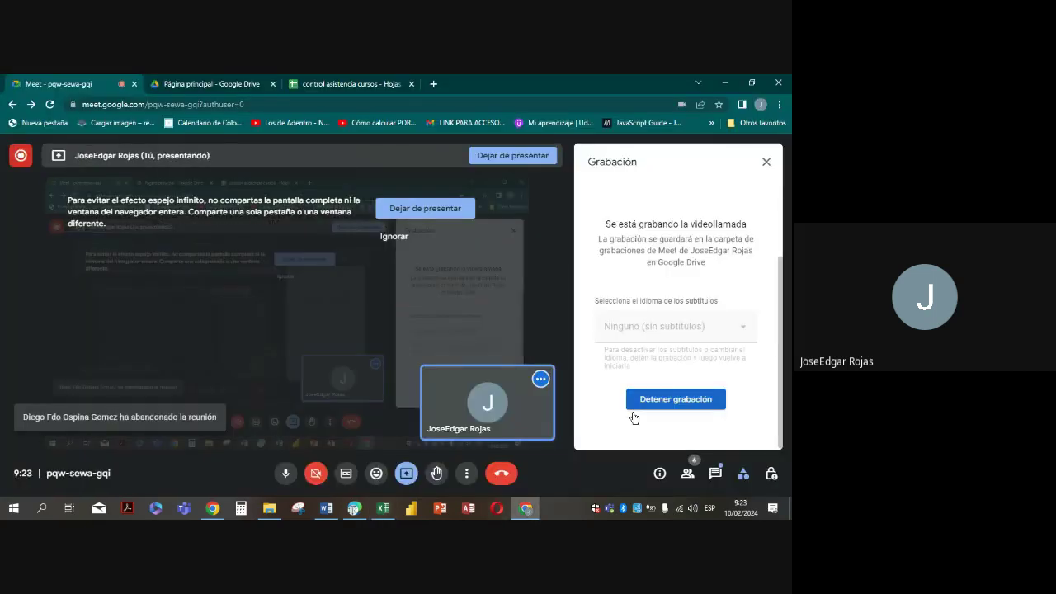
{"action": "left_click", "coordinate": [687, 472]}
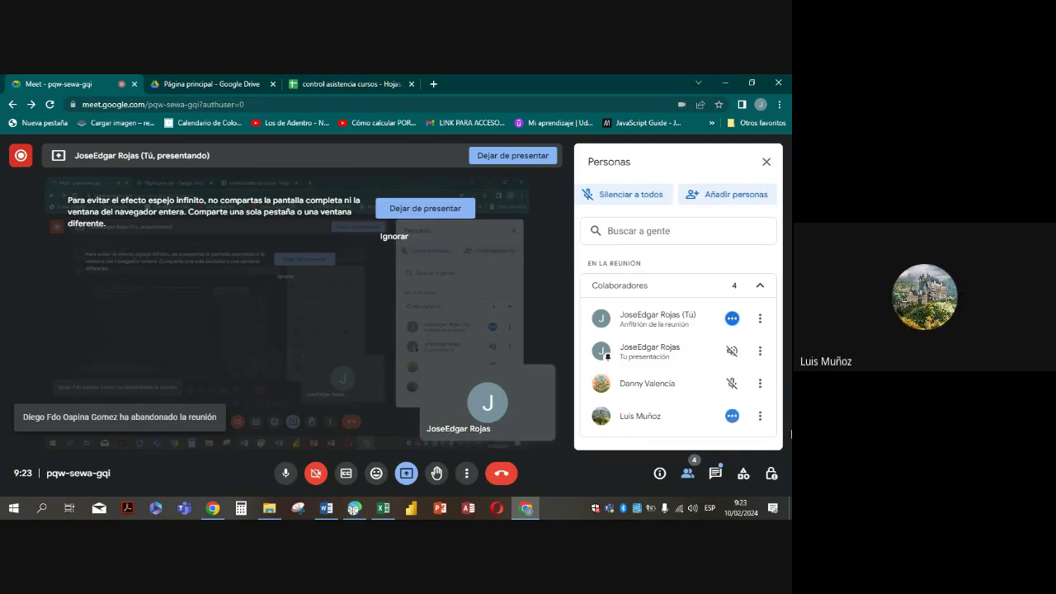
{"action": "left_click", "coordinate": [723, 84]}
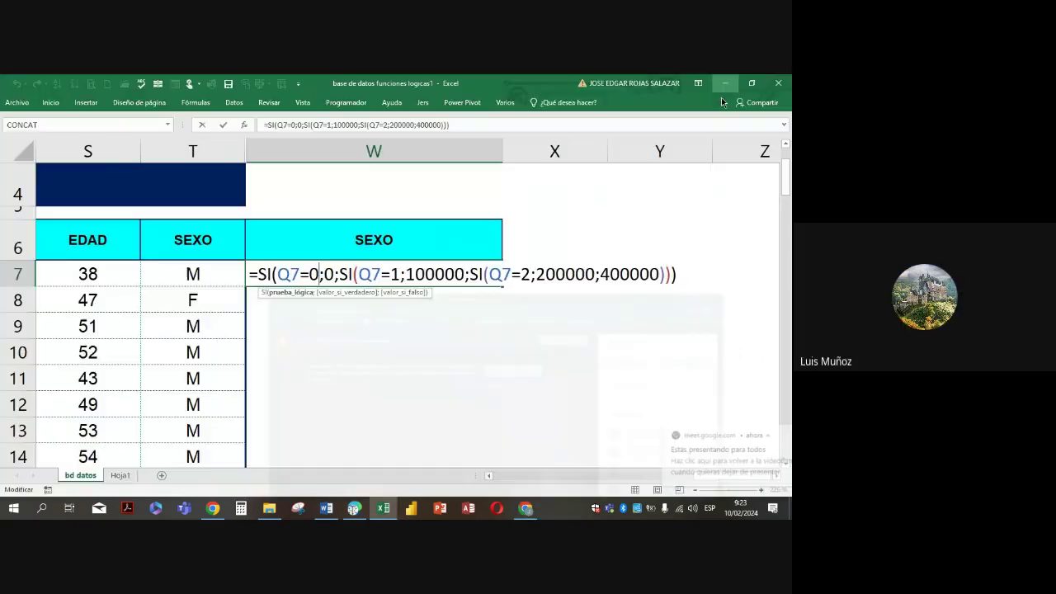
Commit the W7 formula and hide column W via Ocultar
{"action": "key", "text": "Return"}
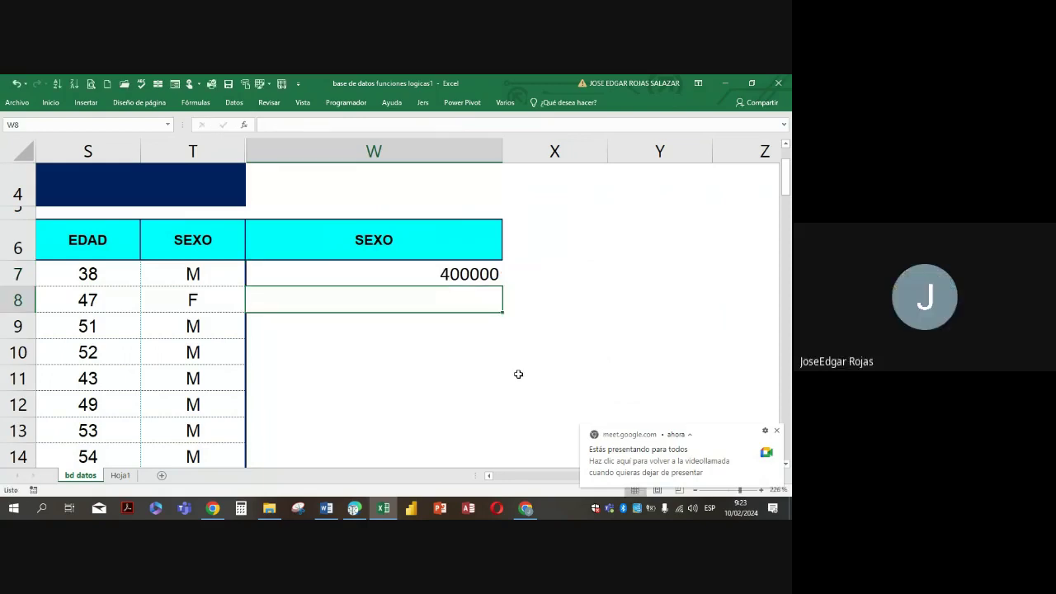
{"action": "right_click", "coordinate": [402, 155]}
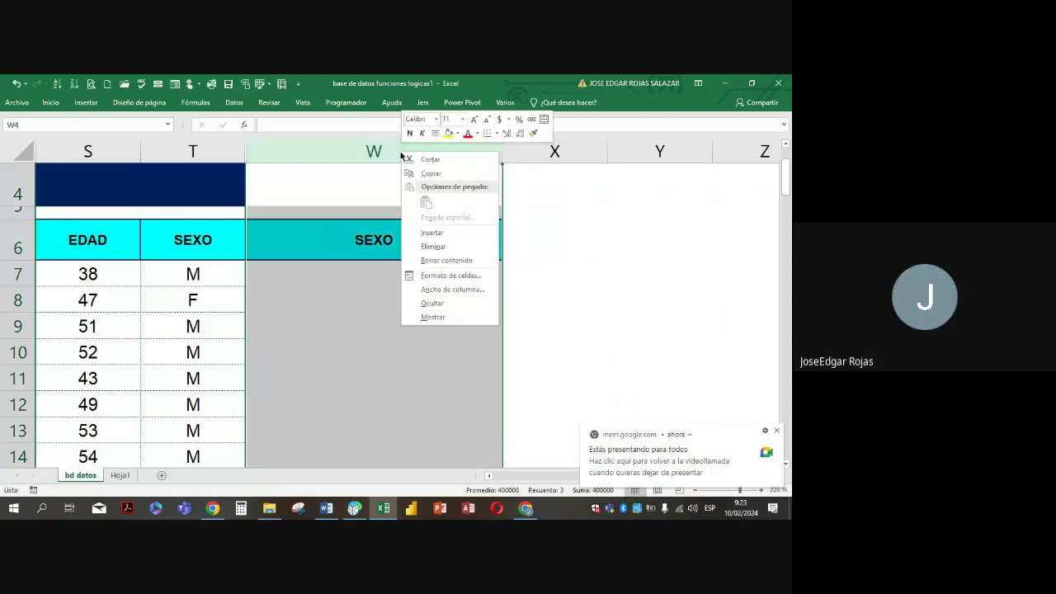
{"action": "left_click", "coordinate": [441, 303]}
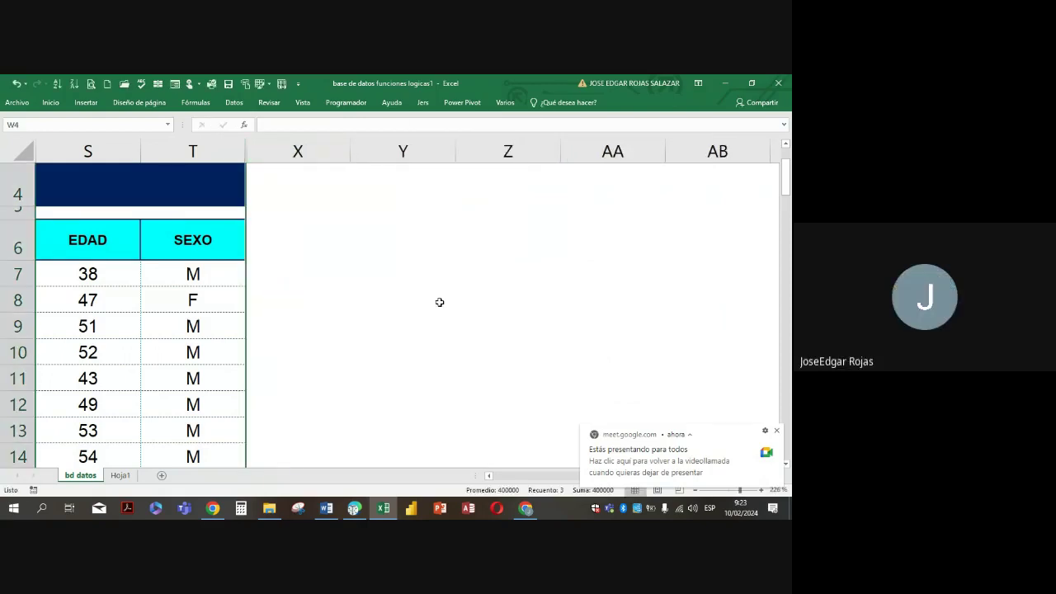
Scroll the view back left and select cell X4
{"action": "left_click", "coordinate": [291, 198]}
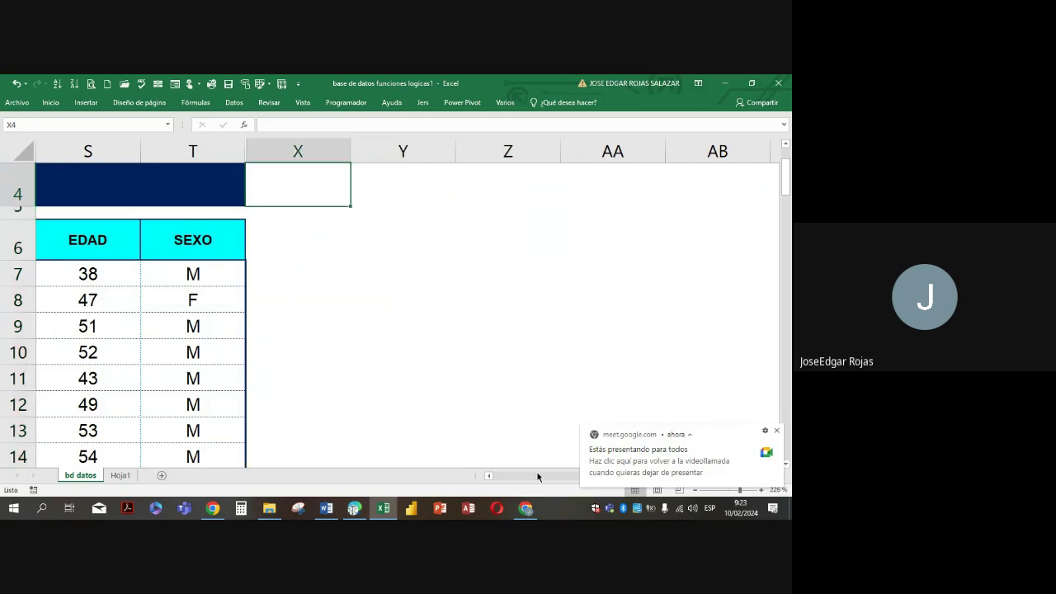
{"action": "left_click", "coordinate": [488, 476]}
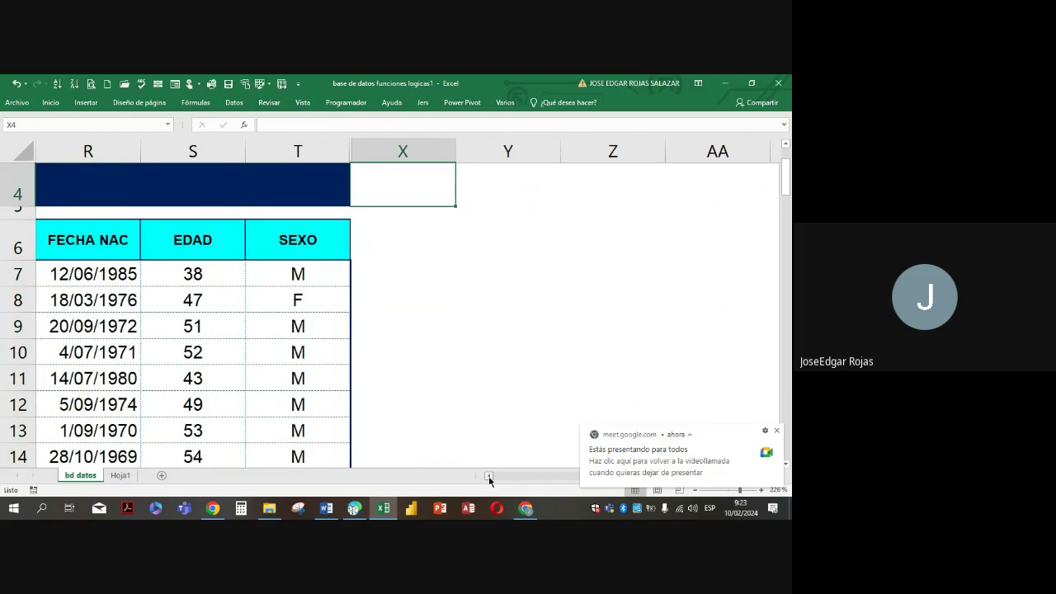
{"action": "left_click", "coordinate": [489, 476]}
{"action": "left_click", "coordinate": [489, 476]}
{"action": "left_click", "coordinate": [488, 476]}
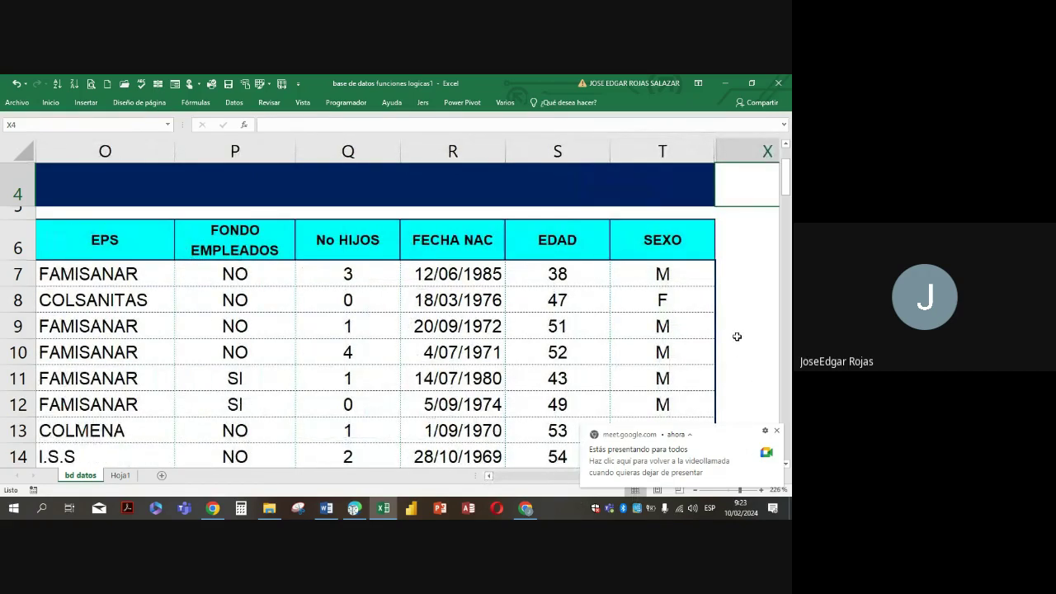
{"action": "key", "text": "Right"}
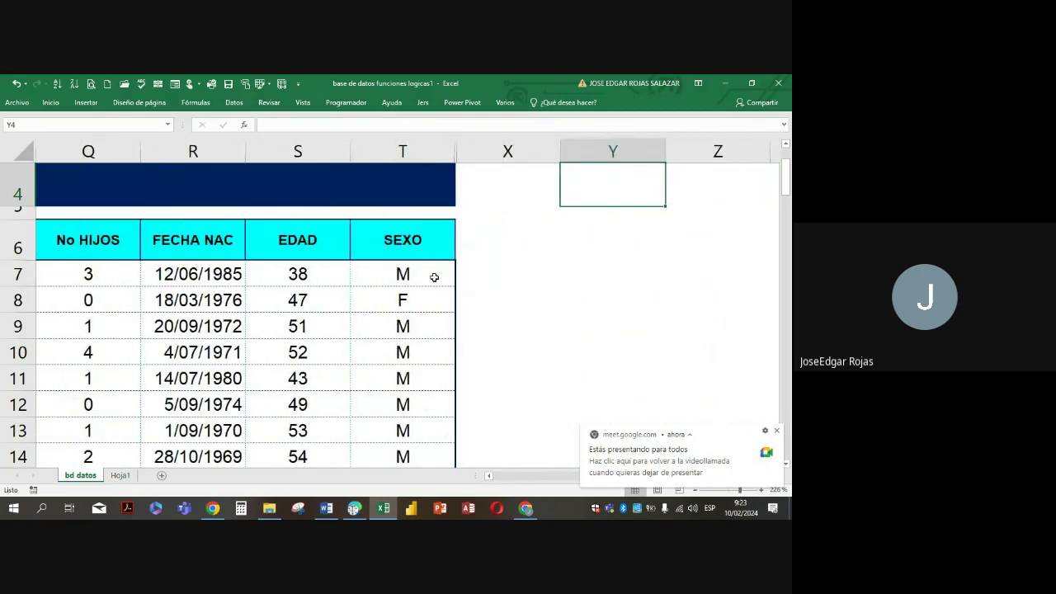
{"action": "left_click", "coordinate": [524, 171]}
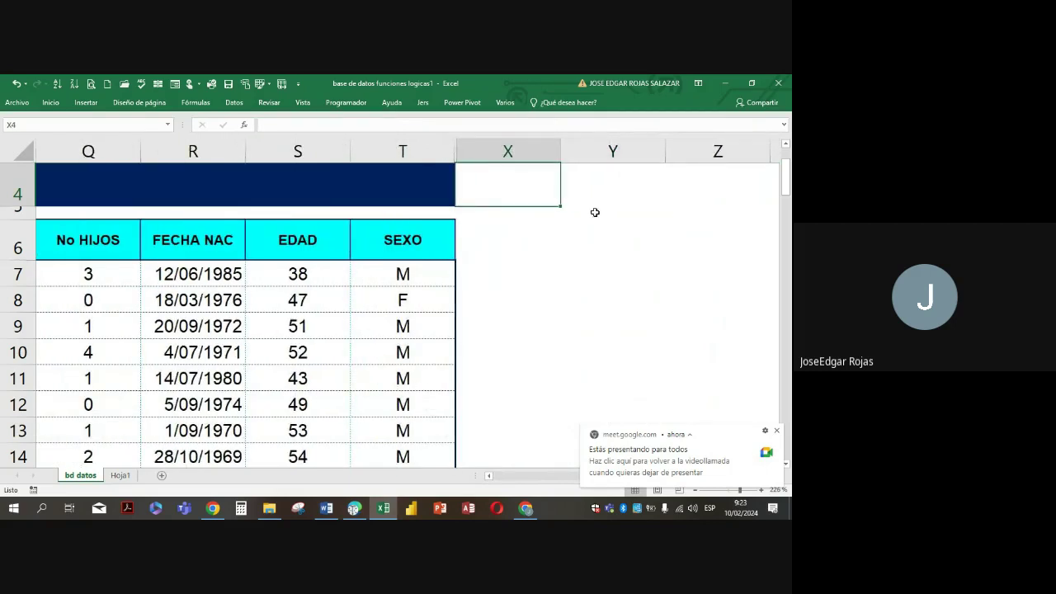
Type the first line 'eps colmena, san andres' into X4
{"action": "type", "text": "AEPS"}
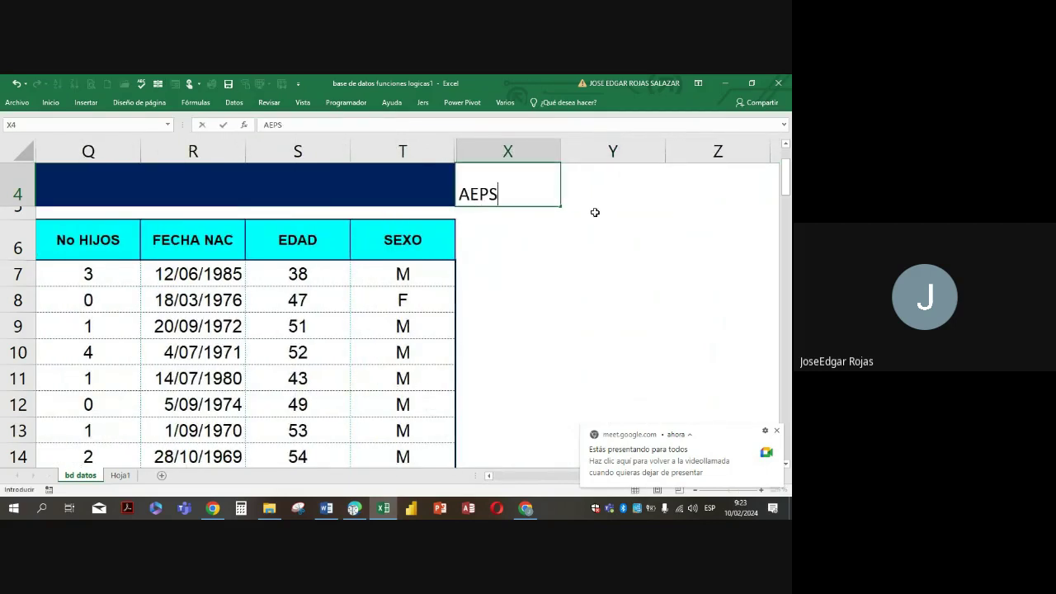
{"action": "key", "text": "BackSpace"}
{"action": "key", "text": "BackSpace"}
{"action": "key", "text": "BackSpace"}
{"action": "key", "text": "BackSpace"}
{"action": "type", "text": "EPS COLM"}
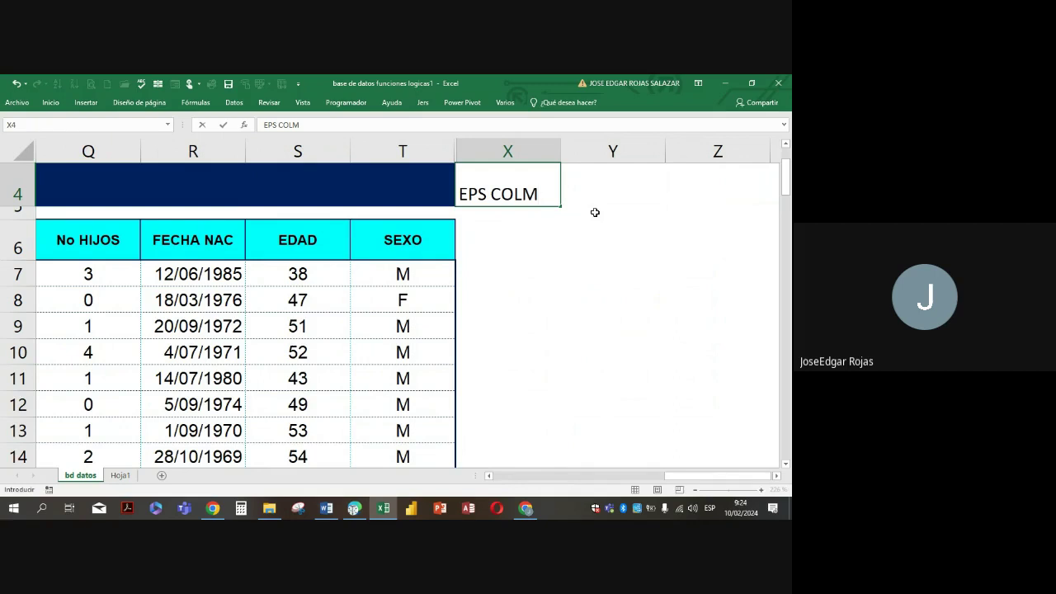
{"action": "type", "text": "ENA"}
{"action": "key", "text": "BackSpace"}
{"action": "key", "text": "BackSpace"}
{"action": "key", "text": "BackSpace"}
{"action": "key", "text": "BackSpace"}
{"action": "key", "text": "BackSpace"}
{"action": "key", "text": "BackSpace"}
{"action": "key", "text": "BackSpace"}
{"action": "key", "text": "BackSpace"}
{"action": "key", "text": "BackSpace"}
{"action": "key", "text": "BackSpace"}
{"action": "key", "text": "BackSpace"}
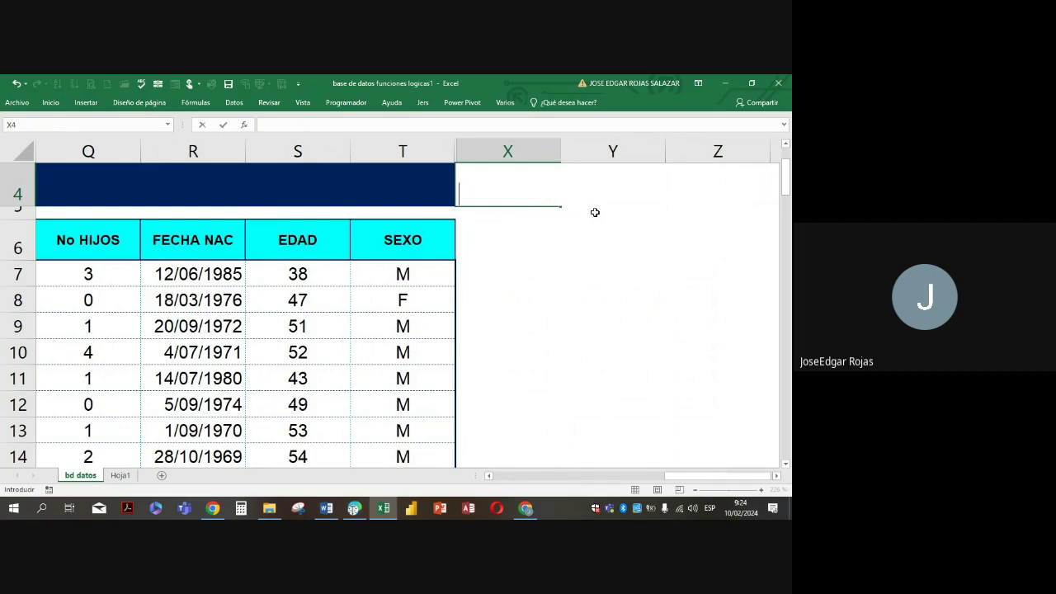
{"action": "type", "text": "eps colmena,"}
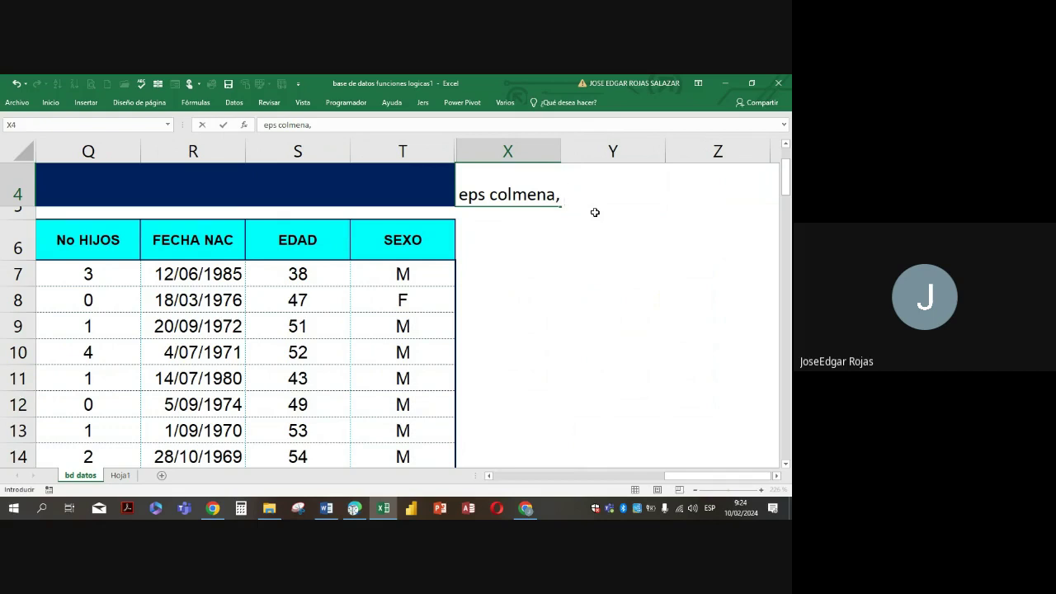
{"action": "key", "text": "BackSpace"}
{"action": "key", "text": "BackSpace"}
{"action": "key", "text": "BackSpace"}
{"action": "key", "text": "BackSpace"}
{"action": "key", "text": "BackSpace"}
{"action": "type", "text": "ena, san andres"}
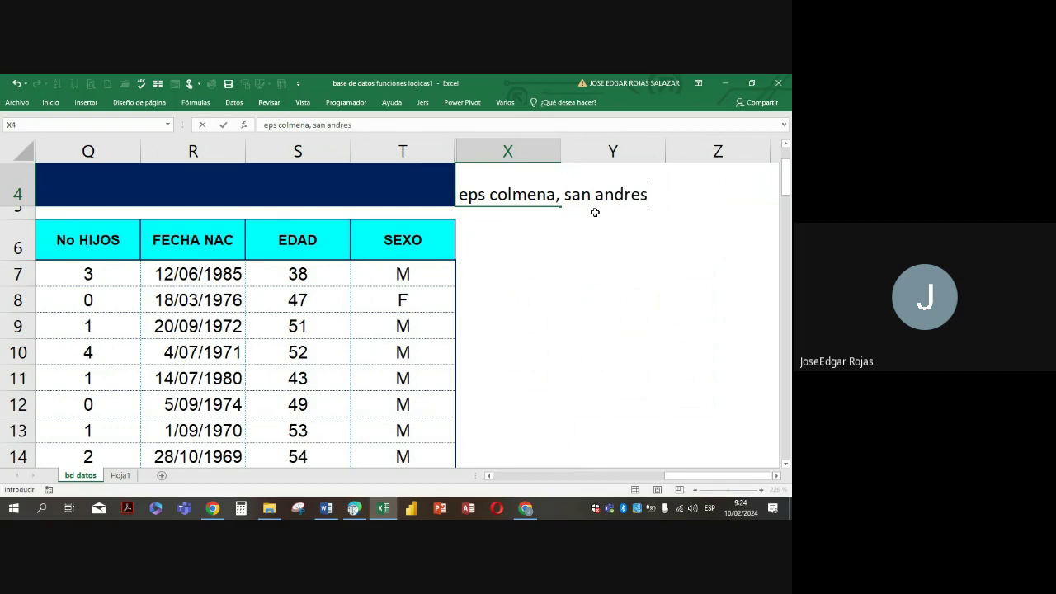
Add the lines 'iss, lago calima a los' and 'sancocho pance', then commit X4
{"action": "key", "text": "alt+Return"}
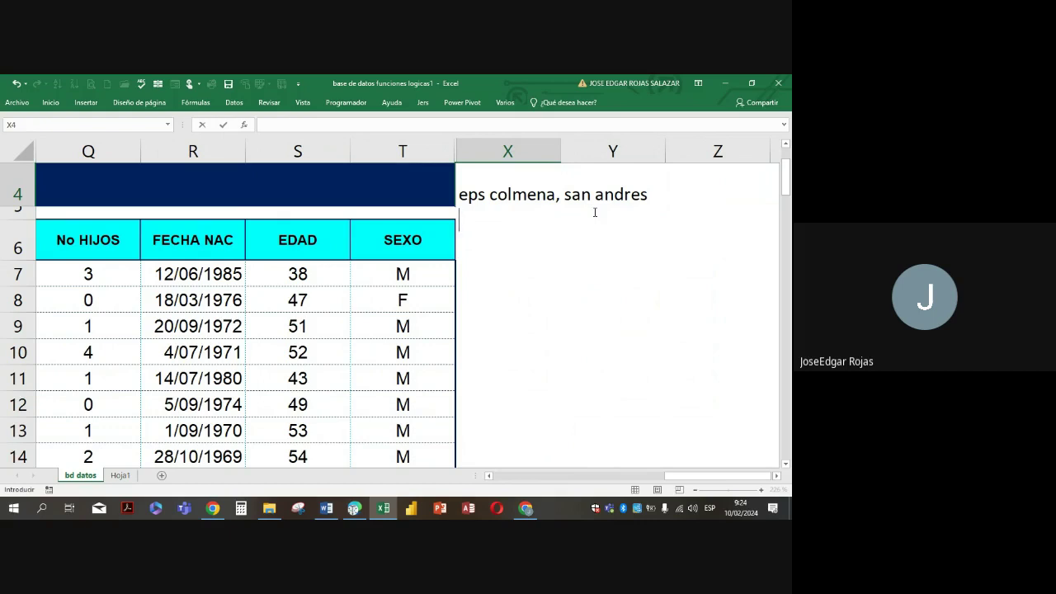
{"action": "type", "text": "iss"}
{"action": "type", "text": ", lago calim"}
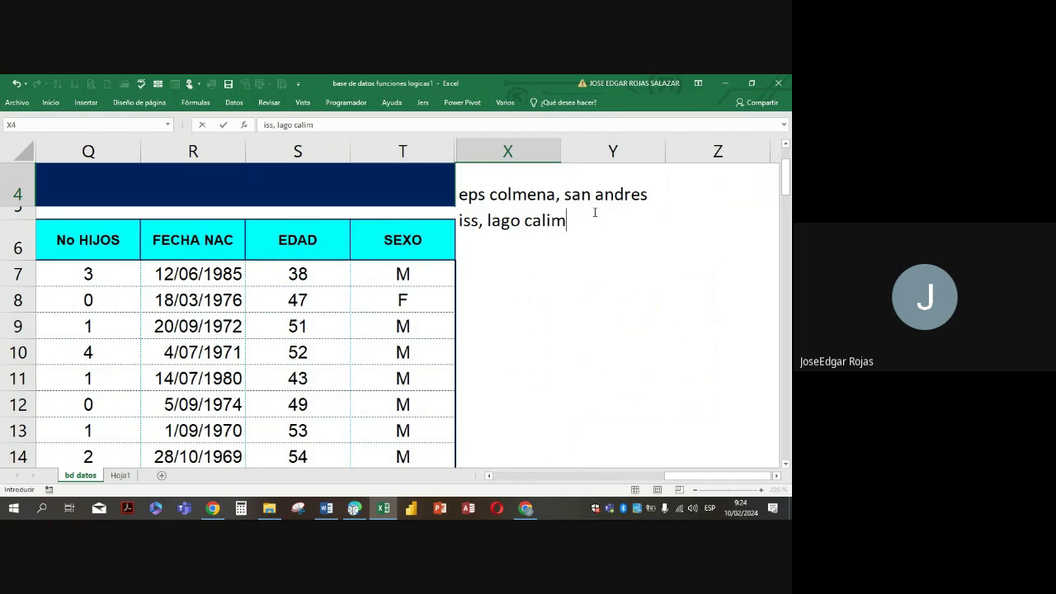
{"action": "type", "text": "a a los"}
{"action": "key", "text": "alt+Return"}
{"action": "type", "text": "sanc"}
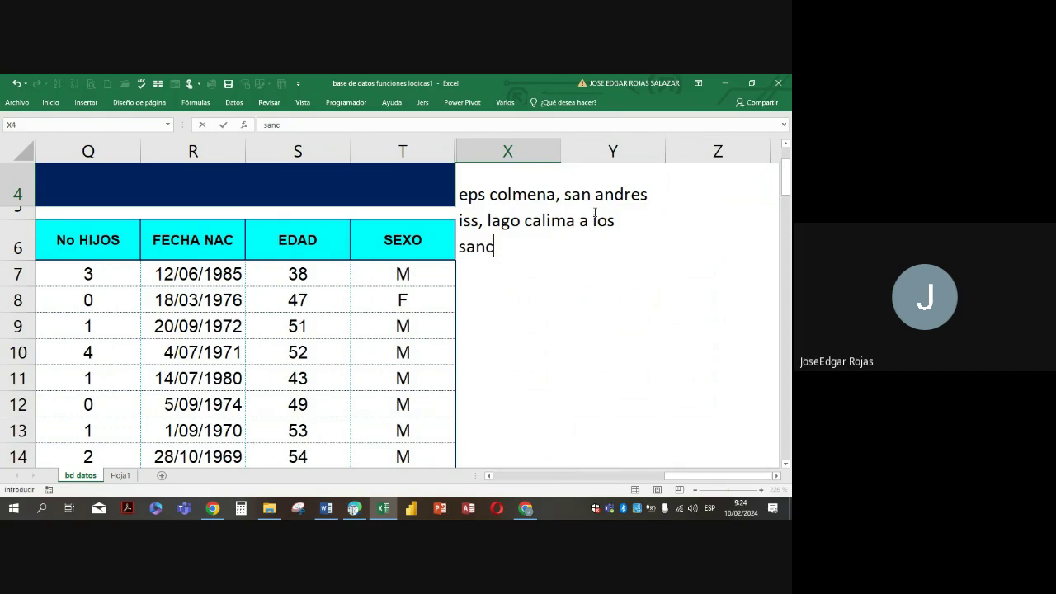
{"action": "type", "text": "ocho trifa"}
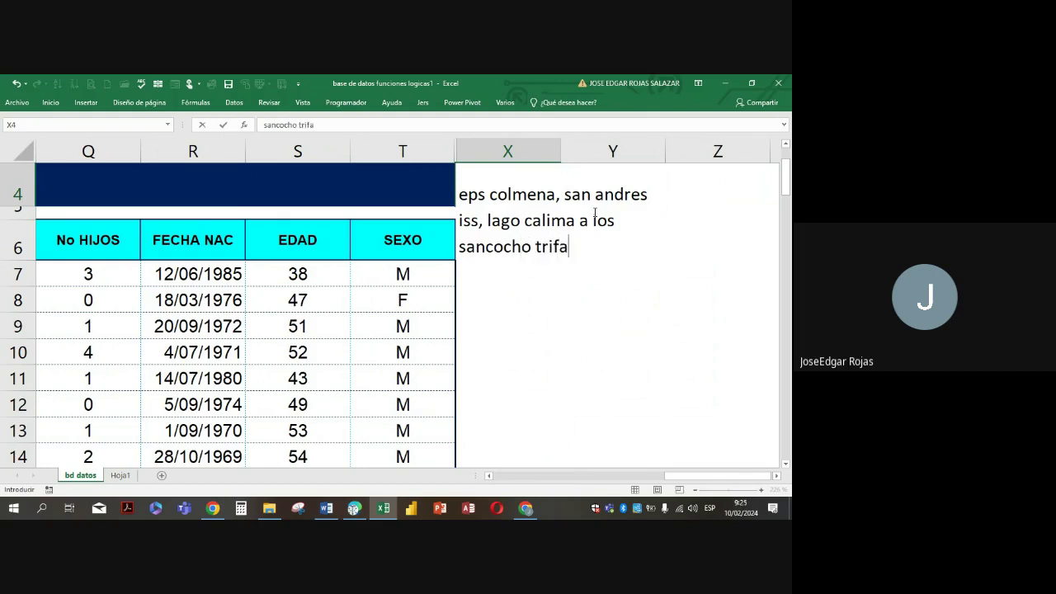
{"action": "key", "text": "BackSpace"}
{"action": "key", "text": "BackSpace"}
{"action": "key", "text": "BackSpace"}
{"action": "key", "text": "BackSpace"}
{"action": "key", "text": "BackSpace"}
{"action": "type", "text": "pance"}
{"action": "key", "text": "Return"}
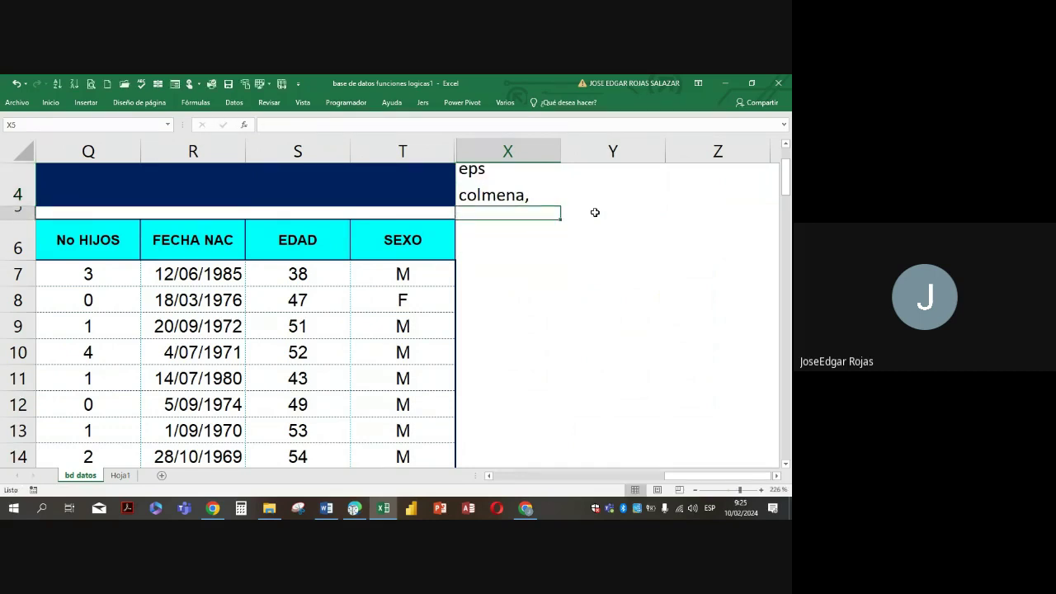
Drag column X's border wider so the X4 EPS note wraps over fewer lines
{"action": "left_click", "coordinate": [483, 179]}
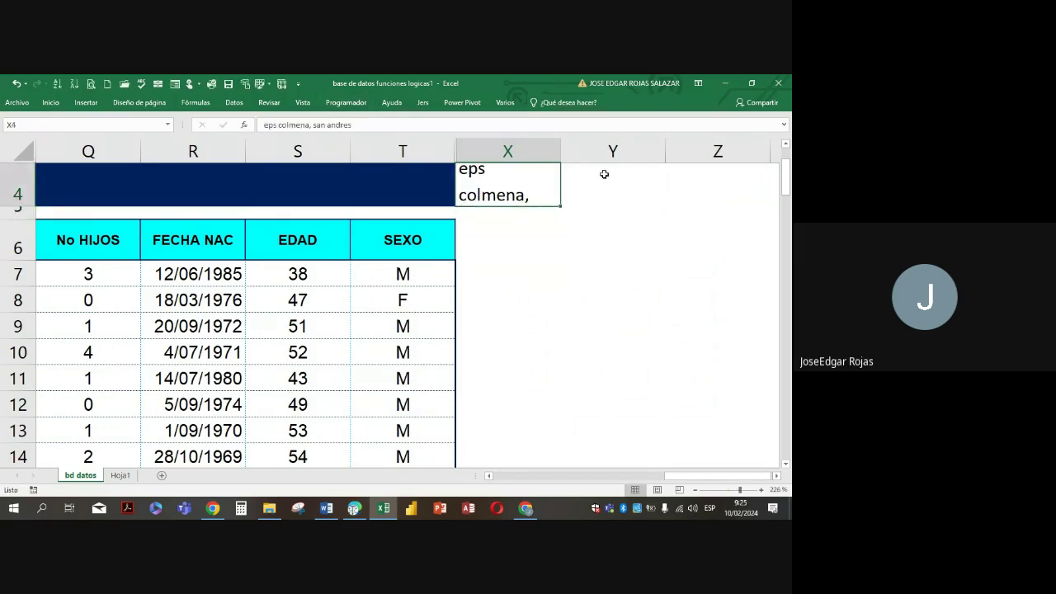
{"action": "left_click_drag", "start_coordinate": [560, 145], "coordinate": [643, 145]}
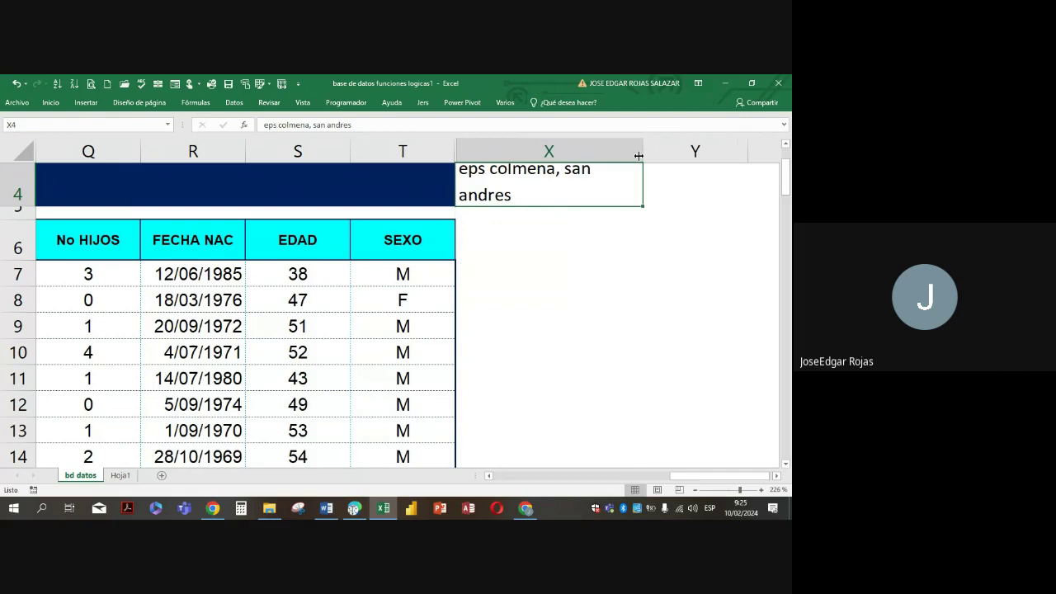
{"action": "left_click", "coordinate": [521, 240]}
{"action": "type", "text": "ac"}
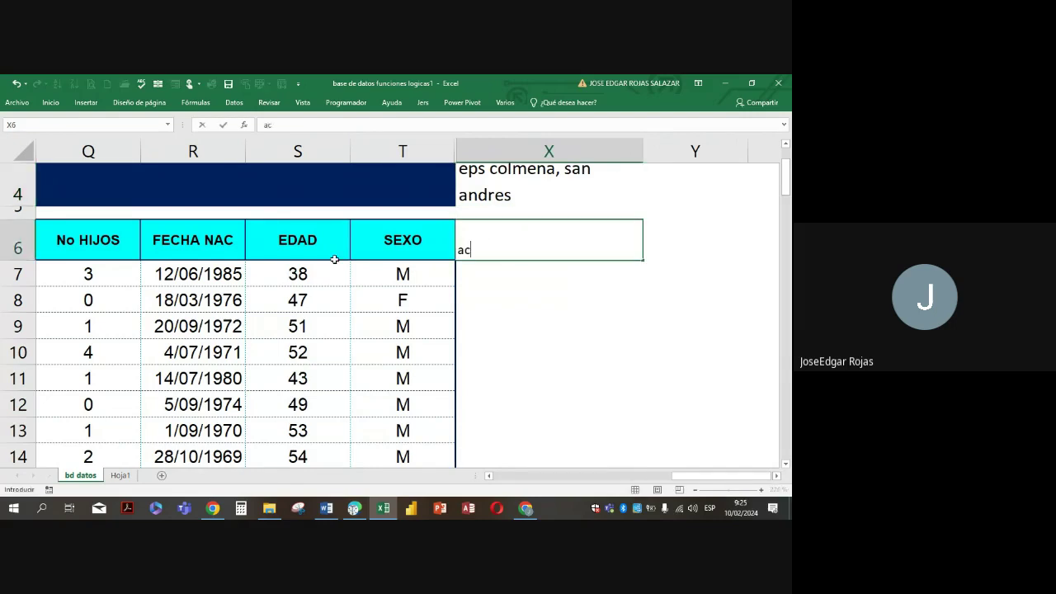
Copy the SEXO header cell T6 and paste it into X6
{"action": "left_click", "coordinate": [399, 240]}
{"action": "key", "text": "ctrl+c"}
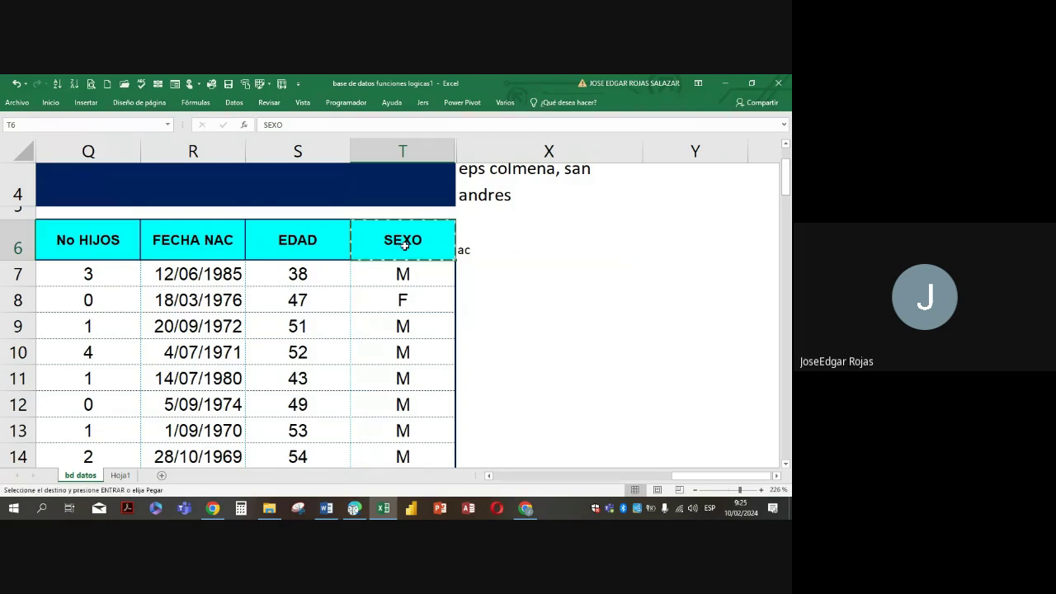
{"action": "left_click", "coordinate": [483, 253]}
{"action": "key", "text": "ctrl+v"}
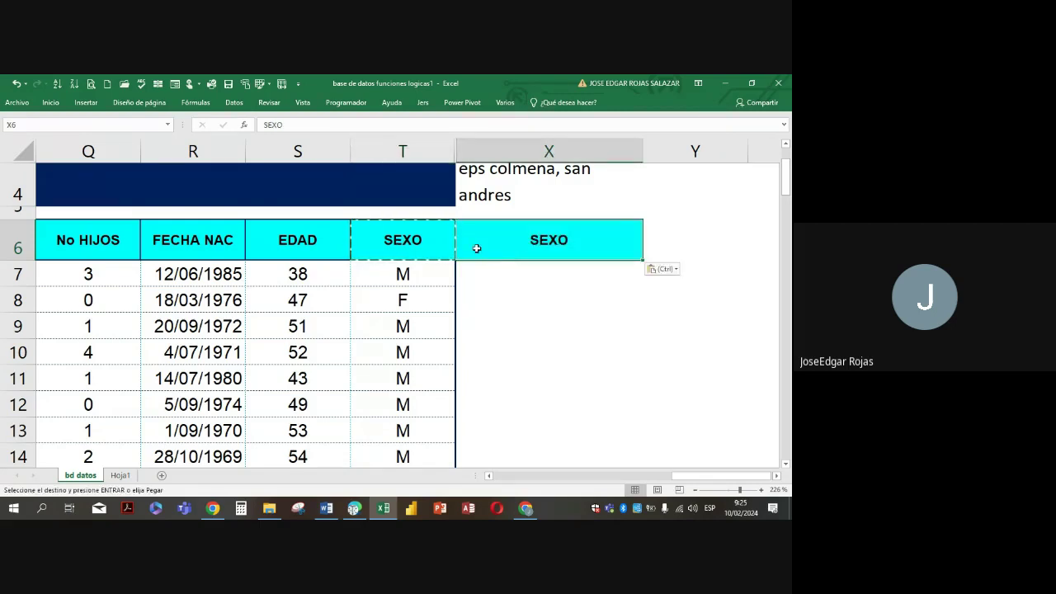
Overwrite X6 with the header text ACTIVIDAD LUDICA and commit it
{"action": "type", "text": "ac"}
{"action": "key", "text": "BackSpace"}
{"action": "key", "text": "BackSpace"}
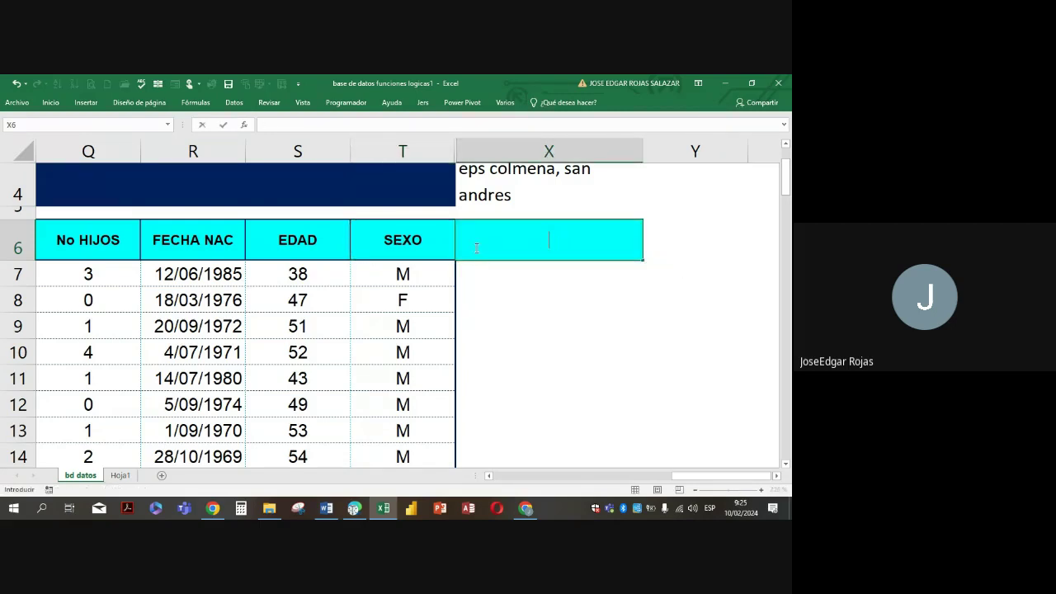
{"action": "type", "text": "ACTIVIDA"}
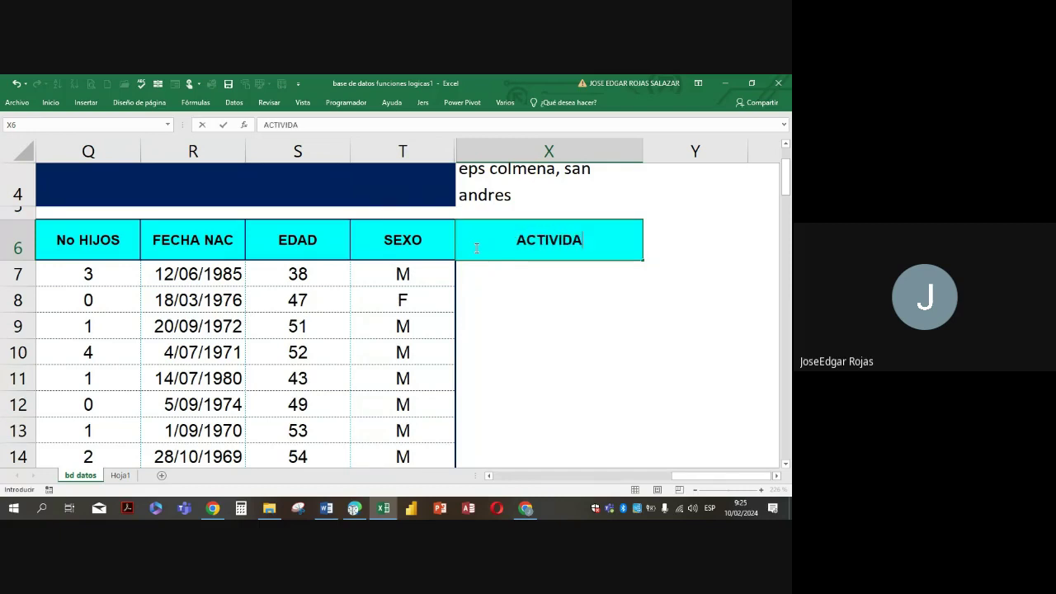
{"action": "type", "text": "D "}
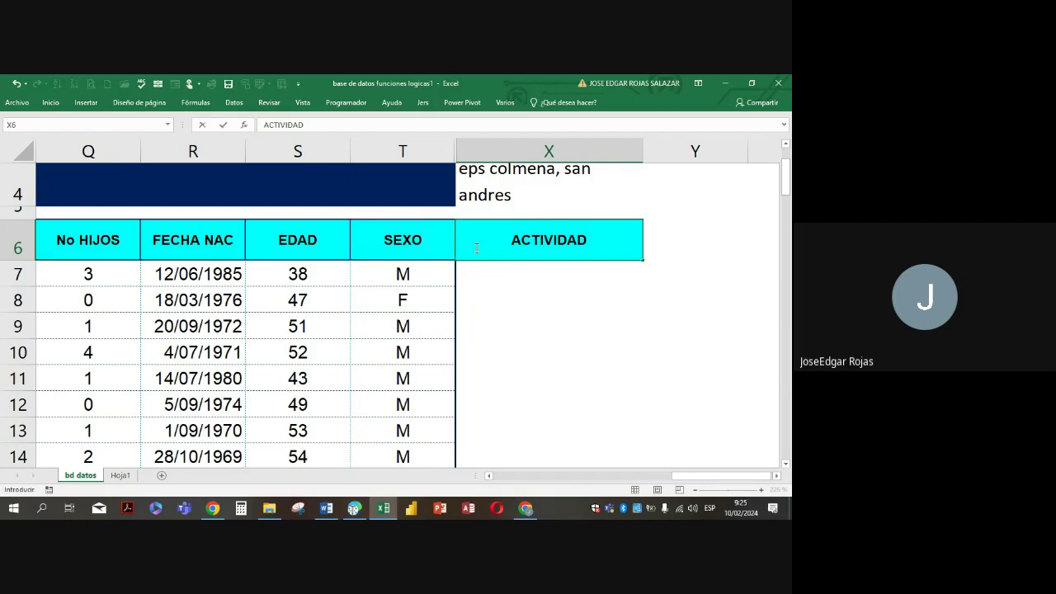
{"action": "type", "text": "LUDICA"}
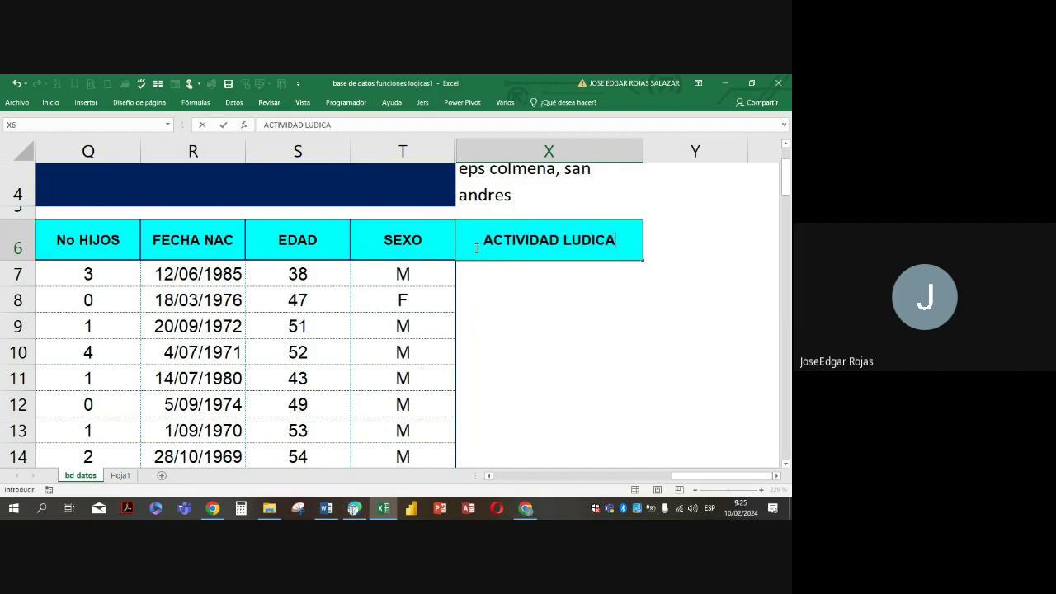
{"action": "key", "text": "Return"}
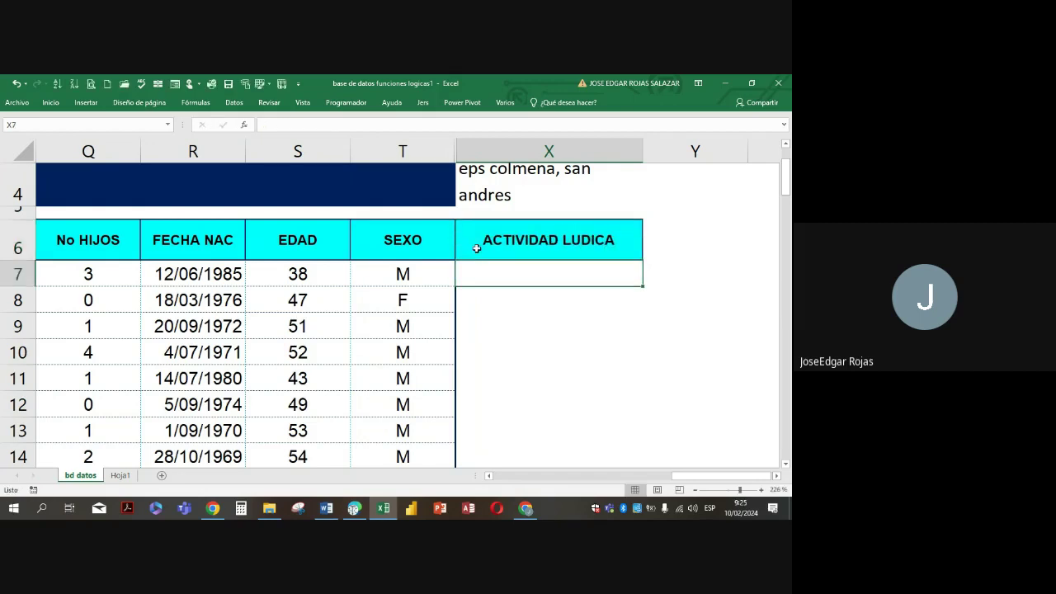
Decrease the font size of the note in X4 by two steps
{"action": "left_click", "coordinate": [516, 170]}
{"action": "left_click", "coordinate": [55, 105]}
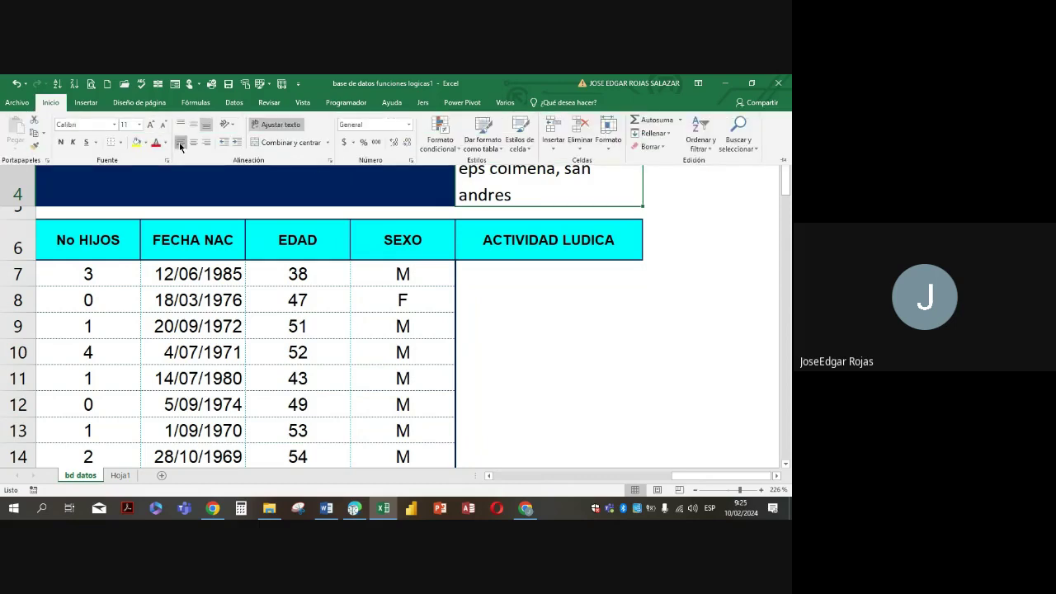
{"action": "left_click", "coordinate": [162, 125]}
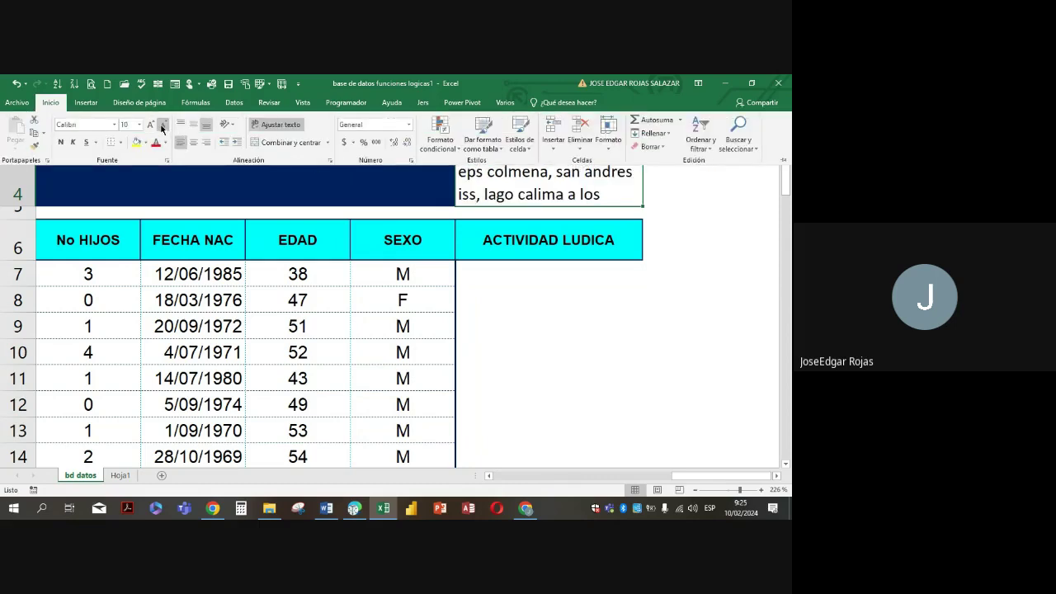
{"action": "left_click", "coordinate": [162, 125]}
{"action": "left_click", "coordinate": [661, 270]}
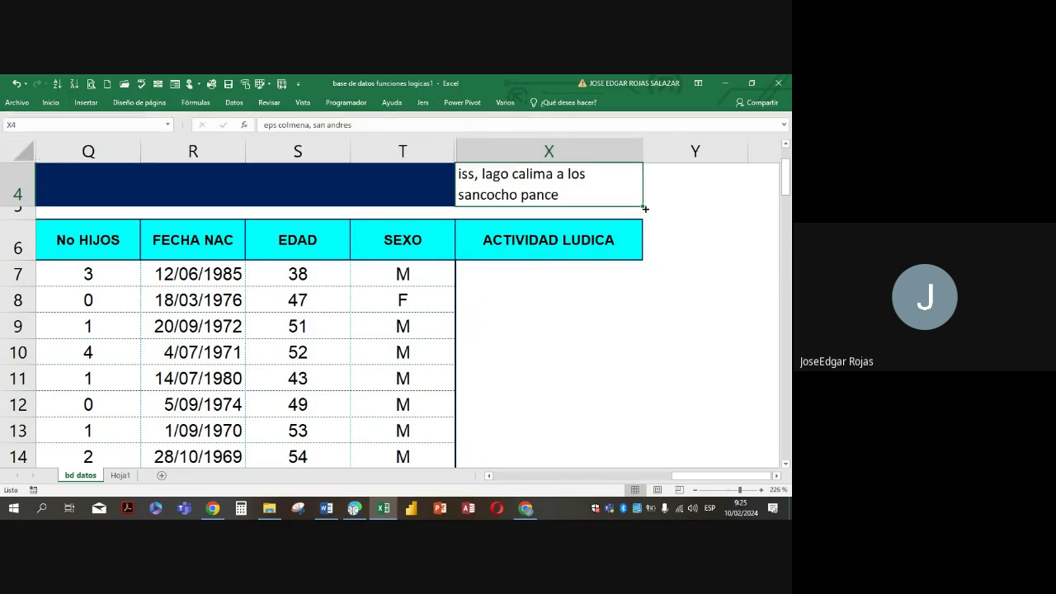
Widen column X, bring the X4 note to font size 8, and heighten row 4 to fit three lines
{"action": "left_click_drag", "start_coordinate": [644, 157], "coordinate": [694, 156]}
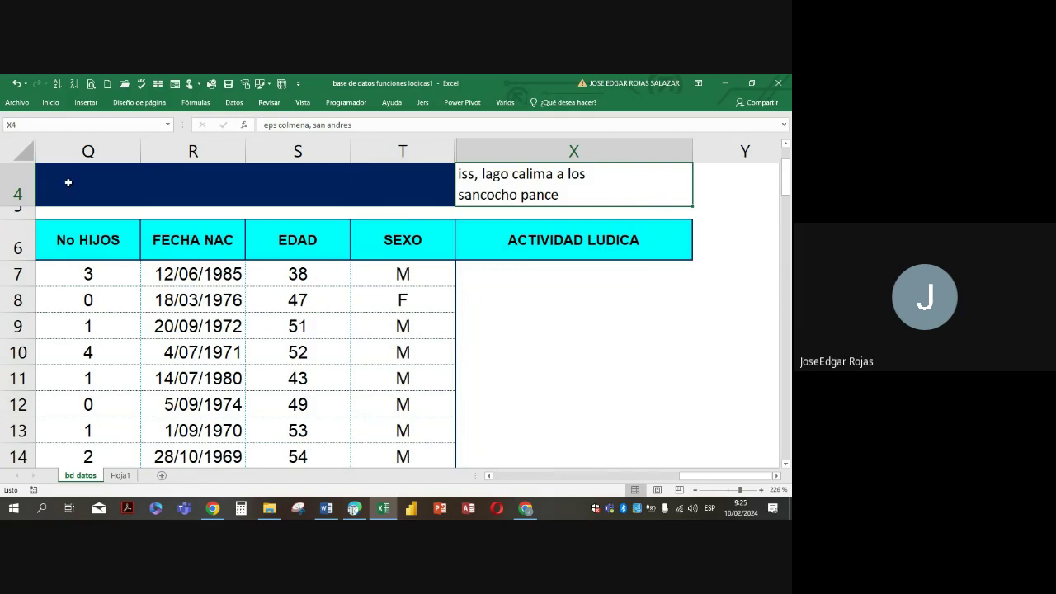
{"action": "left_click_drag", "start_coordinate": [15, 204], "coordinate": [16, 217]}
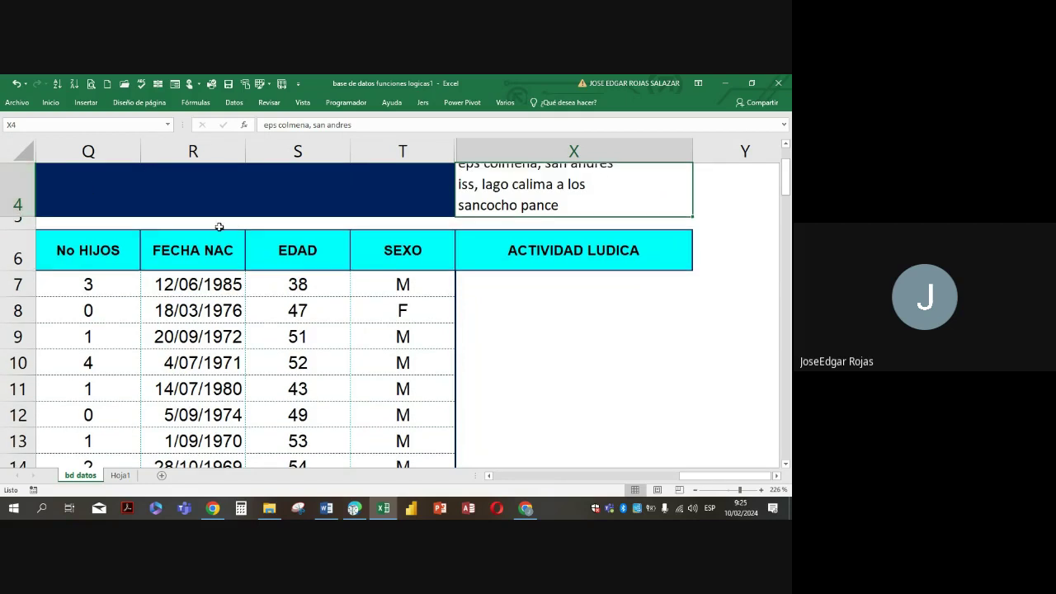
{"action": "left_click", "coordinate": [54, 106]}
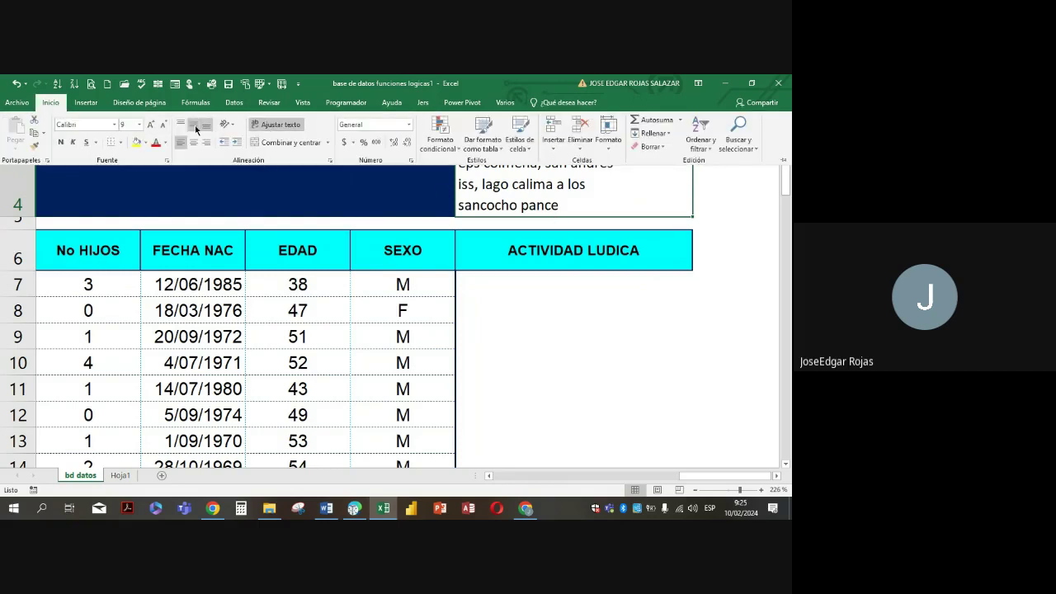
{"action": "left_click", "coordinate": [165, 125]}
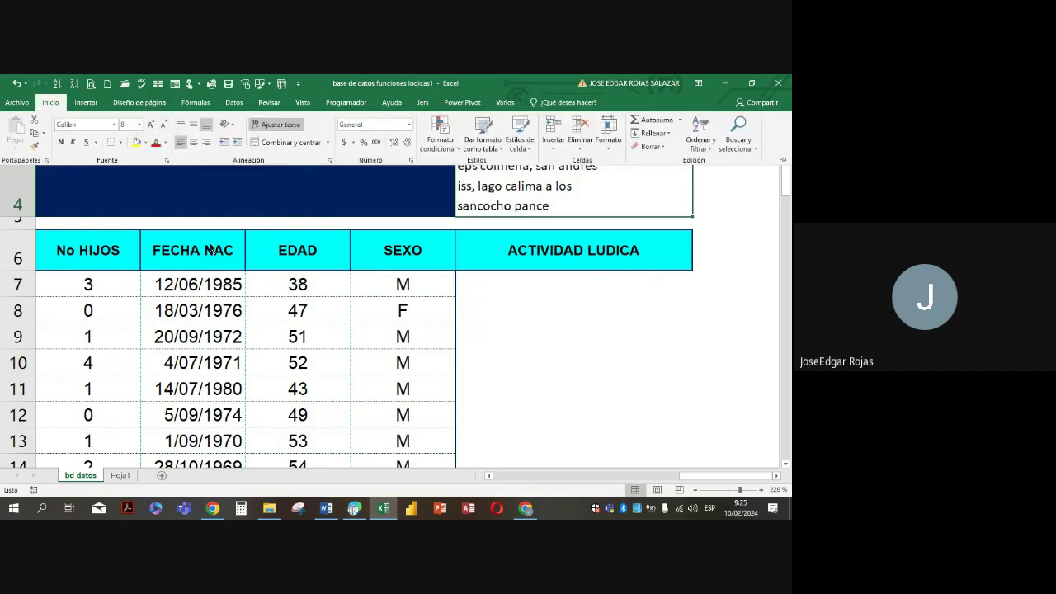
{"action": "left_click", "coordinate": [25, 215]}
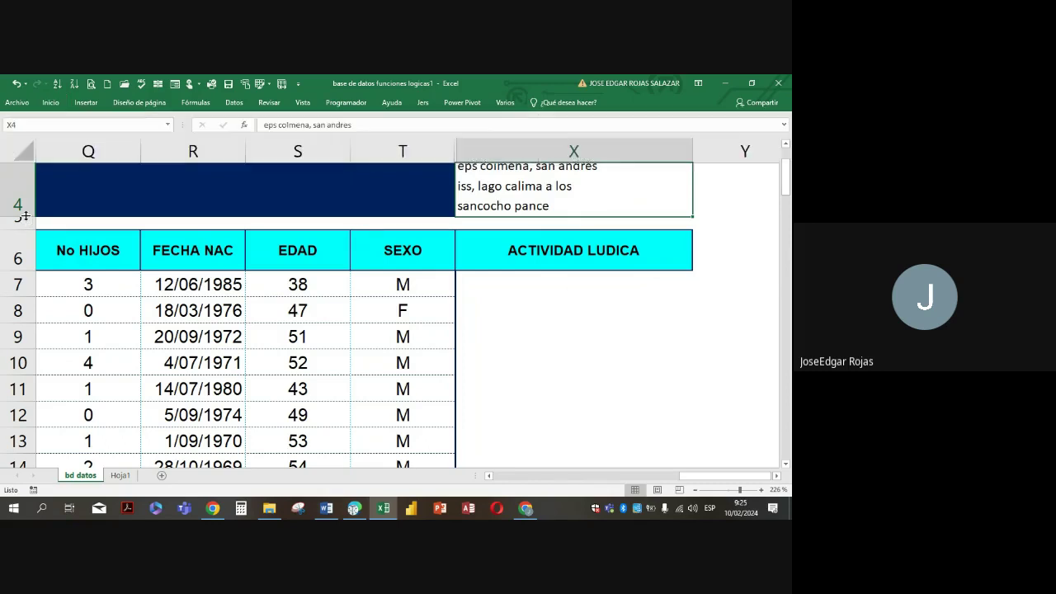
{"action": "left_click_drag", "start_coordinate": [25, 215], "coordinate": [25, 233]}
{"action": "left_click", "coordinate": [528, 268]}
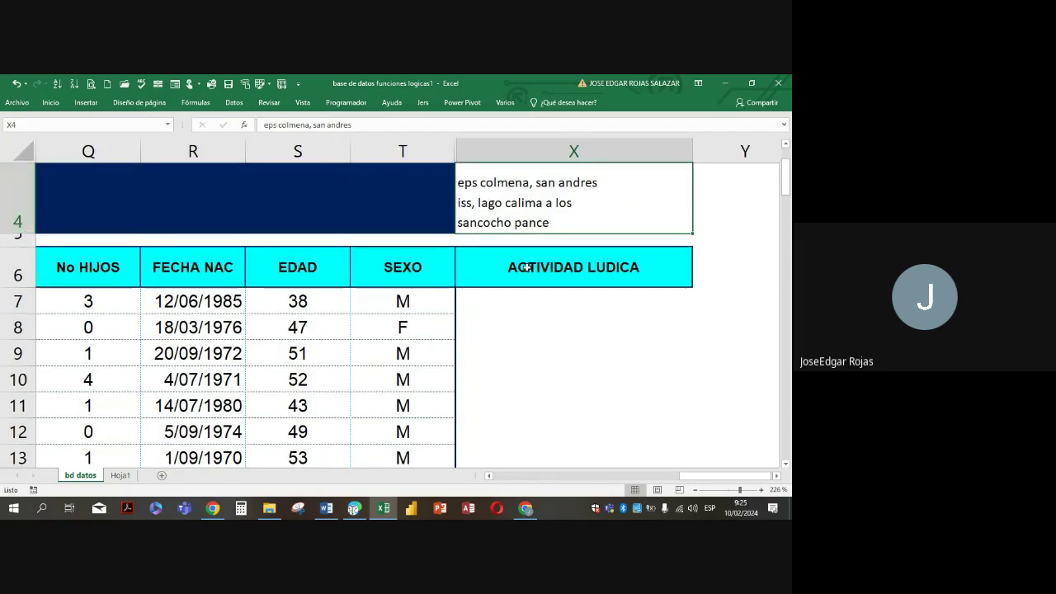
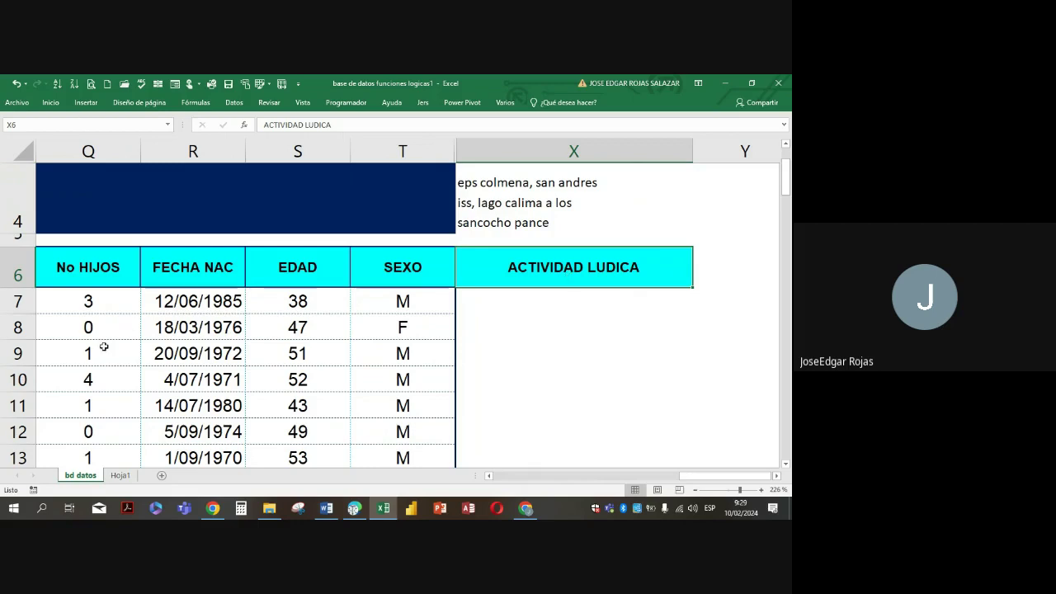
Start an =SI( formula in cell X7 under ACTIVIDAD LUDICA
{"action": "left_click", "coordinate": [504, 302]}
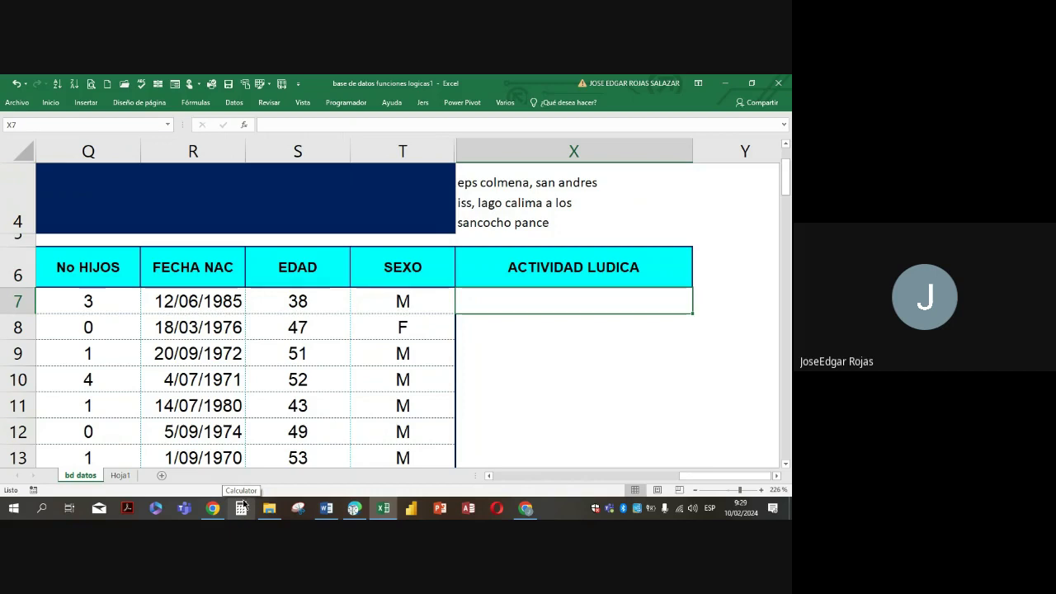
{"action": "type", "text": "=SI("}
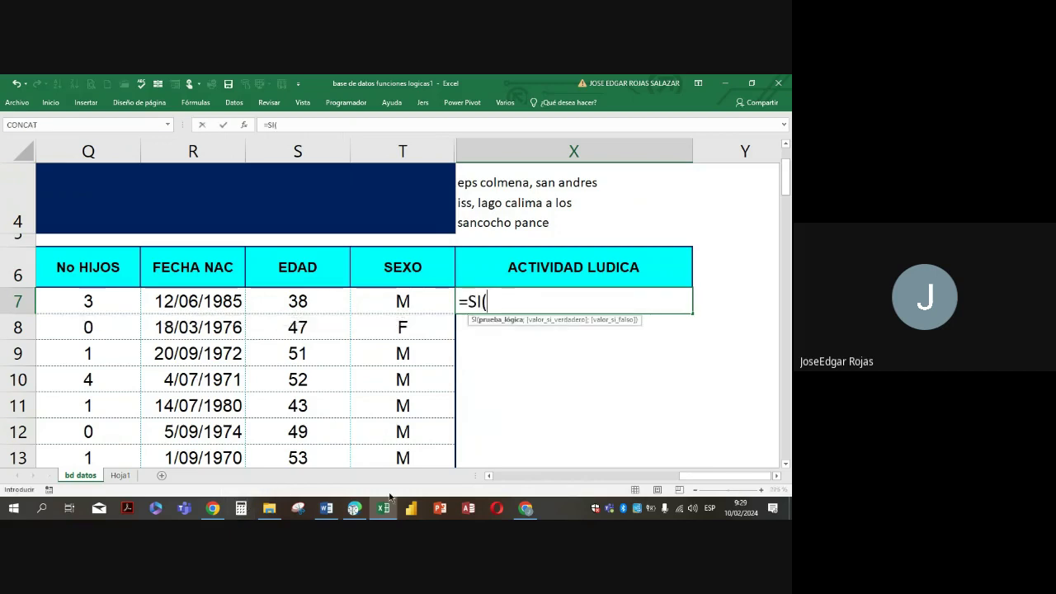
{"action": "left_click", "coordinate": [488, 476]}
{"action": "left_click", "coordinate": [488, 476]}
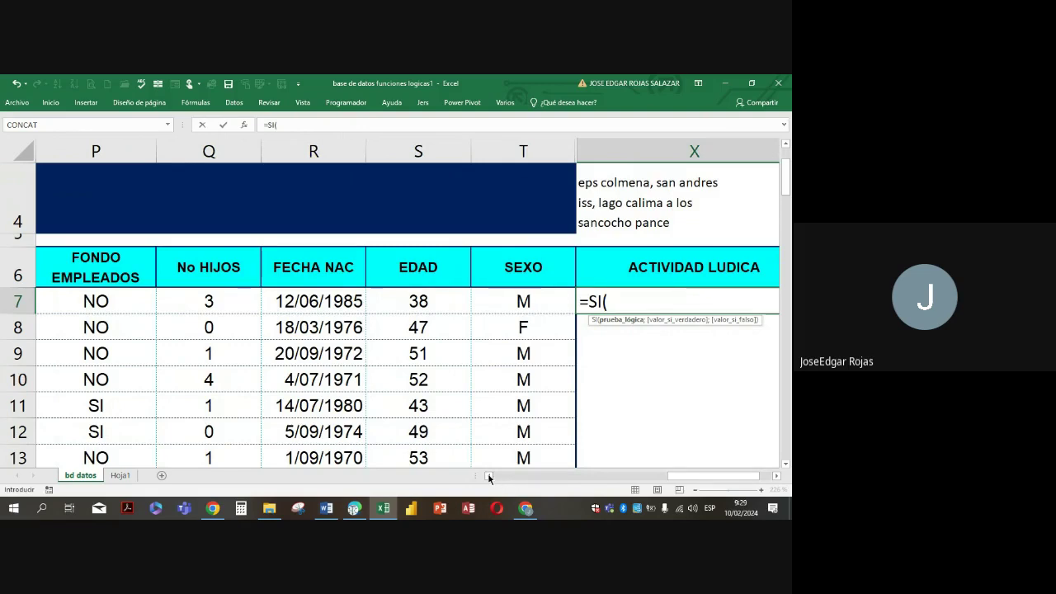
{"action": "left_click", "coordinate": [490, 477]}
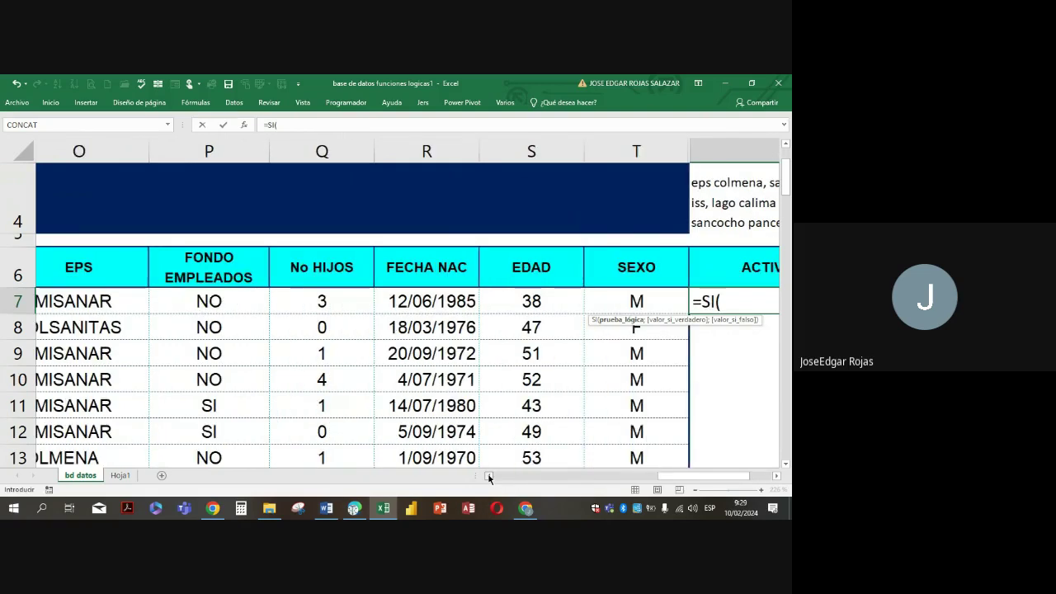
{"action": "left_click", "coordinate": [489, 477]}
{"action": "left_click", "coordinate": [489, 477]}
{"action": "scroll", "coordinate": [349, 417], "scroll_direction": "down", "scroll_amount": 2}
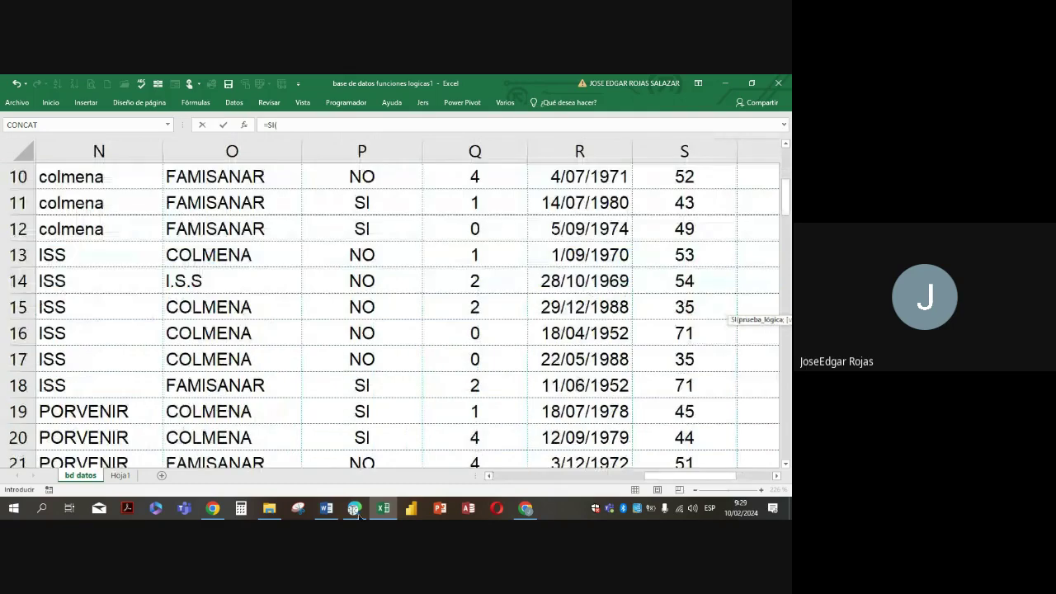
Add the test $O$15="COLMENA and begin an inner SI( after it
{"action": "left_click", "coordinate": [221, 307]}
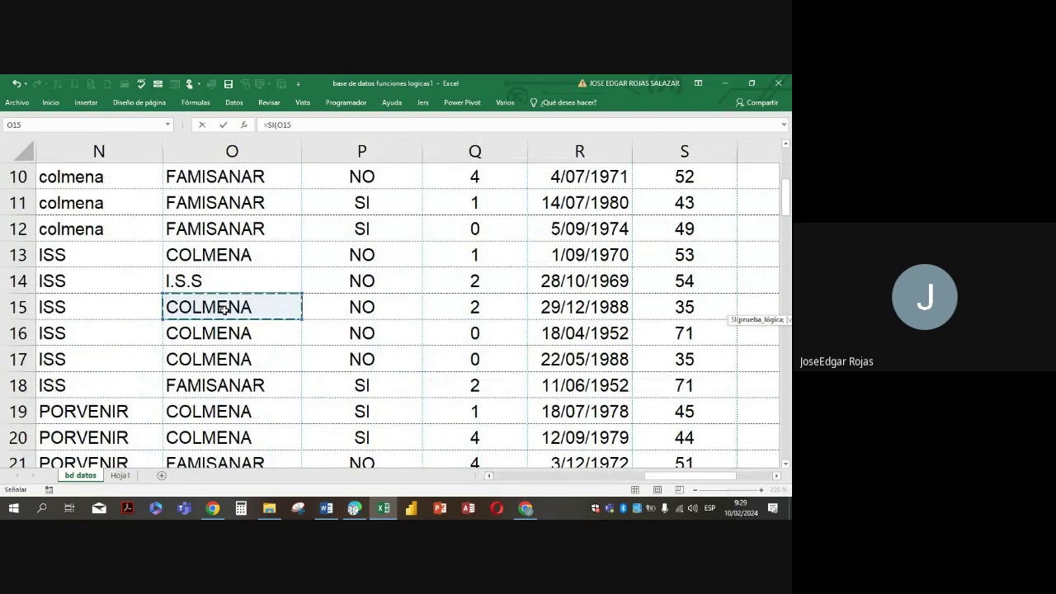
{"action": "key", "text": "F4"}
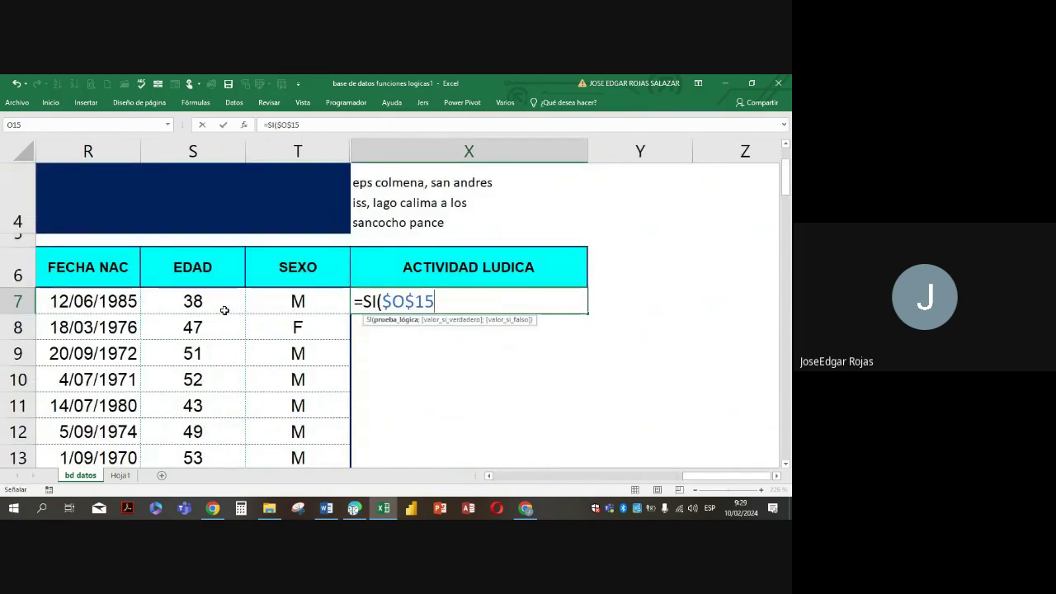
{"action": "type", "text": "=\"COLM"}
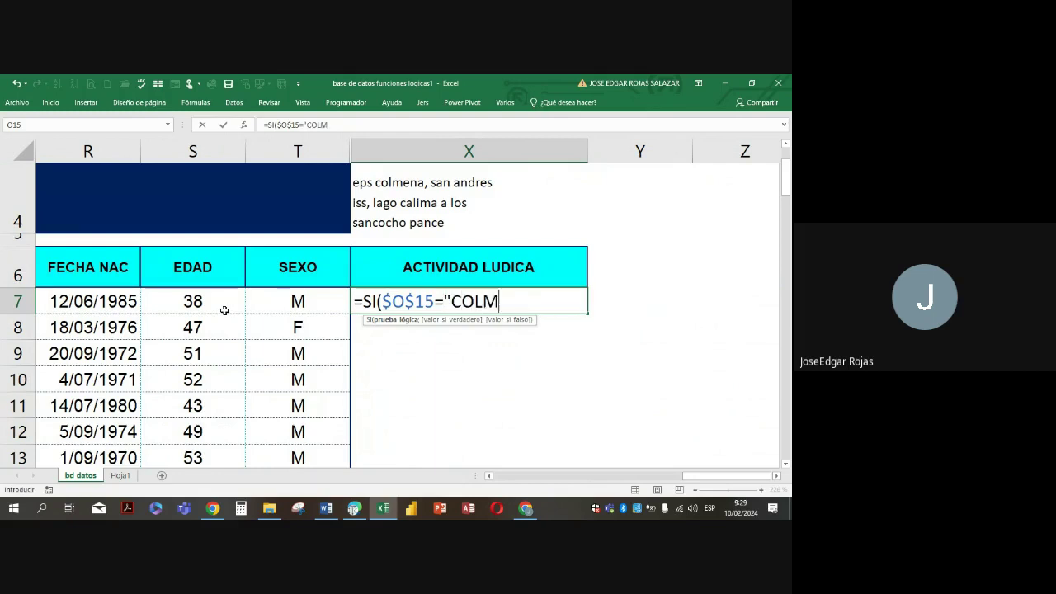
{"action": "type", "text": "ENA;"}
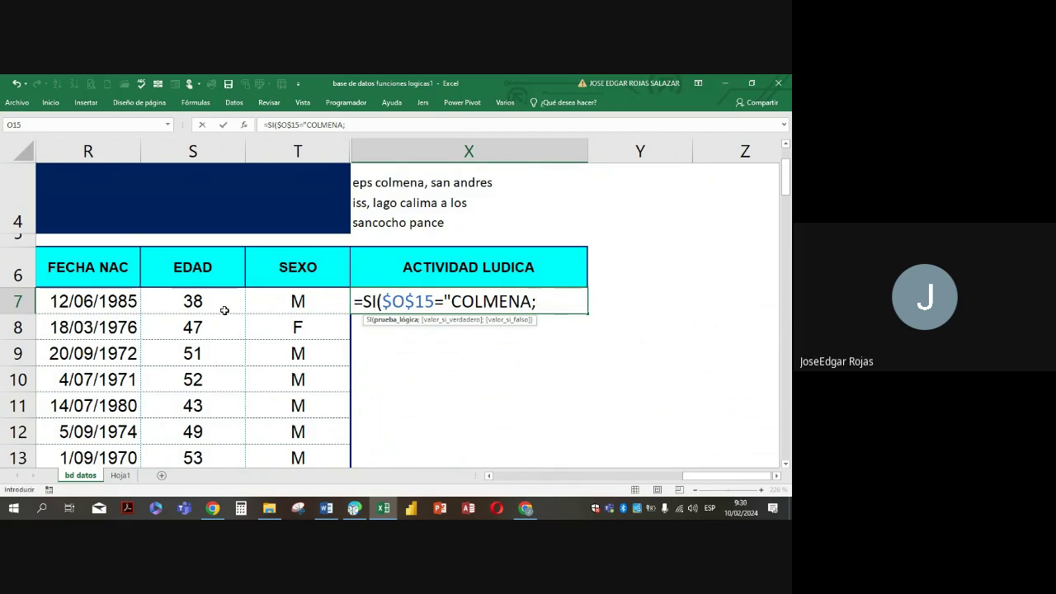
{"action": "type", "text": "SI("}
{"action": "left_click", "coordinate": [528, 302]}
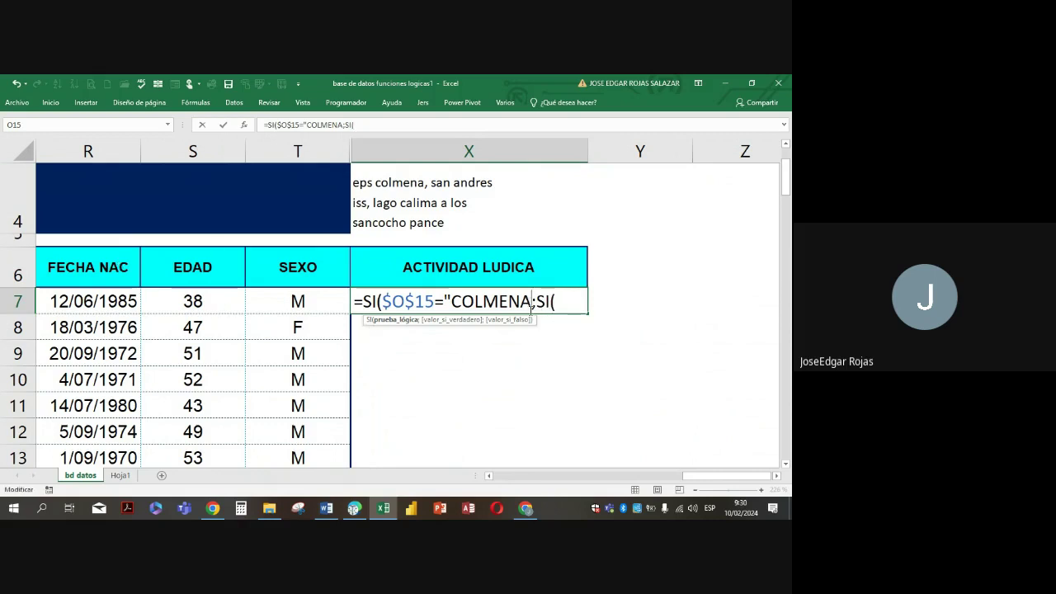
Close the COLMENA quote and add a second check, $O$53=I.S.S
{"action": "type", "text": "\""}
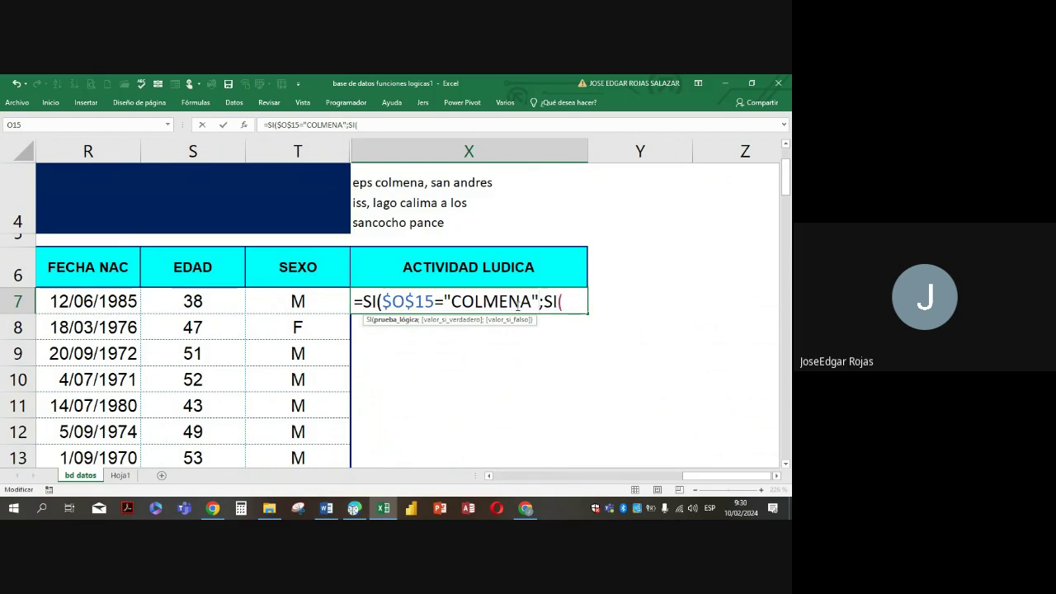
{"action": "left_click", "coordinate": [567, 301]}
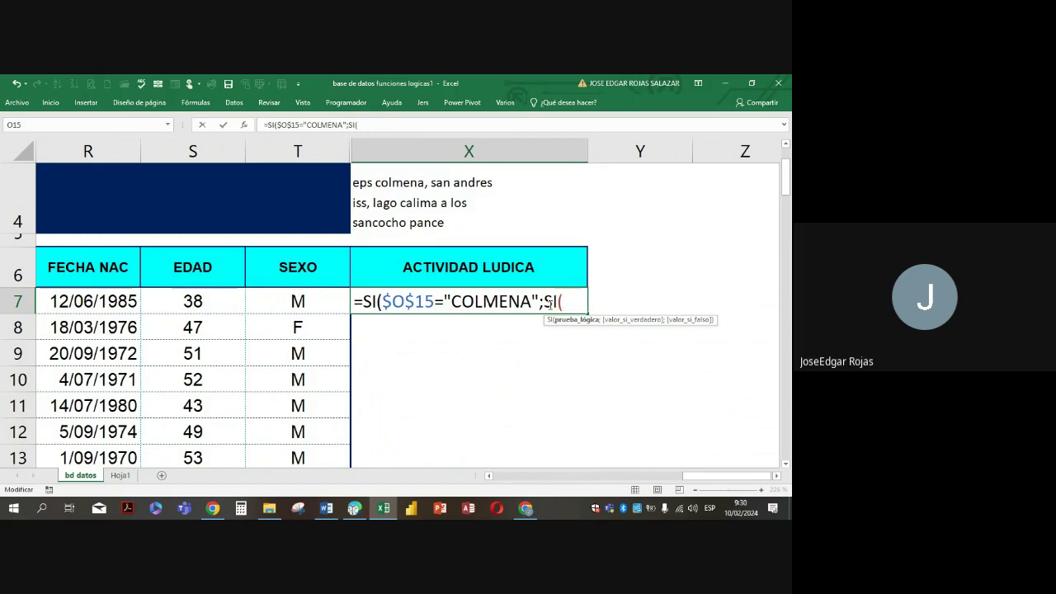
{"action": "left_click", "coordinate": [490, 476]}
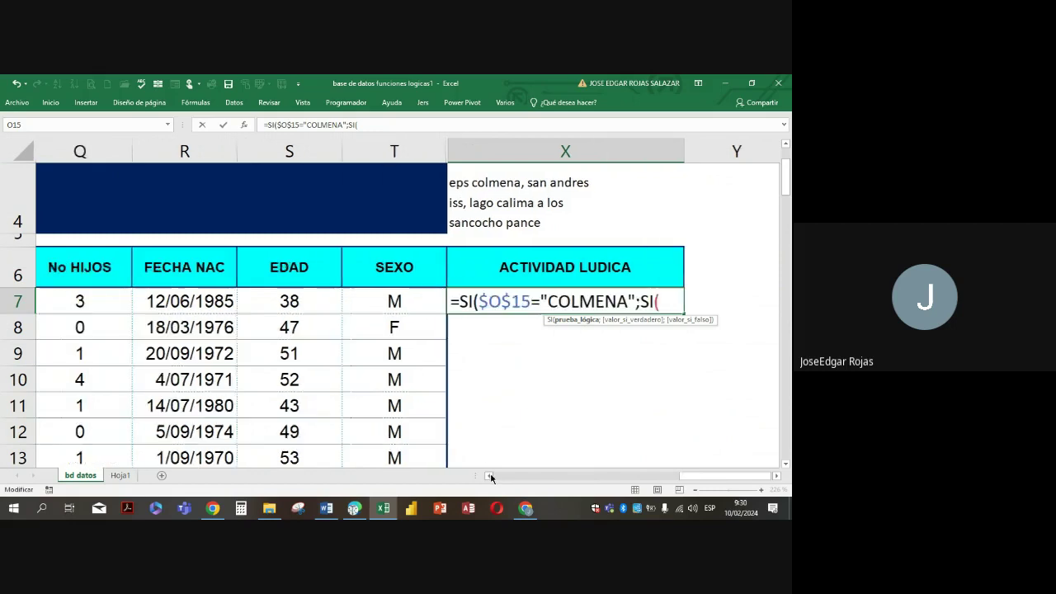
{"action": "left_click", "coordinate": [489, 476]}
{"action": "left_click", "coordinate": [489, 476]}
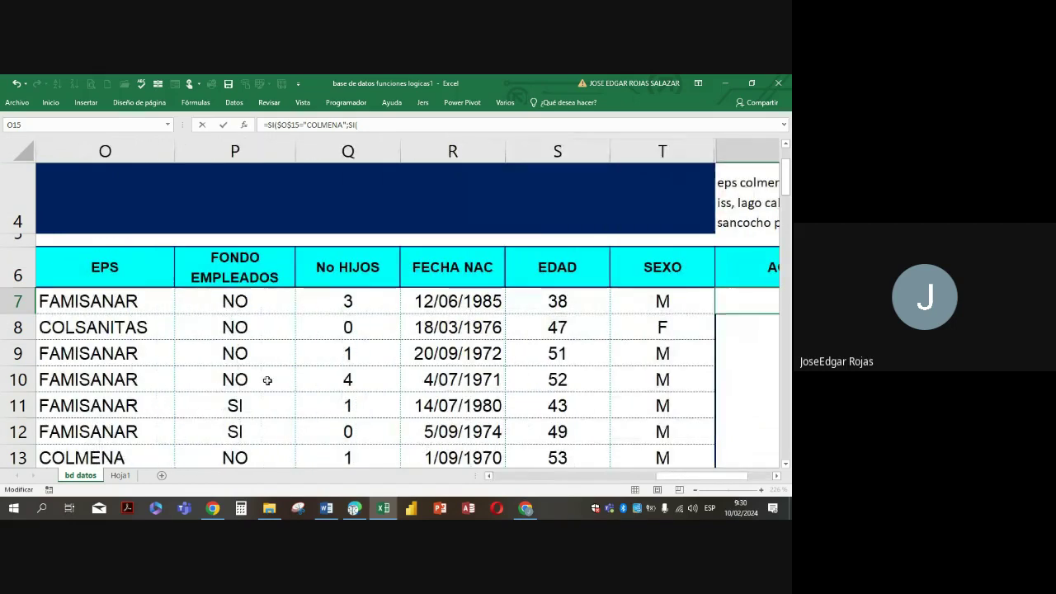
{"action": "scroll", "coordinate": [266, 380], "scroll_direction": "down", "scroll_amount": 7}
{"action": "scroll", "coordinate": [267, 380], "scroll_direction": "down", "scroll_amount": 7}
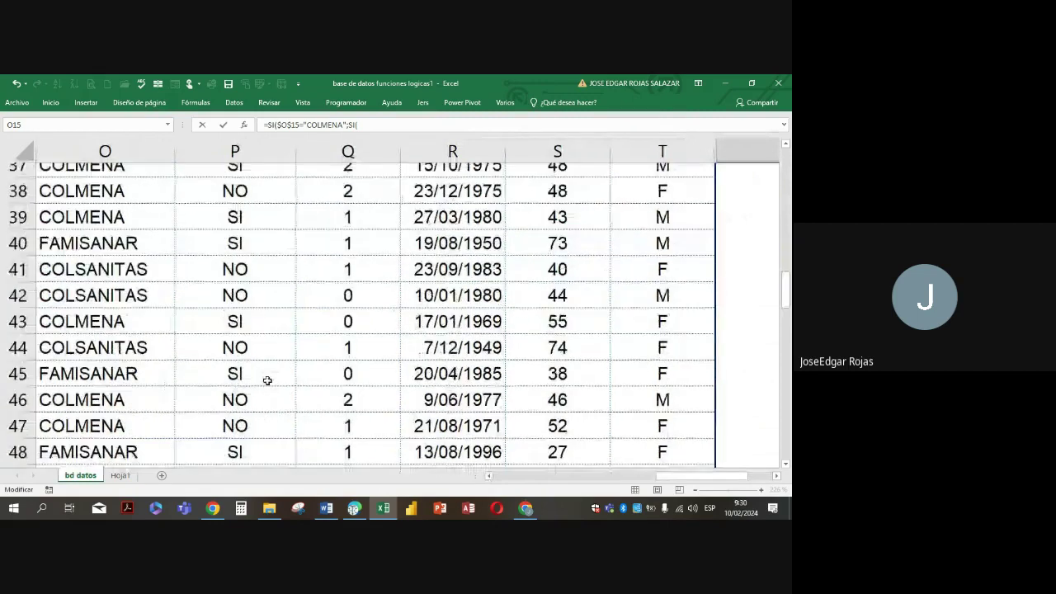
{"action": "left_click", "coordinate": [64, 360]}
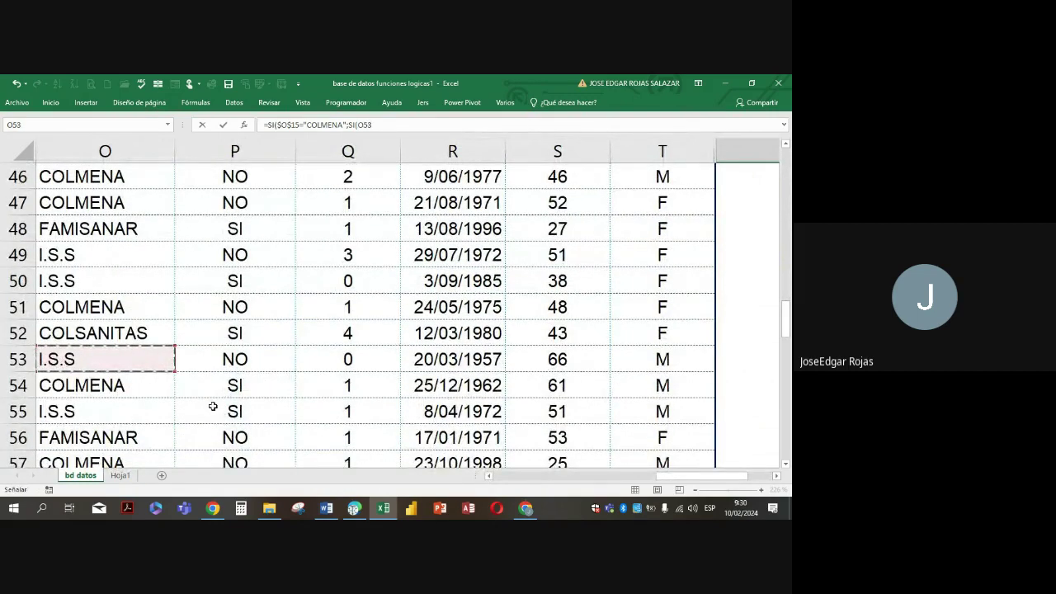
{"action": "key", "text": "F4"}
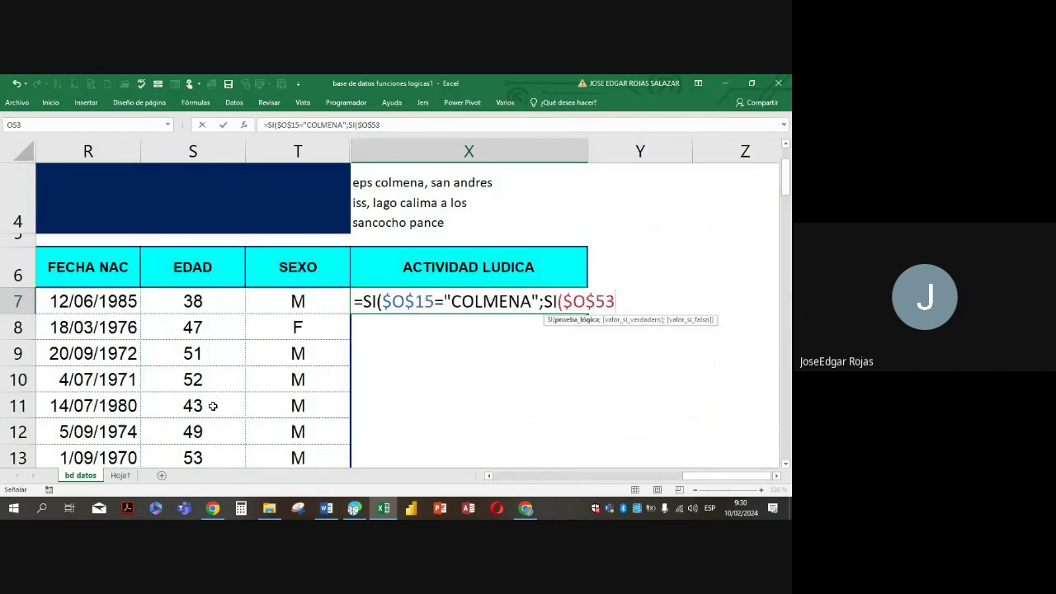
{"action": "type", "text": "="}
{"action": "type", "text": "I."}
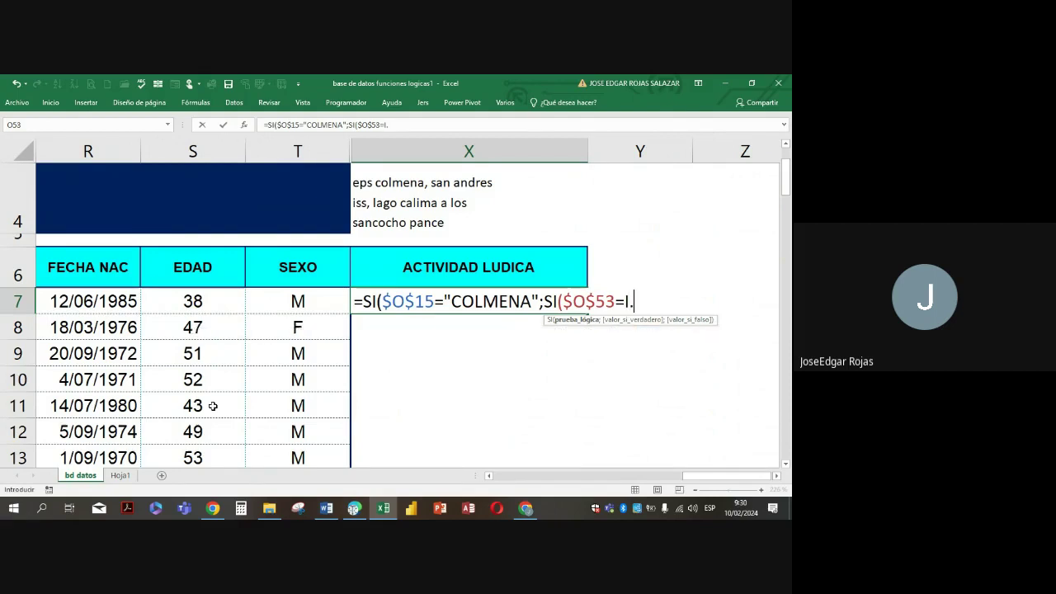
{"action": "type", "text": "S.S"}
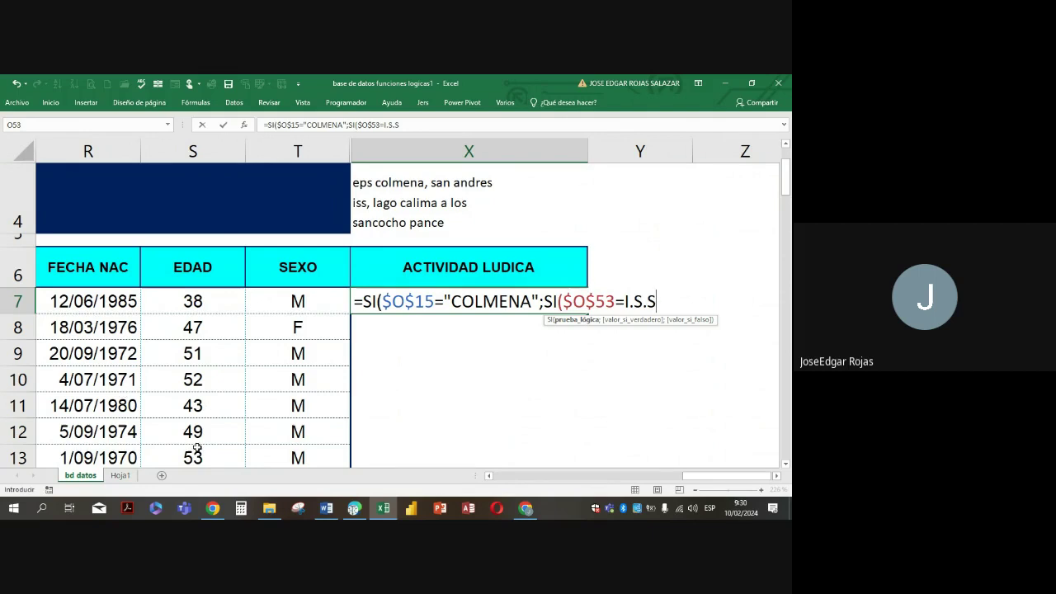
Quote I.S.S and give that check an empty-text "" result
{"action": "left_click", "coordinate": [624, 301]}
{"action": "type", "text": "\""}
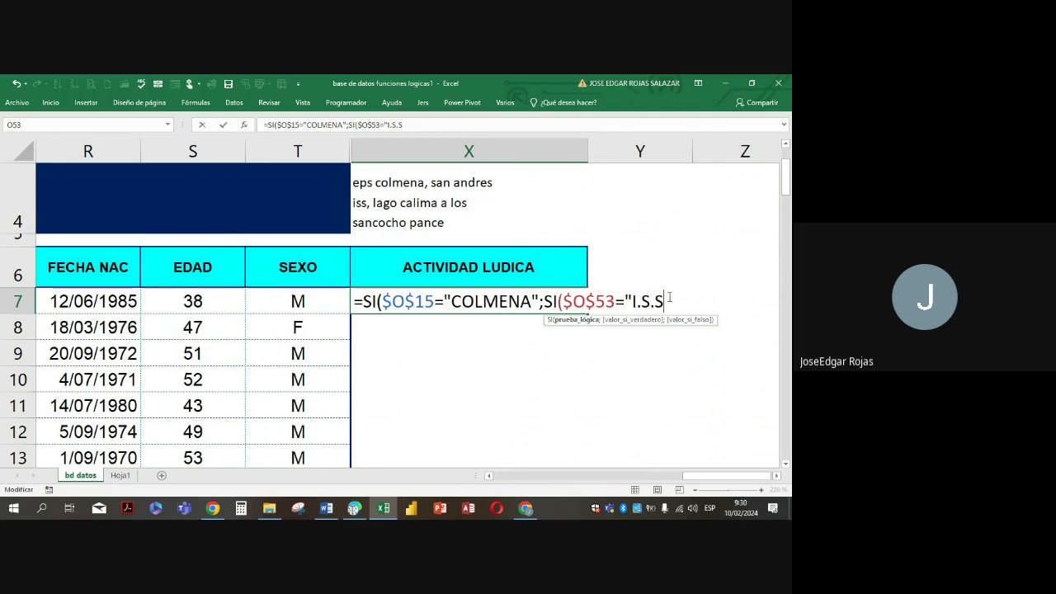
{"action": "type", "text": "\";"}
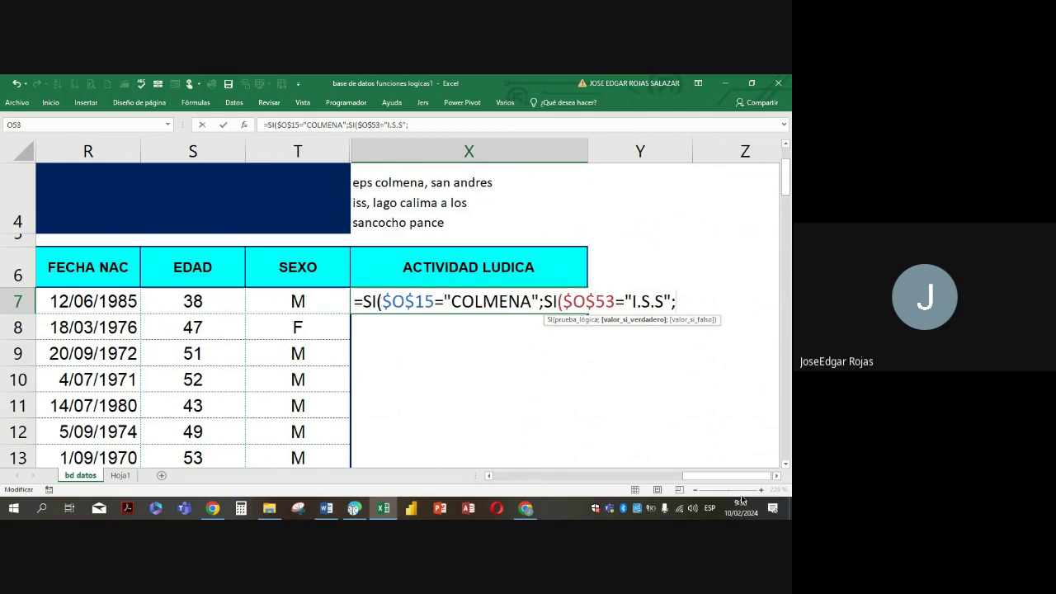
{"action": "type", "text": "\"\""}
{"action": "left_click", "coordinate": [543, 302]}
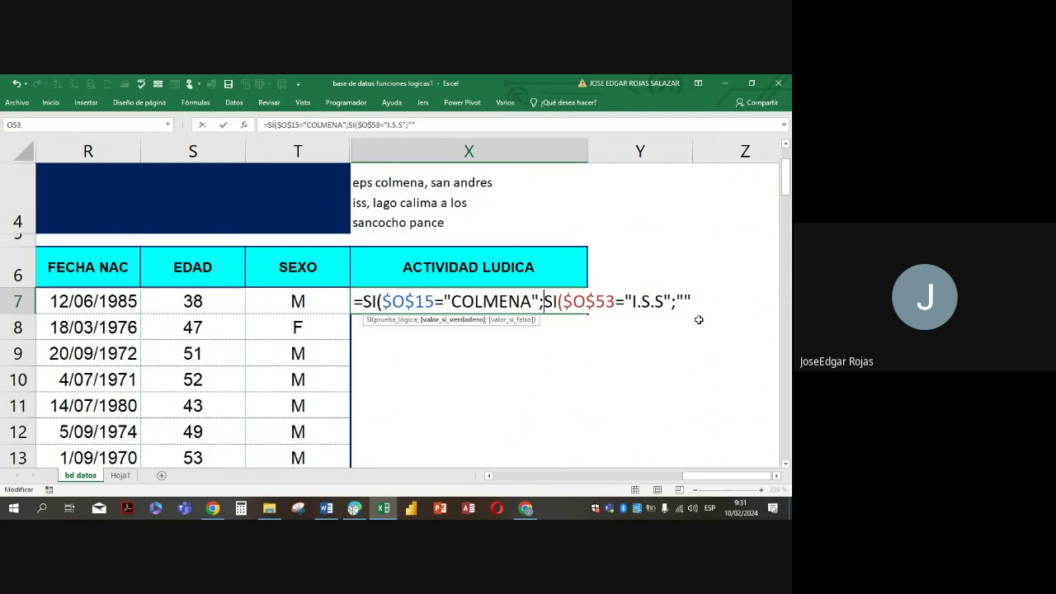
Fill in SAN ANDRES as the COLMENA result, then discard the whole unfinished formula in X7
{"action": "type", "text": "\"\""}
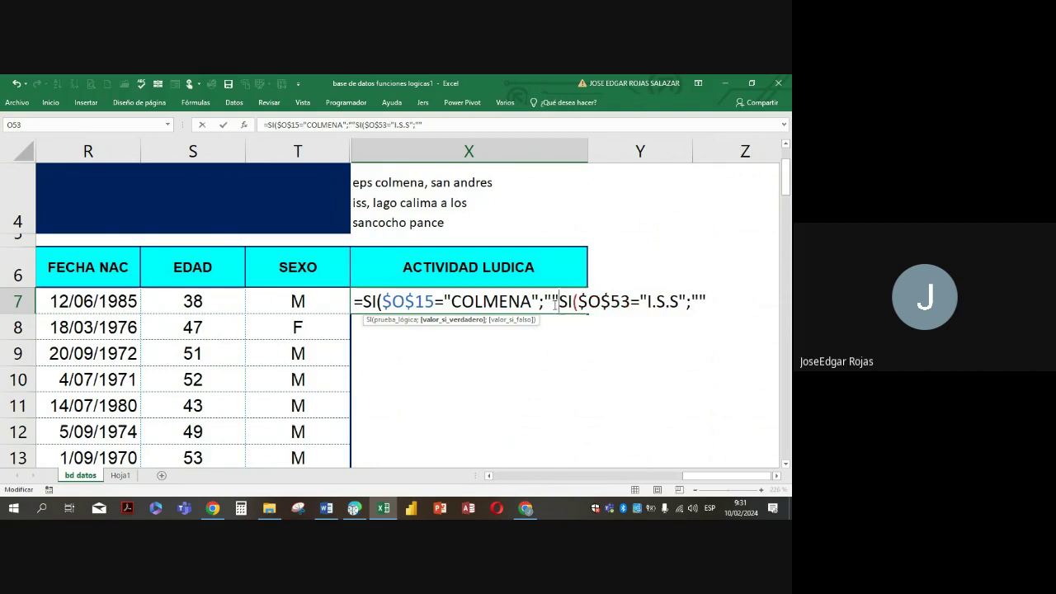
{"action": "key", "text": "Left"}
{"action": "type", "text": "SAN"}
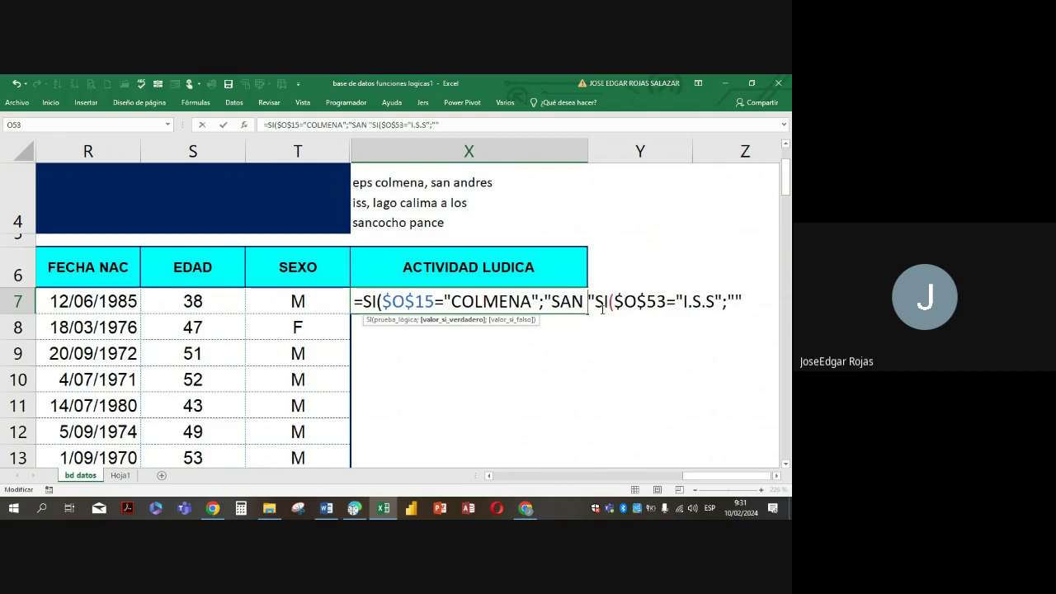
{"action": "type", "text": " AN"}
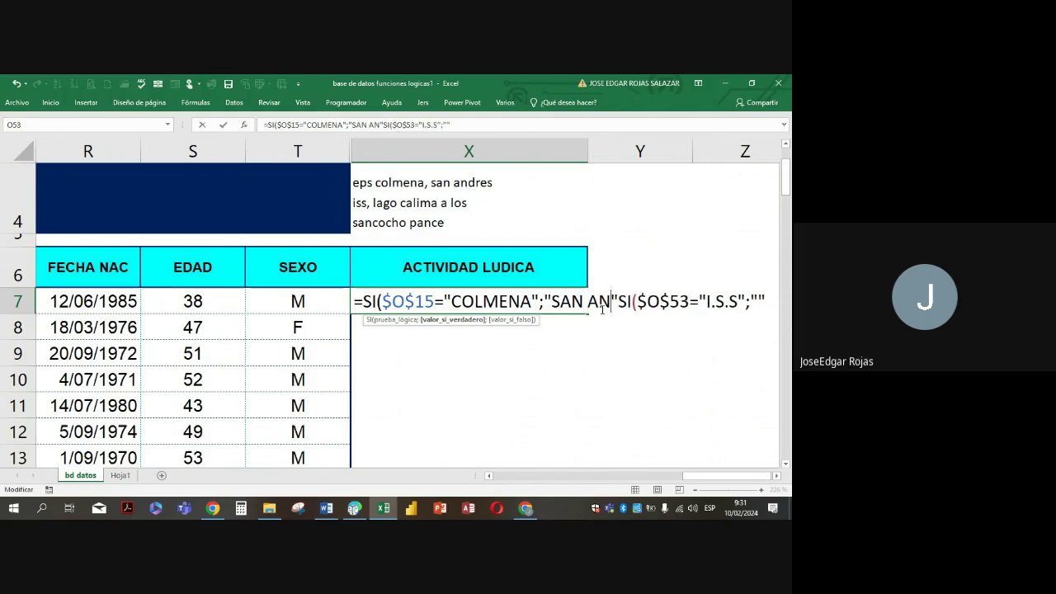
{"action": "type", "text": "DRES"}
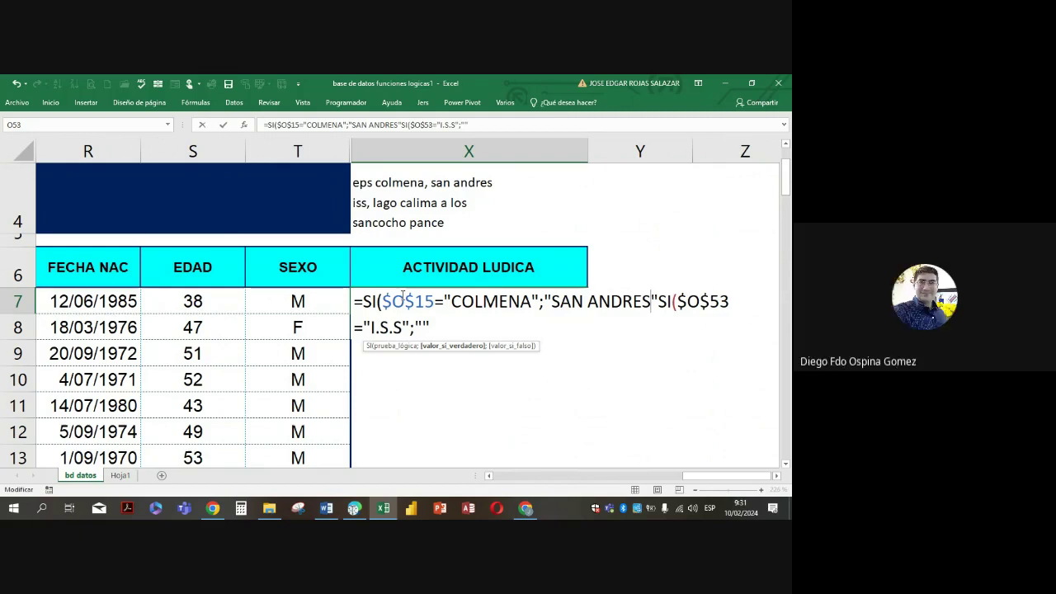
{"action": "key", "text": "Escape"}
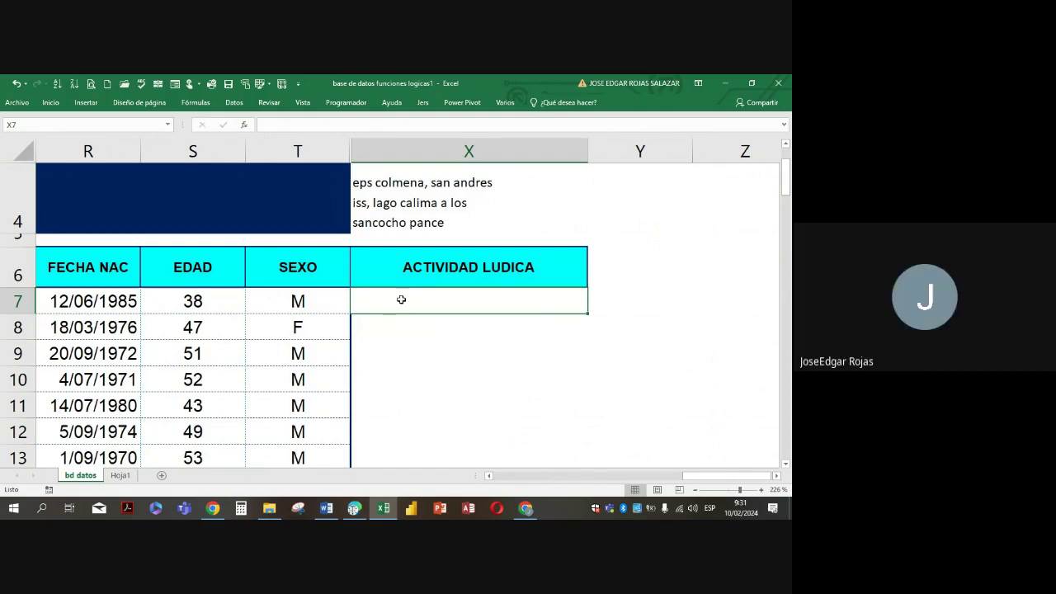
Start a fresh X7 formula =SI(O7=$O$16 comparing O7's EPS with the COLMENA entry
{"action": "type", "text": "0"}
{"action": "key", "text": "BackSpace"}
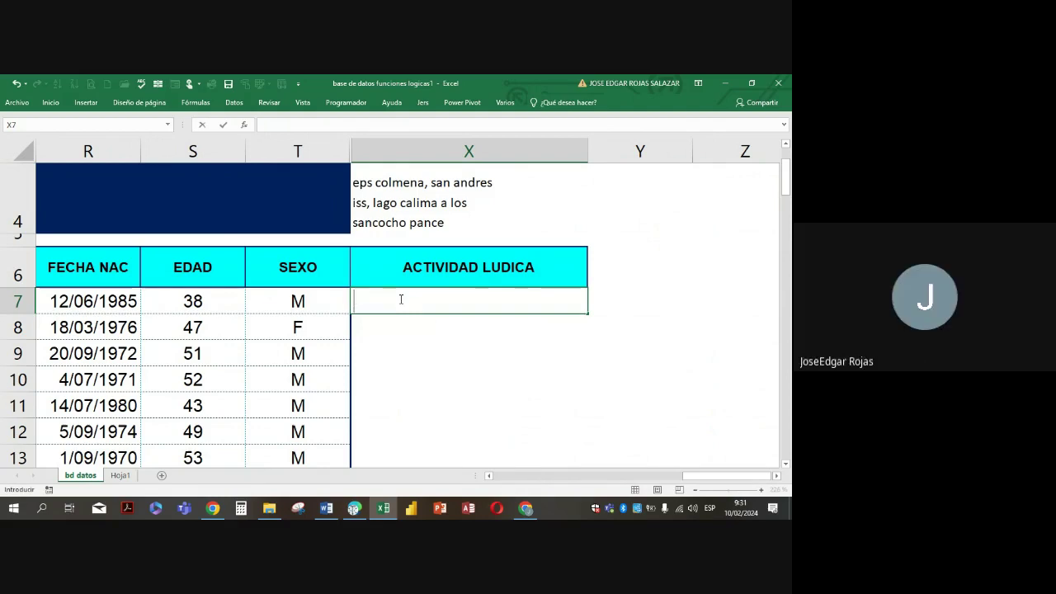
{"action": "type", "text": "=SI("}
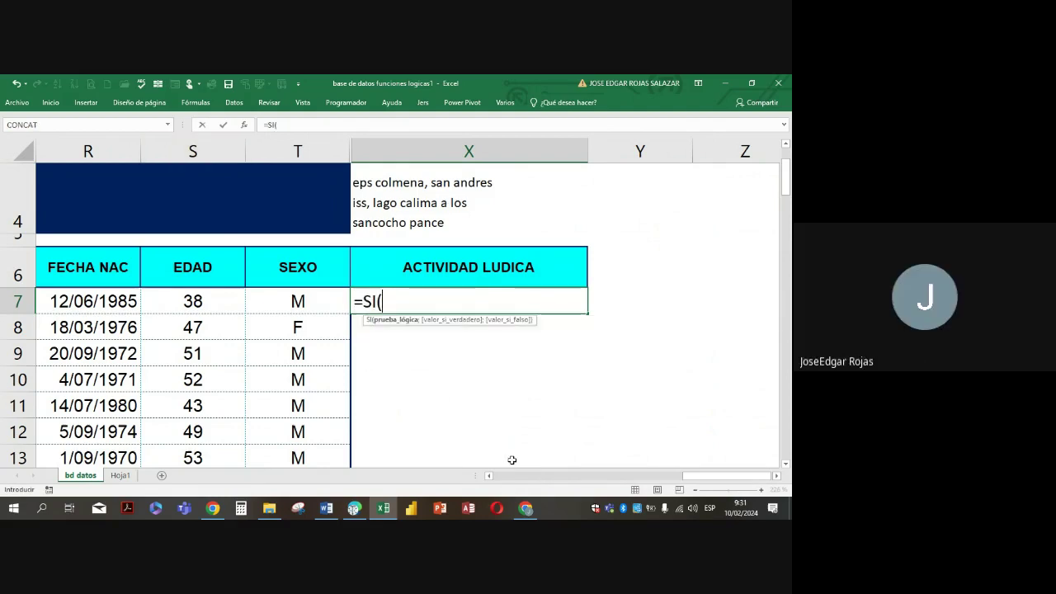
{"action": "left_click", "coordinate": [490, 477]}
{"action": "left_click", "coordinate": [490, 477]}
{"action": "left_click", "coordinate": [490, 477]}
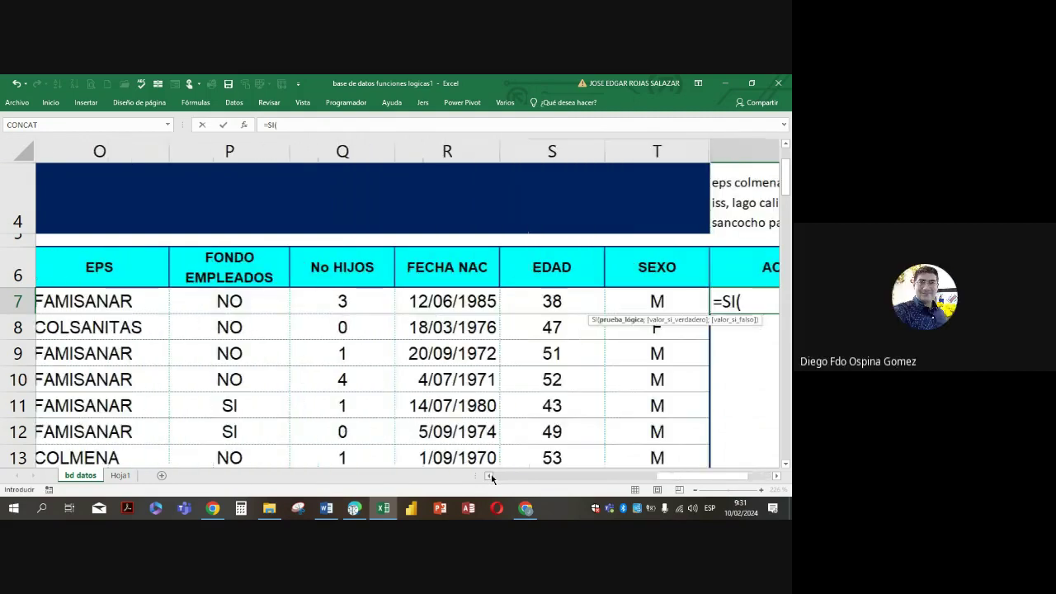
{"action": "left_click", "coordinate": [76, 304]}
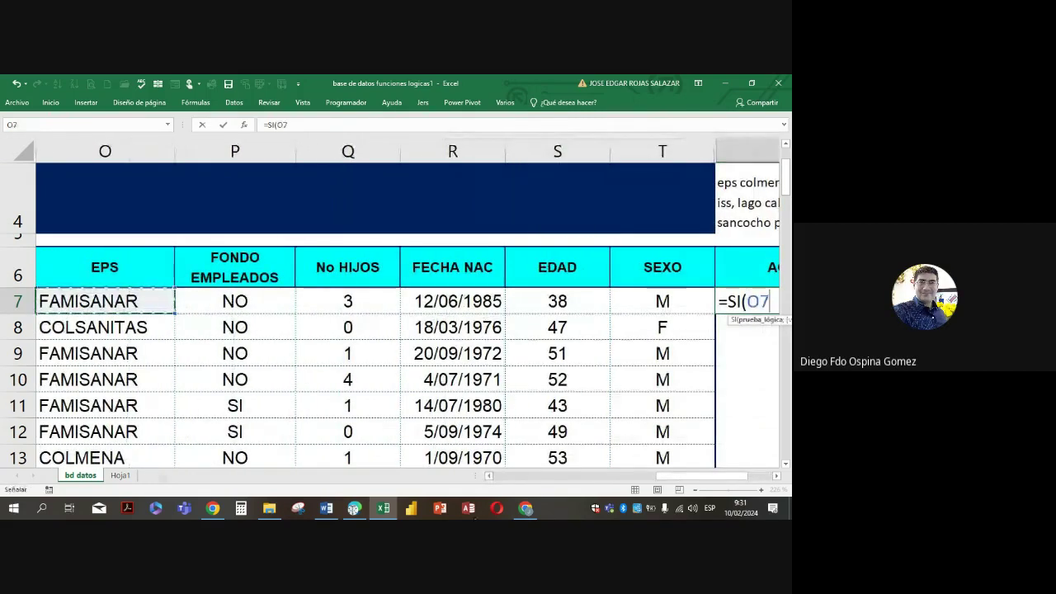
{"action": "left_click", "coordinate": [776, 476]}
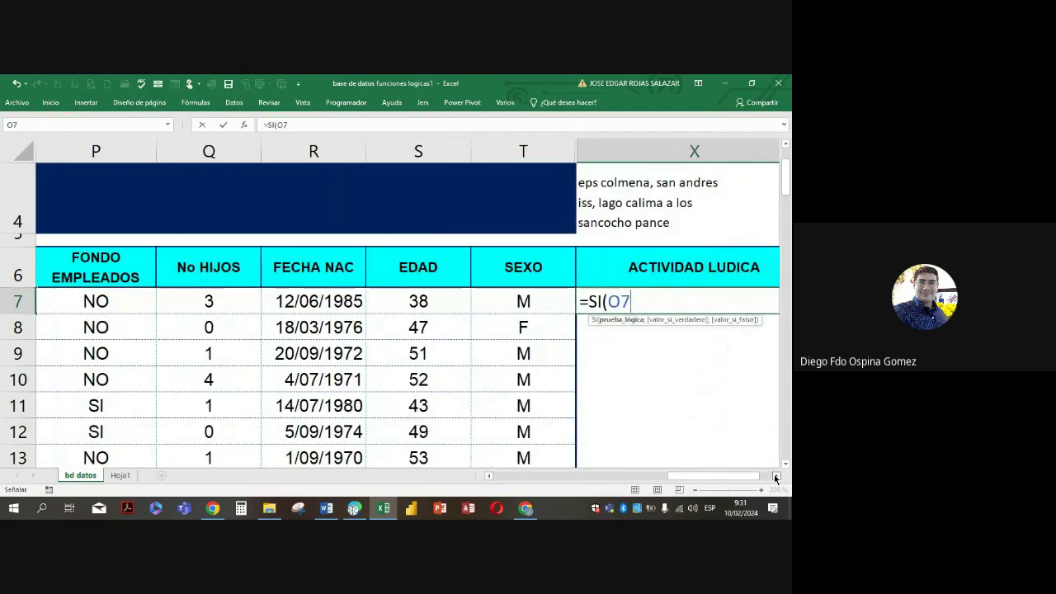
{"action": "type", "text": "="}
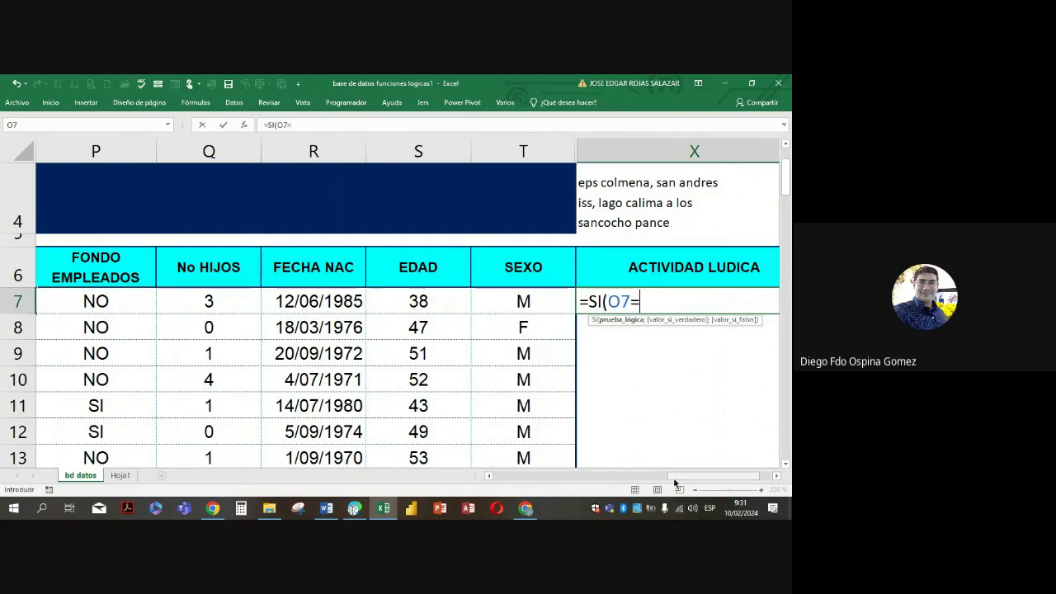
{"action": "left_click_drag", "start_coordinate": [674, 477], "coordinate": [652, 477]}
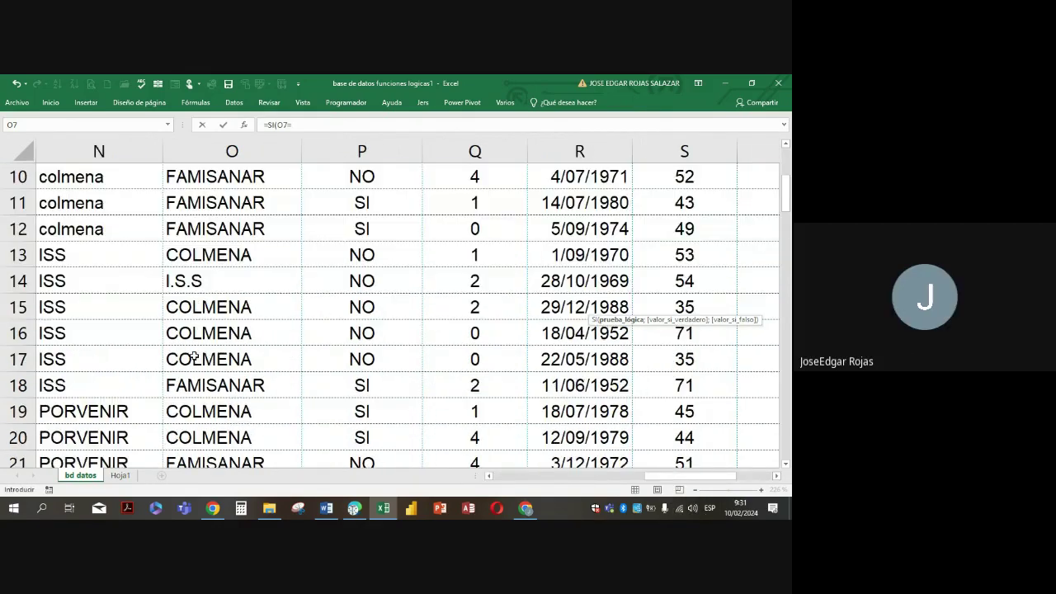
{"action": "scroll", "coordinate": [195, 357], "scroll_direction": "down", "scroll_amount": 2}
{"action": "left_click", "coordinate": [205, 333]}
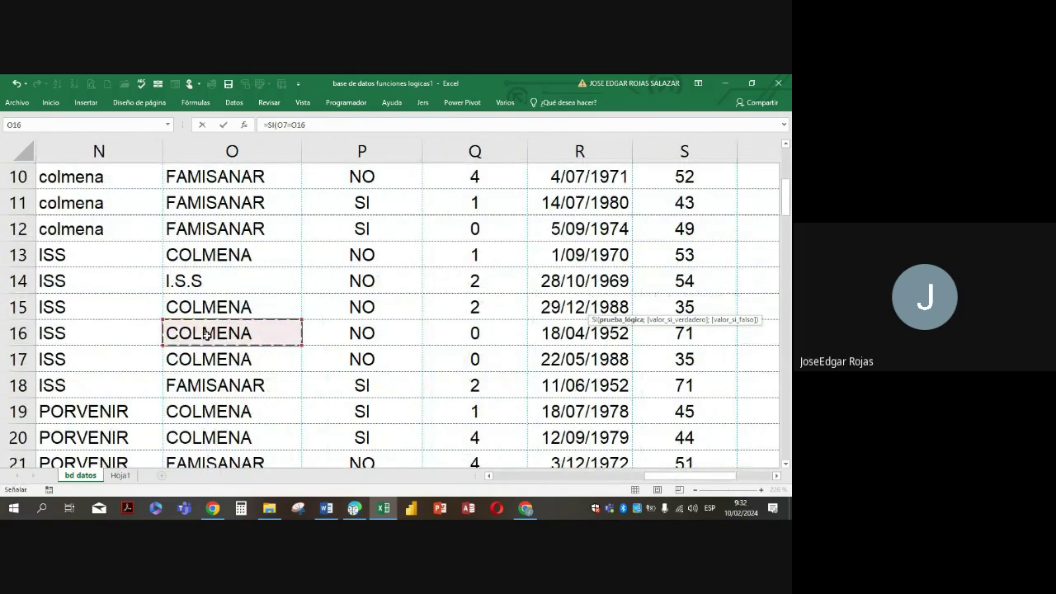
{"action": "key", "text": "F4"}
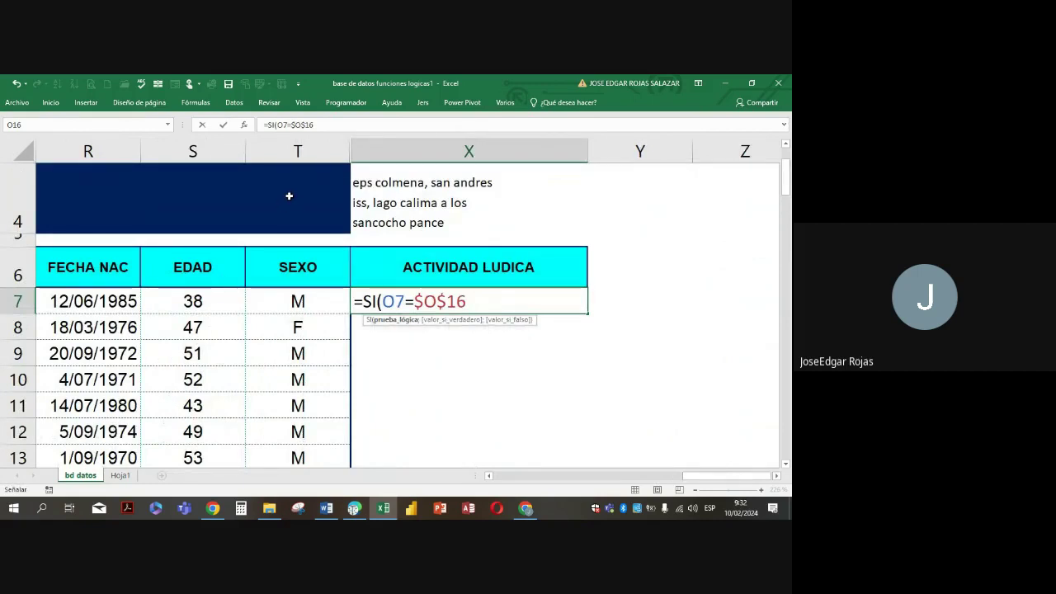
Add "SAN ANDRES" as the true result, followed by a semicolon
{"action": "left_click", "coordinate": [383, 123]}
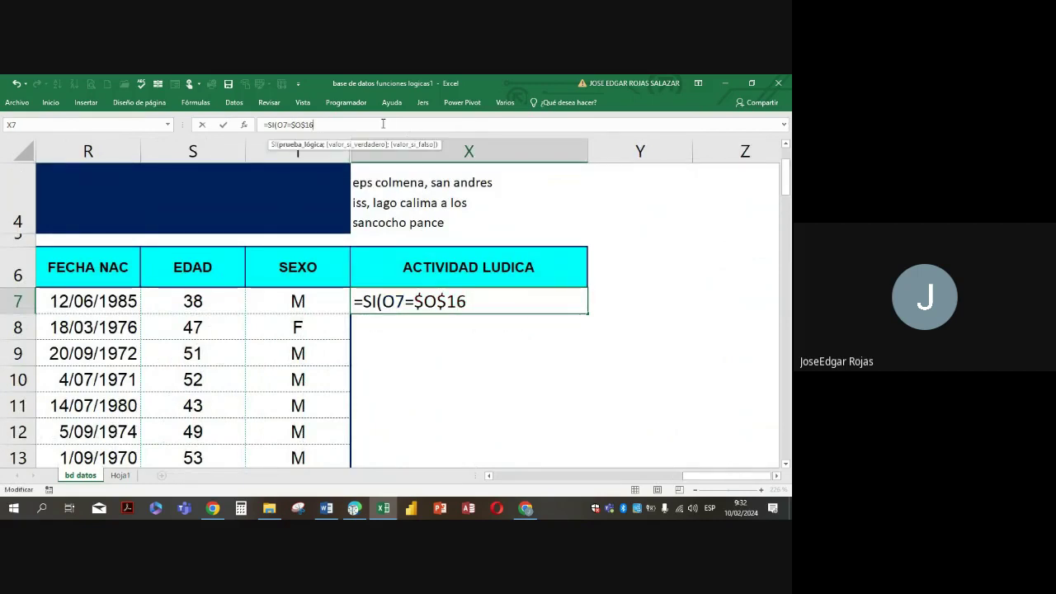
{"action": "type", "text": ";"}
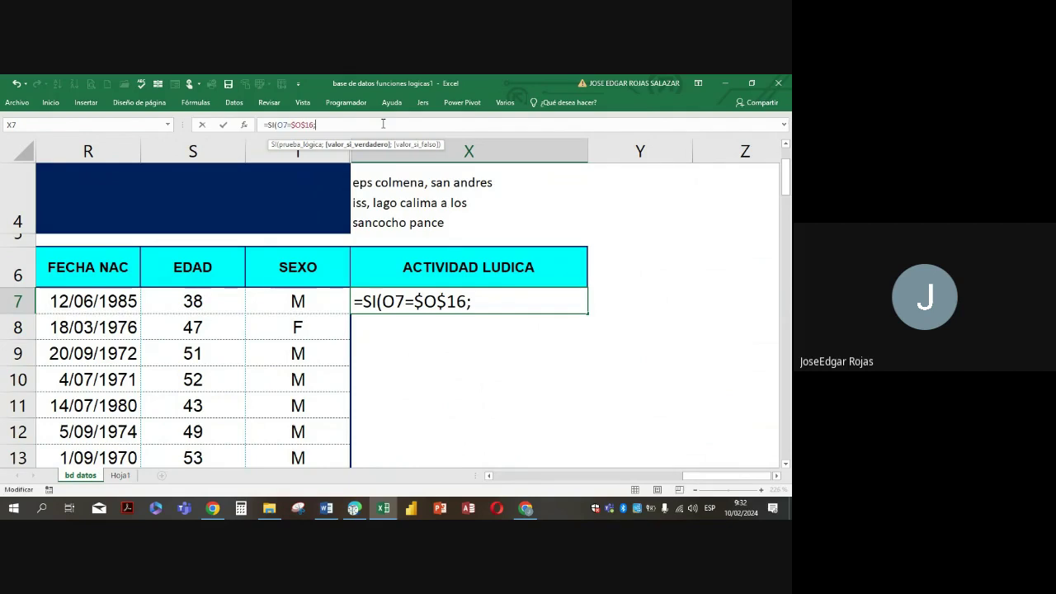
{"action": "type", "text": "\"\""}
{"action": "left_click", "coordinate": [481, 302]}
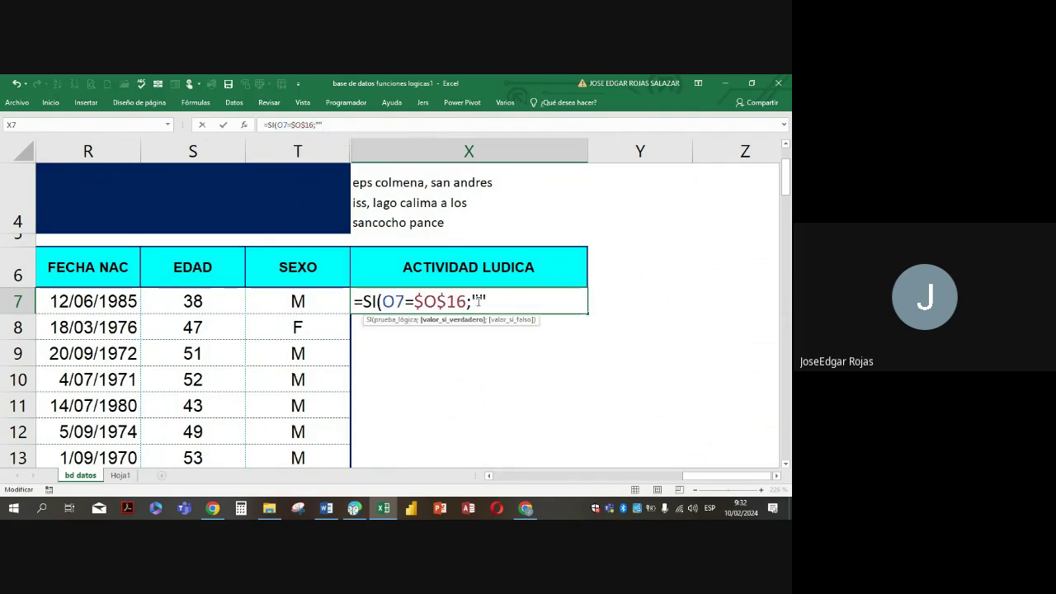
{"action": "type", "text": "PBM"}
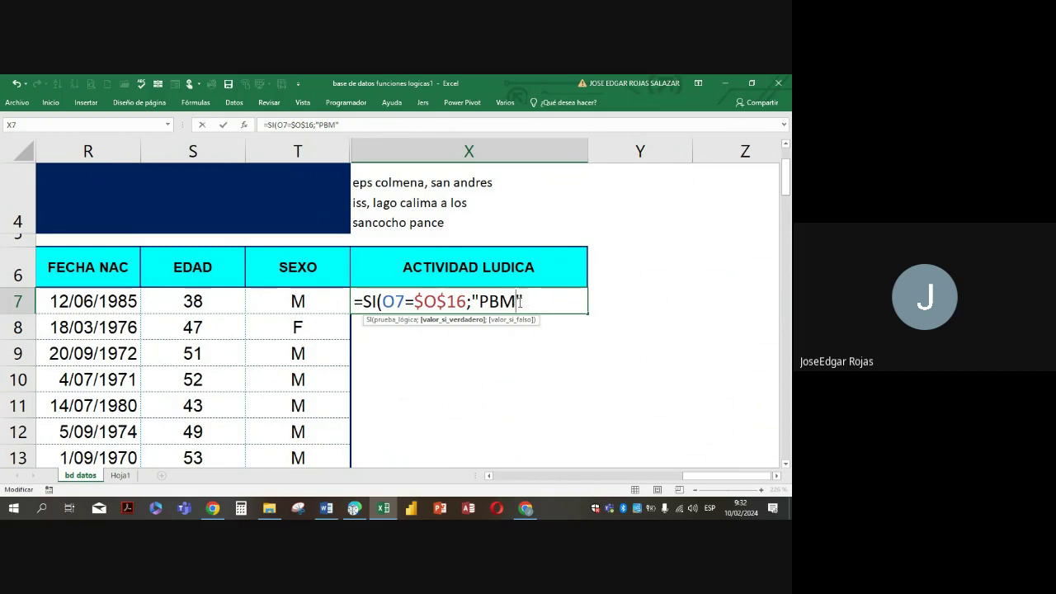
{"action": "key", "text": "Left"}
{"action": "key", "text": "BackSpace"}
{"action": "key", "text": "BackSpace"}
{"action": "key", "text": "BackSpace"}
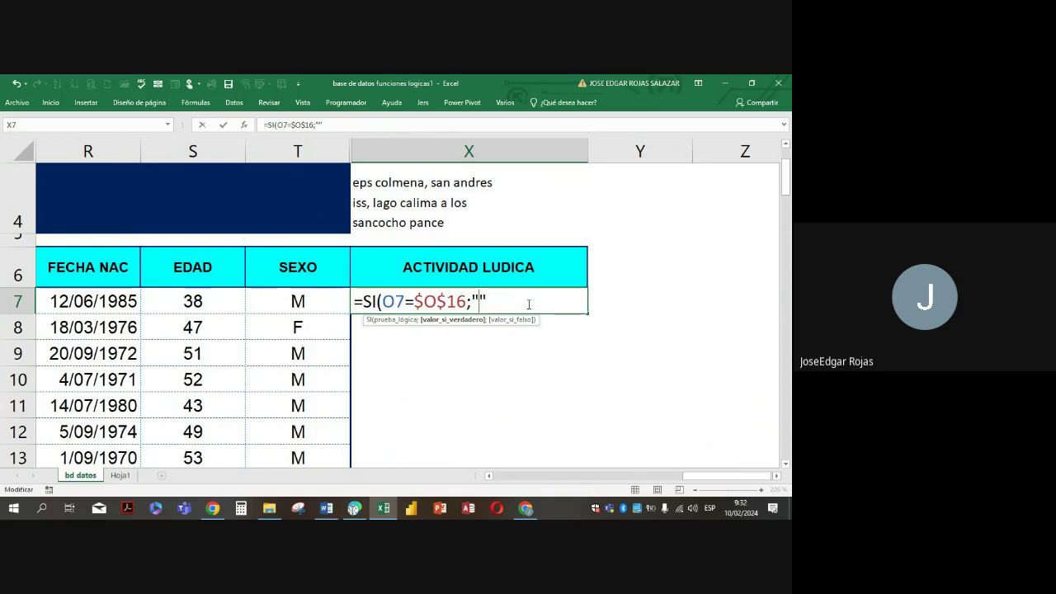
{"action": "type", "text": "SAN A"}
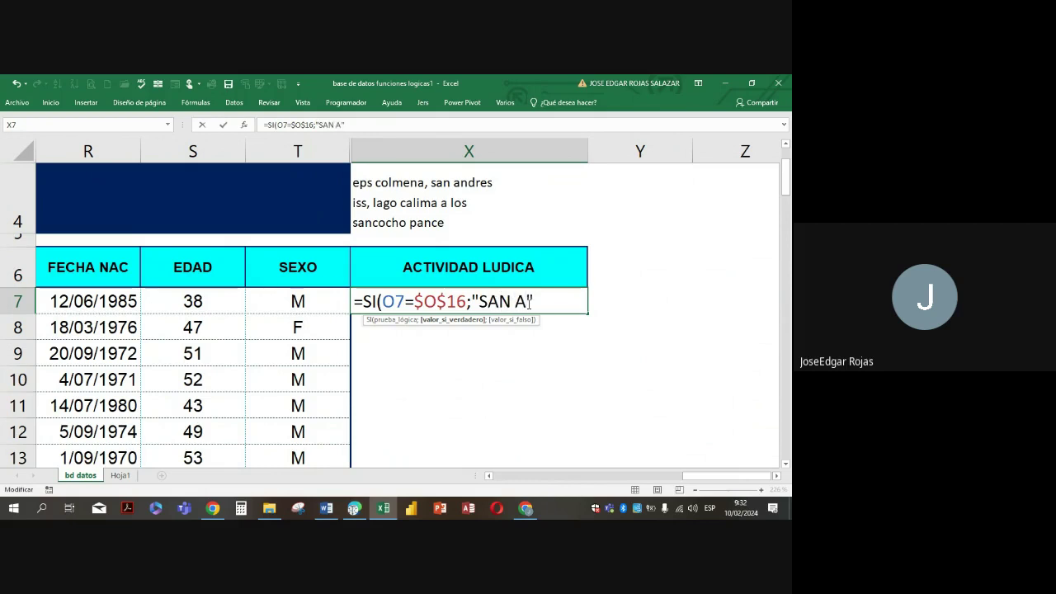
{"action": "type", "text": "NDRES"}
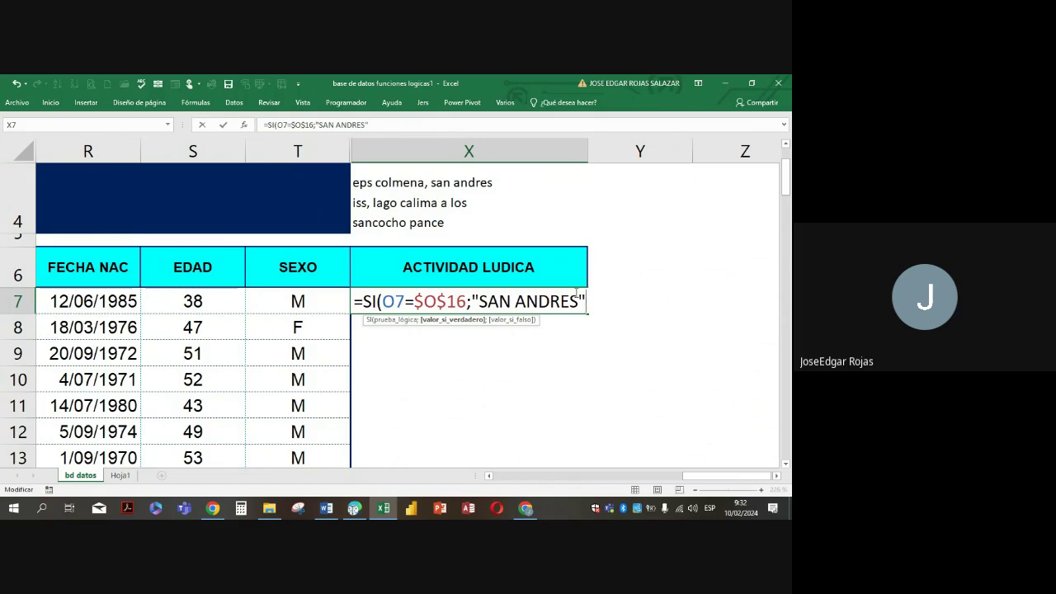
{"action": "type", "text": ";"}
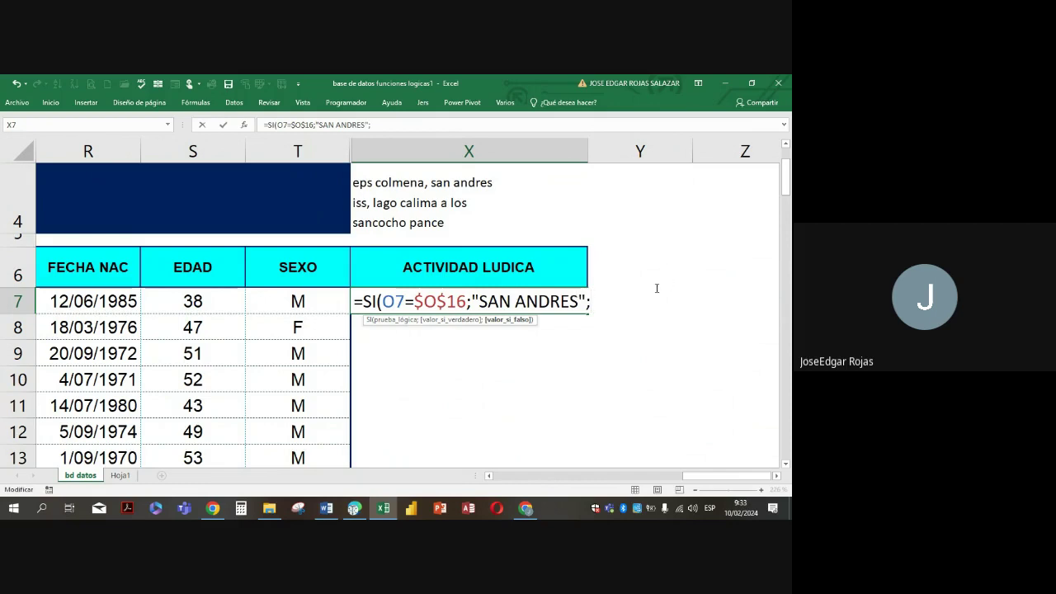
Add the inner test SI(O7=$O$14 against the I.S.S entry
{"action": "type", "text": "SI("}
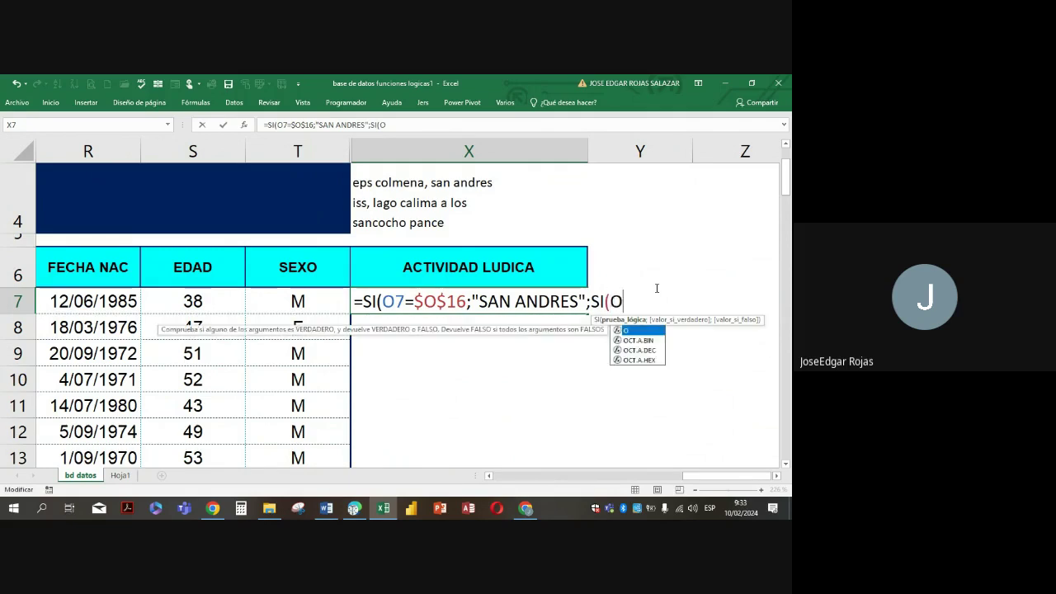
{"action": "type", "text": "O7"}
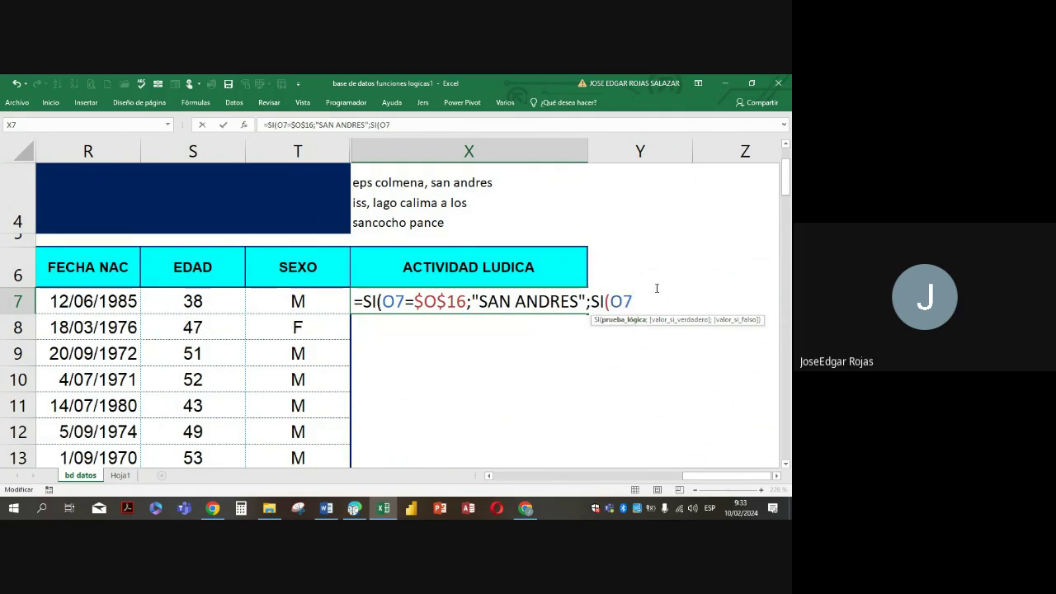
{"action": "type", "text": "="}
{"action": "left_click", "coordinate": [489, 477]}
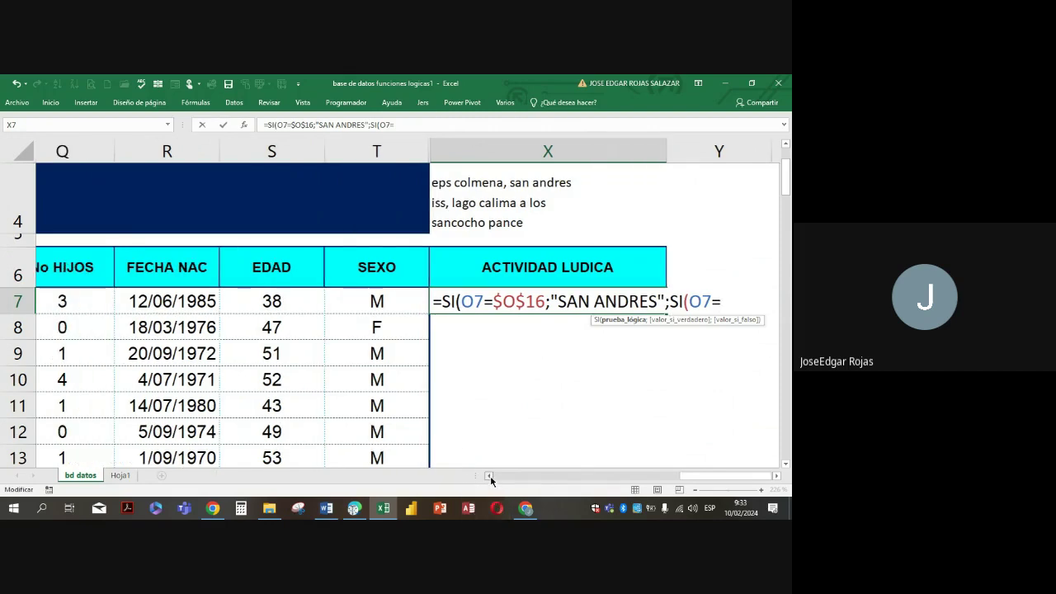
{"action": "left_click", "coordinate": [490, 476]}
{"action": "left_click", "coordinate": [490, 477]}
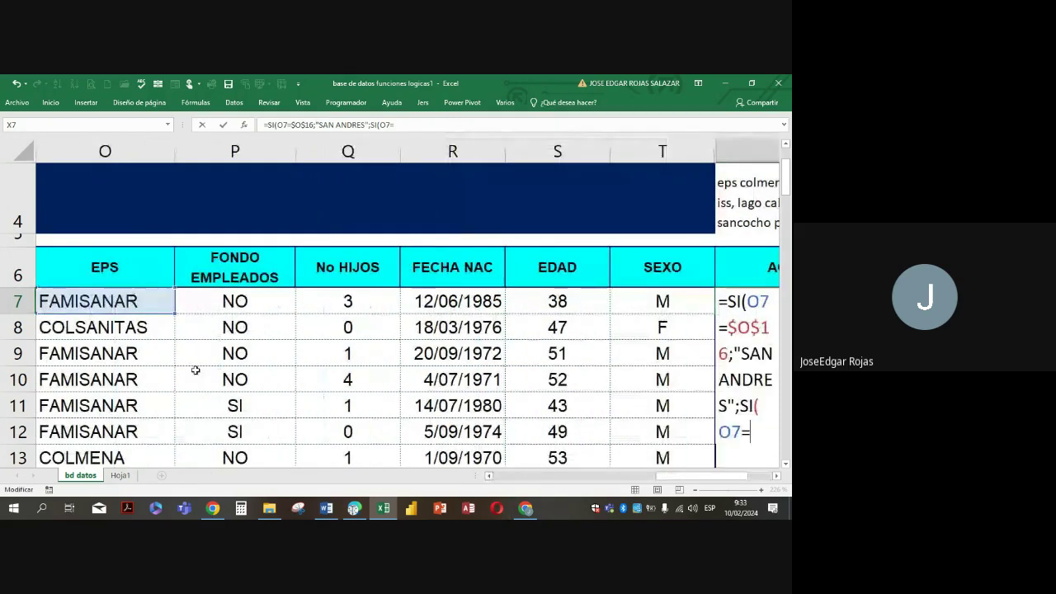
{"action": "scroll", "coordinate": [195, 371], "scroll_direction": "down", "scroll_amount": 3}
{"action": "scroll", "coordinate": [195, 371], "scroll_direction": "up", "scroll_amount": 1}
{"action": "left_click", "coordinate": [90, 283]}
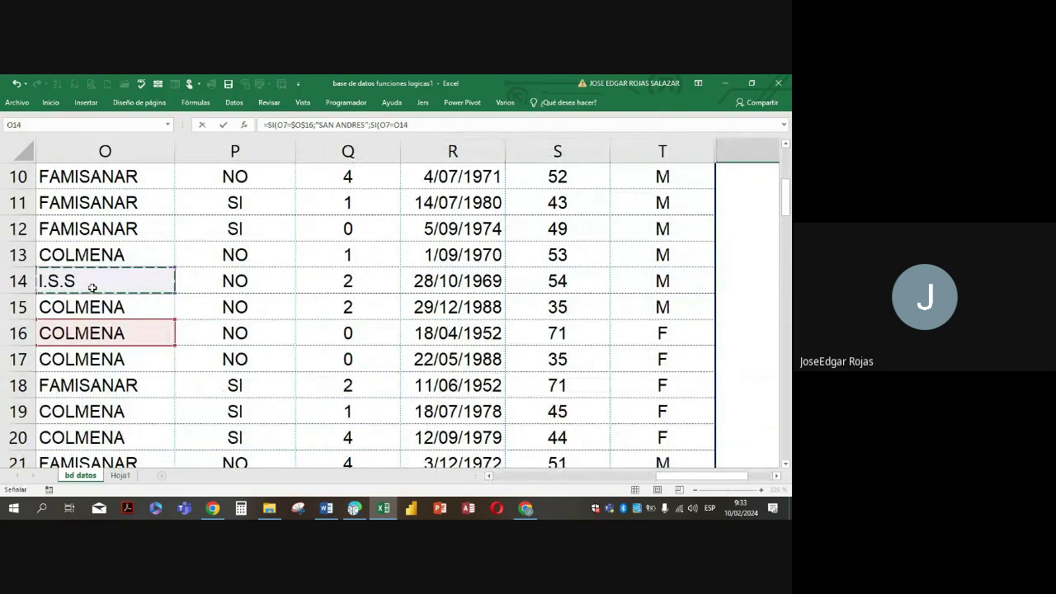
{"action": "key", "text": "F4"}
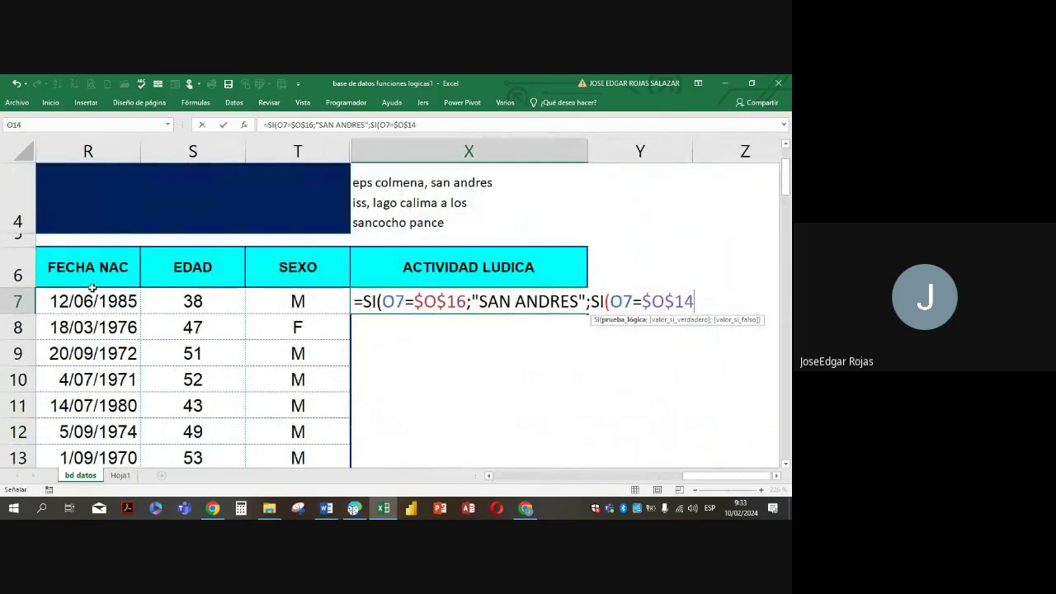
{"action": "left_click", "coordinate": [776, 476]}
{"action": "left_click", "coordinate": [776, 476]}
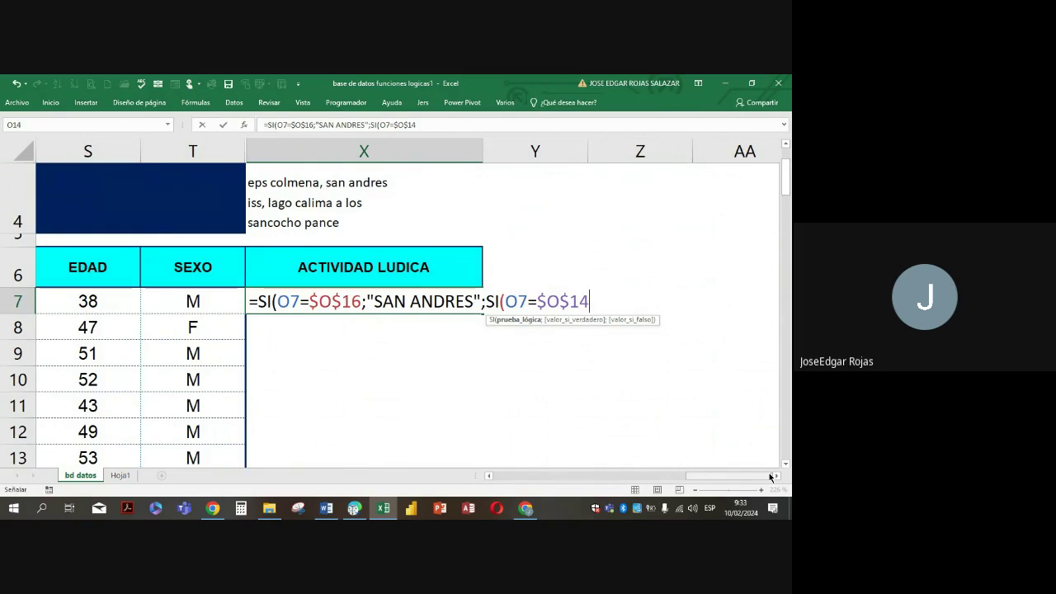
Finish with ;"CALIMA";"PANCE")) and confirm, so X7 shows PANCE
{"action": "type", "text": ";"}
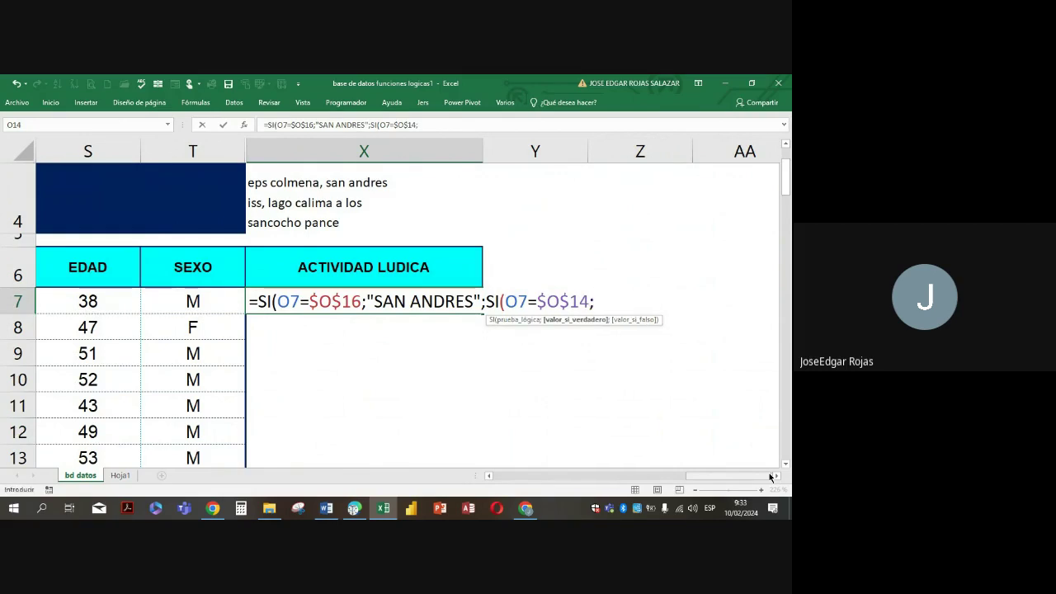
{"action": "type", "text": "\"\""}
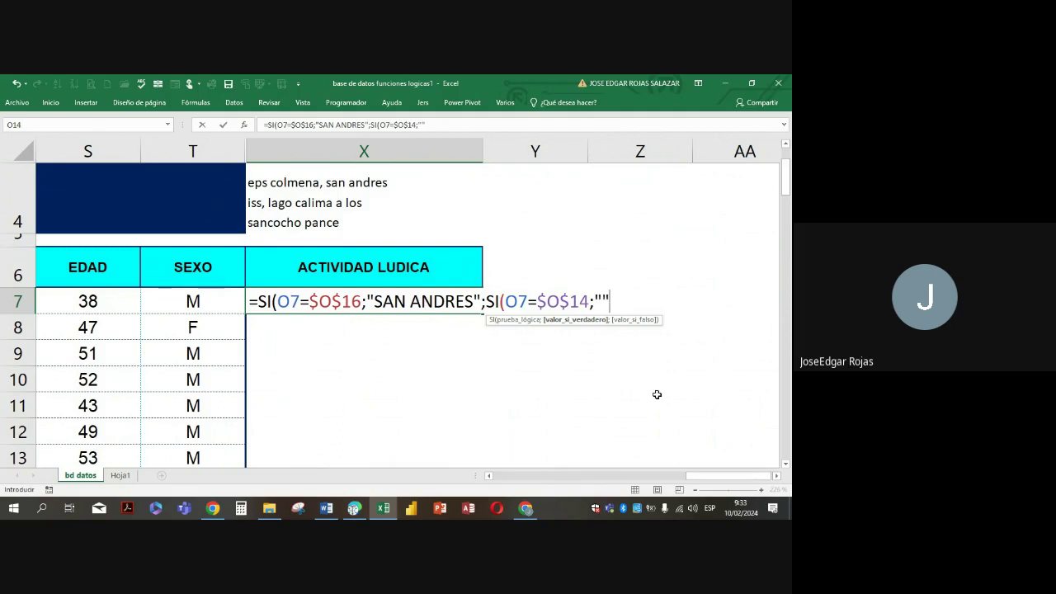
{"action": "key", "text": "F2"}
{"action": "key", "text": "Left"}
{"action": "type", "text": "CALIMA"}
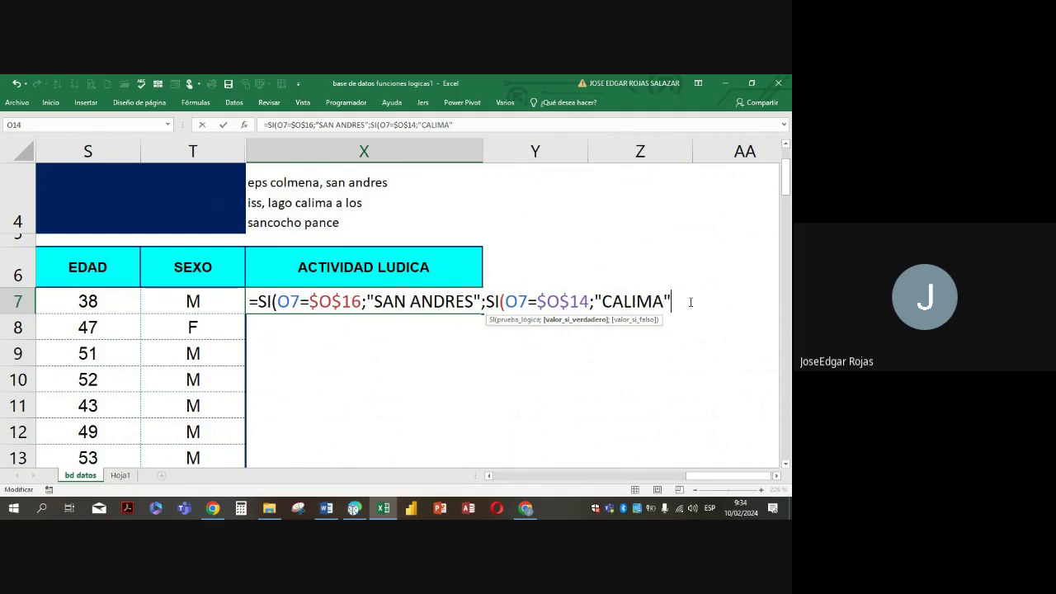
{"action": "type", "text": ";"}
{"action": "type", "text": "\"\""}
{"action": "type", "text": "PANCE"}
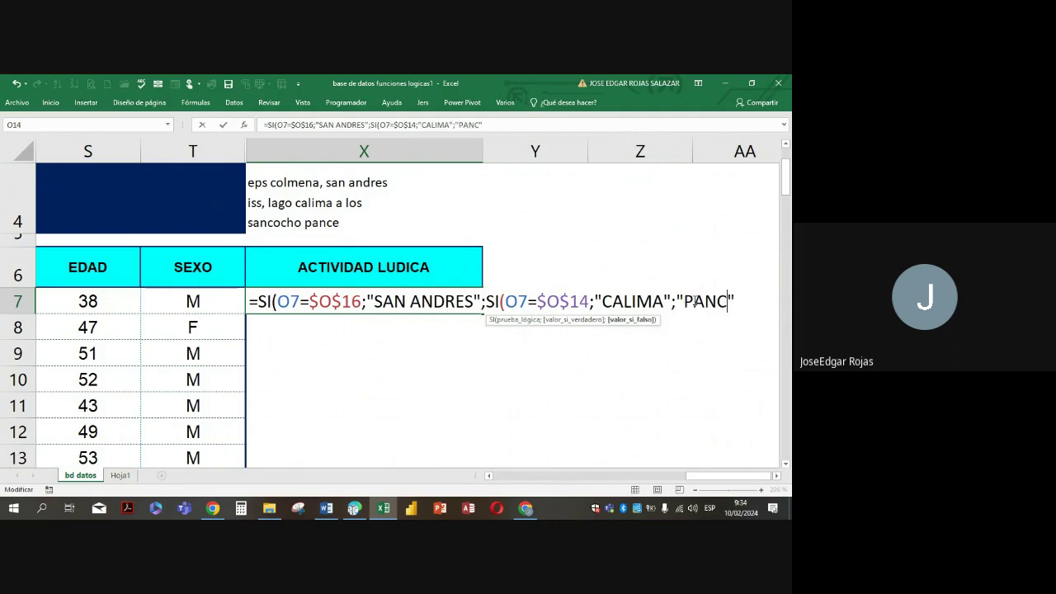
{"action": "type", "text": ")"}
{"action": "key", "text": "BackSpace"}
{"action": "type", "text": "))"}
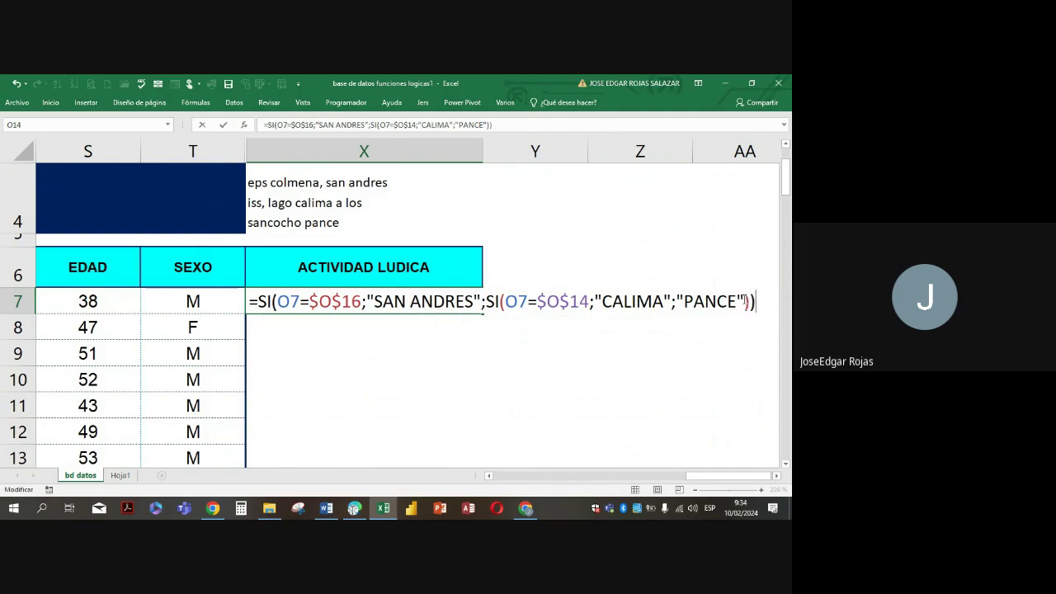
{"action": "key", "text": "Return"}
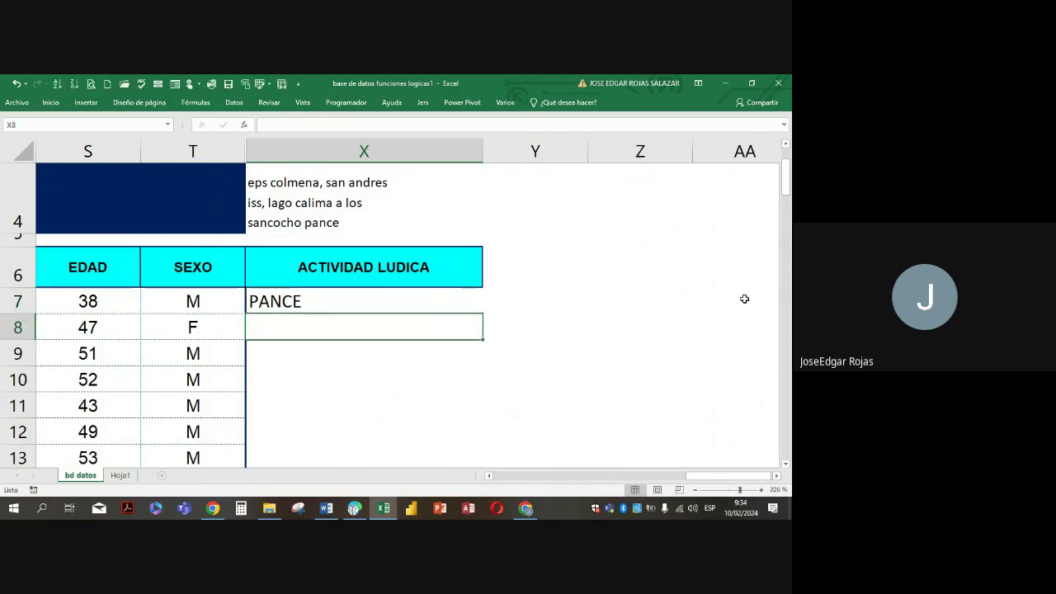
{"action": "left_click", "coordinate": [356, 294]}
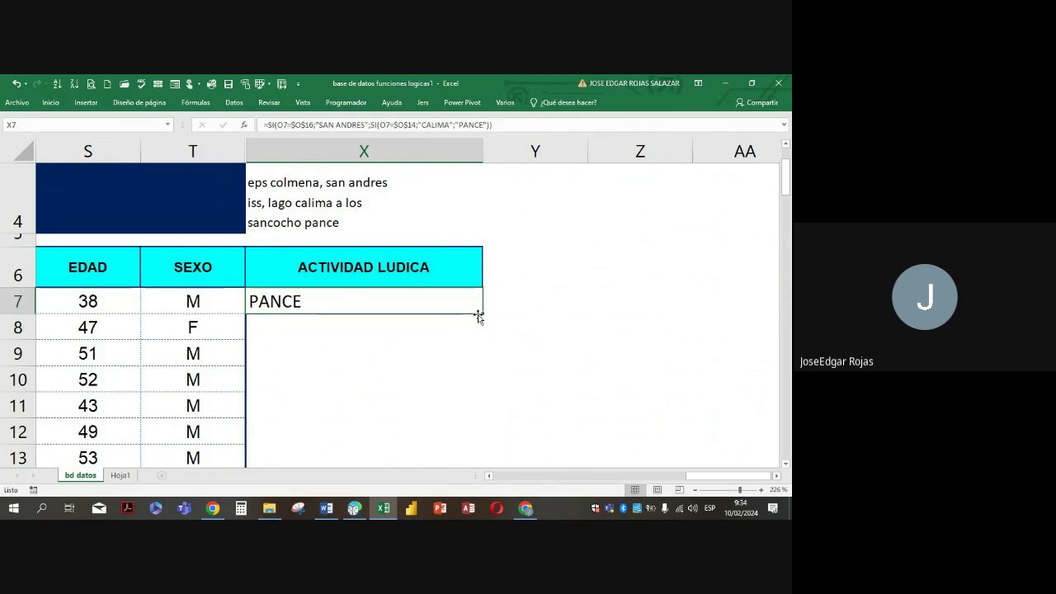
{"action": "double_click", "coordinate": [483, 314]}
{"action": "scroll", "coordinate": [482, 316], "scroll_direction": "down", "scroll_amount": 2}
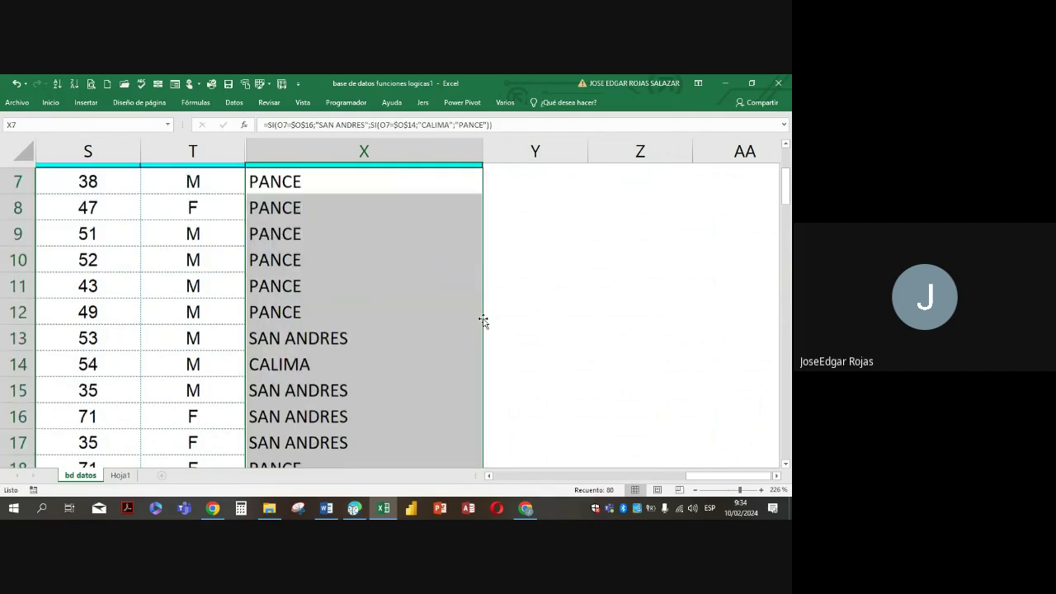
{"action": "left_click", "coordinate": [315, 257]}
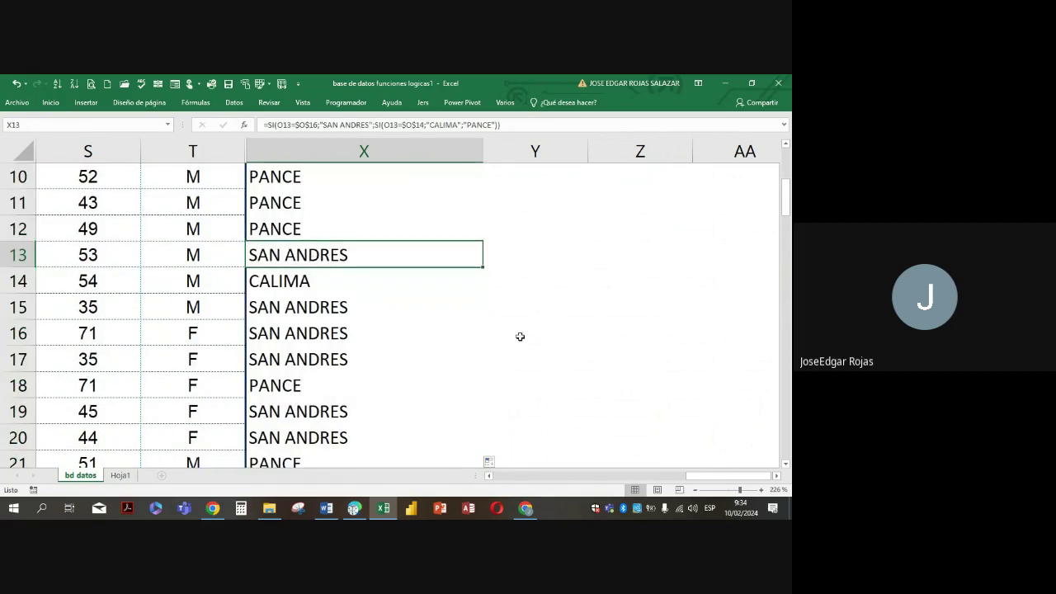
{"action": "key", "text": "Left"}
{"action": "key", "text": "Left"}
{"action": "key", "text": "Left"}
{"action": "key", "text": "Left"}
{"action": "key", "text": "Left"}
{"action": "key", "text": "Left"}
{"action": "key", "text": "Left"}
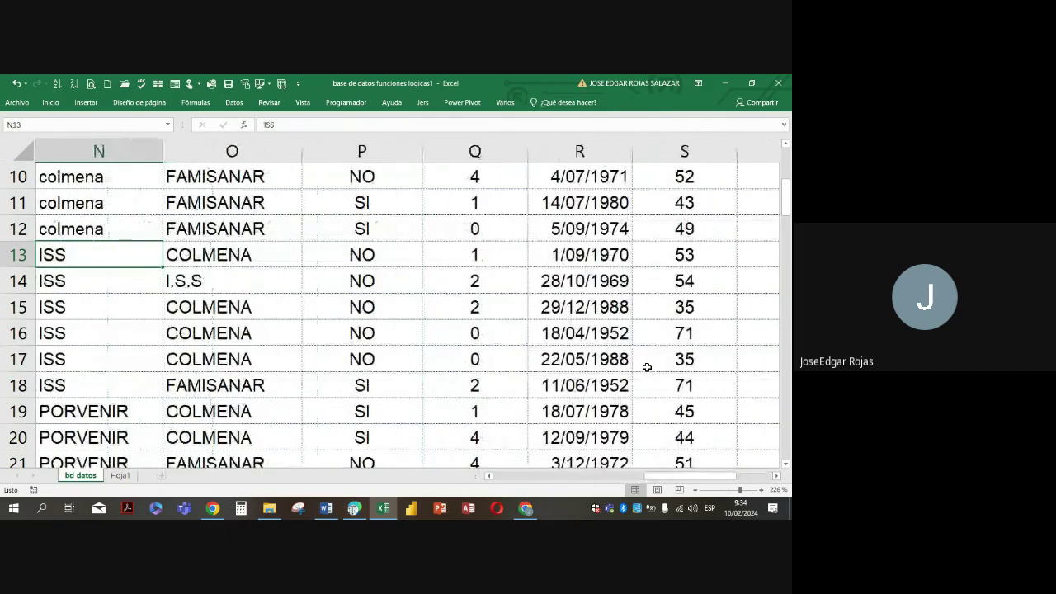
{"action": "key", "text": "Right"}
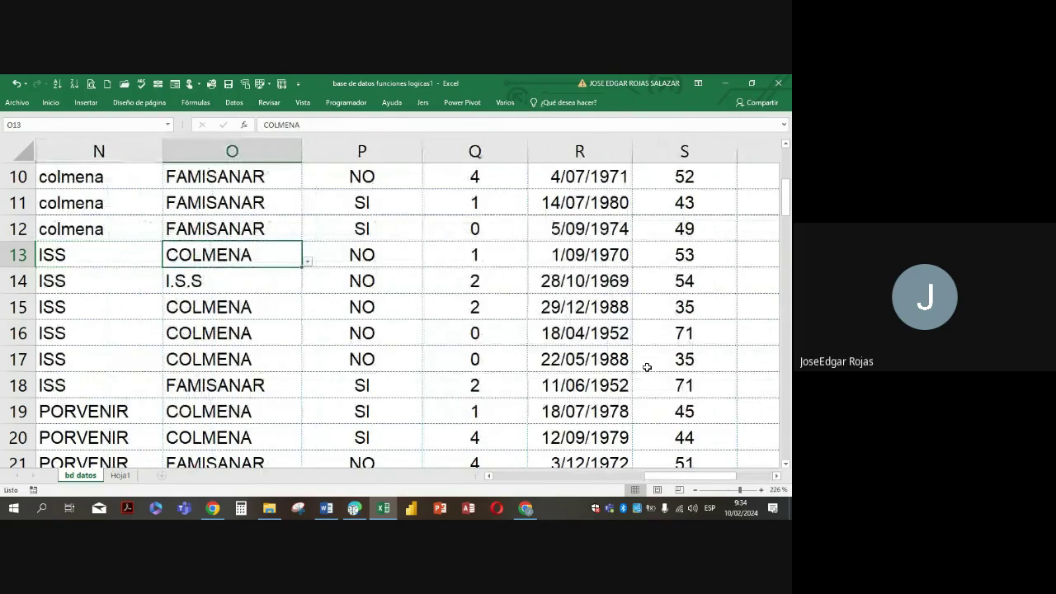
{"action": "key", "text": "Right"}
{"action": "key", "text": "Right"}
{"action": "key", "text": "Right"}
{"action": "key", "text": "Right"}
{"action": "key", "text": "Right"}
{"action": "key", "text": "Right"}
{"action": "key", "text": "Right"}
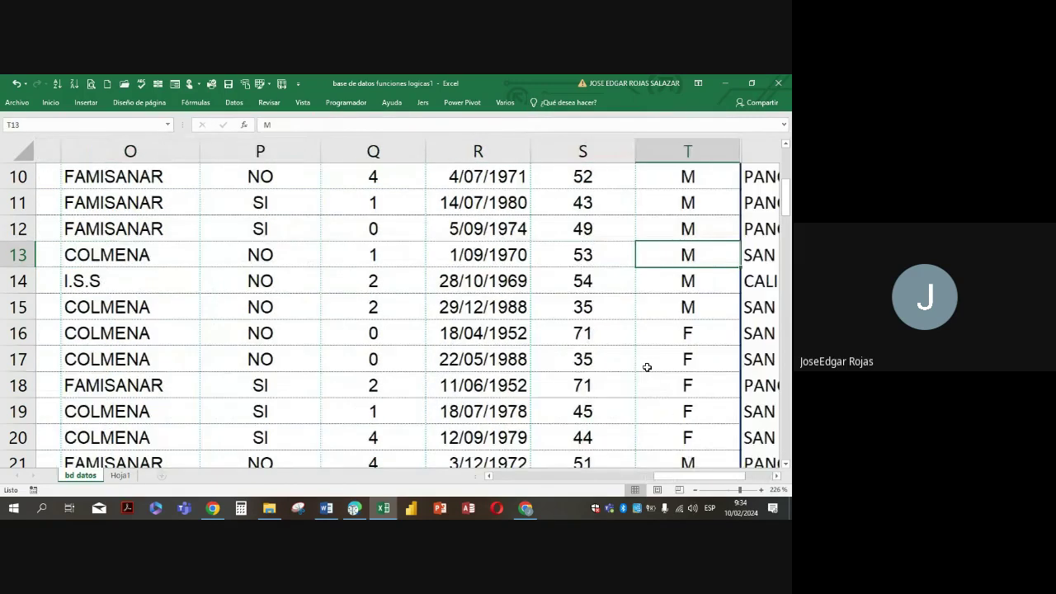
{"action": "key", "text": "Left"}
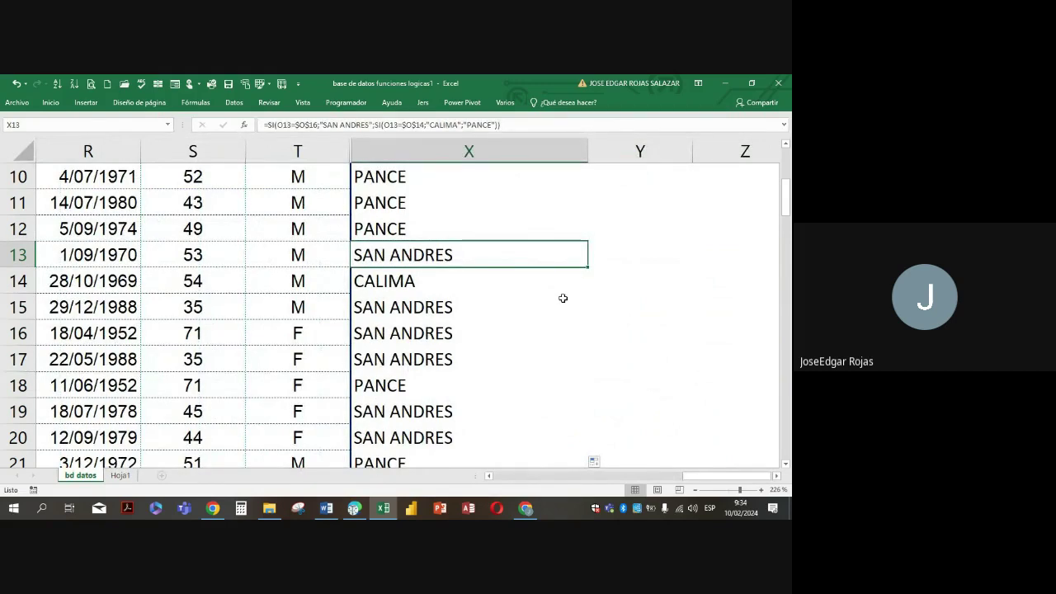
{"action": "scroll", "coordinate": [561, 297], "scroll_direction": "up", "scroll_amount": 3}
{"action": "scroll", "coordinate": [547, 330], "scroll_direction": "down", "scroll_amount": 1}
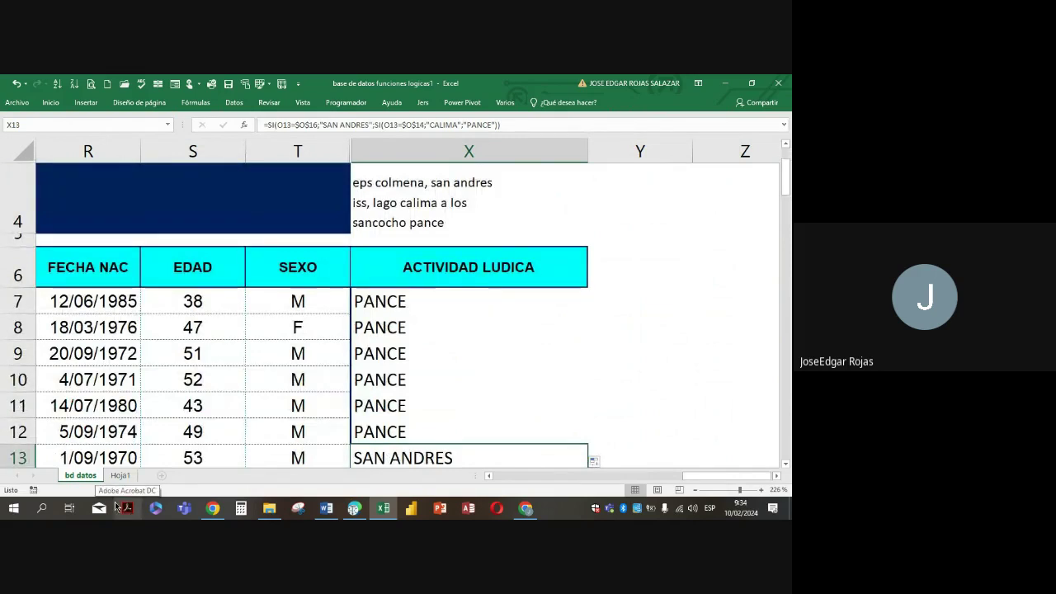
{"action": "left_click", "coordinate": [466, 303]}
{"action": "double_click", "coordinate": [466, 302]}
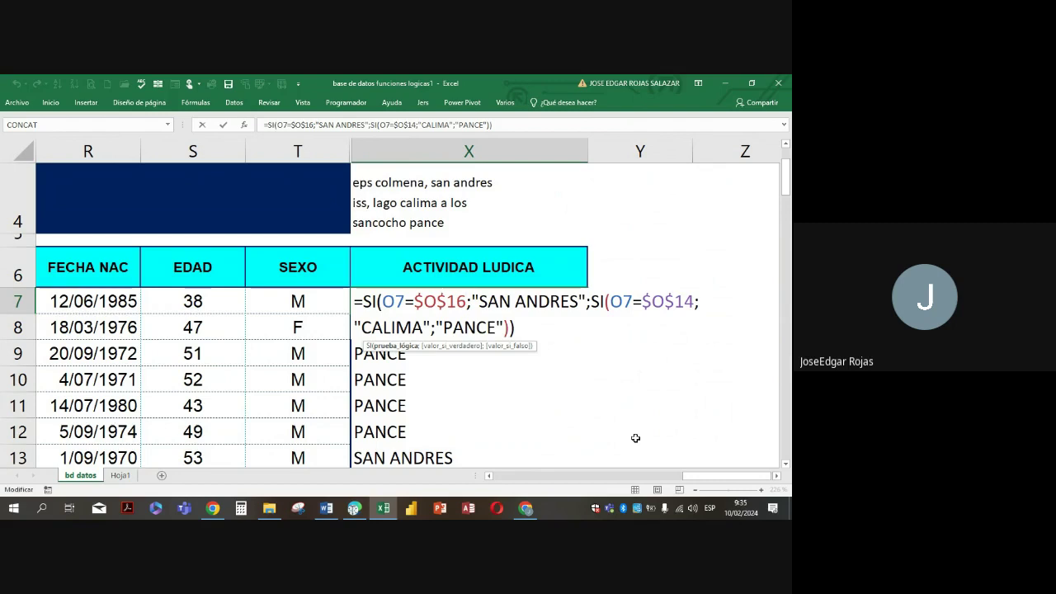
{"action": "key", "text": "Return"}
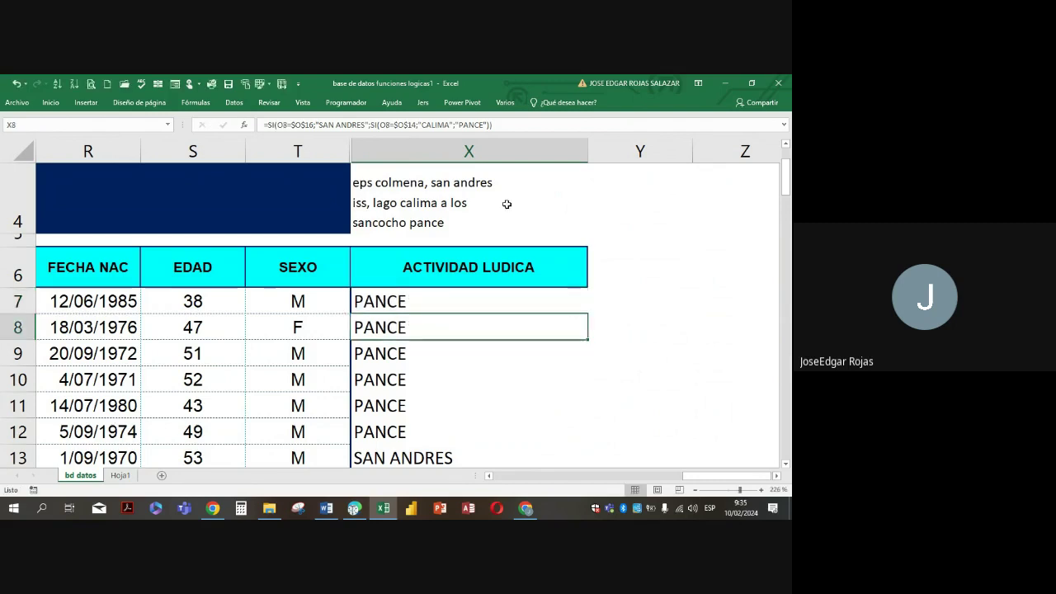
On Hoja1, enter the heading CONDICION LOGICA SI(Y( in cell A51
{"action": "left_click", "coordinate": [120, 475]}
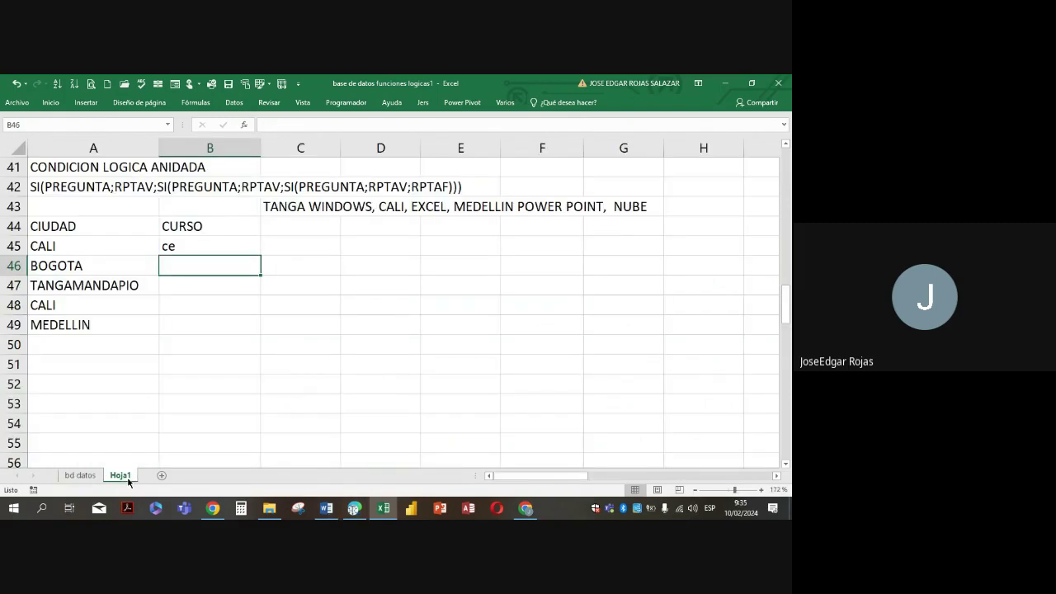
{"action": "scroll", "coordinate": [140, 355], "scroll_direction": "down", "scroll_amount": 2}
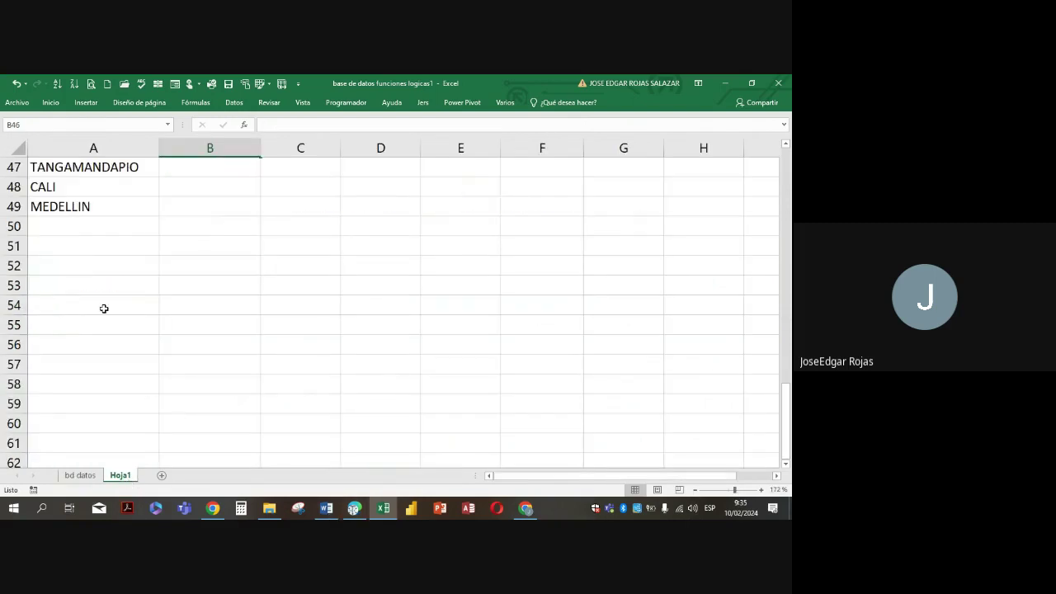
{"action": "left_click", "coordinate": [111, 247]}
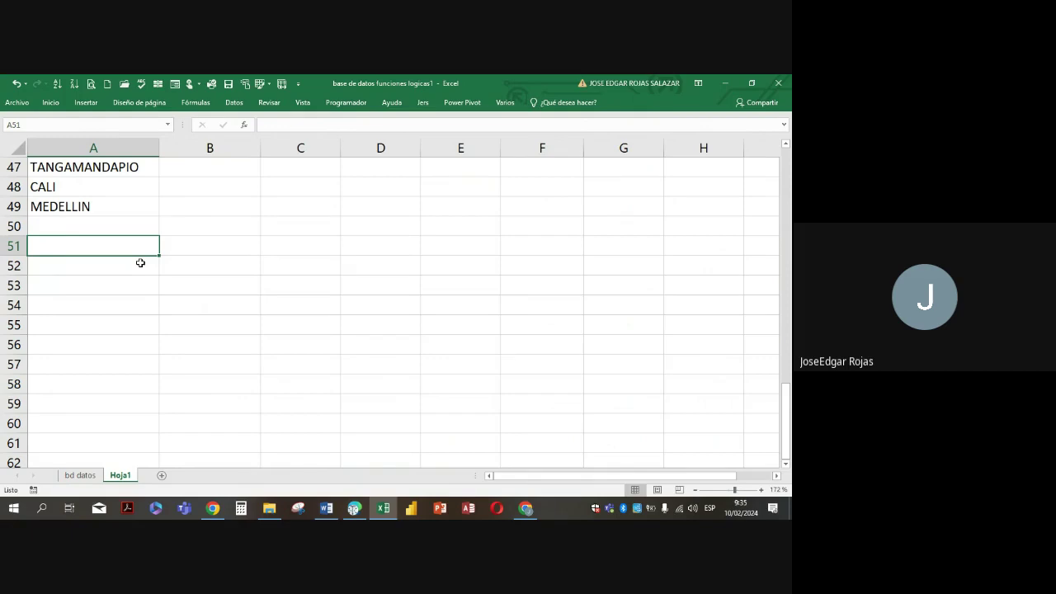
{"action": "type", "text": "CONDICI"}
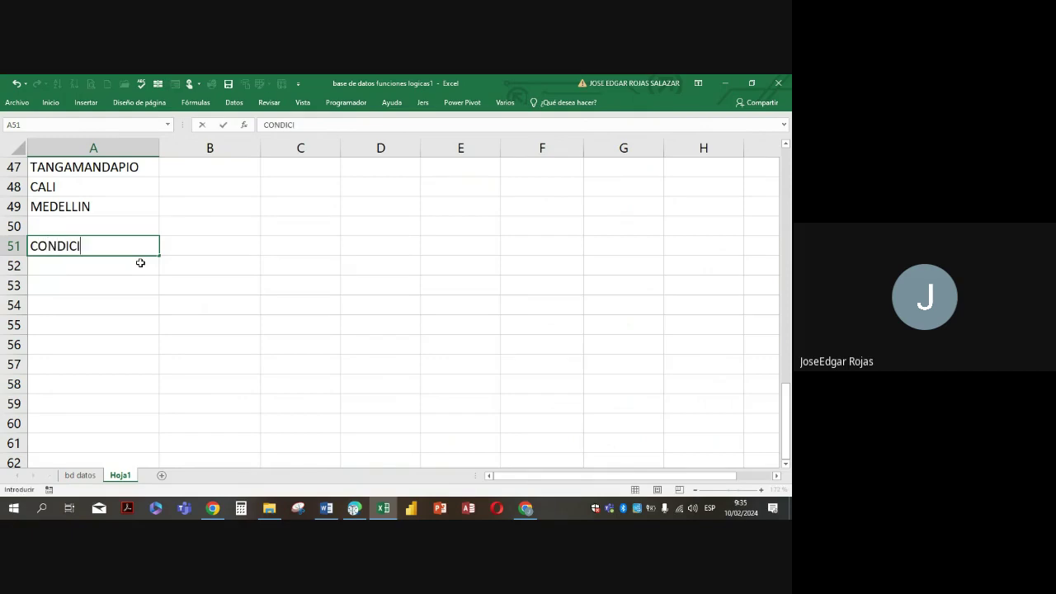
{"action": "type", "text": "ON LOG ICA"}
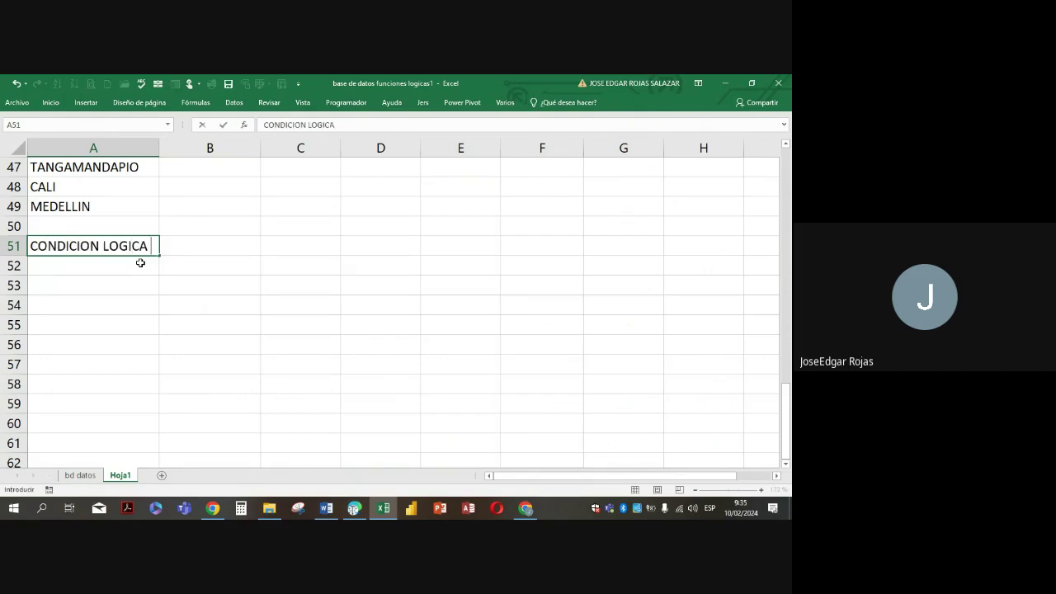
{"action": "type", "text": " SI(Y("}
{"action": "key", "text": "Return"}
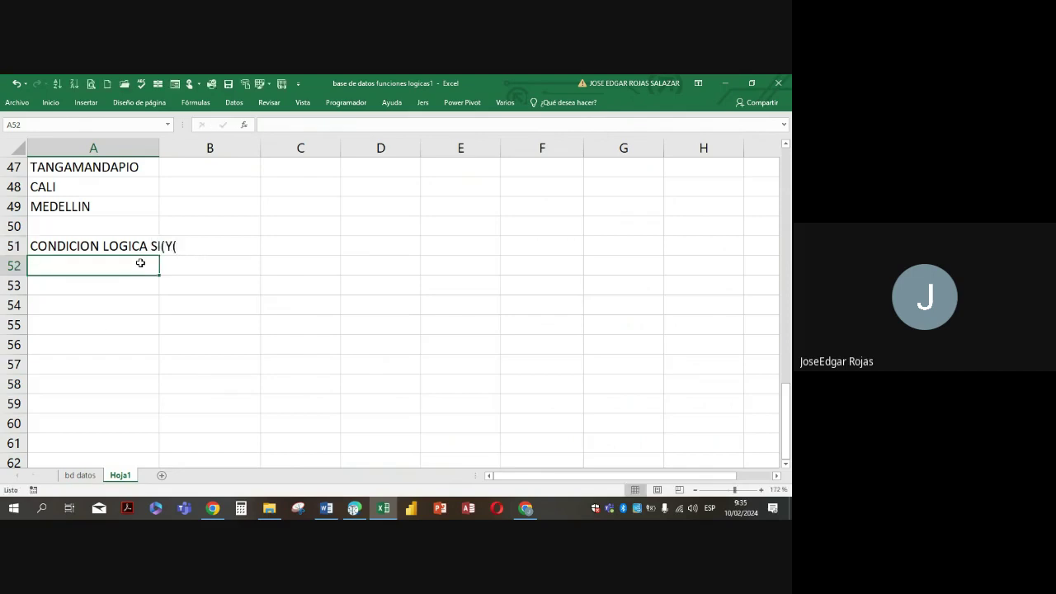
Enlarge the A51 heading's font size several steps
{"action": "left_click", "coordinate": [96, 248]}
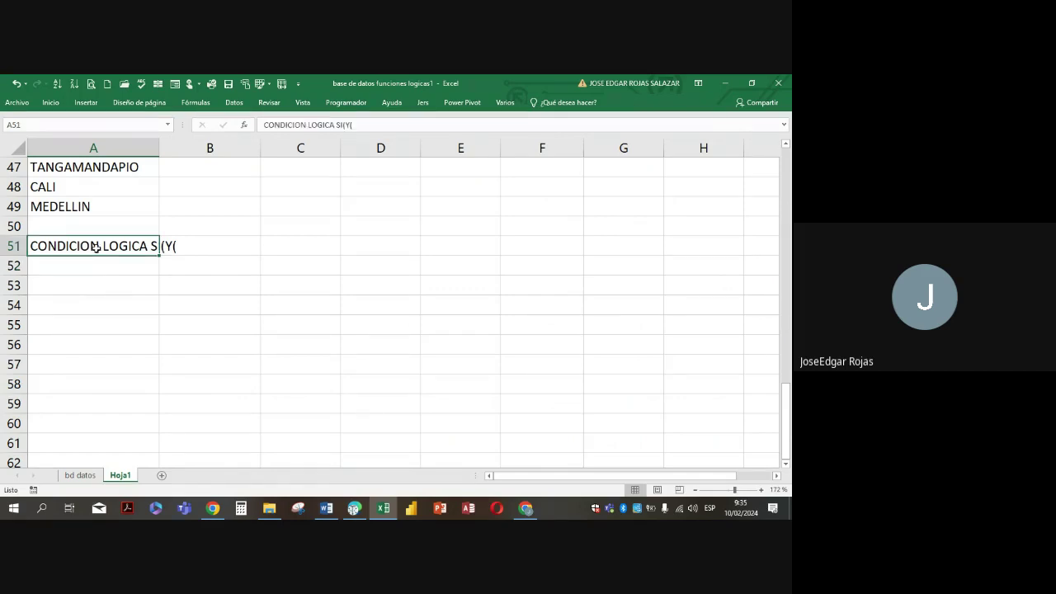
{"action": "left_click", "coordinate": [60, 106]}
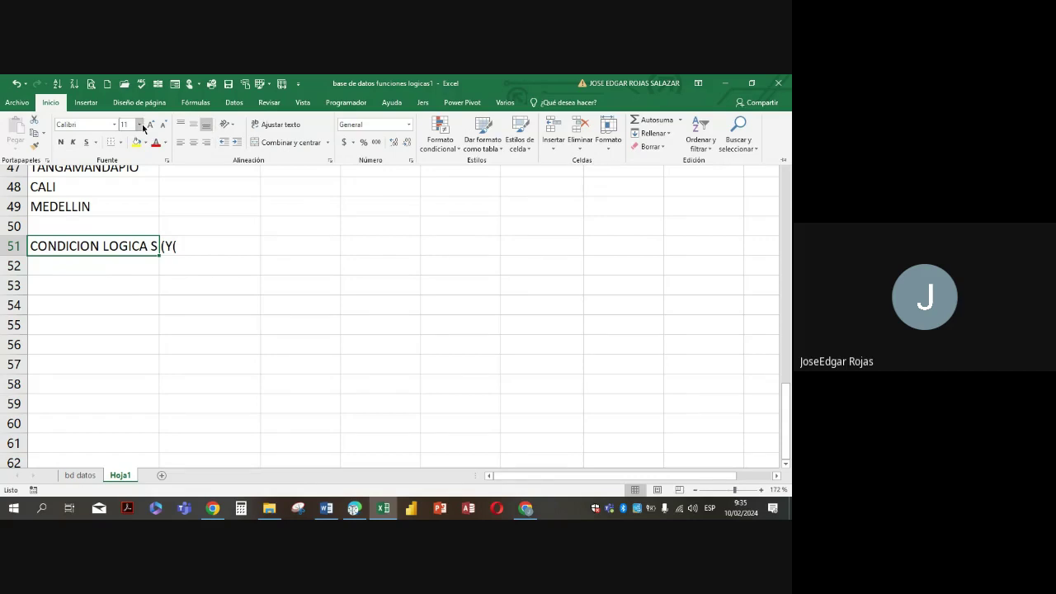
{"action": "left_click", "coordinate": [149, 125]}
{"action": "left_click", "coordinate": [150, 125]}
{"action": "left_click", "coordinate": [150, 126]}
{"action": "left_click", "coordinate": [149, 125]}
{"action": "left_click", "coordinate": [150, 125]}
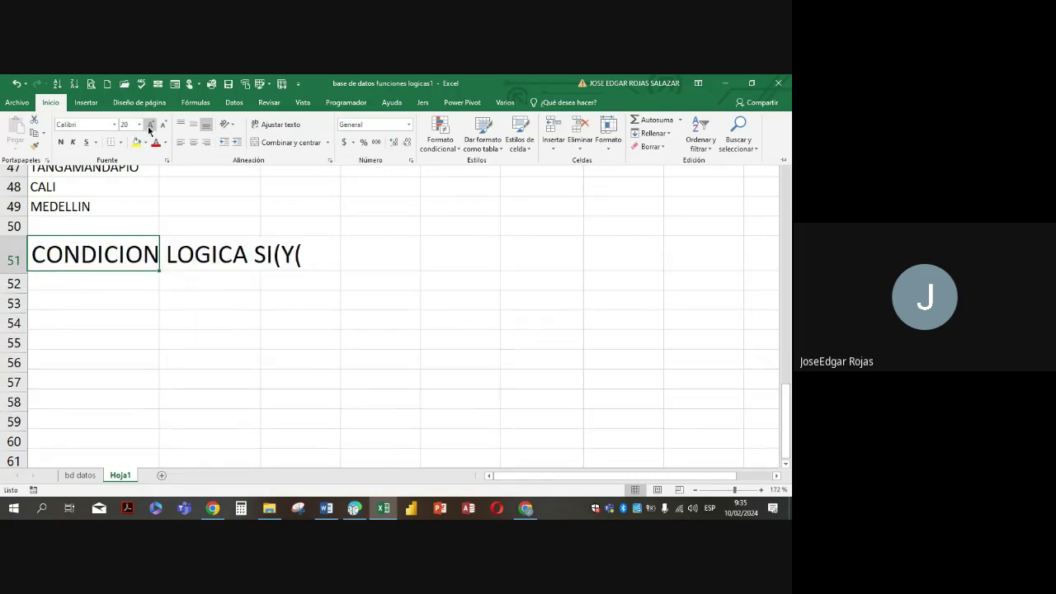
{"action": "left_click", "coordinate": [150, 126]}
{"action": "left_click", "coordinate": [123, 295]}
{"action": "left_click", "coordinate": [113, 305]}
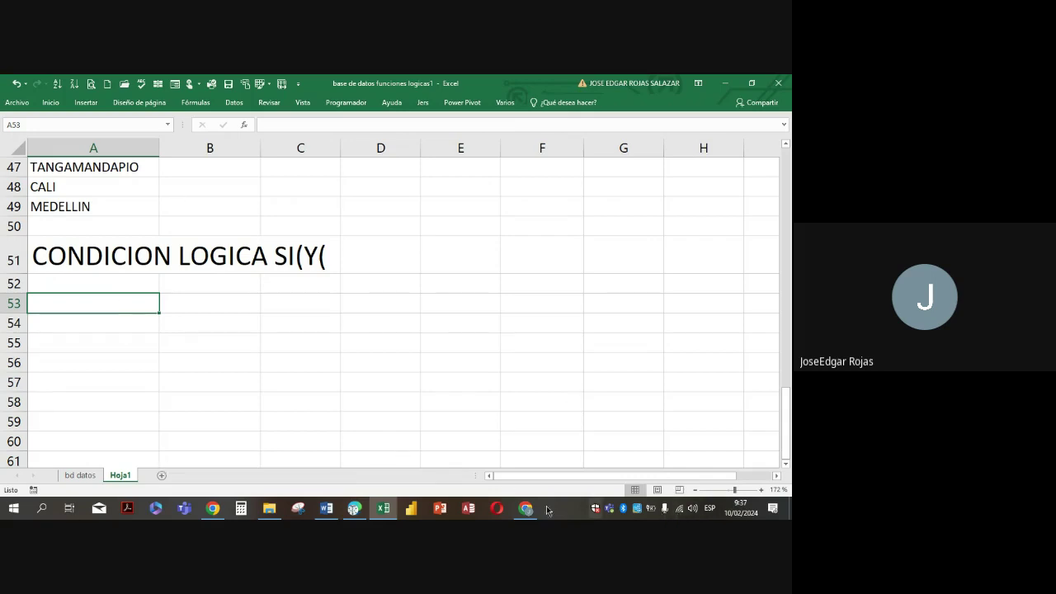
Bump A53 to font size 18 and enter SI(Y(PREGUNTA1;PREGUNTA2;PREGUNTA3);RPTAV;RPTAF)
{"action": "left_click", "coordinate": [50, 103]}
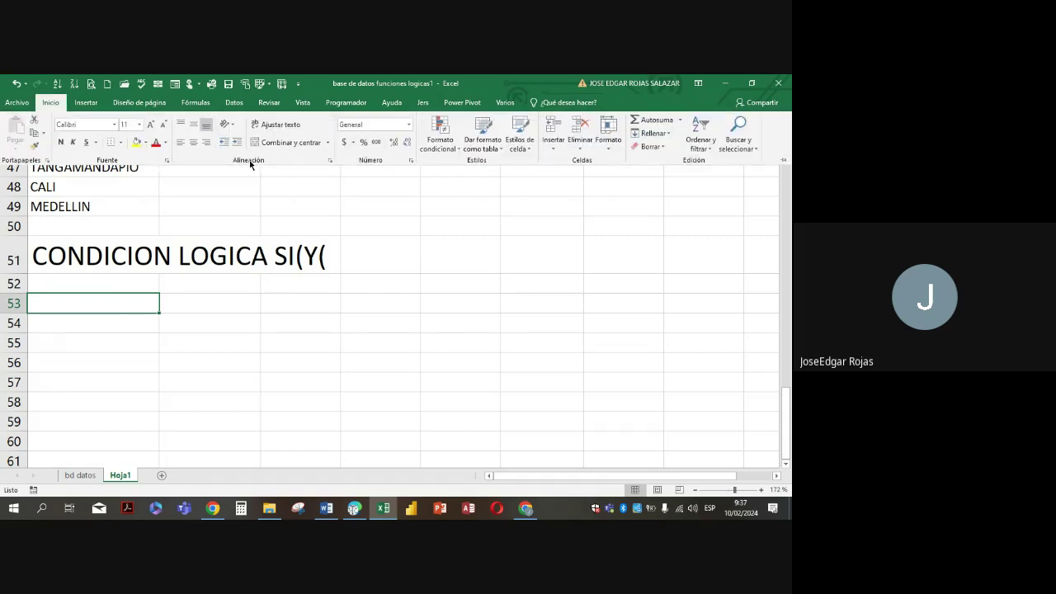
{"action": "left_click", "coordinate": [151, 124]}
{"action": "left_click", "coordinate": [151, 124]}
{"action": "left_click", "coordinate": [150, 124]}
{"action": "left_click", "coordinate": [150, 124]}
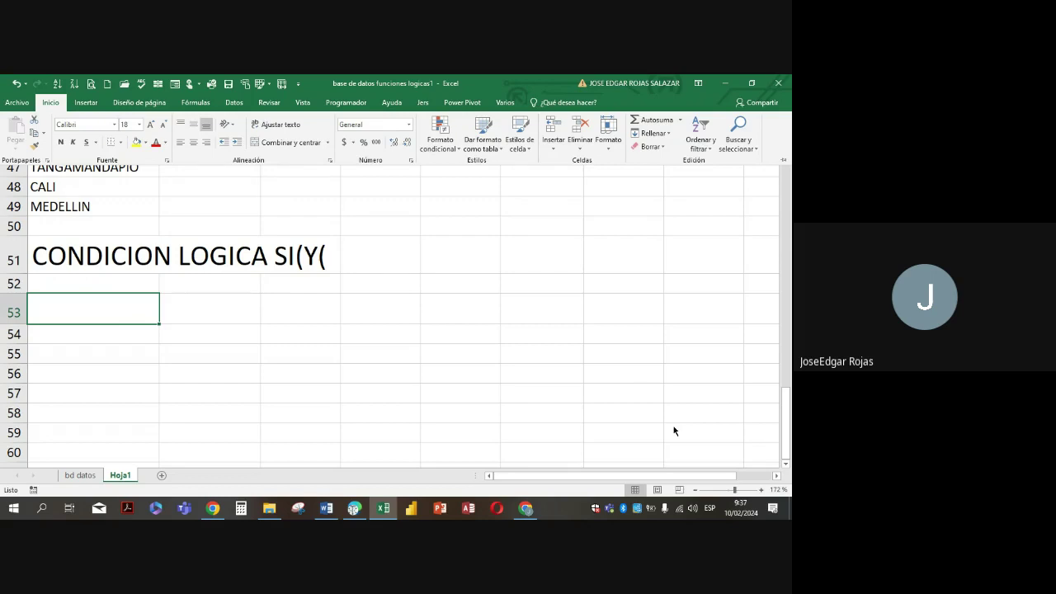
{"action": "type", "text": "SI("}
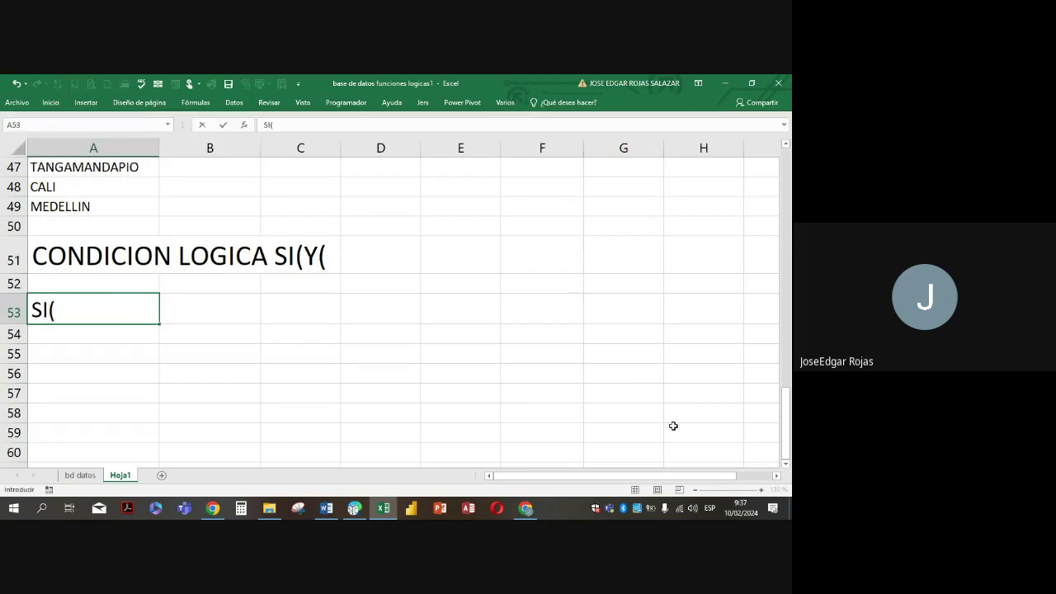
{"action": "type", "text": "Y(PREGUNTA1"}
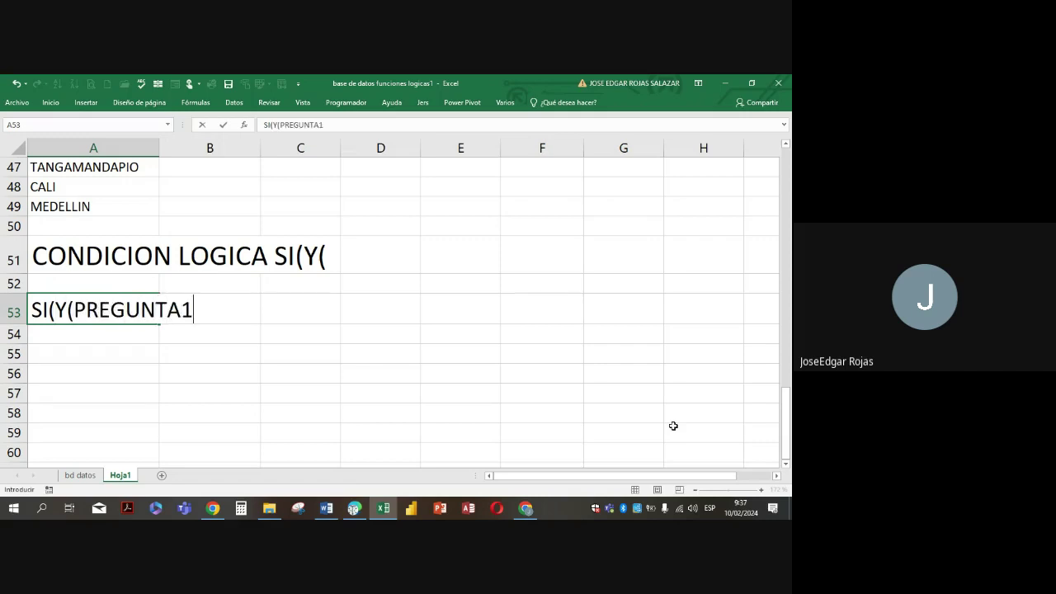
{"action": "type", "text": ";PREGUNTA2"}
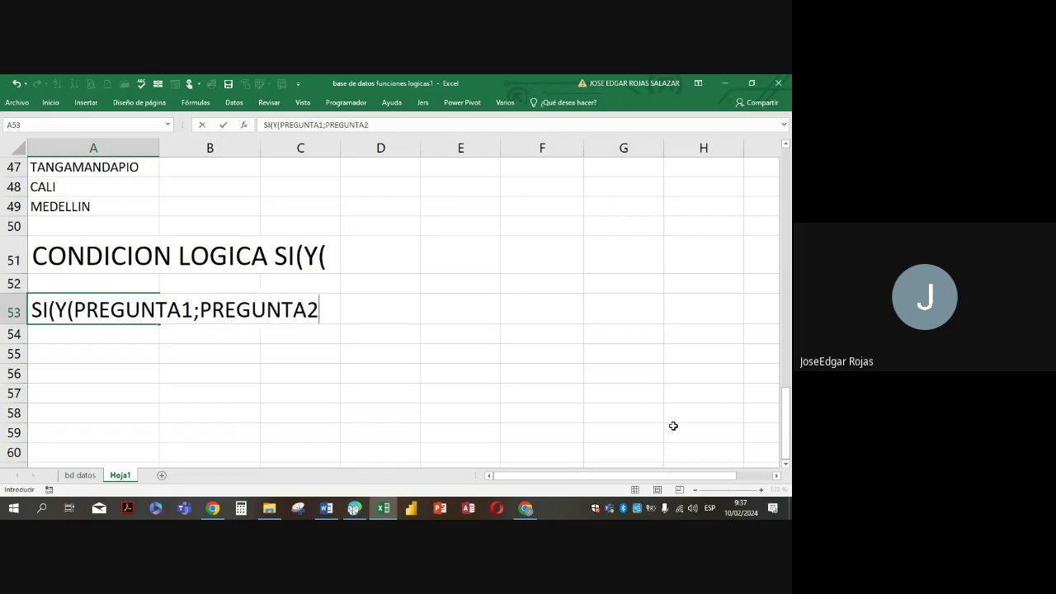
{"action": "type", "text": ";P"}
{"action": "type", "text": "REGUNTA3"}
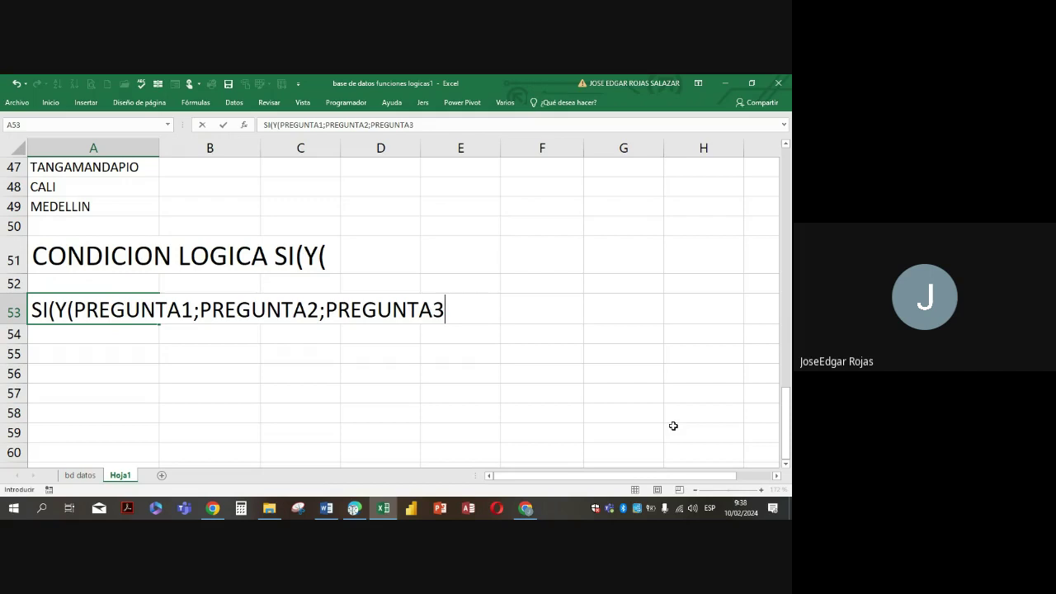
{"action": "type", "text": ");"}
{"action": "type", "text": "RPTAV"}
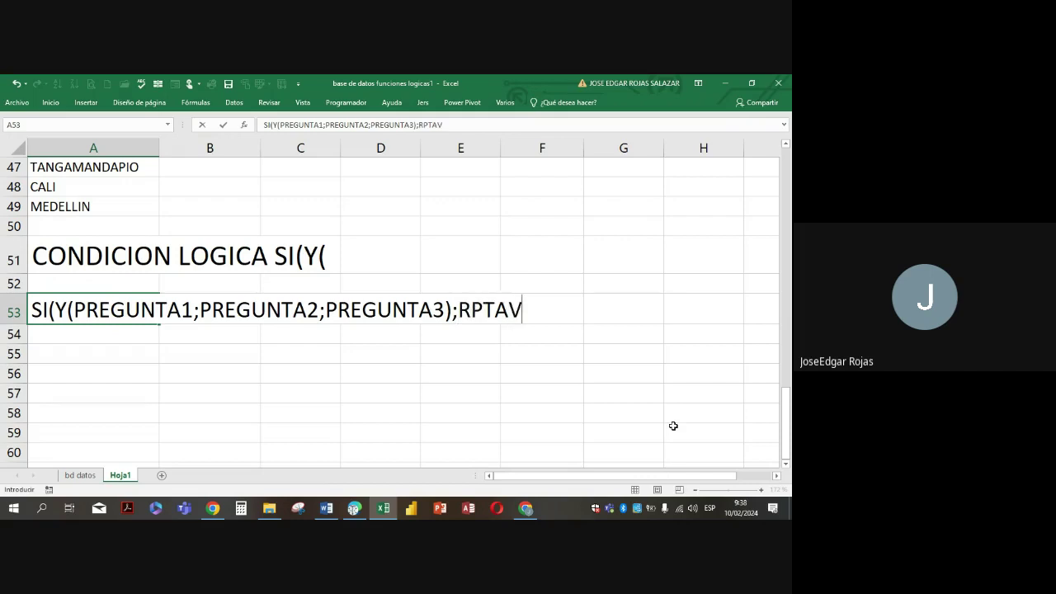
{"action": "type", "text": ";RPTAF)"}
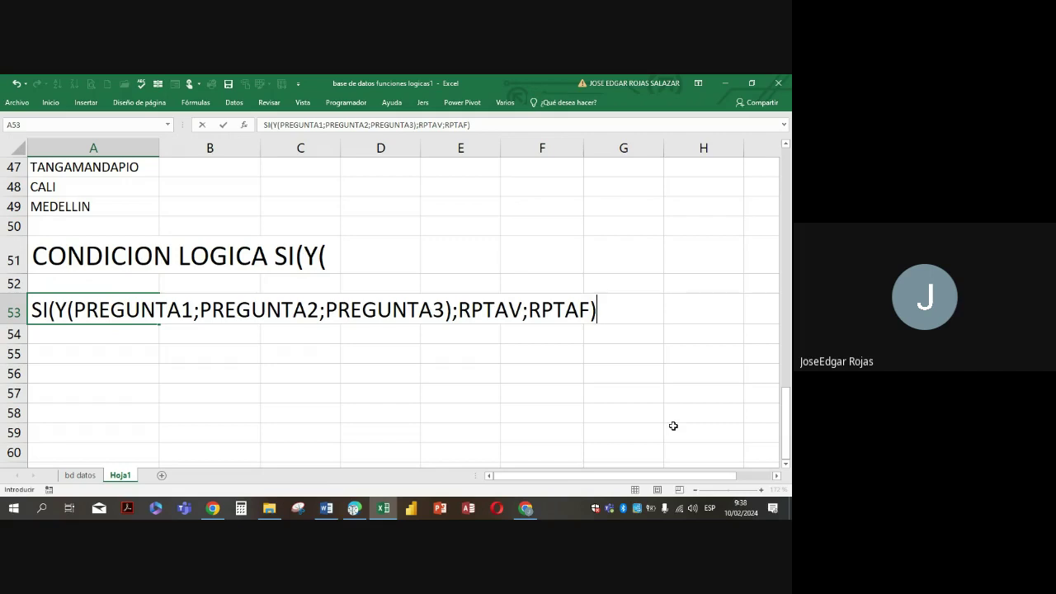
{"action": "left_click", "coordinate": [146, 402]}
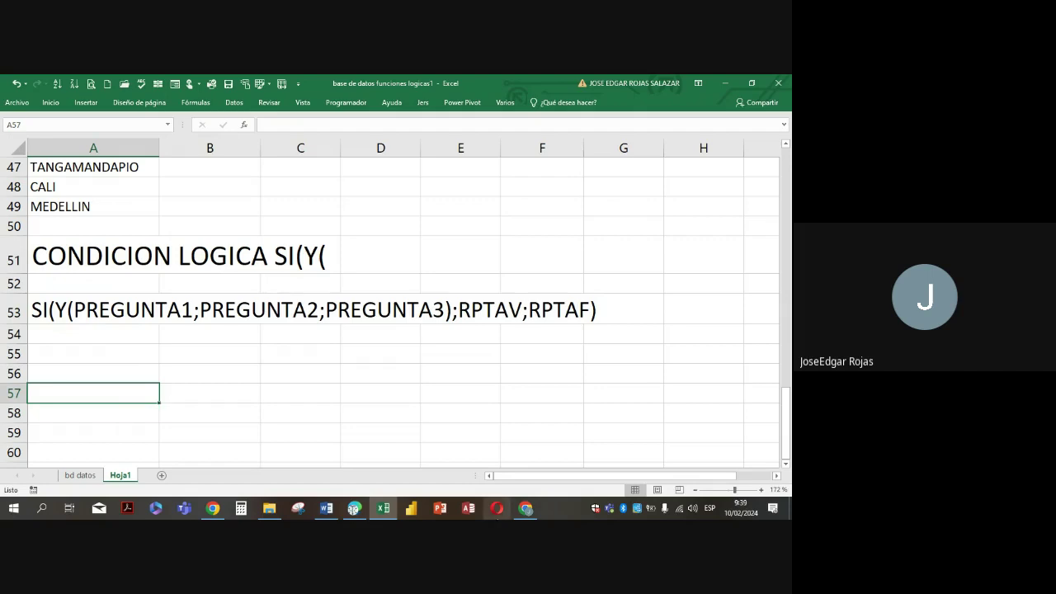
Switch back to the bd datos sheet to view the PANCE and SAN ANDRES results
{"action": "left_click", "coordinate": [81, 477]}
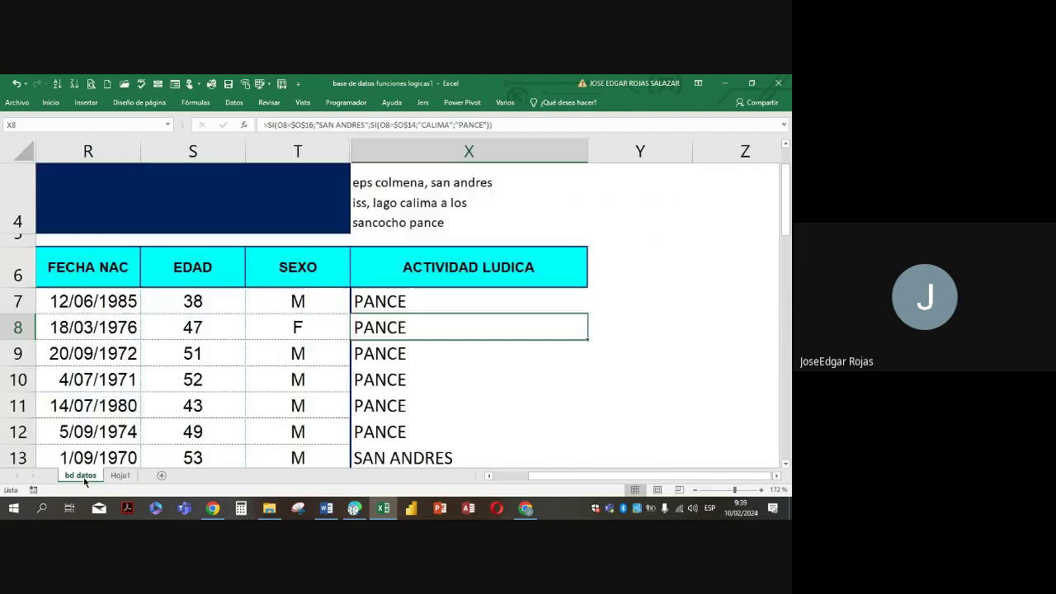
{"action": "right_click", "coordinate": [454, 146]}
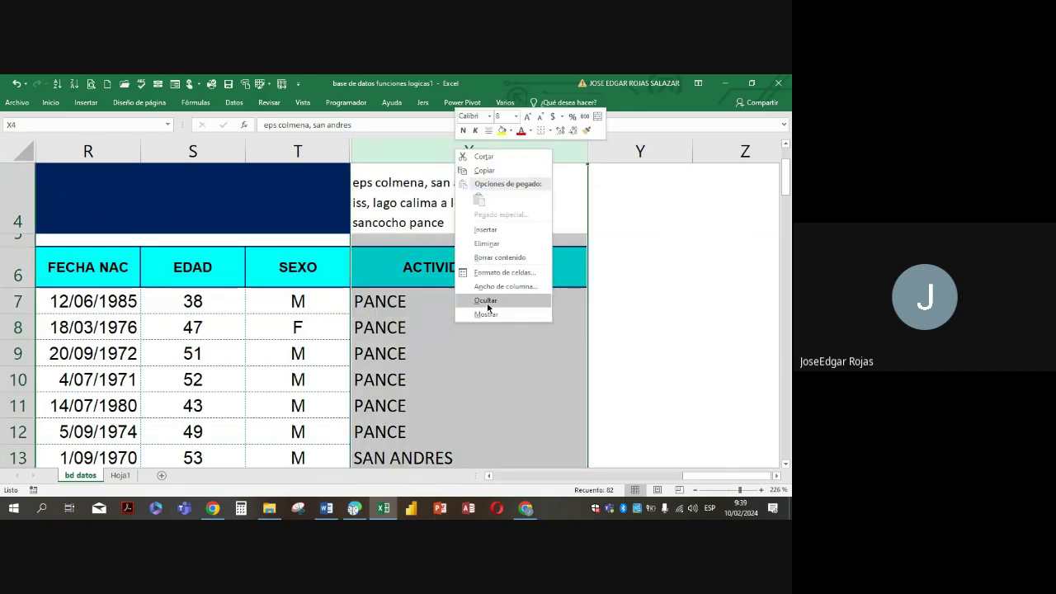
{"action": "left_click", "coordinate": [486, 301]}
{"action": "left_click", "coordinate": [394, 202]}
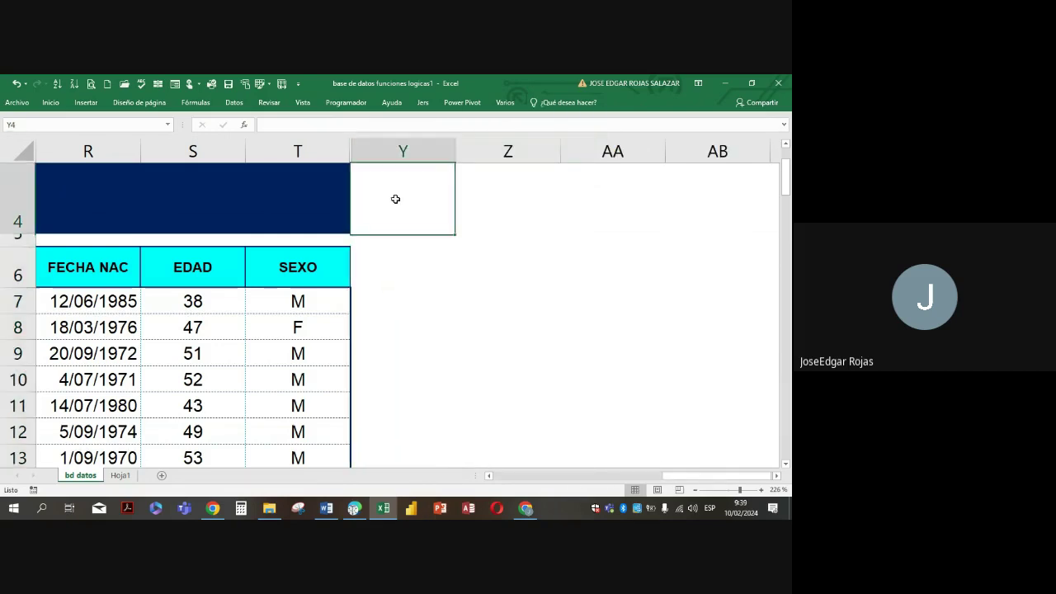
{"action": "left_click_drag", "start_coordinate": [455, 149], "coordinate": [549, 148]}
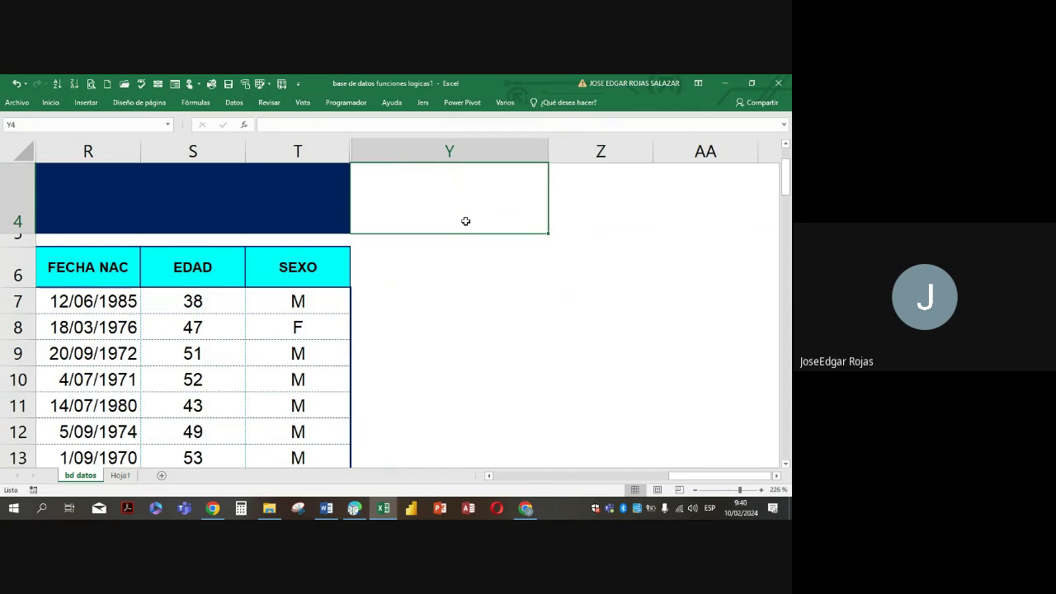
{"action": "left_click", "coordinate": [50, 102]}
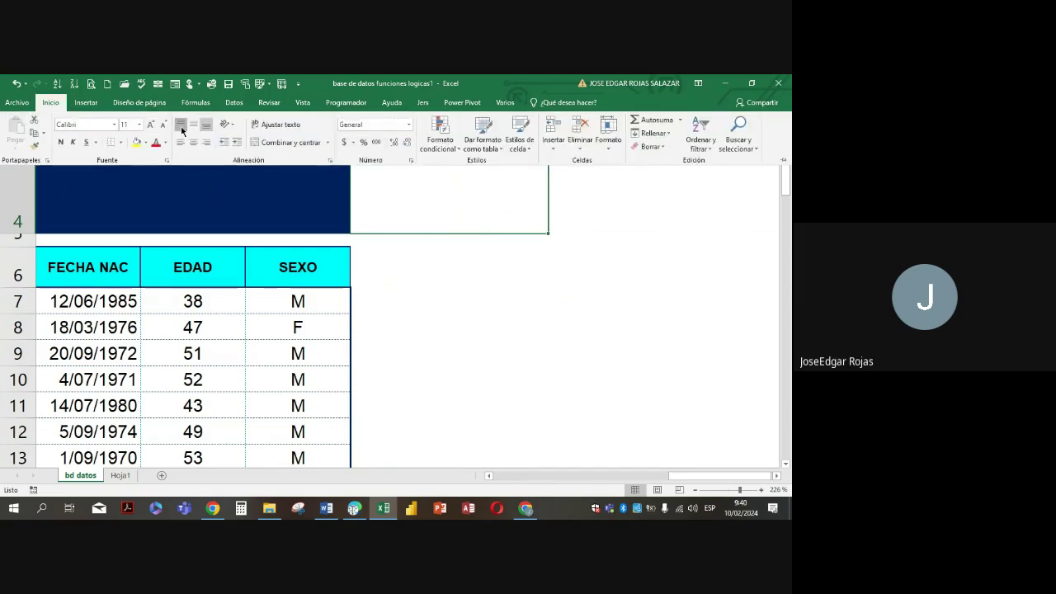
{"action": "left_click", "coordinate": [376, 193]}
{"action": "scroll", "coordinate": [382, 191], "scroll_direction": "up", "scroll_amount": 1}
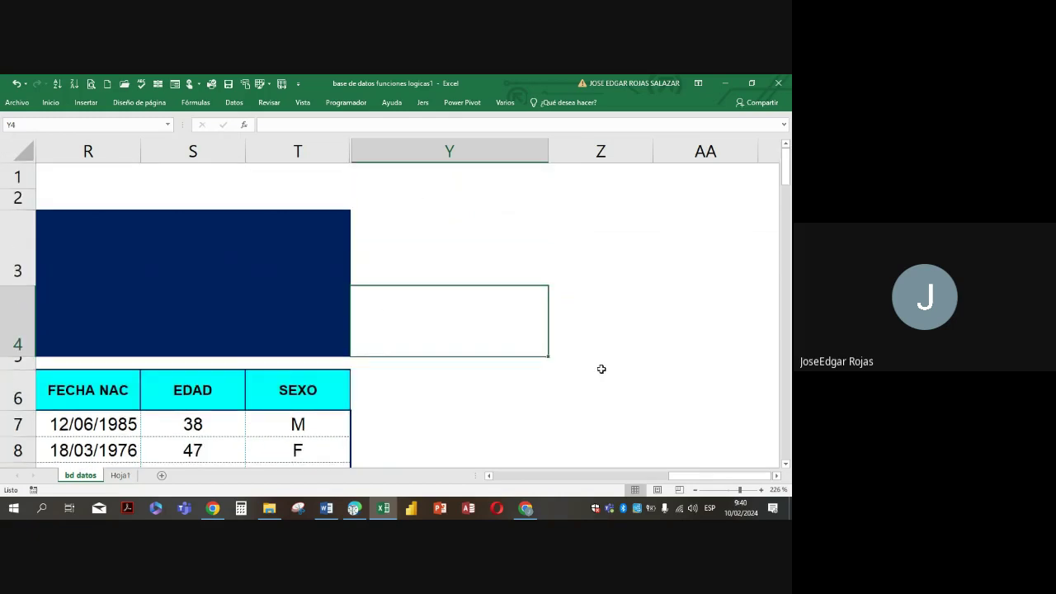
Enter the two-line Y4 note 'Si pertence a fondo de empleados' / 'y mayor 40 años, vacaciones'
{"action": "type", "text": "SI"}
{"action": "key", "text": "BackSpace"}
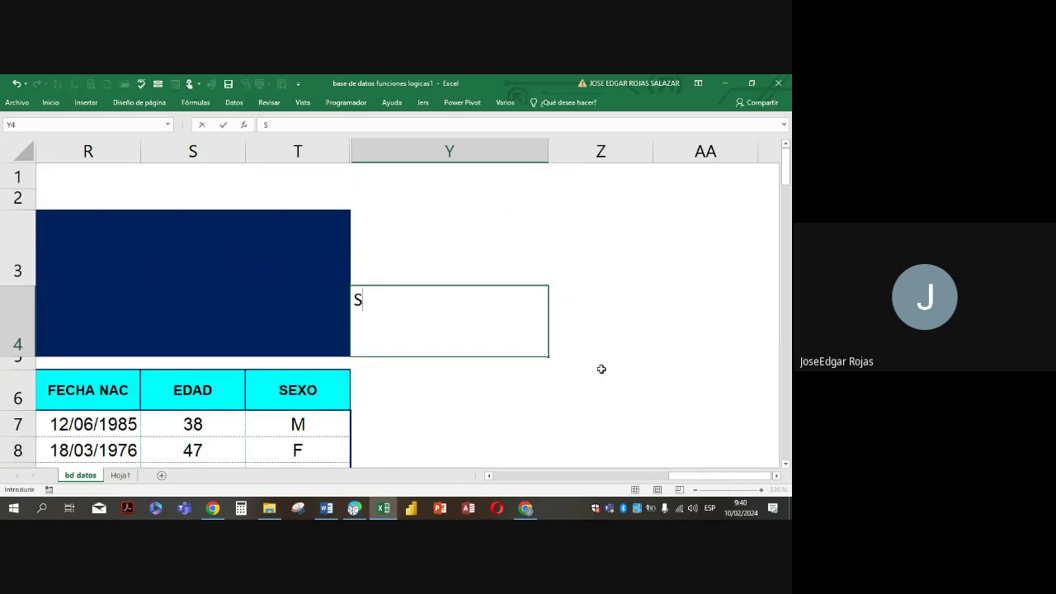
{"action": "type", "text": "i perten"}
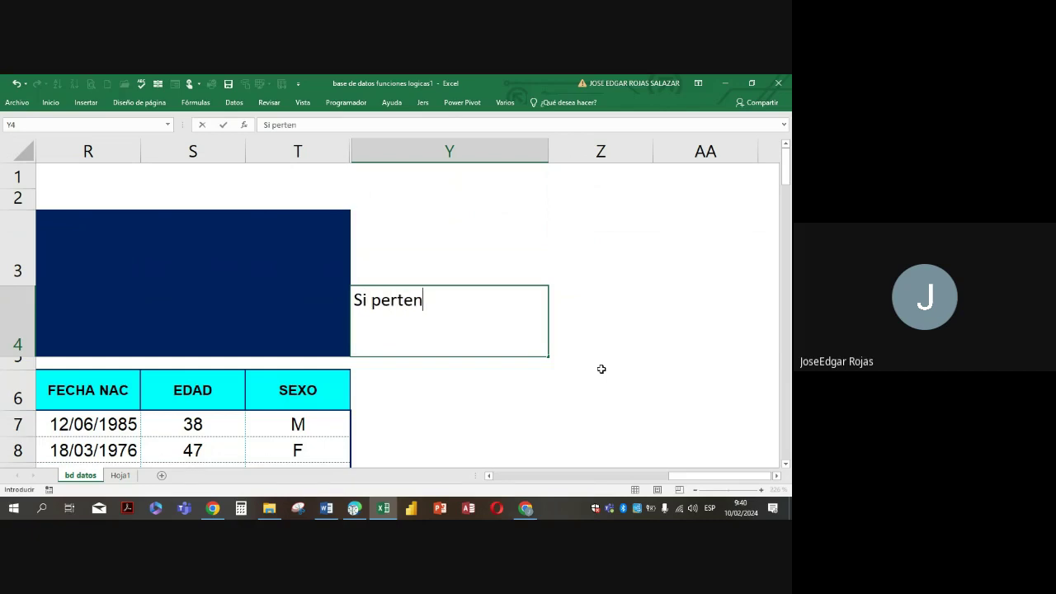
{"action": "type", "text": "ce a fono"}
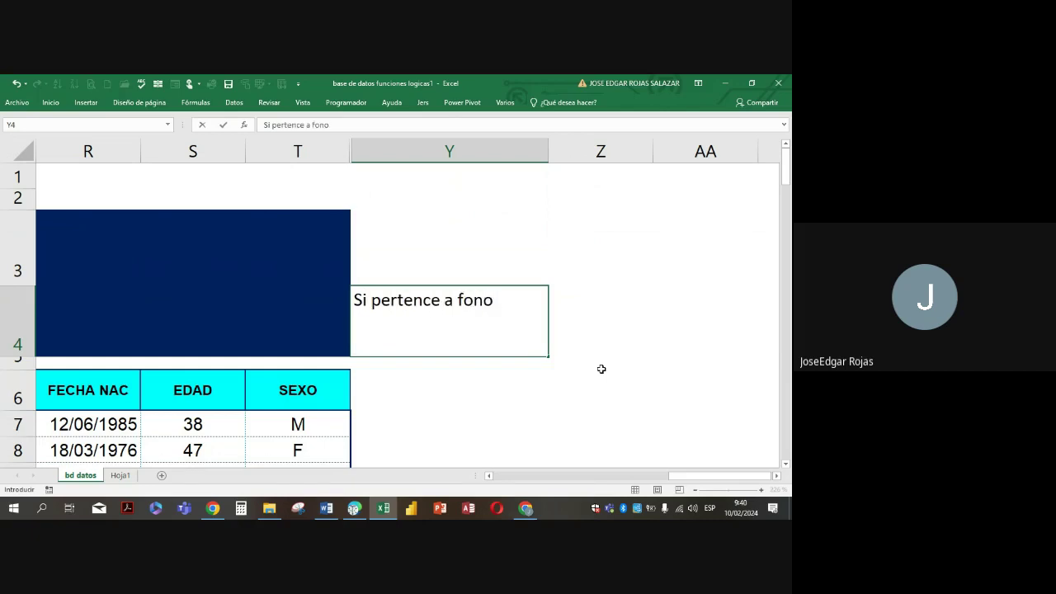
{"action": "key", "text": "BackSpace"}
{"action": "type", "text": "do de em"}
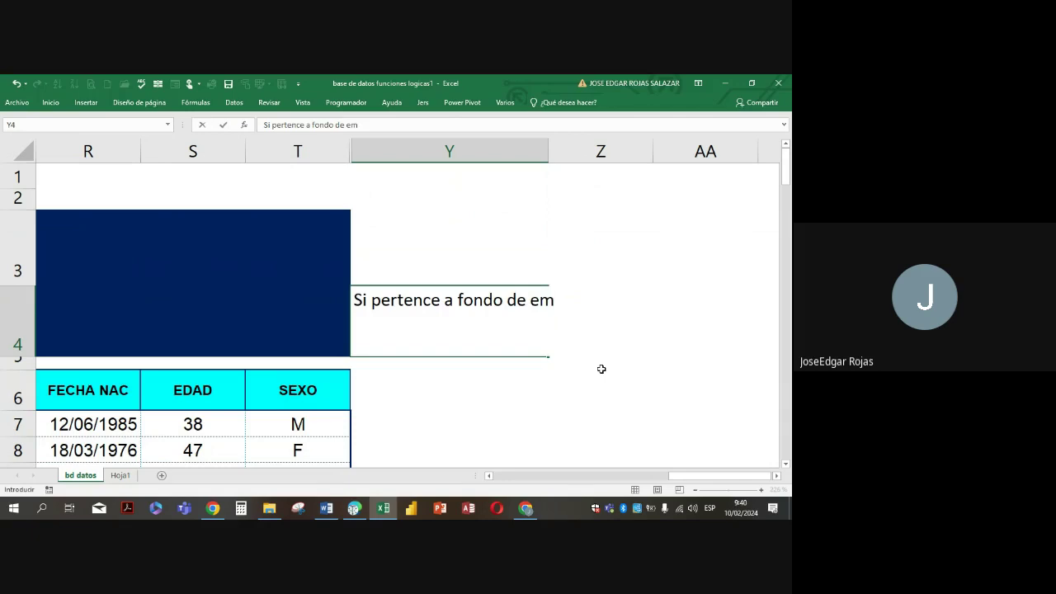
{"action": "type", "text": "pleados"}
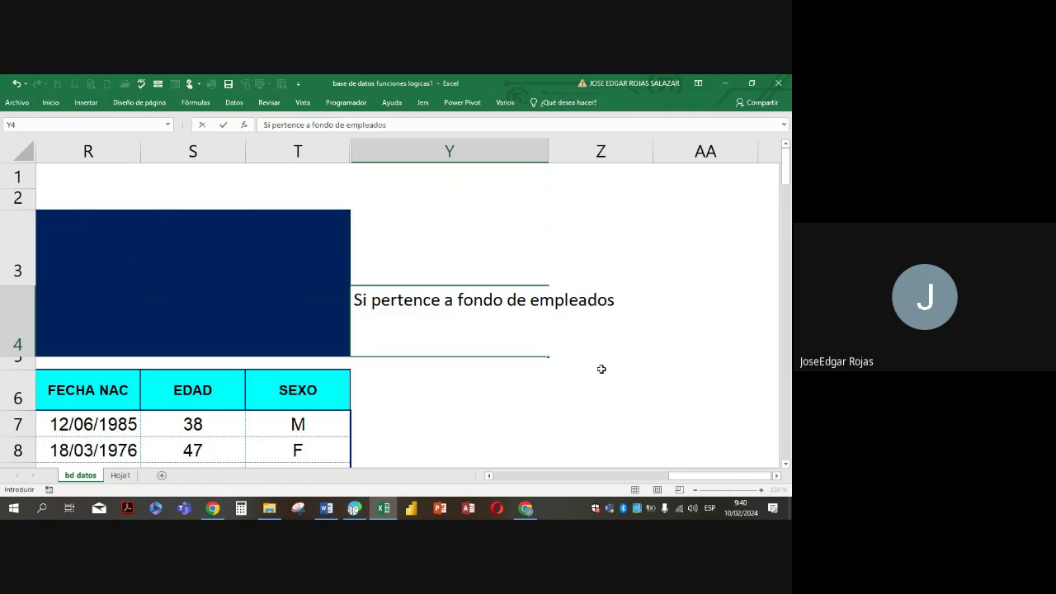
{"action": "key", "text": "alt+Return"}
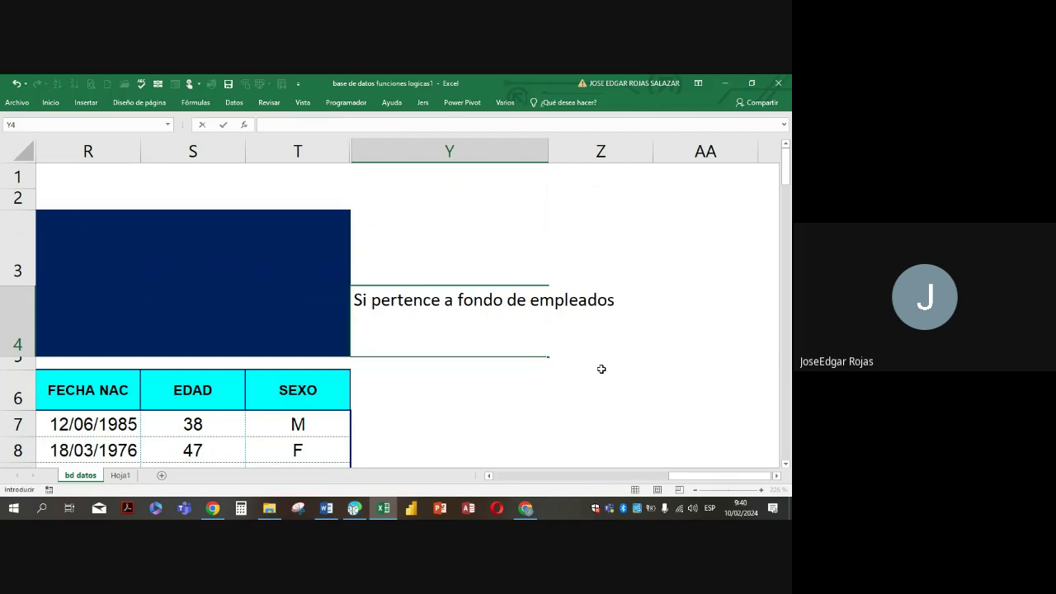
{"action": "type", "text": "y mayor "}
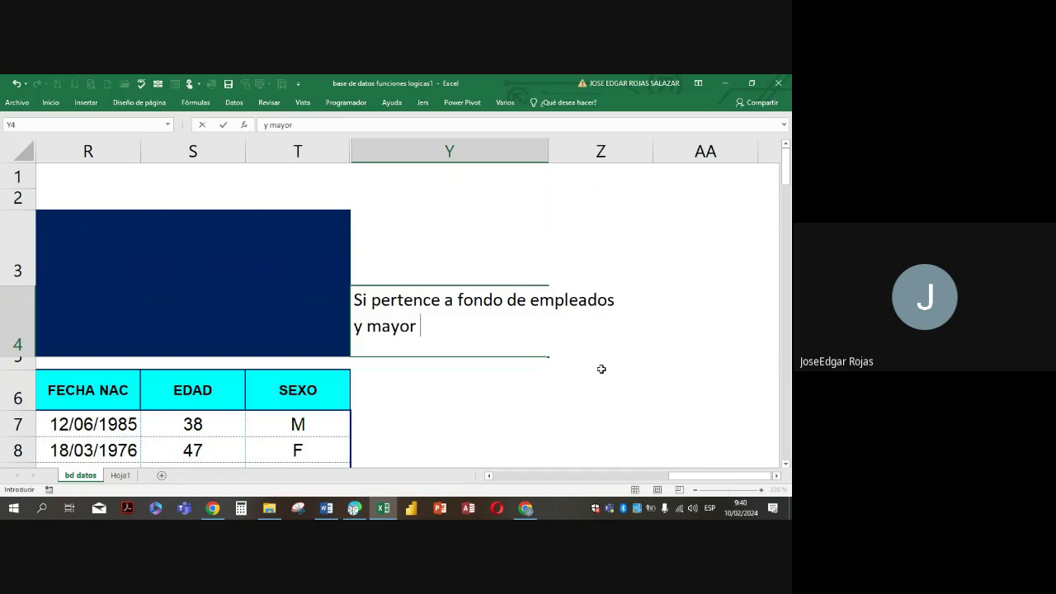
{"action": "type", "text": "40 años"}
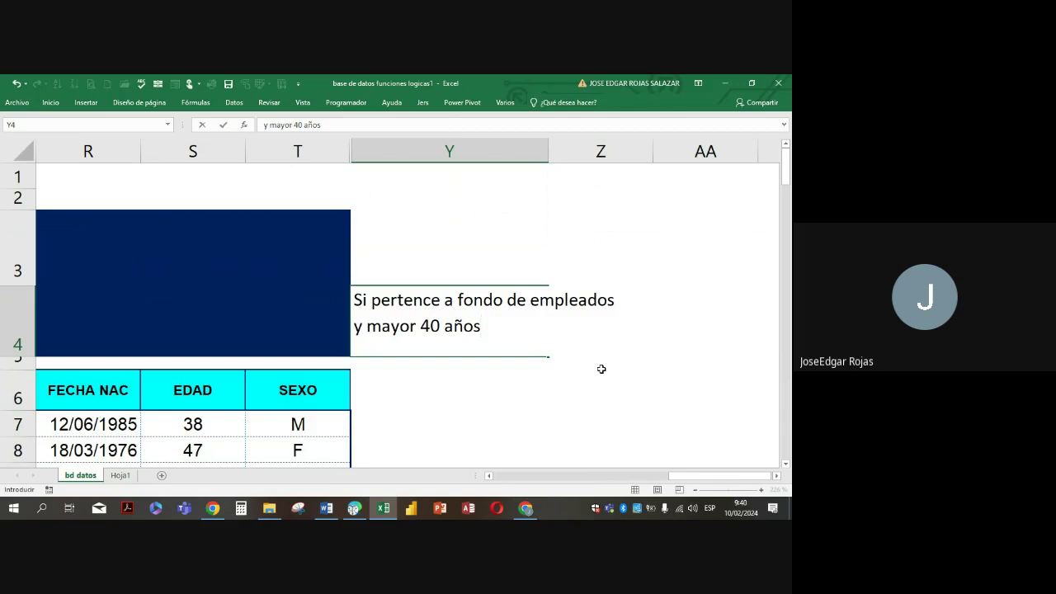
{"action": "type", "text": ", vacaciones"}
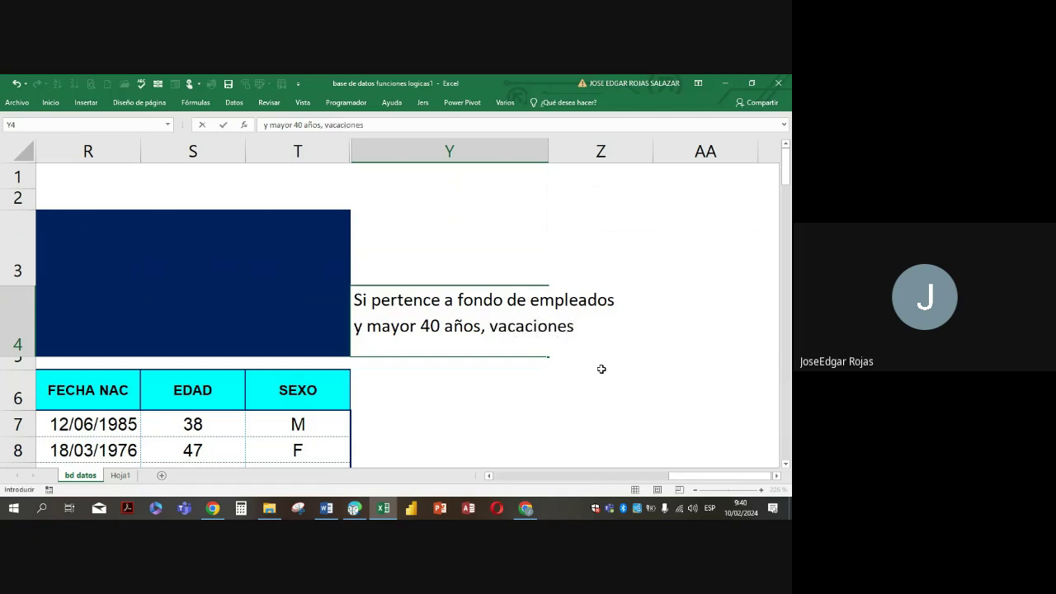
{"action": "key", "text": "Return"}
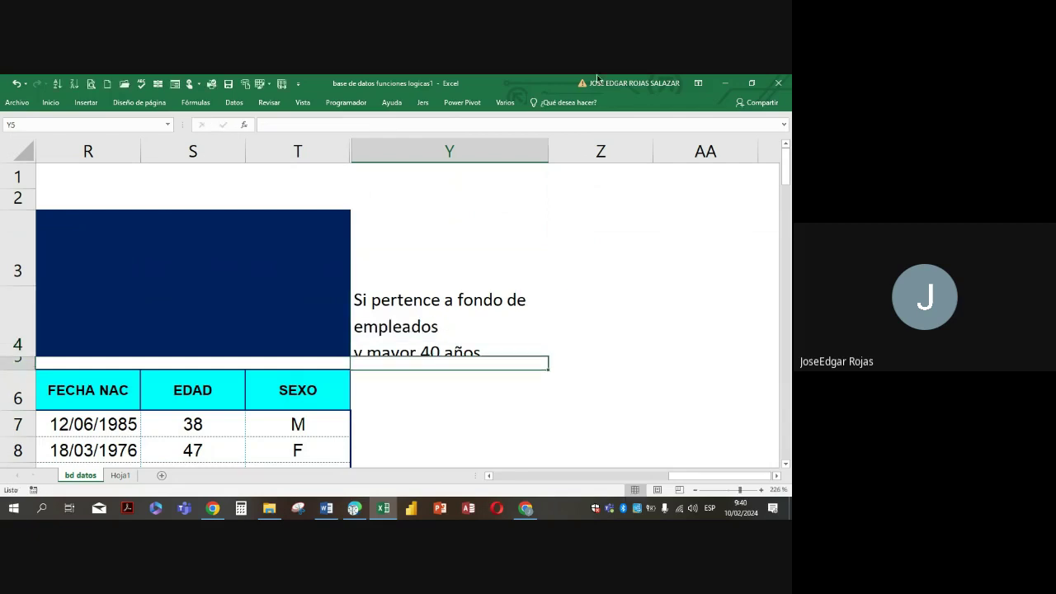
Top-align the Y4 note, reduce its font size, and switch to Hoja1
{"action": "left_click", "coordinate": [431, 300]}
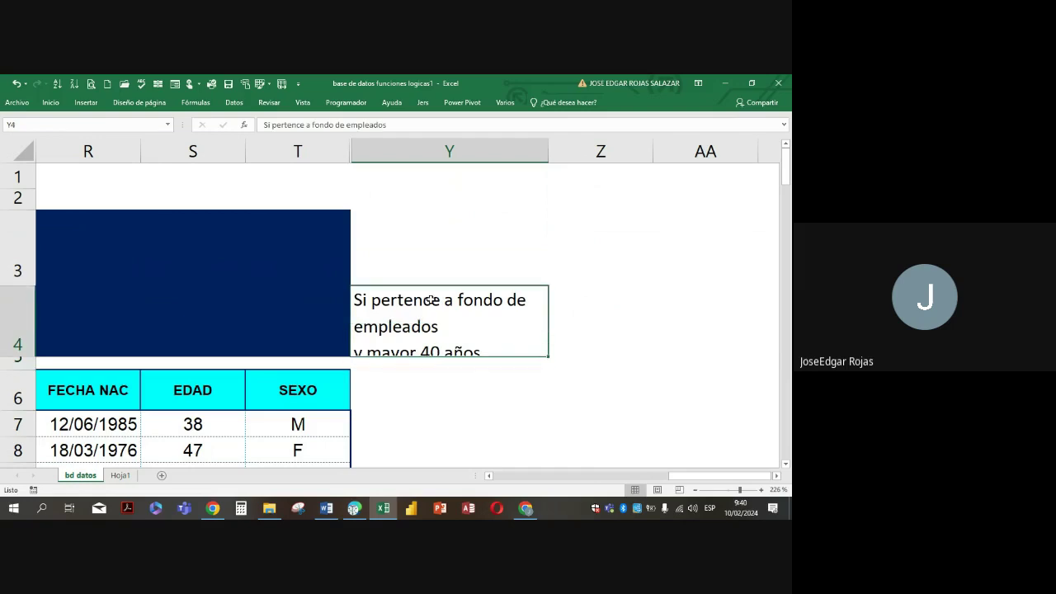
{"action": "left_click", "coordinate": [45, 102]}
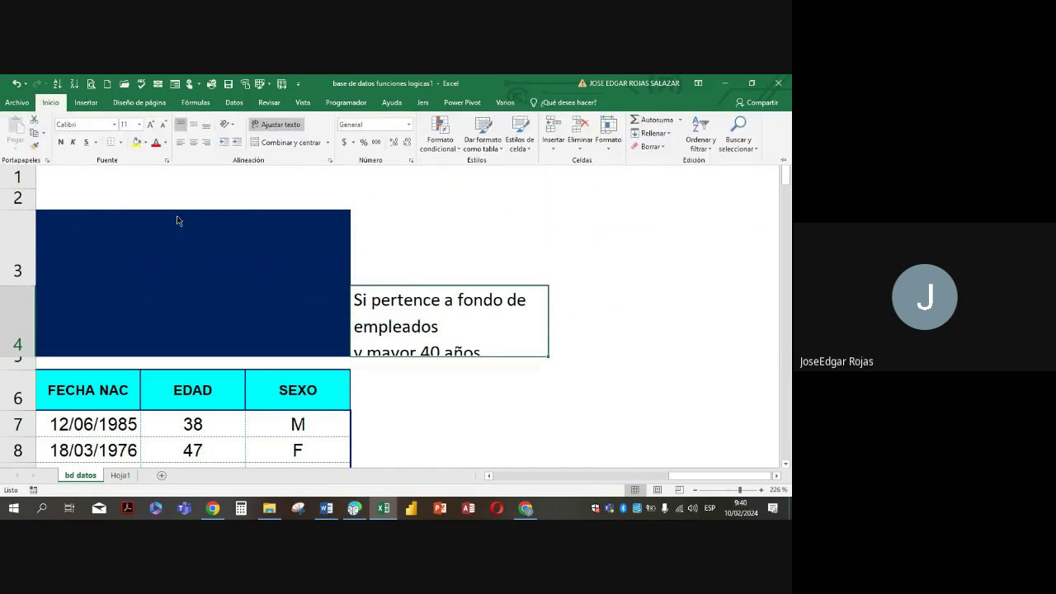
{"action": "left_click", "coordinate": [183, 126]}
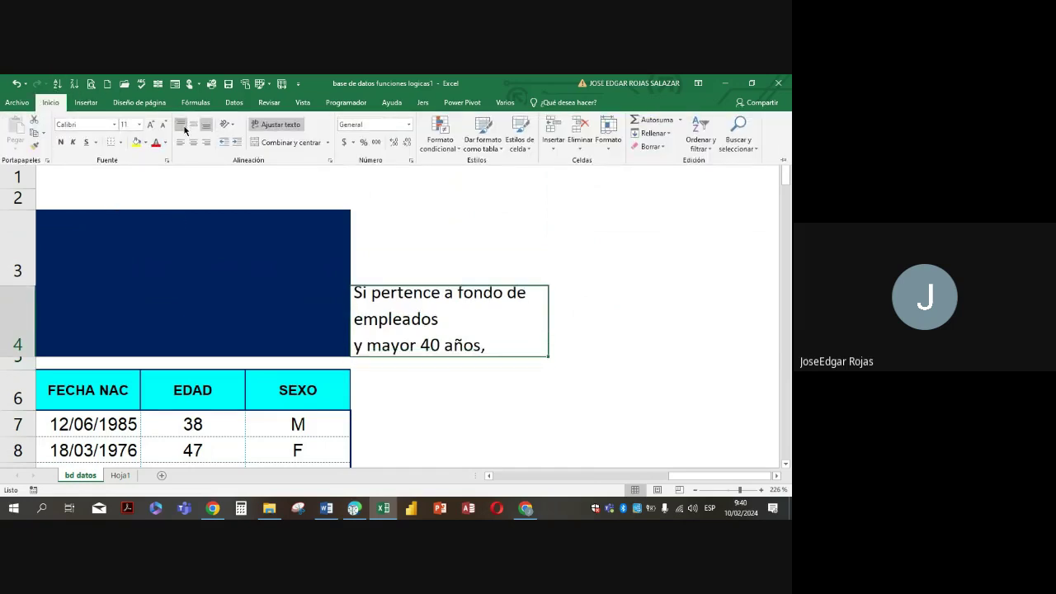
{"action": "left_click", "coordinate": [163, 125]}
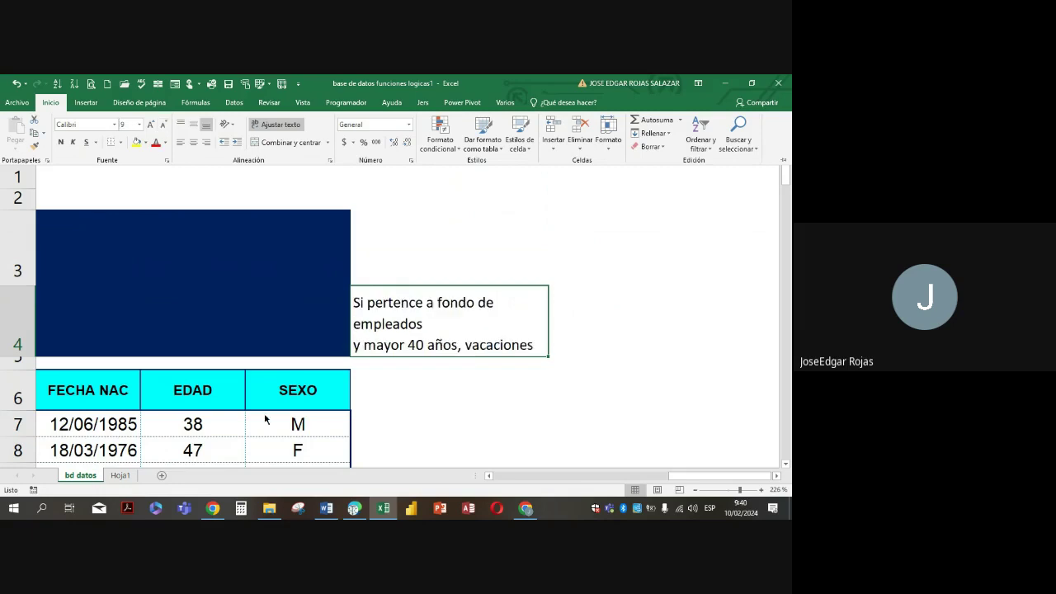
{"action": "left_click", "coordinate": [124, 477]}
{"action": "left_click", "coordinate": [120, 476]}
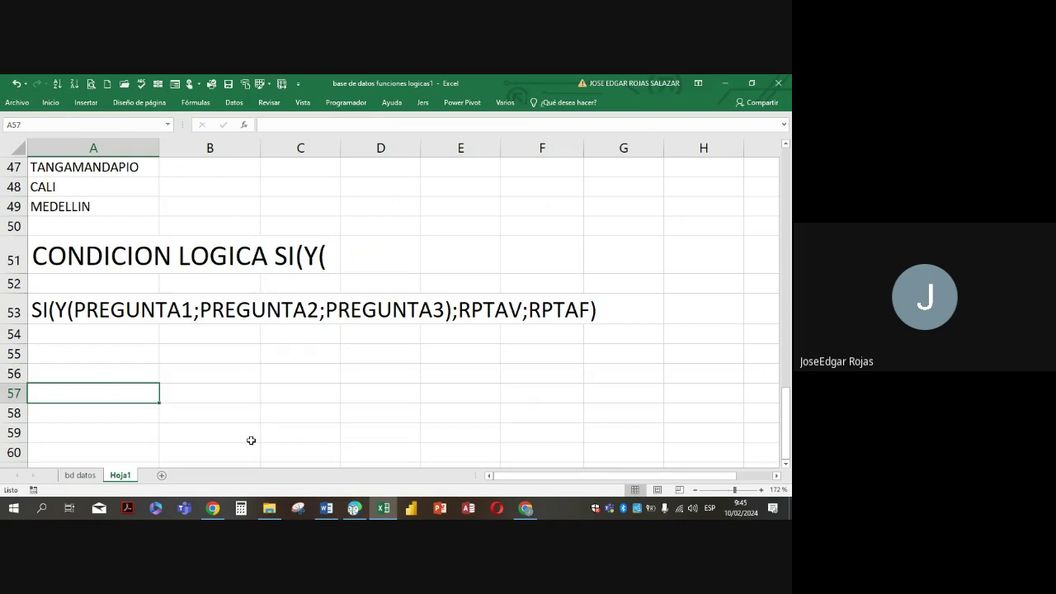
Return from Hoja1 to the bd datos sheet with the Y4 vacation note
{"action": "left_click", "coordinate": [85, 476]}
Copy the cyan SEXO header from T6 into Y6
{"action": "scroll", "coordinate": [443, 420], "scroll_direction": "down", "scroll_amount": 2}
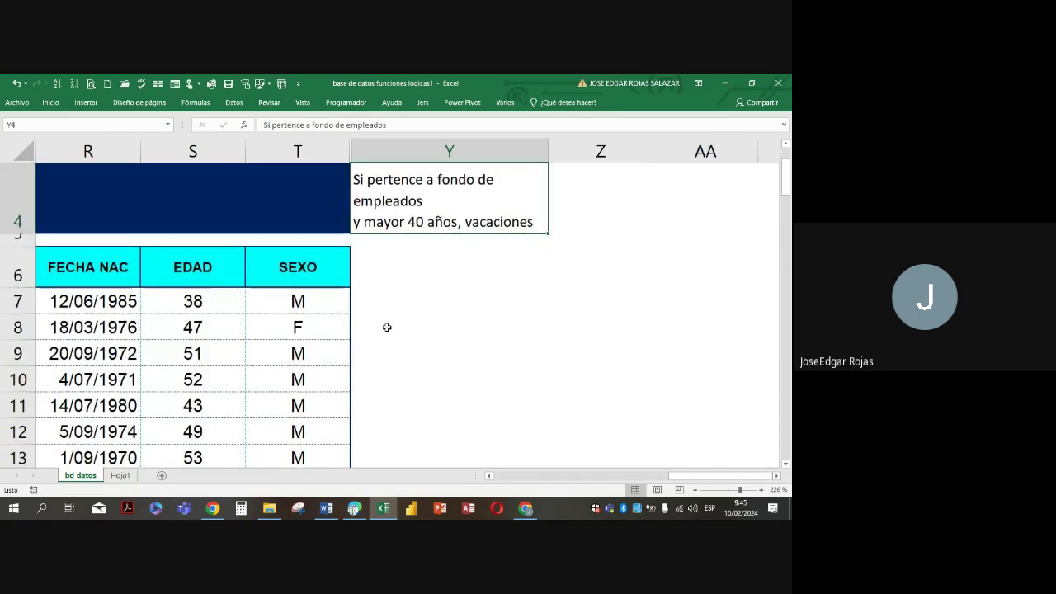
{"action": "left_click", "coordinate": [388, 276]}
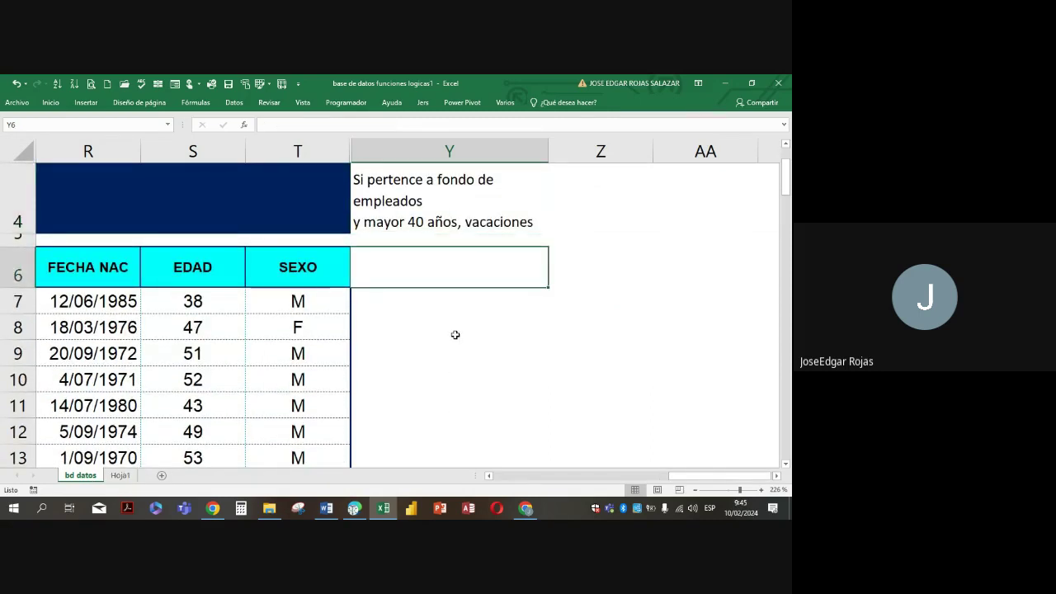
{"action": "left_click", "coordinate": [272, 271]}
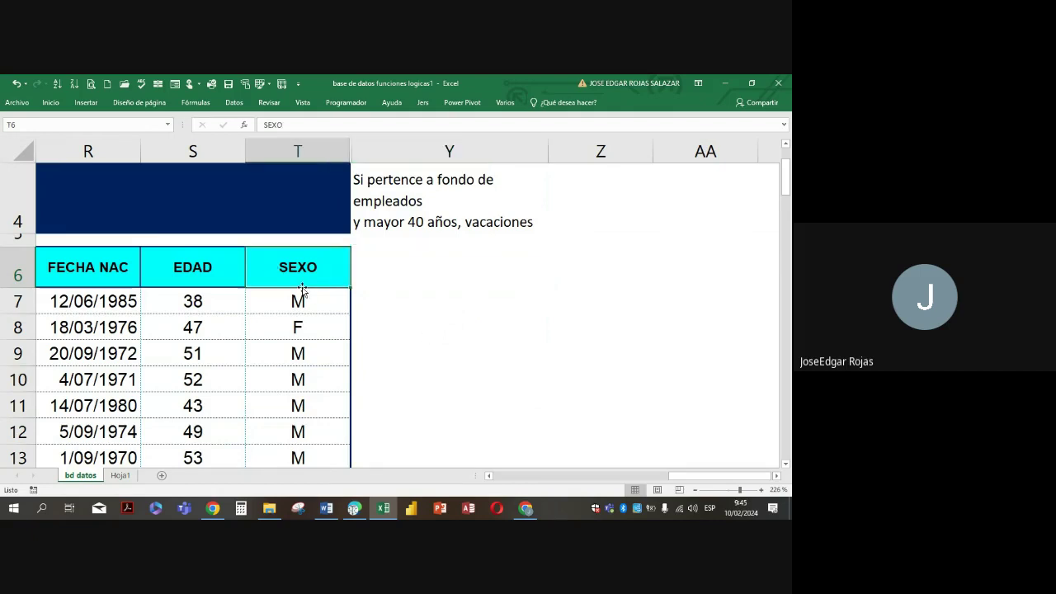
{"action": "key", "text": "ctrl+c"}
{"action": "left_click", "coordinate": [424, 281]}
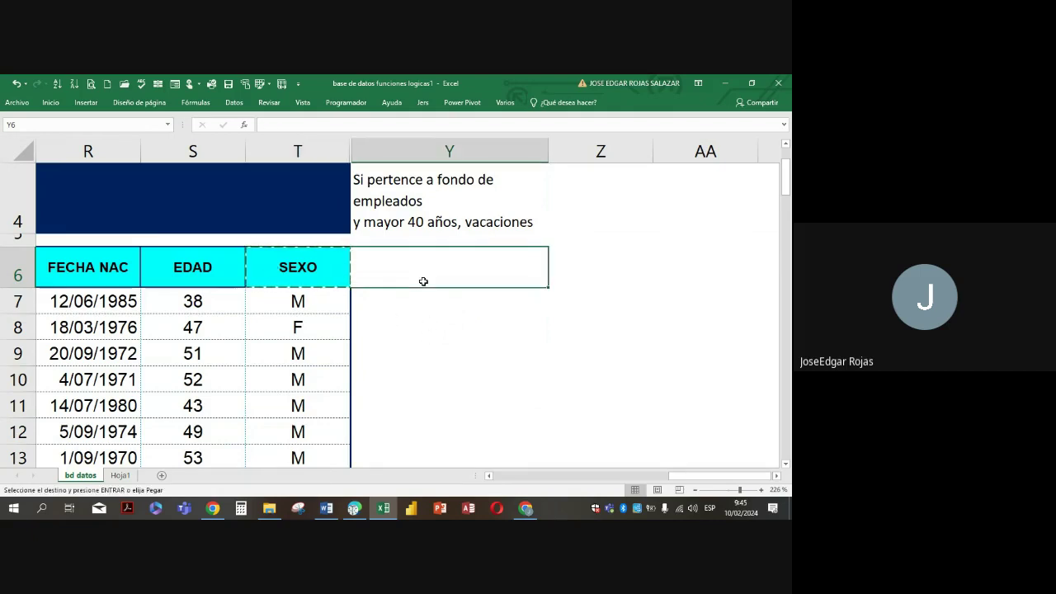
{"action": "key", "text": "ctrl+v"}
{"action": "left_click", "coordinate": [396, 307]}
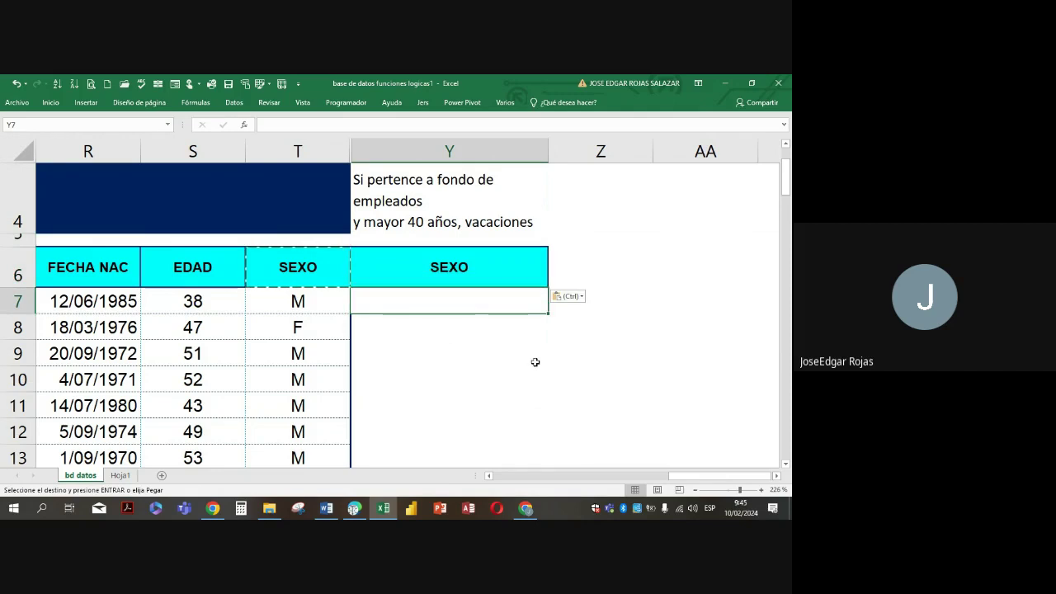
Begin the Y7 formula with =si(y( and reference the fondo de empleados cell P7
{"action": "type", "text": "="}
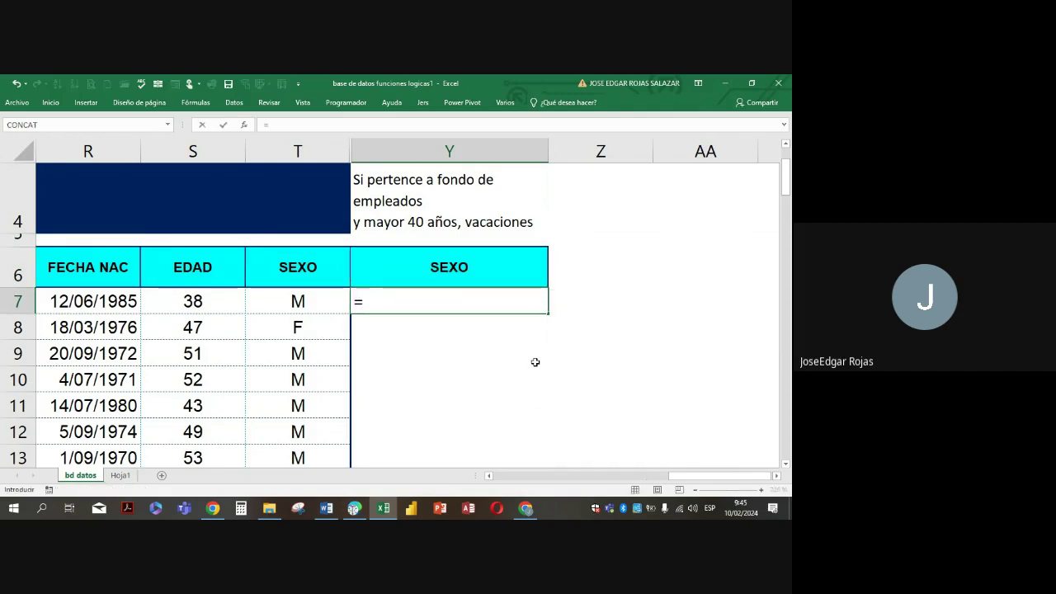
{"action": "type", "text": "si(y"}
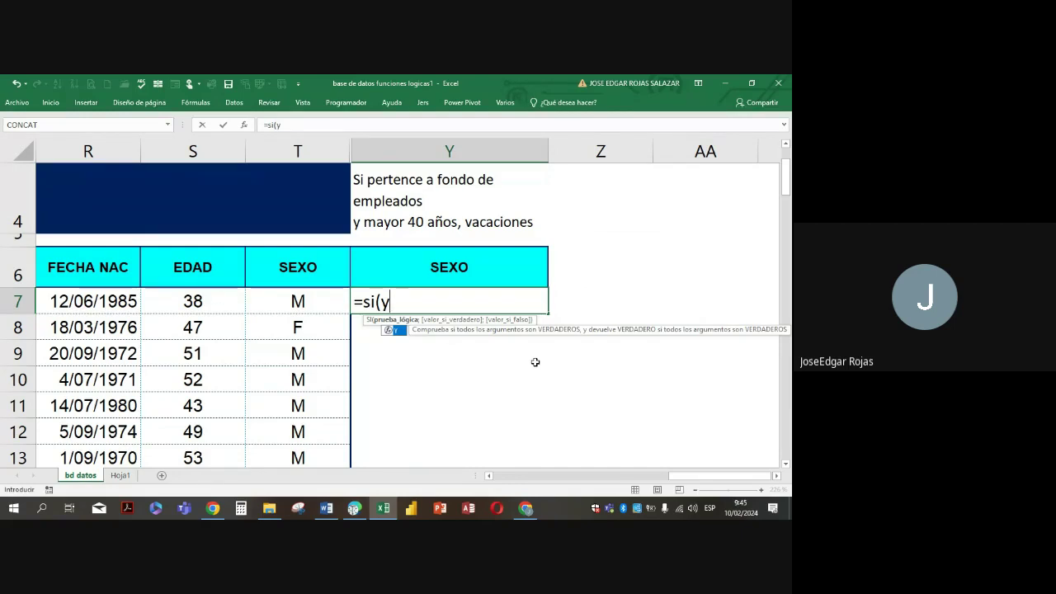
{"action": "type", "text": "("}
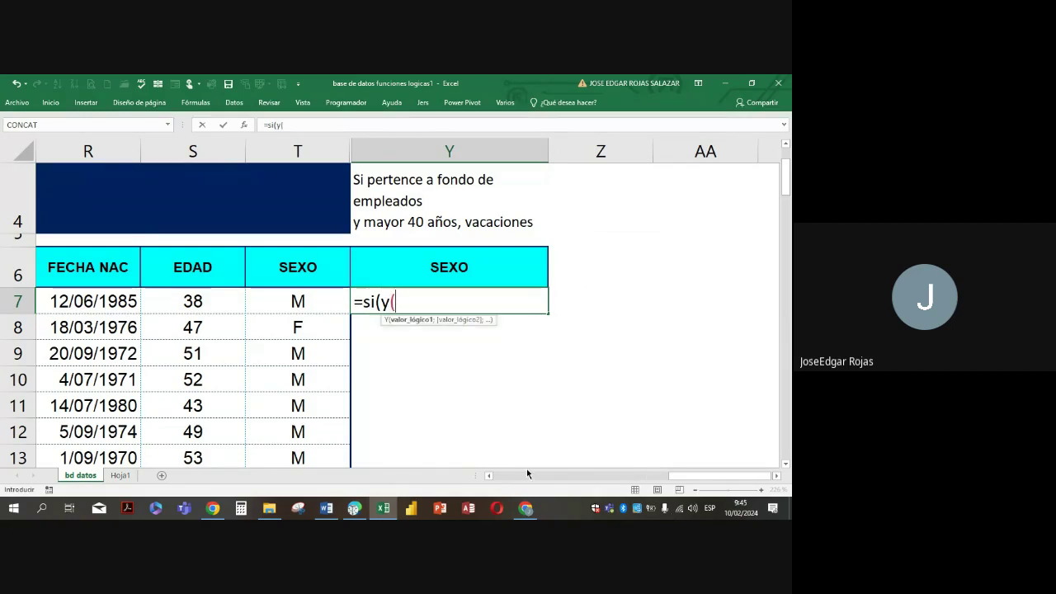
{"action": "left_click", "coordinate": [488, 477]}
{"action": "left_click", "coordinate": [489, 476]}
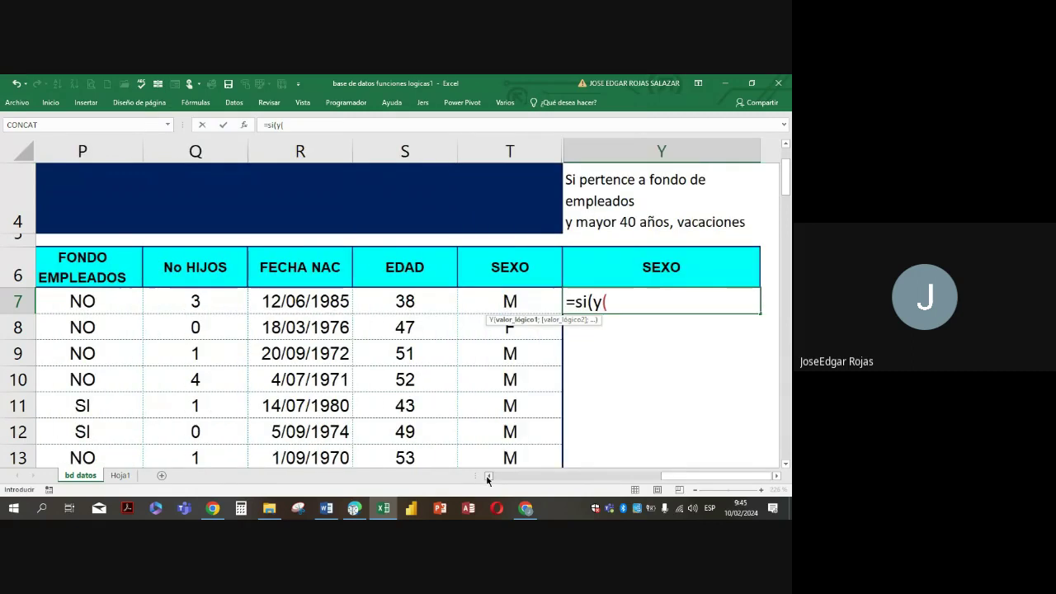
{"action": "left_click", "coordinate": [488, 476]}
{"action": "left_click", "coordinate": [268, 308]}
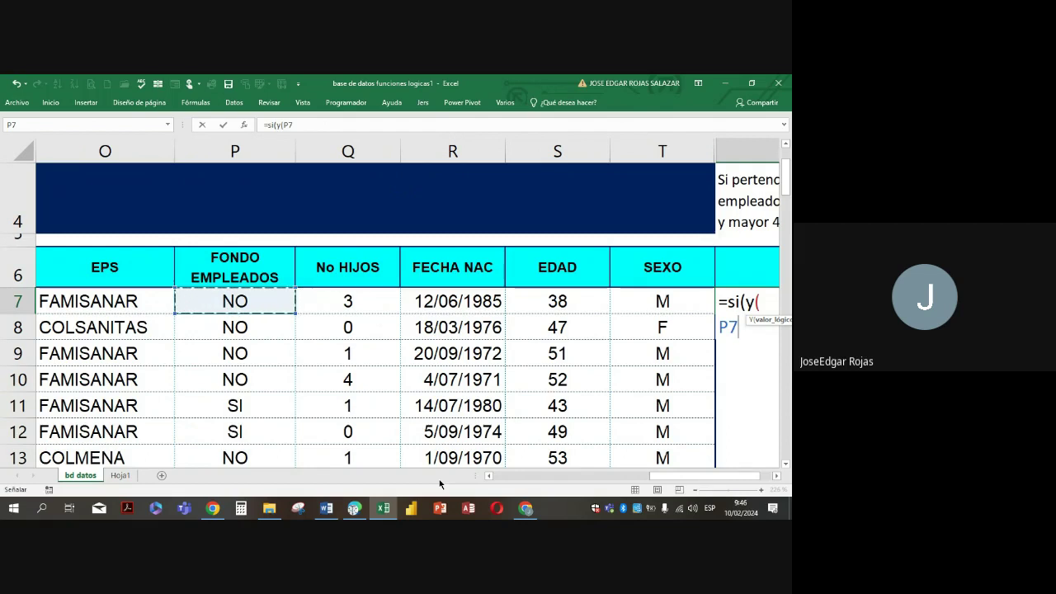
Complete the AND condition as P7="SI";S7>40 and close its parenthesis
{"action": "left_click", "coordinate": [776, 476]}
{"action": "left_click", "coordinate": [776, 476]}
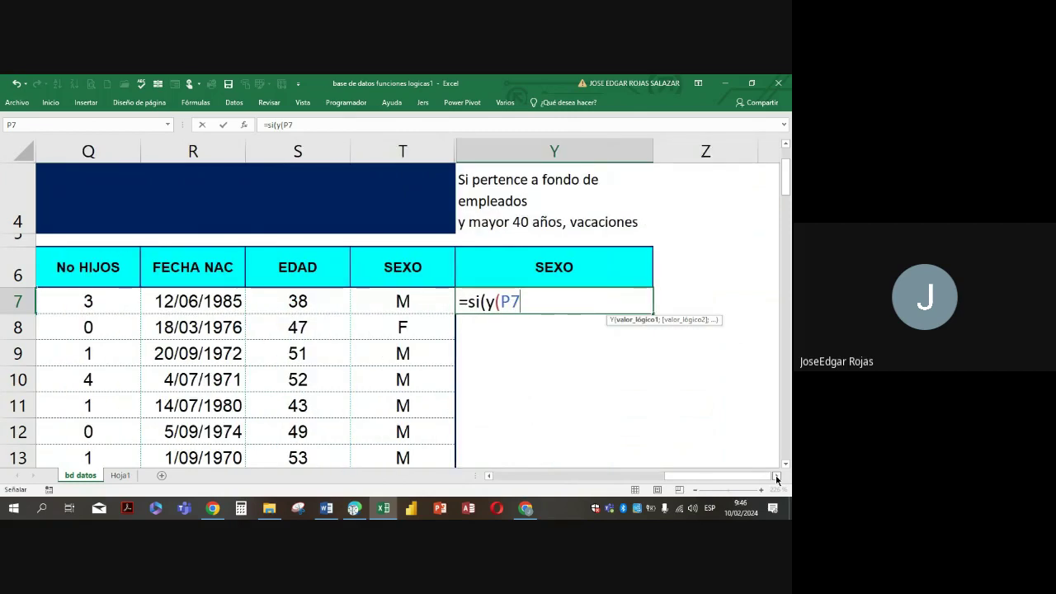
{"action": "type", "text": "=\"\""}
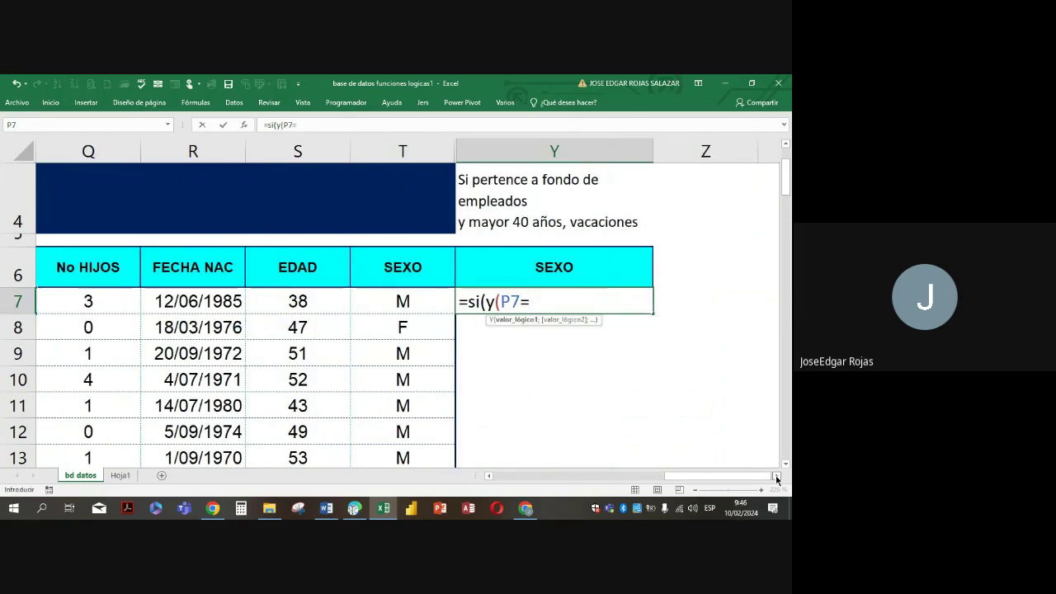
{"action": "left_click", "coordinate": [537, 301]}
{"action": "type", "text": "SI"}
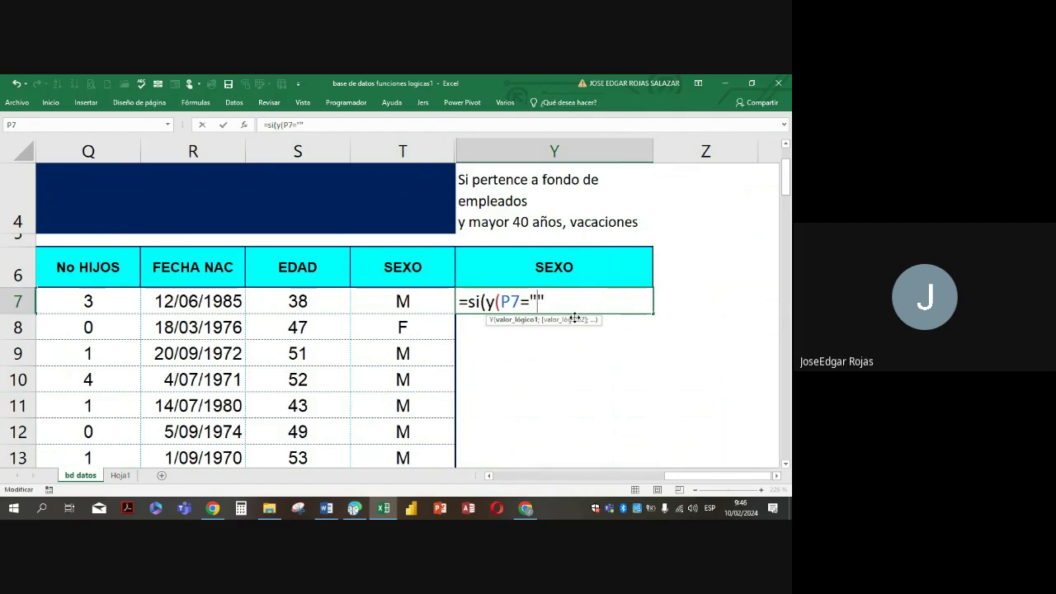
{"action": "left_click", "coordinate": [567, 301]}
{"action": "type", "text": ";"}
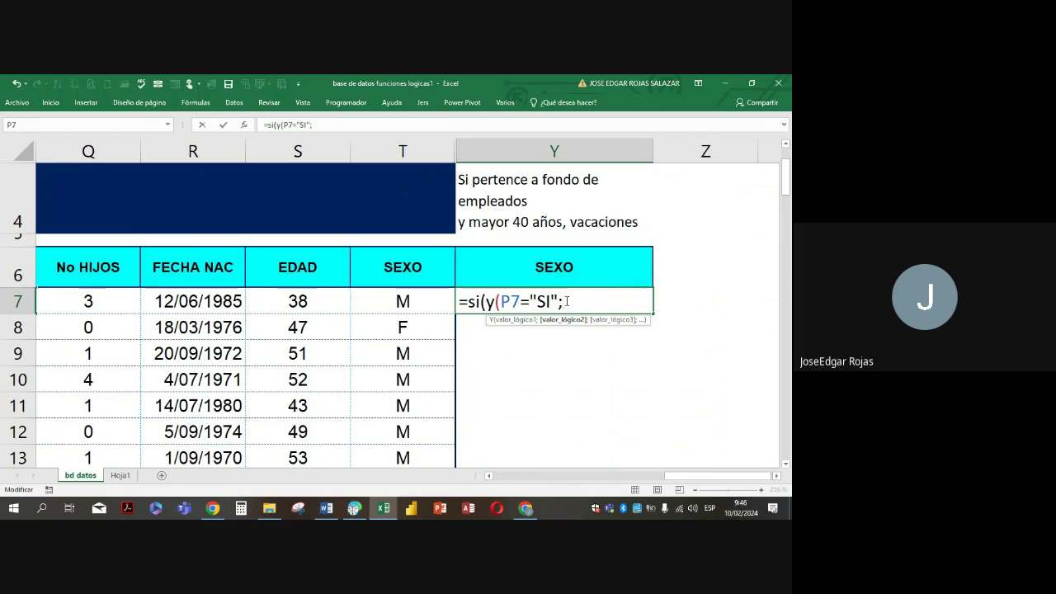
{"action": "type", "text": "S7"}
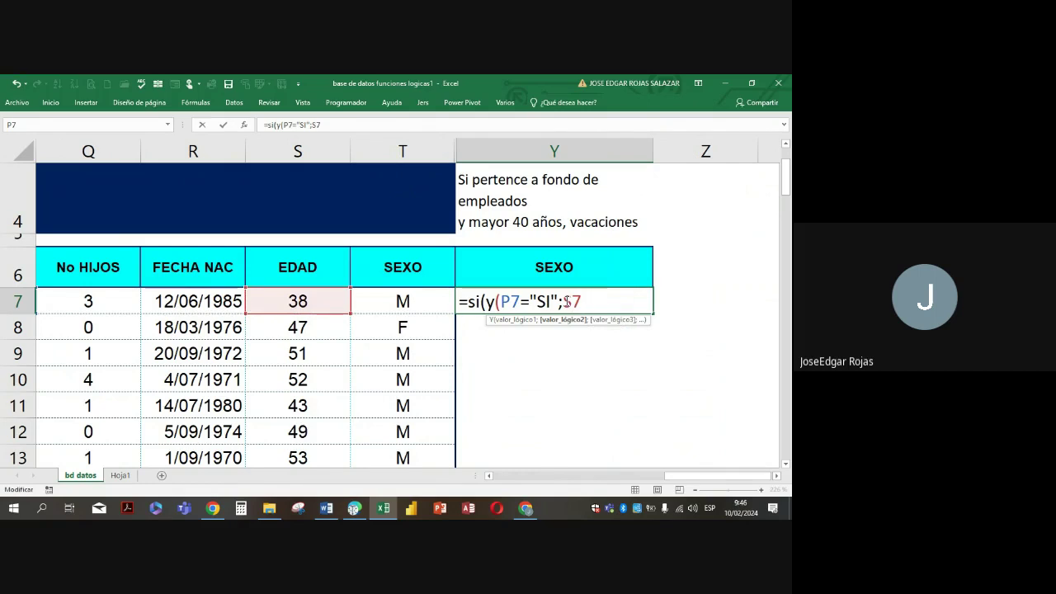
{"action": "type", "text": ">40"}
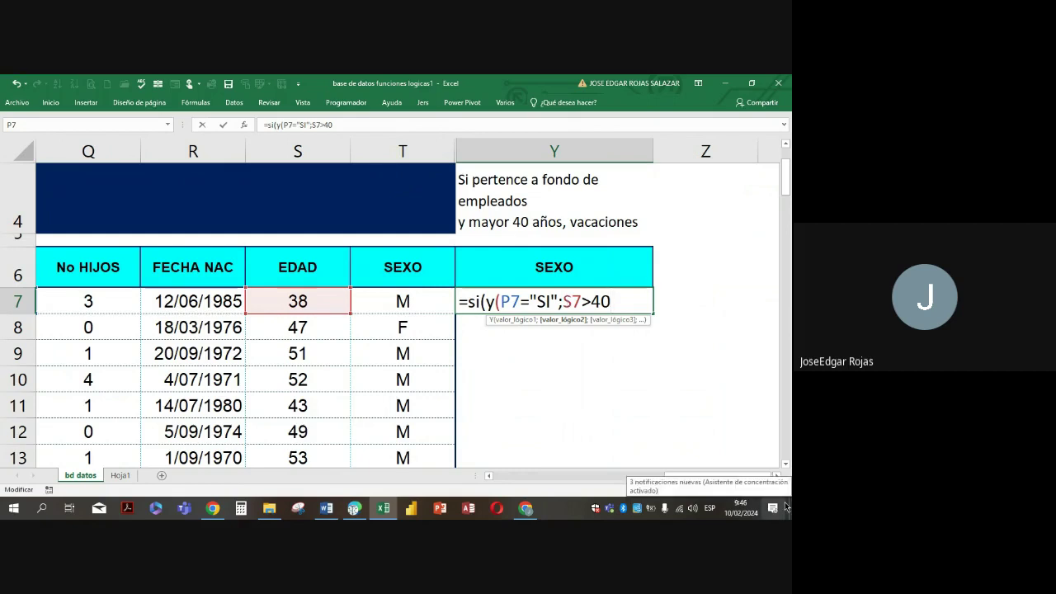
{"action": "type", "text": ";"}
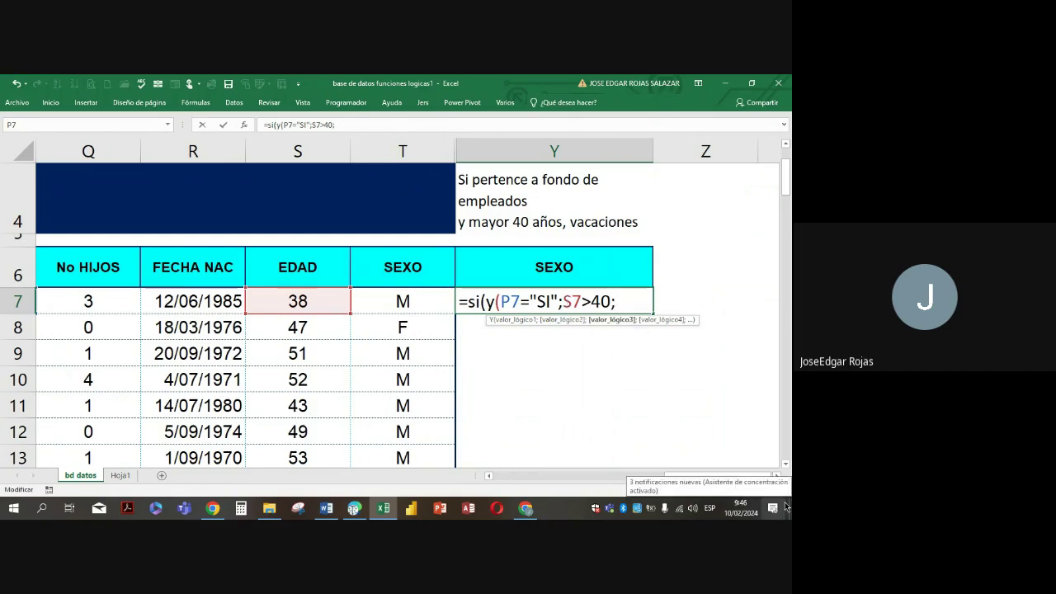
{"action": "key", "text": "BackSpace"}
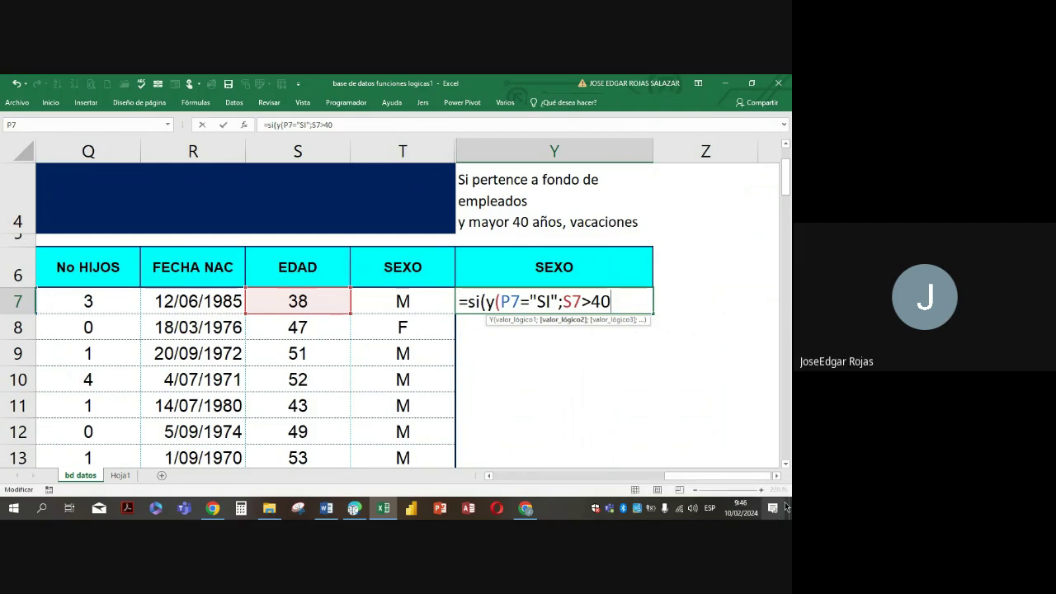
{"action": "type", "text": ")"}
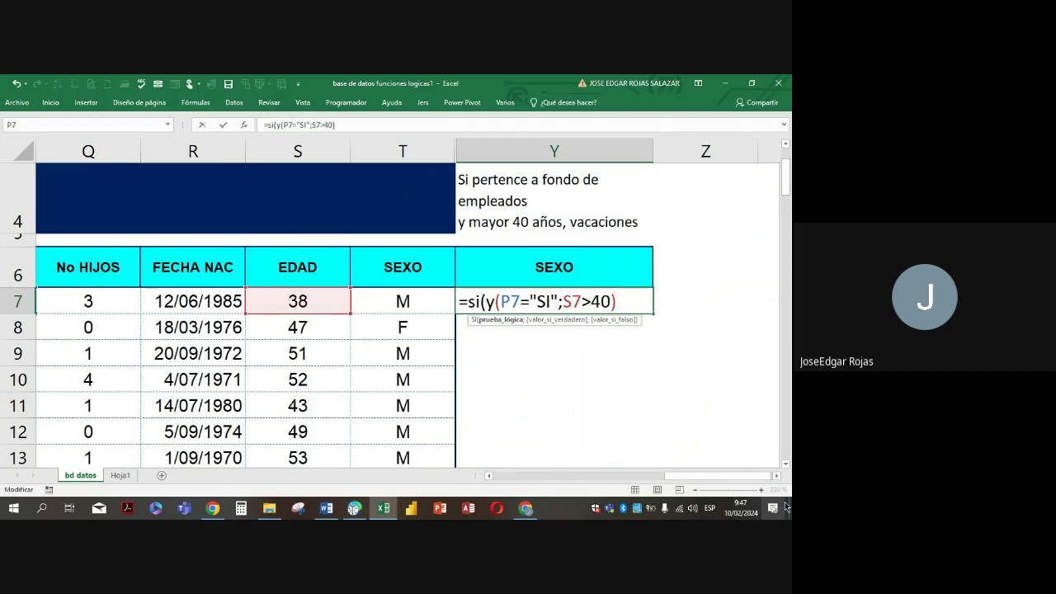
{"action": "type", "text": ";"}
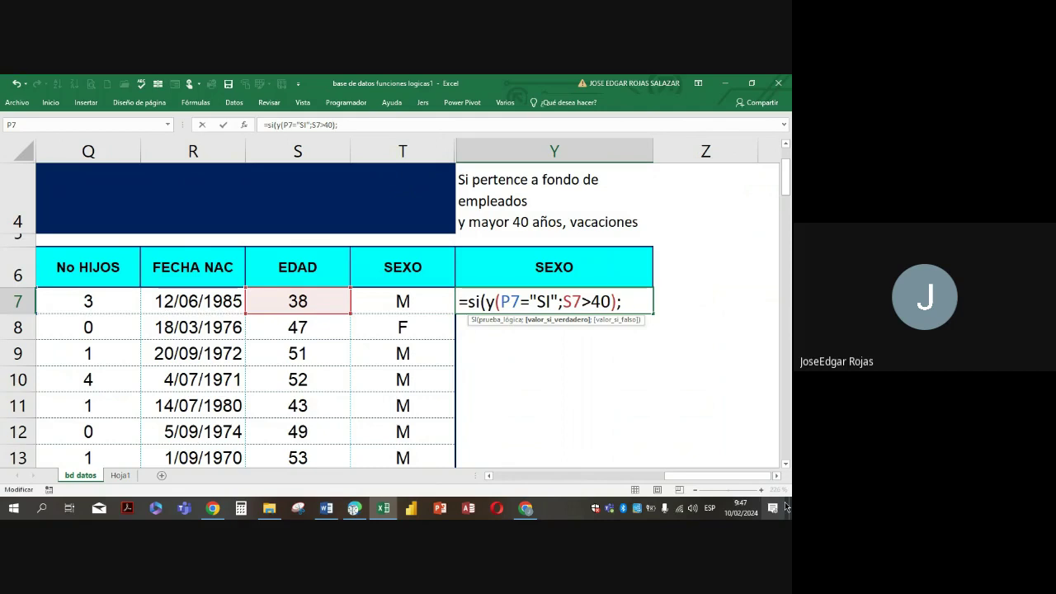
Finish Y7 as =si(y(P7="SI";S7>40);"VACACIONES";"NC") and commit it
{"action": "type", "text": "\";S7>40);\""}
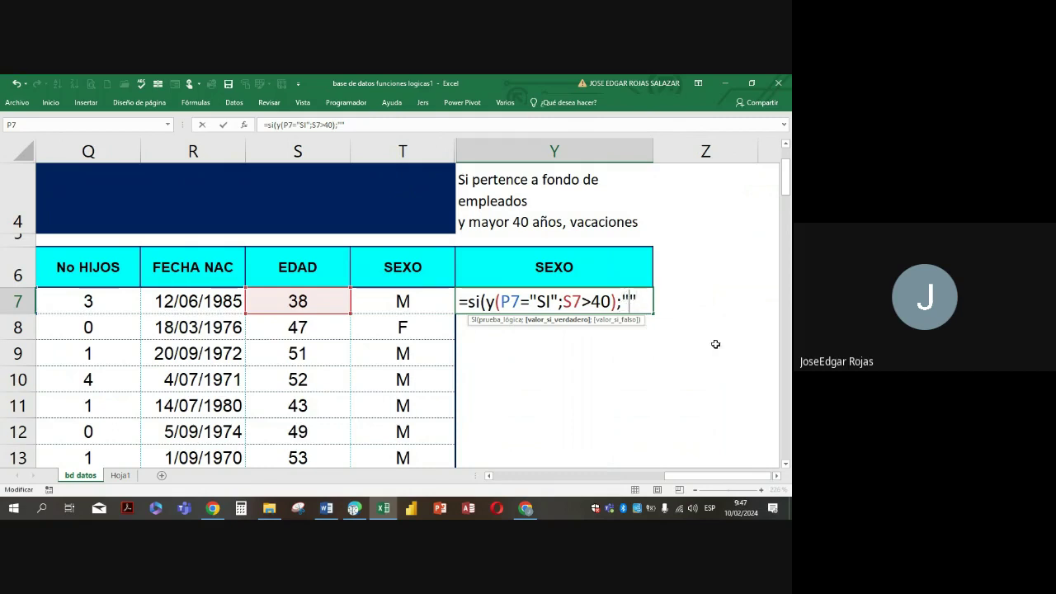
{"action": "type", "text": "VACACI"}
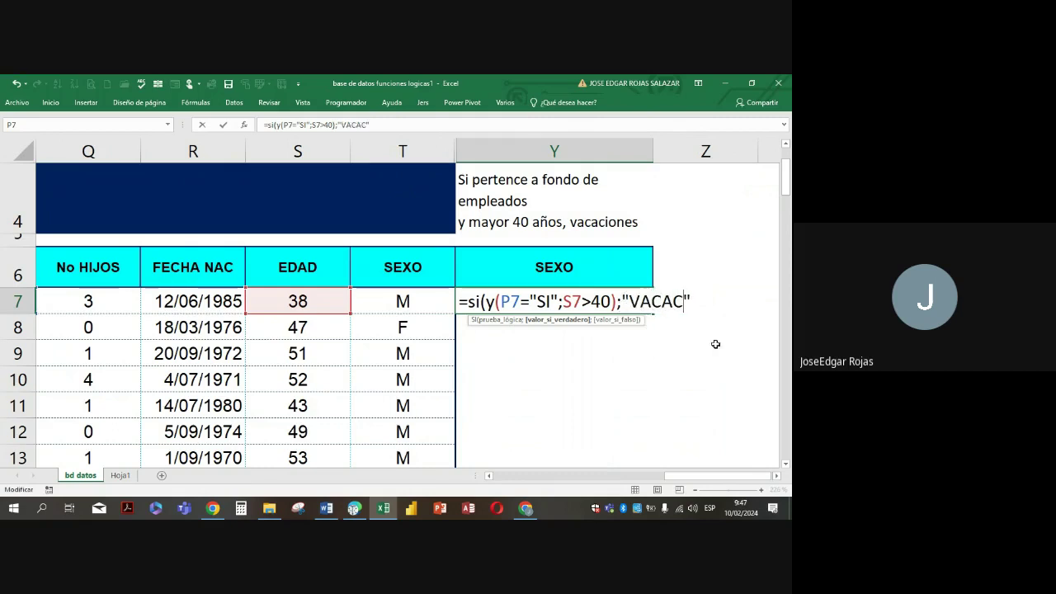
{"action": "type", "text": "ONES"}
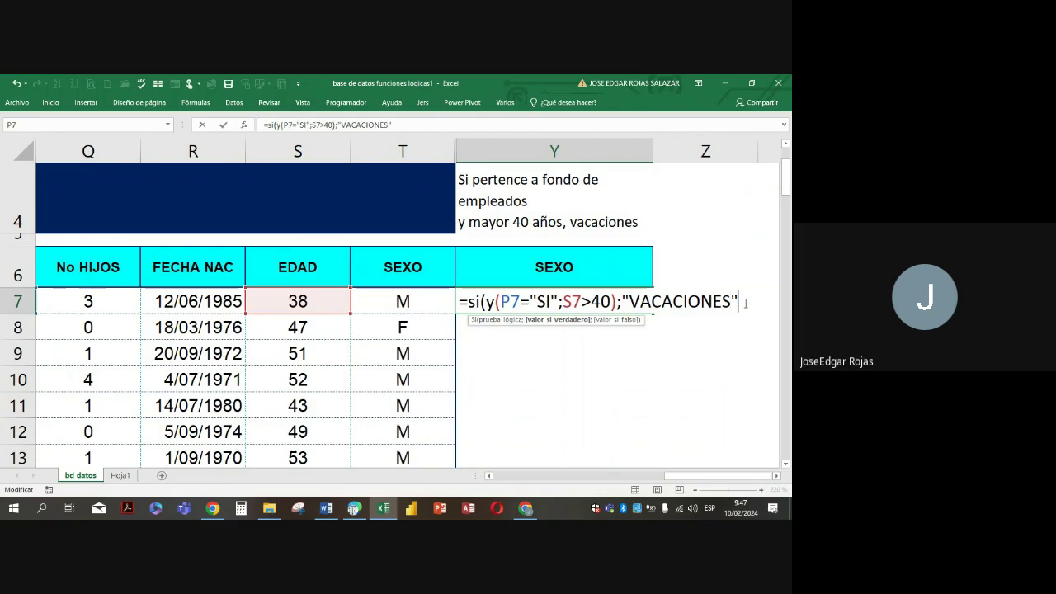
{"action": "type", "text": ";\""}
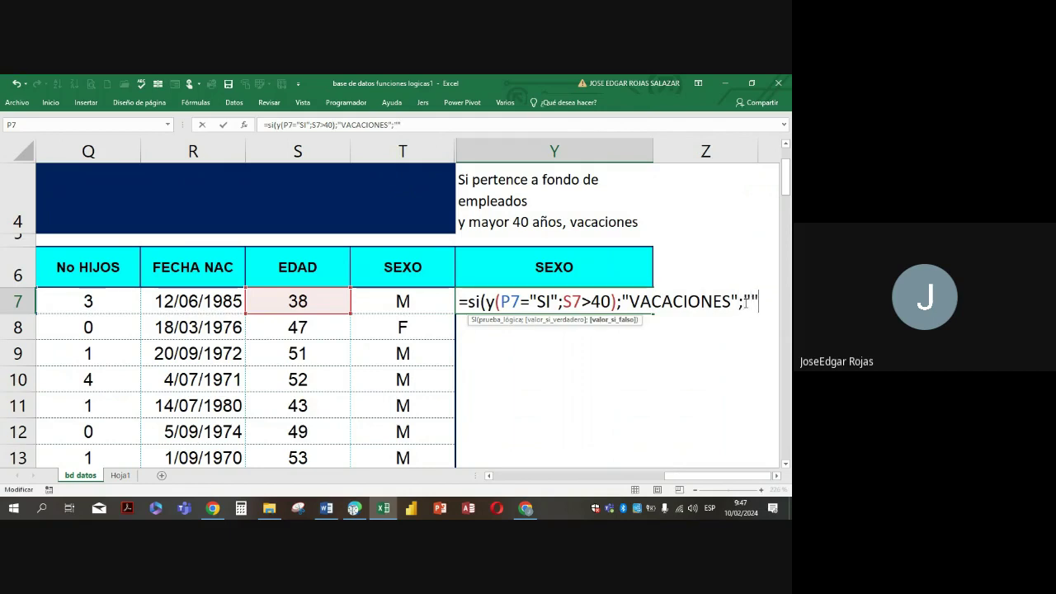
{"action": "type", "text": "\")"}
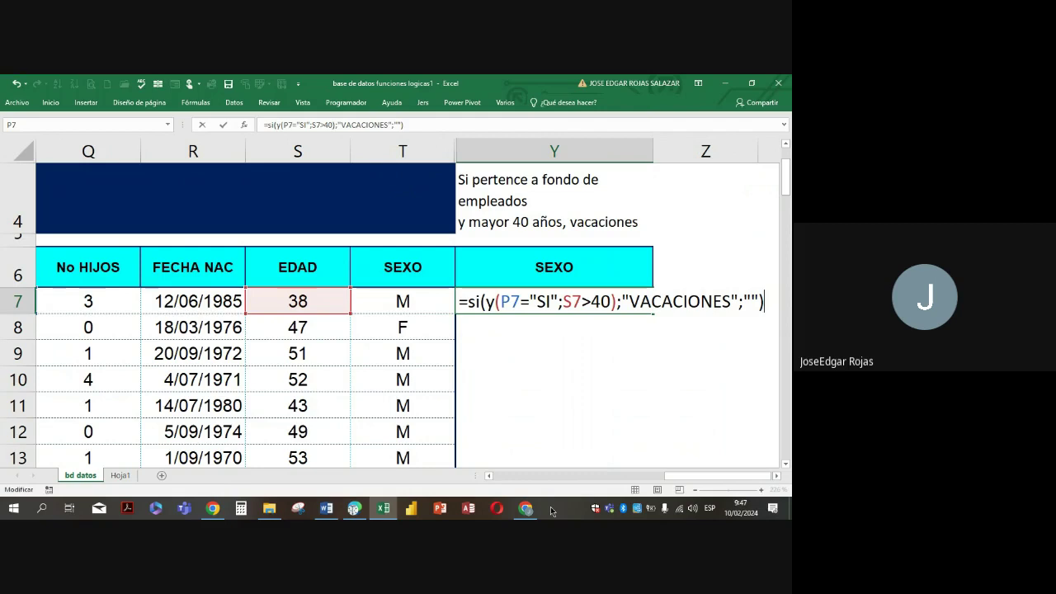
{"action": "left_click", "coordinate": [751, 301]}
{"action": "type", "text": "NV"}
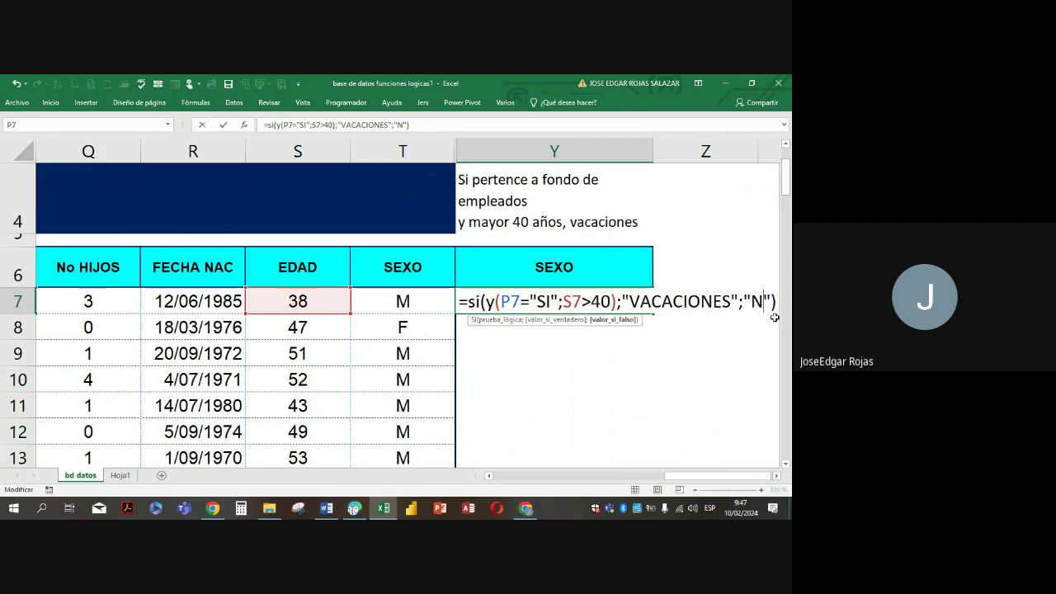
{"action": "key", "text": "BackSpace"}
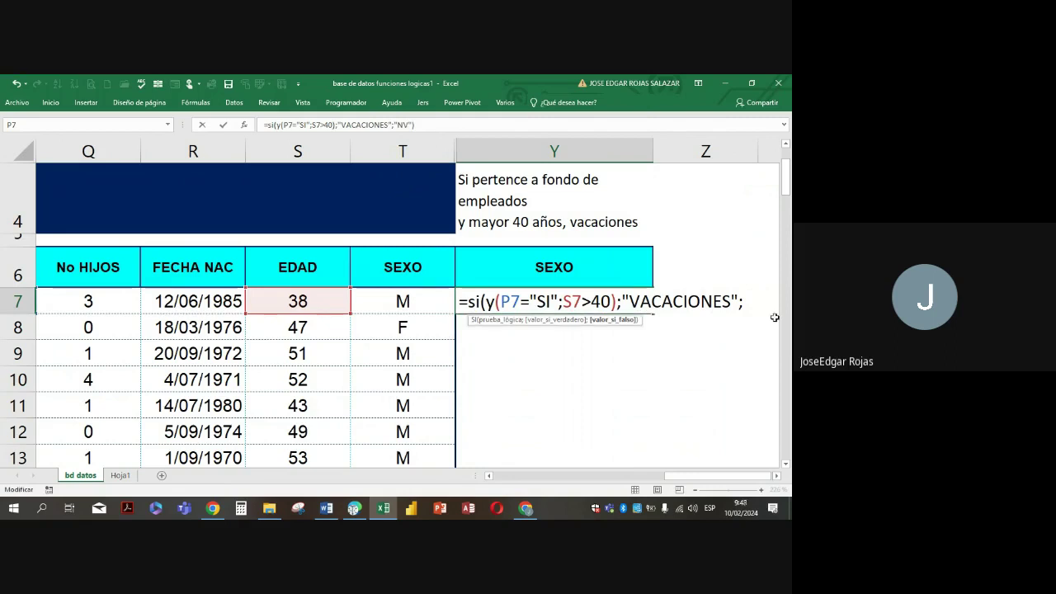
{"action": "type", "text": "C"}
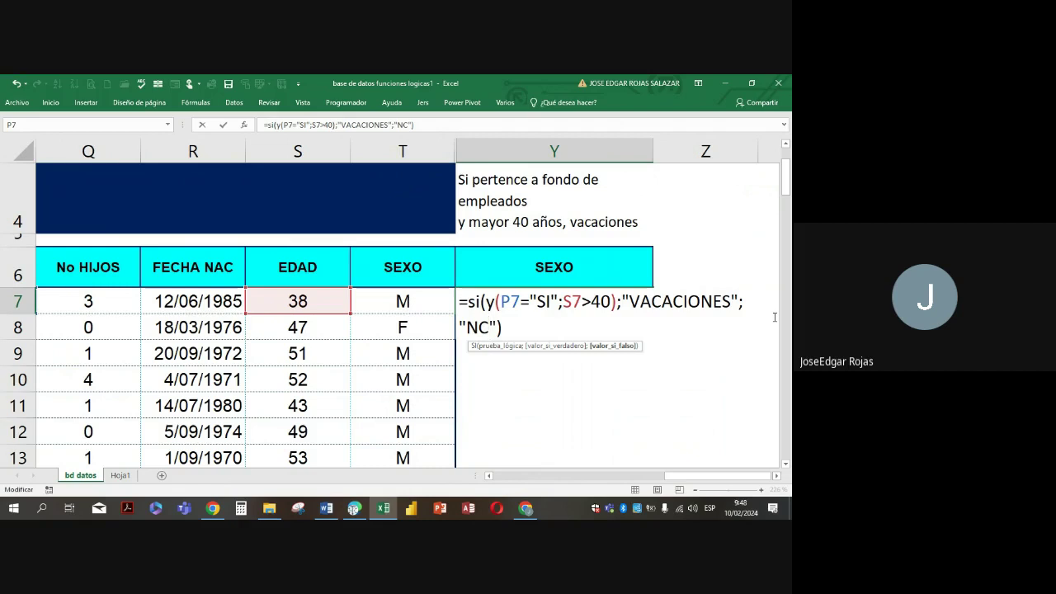
{"action": "key", "text": "Return"}
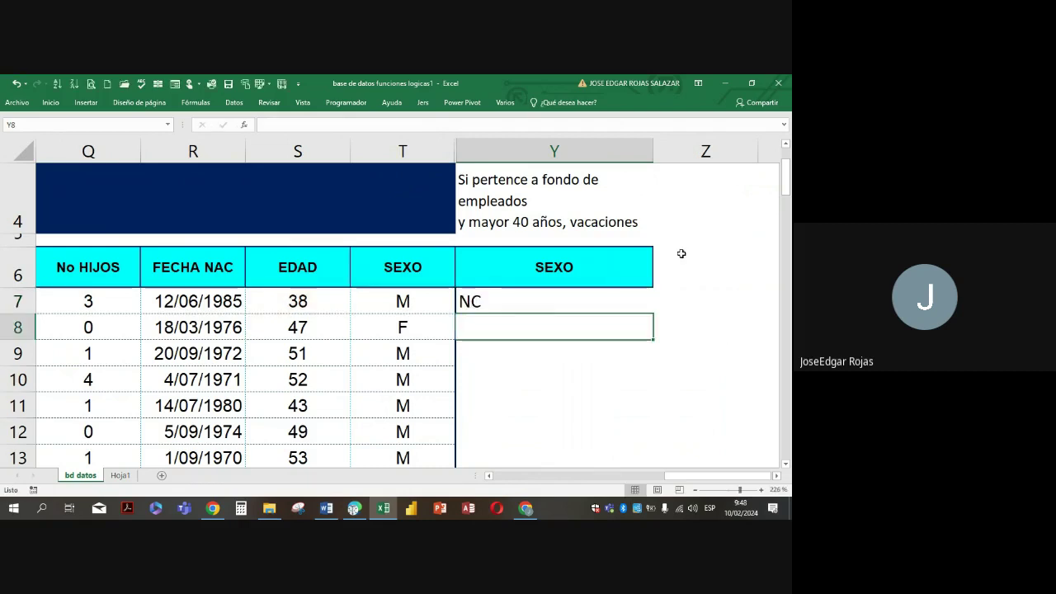
Fill the Y7 formula down to row 86 and scroll through the VACACIONES/NC results
{"action": "left_click", "coordinate": [566, 303]}
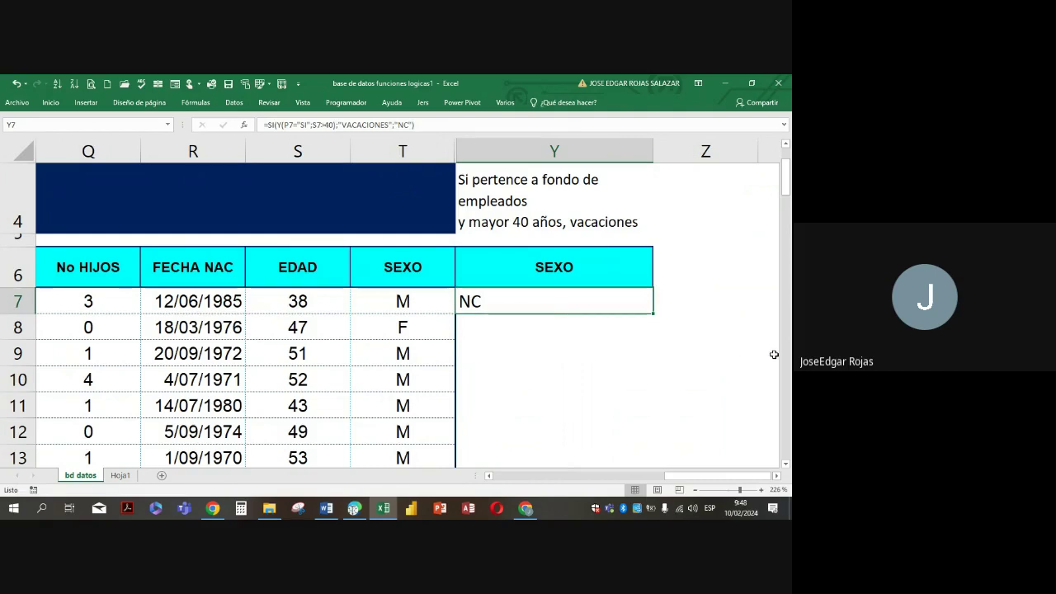
{"action": "double_click", "coordinate": [651, 312]}
{"action": "scroll", "coordinate": [652, 320], "scroll_direction": "down", "scroll_amount": 1}
{"action": "scroll", "coordinate": [652, 320], "scroll_direction": "down", "scroll_amount": 2}
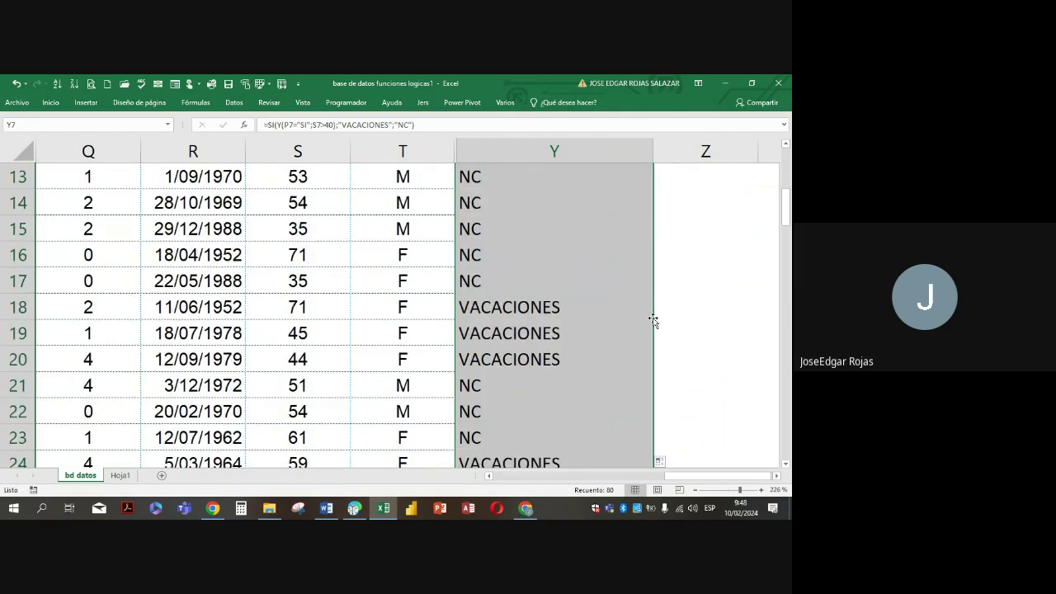
{"action": "scroll", "coordinate": [653, 321], "scroll_direction": "down", "scroll_amount": 7}
{"action": "scroll", "coordinate": [653, 320], "scroll_direction": "down", "scroll_amount": 8}
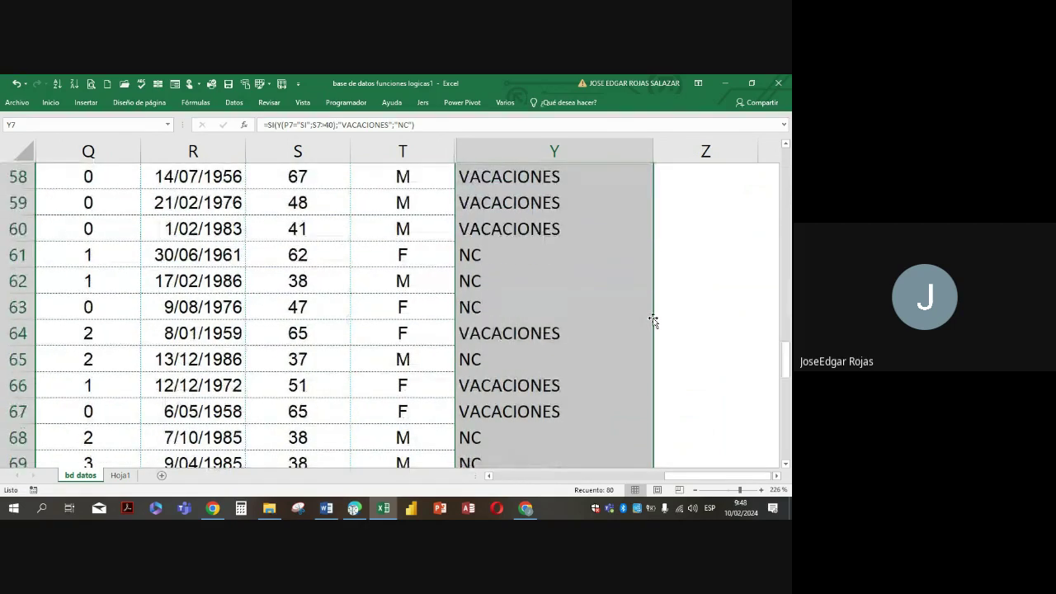
{"action": "scroll", "coordinate": [652, 320], "scroll_direction": "down", "scroll_amount": 9}
{"action": "scroll", "coordinate": [652, 322], "scroll_direction": "up", "scroll_amount": 1}
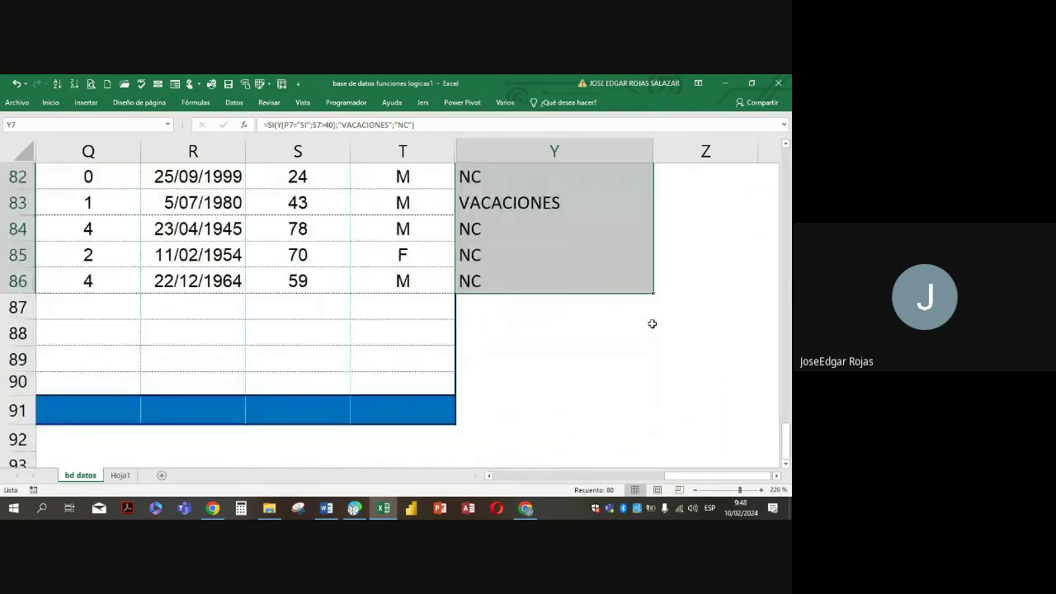
{"action": "scroll", "coordinate": [652, 324], "scroll_direction": "up", "scroll_amount": 20}
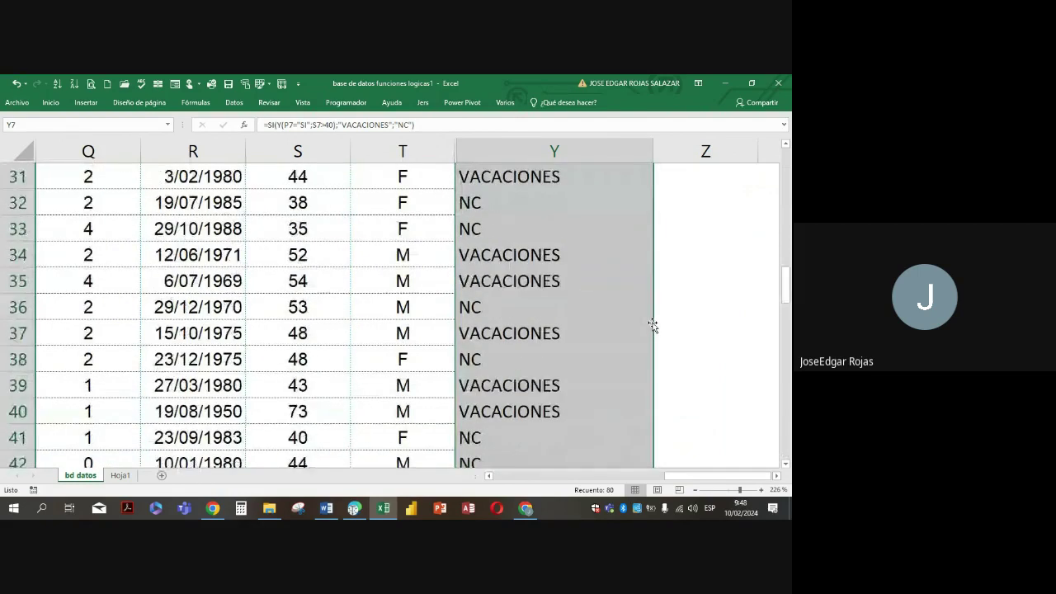
{"action": "scroll", "coordinate": [652, 325], "scroll_direction": "up", "scroll_amount": 7}
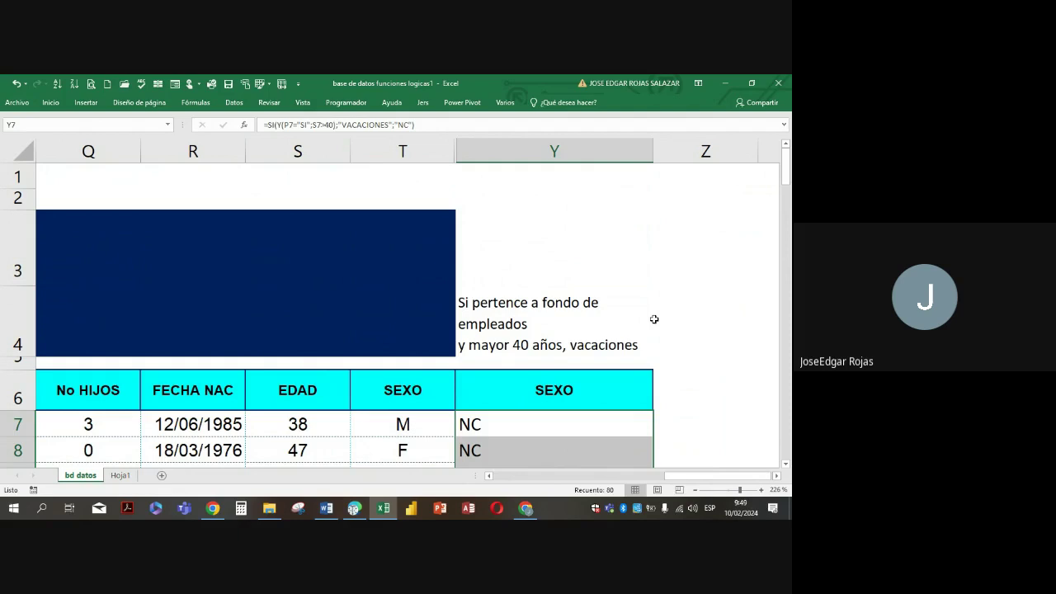
{"action": "scroll", "coordinate": [676, 347], "scroll_direction": "down", "scroll_amount": 2}
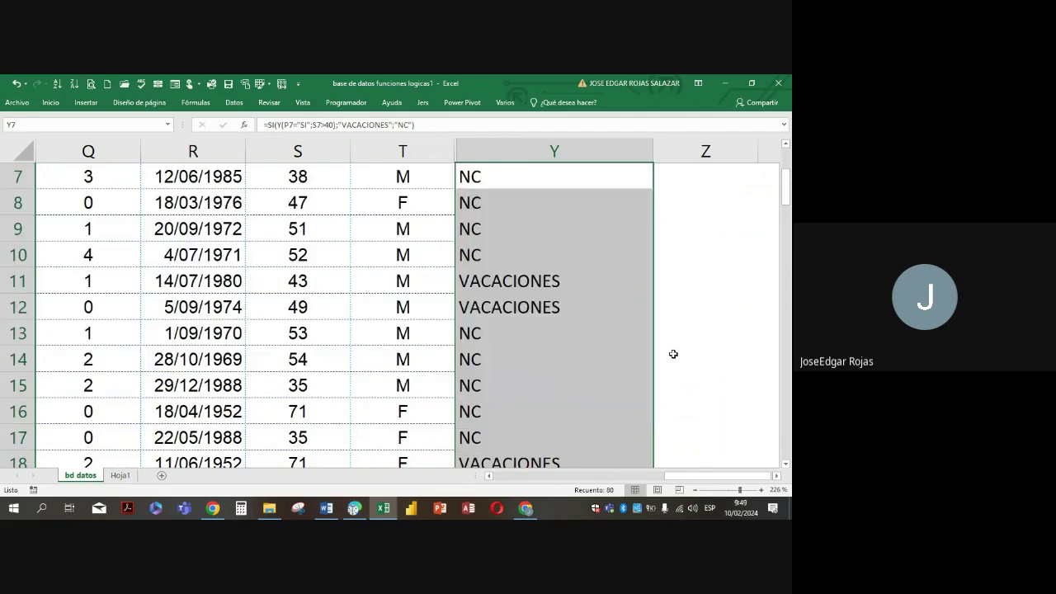
{"action": "scroll", "coordinate": [670, 362], "scroll_direction": "down", "scroll_amount": 1}
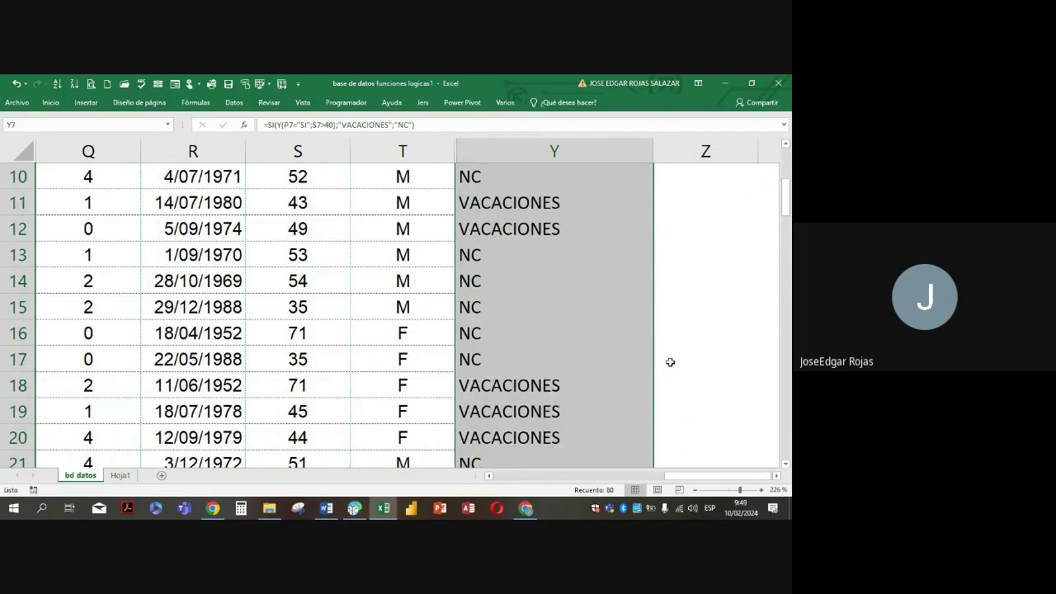
Show Y7's =SI(Y(P7="SI";S7>40);"VACACIONES";"NC") formula in edit mode
{"action": "scroll", "coordinate": [646, 259], "scroll_direction": "up", "scroll_amount": 3}
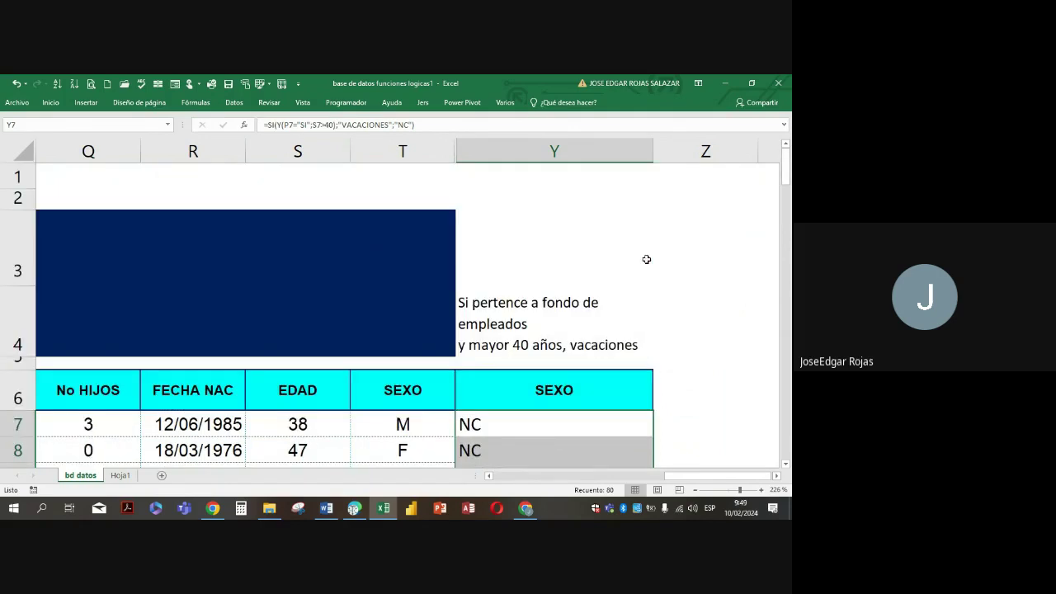
{"action": "double_click", "coordinate": [532, 426]}
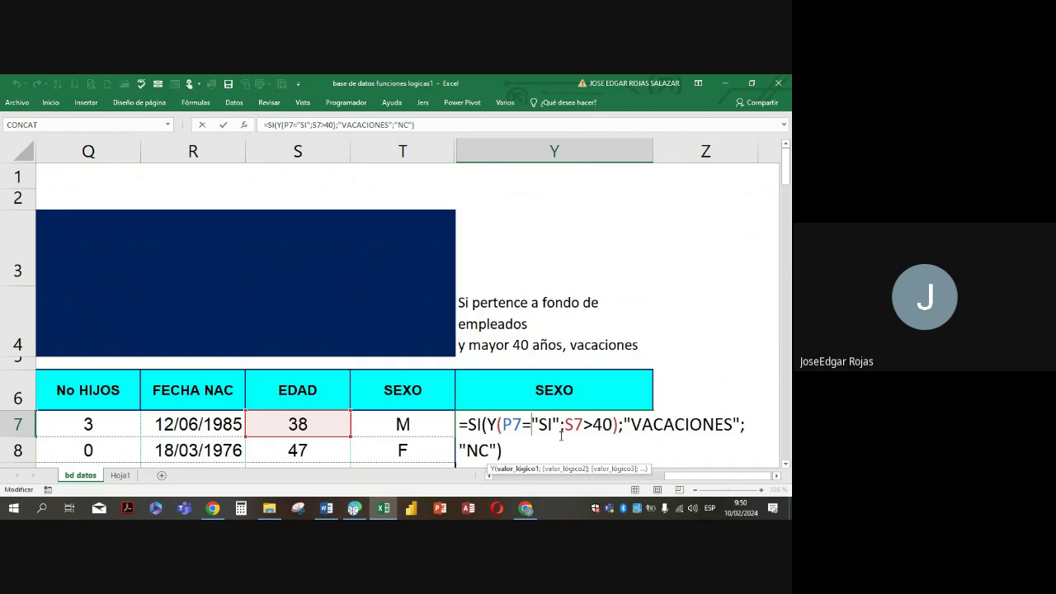
{"action": "left_click", "coordinate": [497, 424]}
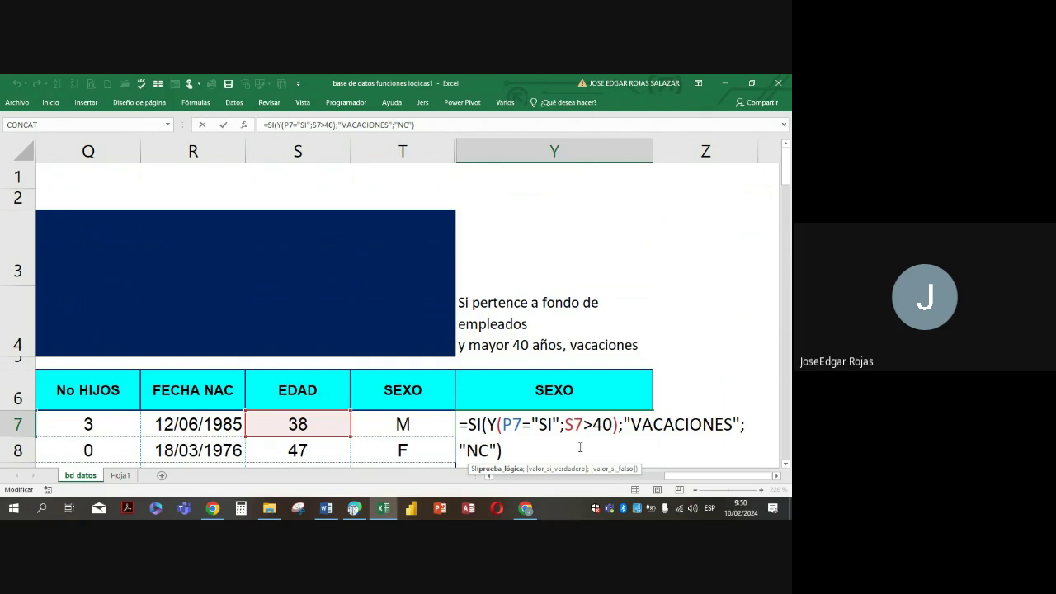
{"action": "key", "text": "Return"}
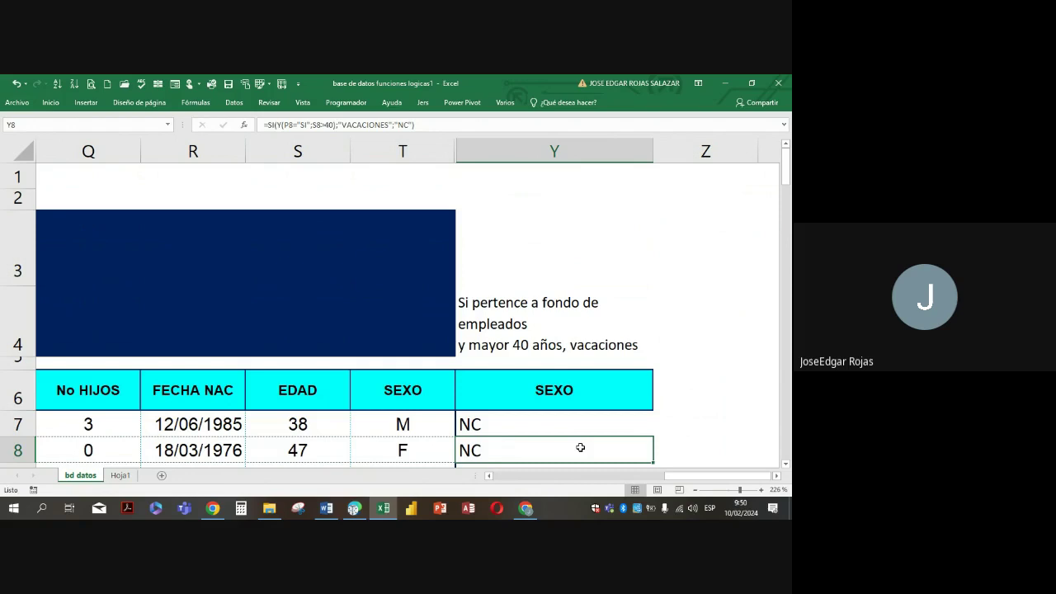
Hide column Y with Ocultar so column T sits beside column Z
{"action": "left_click", "coordinate": [554, 151]}
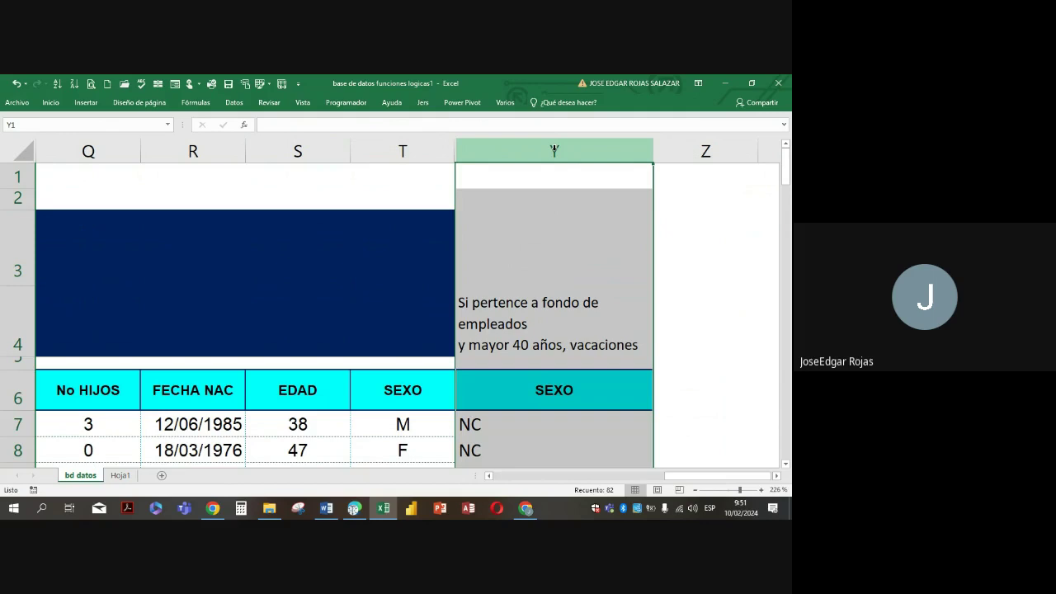
{"action": "right_click", "coordinate": [560, 157]}
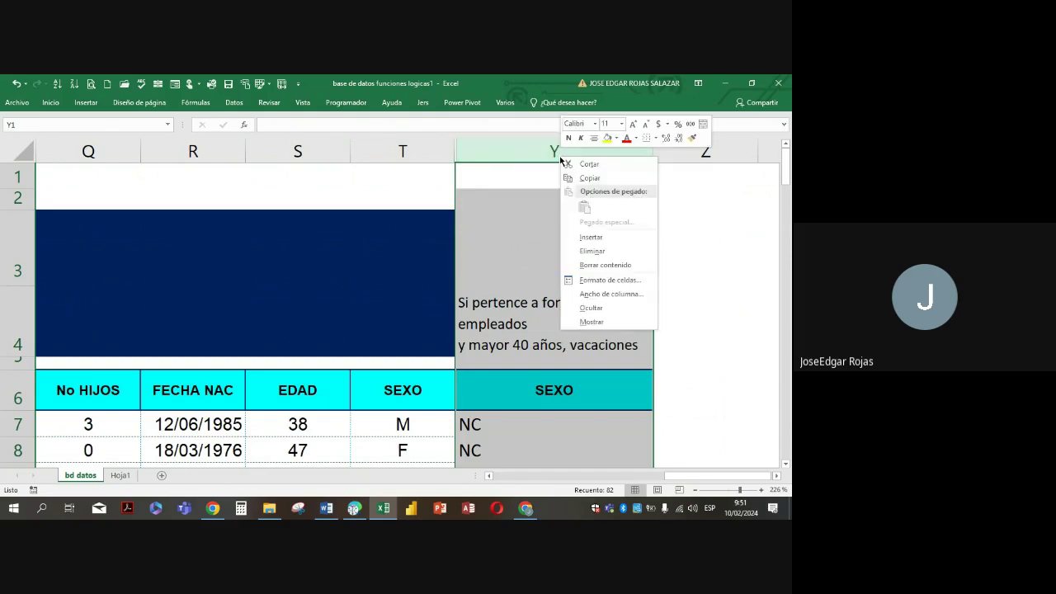
{"action": "left_click", "coordinate": [592, 318]}
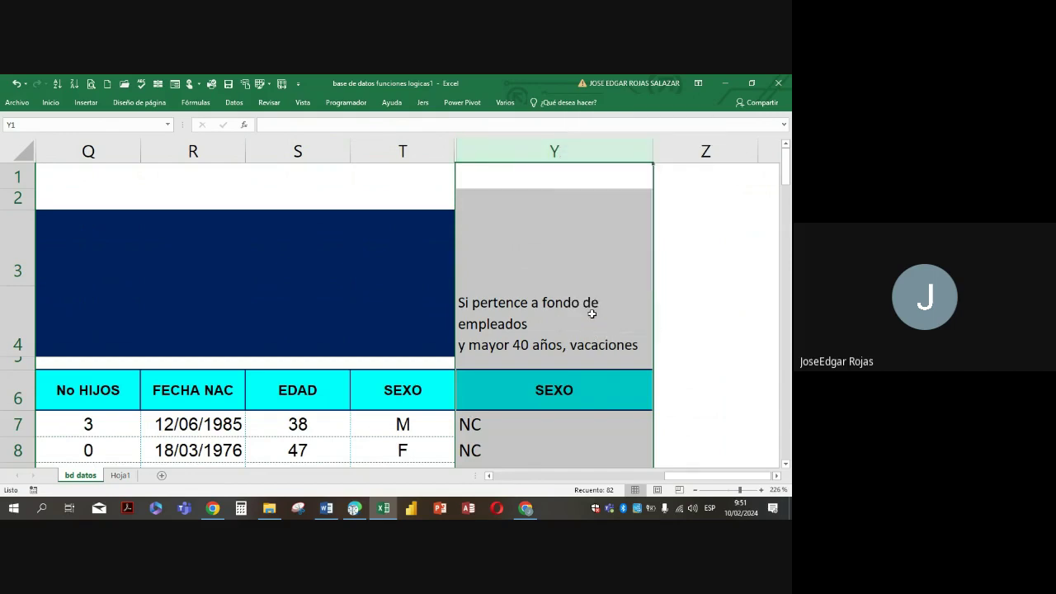
{"action": "left_click", "coordinate": [506, 273]}
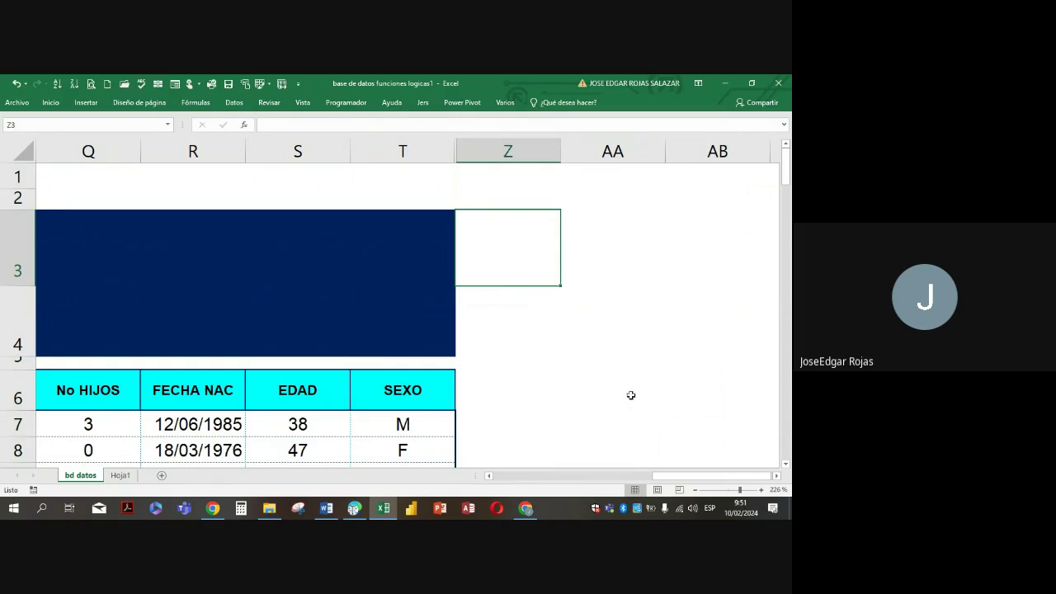
Type the first line of the Z3 note: 'sueldos actuales que enten entre'
{"action": "type", "text": "sUE"}
{"action": "key", "text": "BackSpace"}
{"action": "key", "text": "BackSpace"}
{"action": "key", "text": "BackSpace"}
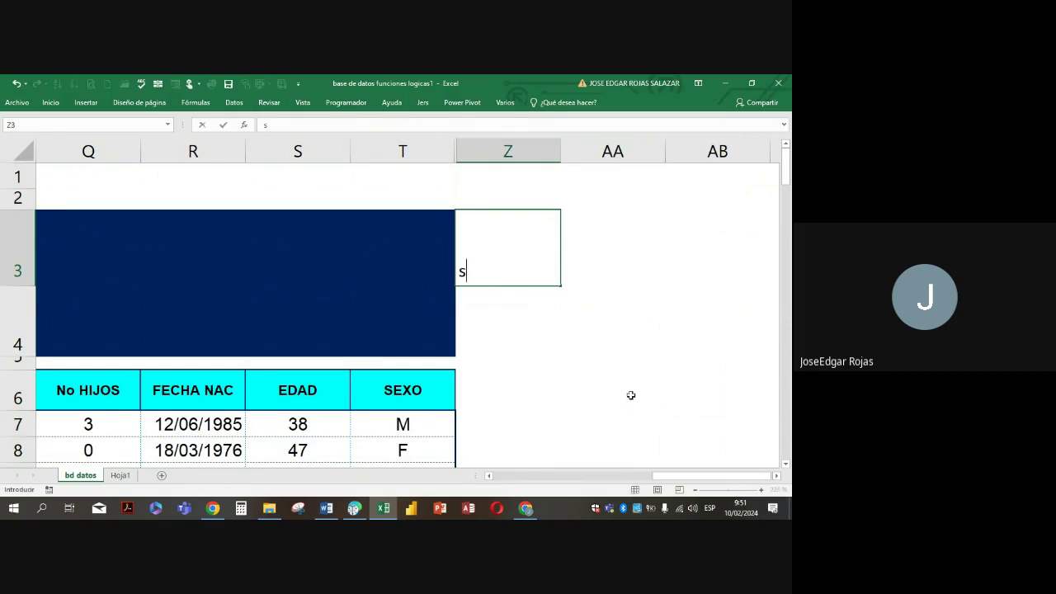
{"action": "type", "text": "sueldo"}
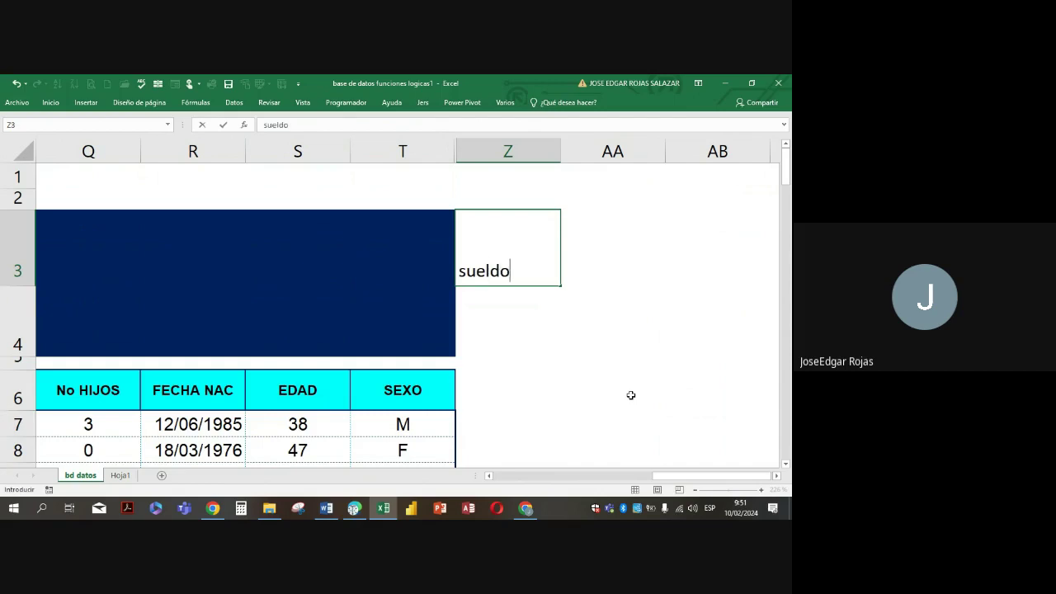
{"action": "type", "text": "s actua"}
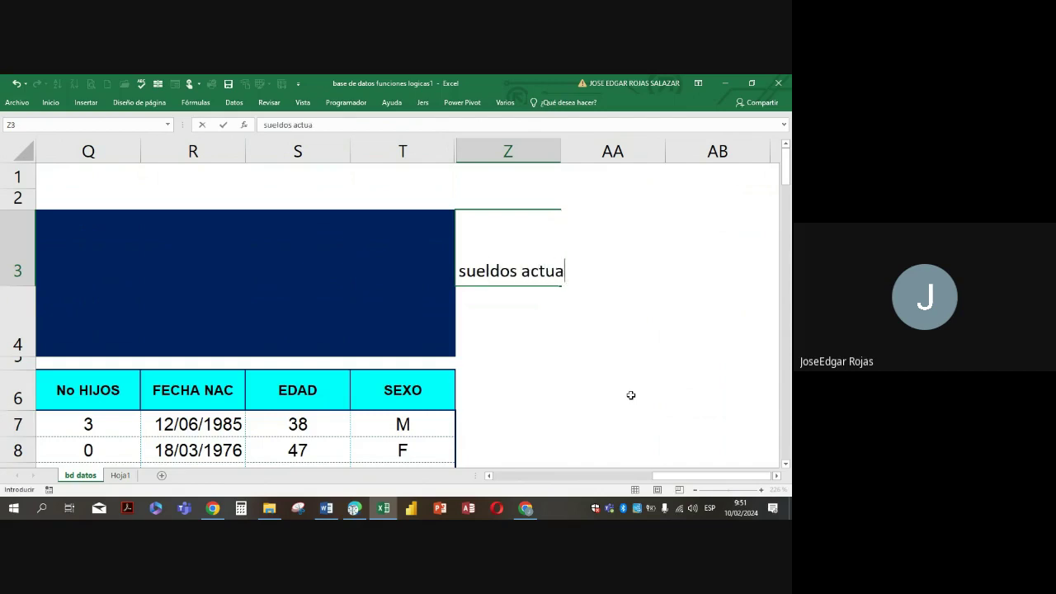
{"action": "type", "text": "les que en"}
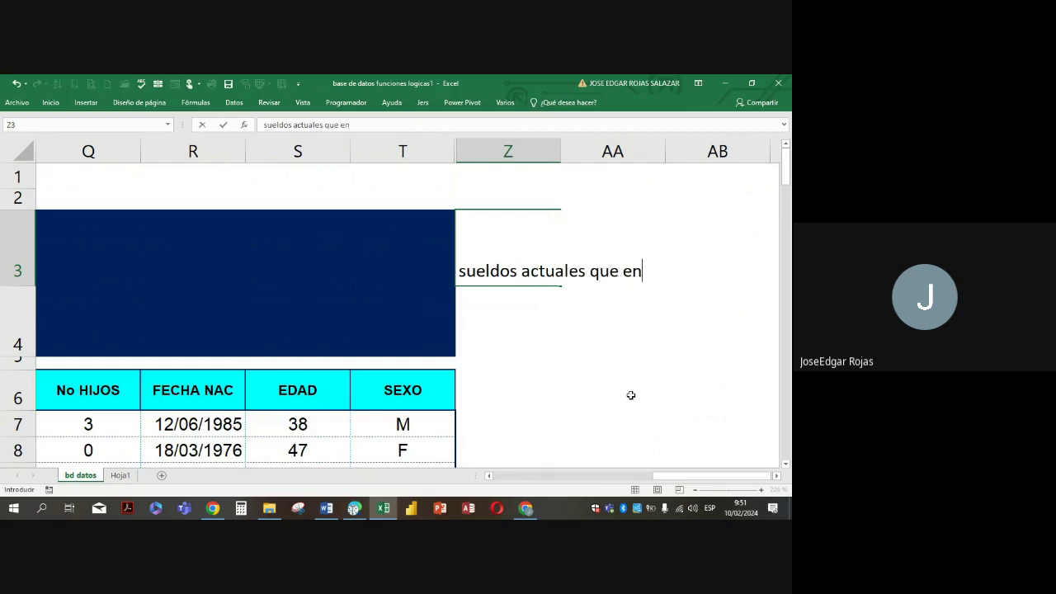
{"action": "type", "text": "ten entre"}
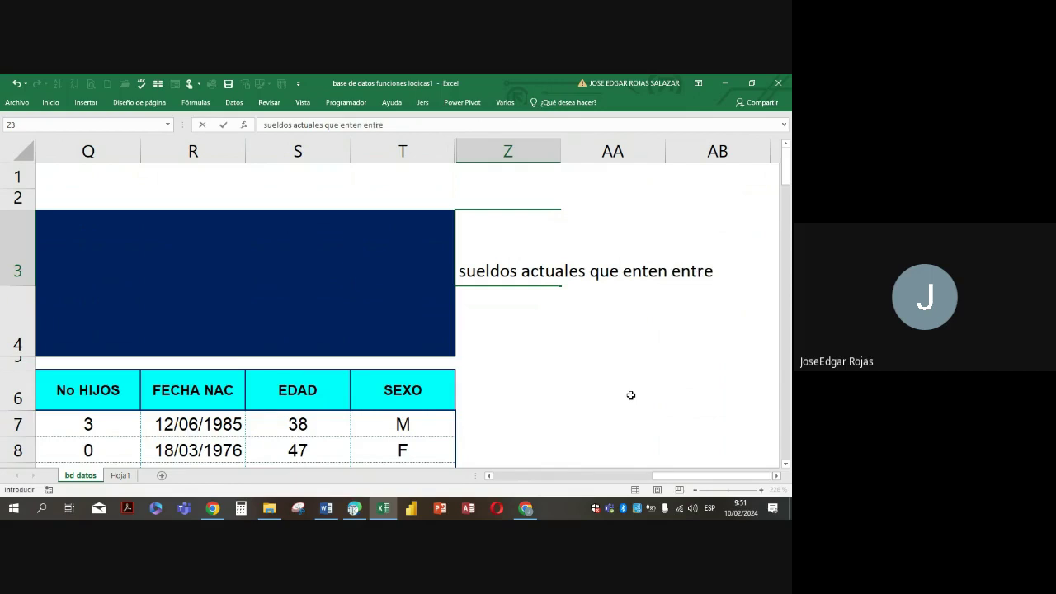
Add a second line '1 y 2500000, 10%, 5%' to the Z3 note and confirm it
{"action": "key", "text": "alt+Return"}
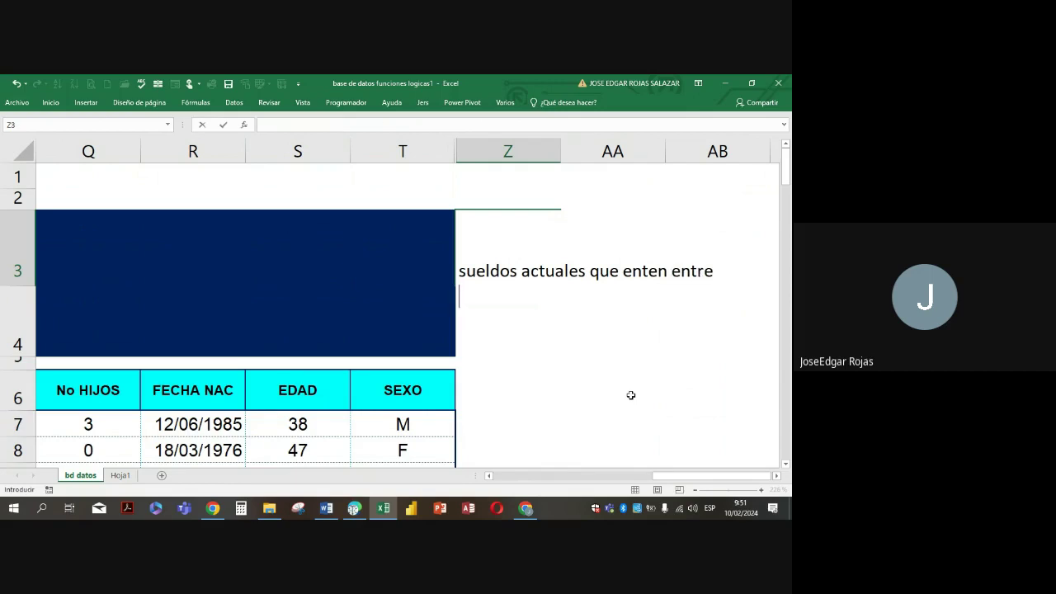
{"action": "type", "text": "0"}
{"action": "key", "text": "BackSpace"}
{"action": "type", "text": "1 y 250"}
{"action": "key", "text": "BackSpace"}
{"action": "type", "text": "00"}
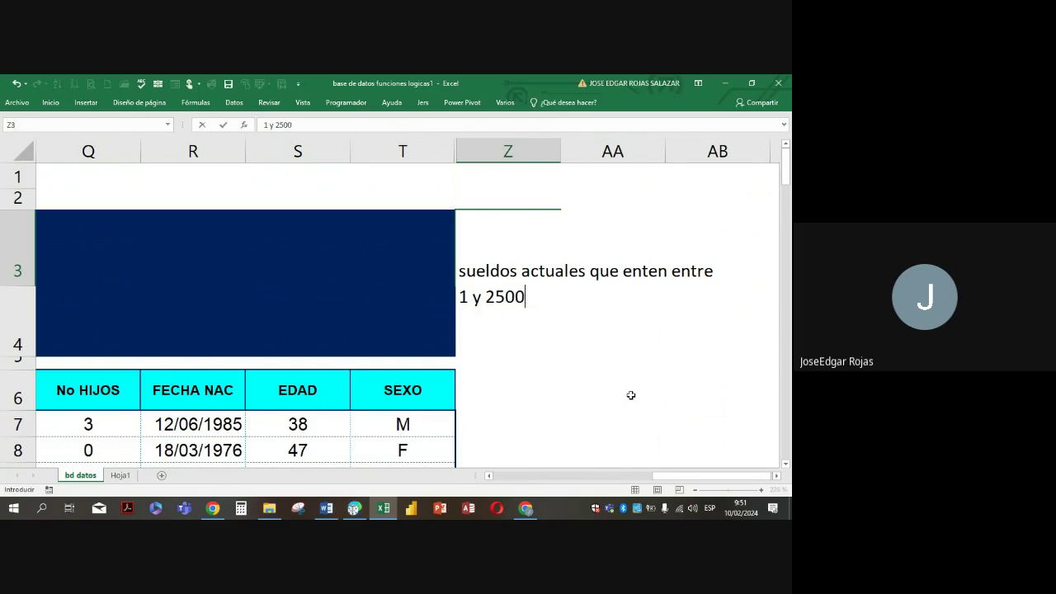
{"action": "type", "text": "000,"}
{"action": "type", "text": "10"}
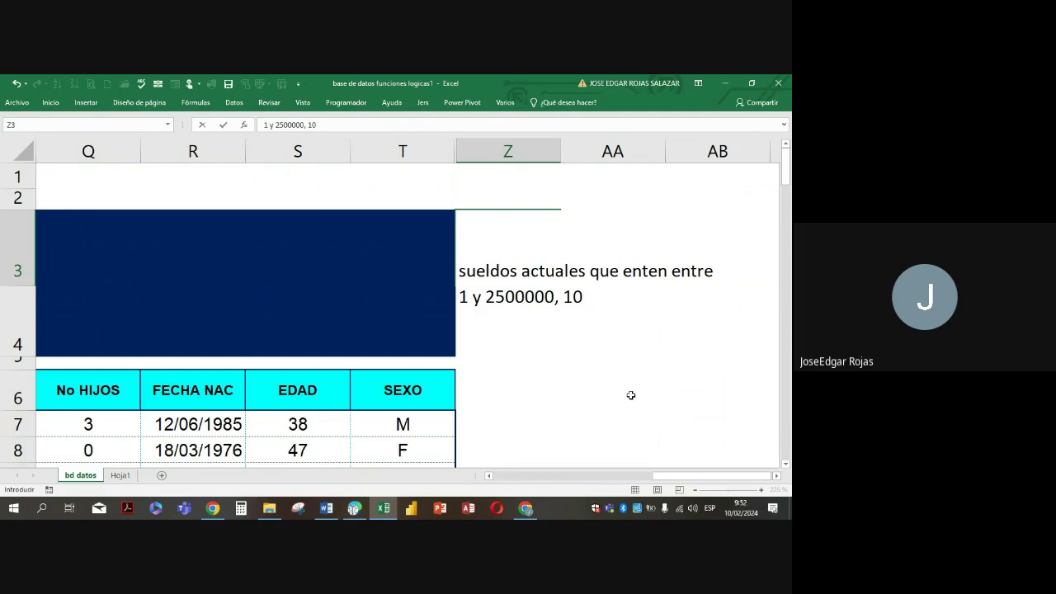
{"action": "type", "text": "%"}
{"action": "type", "text": ", 5%"}
{"action": "key", "text": "Return"}
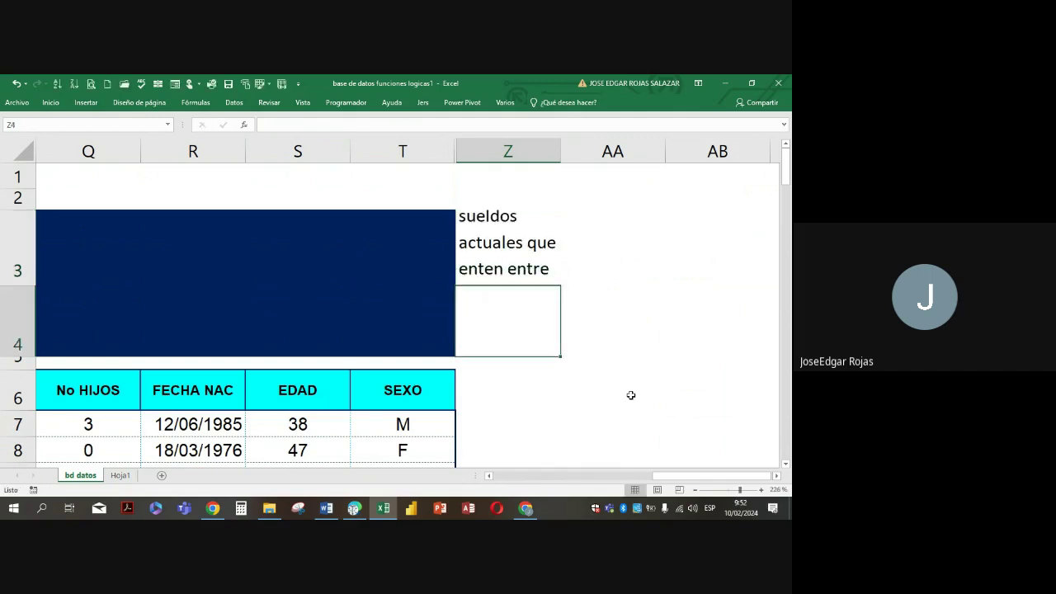
Widen column Z so the Z3 salary note wraps onto fewer lines
{"action": "left_click", "coordinate": [472, 247]}
{"action": "left_click_drag", "start_coordinate": [561, 151], "coordinate": [661, 159]}
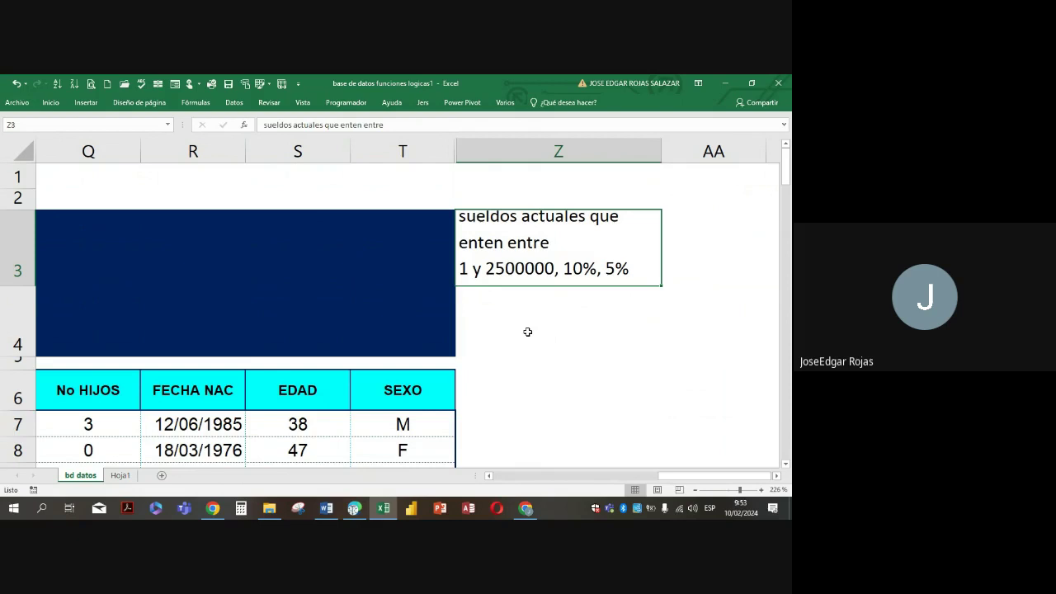
Start the Z7 formula with =si( referencing the SUELDO ACTUAL cell J7
{"action": "left_click", "coordinate": [484, 389]}
{"action": "left_click", "coordinate": [504, 431]}
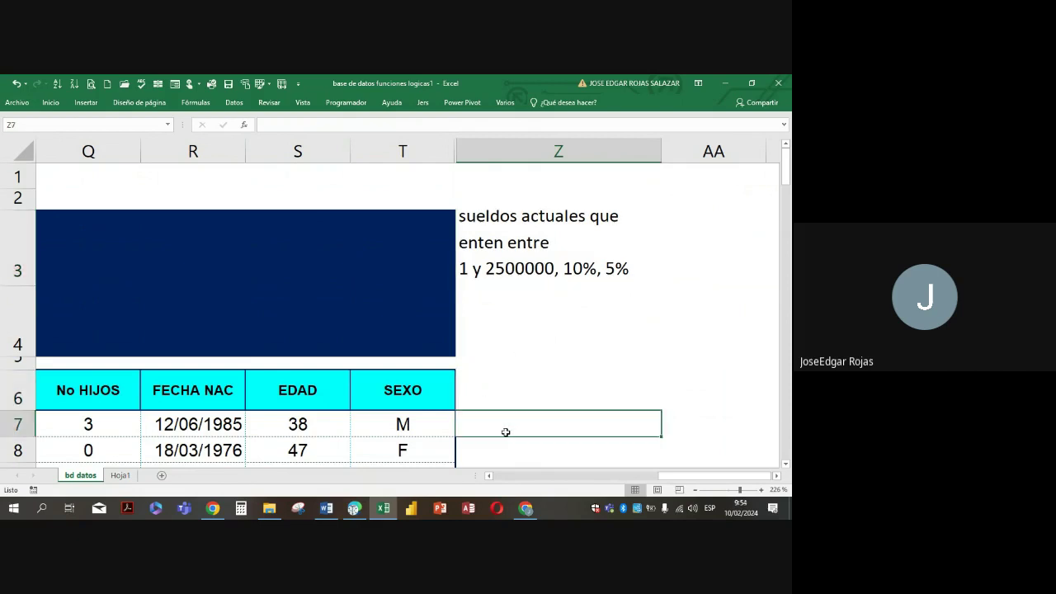
{"action": "type", "text": "=si"}
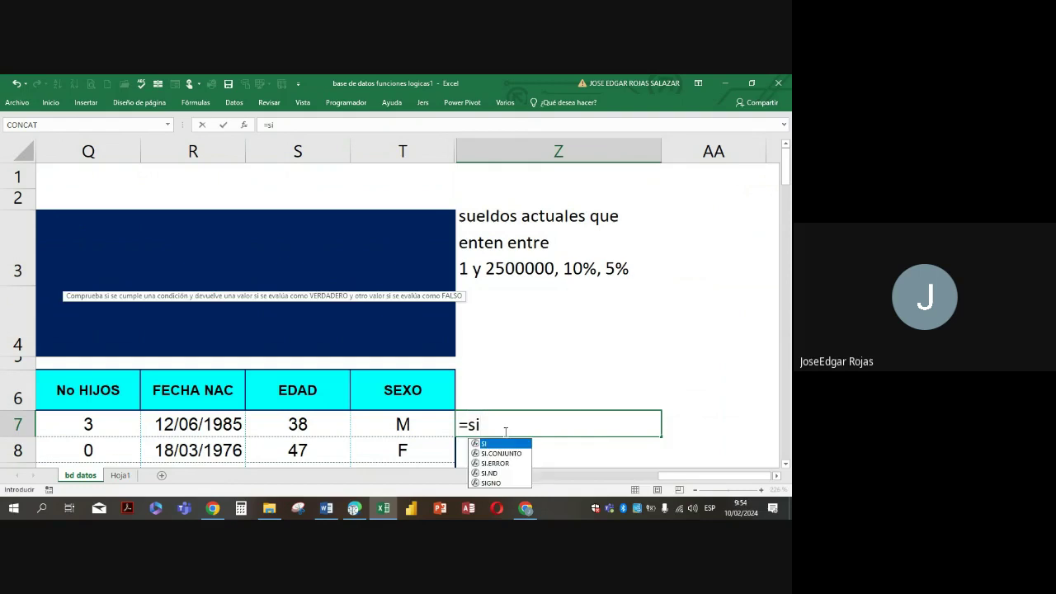
{"action": "type", "text": "("}
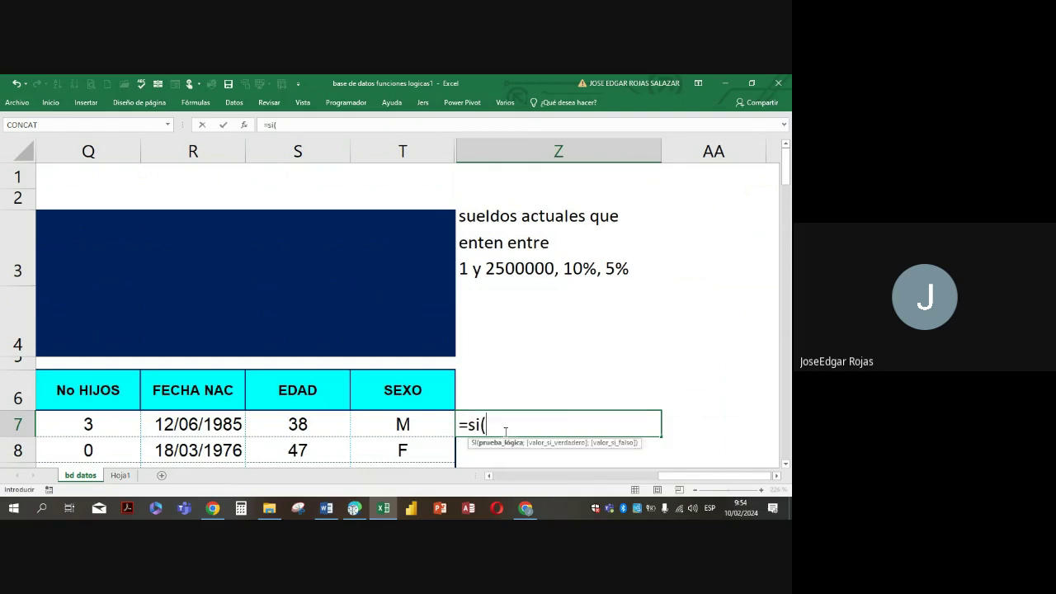
{"action": "left_click", "coordinate": [490, 477]}
{"action": "left_click", "coordinate": [490, 477]}
{"action": "left_click", "coordinate": [490, 477]}
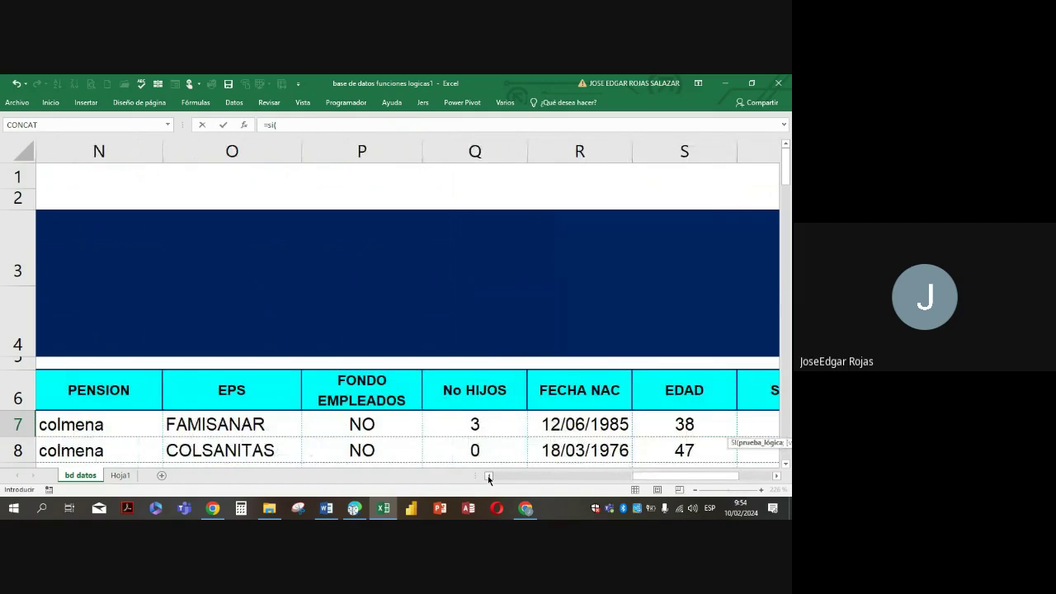
{"action": "left_click", "coordinate": [489, 477]}
{"action": "left_click", "coordinate": [490, 477]}
{"action": "left_click", "coordinate": [489, 477]}
{"action": "left_click", "coordinate": [490, 477]}
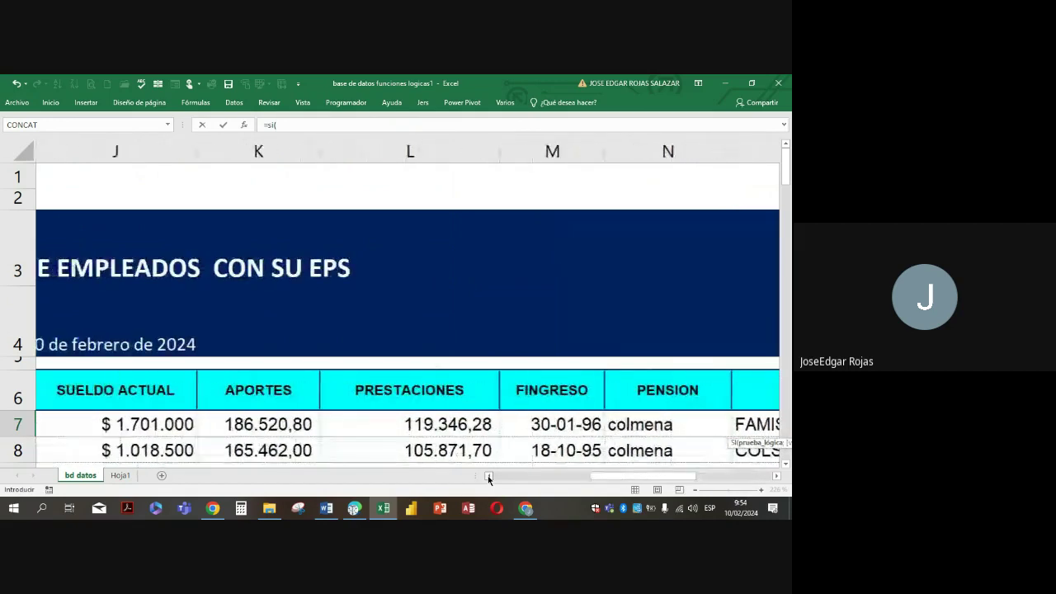
{"action": "left_click", "coordinate": [489, 477]}
{"action": "left_click", "coordinate": [321, 424]}
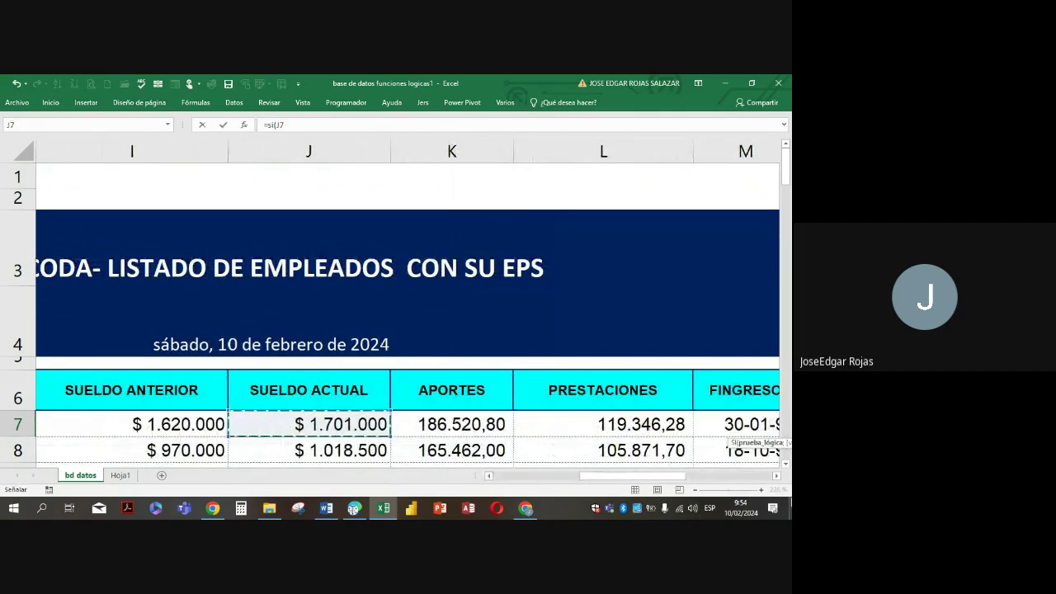
Complete Z7 as =si(y(J7>0;j7<=2500000);10%;5%)
{"action": "left_click", "coordinate": [777, 477]}
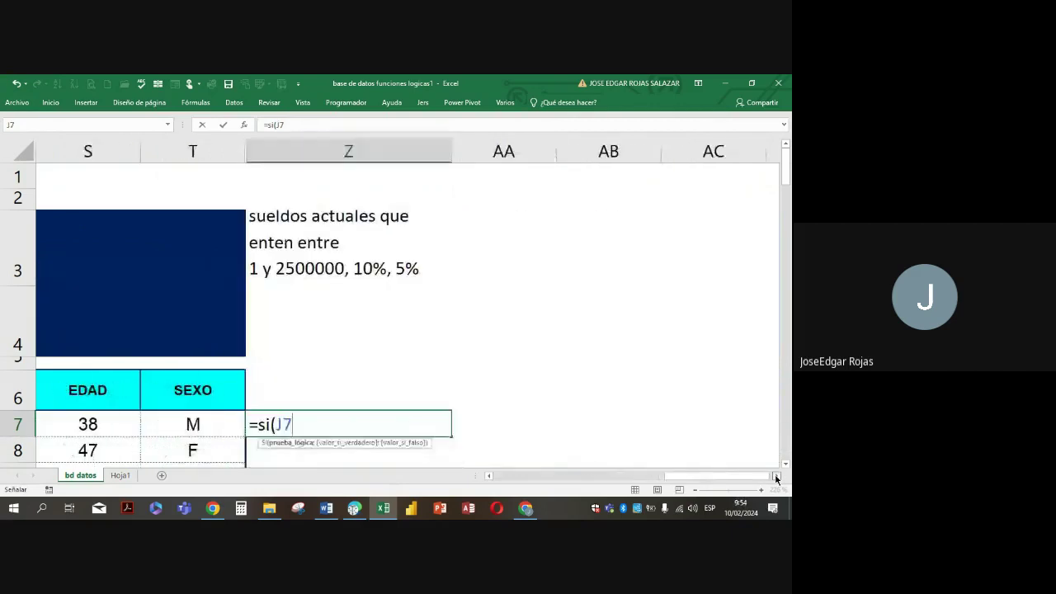
{"action": "left_click", "coordinate": [776, 476]}
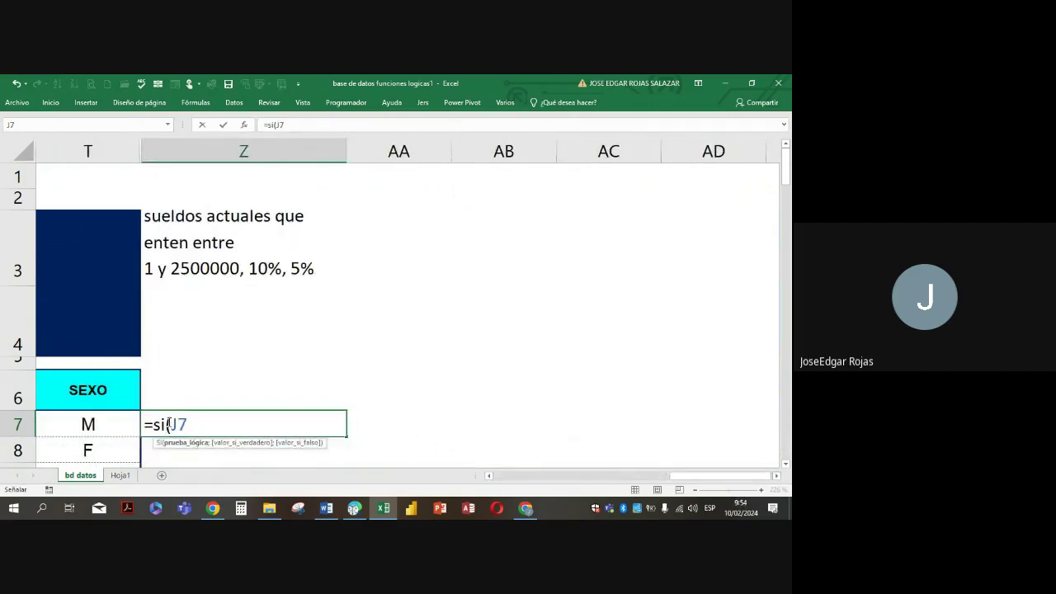
{"action": "left_click", "coordinate": [168, 424]}
{"action": "type", "text": "y("}
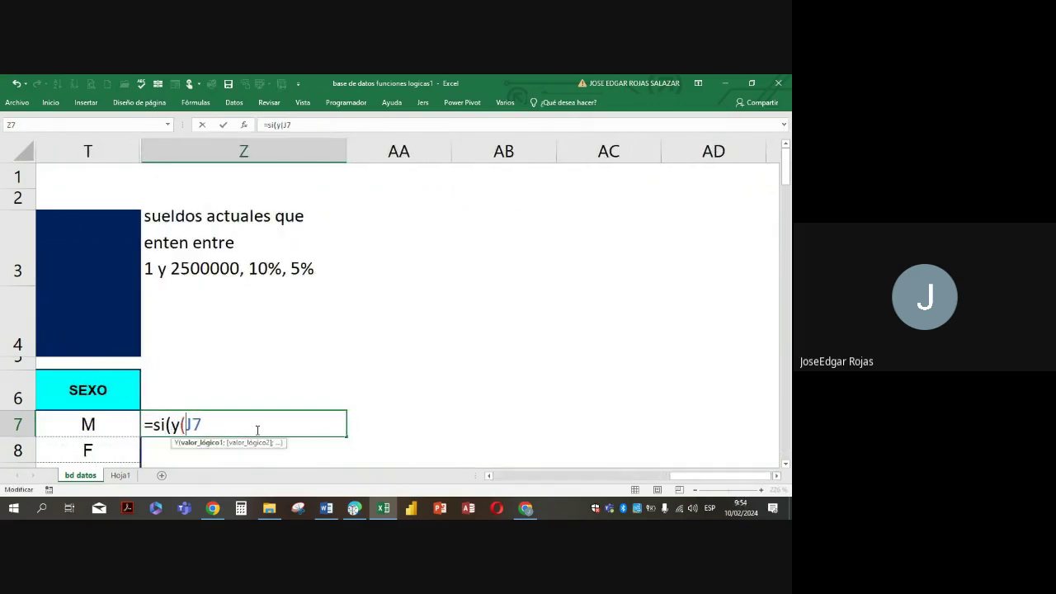
{"action": "left_click", "coordinate": [206, 429]}
{"action": "type", "text": ">0;"}
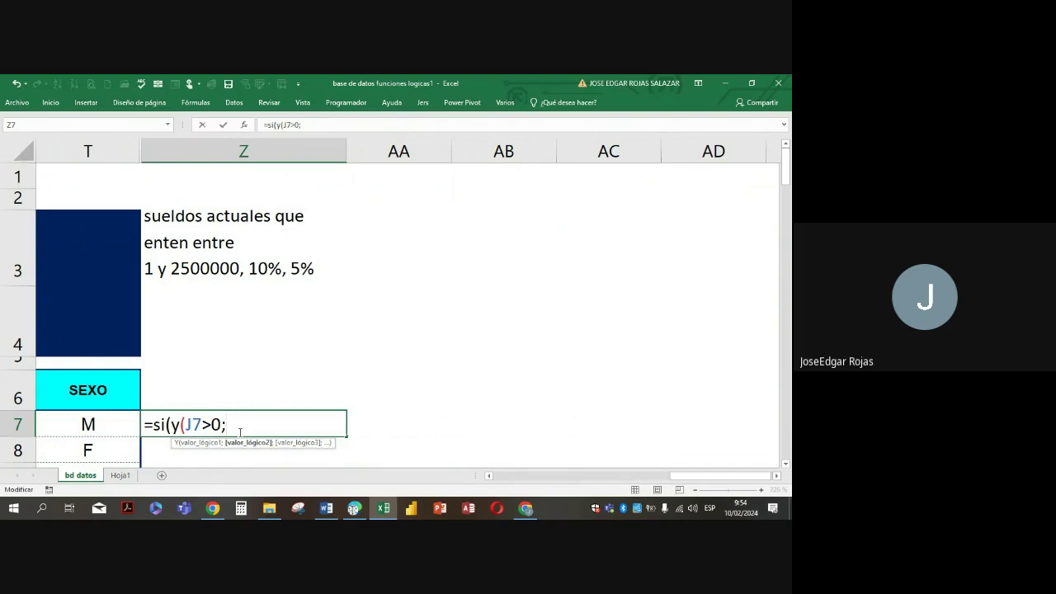
{"action": "type", "text": "j7<=2500"}
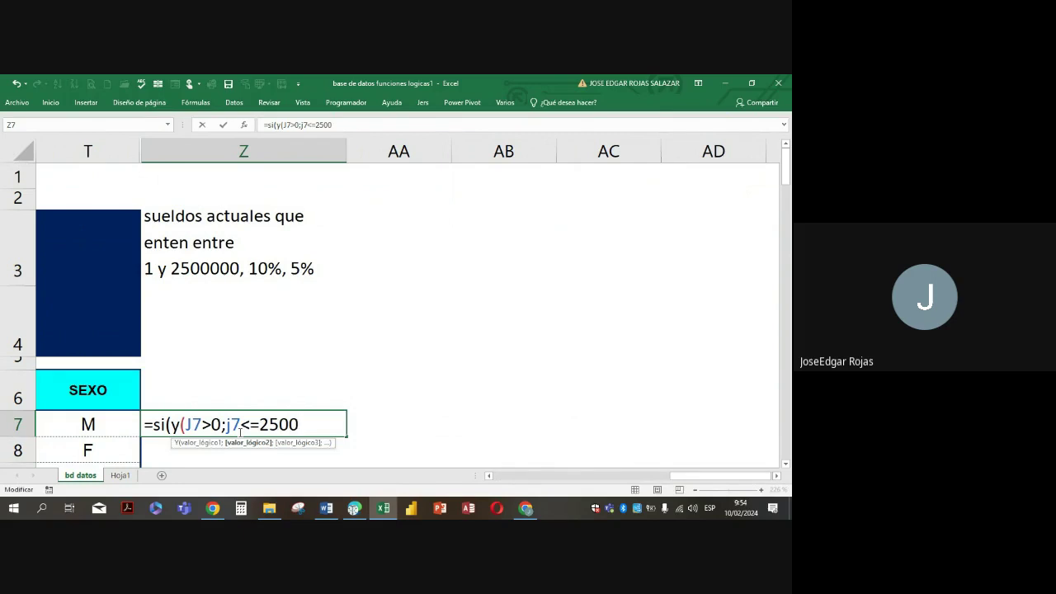
{"action": "type", "text": "000);"}
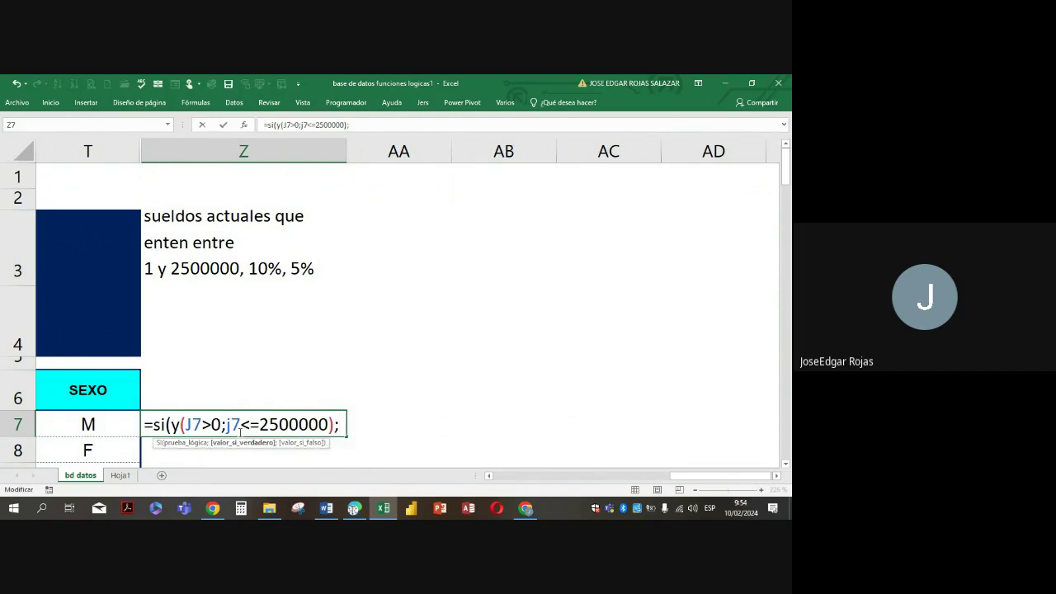
{"action": "type", "text": "10%;5%"}
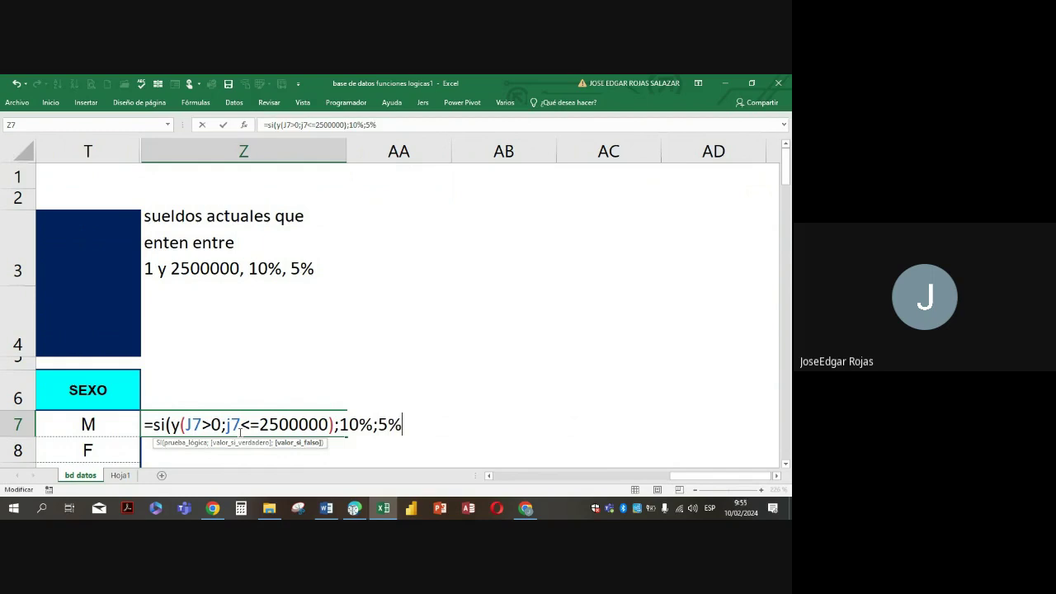
{"action": "type", "text": ")"}
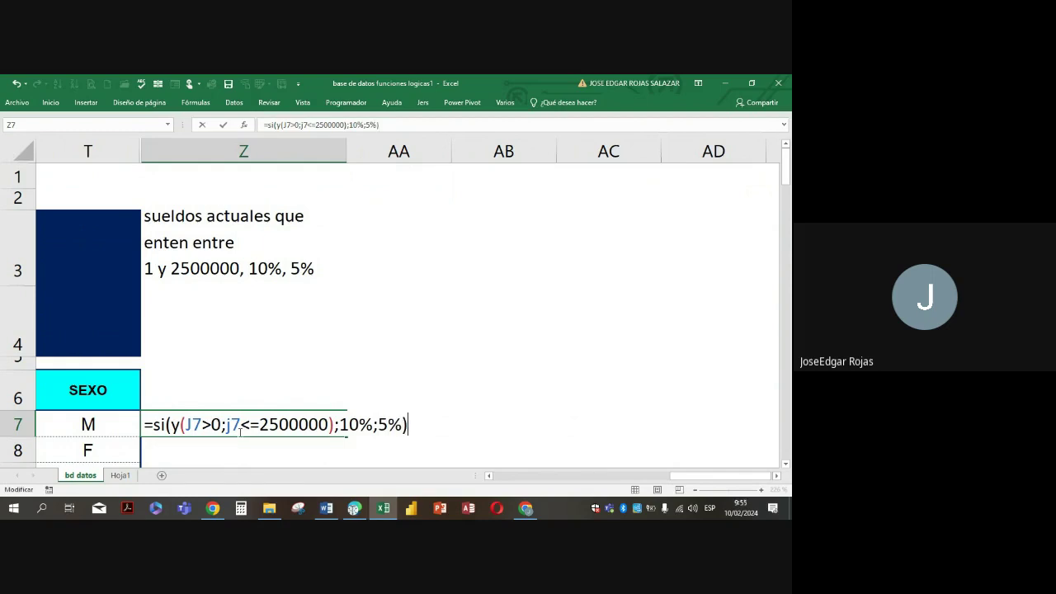
{"action": "scroll", "coordinate": [251, 446], "scroll_direction": "down", "scroll_amount": 2}
{"action": "scroll", "coordinate": [257, 450], "scroll_direction": "up", "scroll_amount": 1}
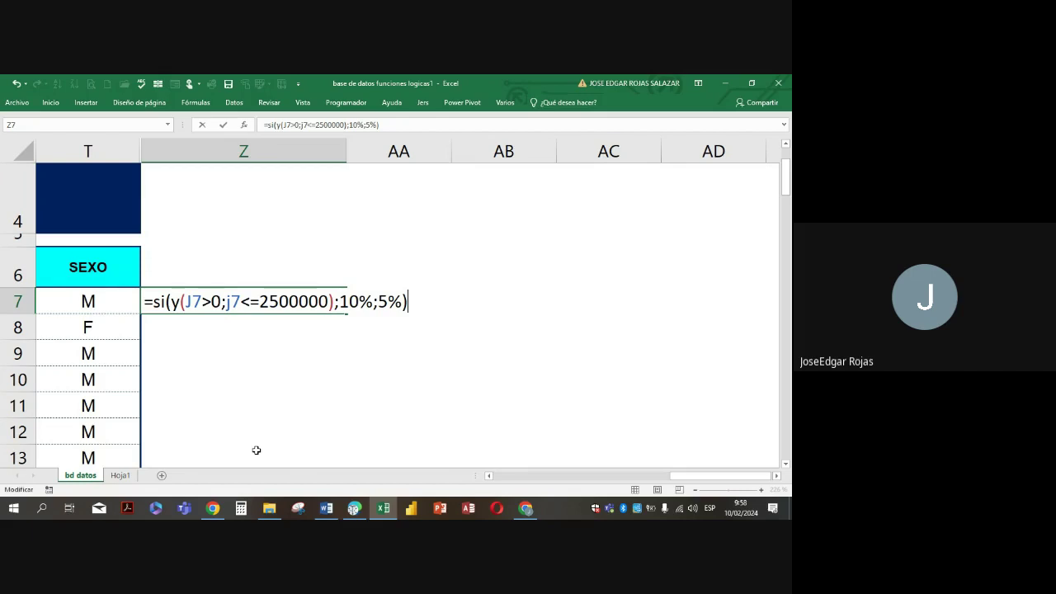
Commit the Z7 formula, show its 10% result in Percent style, and narrow column Z
{"action": "key", "text": "Return"}
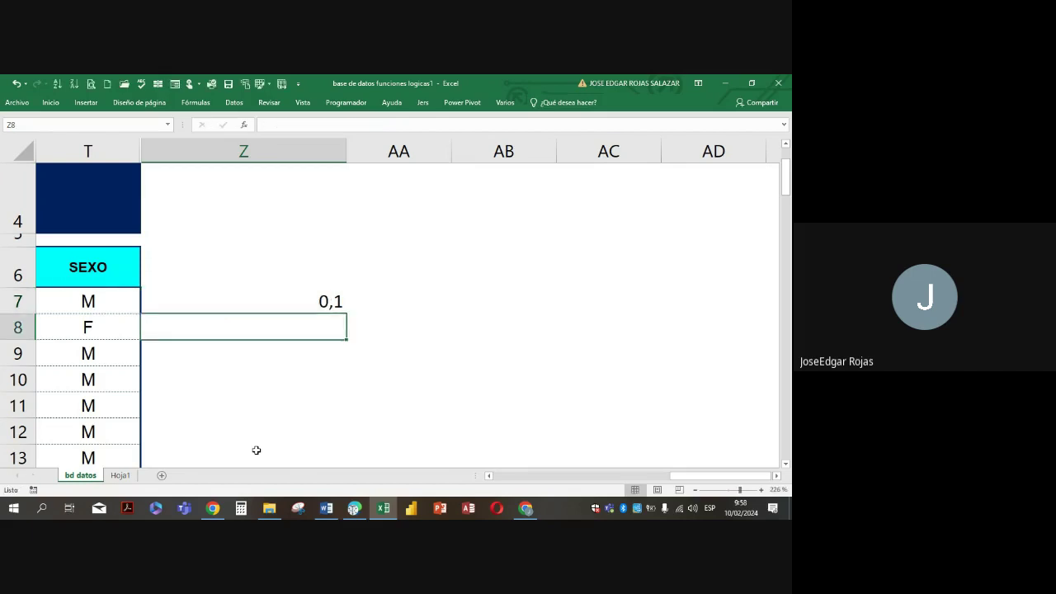
{"action": "left_click", "coordinate": [255, 301]}
{"action": "left_click", "coordinate": [50, 102]}
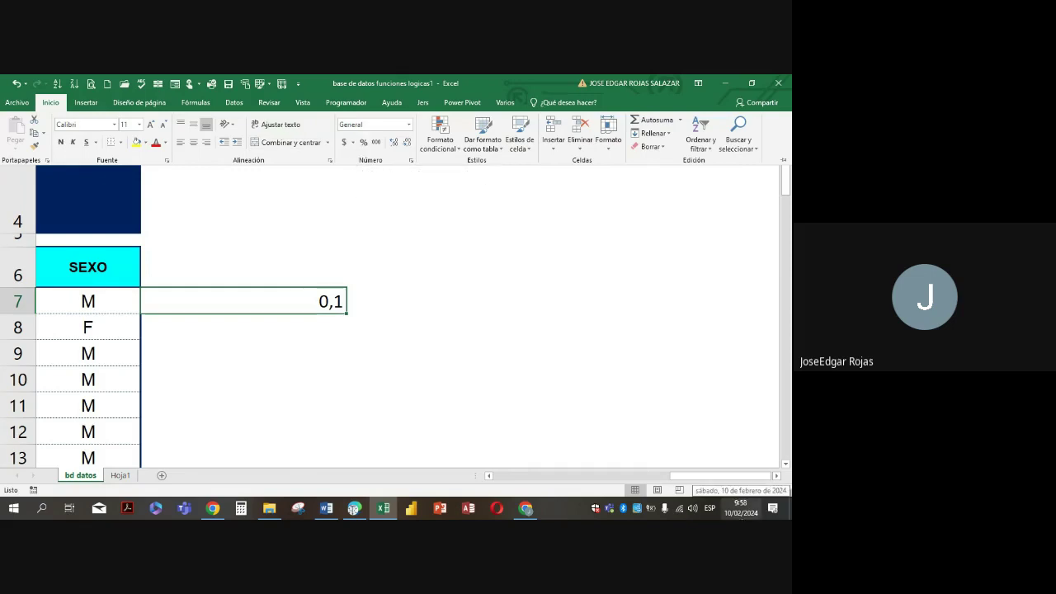
{"action": "key", "text": "Escape"}
{"action": "key", "text": "ctrl+shift+5"}
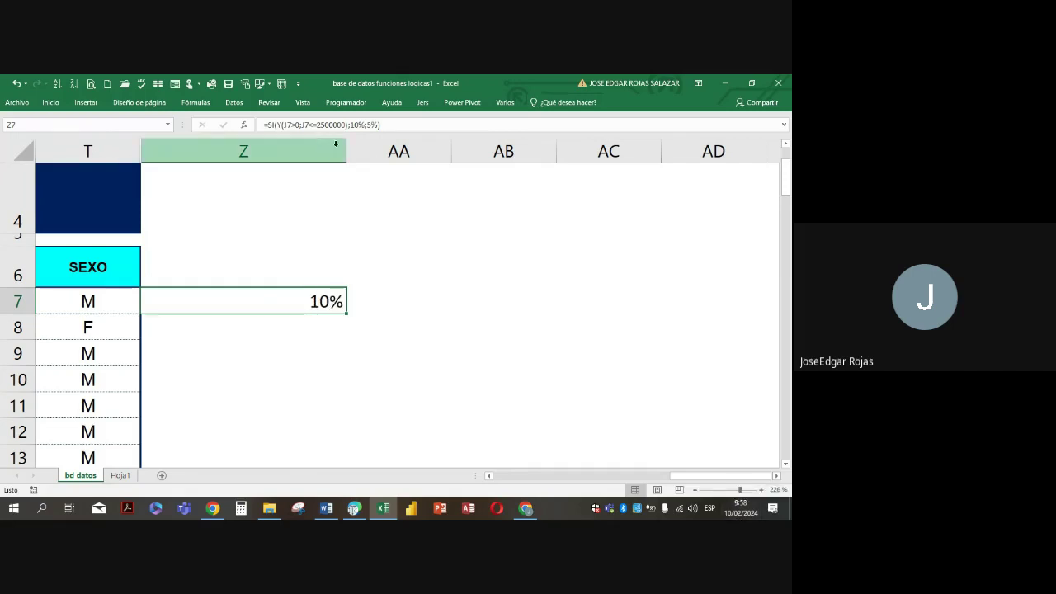
{"action": "left_click_drag", "start_coordinate": [346, 151], "coordinate": [234, 157]}
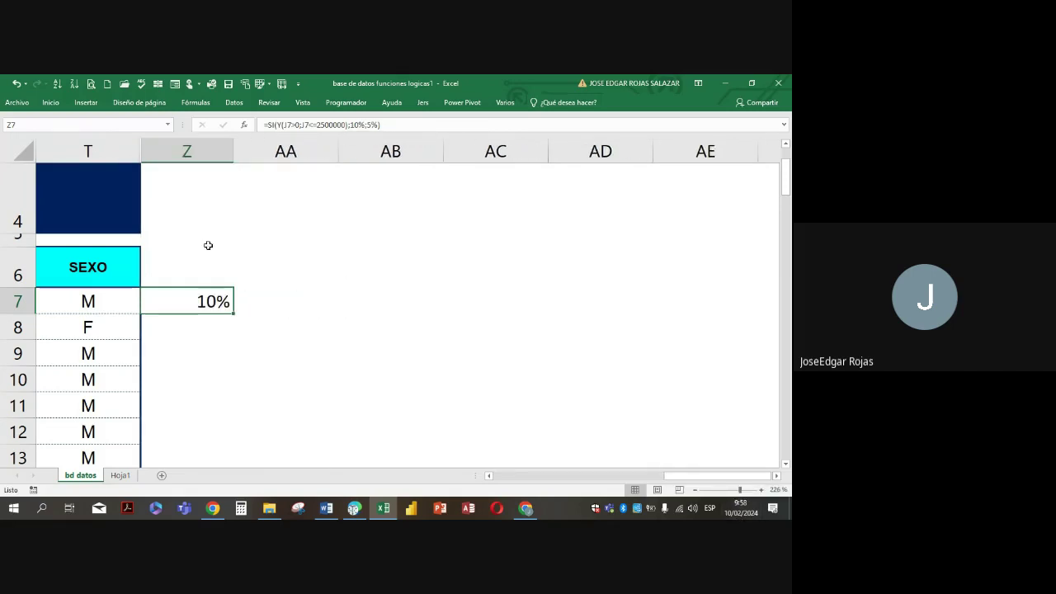
Copy the Z7 formula down column Z for all employees, then check the 5% result in Z10
{"action": "double_click", "coordinate": [233, 314]}
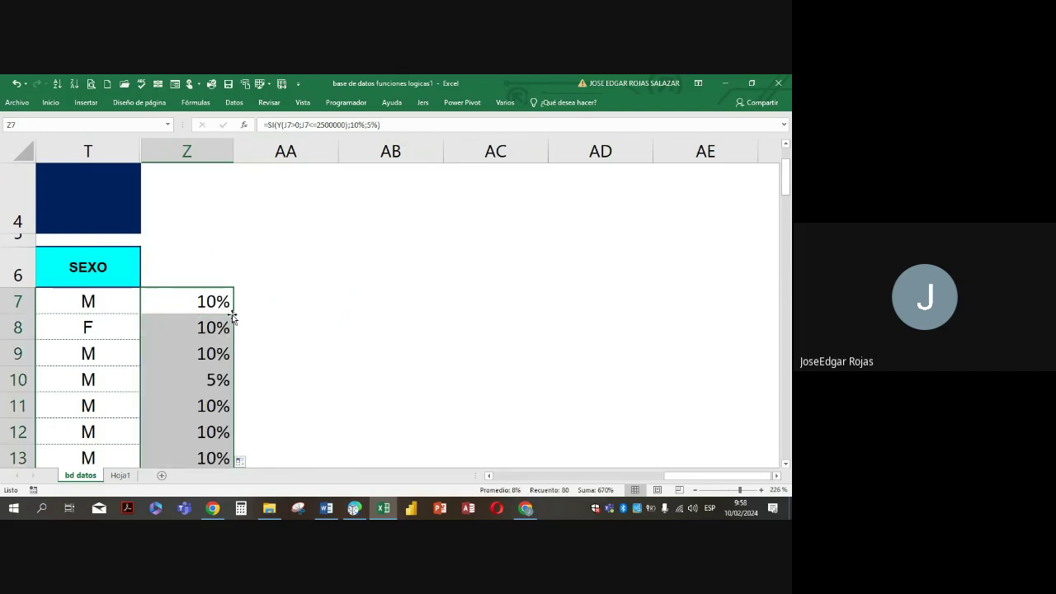
{"action": "scroll", "coordinate": [248, 323], "scroll_direction": "down", "scroll_amount": 1}
{"action": "scroll", "coordinate": [252, 326], "scroll_direction": "up", "scroll_amount": 2}
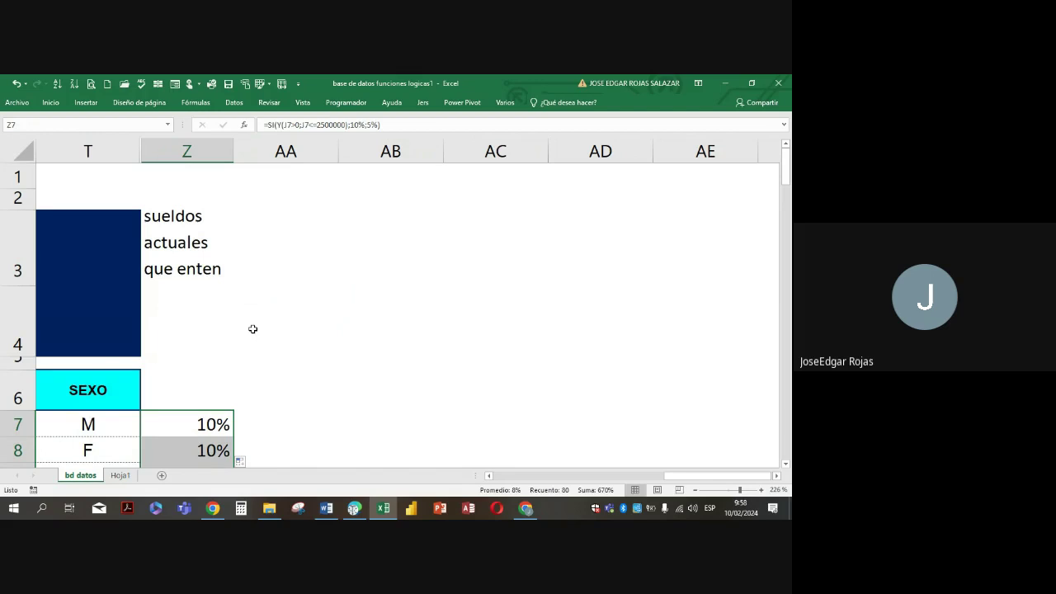
{"action": "scroll", "coordinate": [254, 330], "scroll_direction": "down", "scroll_amount": 1}
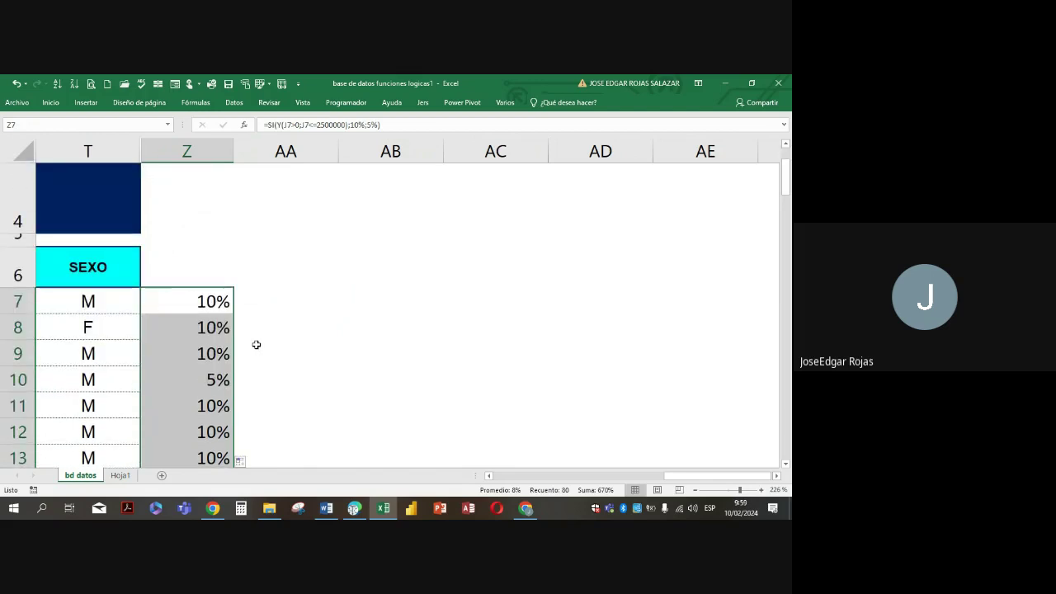
{"action": "left_click", "coordinate": [203, 382]}
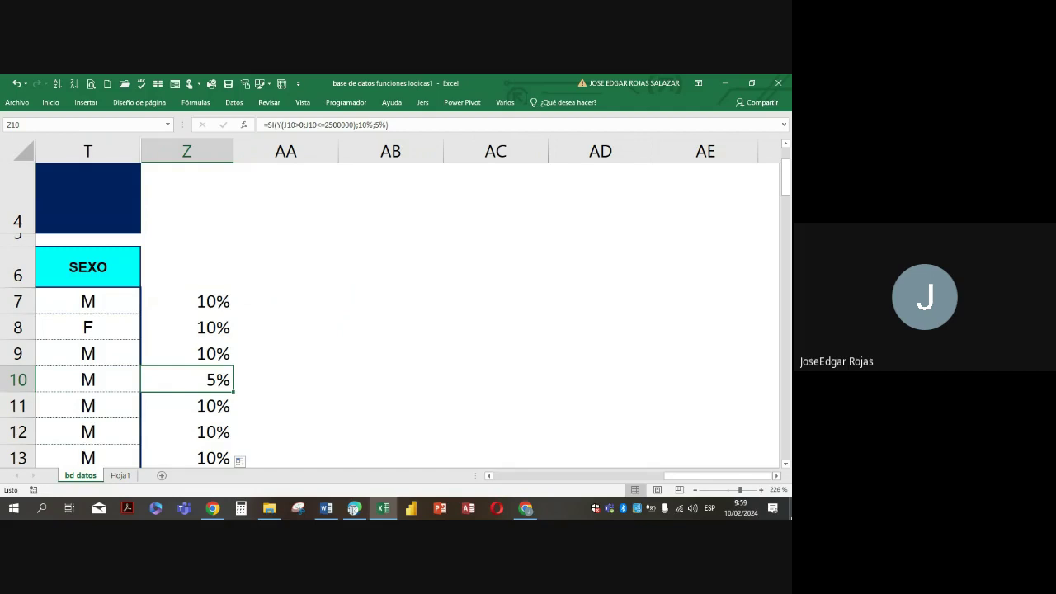
{"action": "key", "text": "Left"}
{"action": "key", "text": "Left"}
{"action": "key", "text": "Left"}
{"action": "key", "text": "Left"}
{"action": "key", "text": "Left"}
{"action": "key", "text": "Left"}
{"action": "key", "text": "Left"}
{"action": "key", "text": "Left"}
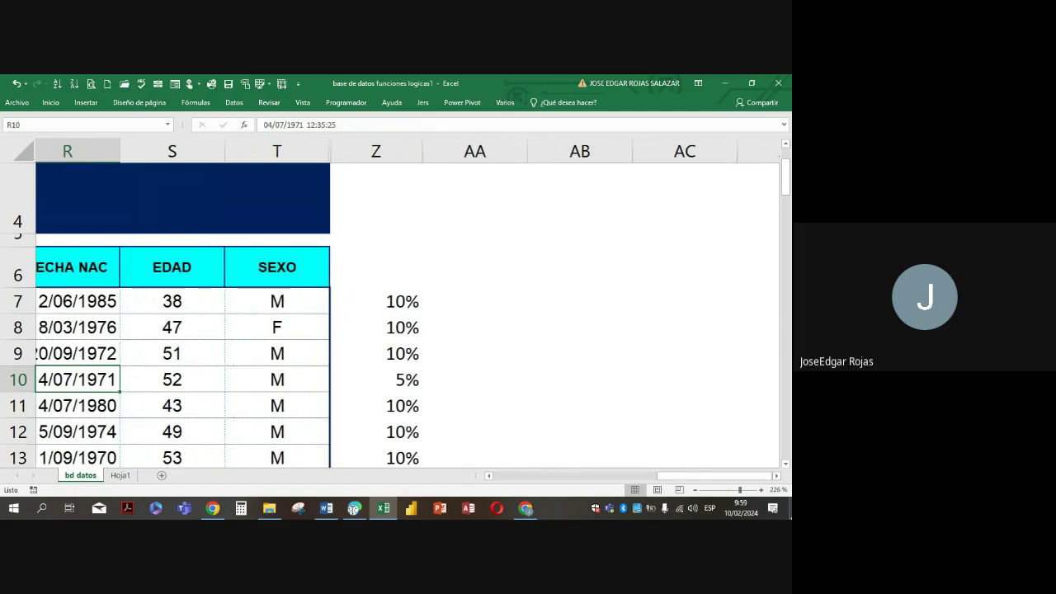
{"action": "key", "text": "Left"}
{"action": "key", "text": "Left"}
{"action": "key", "text": "Left"}
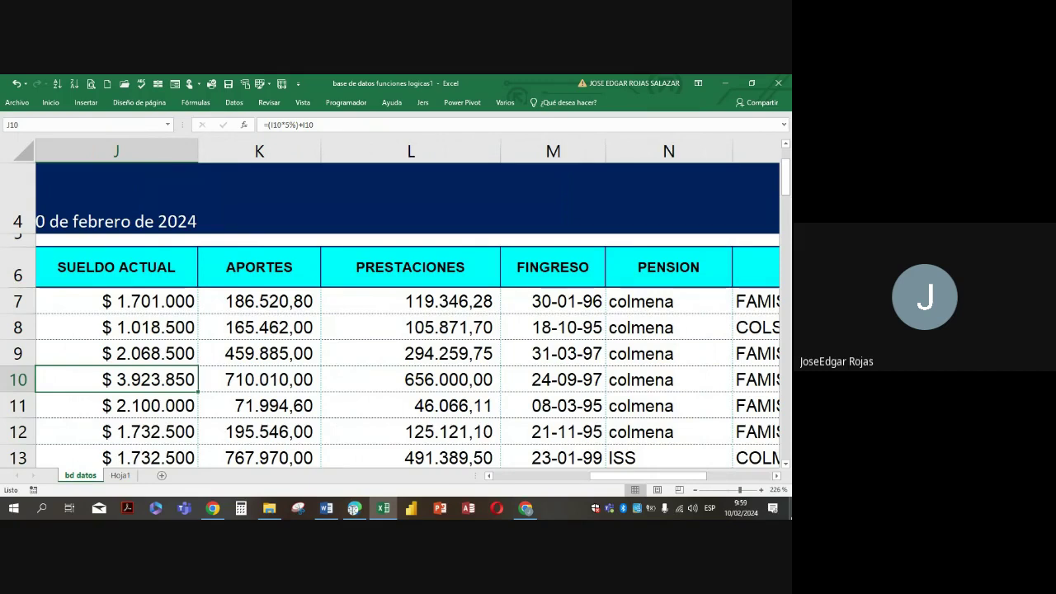
{"action": "key", "text": "Right"}
{"action": "key", "text": "Right"}
{"action": "key", "text": "Right"}
{"action": "key", "text": "Right"}
{"action": "key", "text": "Right"}
{"action": "key", "text": "Right"}
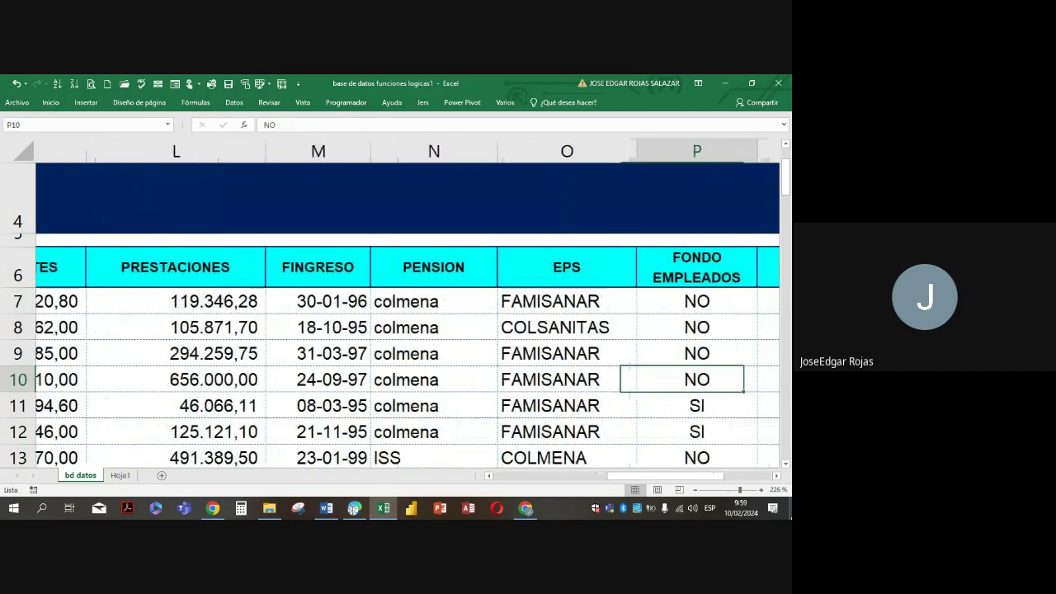
{"action": "key", "text": "Right"}
{"action": "key", "text": "Right"}
{"action": "key", "text": "Right"}
{"action": "key", "text": "Right"}
{"action": "key", "text": "Right"}
{"action": "key", "text": "Right"}
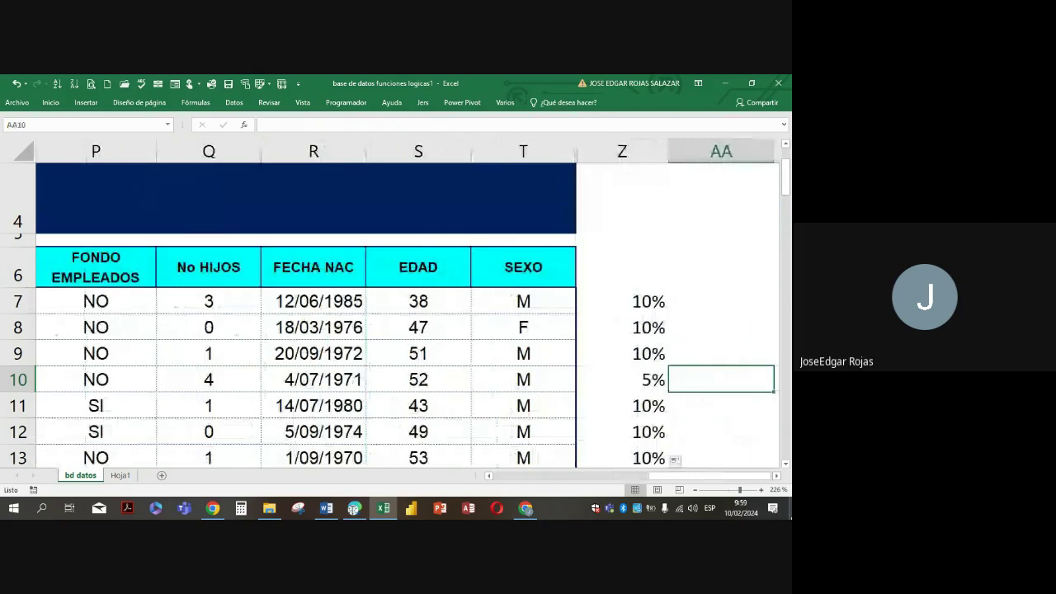
{"action": "key", "text": "Left"}
{"action": "key", "text": "Right"}
{"action": "key", "text": "Left"}
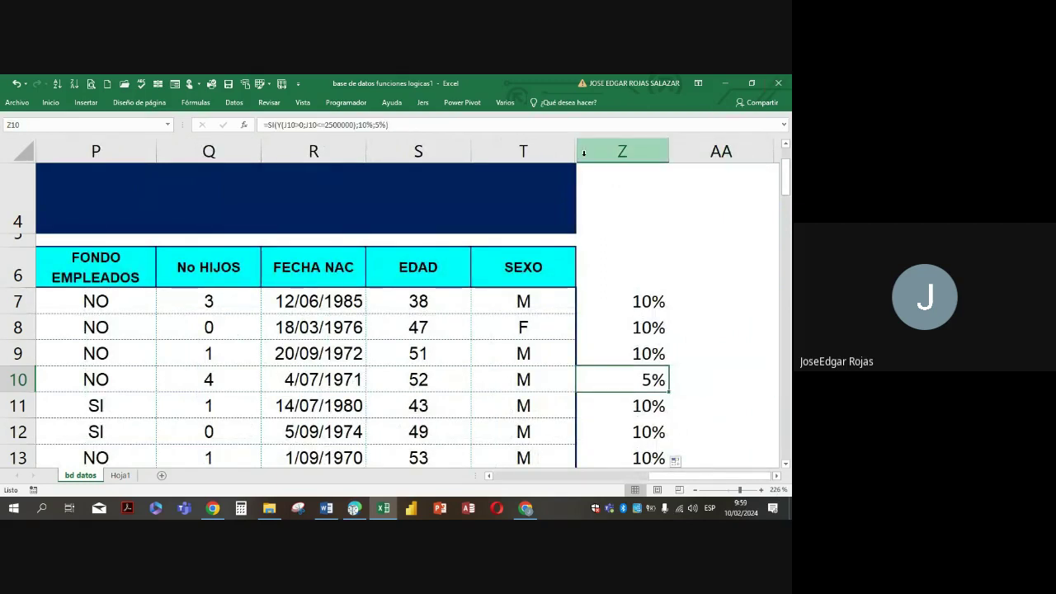
{"action": "left_click_drag", "start_coordinate": [577, 153], "coordinate": [662, 162]}
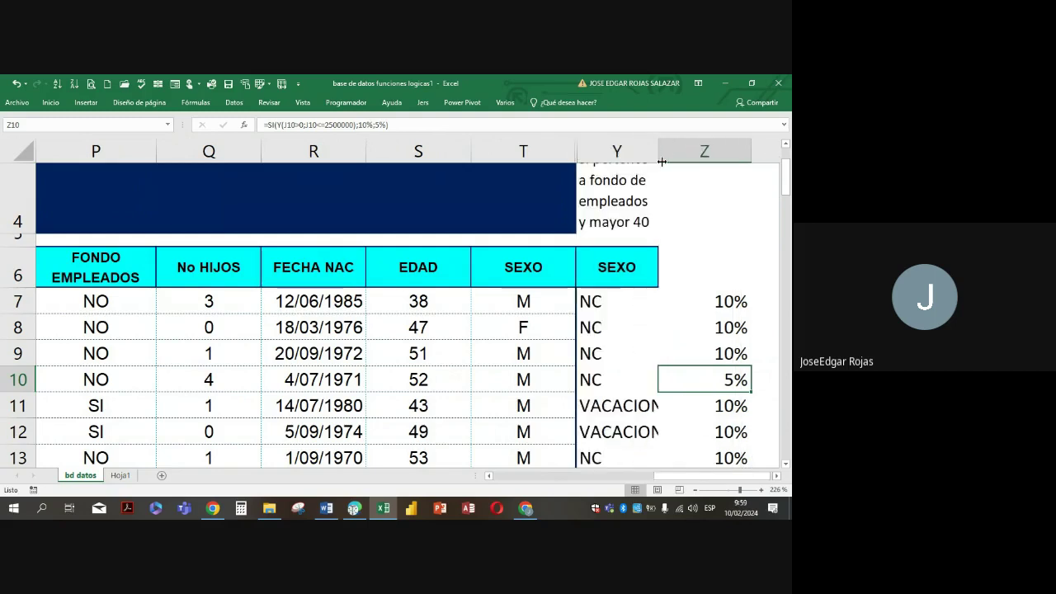
{"action": "left_click", "coordinate": [629, 304]}
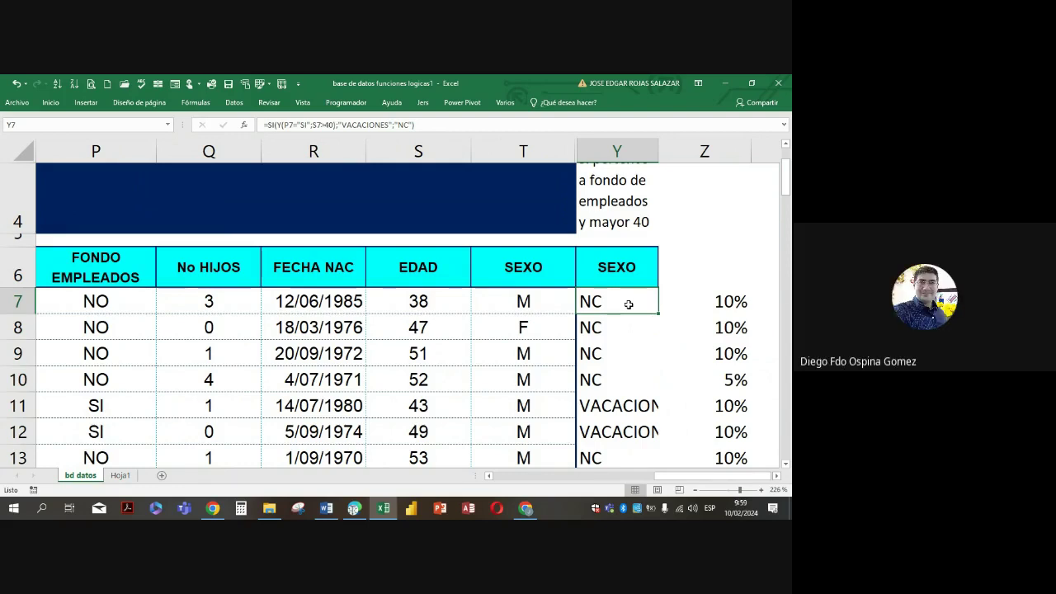
{"action": "left_click", "coordinate": [735, 302]}
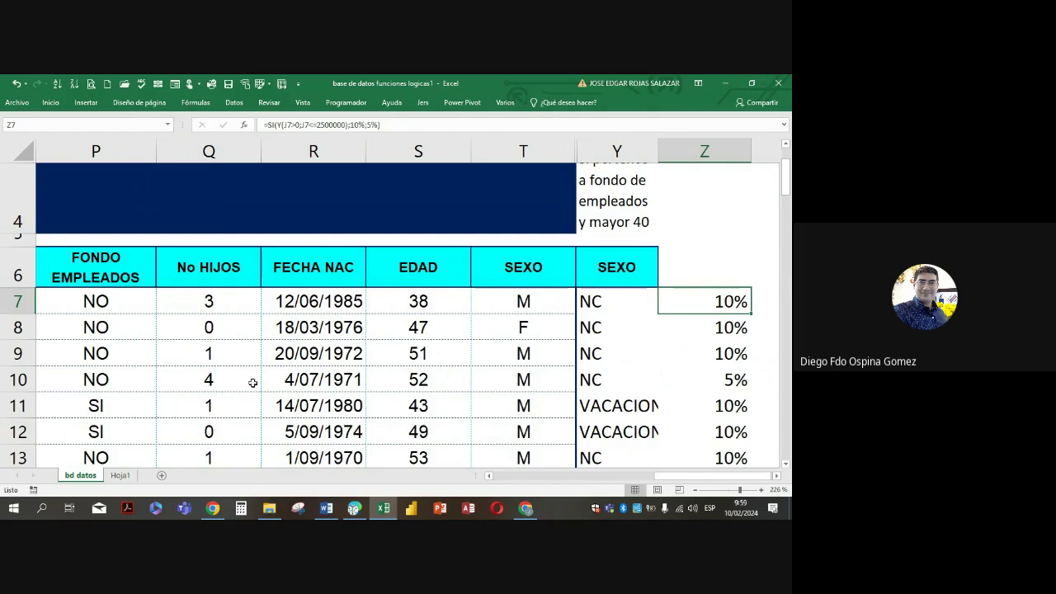
{"action": "scroll", "coordinate": [197, 373], "scroll_direction": "down", "scroll_amount": 1}
{"action": "scroll", "coordinate": [197, 373], "scroll_direction": "down", "scroll_amount": 1}
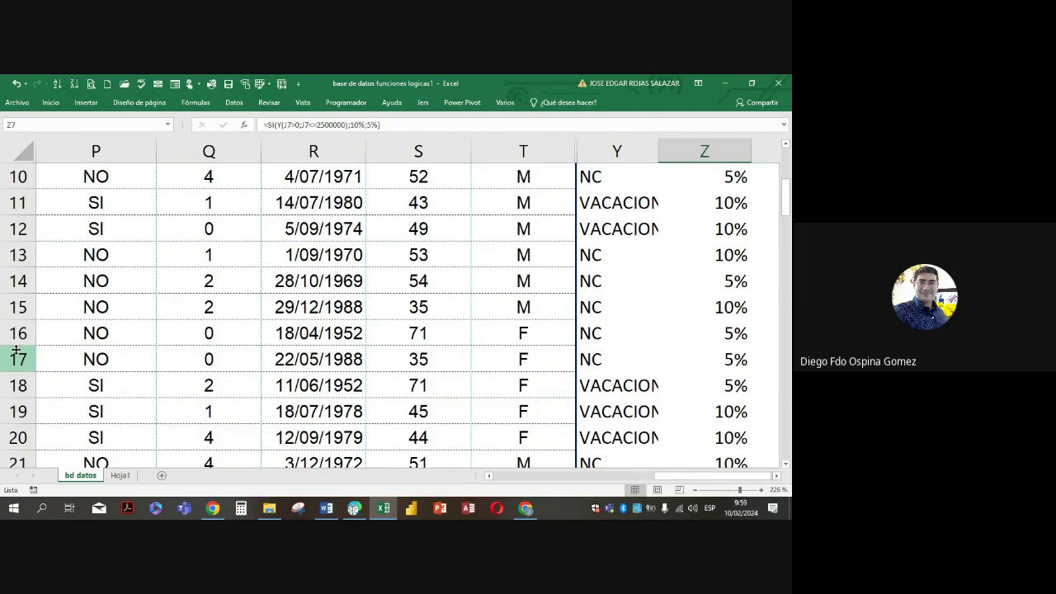
{"action": "left_click", "coordinate": [100, 337]}
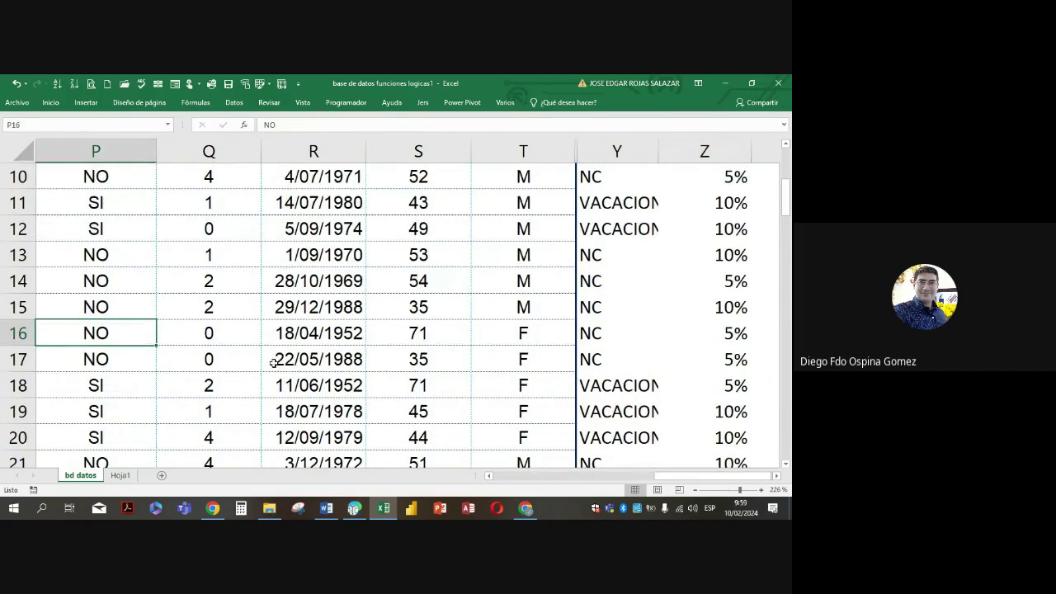
{"action": "key", "text": "Left"}
{"action": "key", "text": "Left"}
{"action": "key", "text": "Left"}
{"action": "key", "text": "Left"}
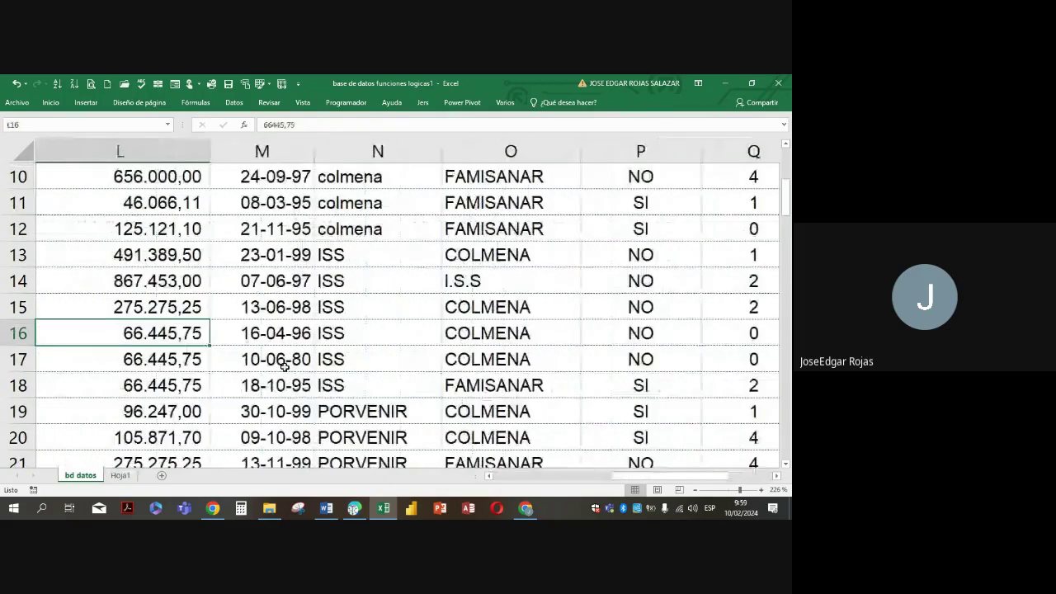
{"action": "key", "text": "Left"}
{"action": "key", "text": "Left"}
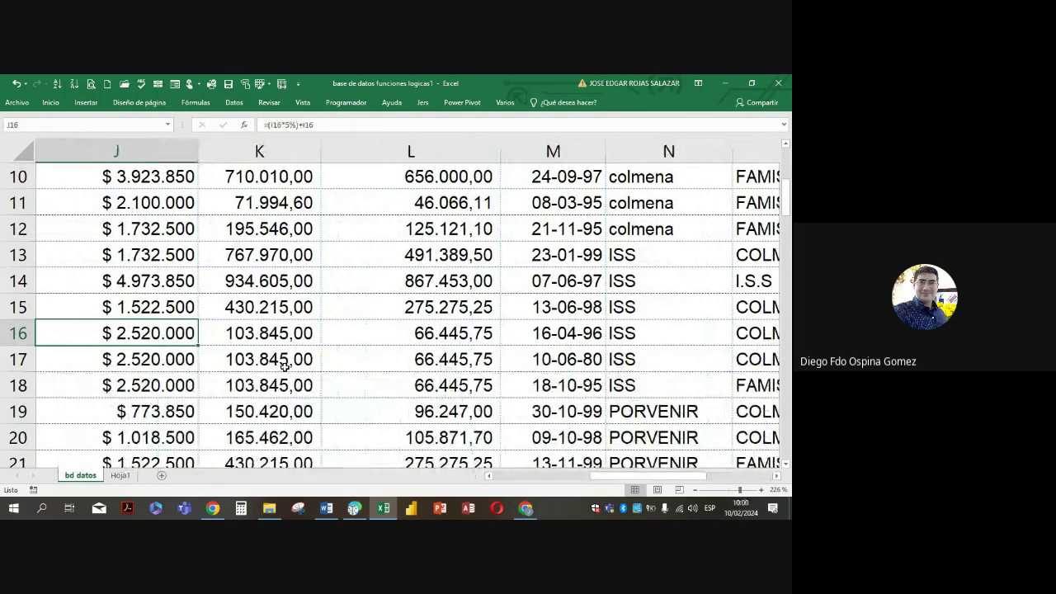
{"action": "key", "text": "Right"}
{"action": "key", "text": "Right"}
{"action": "key", "text": "Right"}
{"action": "key", "text": "Right"}
{"action": "key", "text": "Right"}
{"action": "key", "text": "Right"}
{"action": "key", "text": "Right"}
{"action": "key", "text": "Right"}
{"action": "key", "text": "Right"}
{"action": "key", "text": "Right"}
{"action": "key", "text": "Right"}
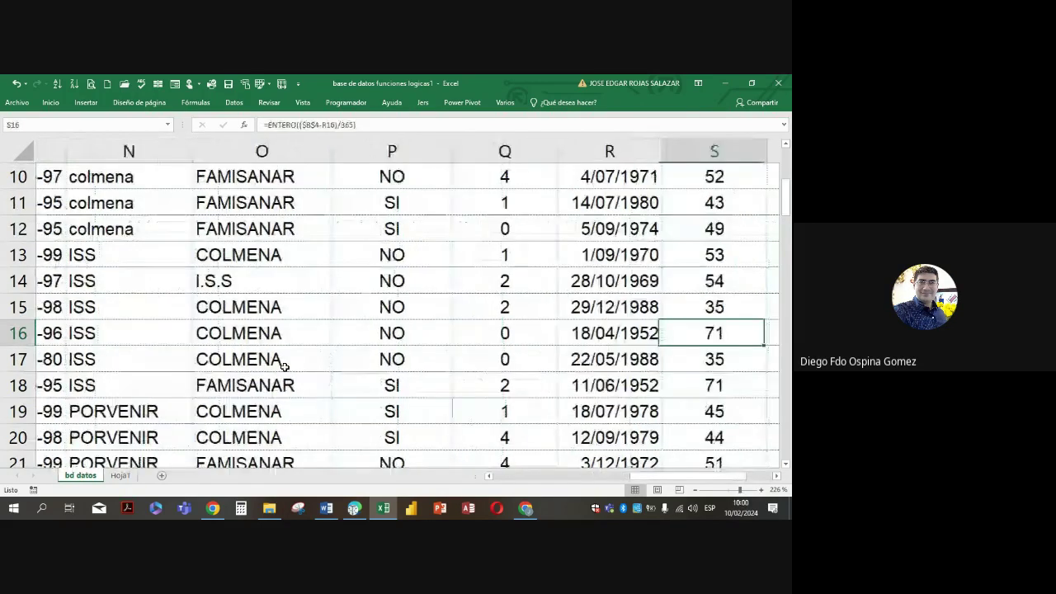
{"action": "key", "text": "Right"}
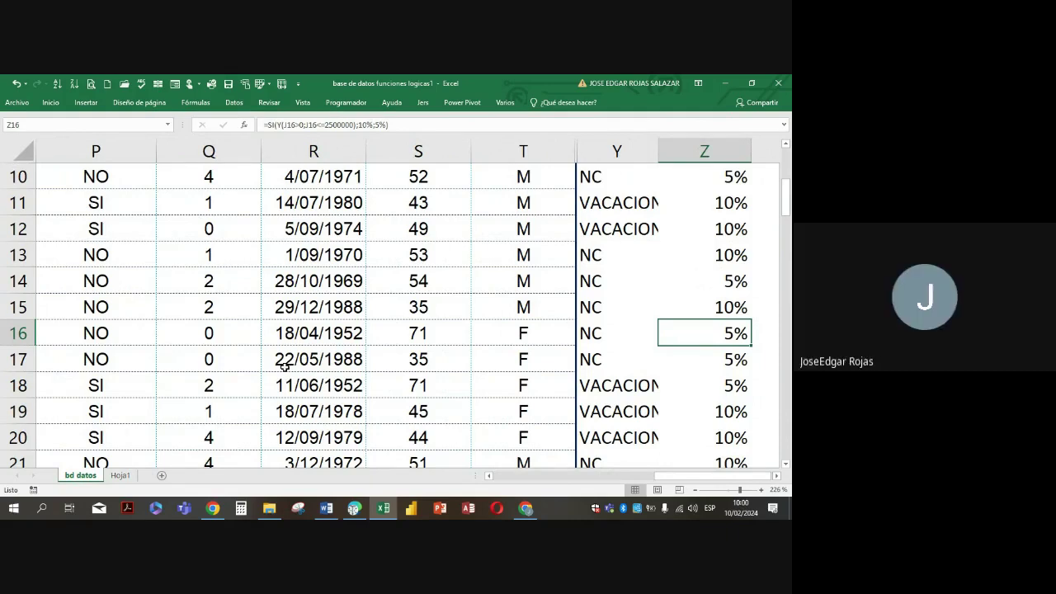
{"action": "key", "text": "Left"}
{"action": "key", "text": "Left"}
{"action": "key", "text": "Left"}
{"action": "key", "text": "Left"}
{"action": "key", "text": "Left"}
{"action": "key", "text": "Left"}
{"action": "key", "text": "Left"}
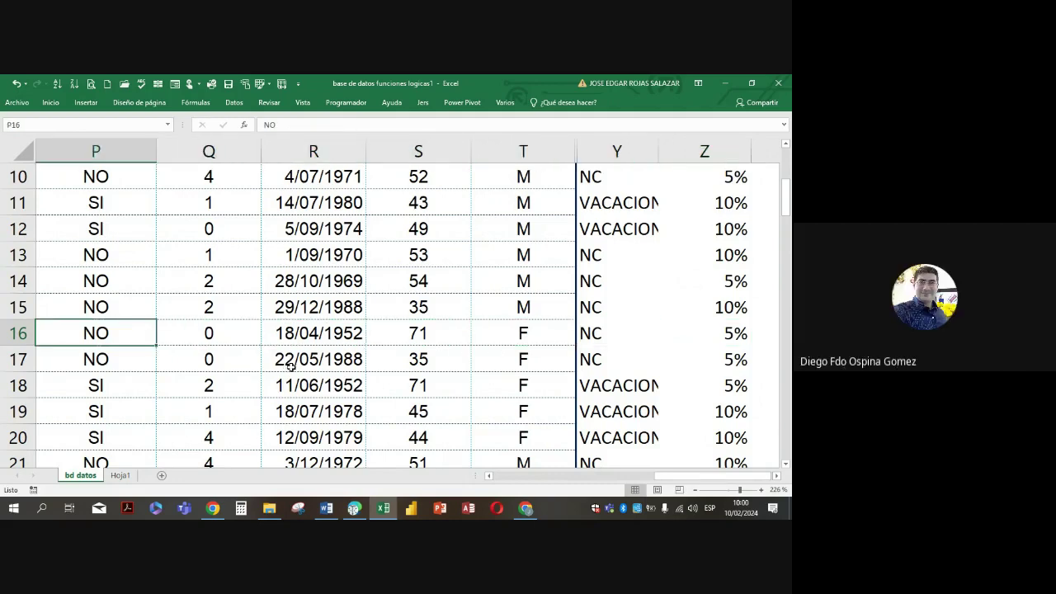
{"action": "key", "text": "Left"}
{"action": "key", "text": "Left"}
{"action": "key", "text": "Left"}
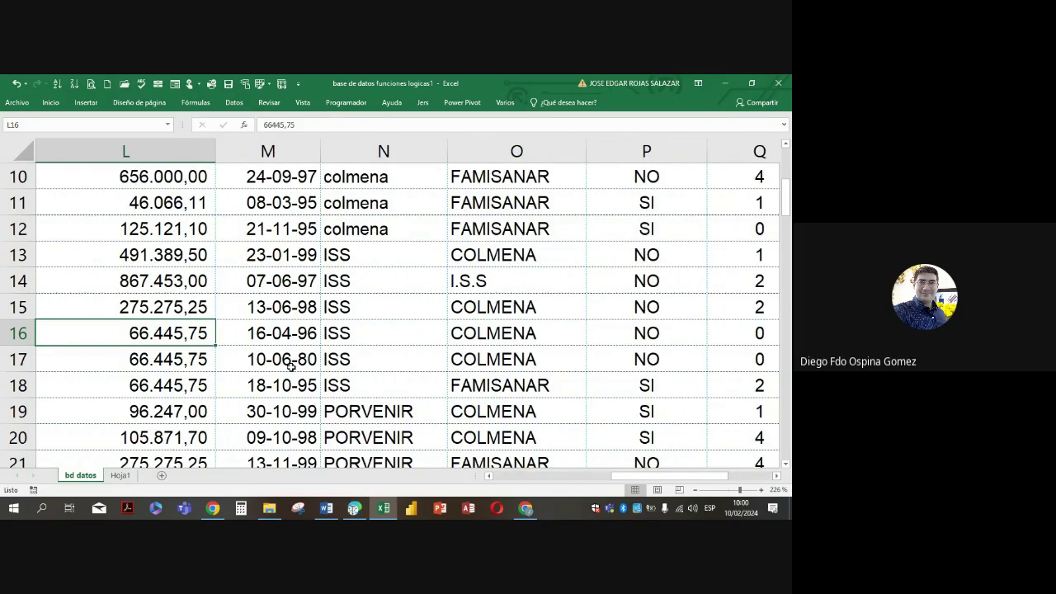
{"action": "key", "text": "Left"}
{"action": "key", "text": "Left"}
{"action": "key", "text": "Left"}
{"action": "key", "text": "Left"}
{"action": "key", "text": "Left"}
{"action": "key", "text": "Left"}
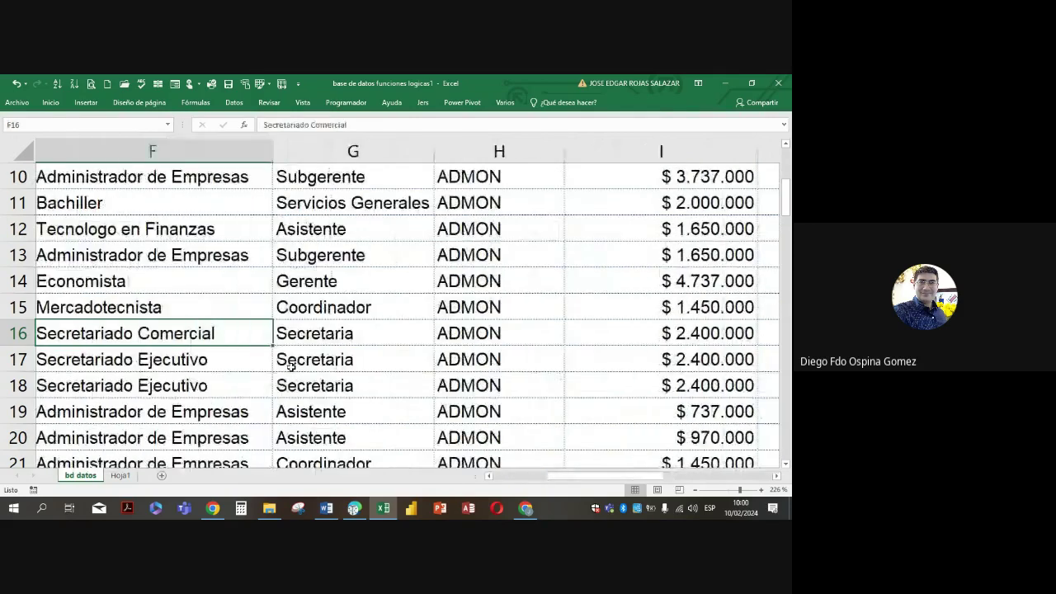
{"action": "key", "text": "Right"}
{"action": "key", "text": "Right"}
{"action": "key", "text": "Right"}
{"action": "key", "text": "Right"}
{"action": "key", "text": "Right"}
{"action": "key", "text": "Right"}
{"action": "key", "text": "Right"}
{"action": "key", "text": "Right"}
{"action": "key", "text": "Right"}
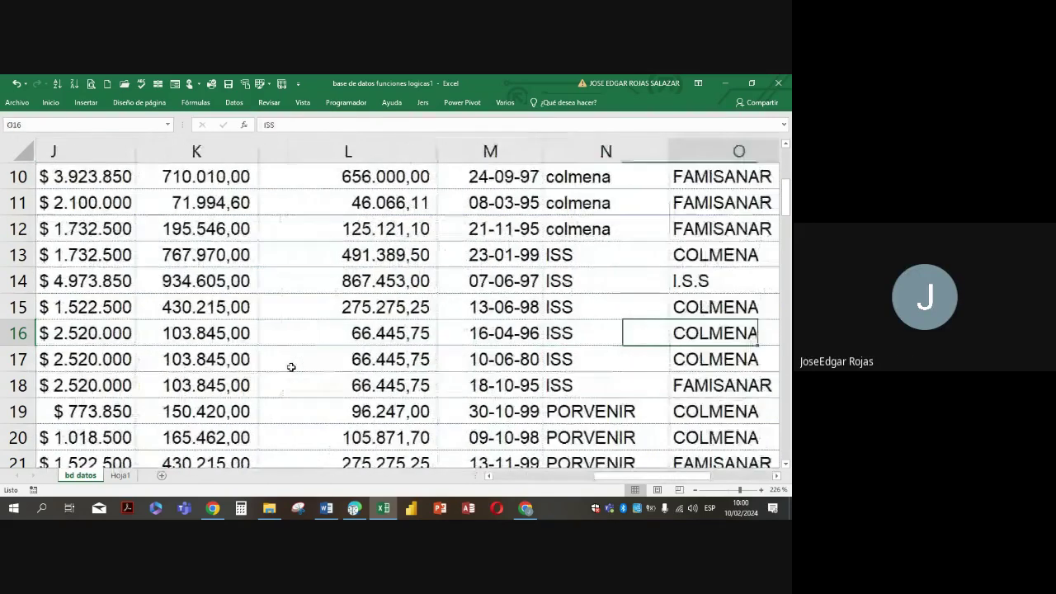
{"action": "key", "text": "Right"}
{"action": "key", "text": "Right"}
{"action": "key", "text": "Right"}
{"action": "key", "text": "Right"}
{"action": "key", "text": "Right"}
{"action": "key", "text": "Right"}
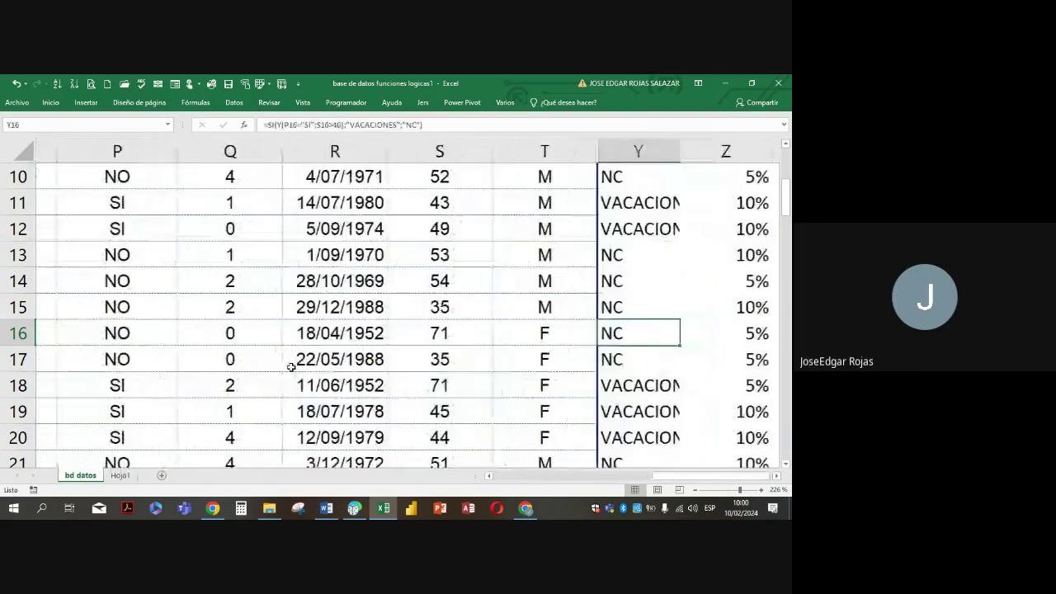
{"action": "key", "text": "Right"}
{"action": "key", "text": "Right"}
{"action": "key", "text": "Left"}
{"action": "key", "text": "Up"}
{"action": "key", "text": "Up"}
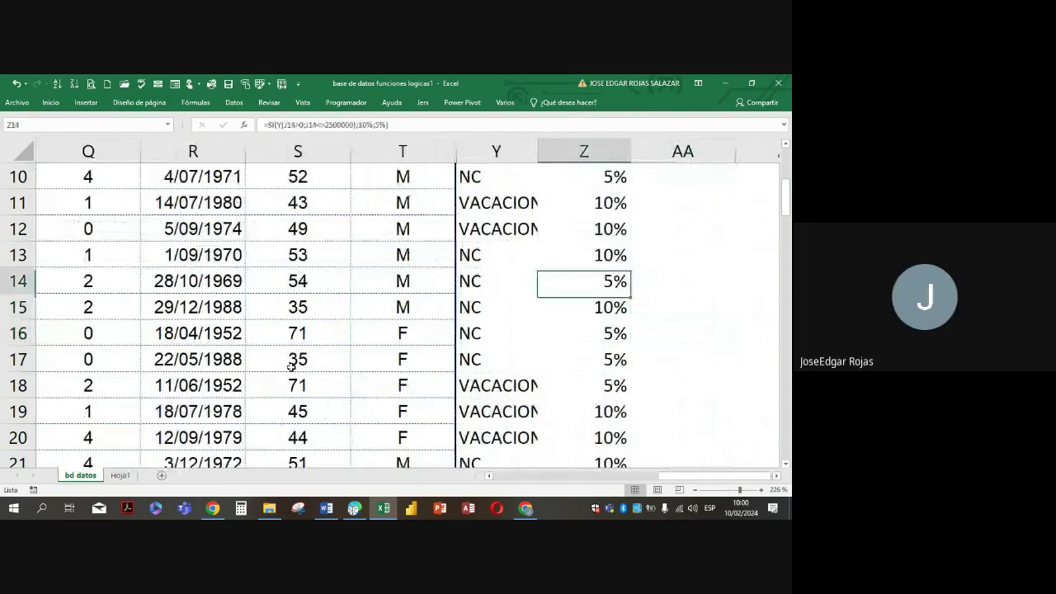
{"action": "key", "text": "Up"}
{"action": "key", "text": "Up"}
{"action": "key", "text": "Up"}
{"action": "key", "text": "Up"}
{"action": "key", "text": "Up"}
{"action": "key", "text": "Up"}
{"action": "key", "text": "Up"}
{"action": "key", "text": "Up"}
{"action": "key", "text": "Up"}
{"action": "key", "text": "Up"}
{"action": "key", "text": "Up"}
{"action": "key", "text": "Up"}
{"action": "key", "text": "Up"}
{"action": "key", "text": "Down"}
{"action": "key", "text": "Down"}
{"action": "key", "text": "Down"}
{"action": "key", "text": "Down"}
{"action": "key", "text": "Down"}
{"action": "key", "text": "Down"}
{"action": "key", "text": "Down"}
{"action": "key", "text": "Down"}
{"action": "key", "text": "Down"}
{"action": "key", "text": "Down"}
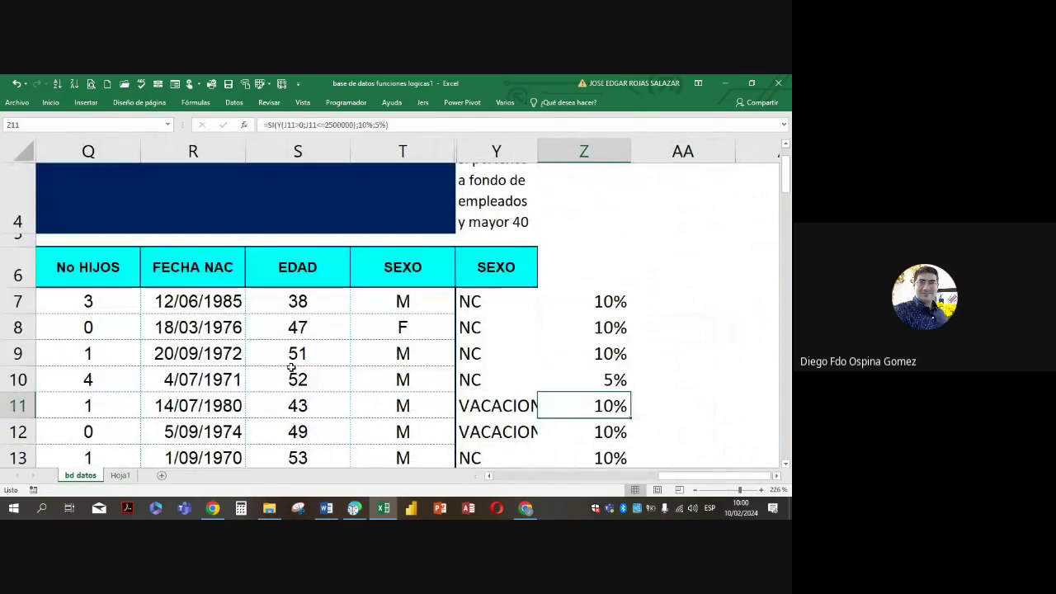
{"action": "key", "text": "Down"}
{"action": "key", "text": "Up"}
{"action": "key", "text": "Up"}
{"action": "key", "text": "Up"}
{"action": "key", "text": "Up"}
{"action": "key", "text": "Up"}
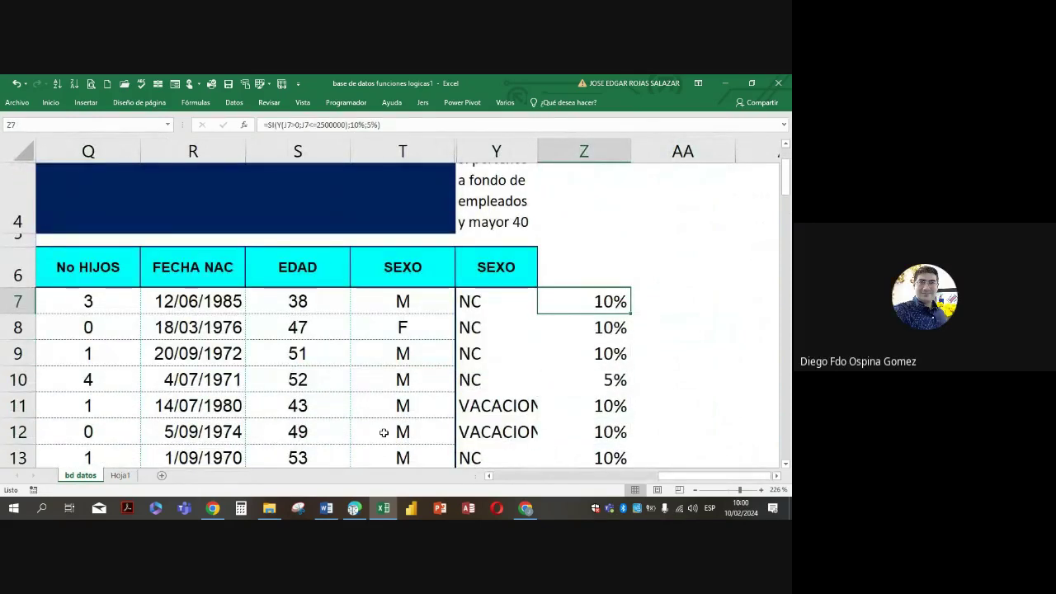
Change Z7's lower salary condition from J7>0 to J7>=1
{"action": "double_click", "coordinate": [585, 297]}
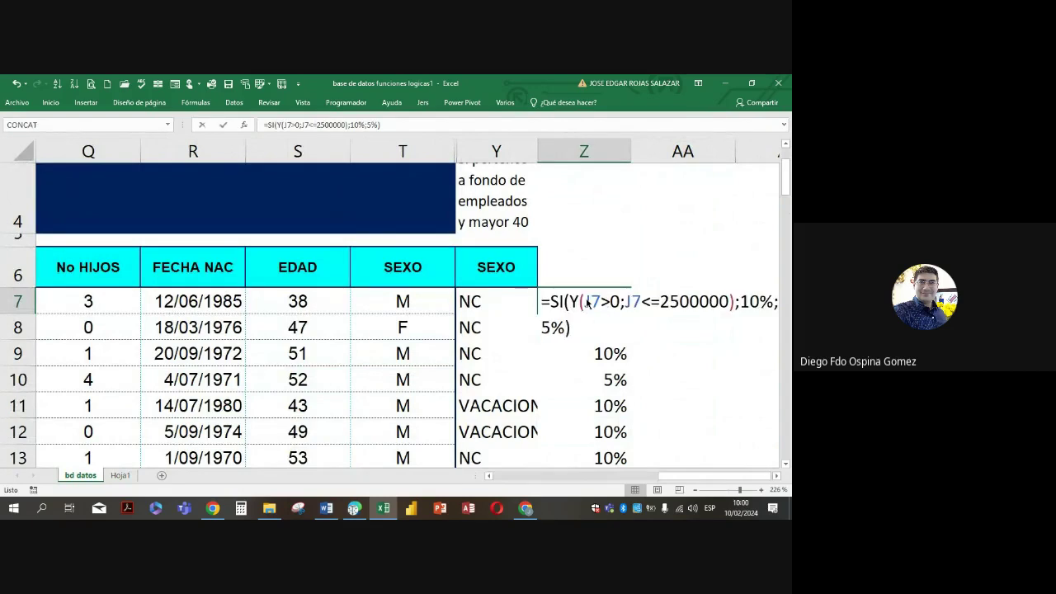
{"action": "left_click", "coordinate": [778, 479]}
{"action": "left_click", "coordinate": [778, 479]}
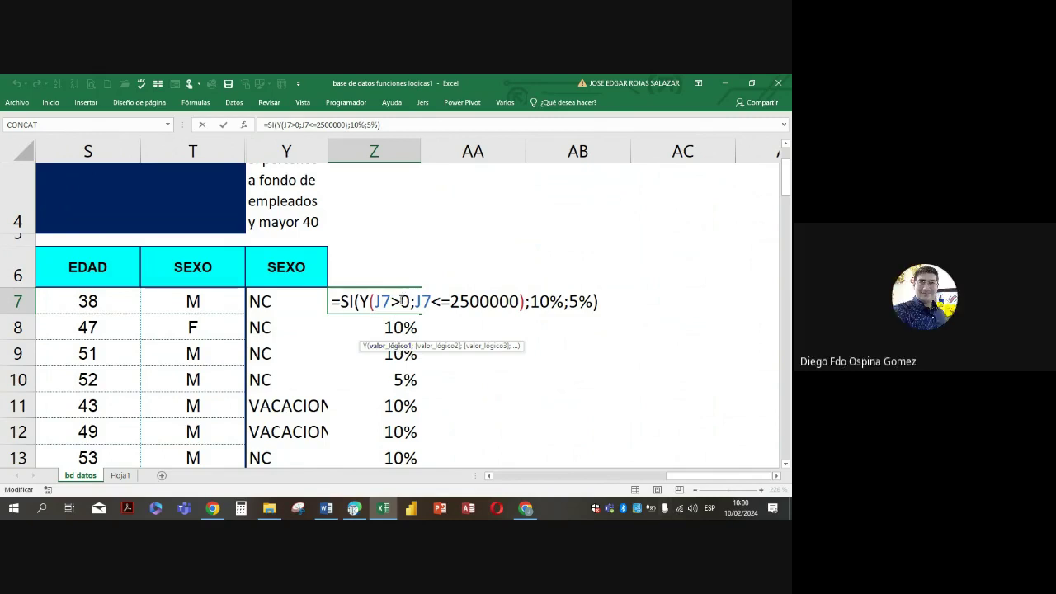
{"action": "left_click", "coordinate": [401, 301]}
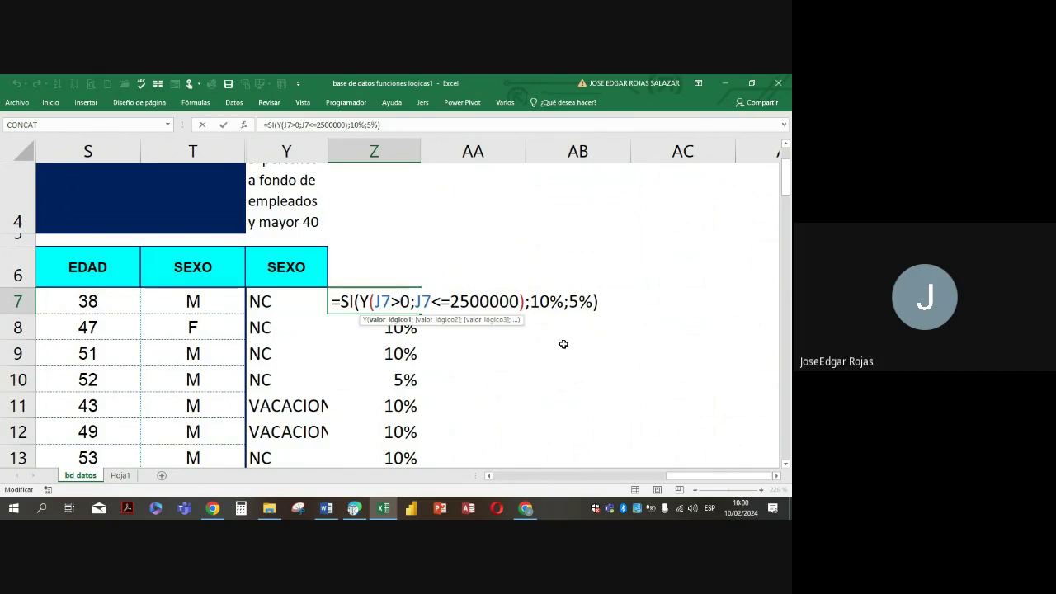
{"action": "type", "text": "="}
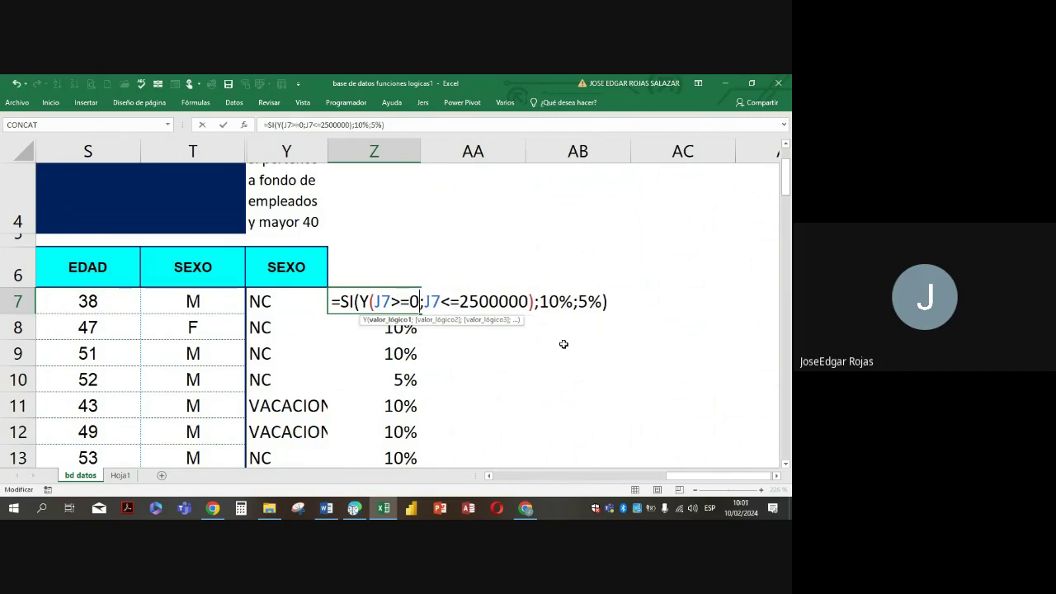
{"action": "key", "text": "Delete"}
{"action": "type", "text": "1"}
{"action": "key", "text": "Return"}
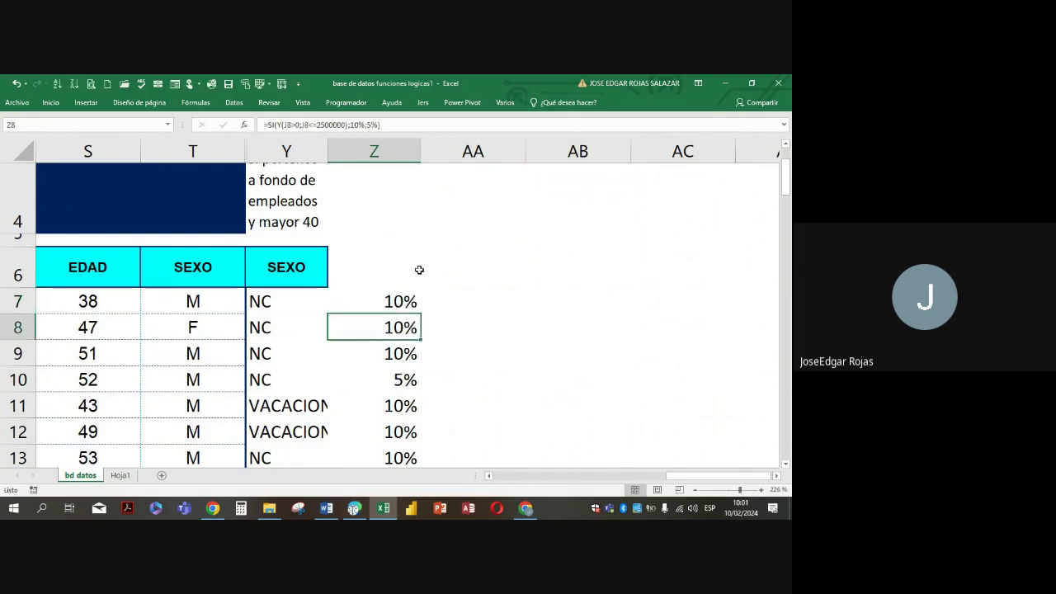
Fill the corrected Z7 formula down column Z and inspect the Z16 formula
{"action": "left_click", "coordinate": [378, 298]}
{"action": "double_click", "coordinate": [420, 312]}
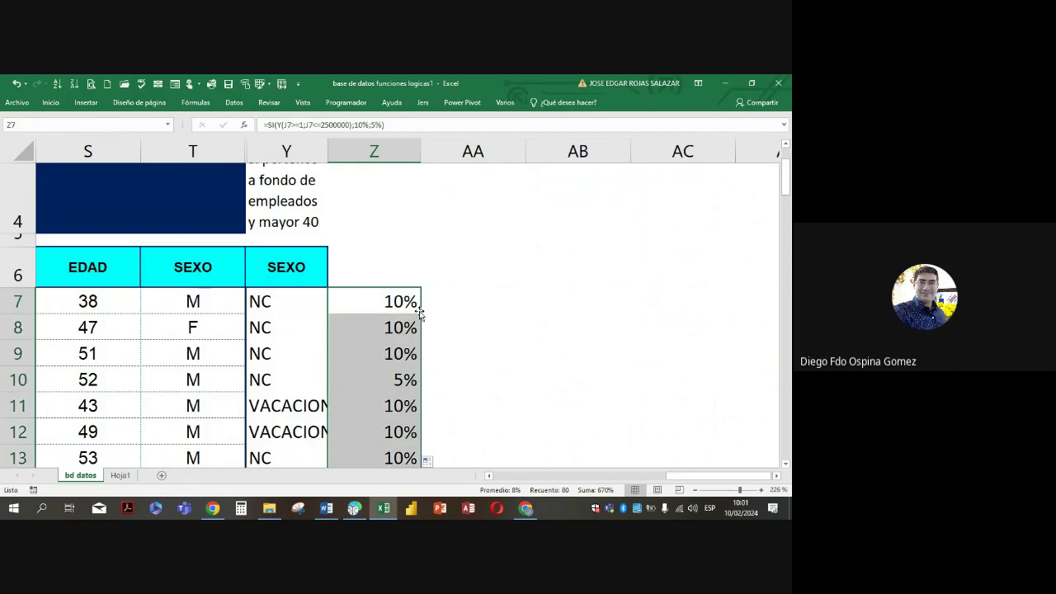
{"action": "scroll", "coordinate": [407, 328], "scroll_direction": "down", "scroll_amount": 3}
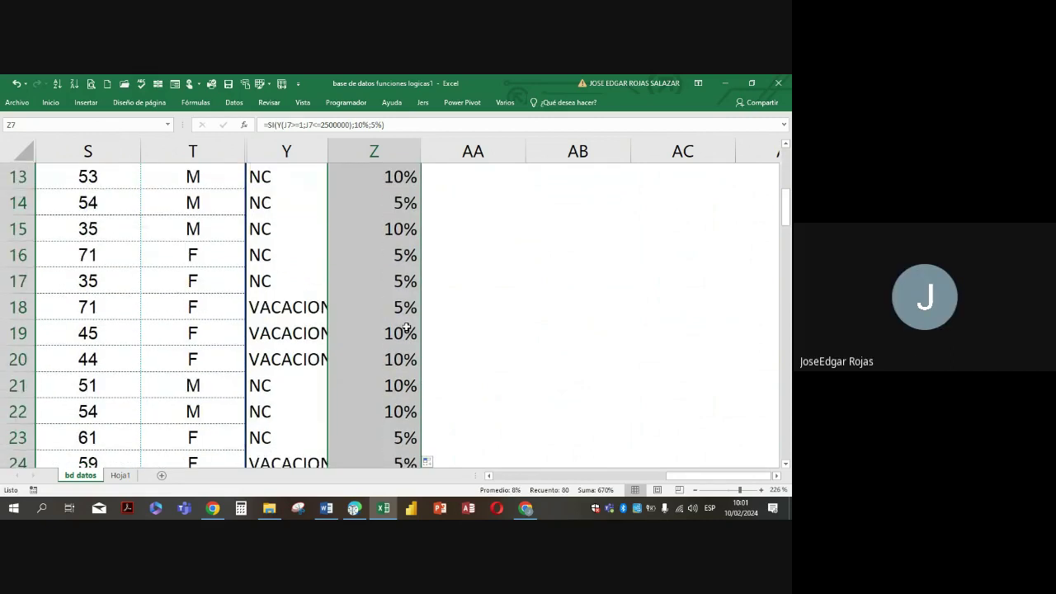
{"action": "scroll", "coordinate": [407, 328], "scroll_direction": "up", "scroll_amount": 1}
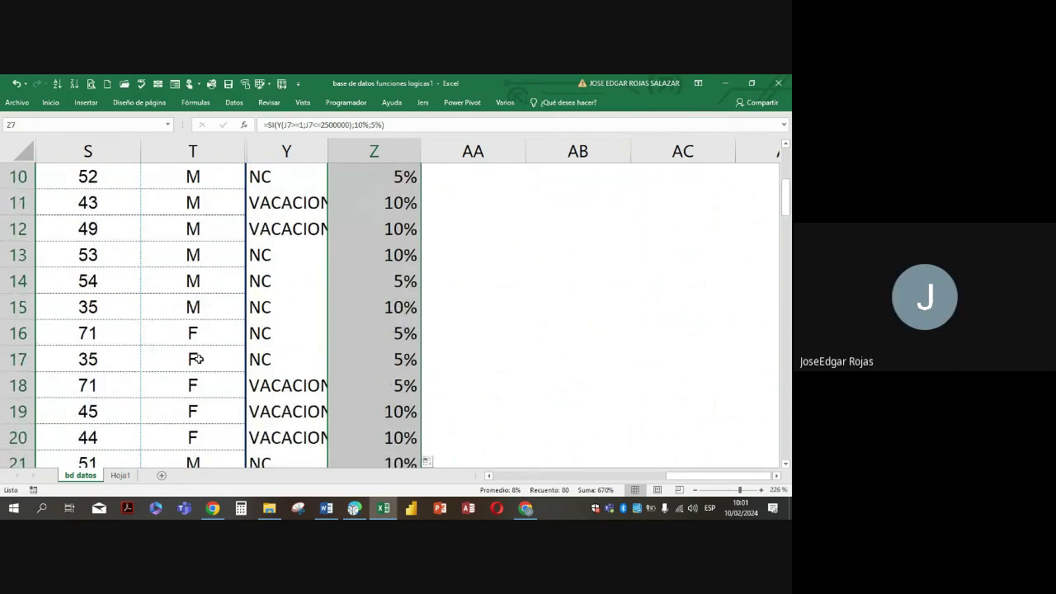
{"action": "left_click", "coordinate": [382, 335]}
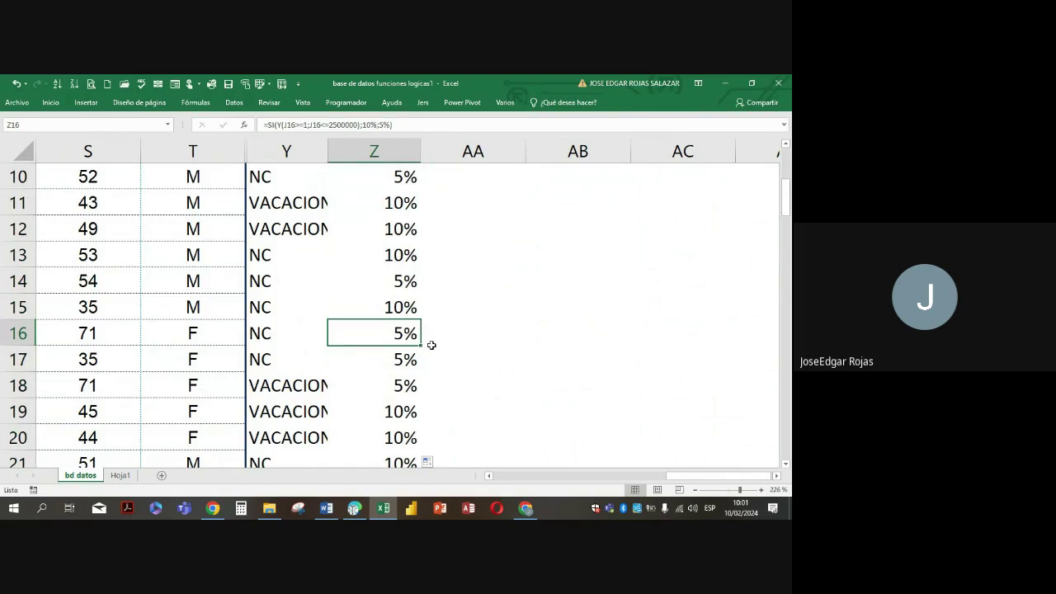
{"action": "double_click", "coordinate": [390, 333]}
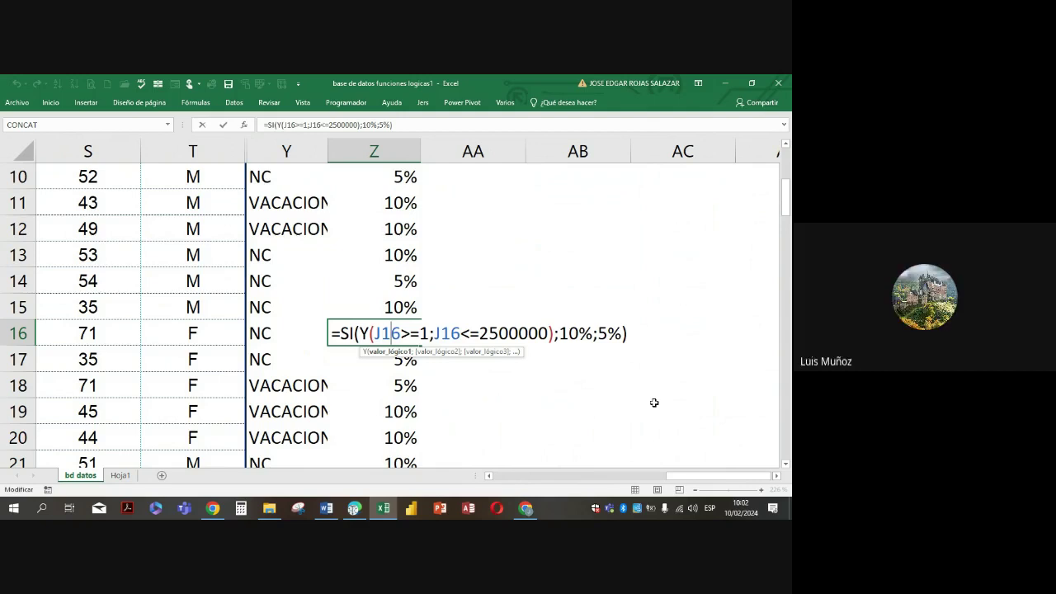
{"action": "key", "text": "Return"}
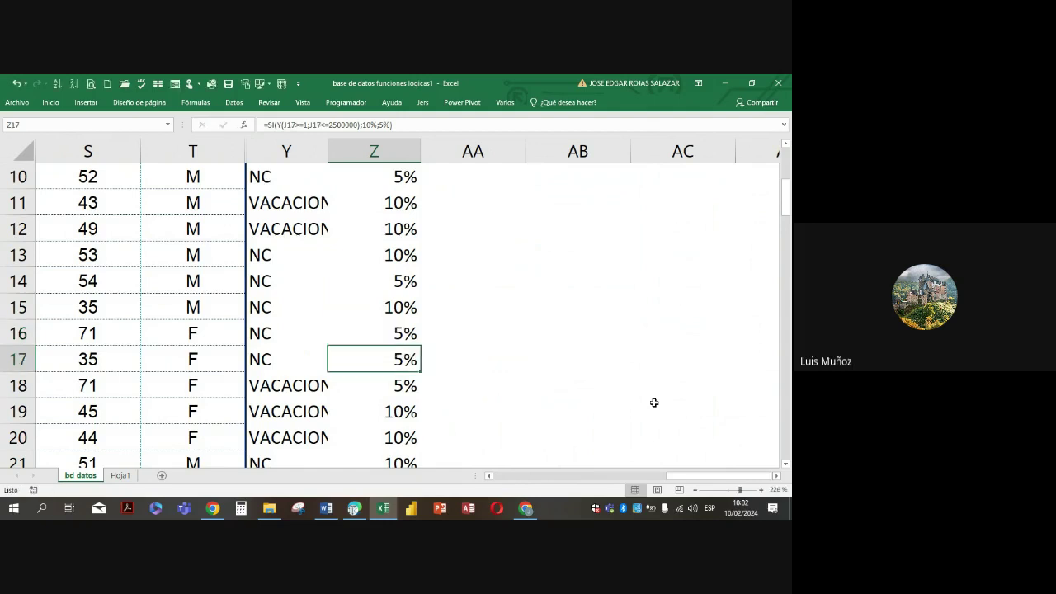
{"action": "left_click", "coordinate": [363, 340]}
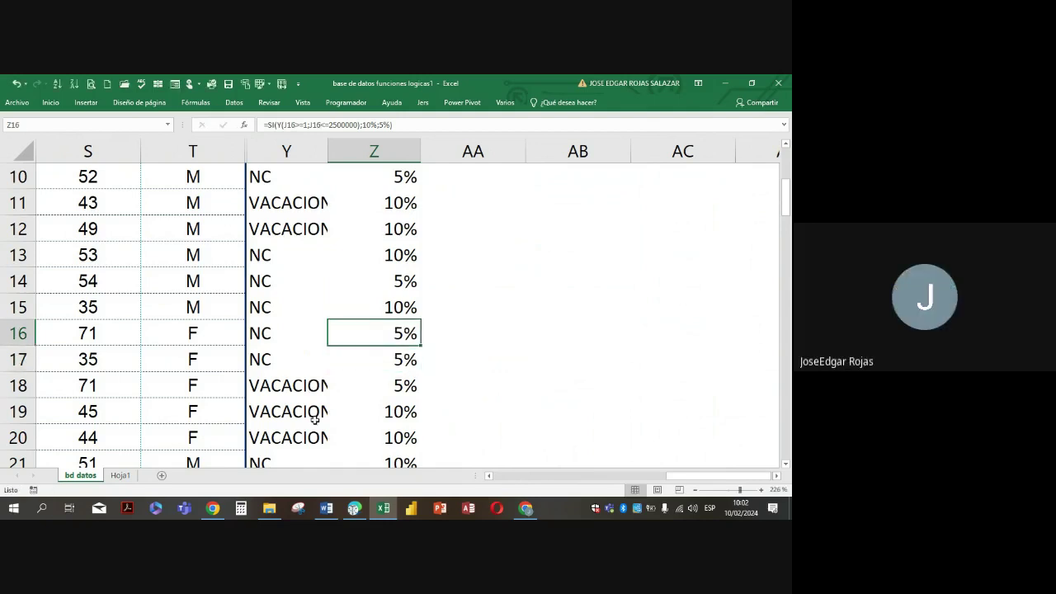
{"action": "mouse_move", "coordinate": [536, 513]}
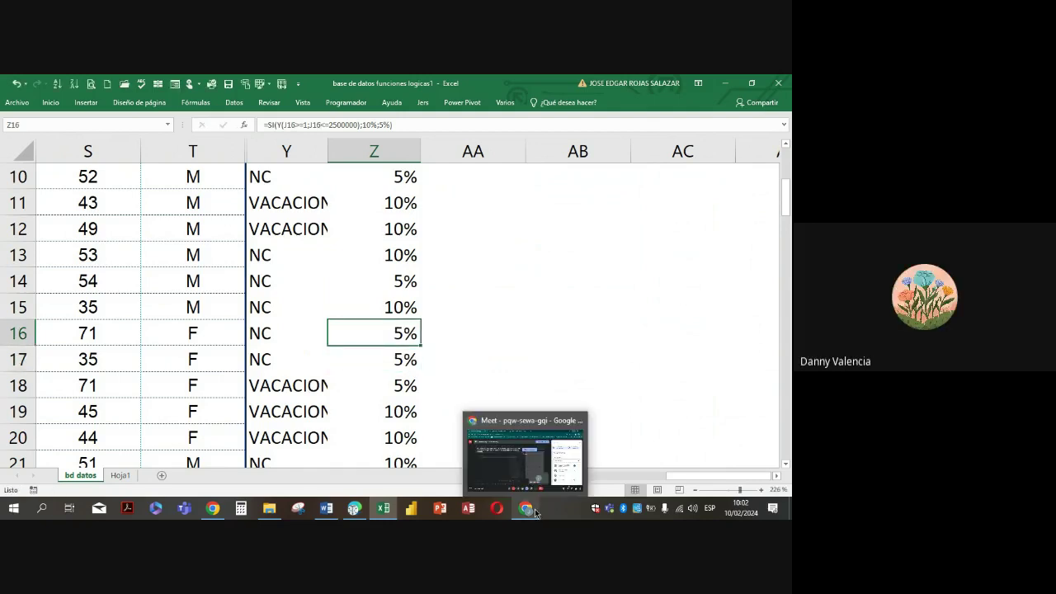
In Google Meet, mute the microphone and start stopping the meeting recording
{"action": "left_click", "coordinate": [535, 511]}
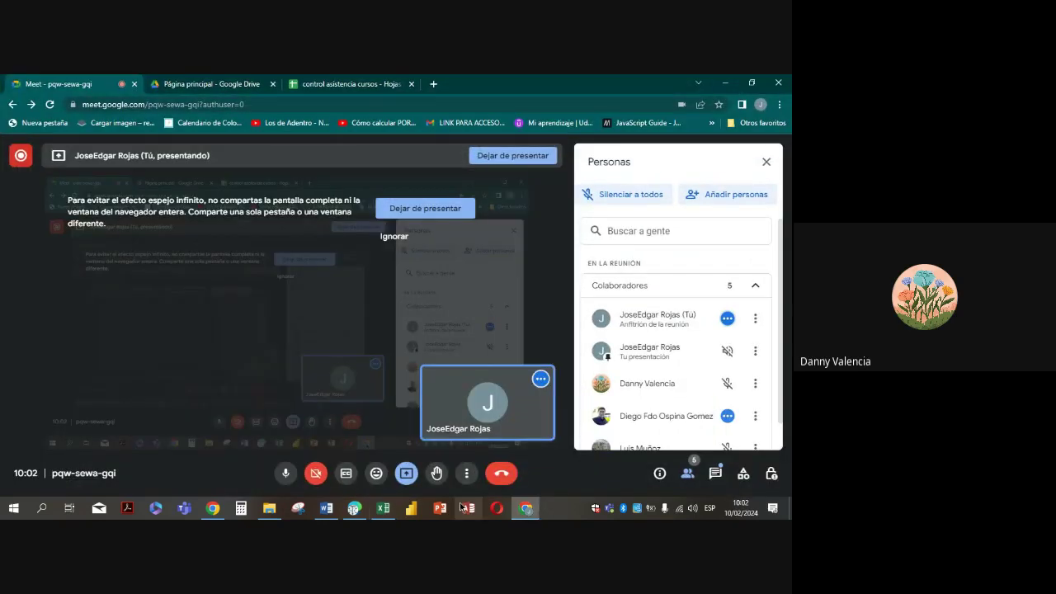
{"action": "left_click", "coordinate": [285, 473]}
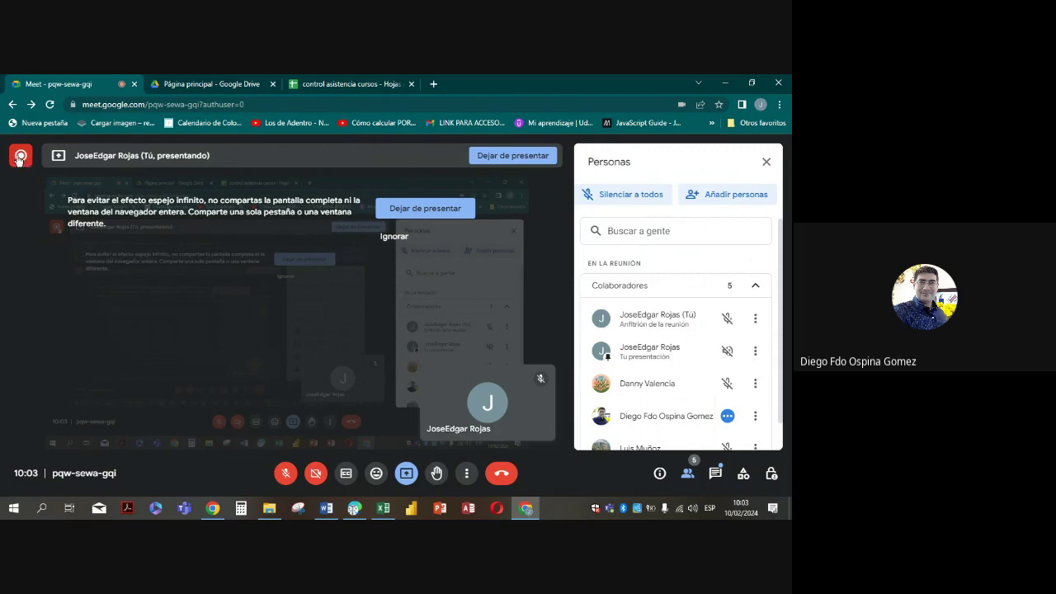
{"action": "mouse_move", "coordinate": [23, 162]}
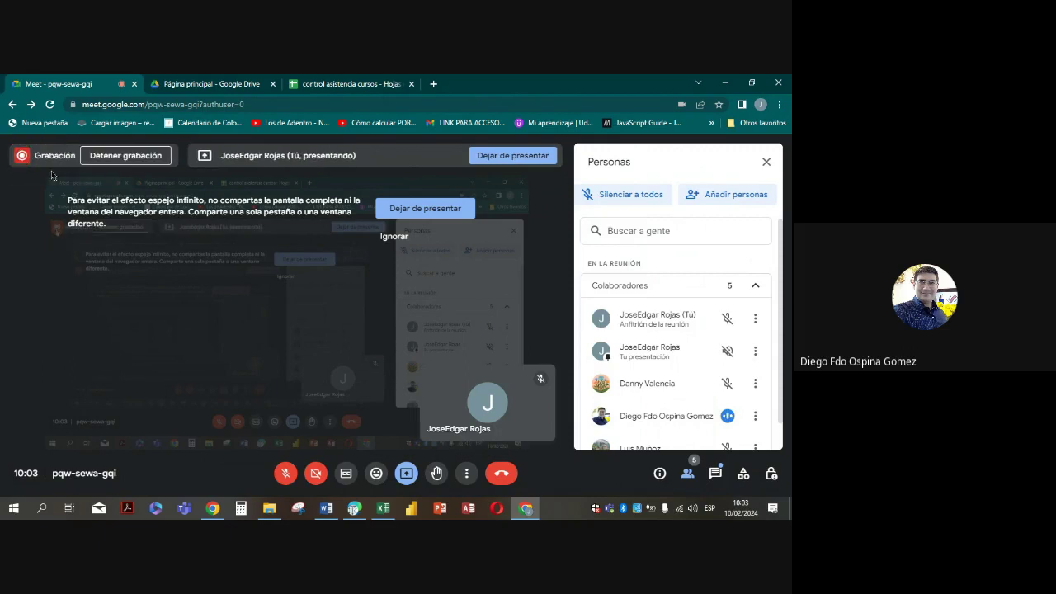
{"action": "left_click", "coordinate": [132, 157]}
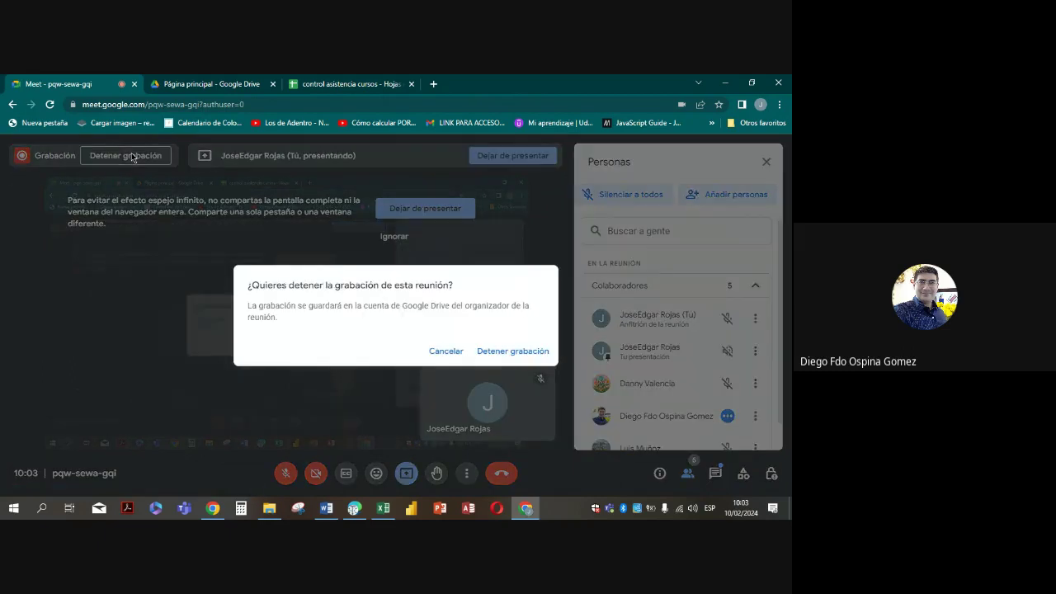